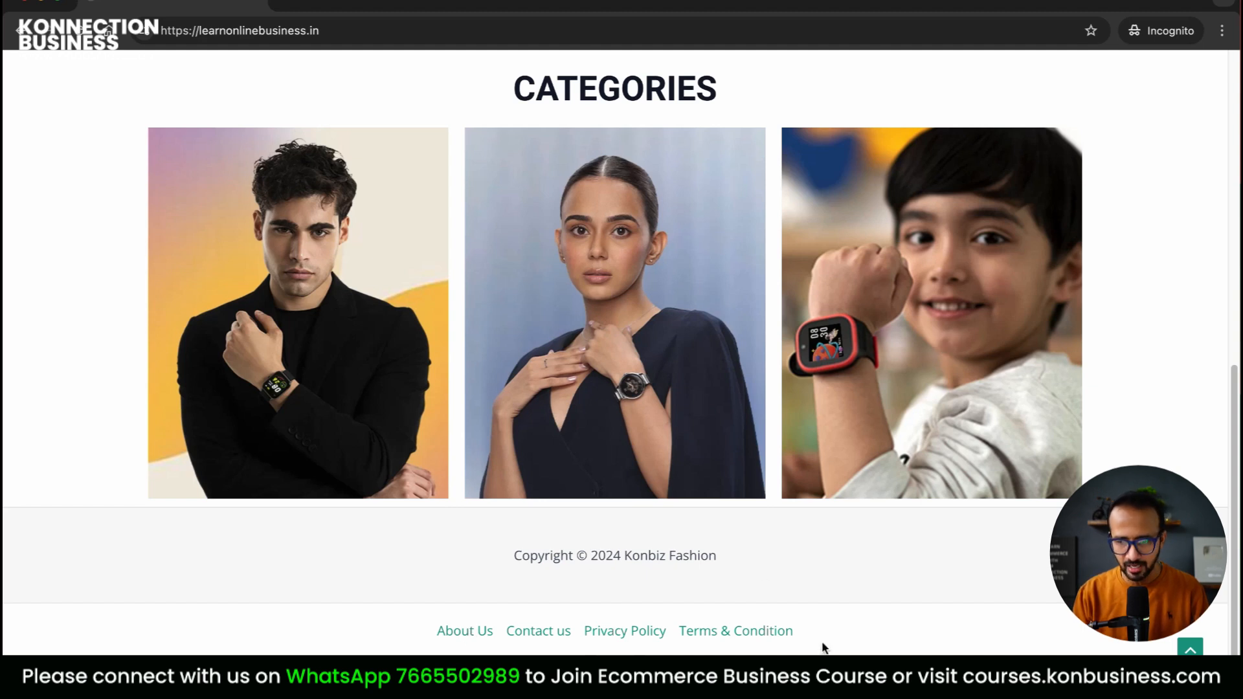
# Browse the Men, Women and Kids watch categories, ending back on Men
pyautogui.click(1191, 648)
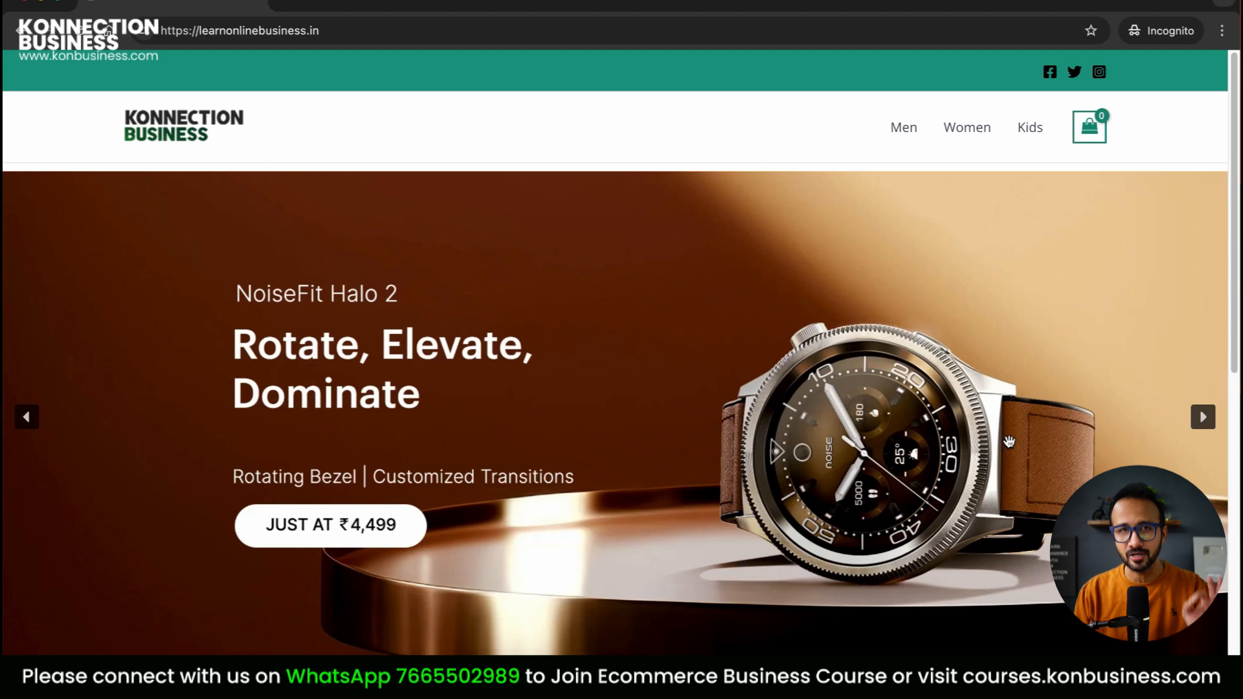
pyautogui.scroll(-1, 1009, 441)
pyautogui.scroll(-10, 1009, 442)
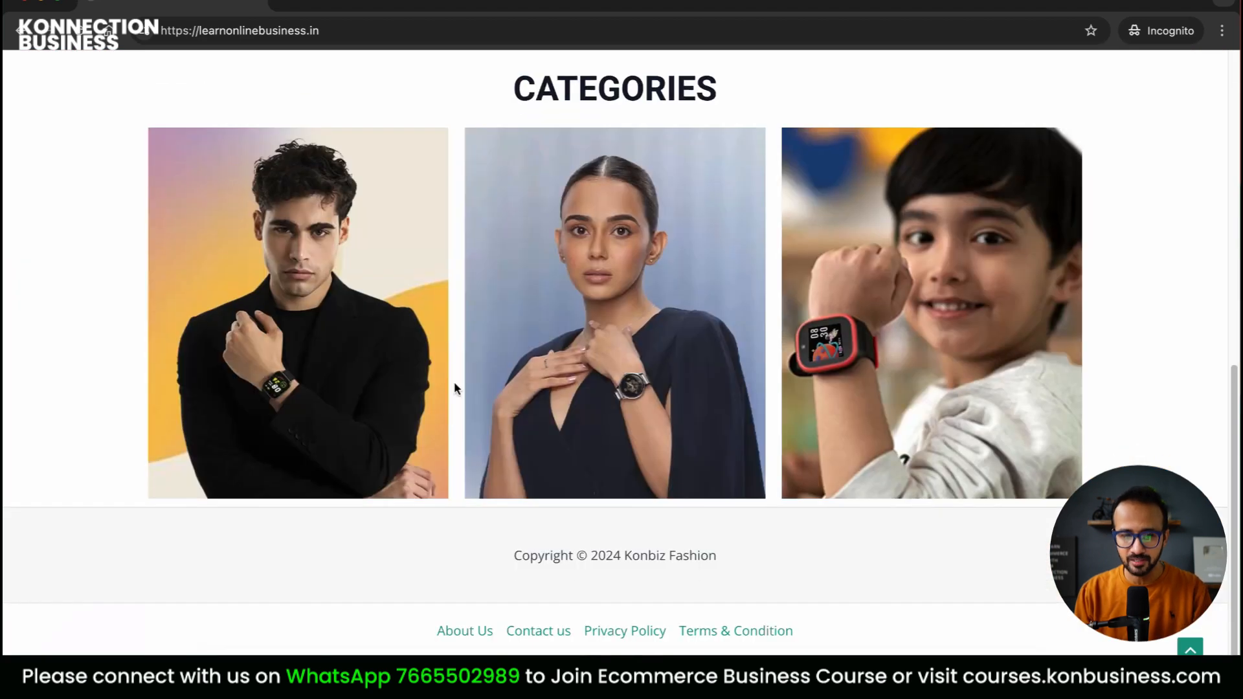
pyautogui.click(311, 199)
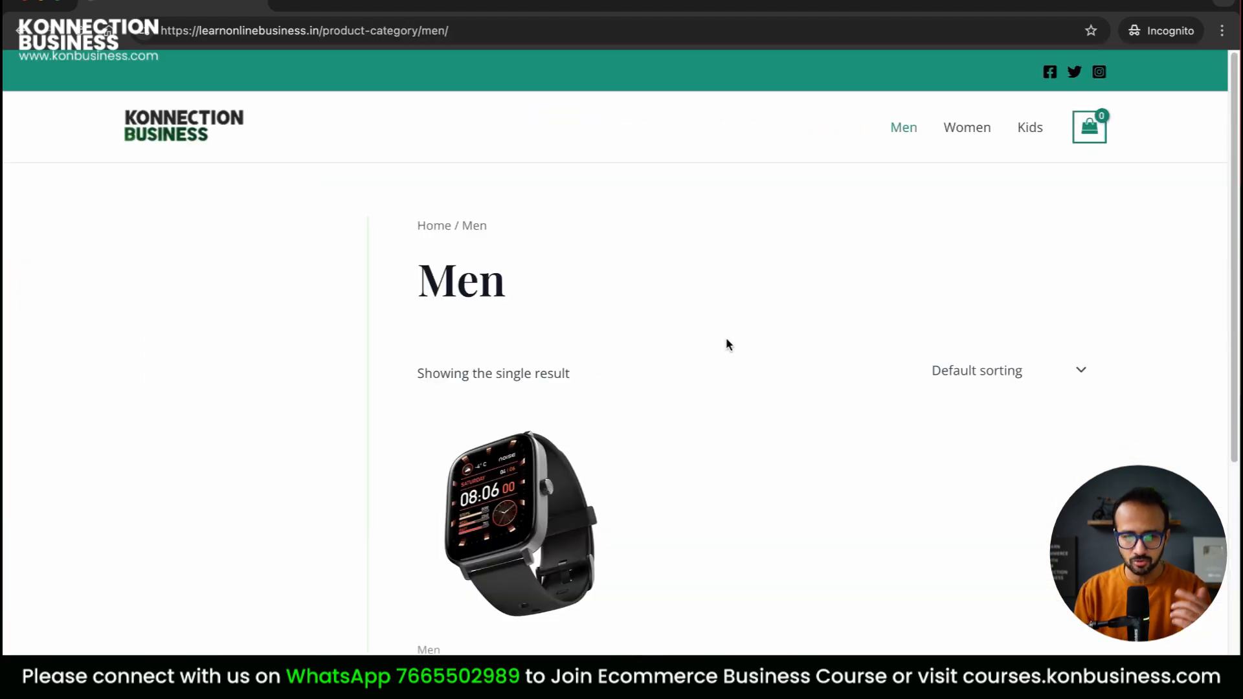
pyautogui.click(957, 128)
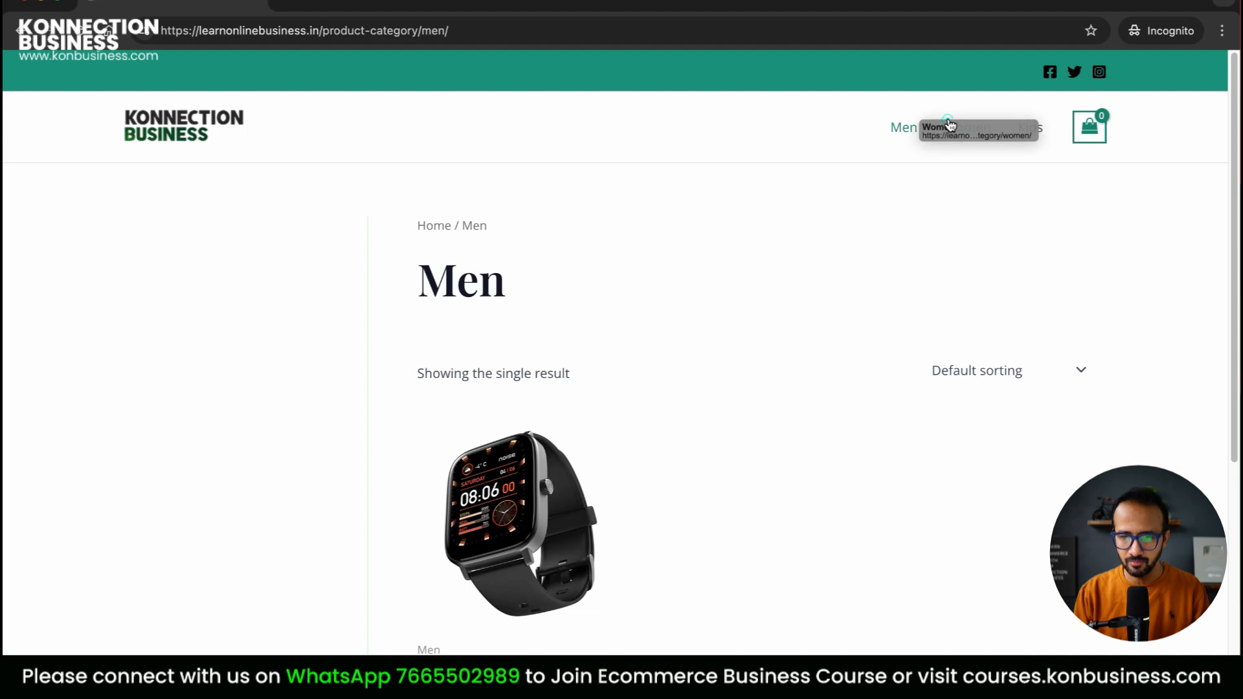
pyautogui.click(1040, 129)
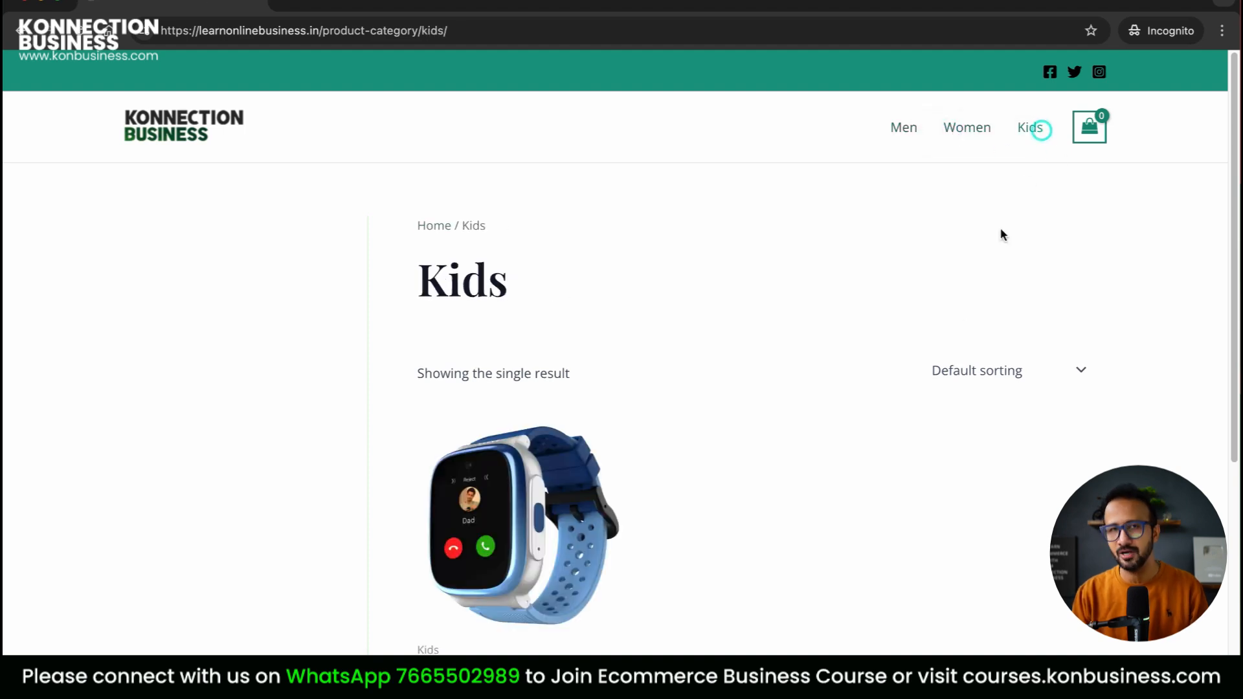
pyautogui.click(908, 133)
# Open Smart Watch for Men, check its additional information, and add it to the cart
pyautogui.click(521, 496)
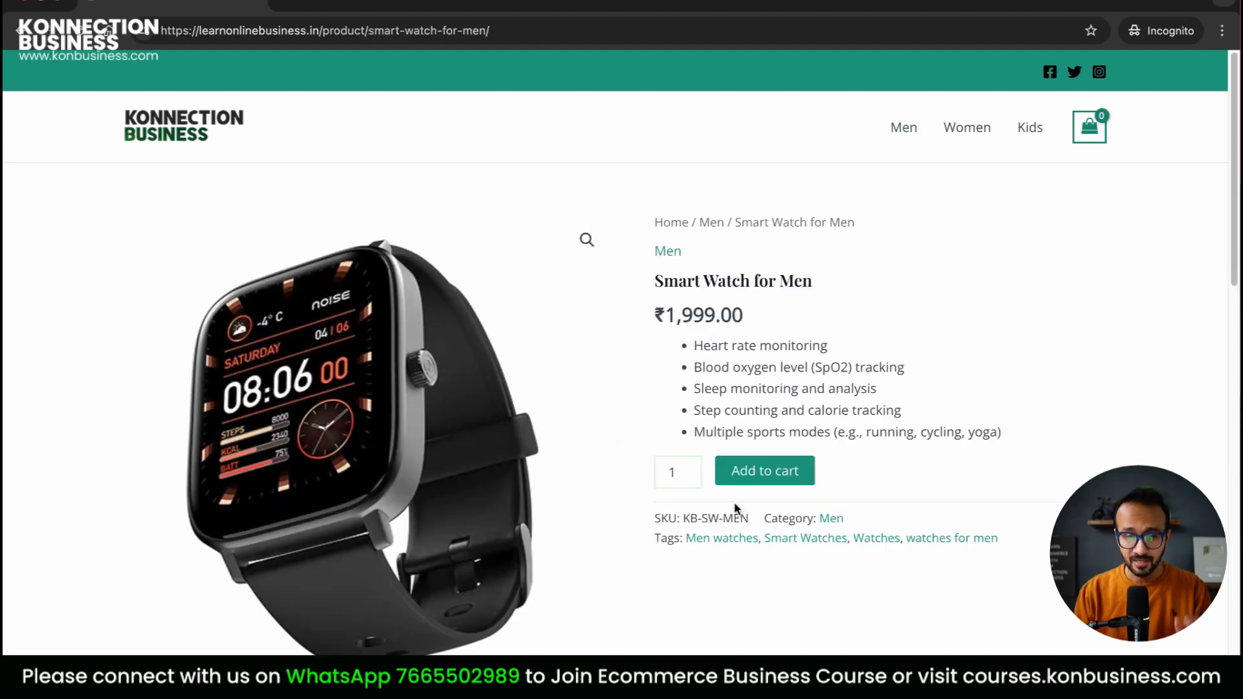
pyautogui.scroll(-2, 1018, 294)
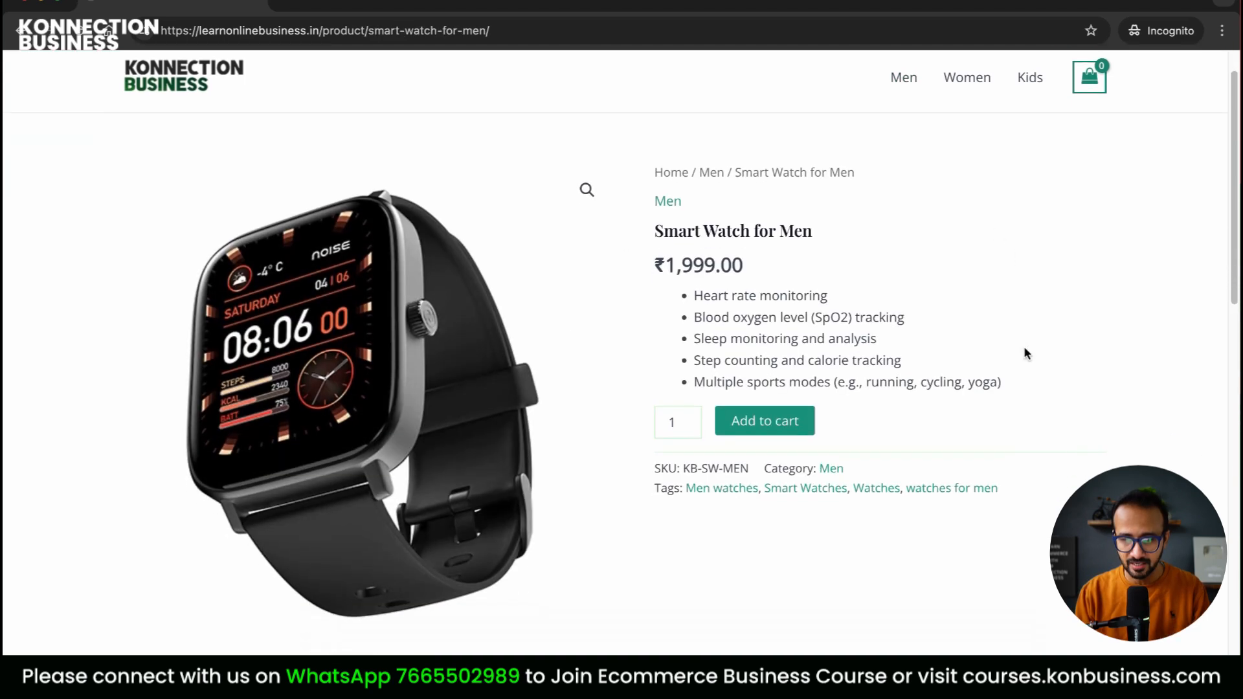
pyautogui.scroll(-11, 915, 405)
pyautogui.scroll(4, 413, 356)
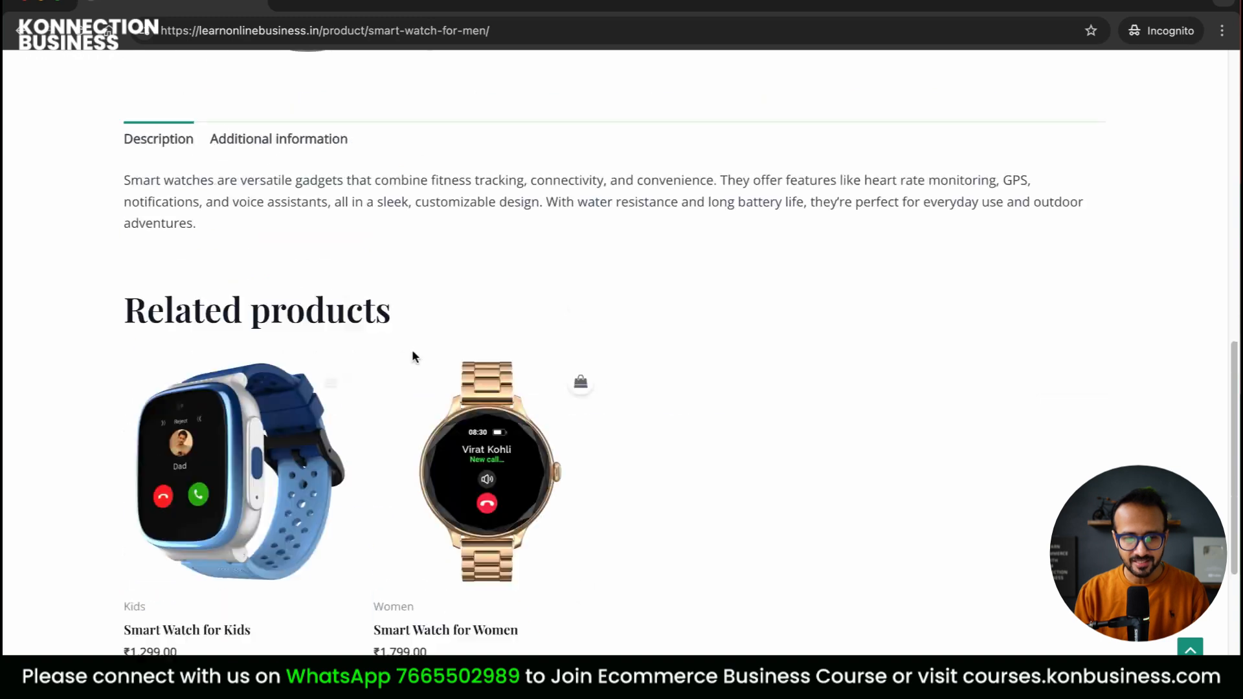
pyautogui.click(270, 351)
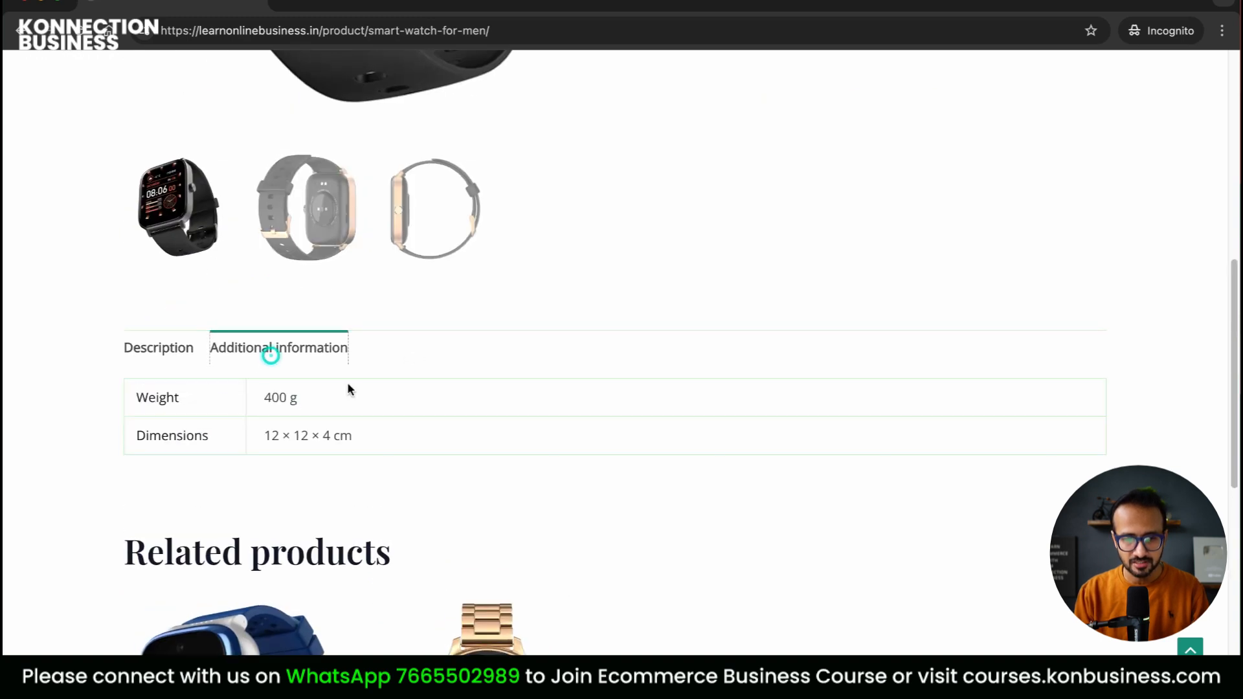
pyautogui.scroll(-8, 727, 435)
pyautogui.scroll(1, 411, 308)
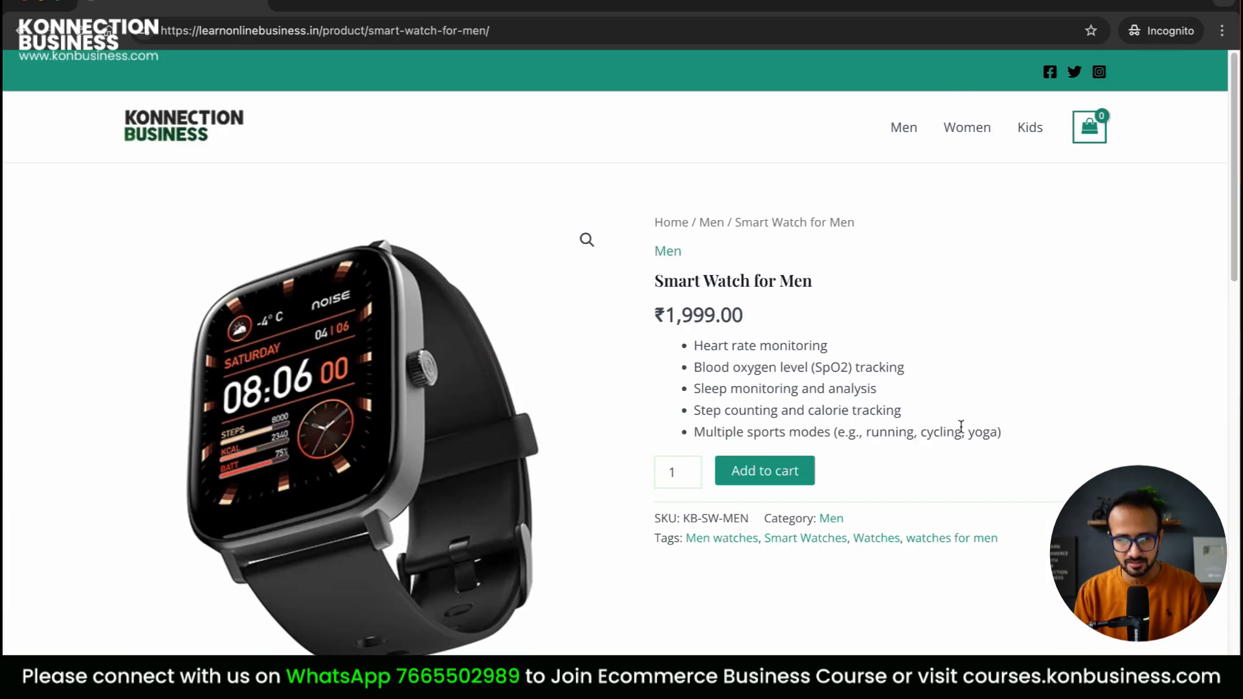
pyautogui.click(790, 477)
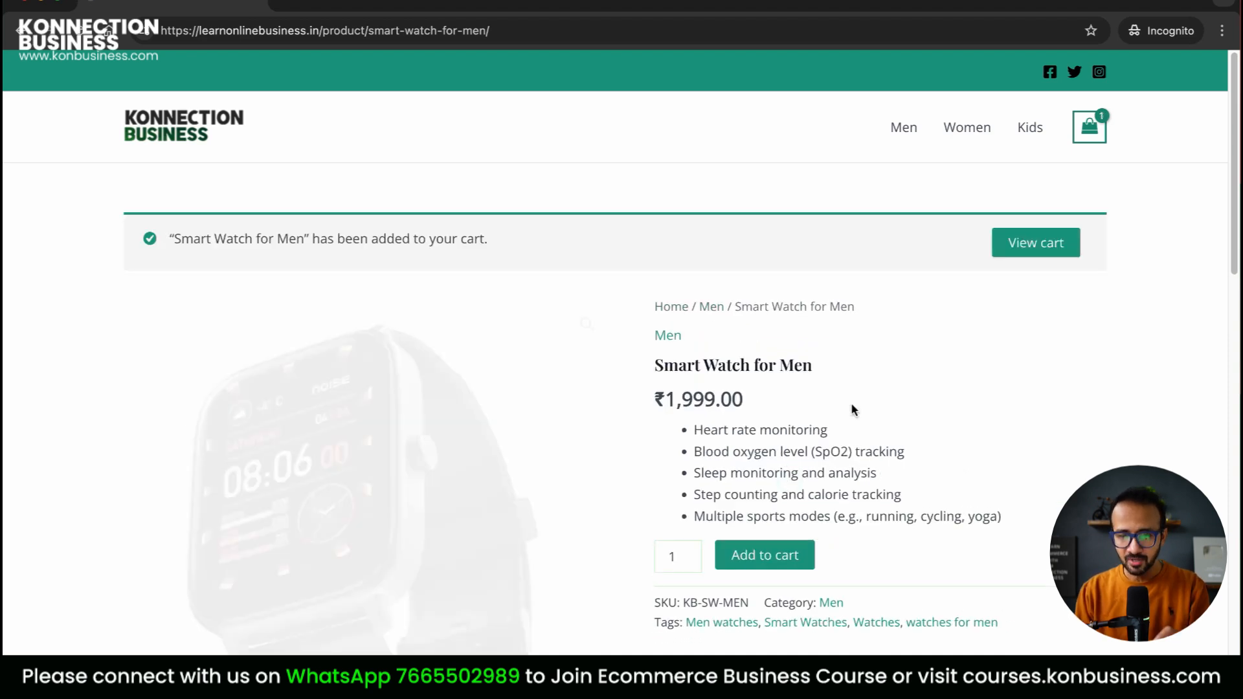
# Open the full cart page from the mini-cart
pyautogui.moveTo(1090, 127)
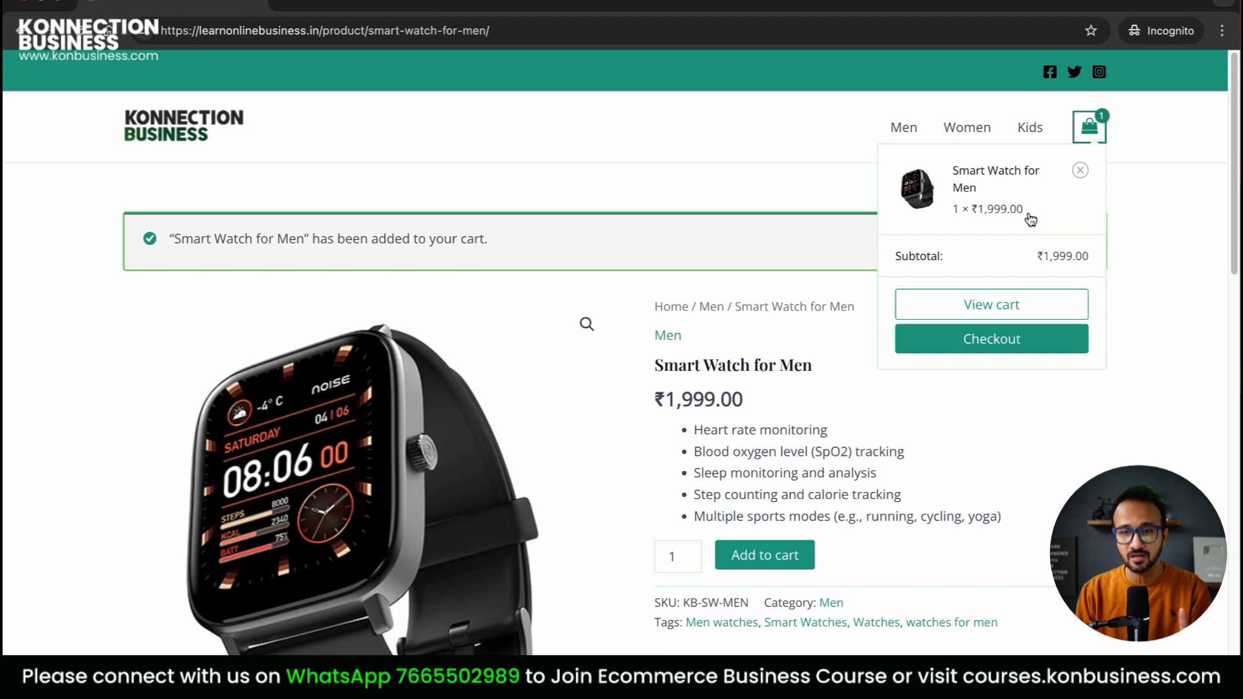
pyautogui.click(1002, 304)
pyautogui.scroll(-5, 932, 296)
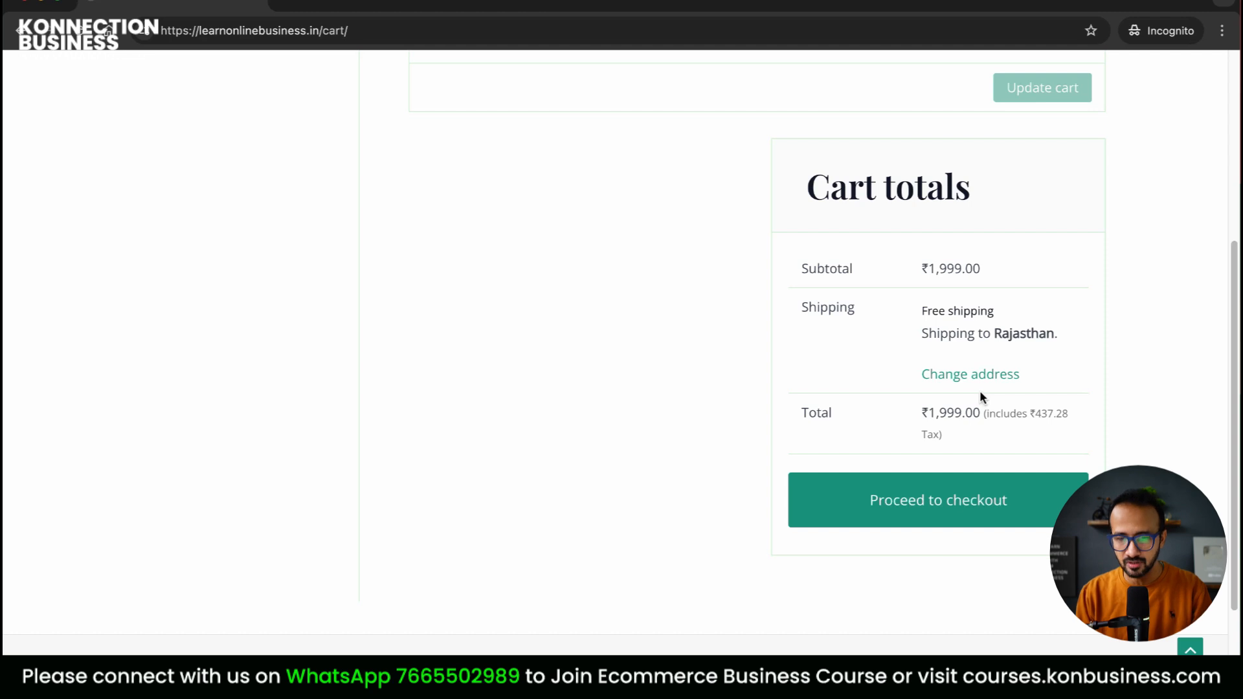
# Proceed to checkout and look through the checkout form
pyautogui.click(961, 505)
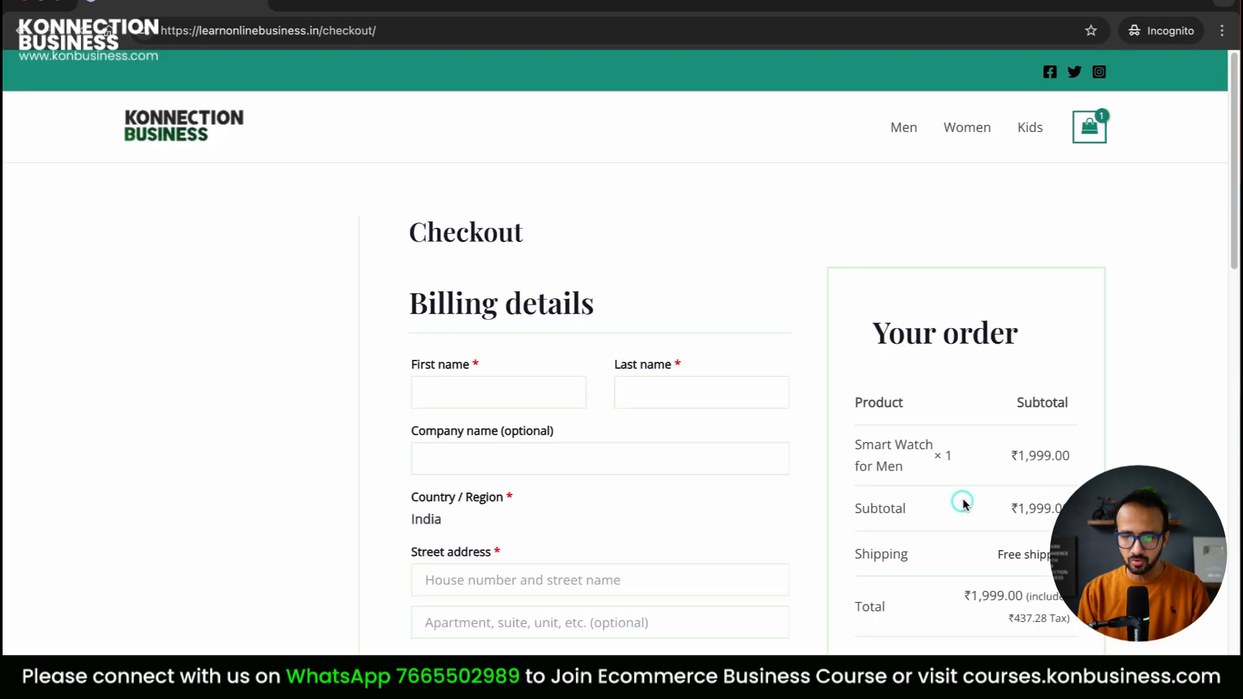
pyautogui.scroll(-8, 1188, 420)
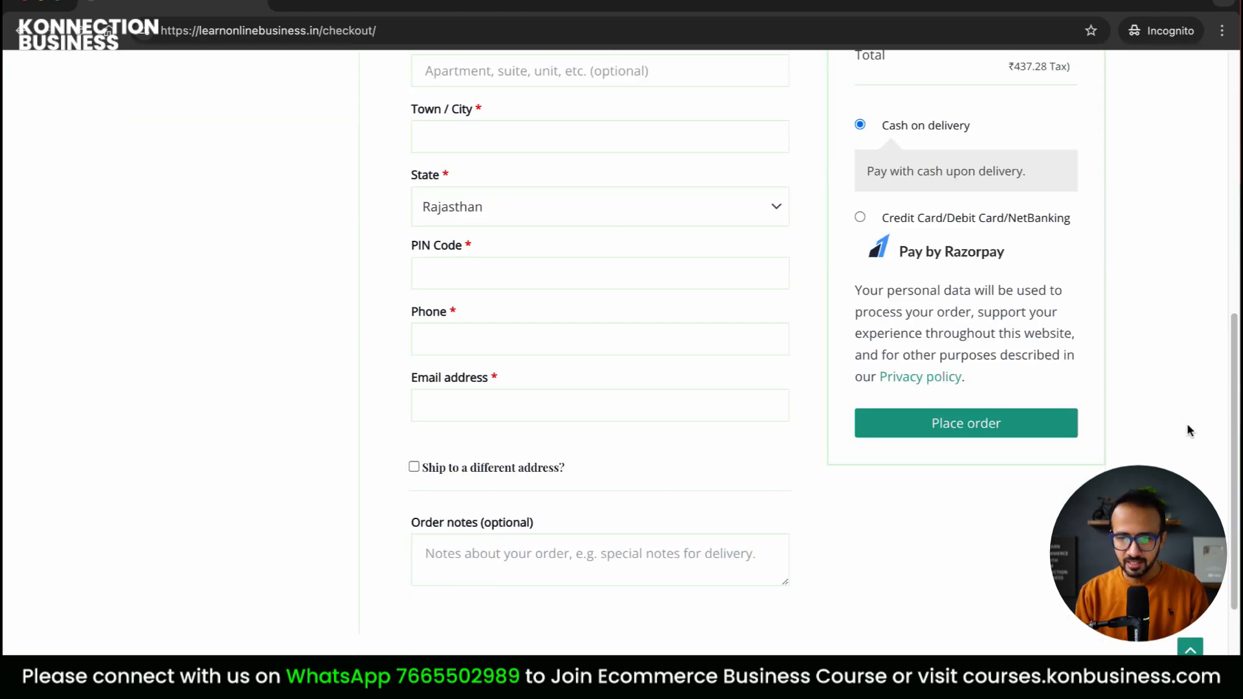
pyautogui.scroll(5, 1187, 422)
pyautogui.scroll(4, 1187, 423)
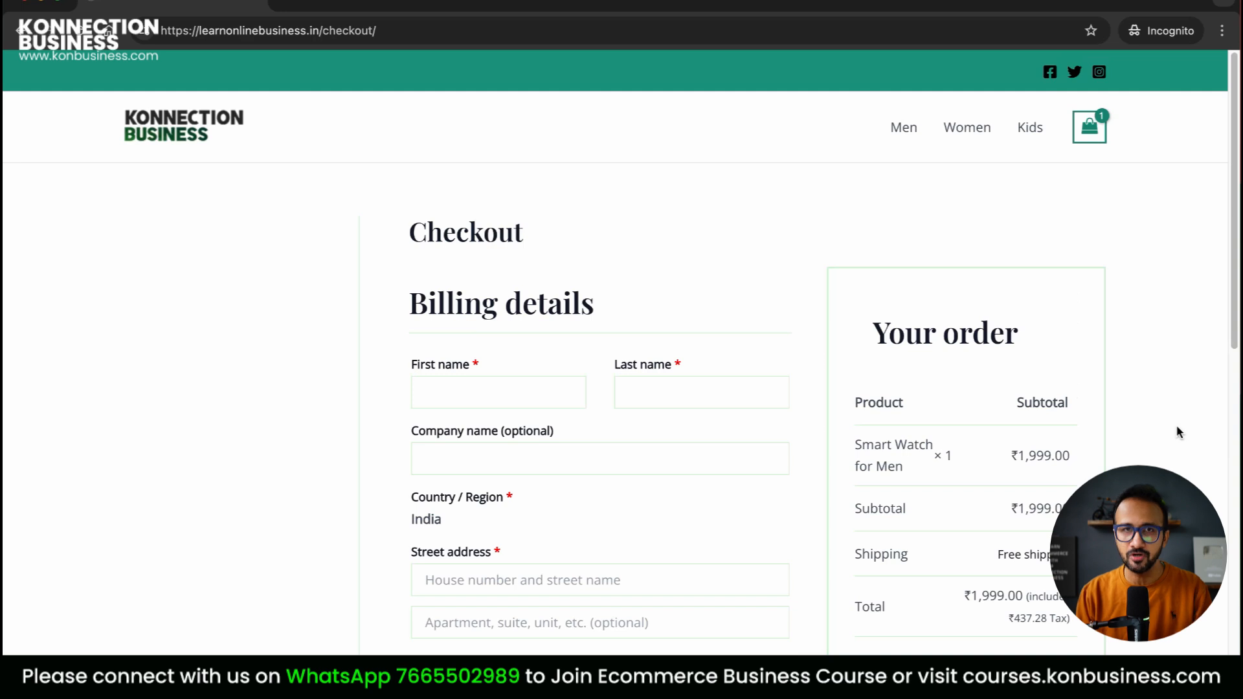
pyautogui.scroll(-9, 1179, 432)
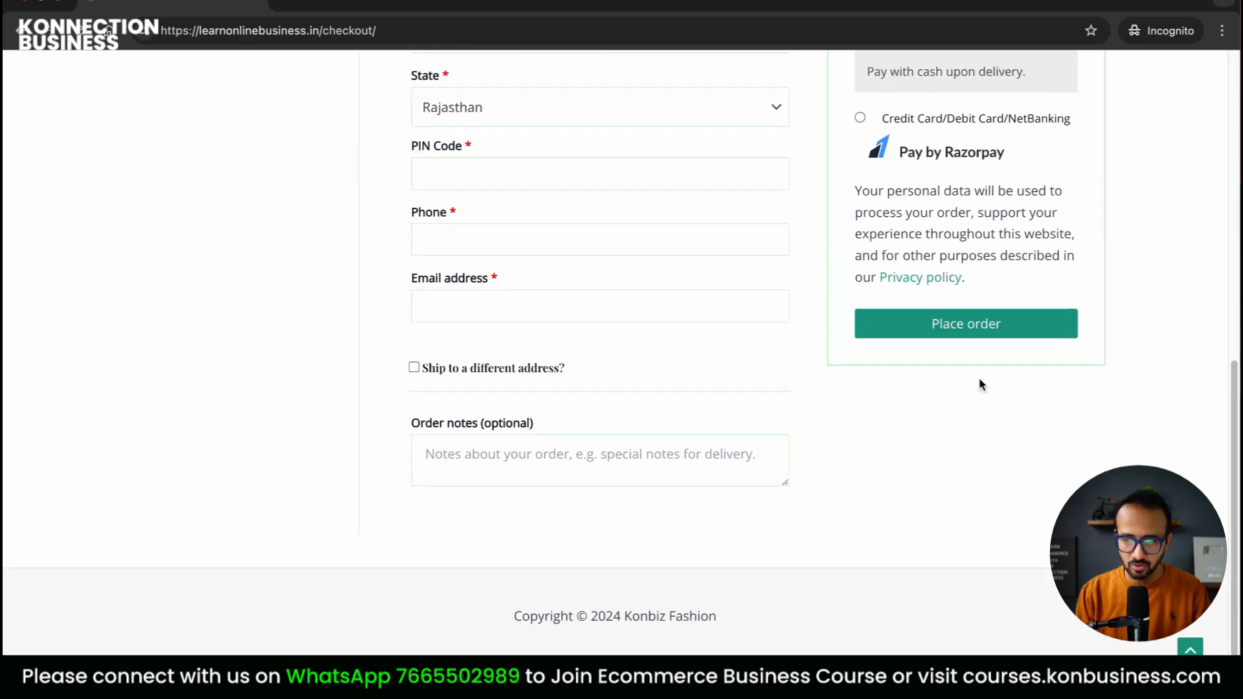
pyautogui.scroll(1, 955, 266)
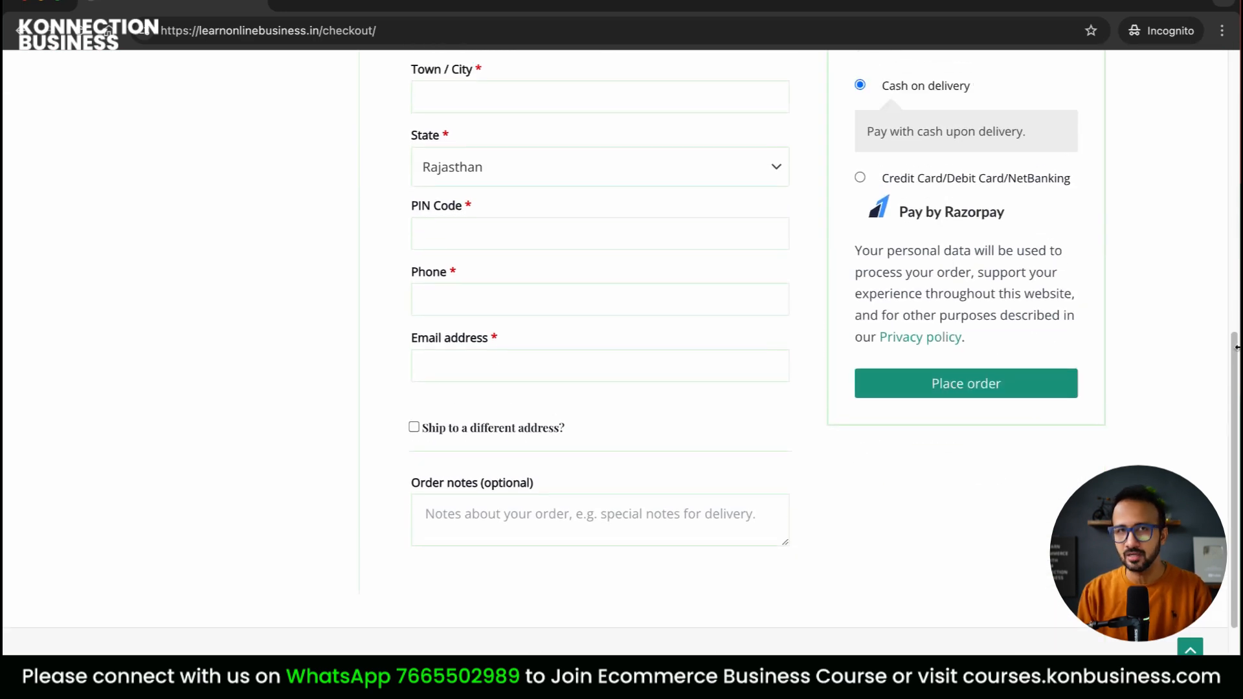
pyautogui.scroll(10, 1212, 386)
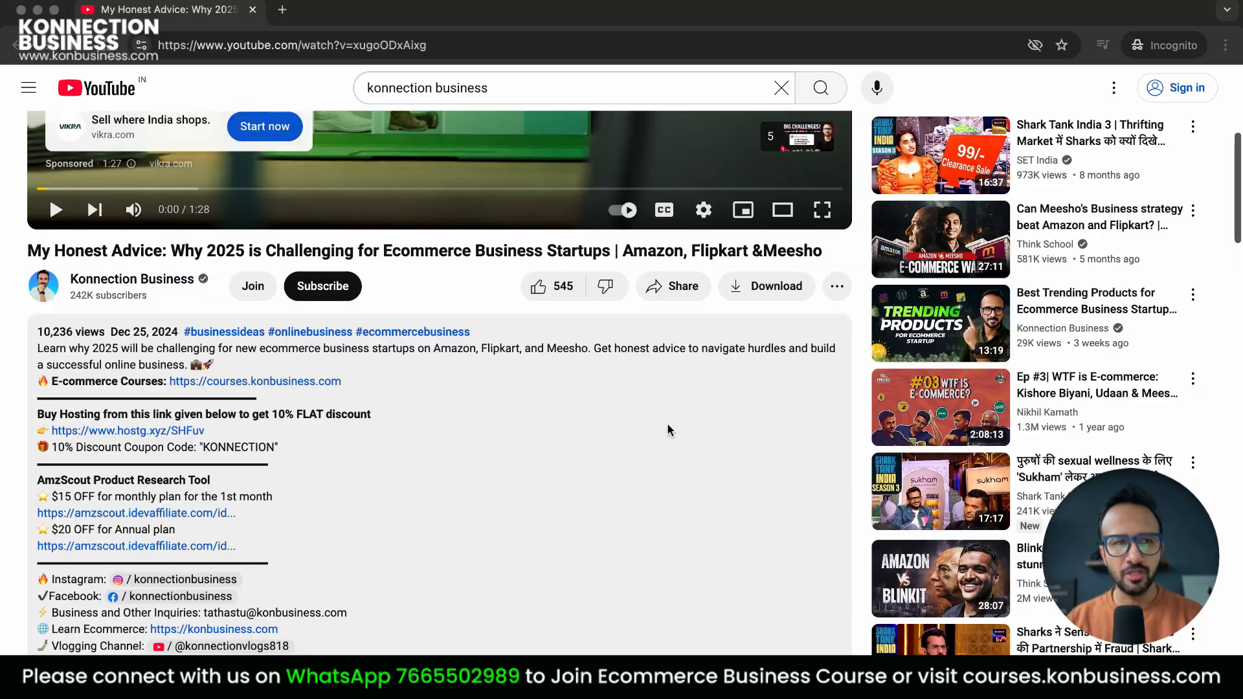
# Open the hostg.xyz hosting discount link from the video description in a new tab
pyautogui.scroll(-2, 657, 412)
pyautogui.scroll(-4, 656, 418)
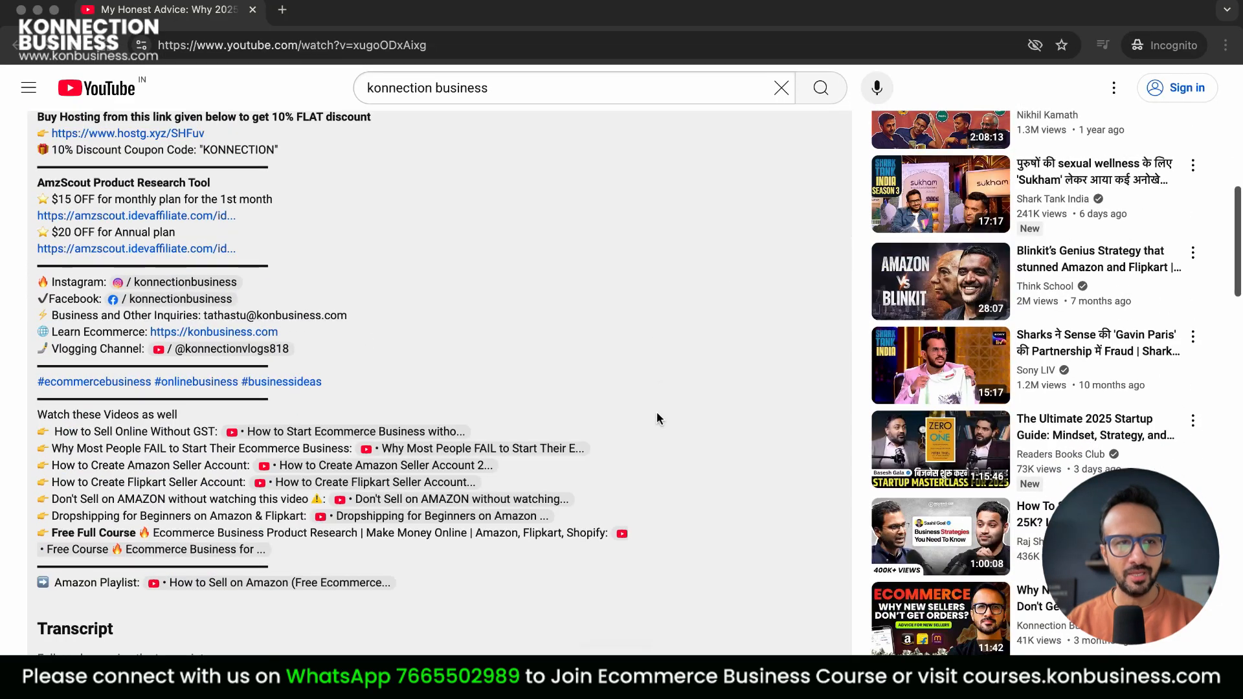
pyautogui.scroll(1, 657, 419)
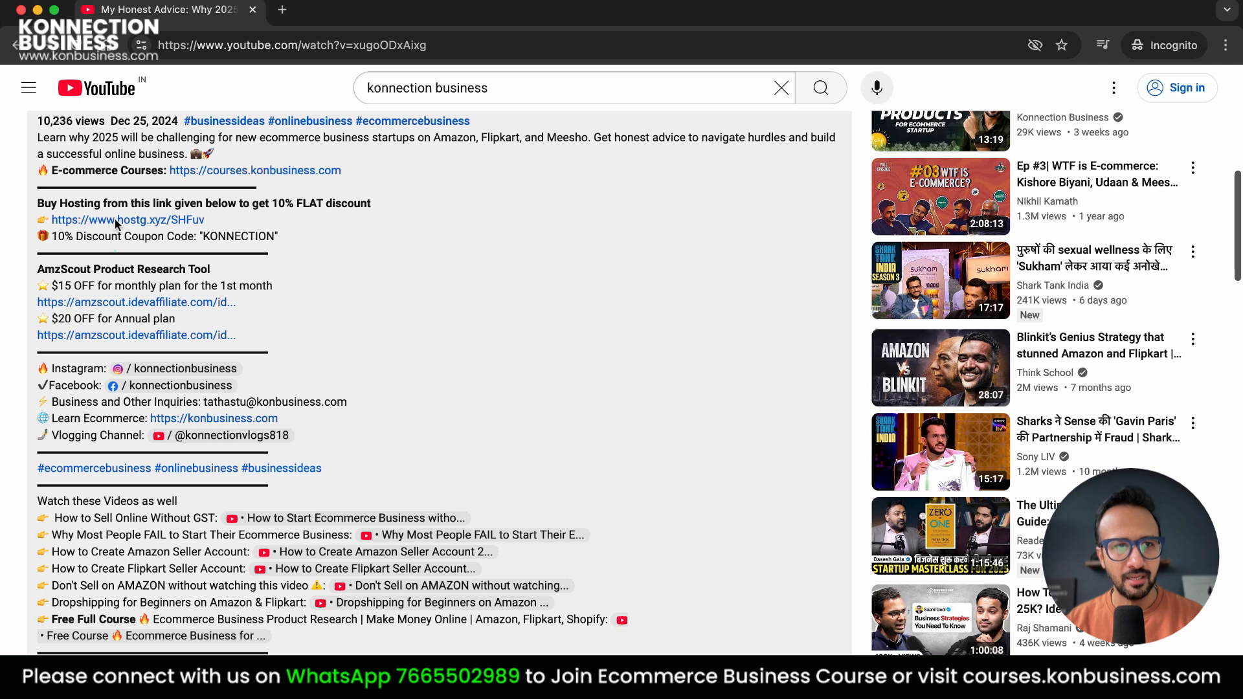
pyautogui.click(156, 222)
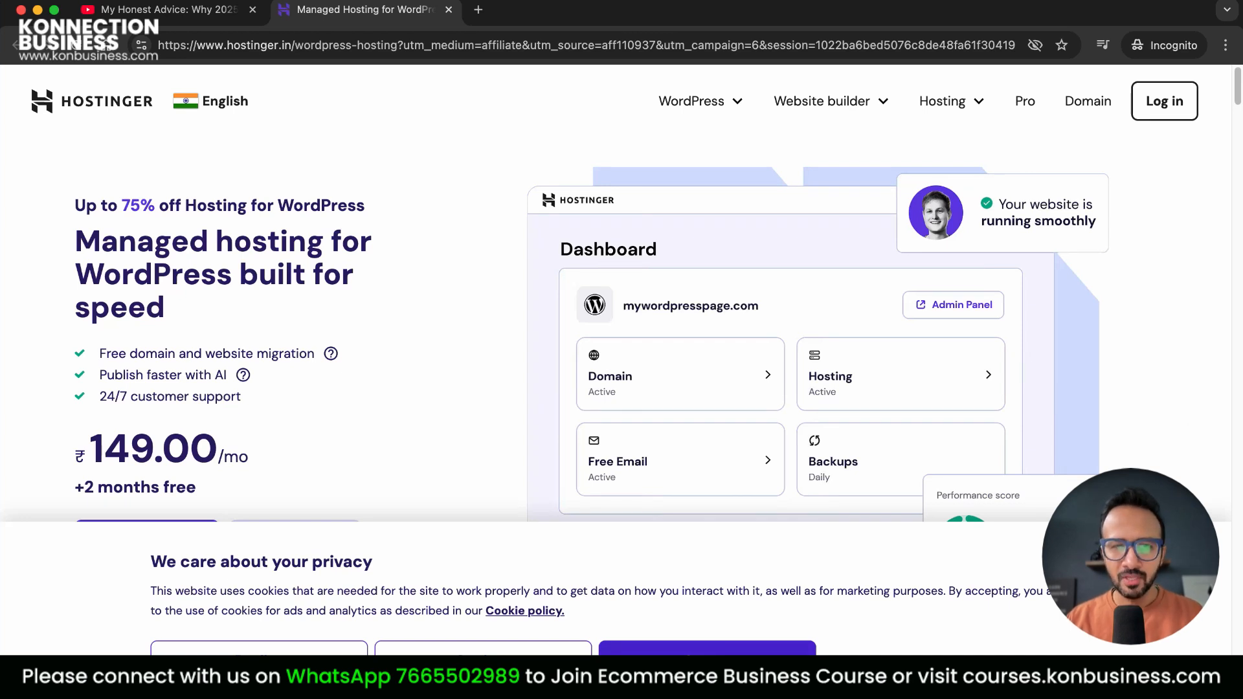
# Dismiss the cookie notice and open the Hosting for WooCommerce plans to compare features
pyautogui.click(707, 664)
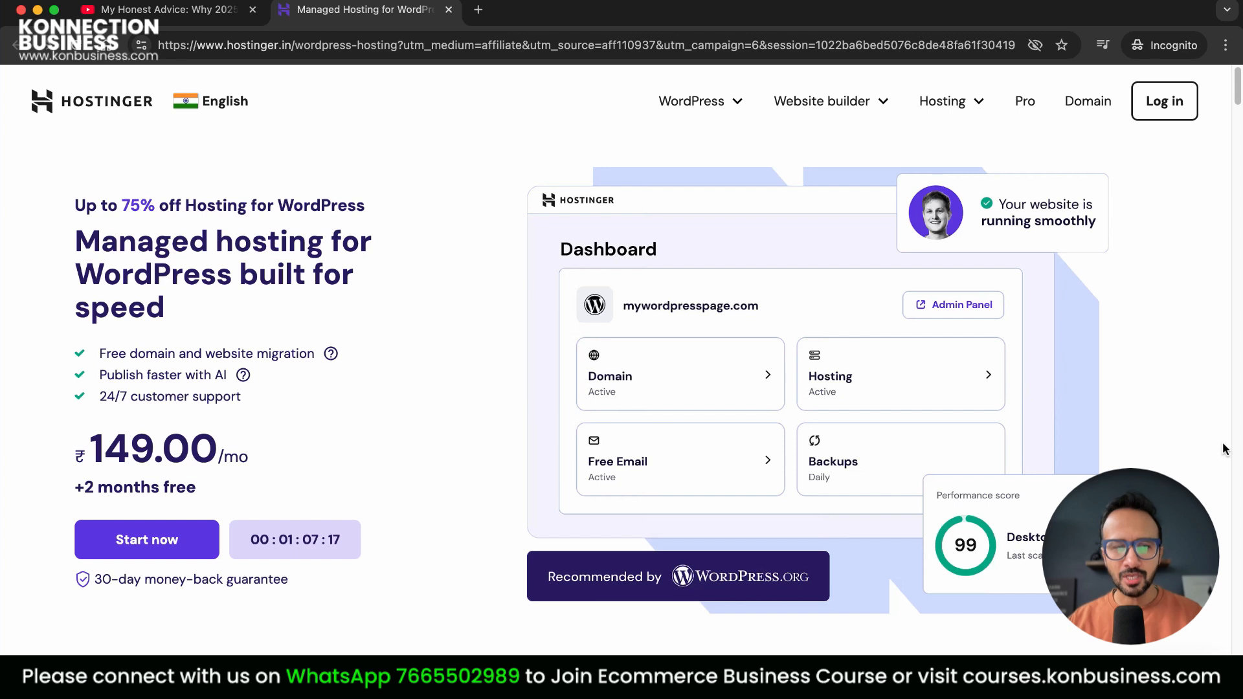
pyautogui.click(715, 103)
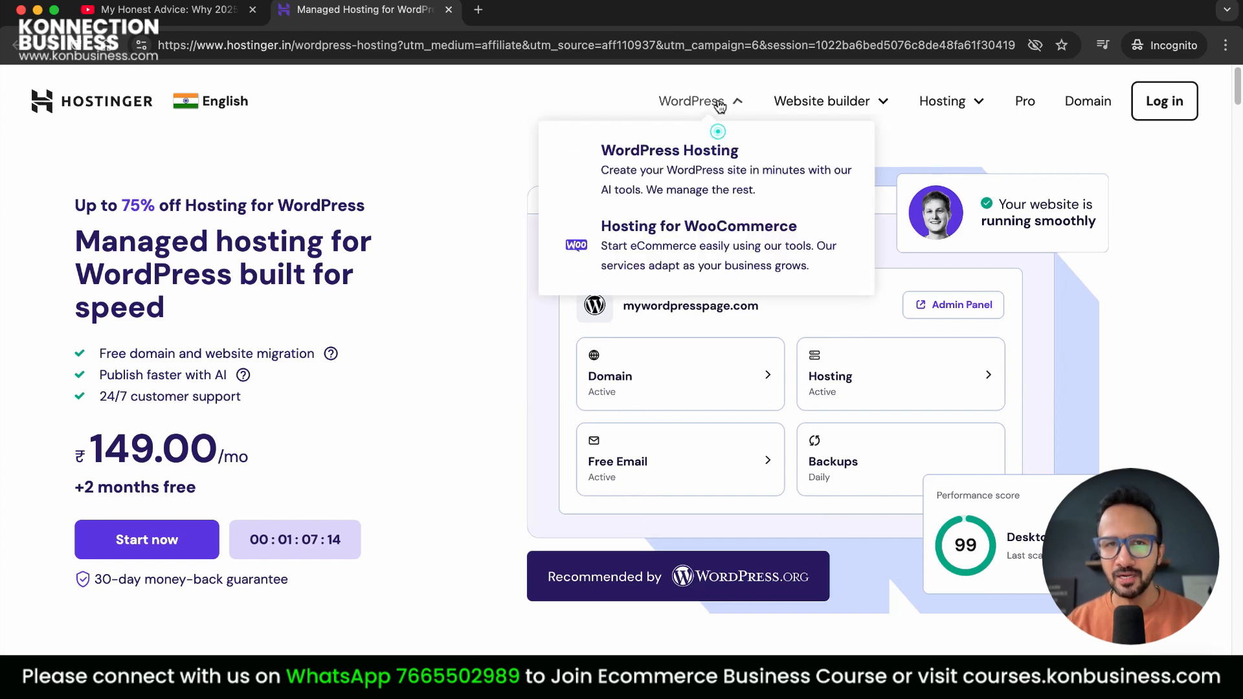
pyautogui.click(712, 254)
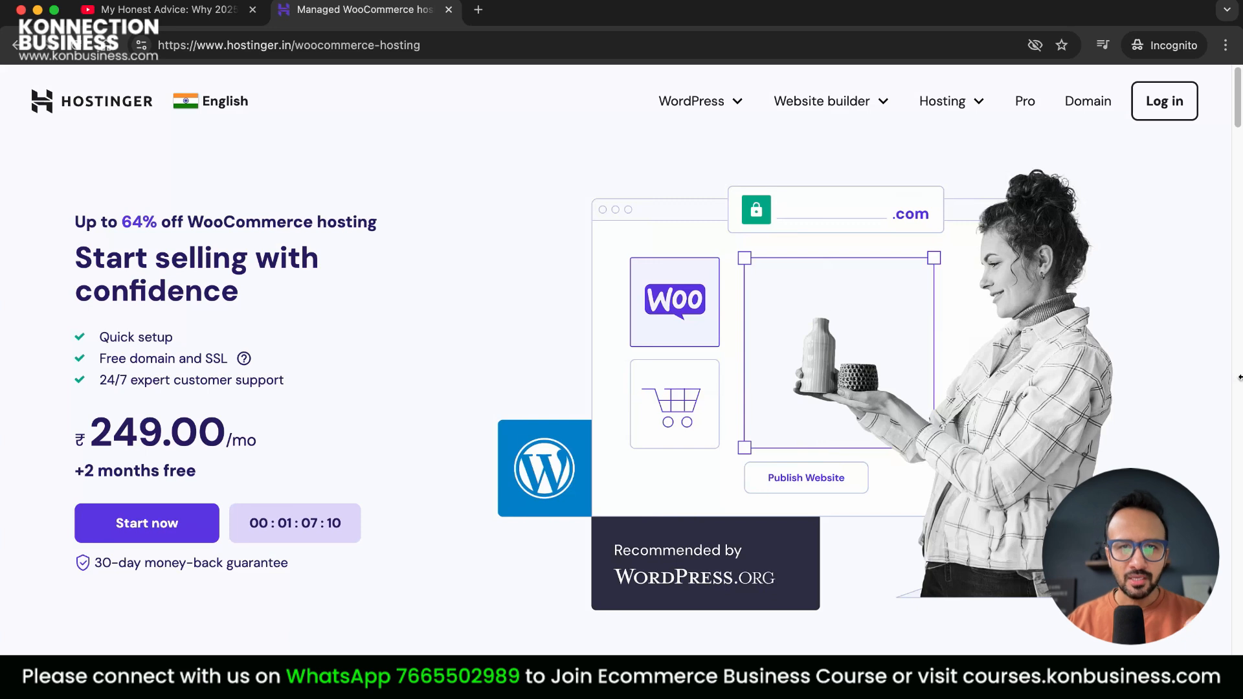
pyautogui.scroll(-10, 1202, 334)
pyautogui.scroll(-8, 1203, 349)
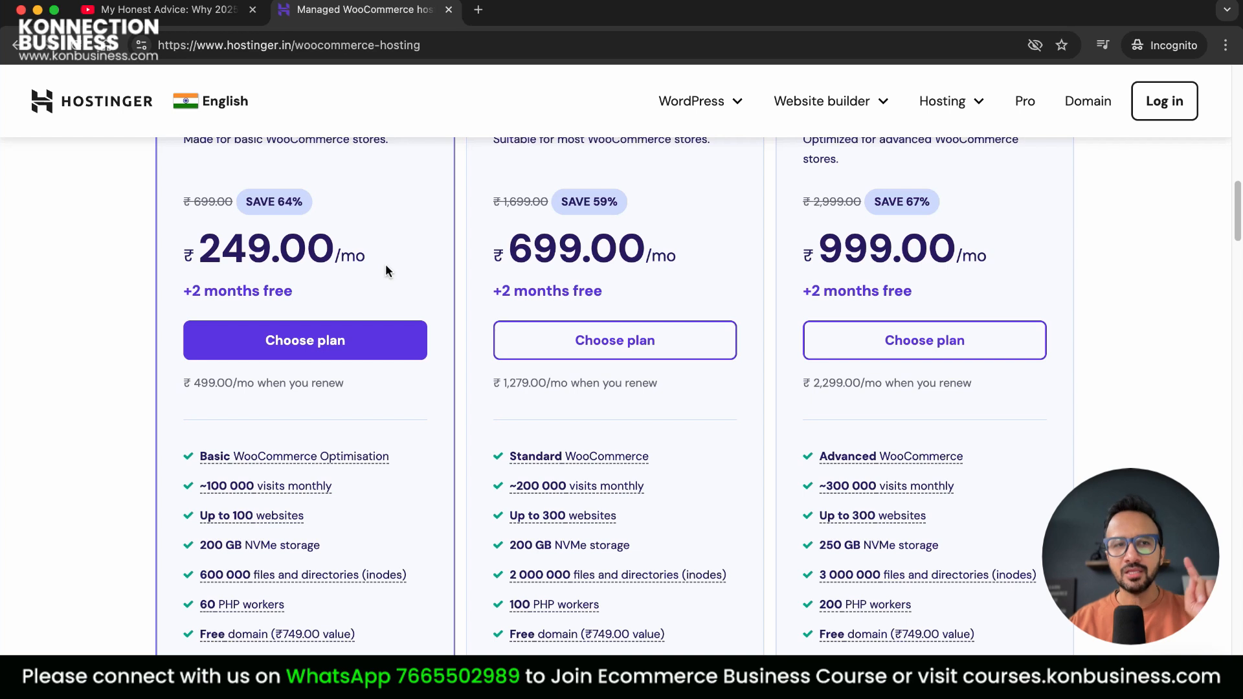
pyautogui.scroll(-5, 421, 479)
pyautogui.scroll(2, 415, 453)
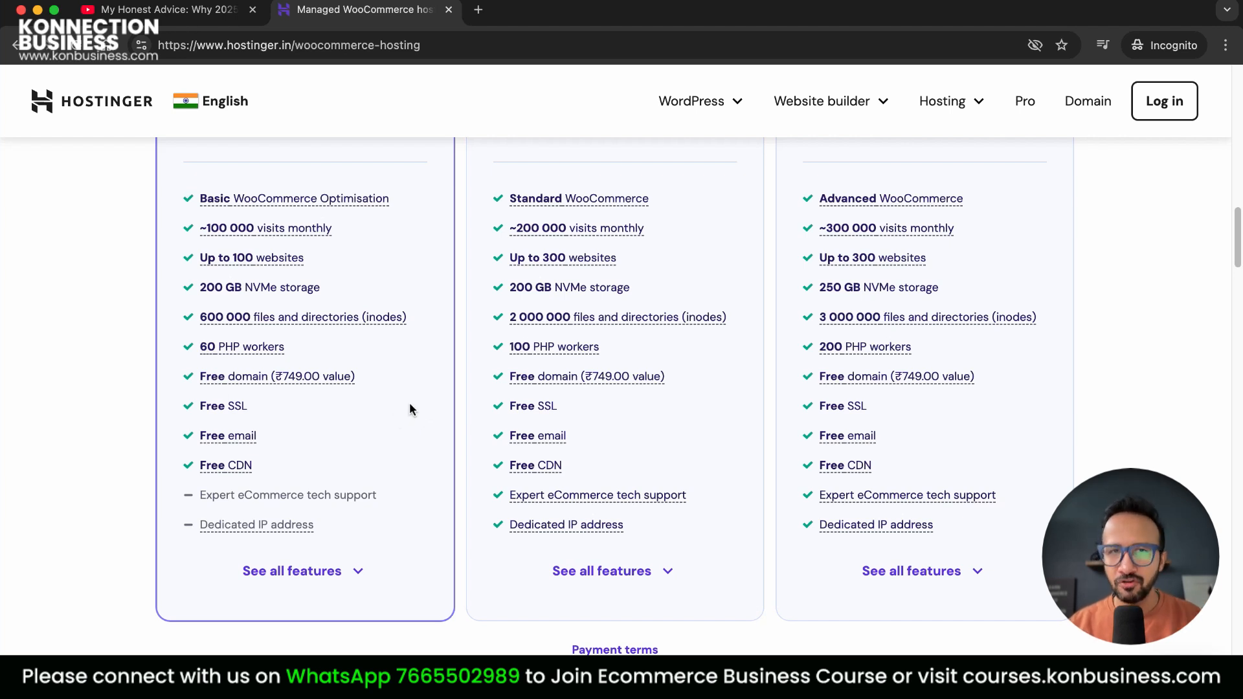
pyautogui.scroll(1, 399, 406)
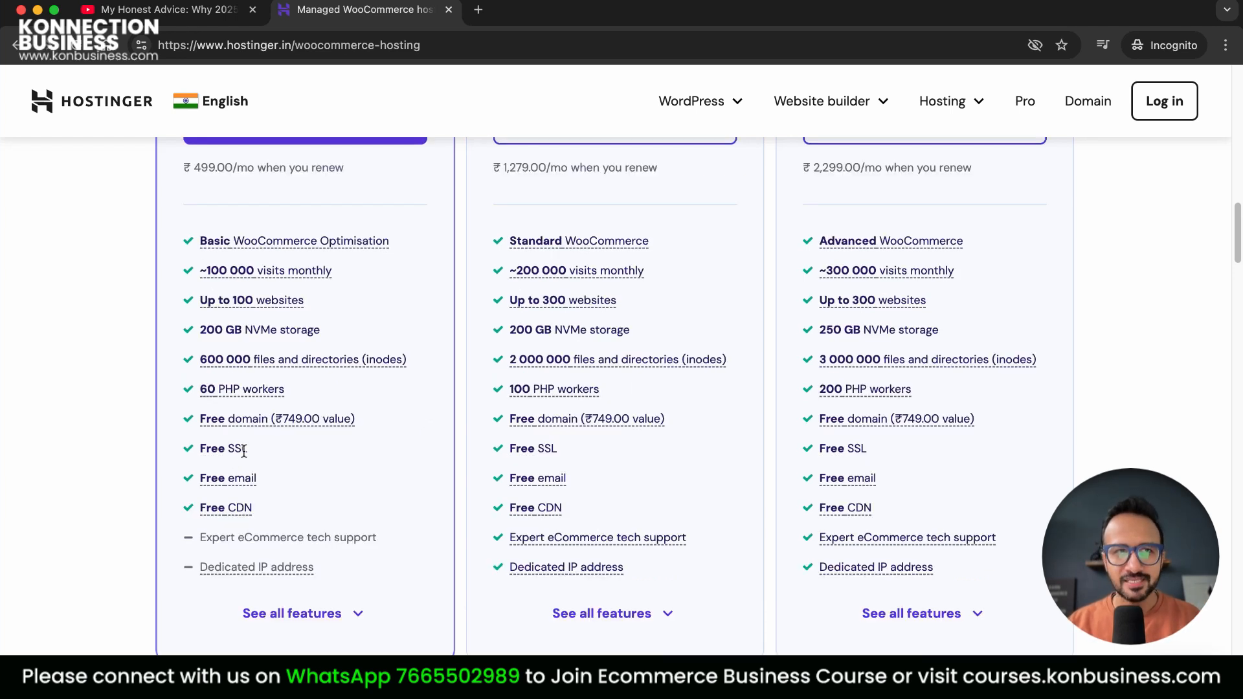
# Check the site's connection security info and return to the plan prices
pyautogui.click(141, 46)
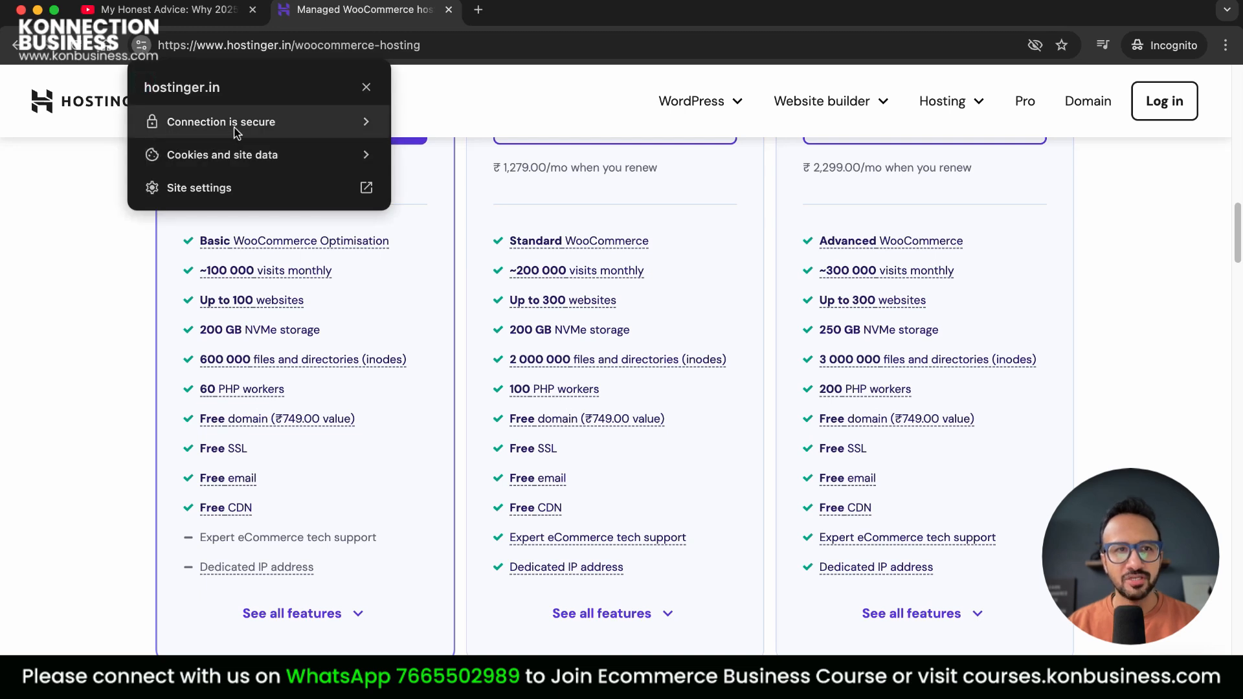
pyautogui.click(455, 470)
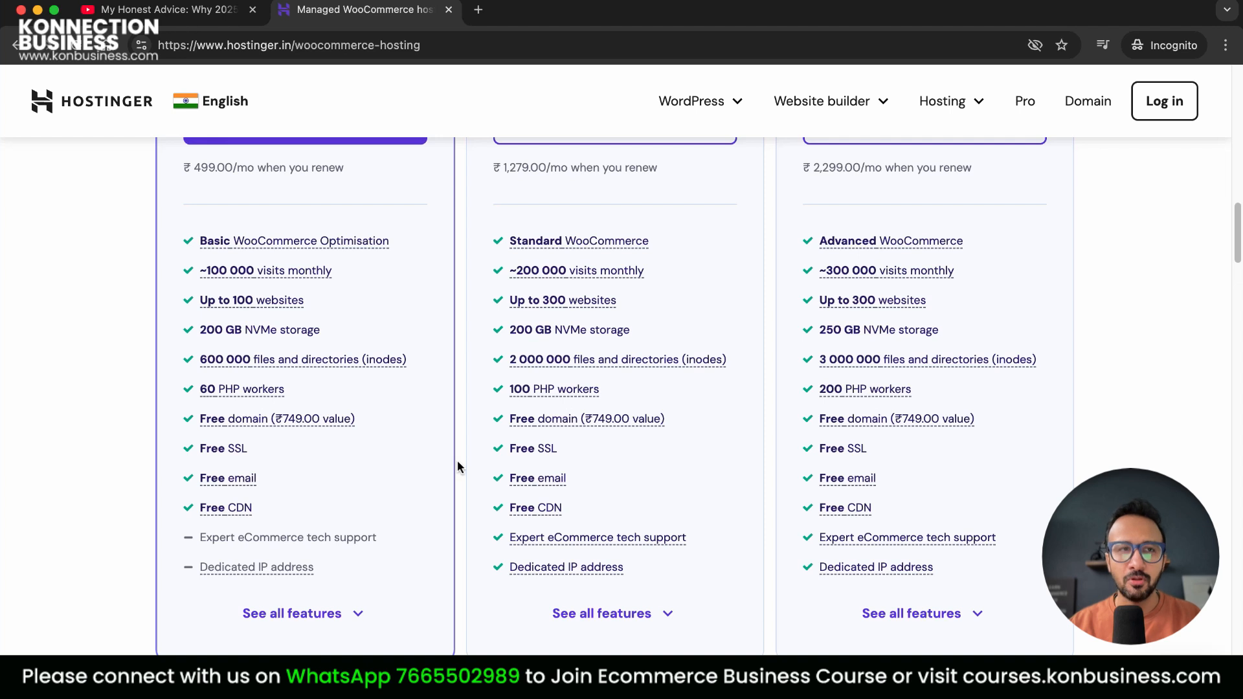
pyautogui.click(140, 46)
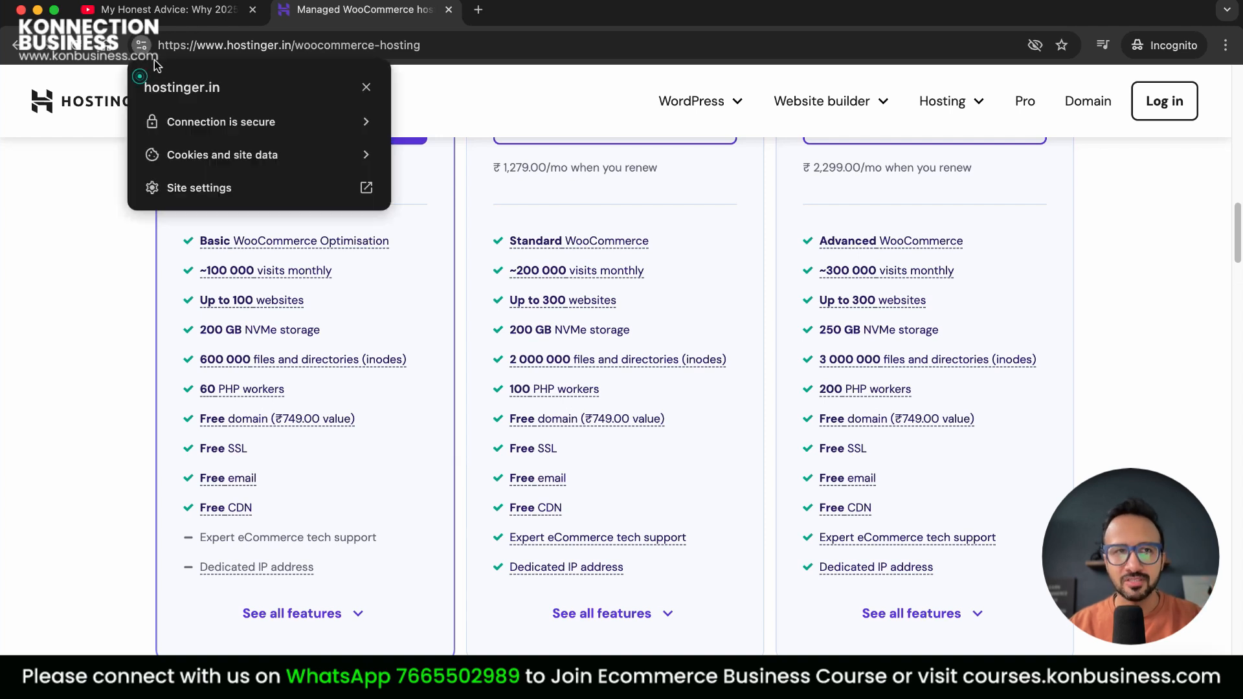
pyautogui.click(453, 284)
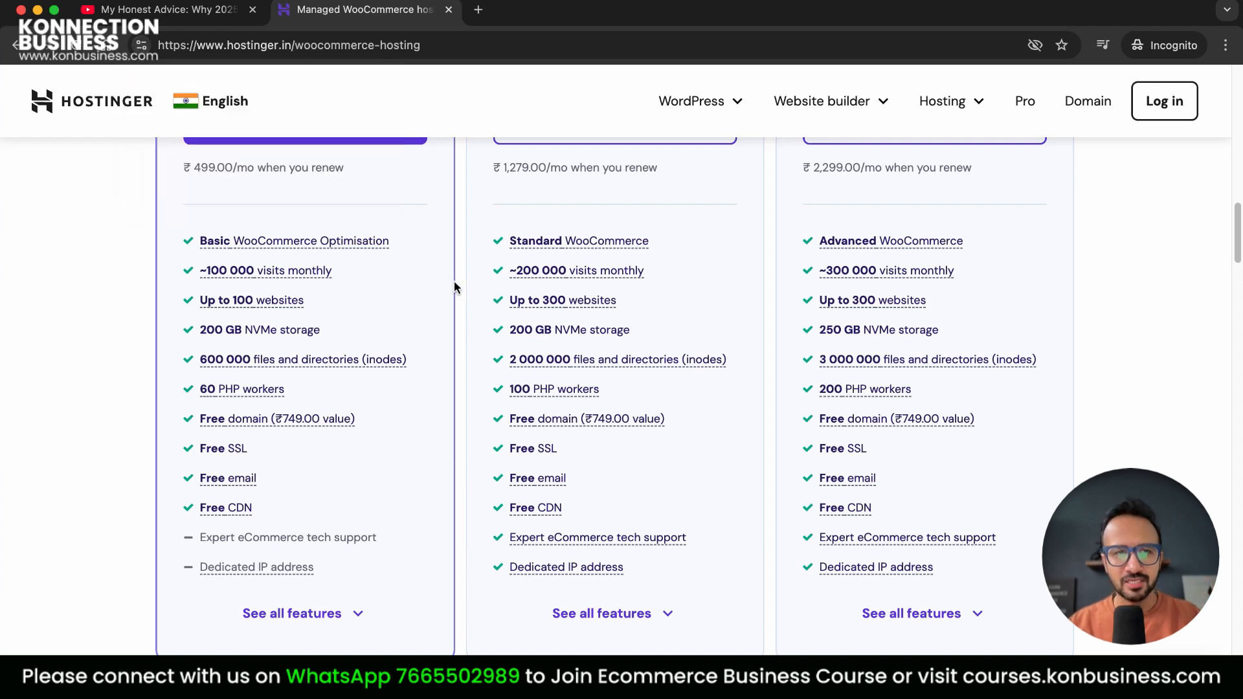
pyautogui.click(456, 451)
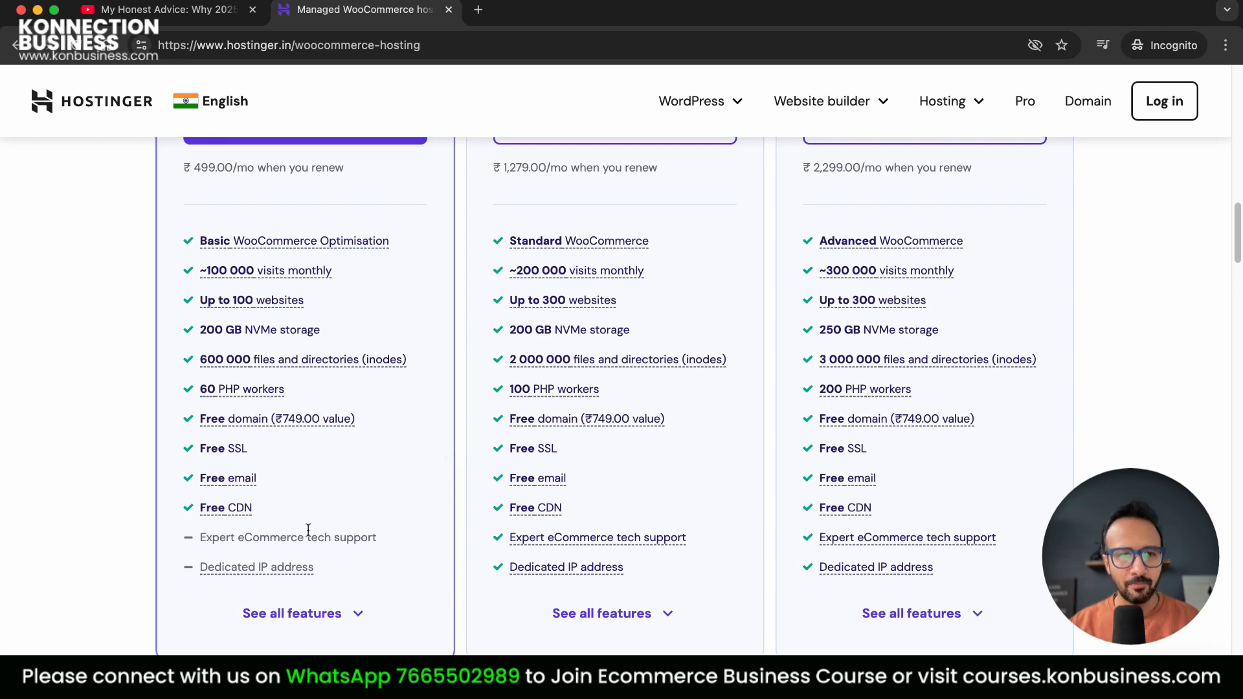
pyautogui.scroll(4, 455, 498)
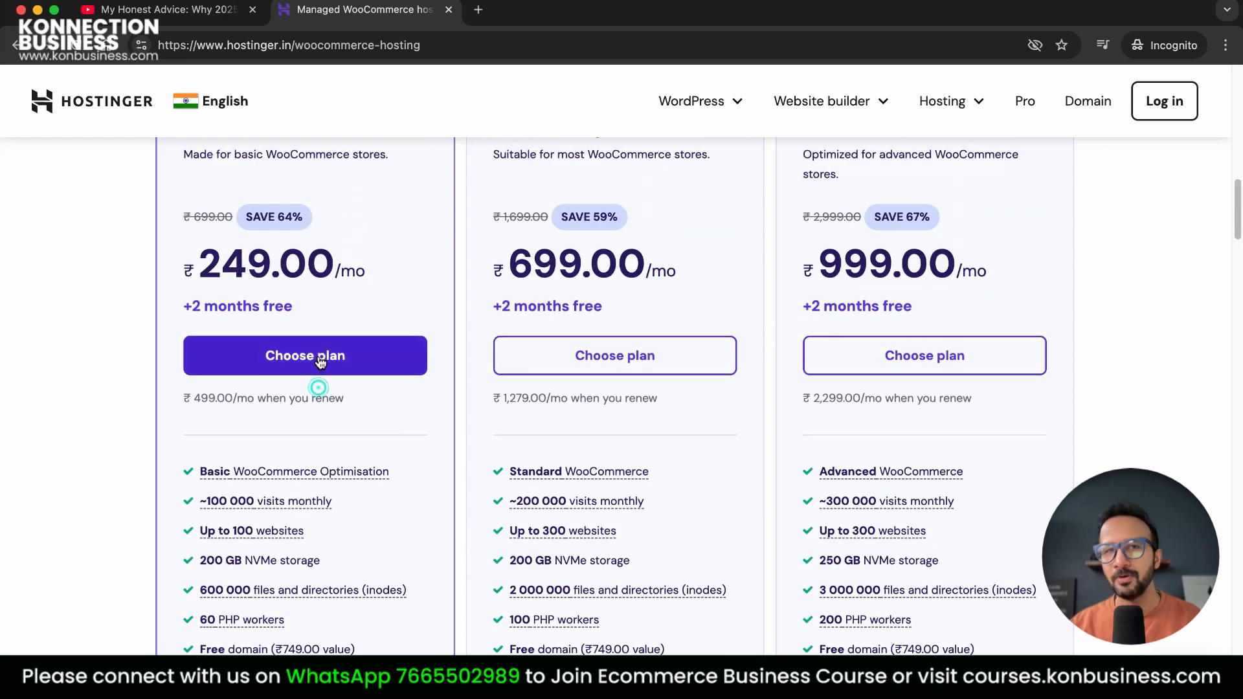
# Choose the ₹249.00/mo WooCommerce plan and note the ₹11,952.00 subtotal
pyautogui.click(319, 360)
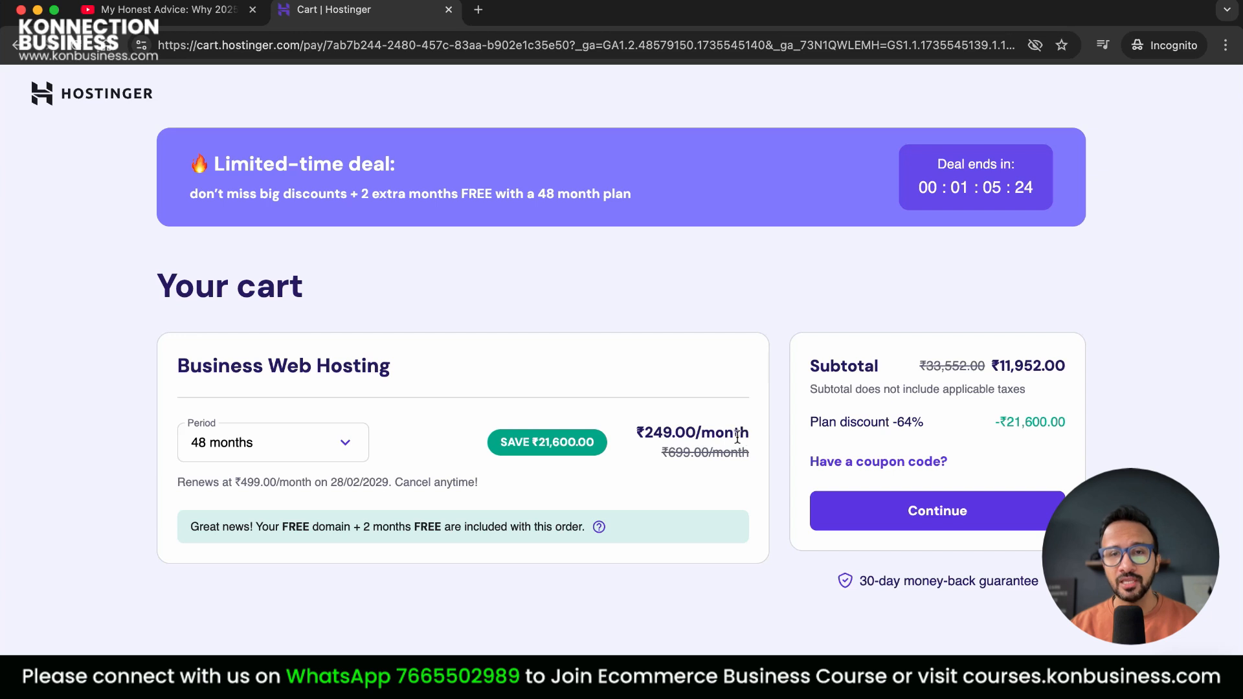
pyautogui.moveTo(1000, 367); pyautogui.dragTo(1068, 364)
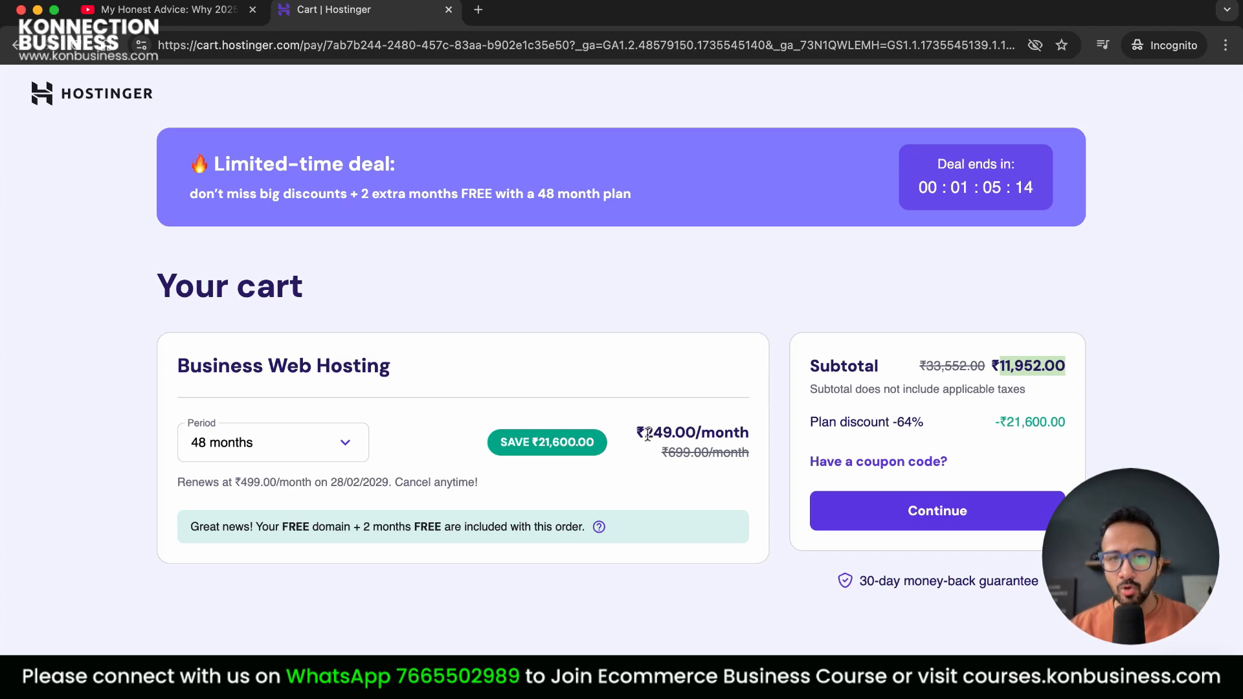
pyautogui.moveTo(646, 434); pyautogui.dragTo(685, 434)
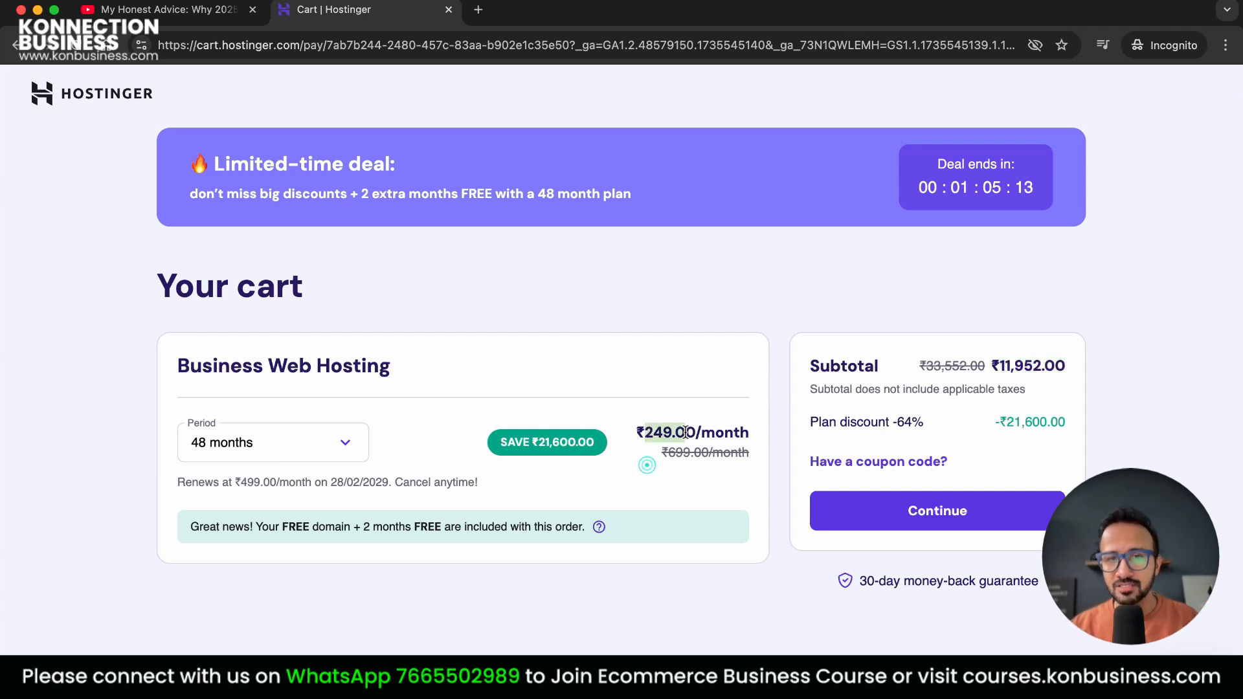
# Compare 24, 12 and 48-month billing periods, settling on 24 months
pyautogui.click(246, 453)
pyautogui.click(243, 546)
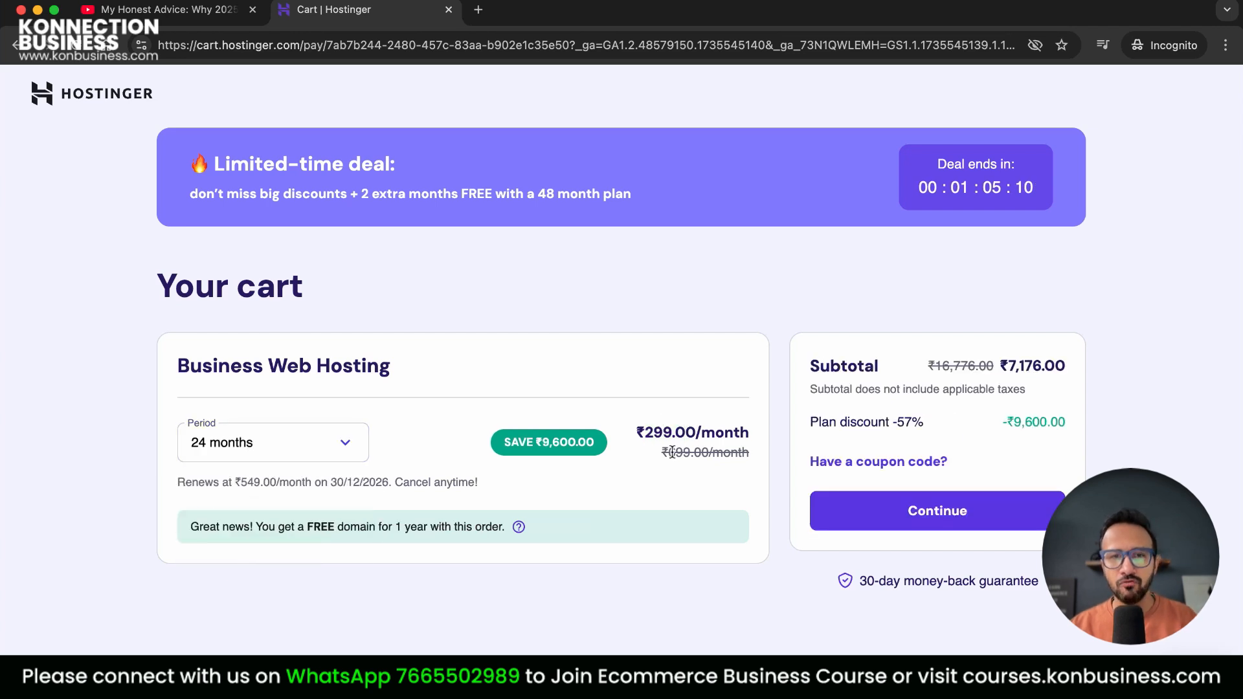
pyautogui.click(258, 455)
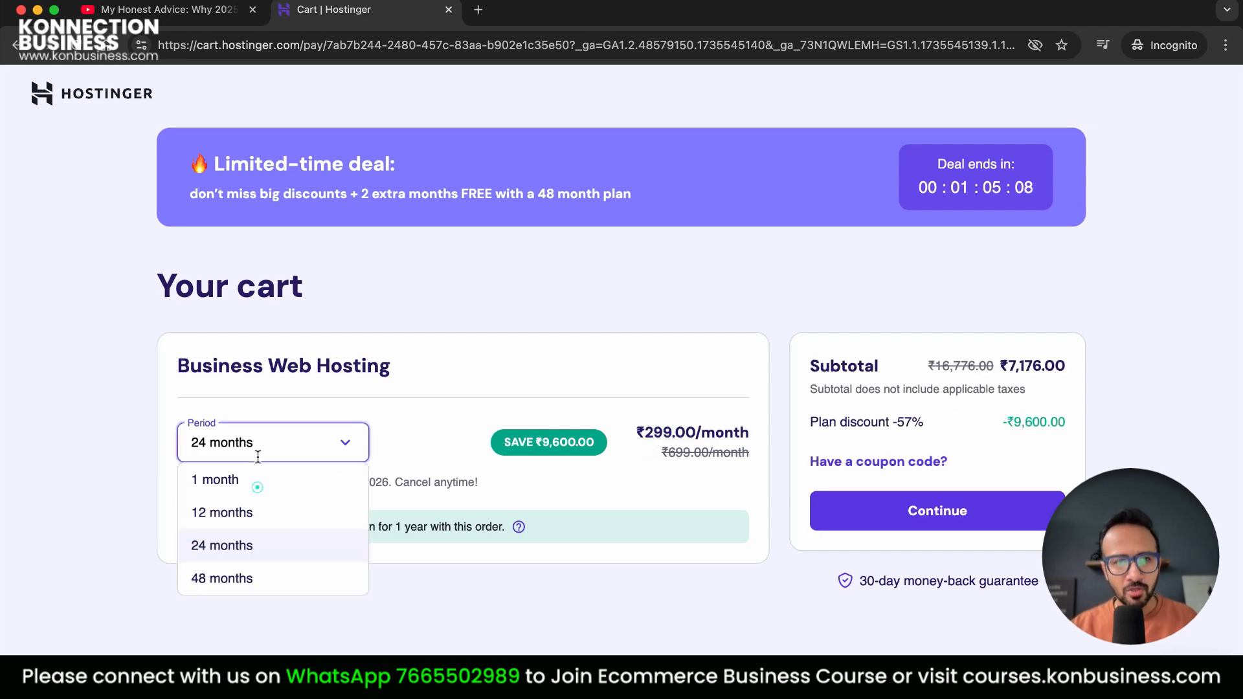
pyautogui.click(244, 515)
pyautogui.moveTo(645, 434); pyautogui.dragTo(673, 440)
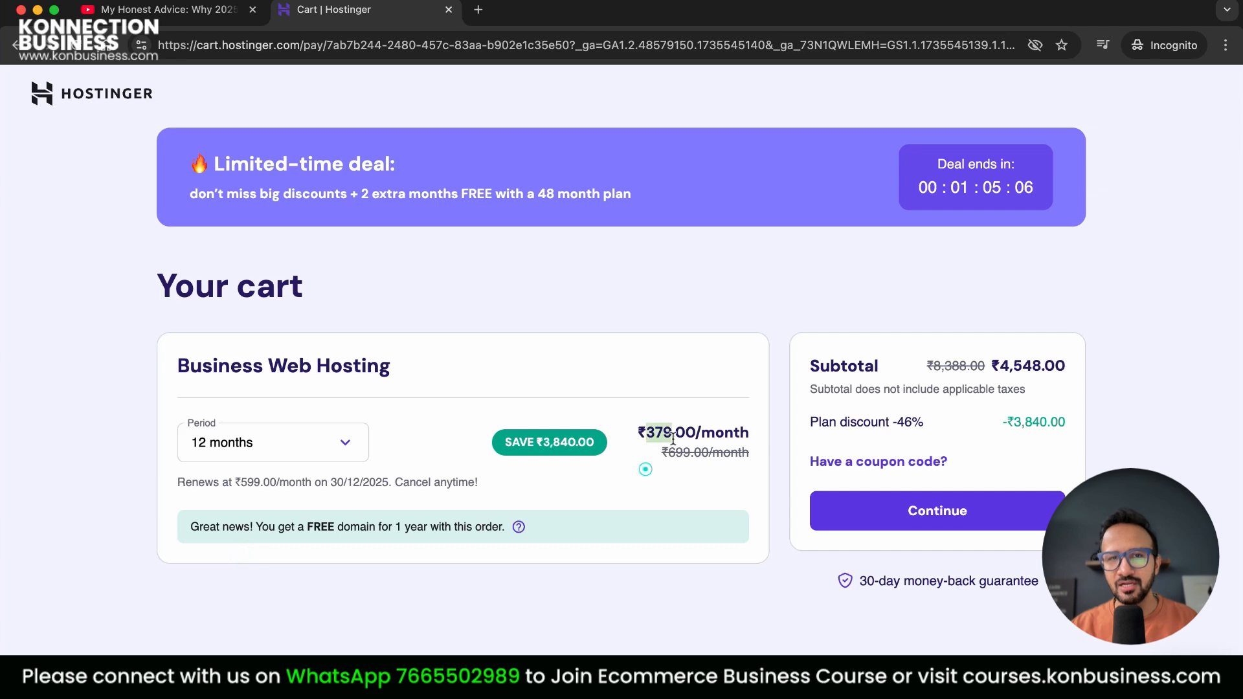
pyautogui.click(290, 447)
pyautogui.click(243, 546)
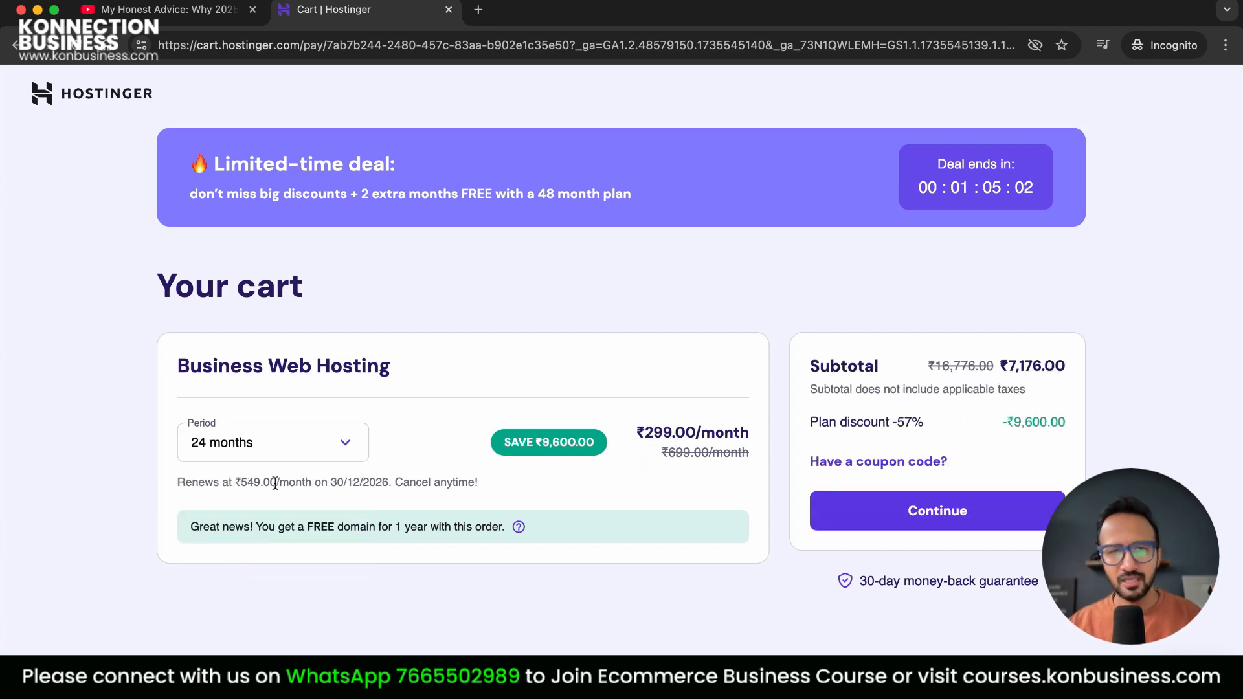
pyautogui.click(294, 457)
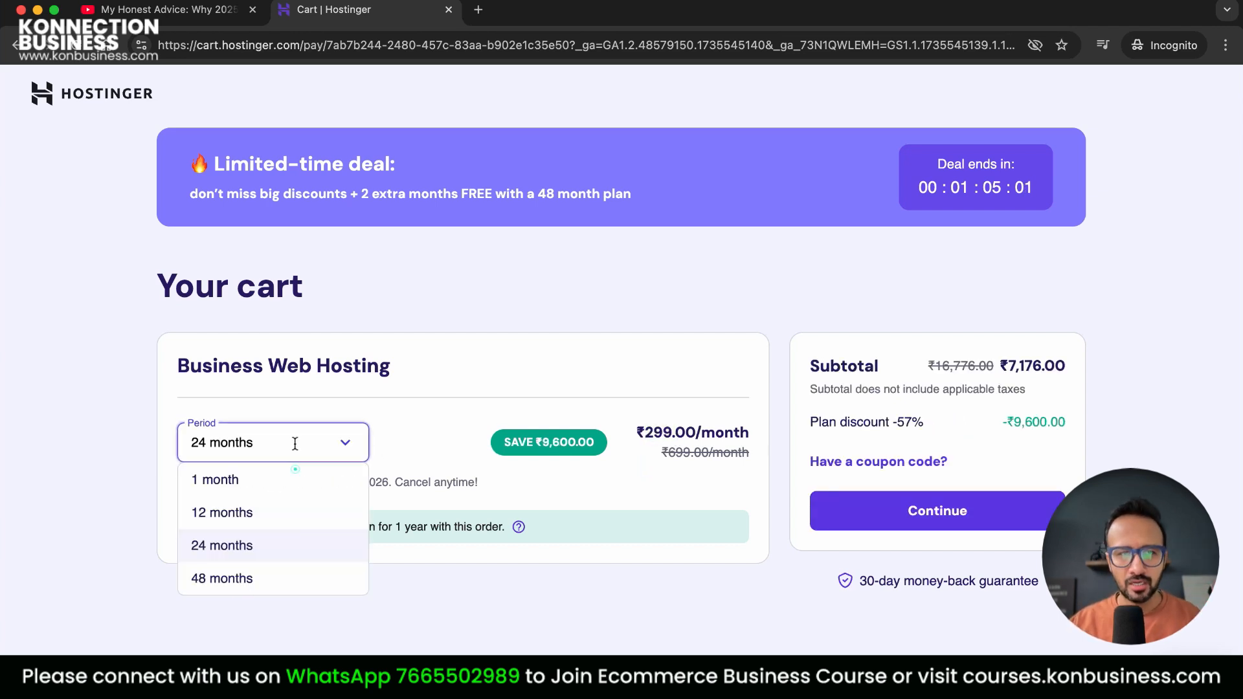
pyautogui.click(240, 580)
pyautogui.click(293, 433)
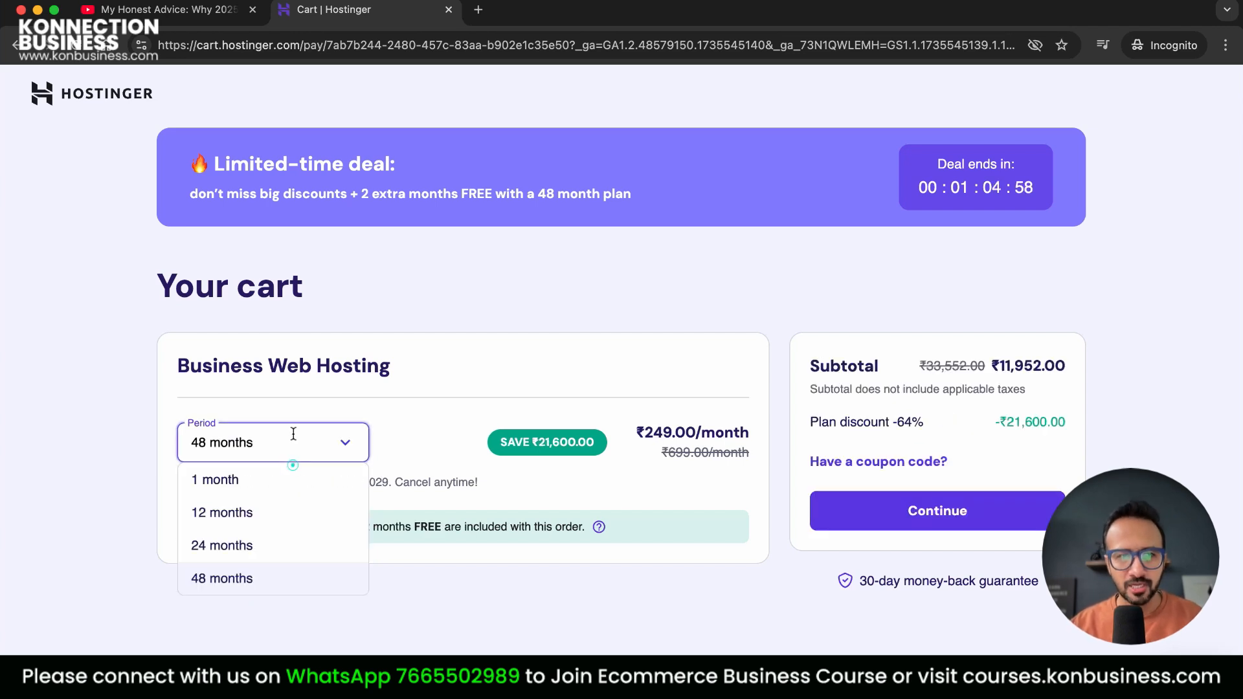
pyautogui.click(246, 545)
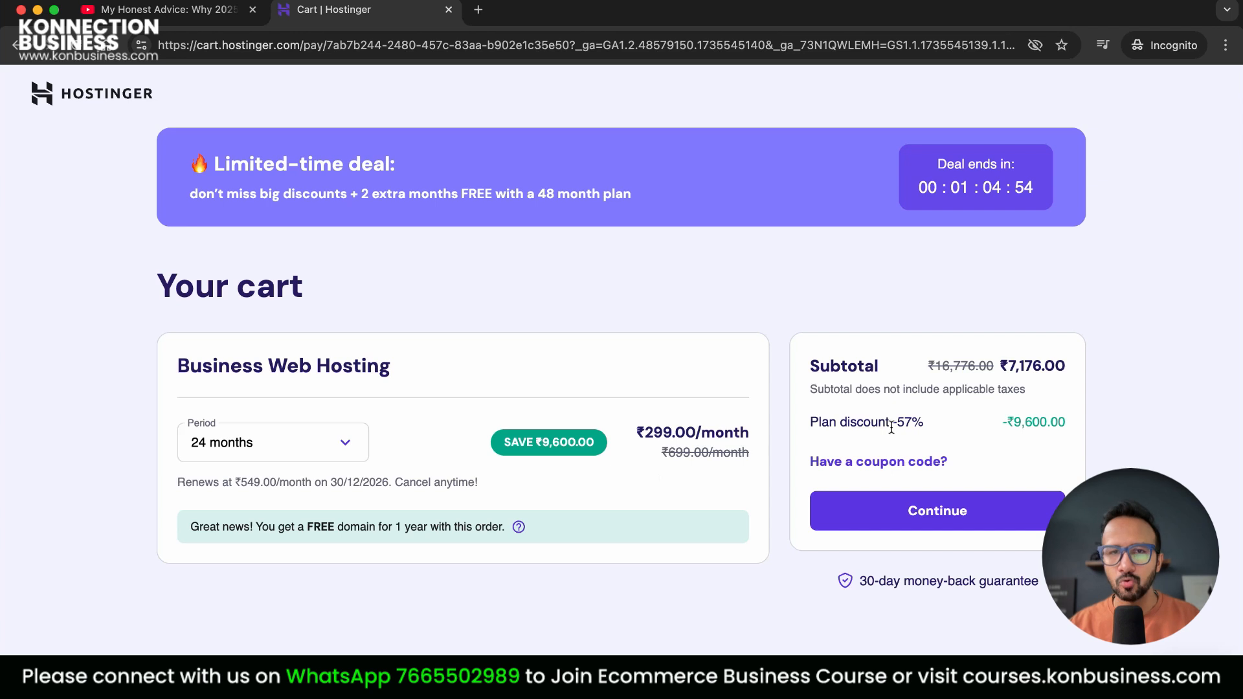
# Apply the coupon code KONNECTION to the cart
pyautogui.click(891, 459)
pyautogui.click(891, 499)
pyautogui.write('KONNECTION')
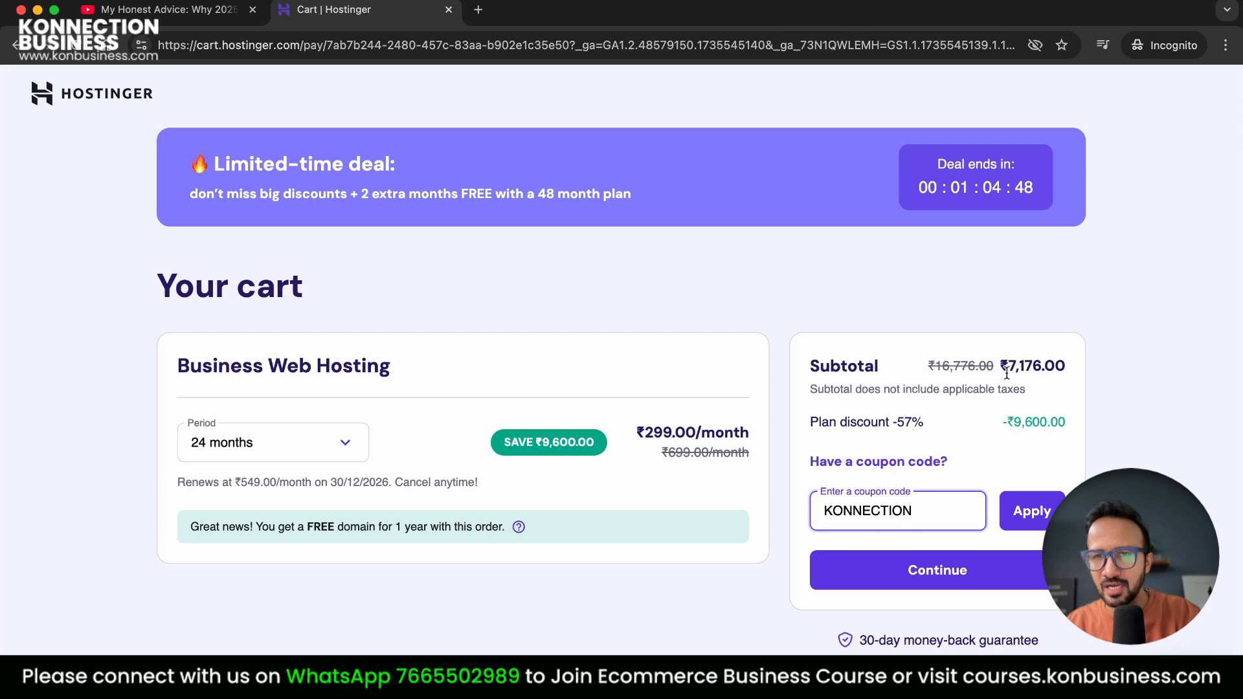
pyautogui.click(1044, 514)
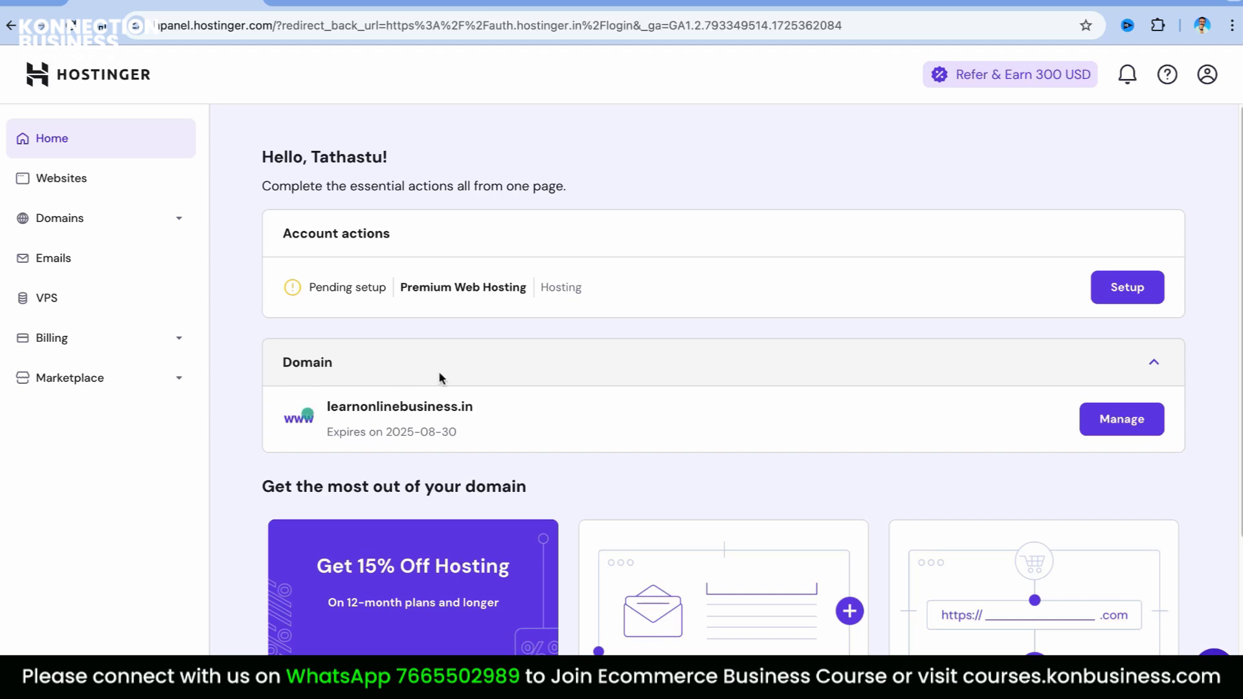
# Open Get a New Domain and search for ZVFasionstore
pyautogui.click(162, 233)
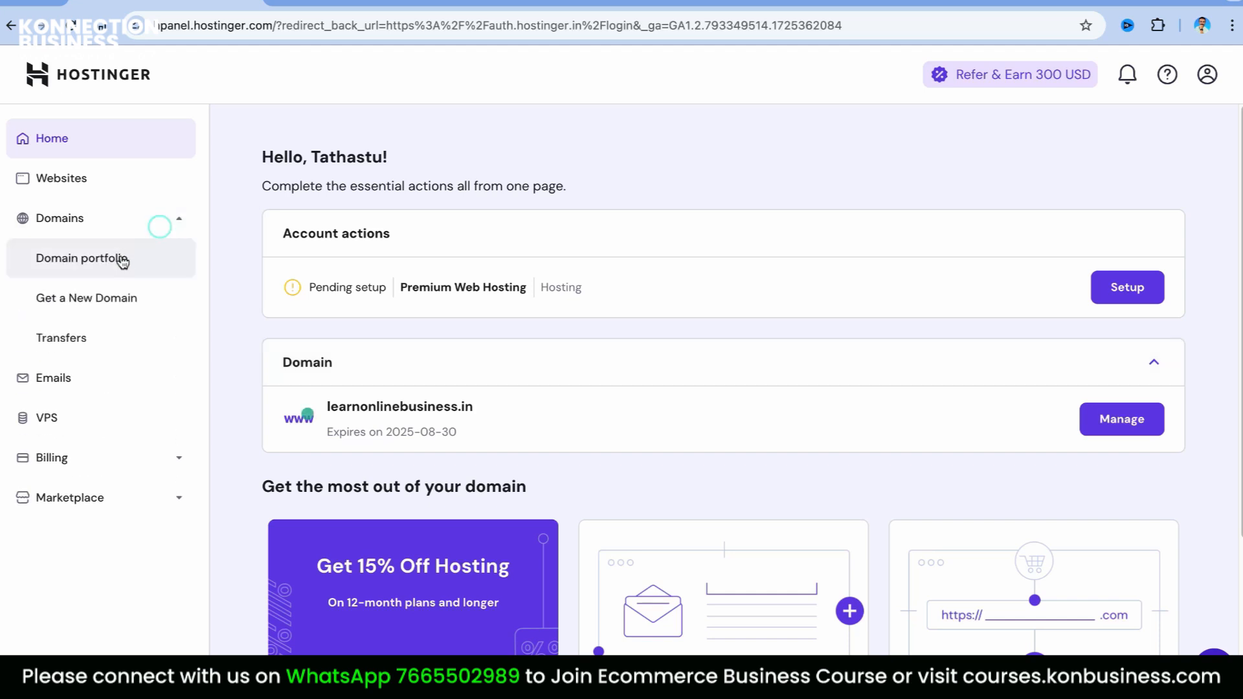
pyautogui.click(120, 305)
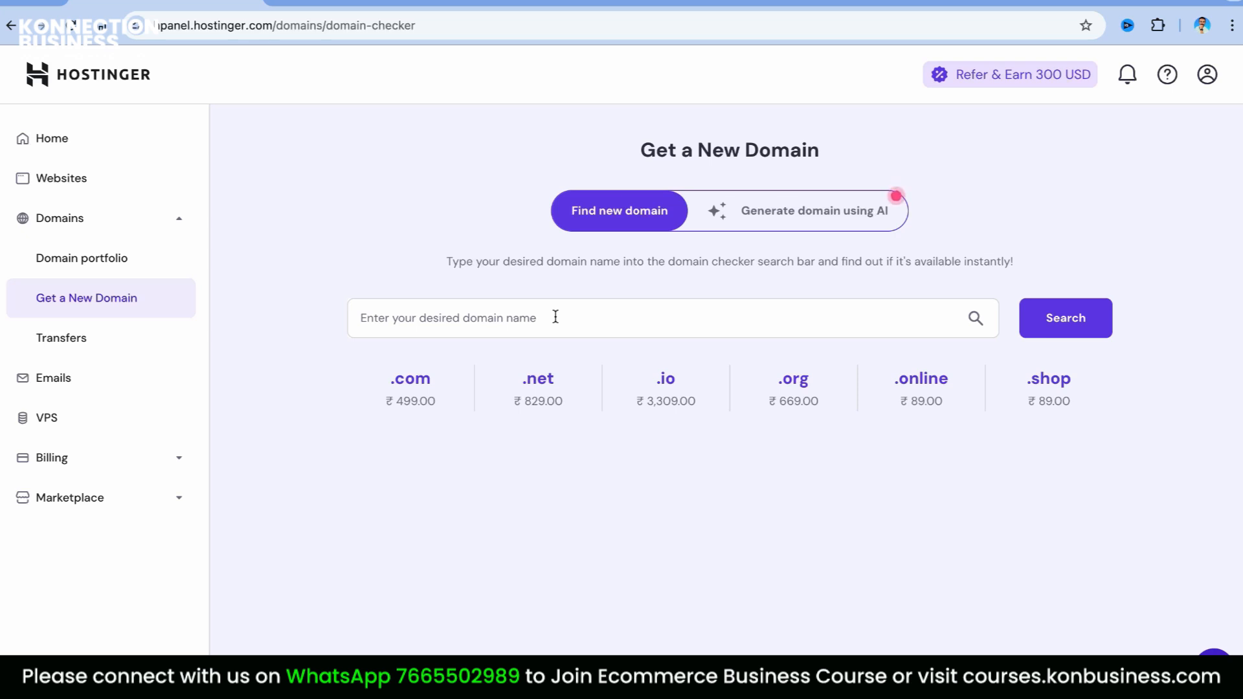
pyautogui.click(485, 334)
pyautogui.write('zvBA')
pyautogui.press('BackSpace')
pyautogui.press('BackSpace')
pyautogui.write('Fasionstore')
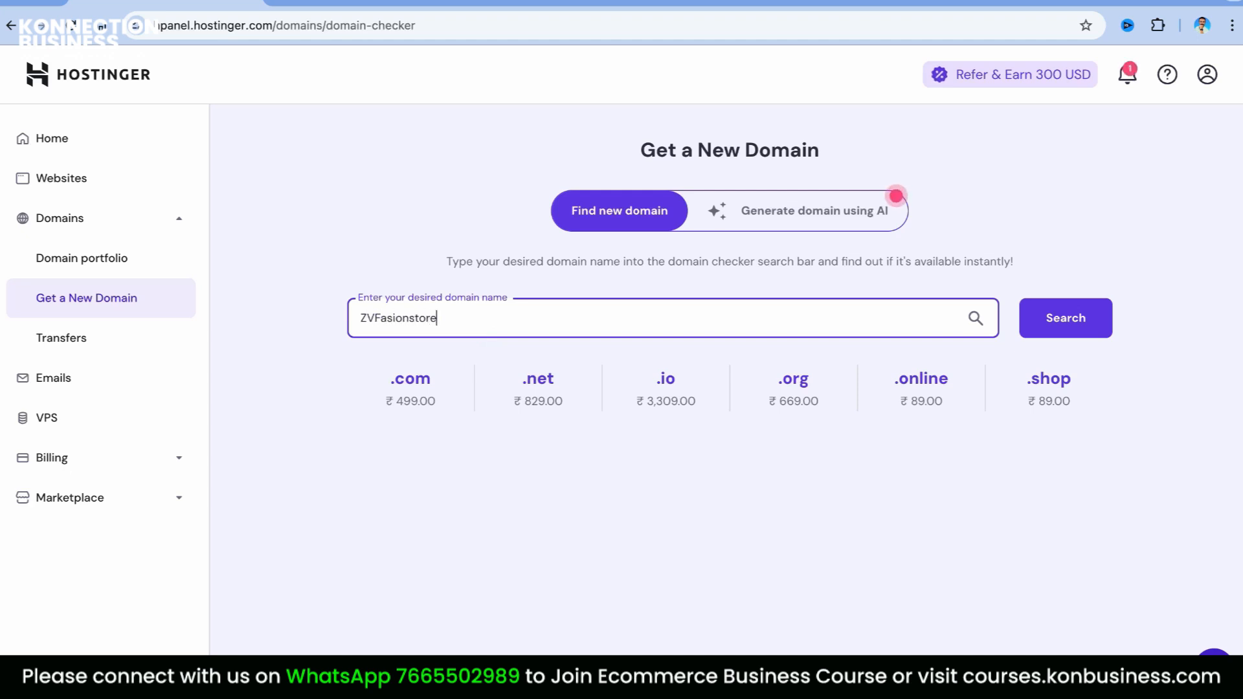
pyautogui.click(1061, 330)
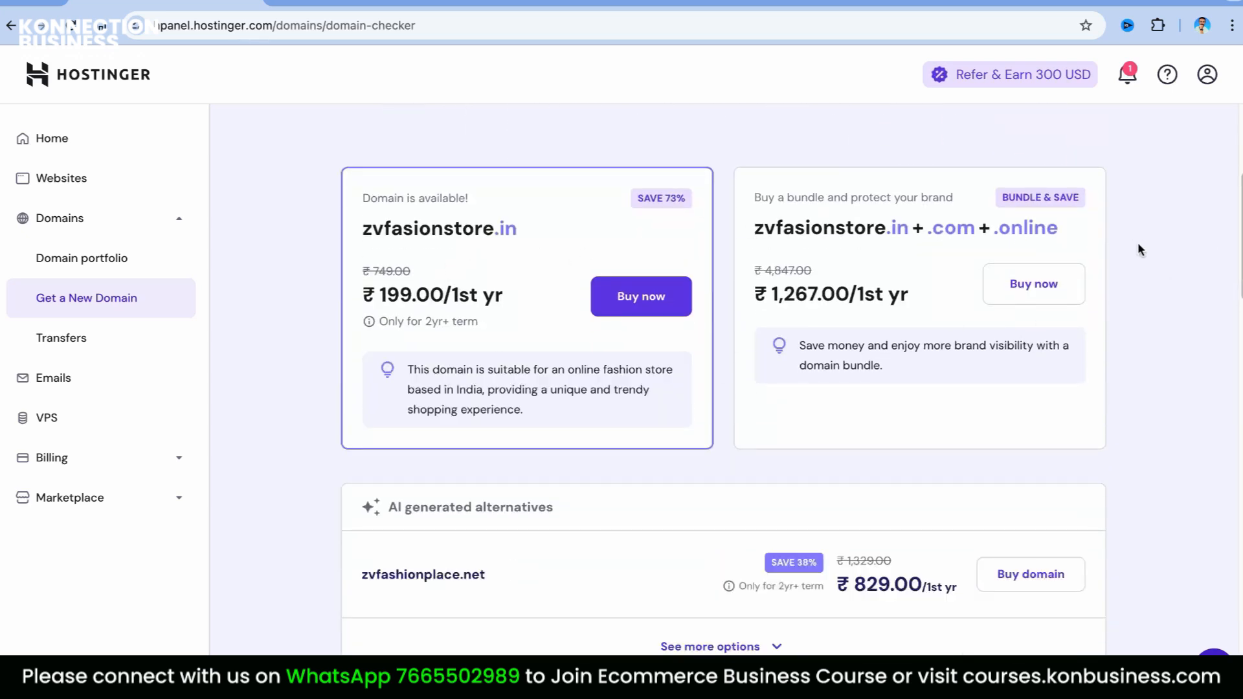
# Select the .com extension and check zvfasionstore.com's availability at ₹499.00
pyautogui.scroll(5, 855, 315)
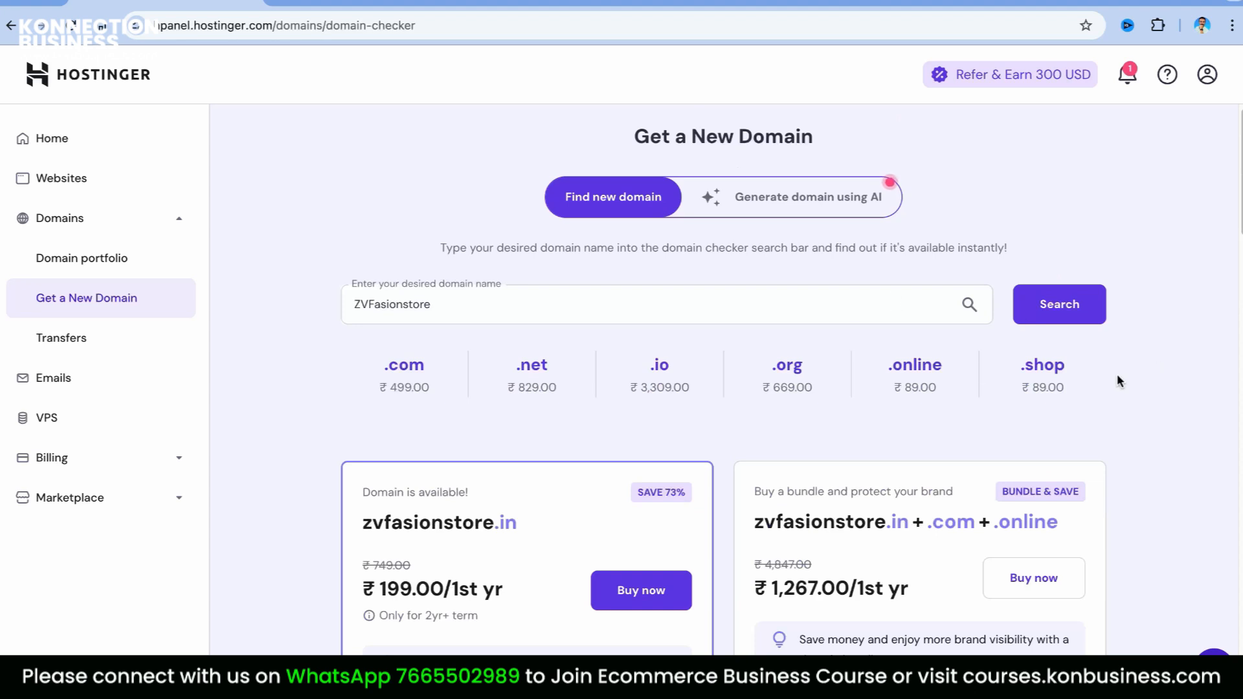
pyautogui.click(395, 372)
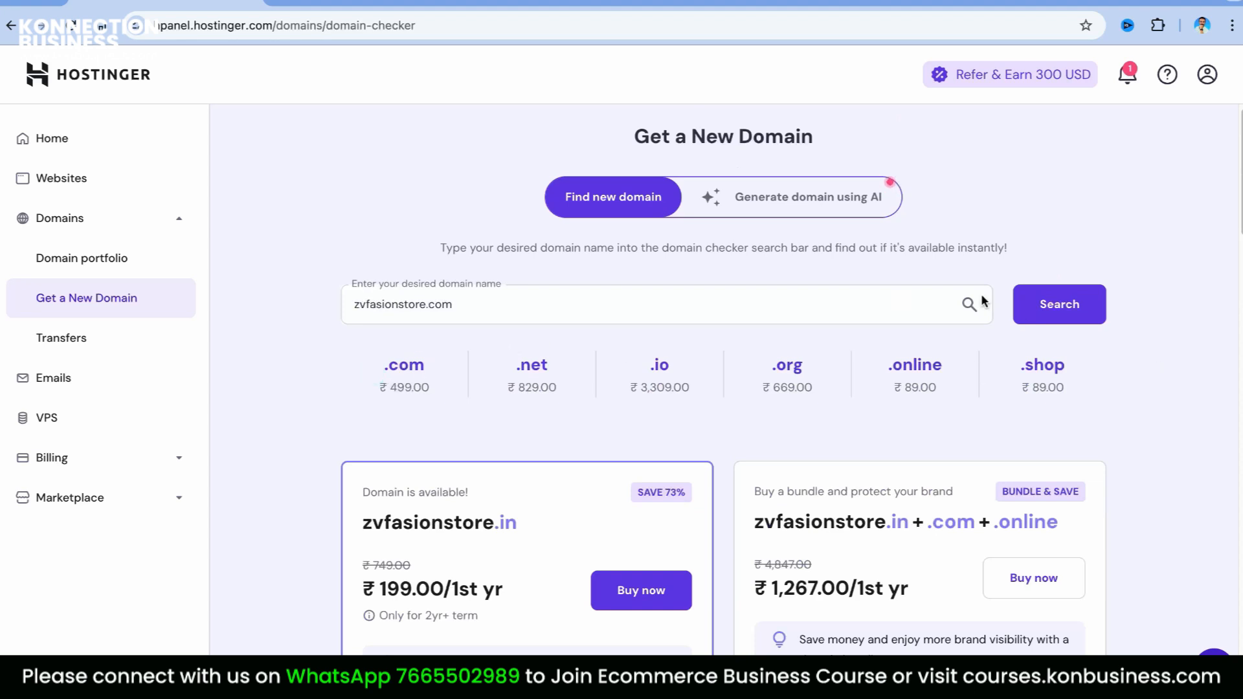
pyautogui.click(1073, 303)
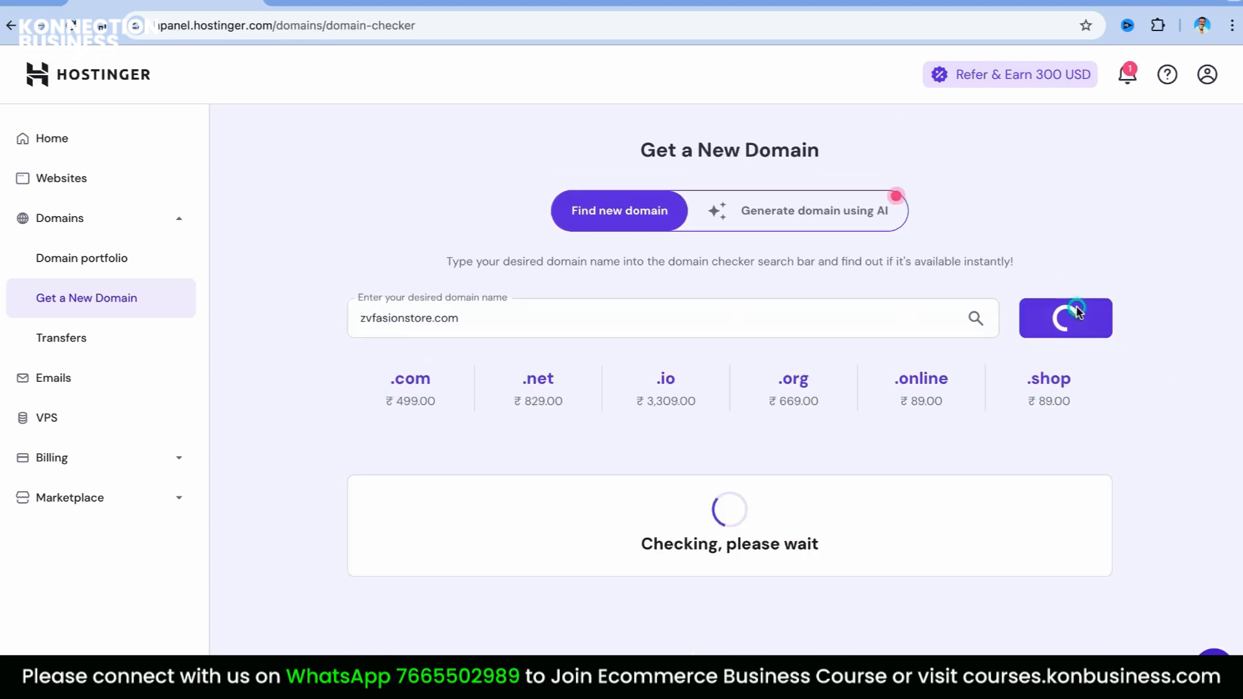
pyautogui.scroll(-5, 568, 332)
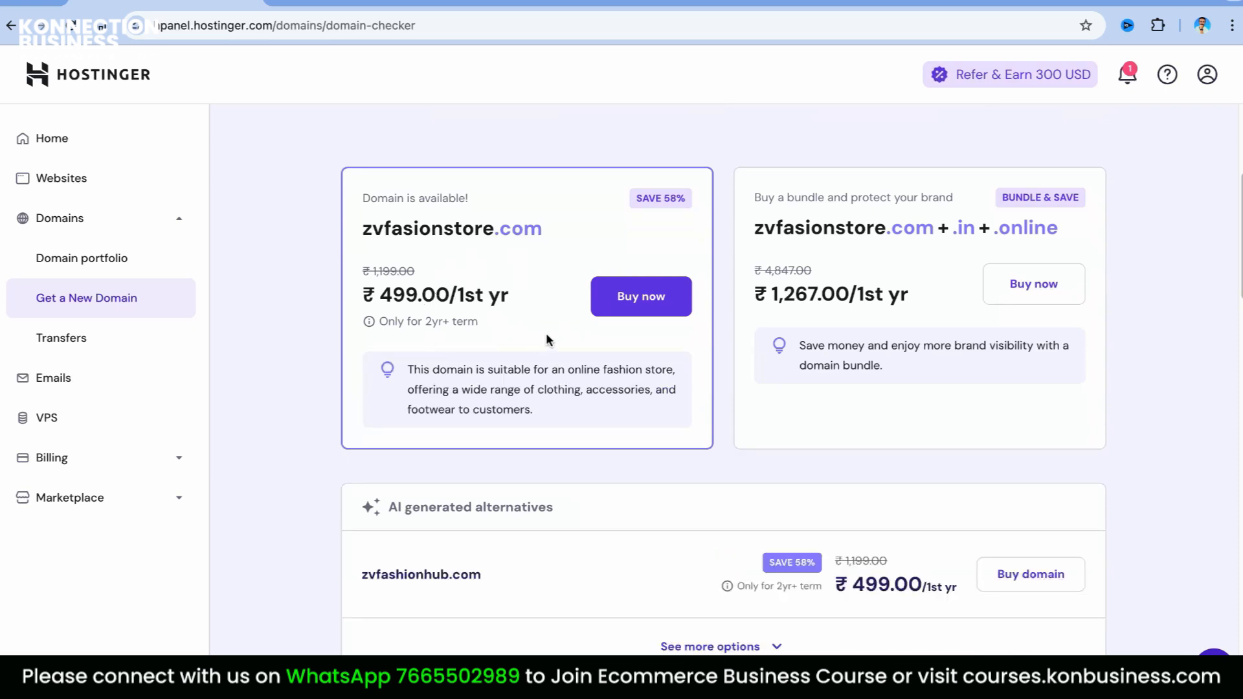
pyautogui.scroll(5, 545, 333)
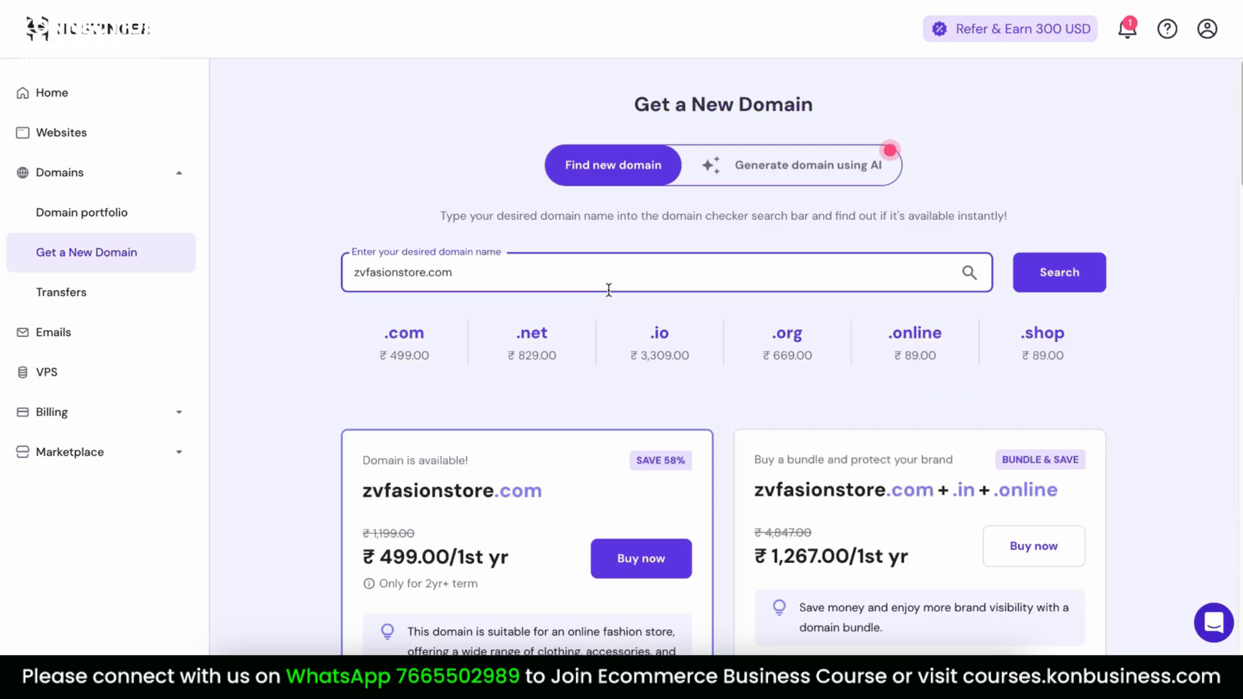
# Set up the pending Premium Web Hosting as a new WordPress website
pyautogui.click(52, 92)
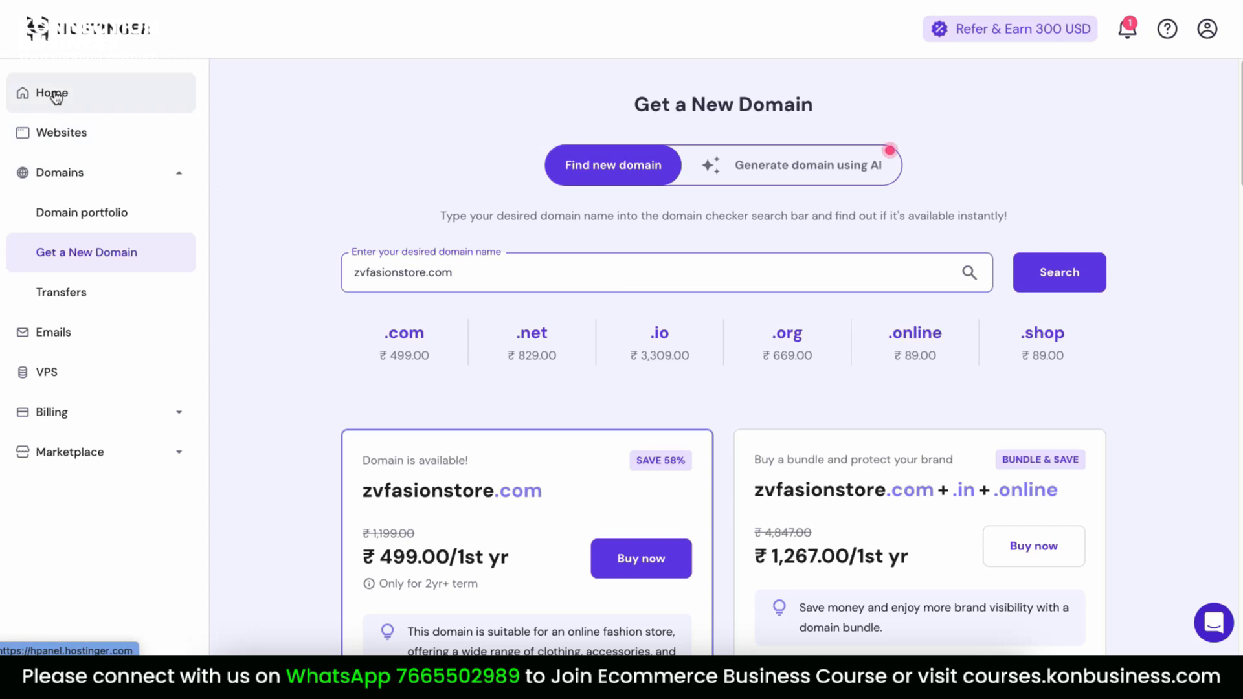
pyautogui.moveTo(328, 361); pyautogui.dragTo(484, 364)
pyautogui.click(505, 363)
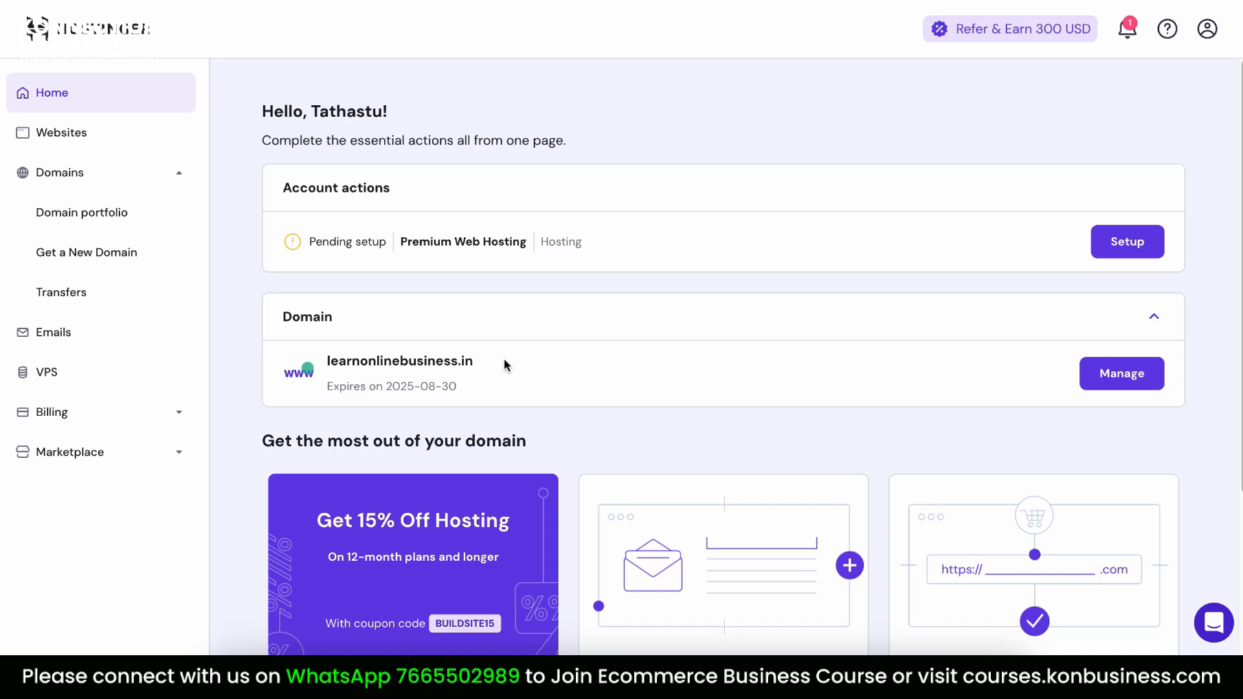
pyautogui.click(1141, 257)
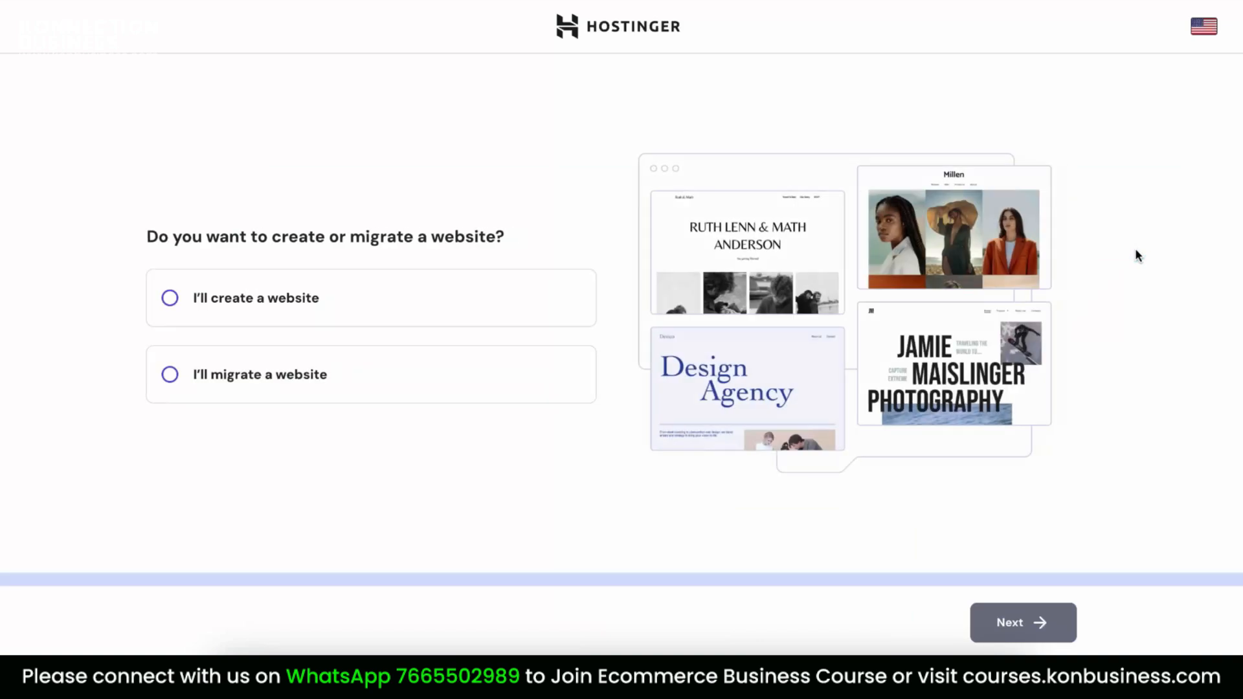
pyautogui.click(255, 314)
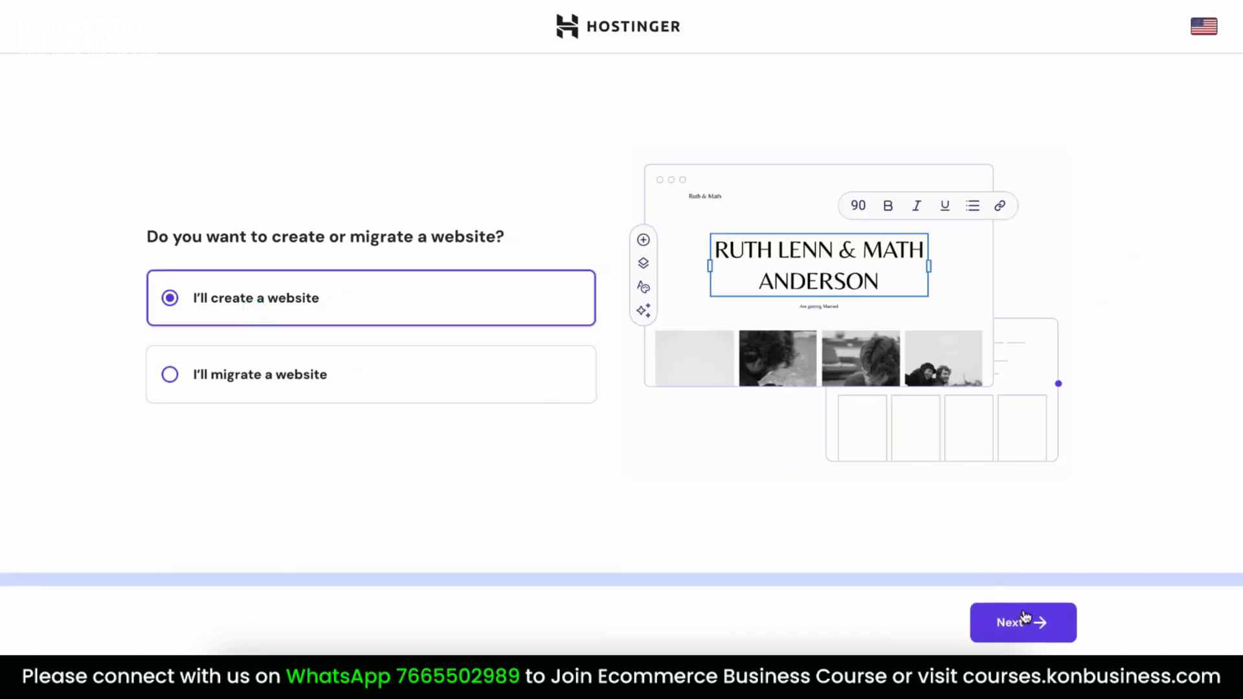
pyautogui.click(1036, 623)
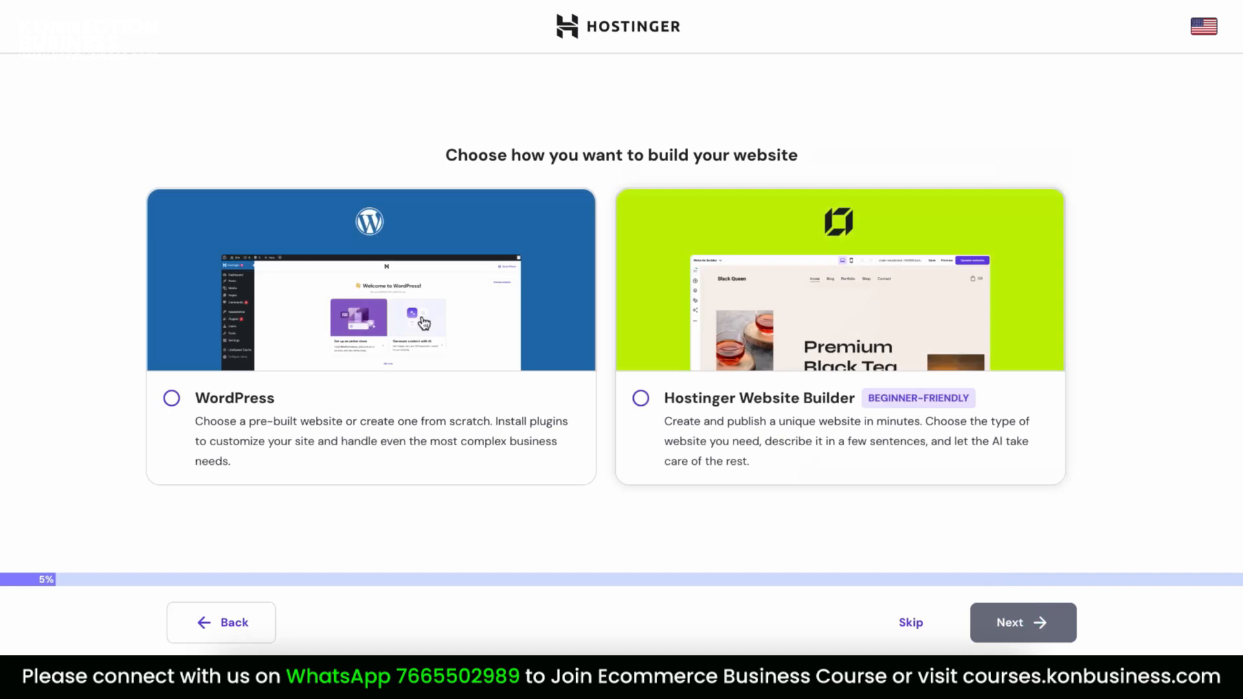
pyautogui.click(211, 407)
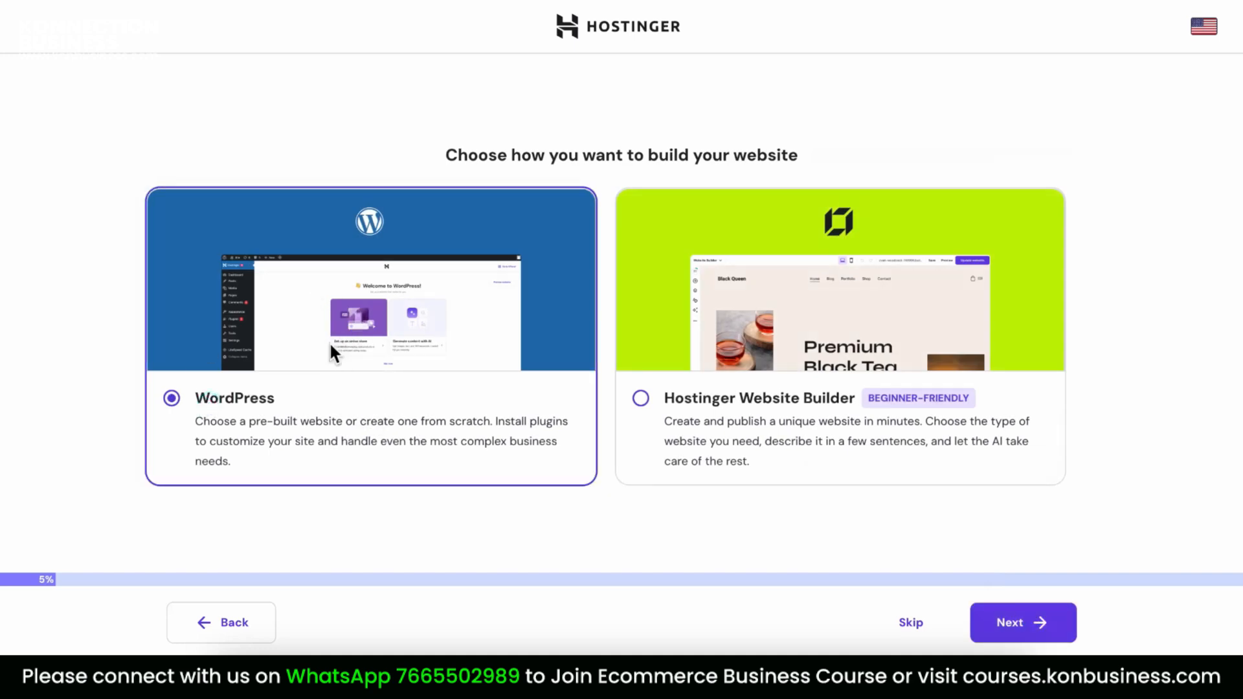
pyautogui.click(1038, 632)
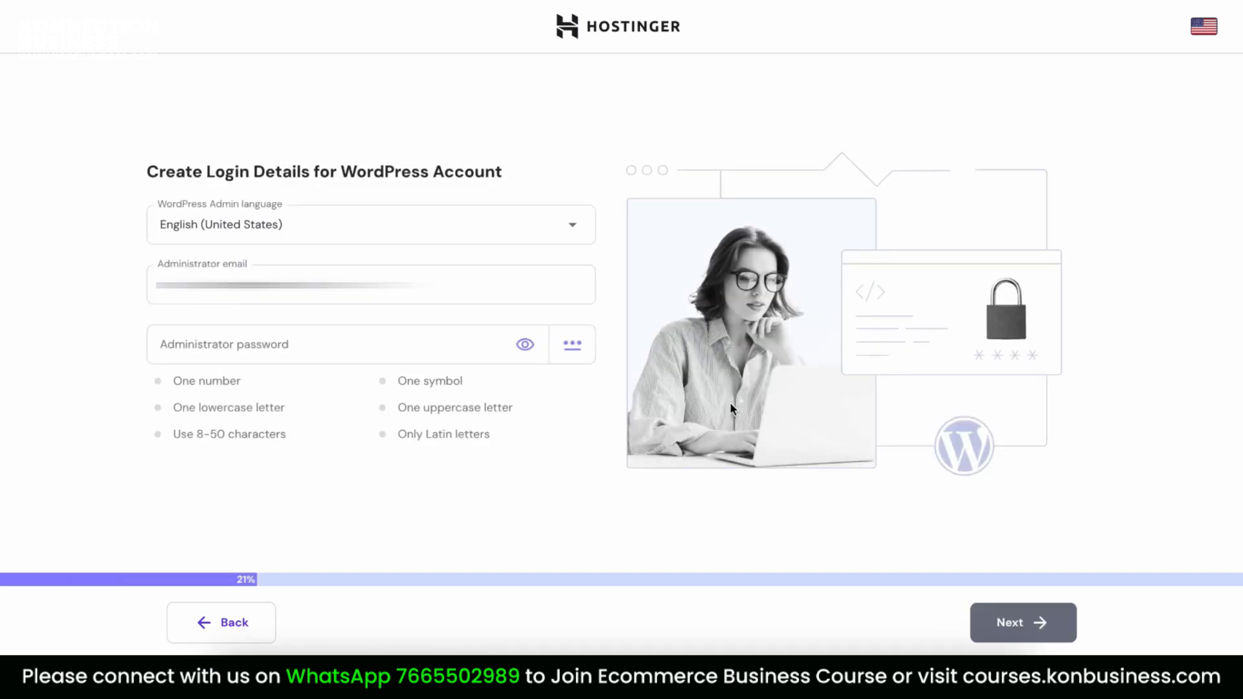
# Enter the administrator password and continue to the website type question
pyautogui.click(402, 335)
pyautogui.hotkey('ctrl', 'v')
pyautogui.click(470, 478)
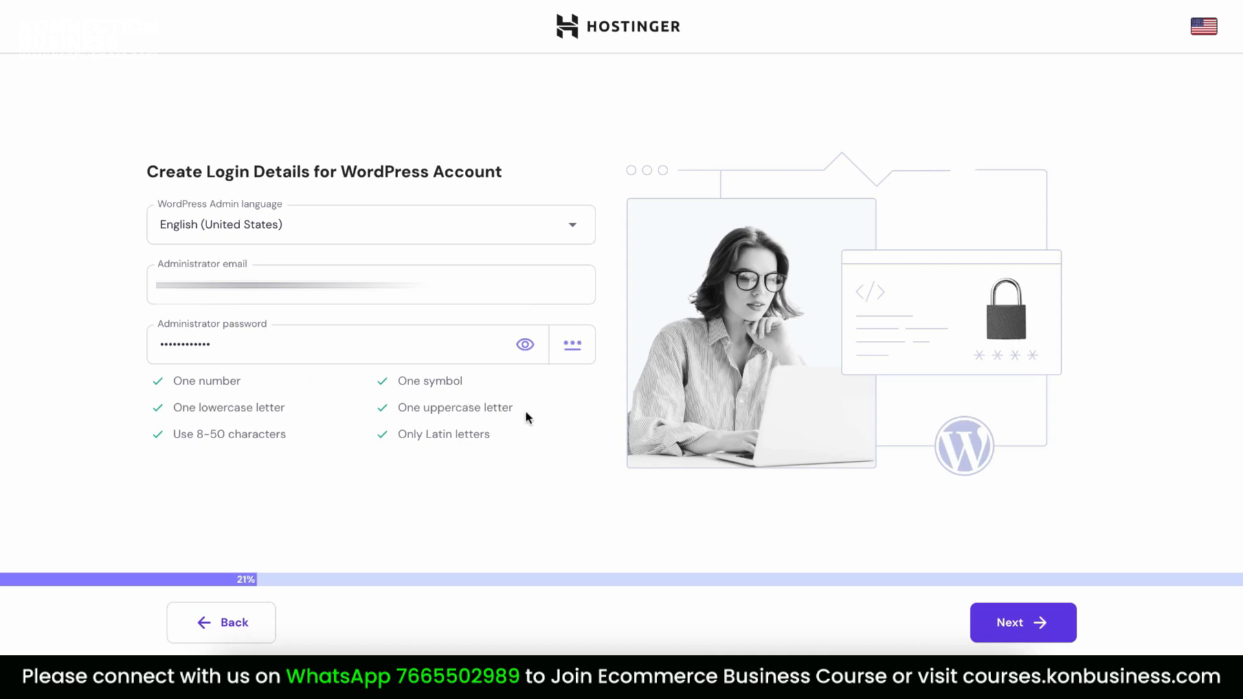
pyautogui.click(1028, 626)
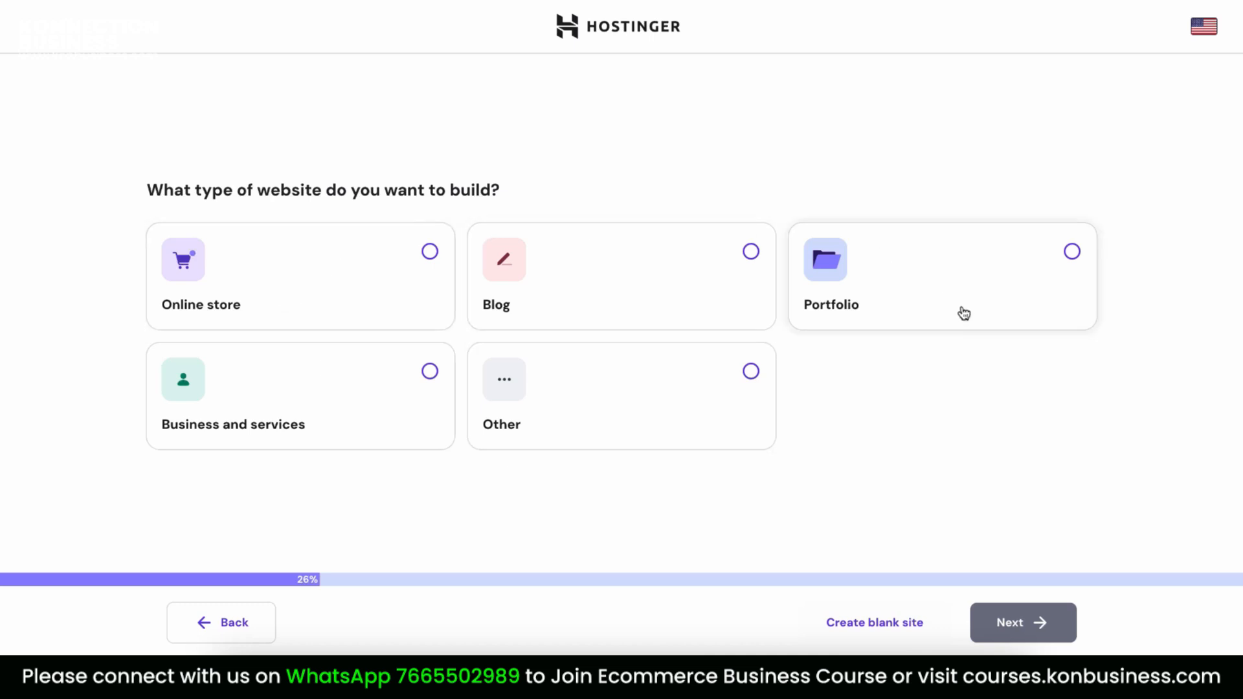
# Create a blank site on learnonlinebusiness.in with India as the target country
pyautogui.click(885, 625)
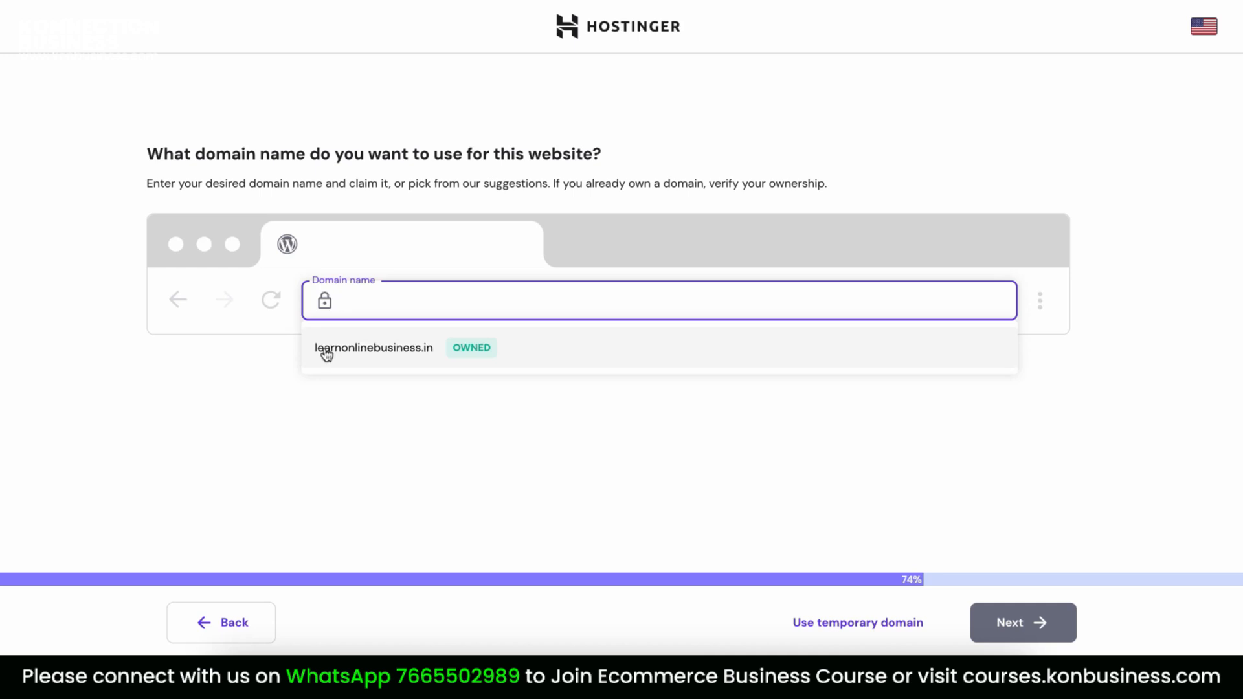
pyautogui.click(382, 361)
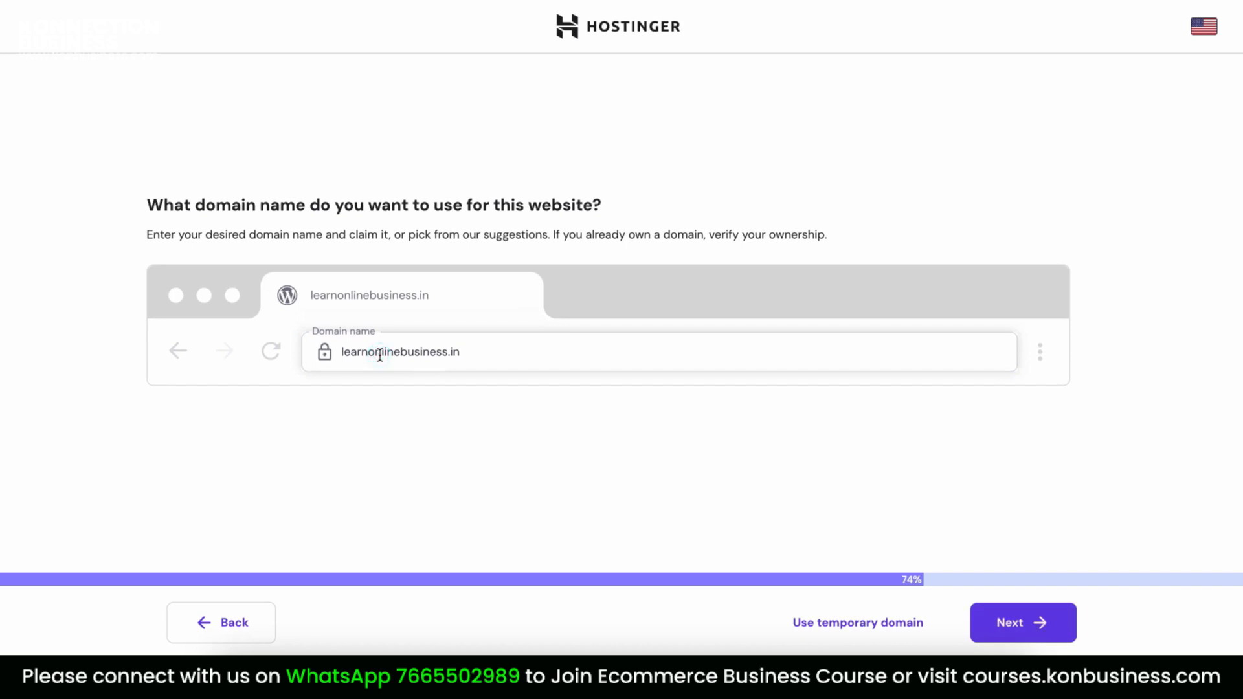
pyautogui.click(1042, 639)
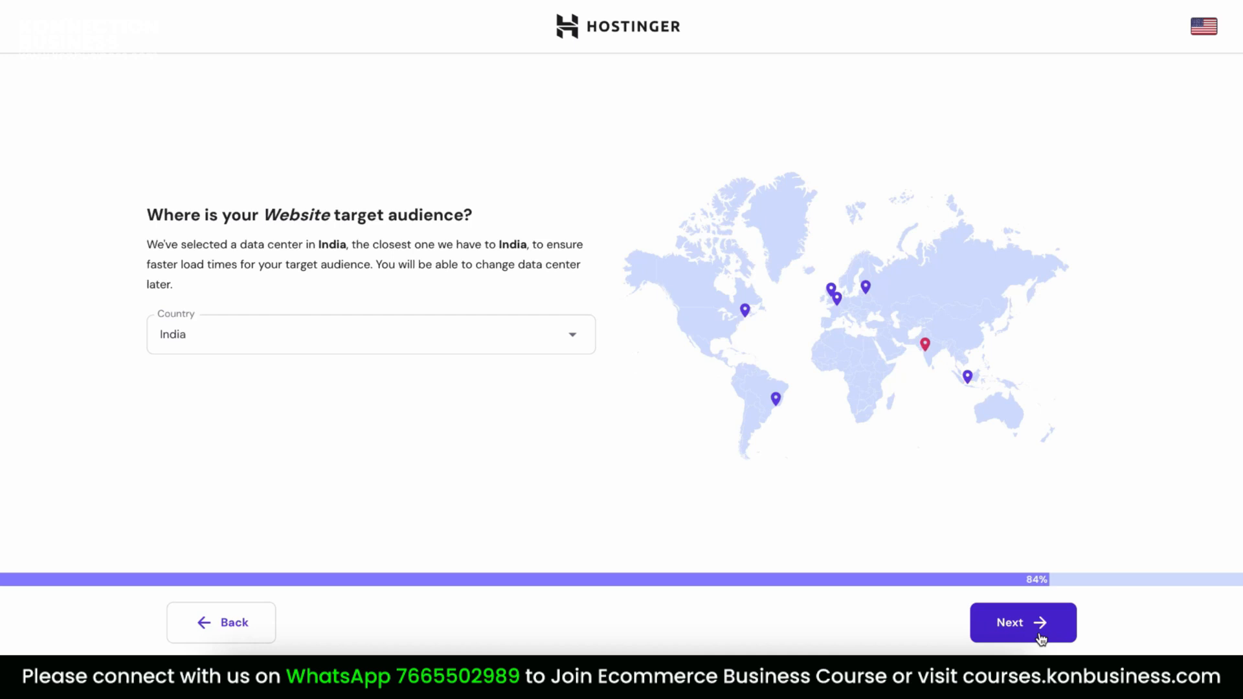
pyautogui.click(1023, 622)
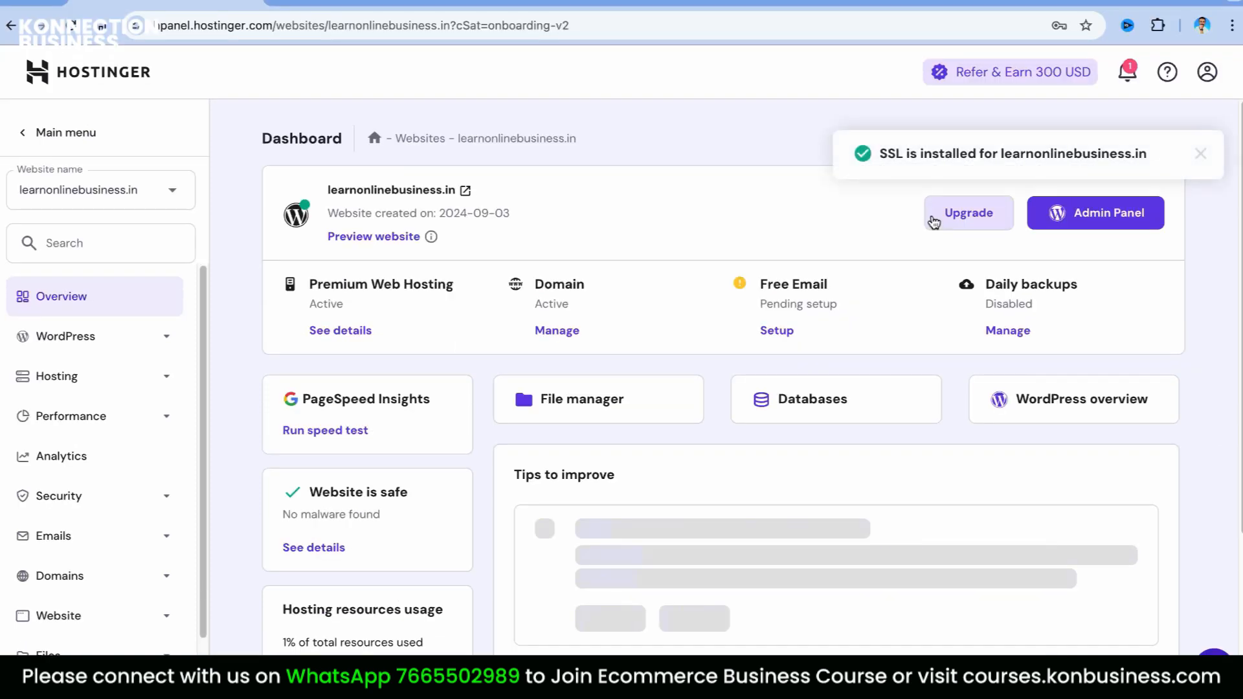
# Load hostinger.in and sign in with a Google account
pyautogui.scroll(-2, 1188, 479)
pyautogui.scroll(2, 1193, 447)
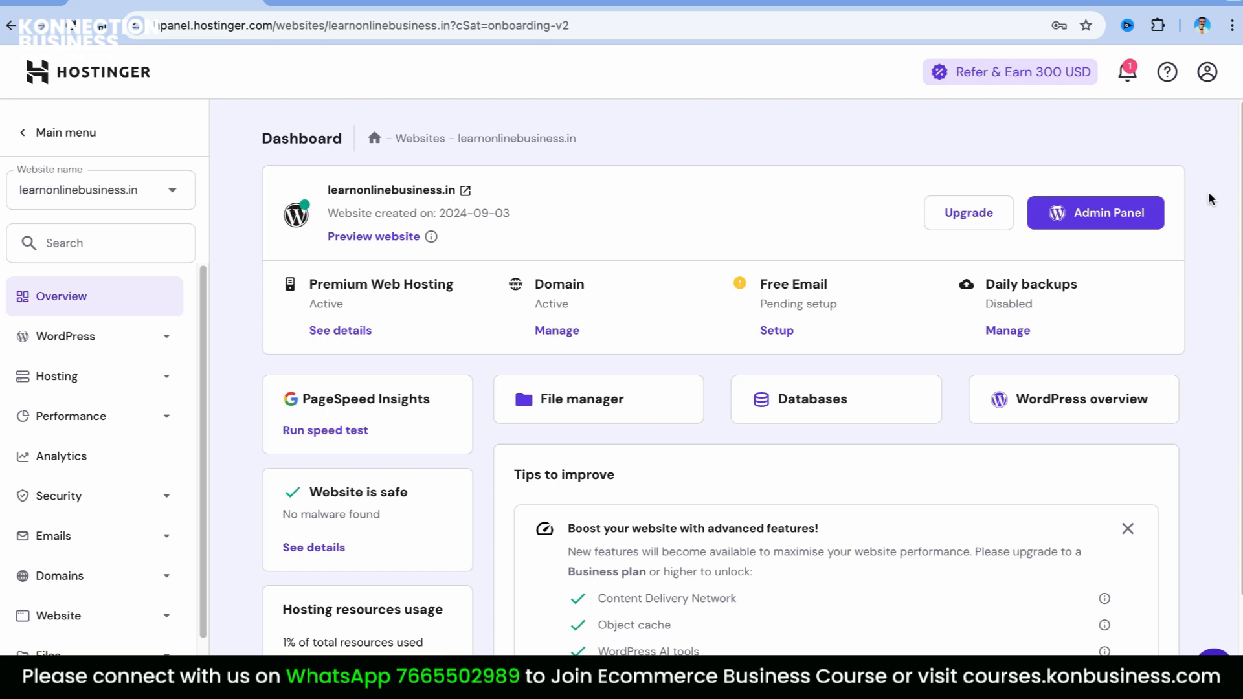
pyautogui.click(226, 26)
pyautogui.write('hostinger.in')
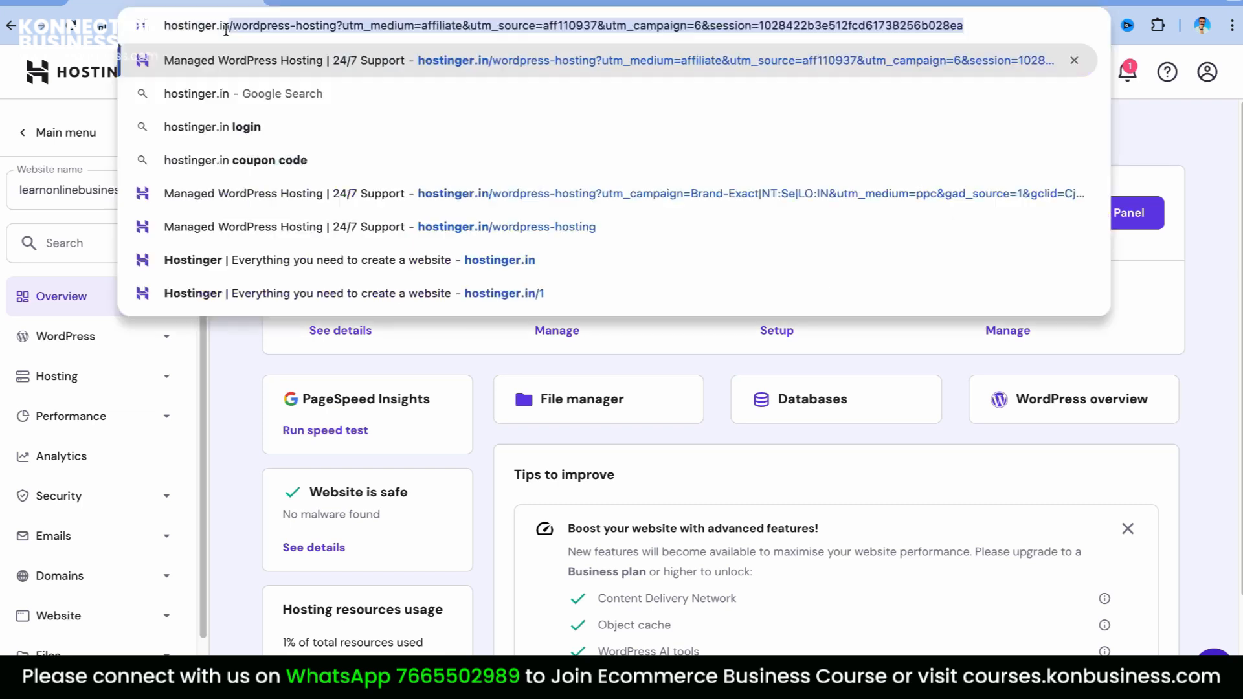
pyautogui.press('Delete')
pyautogui.press('Return')
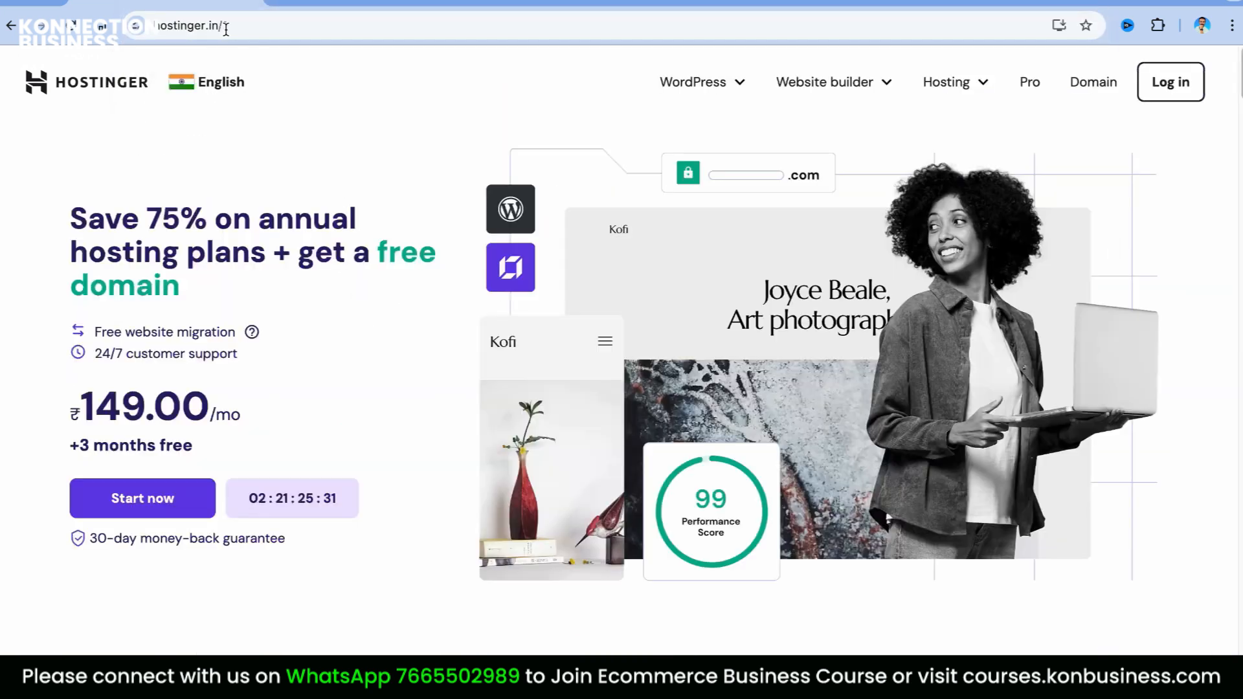
pyautogui.click(1185, 82)
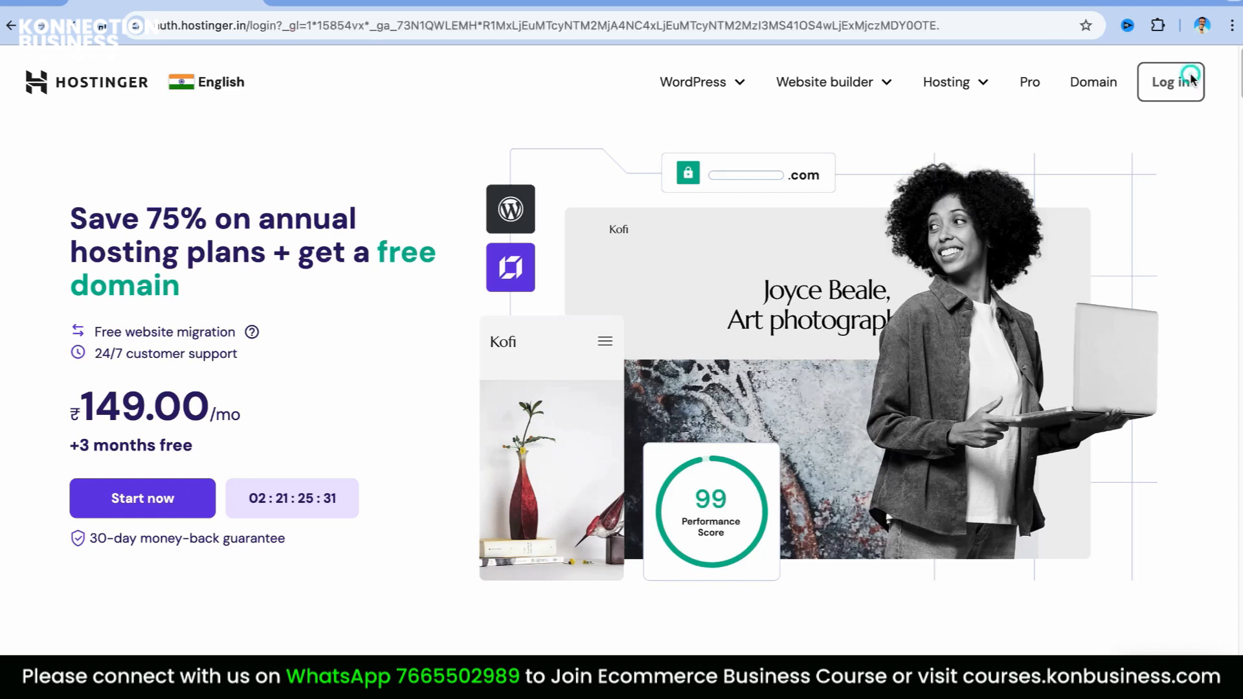
pyautogui.click(576, 220)
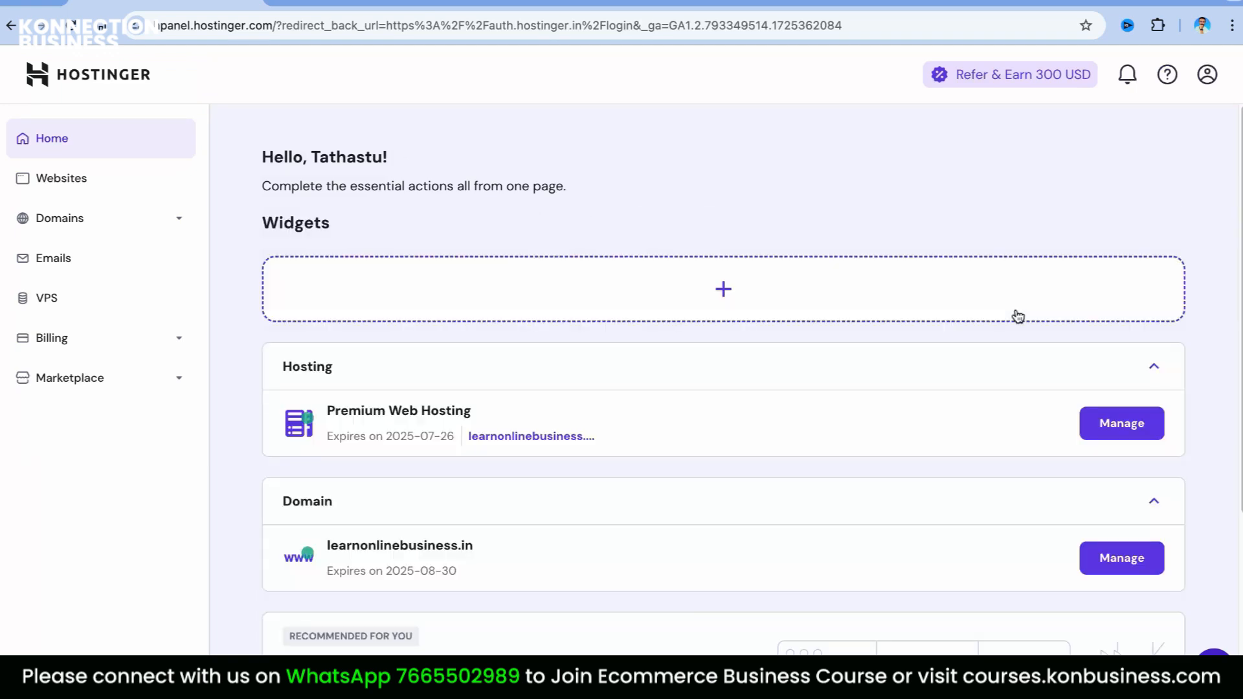
# Open Manage for the Premium Web Hosting plan
pyautogui.scroll(-1, 1201, 449)
pyautogui.scroll(-3, 1201, 449)
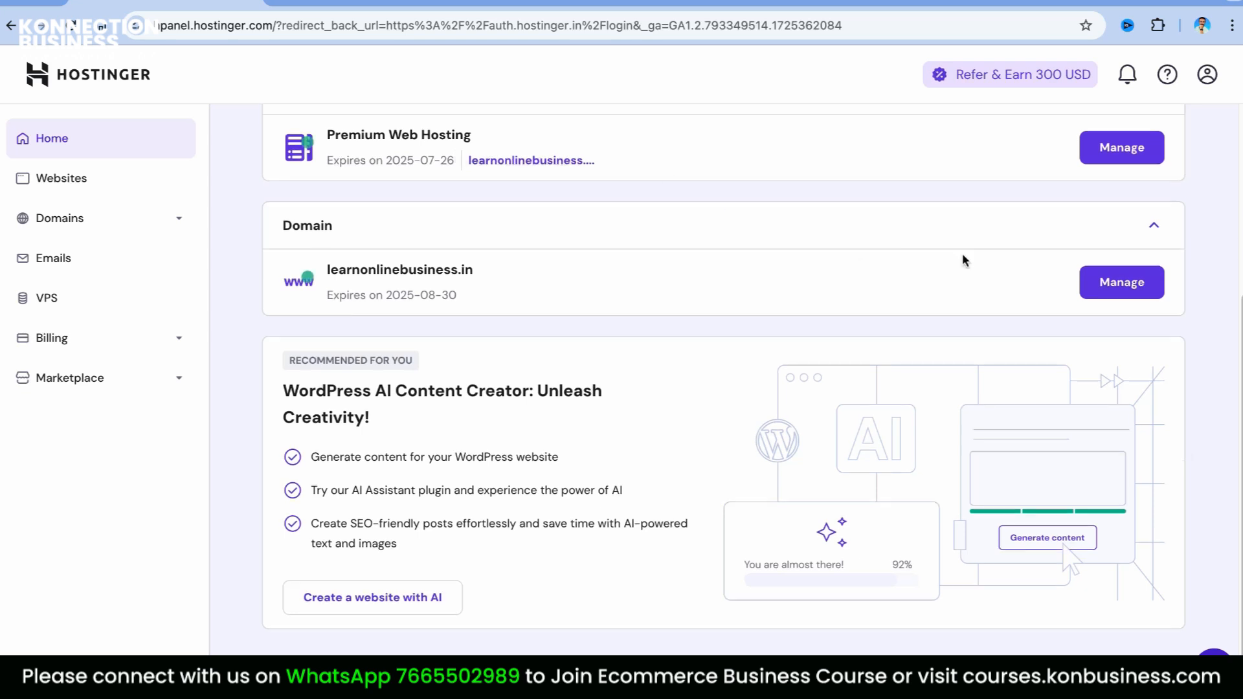
pyautogui.scroll(1, 1120, 204)
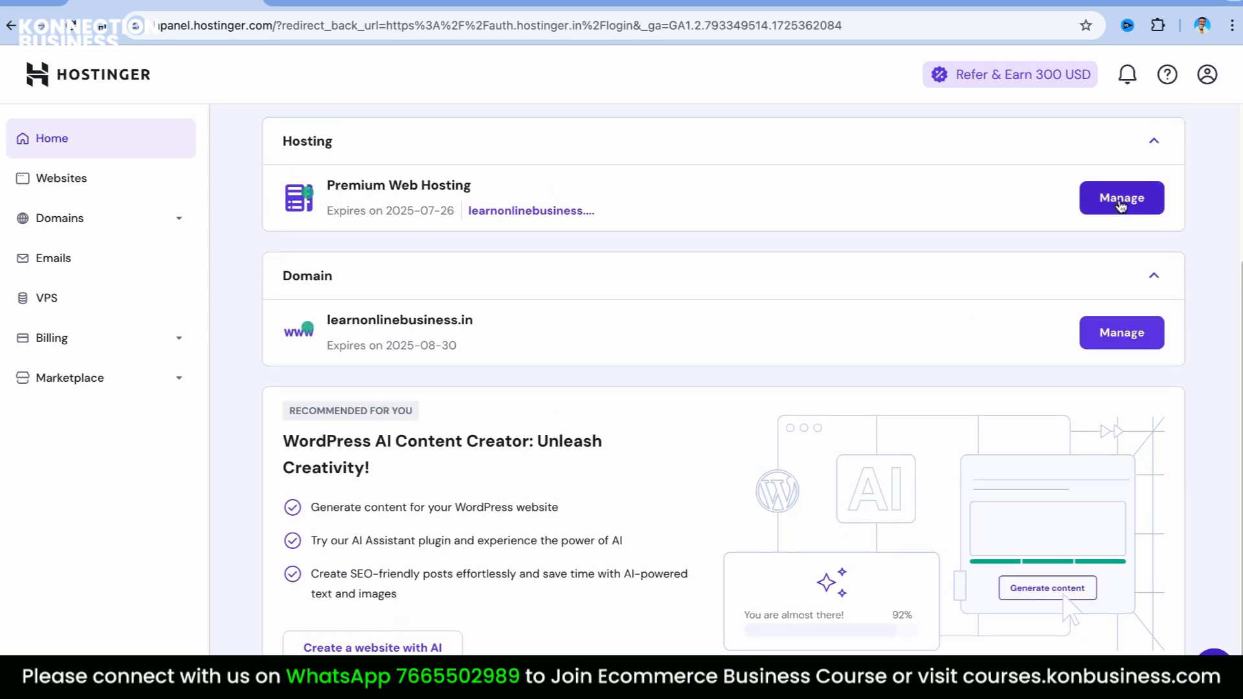
pyautogui.click(1119, 200)
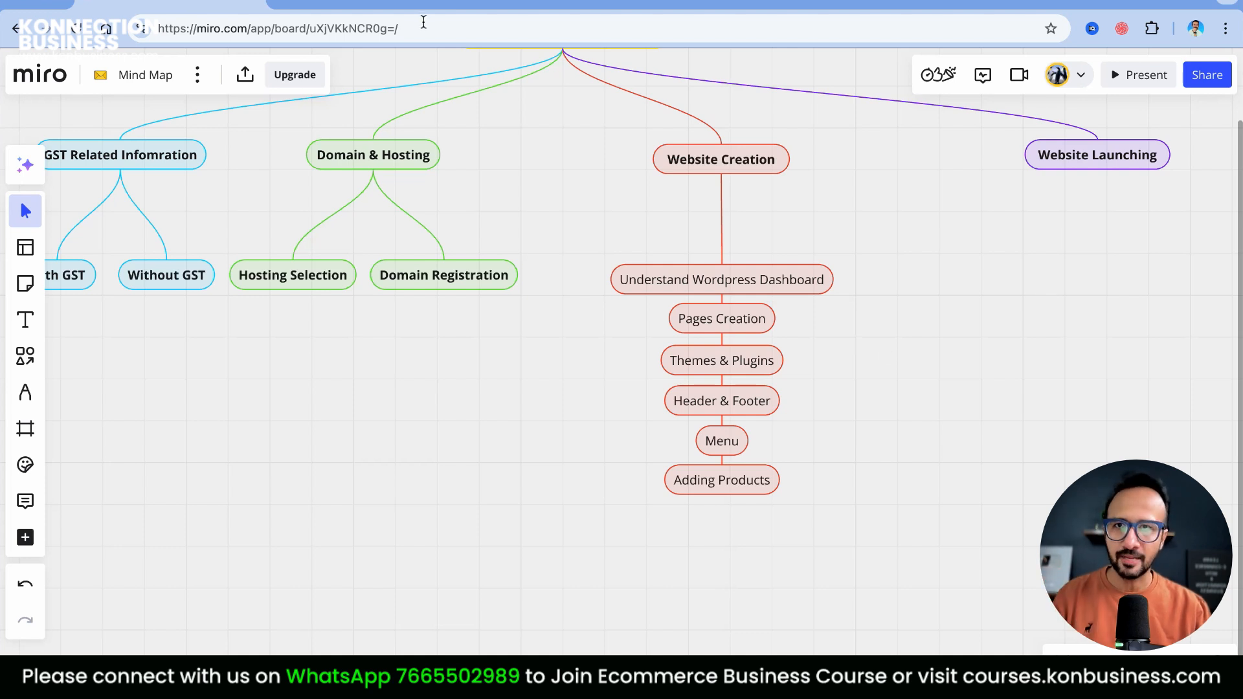
# Switch to the learnonlinebusiness.in WordPress admin dashboard tab
pyautogui.click(396, 4)
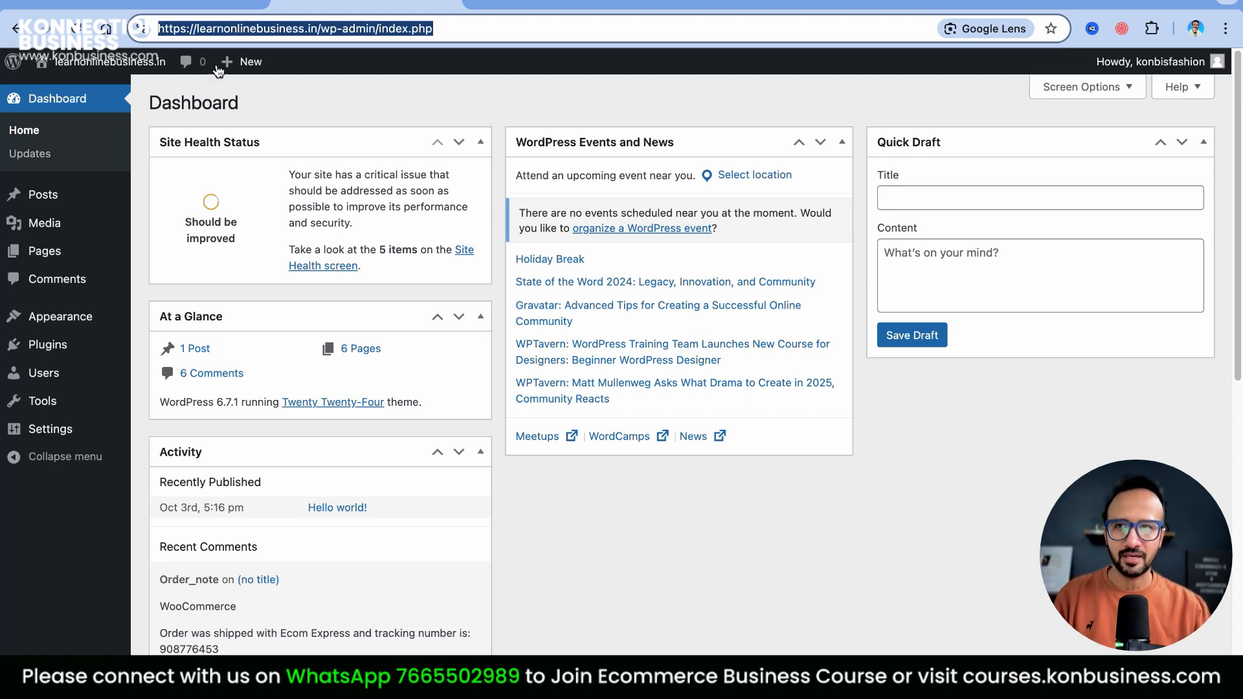
pyautogui.click(176, 3)
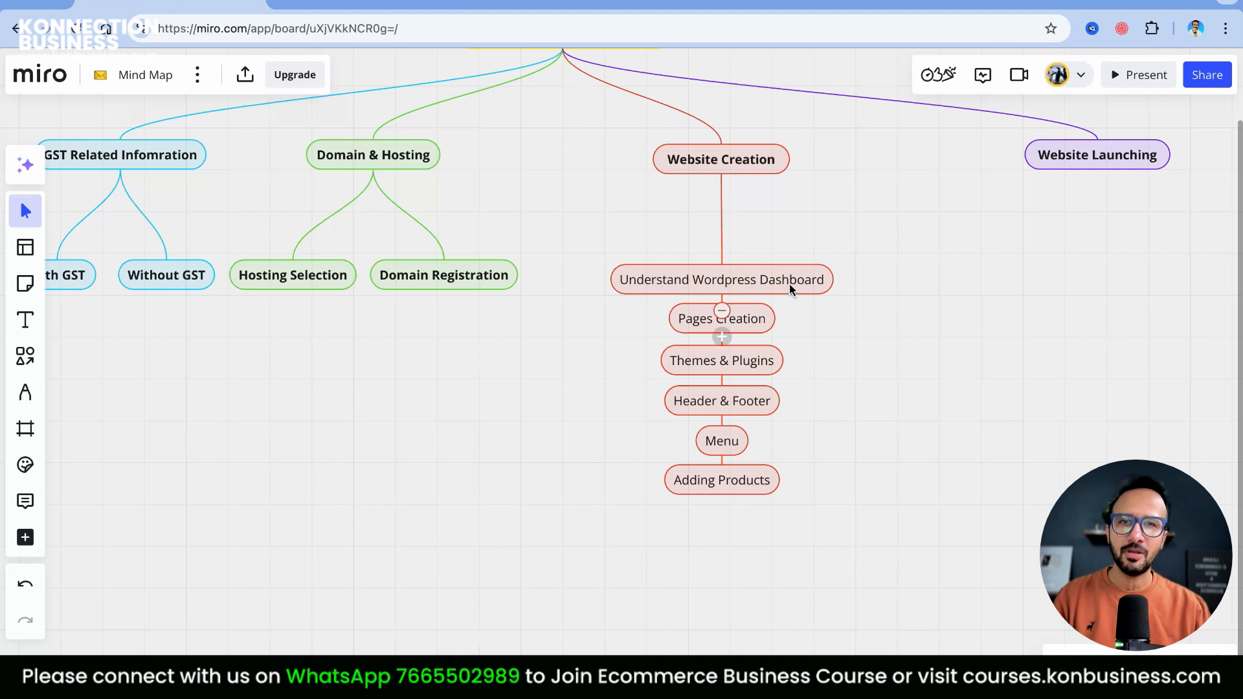
pyautogui.click(387, 3)
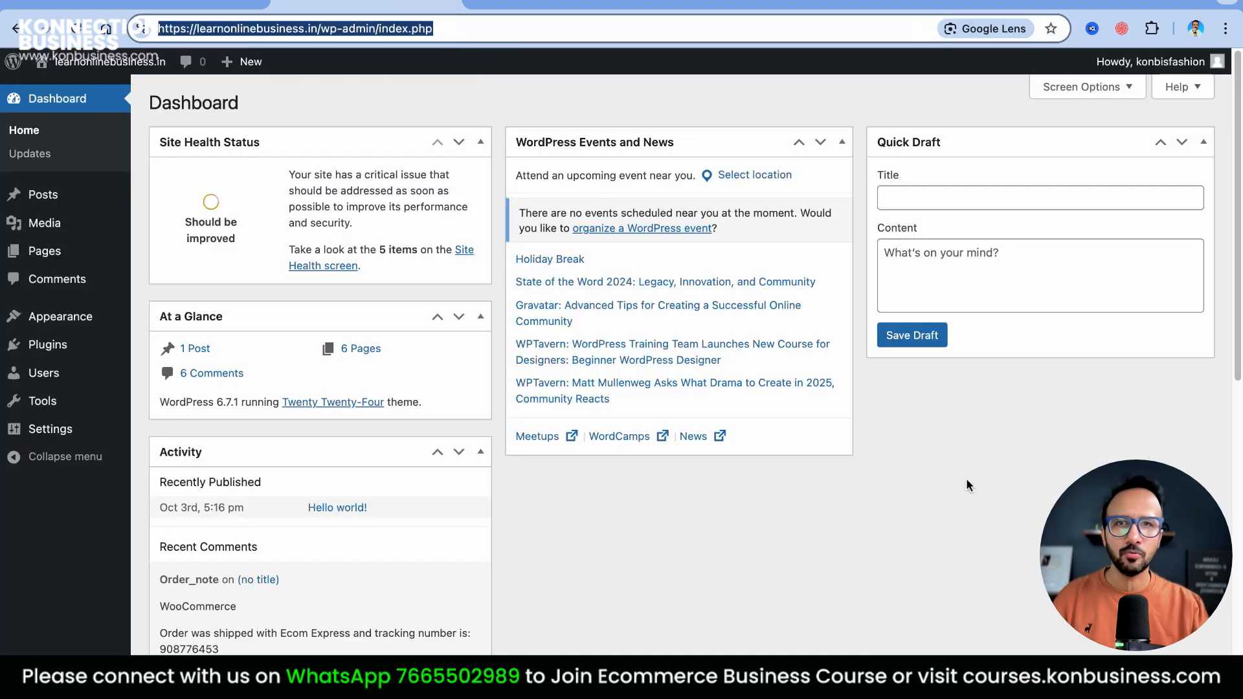
pyautogui.moveTo(55, 200)
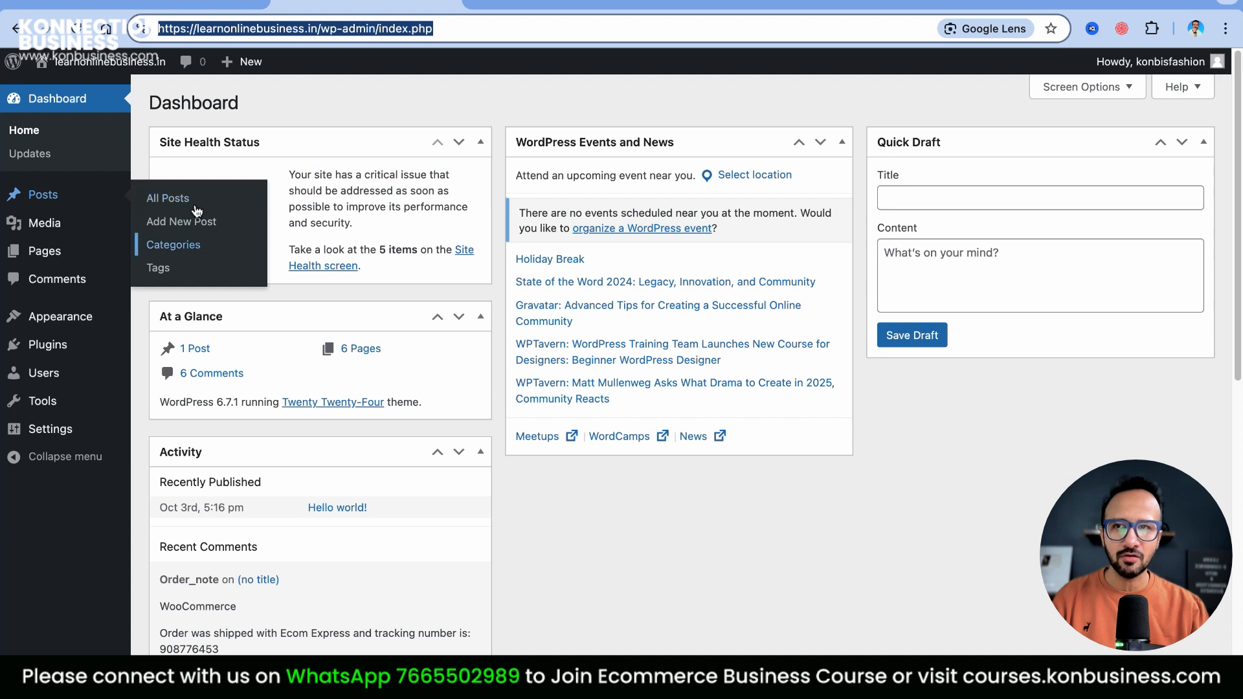
pyautogui.moveTo(78, 223)
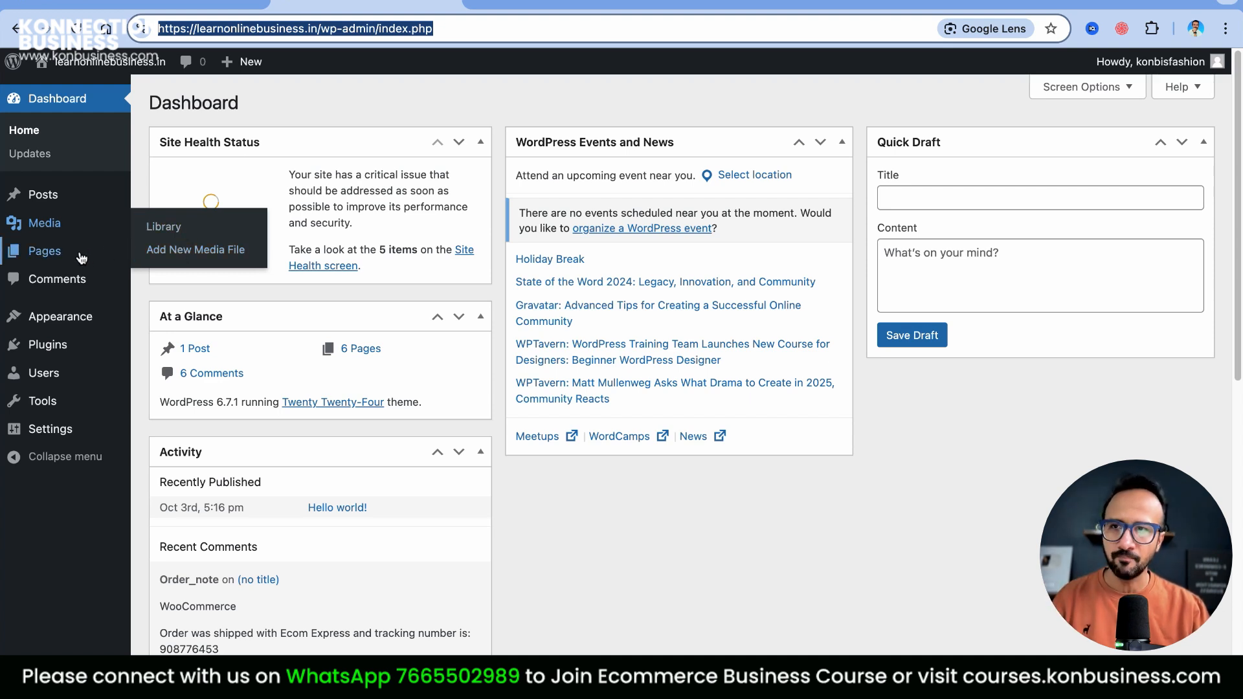
pyautogui.moveTo(73, 258)
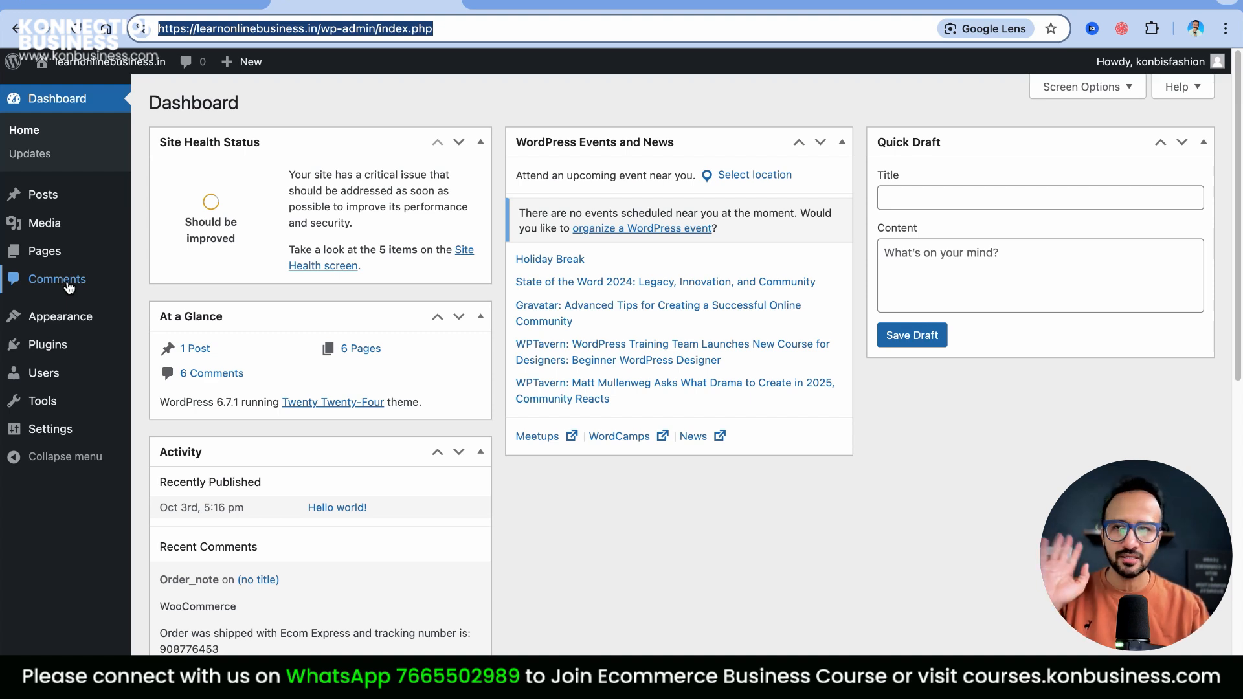
pyautogui.moveTo(81, 317)
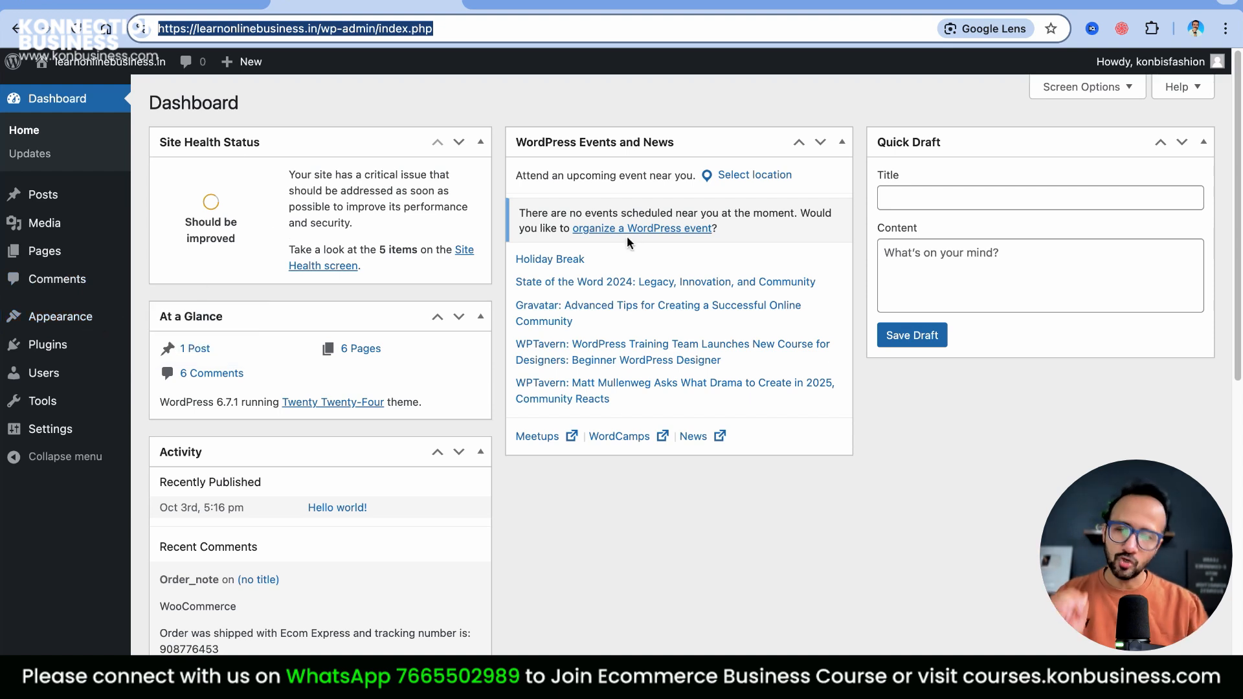
pyautogui.moveTo(66, 347)
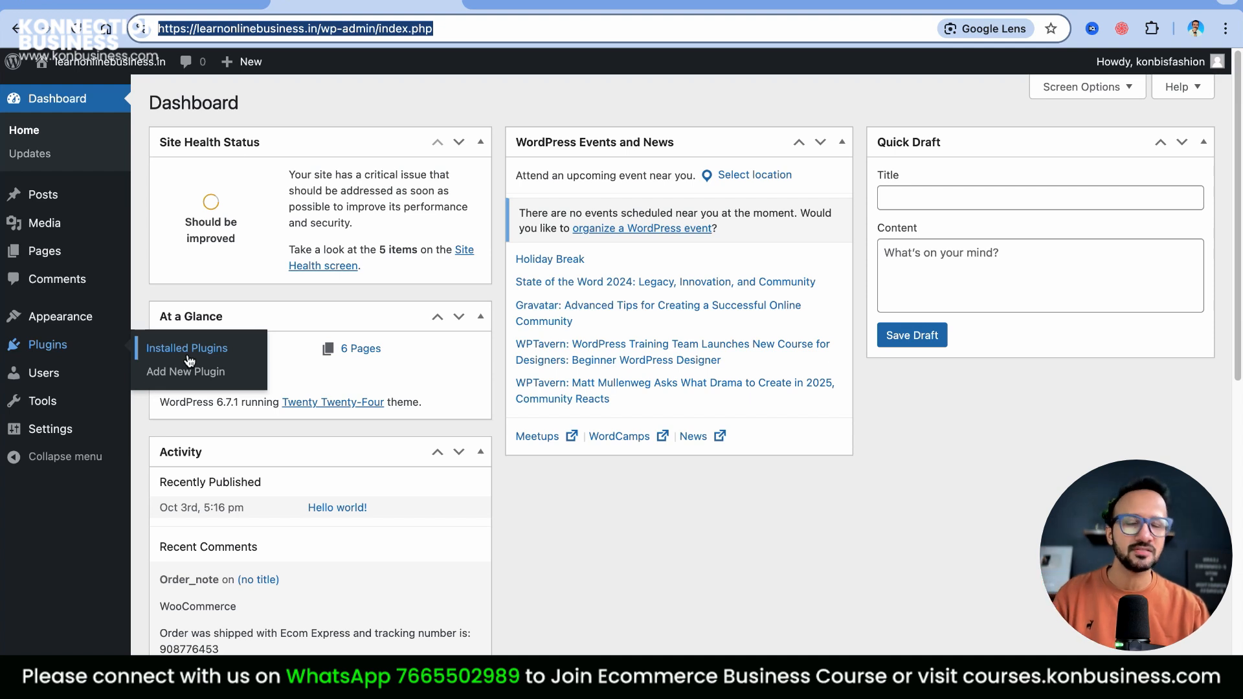
pyautogui.moveTo(84, 375)
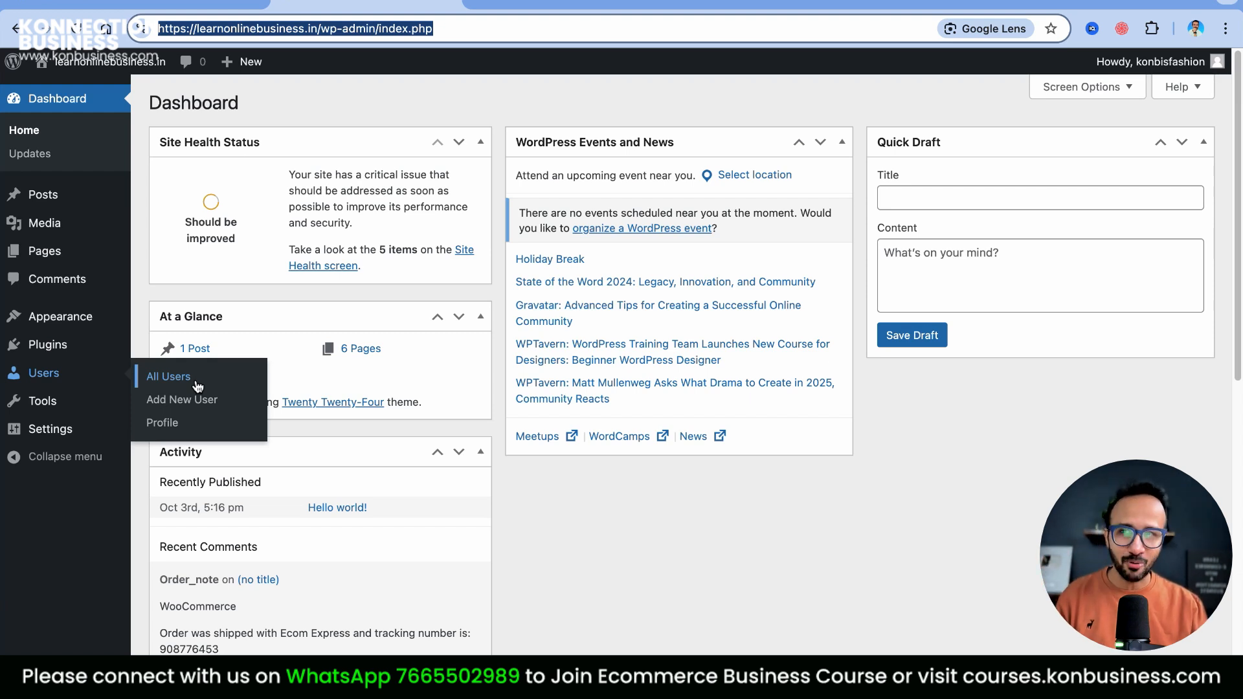
pyautogui.moveTo(48, 407)
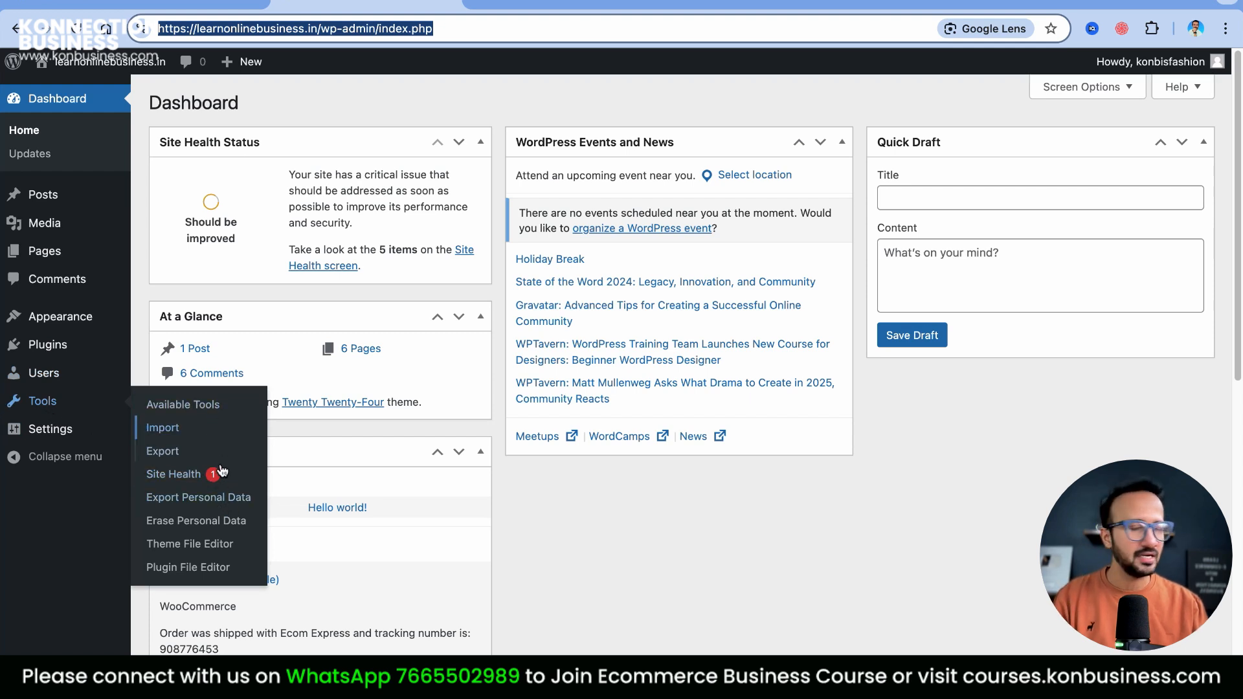
pyautogui.moveTo(65, 436)
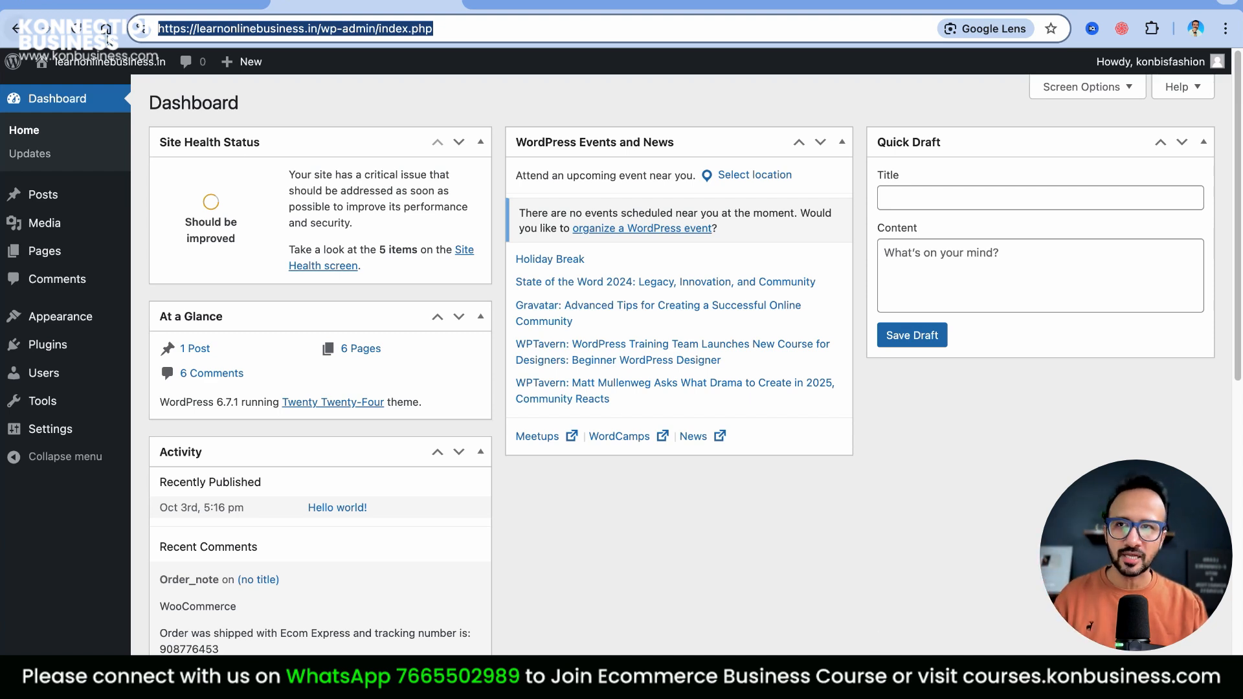
pyautogui.click(207, 4)
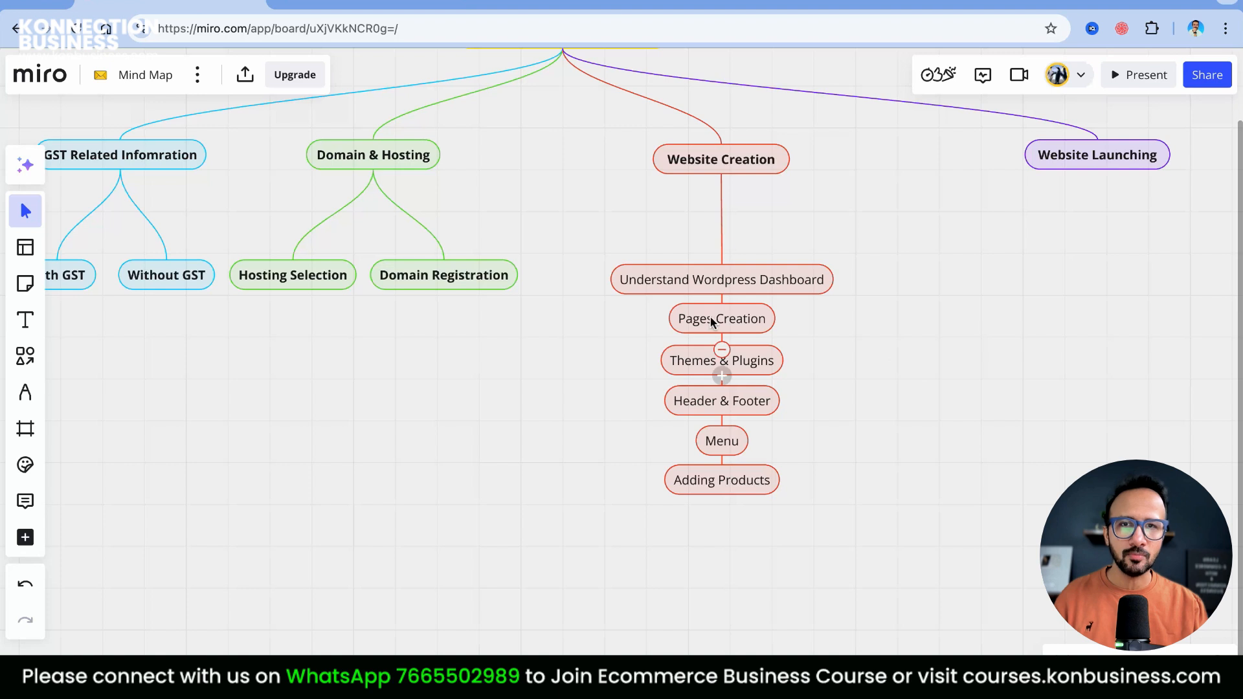
pyautogui.click(380, 3)
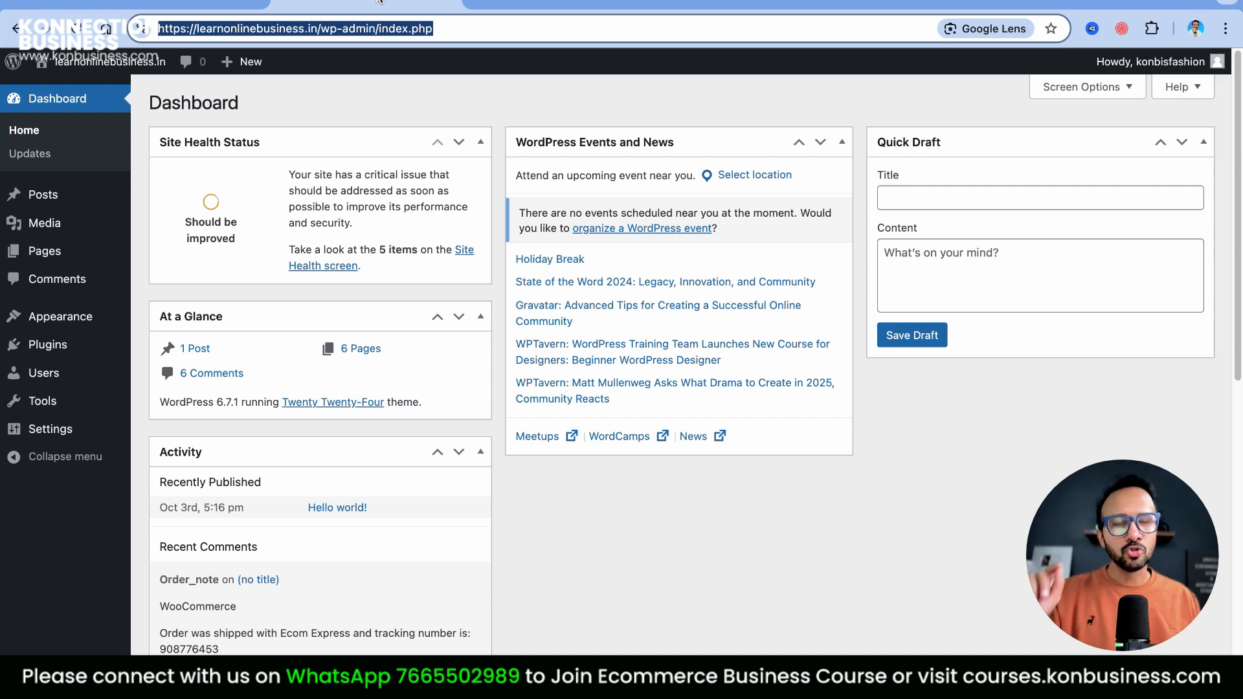
# Start a new page from All Pages, browse patterns like About and RSVP landing, then dismiss them
pyautogui.moveTo(52, 256)
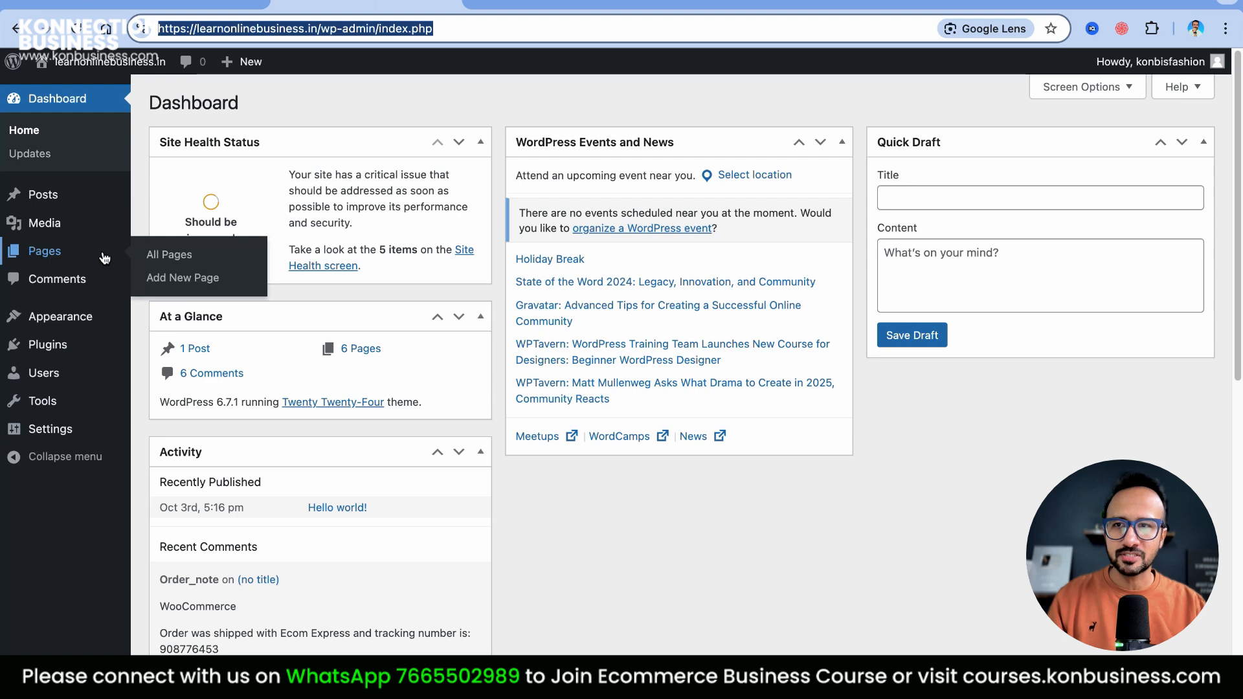
pyautogui.click(152, 257)
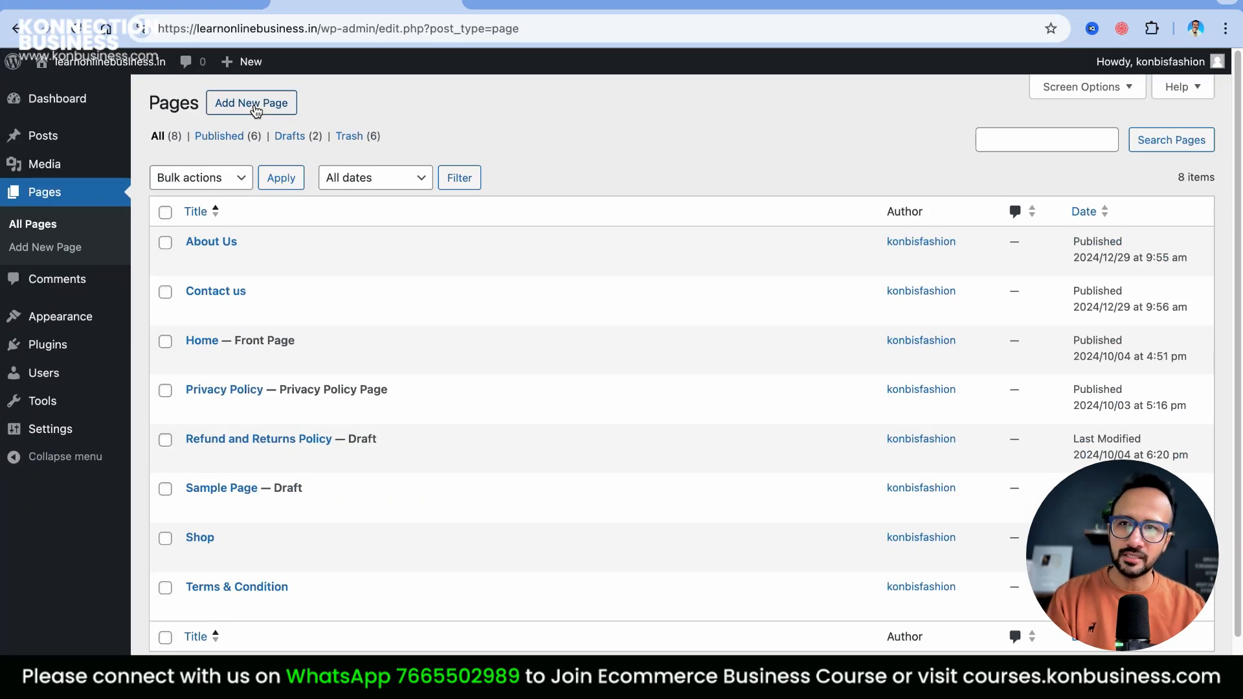
pyautogui.click(254, 104)
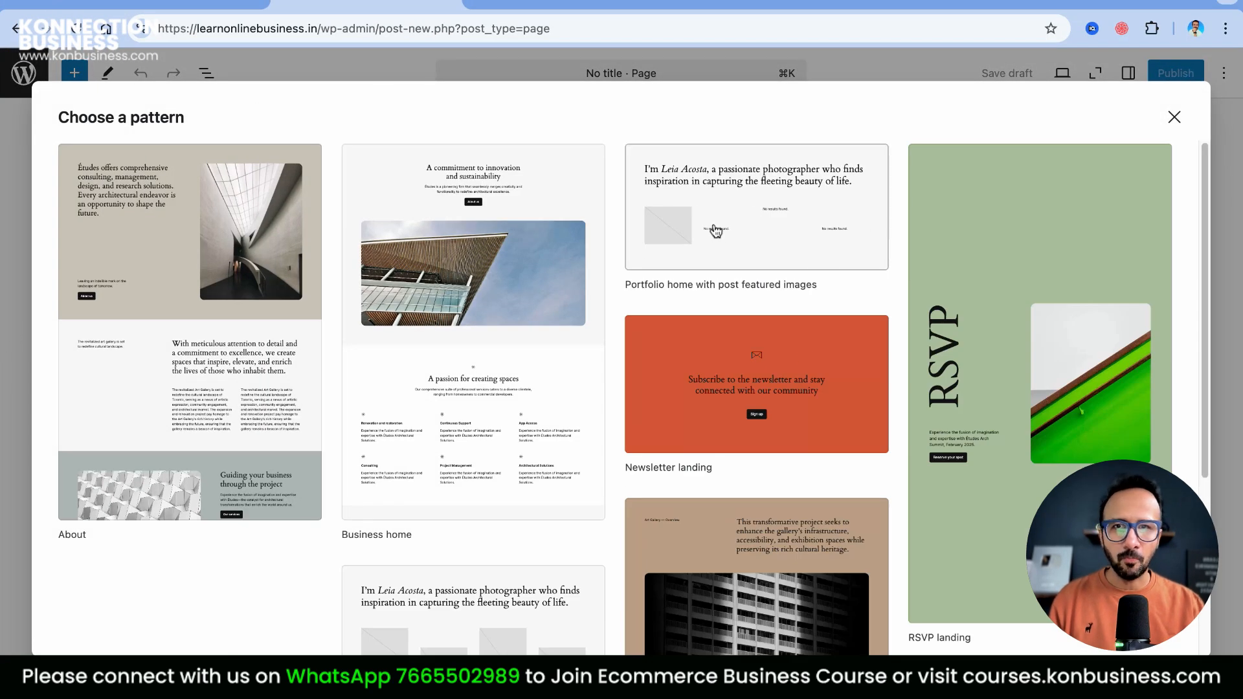
pyautogui.scroll(-4, 502, 555)
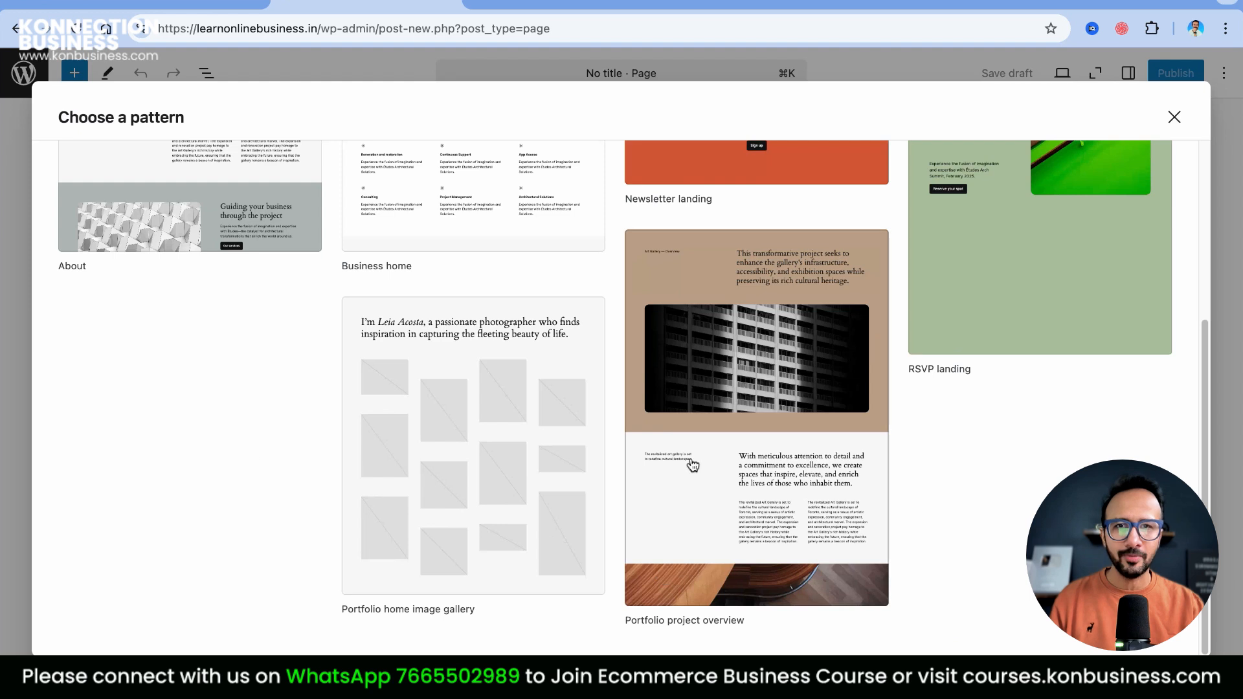
pyautogui.scroll(4, 781, 430)
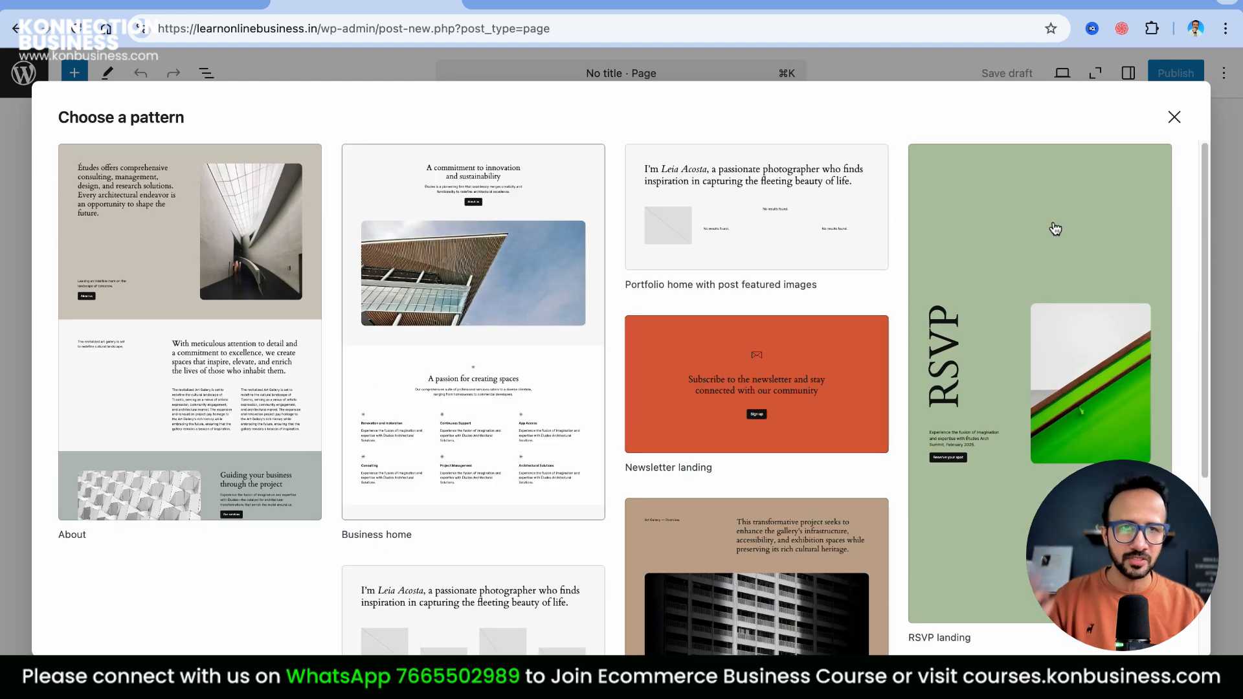
pyautogui.click(1175, 123)
# Title the new page 'About Us', then leave the editor without saving it
pyautogui.click(484, 175)
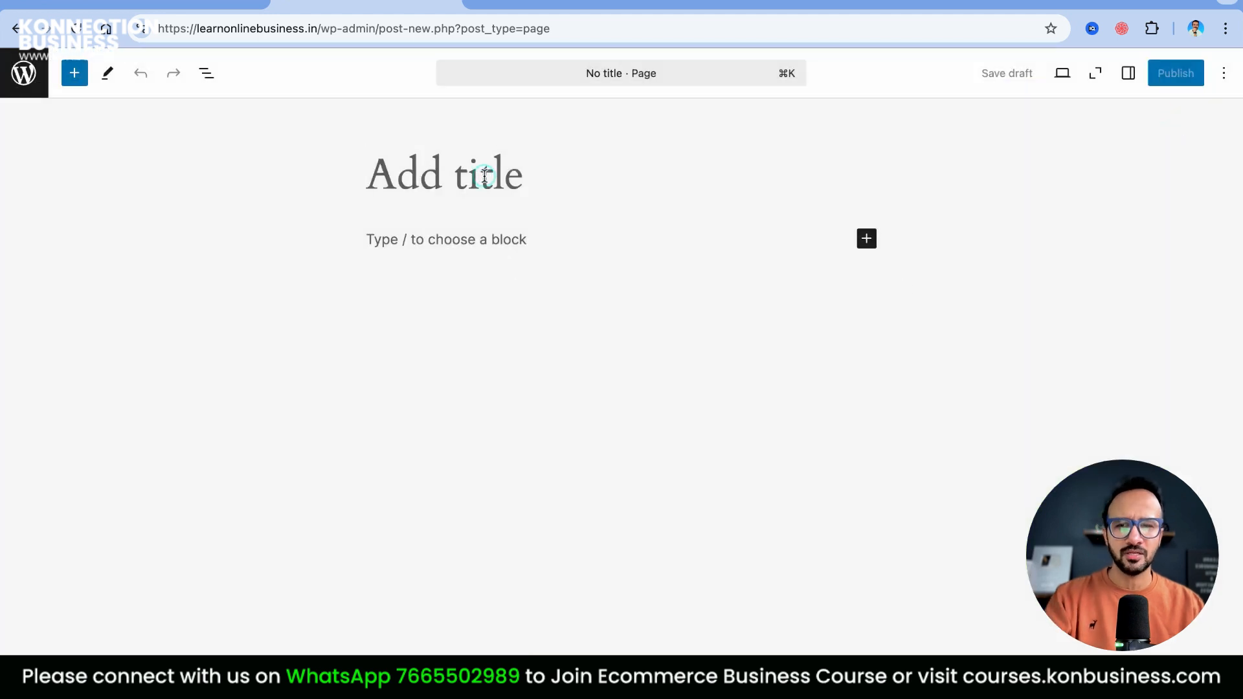
pyautogui.write('About Us')
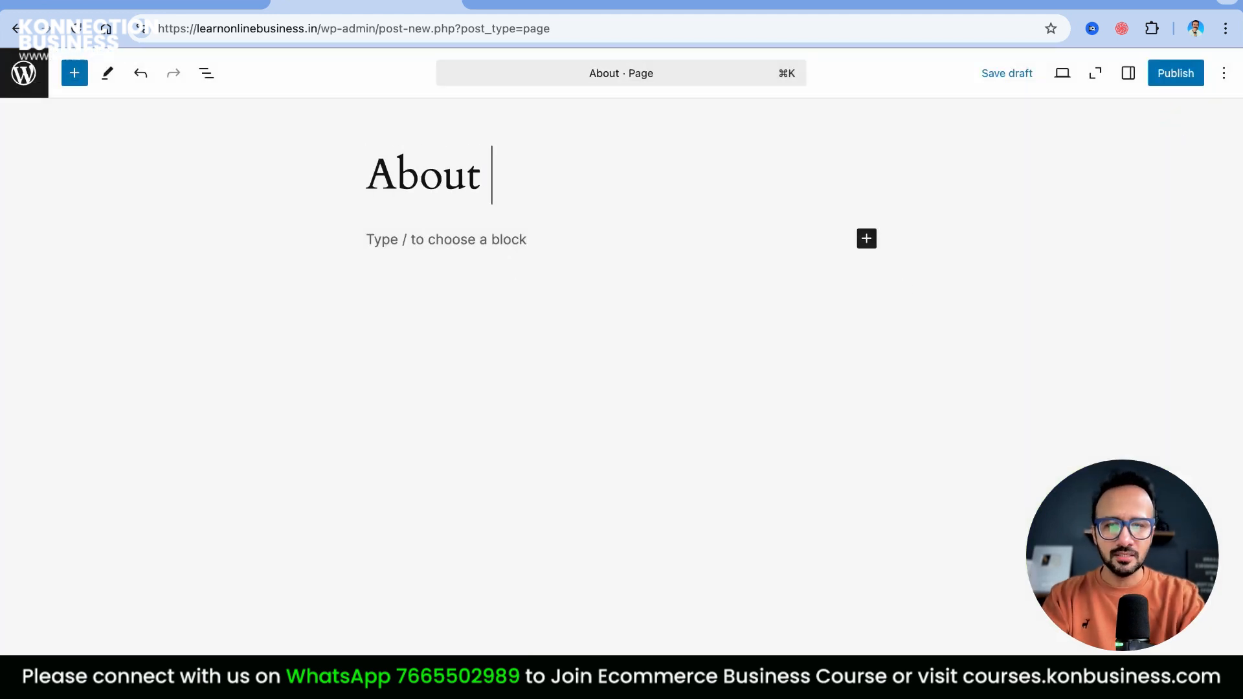
pyautogui.click(457, 233)
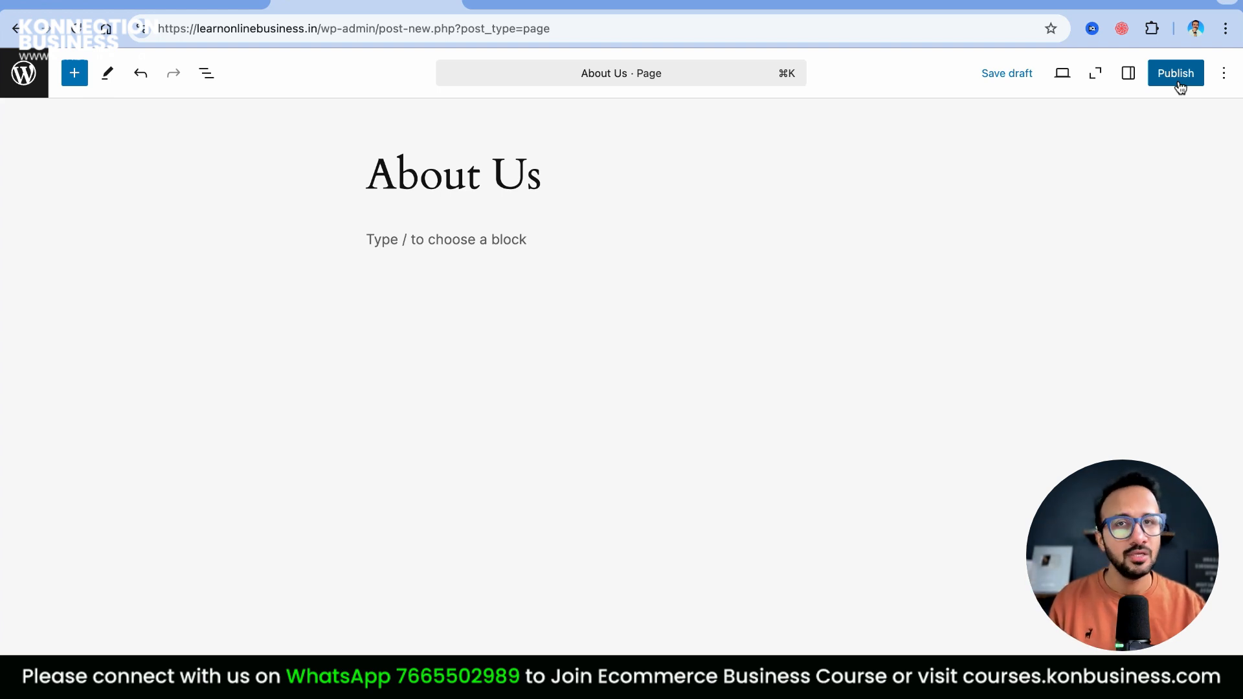
pyautogui.click(17, 29)
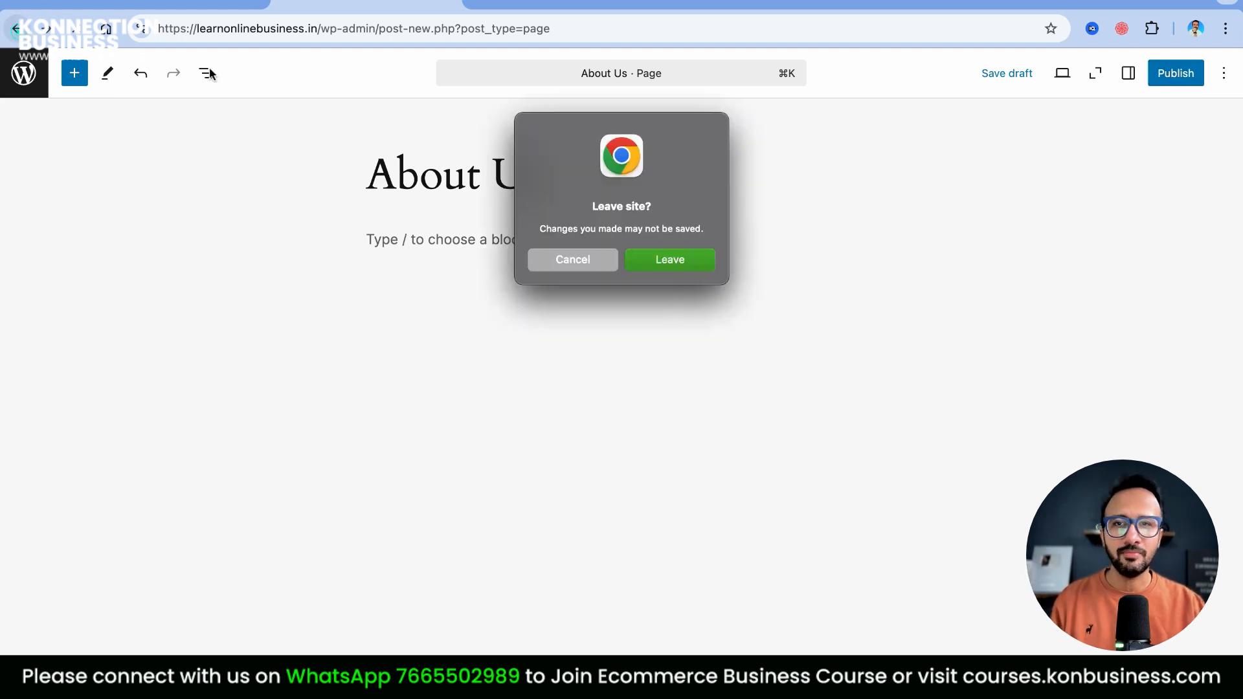
pyautogui.click(673, 266)
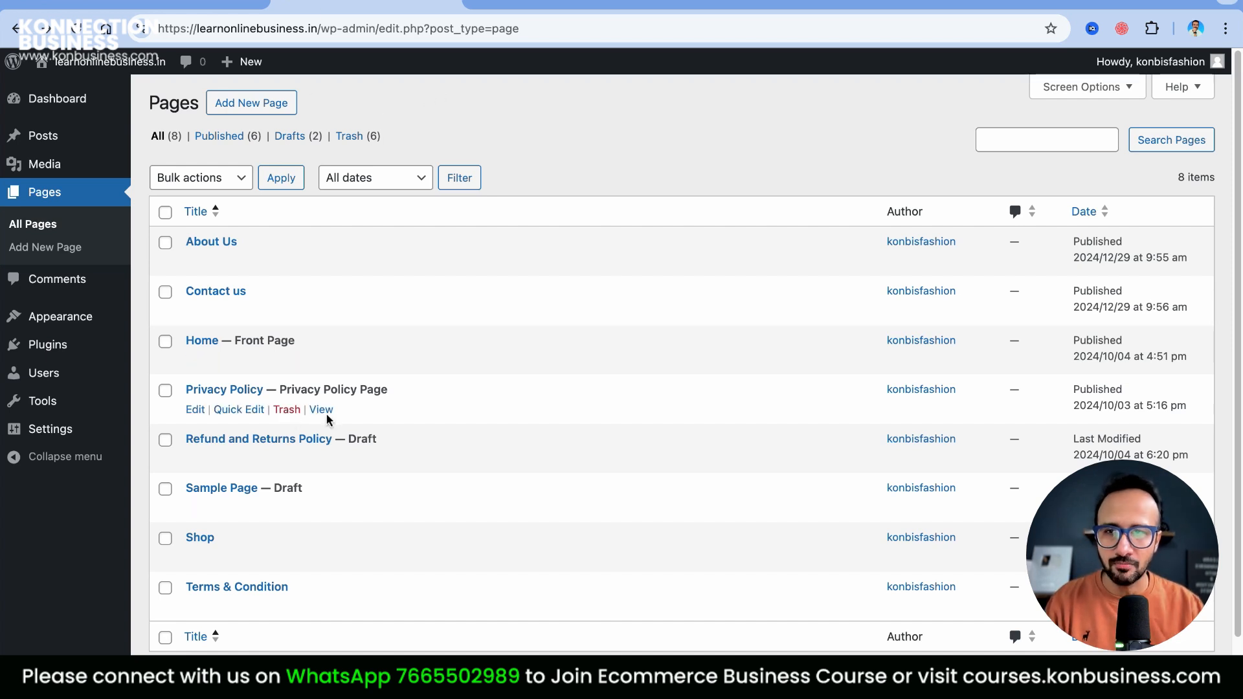
# Open the published Privacy Policy page in a new tab, scroll through it, and return to Pages
pyautogui.rightClick(322, 410)
pyautogui.click(362, 482)
pyautogui.click(560, 5)
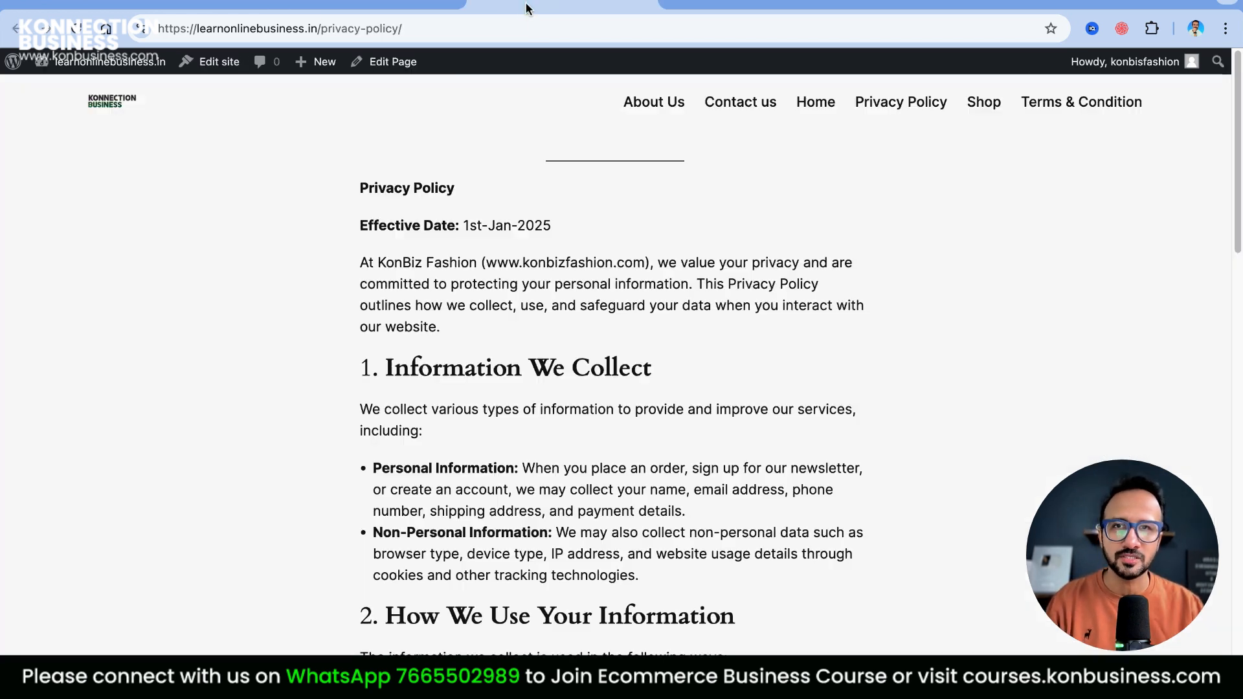
pyautogui.scroll(-20, 841, 365)
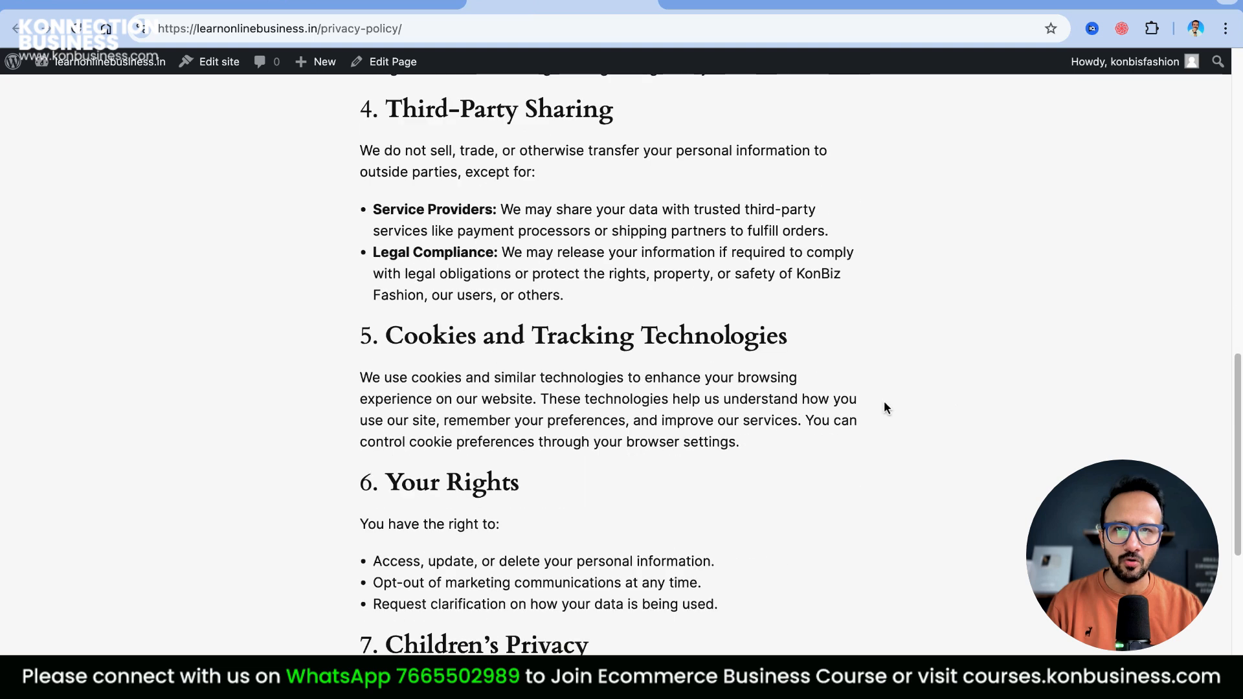
pyautogui.scroll(20, 704, 401)
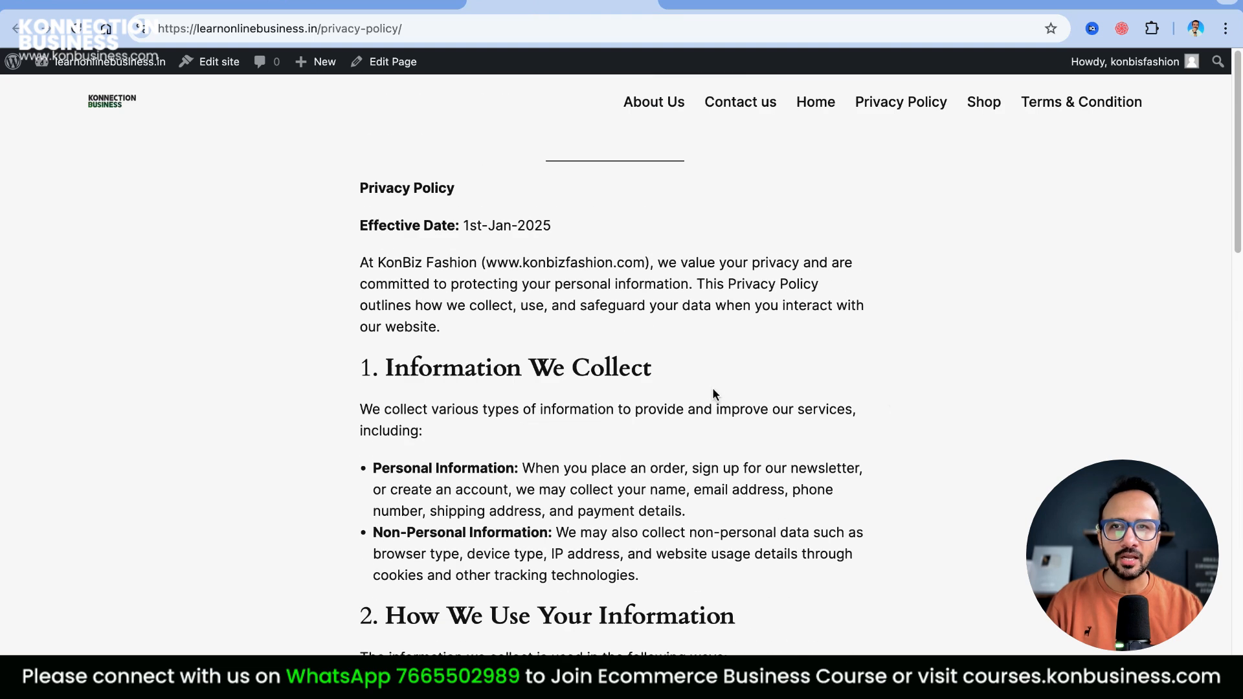
pyautogui.click(365, 3)
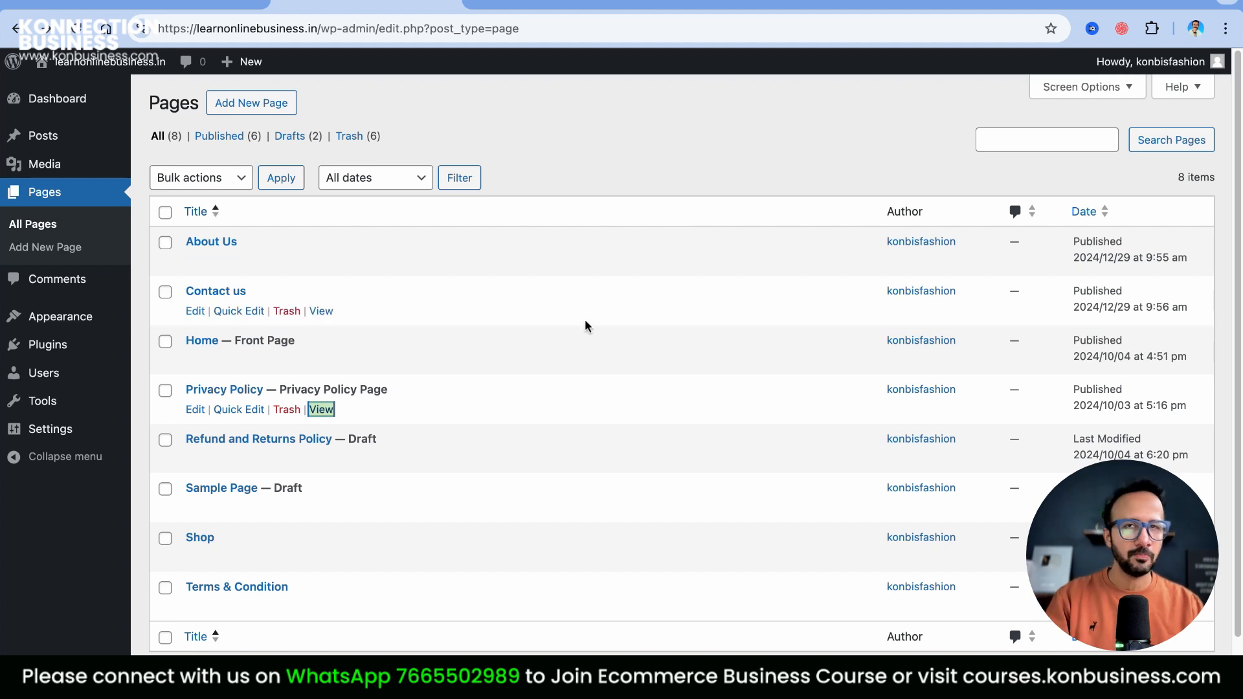
pyautogui.click(551, 5)
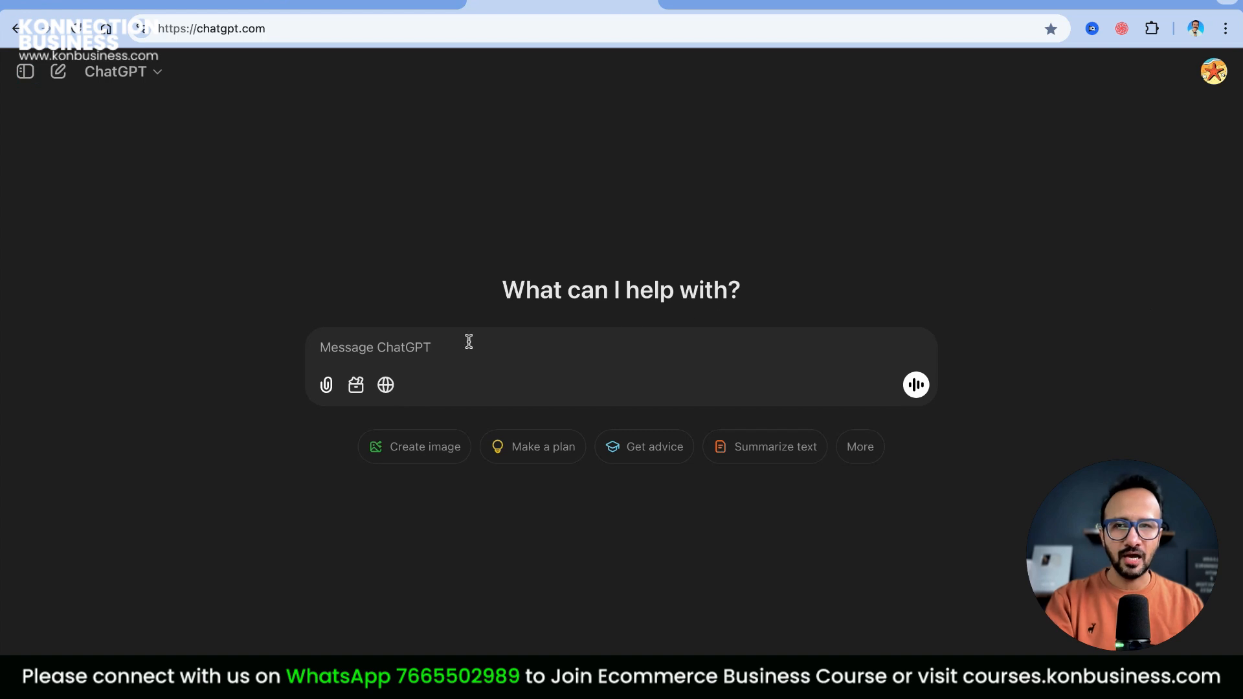
# Ask ChatGPT to write a privacy policy for the watch-selling ecommerce website
pyautogui.click(443, 347)
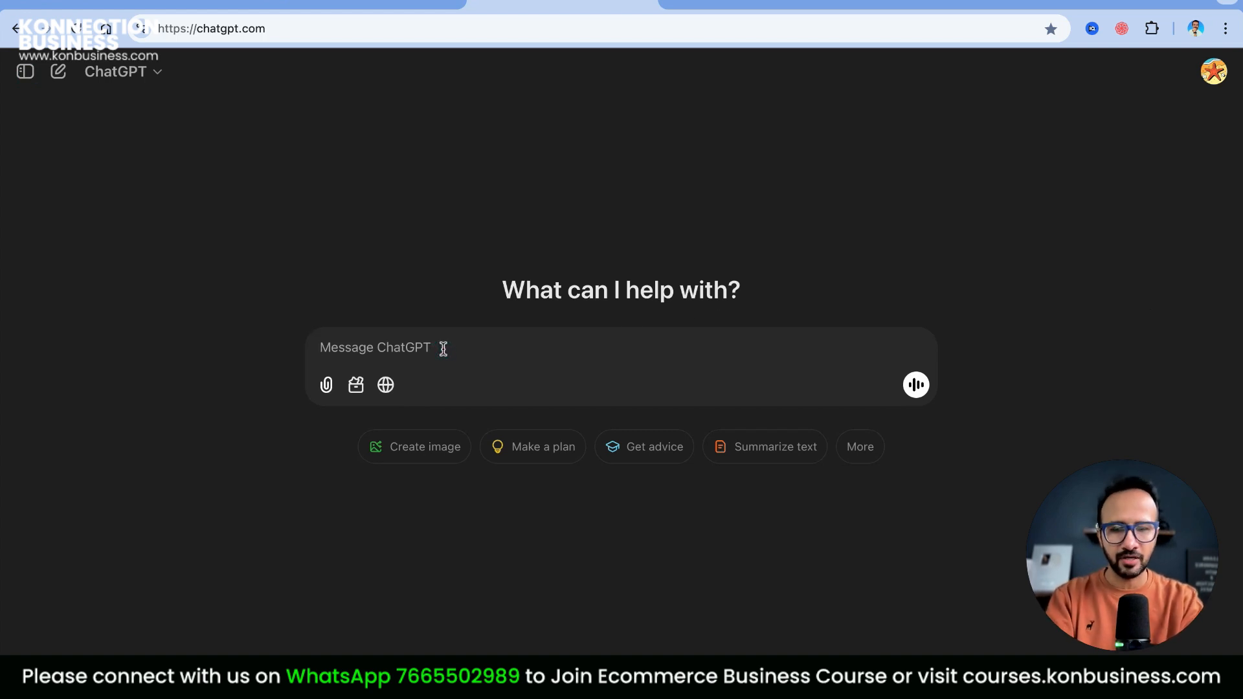
pyautogui.write('Mujhe meri ')
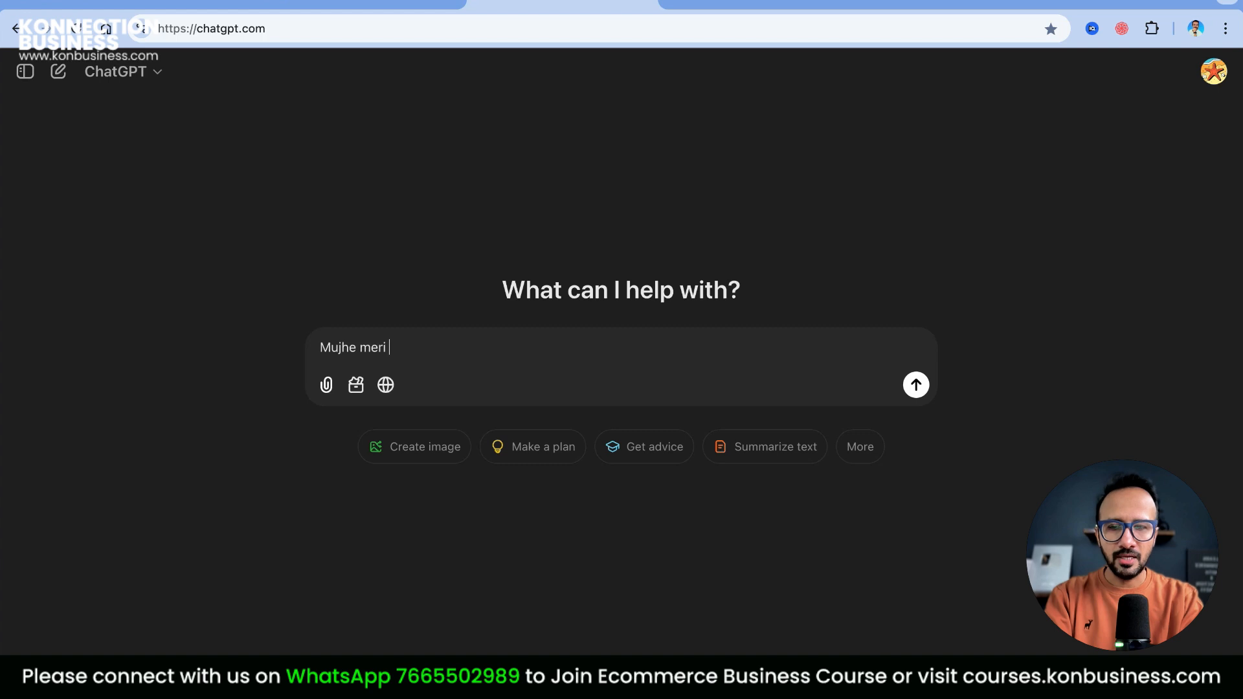
pyautogui.write('ecommerce website')
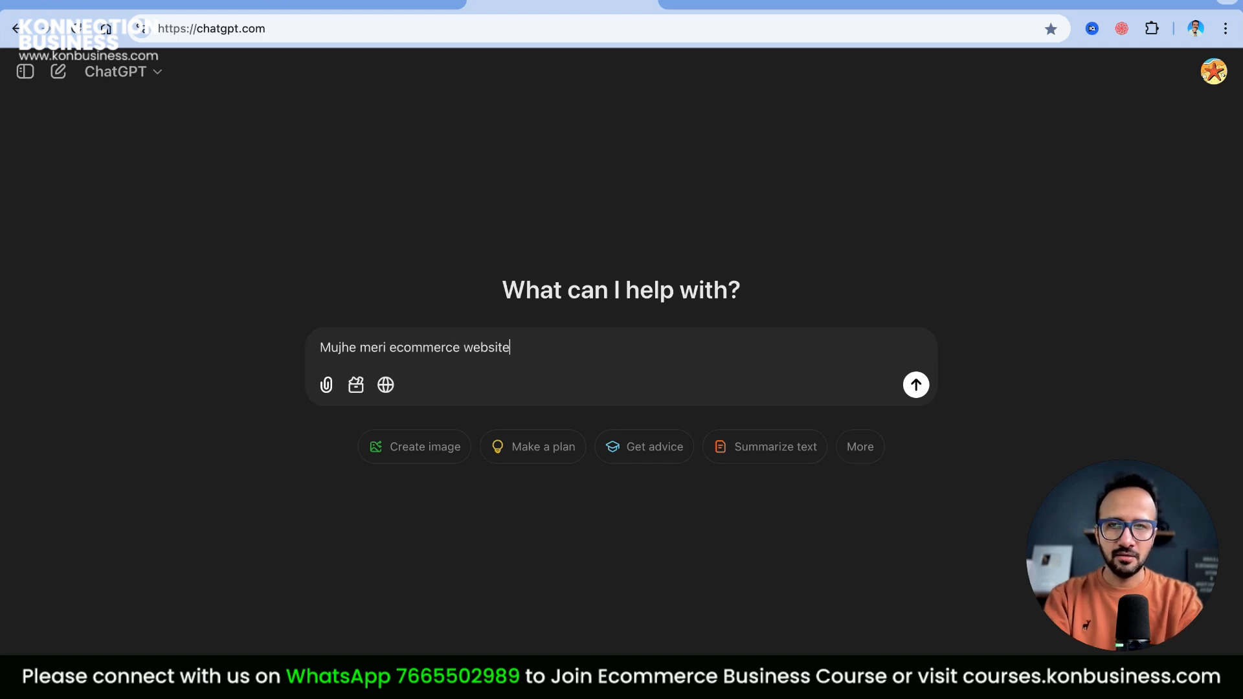
pyautogui.write(' ke liye jaha')
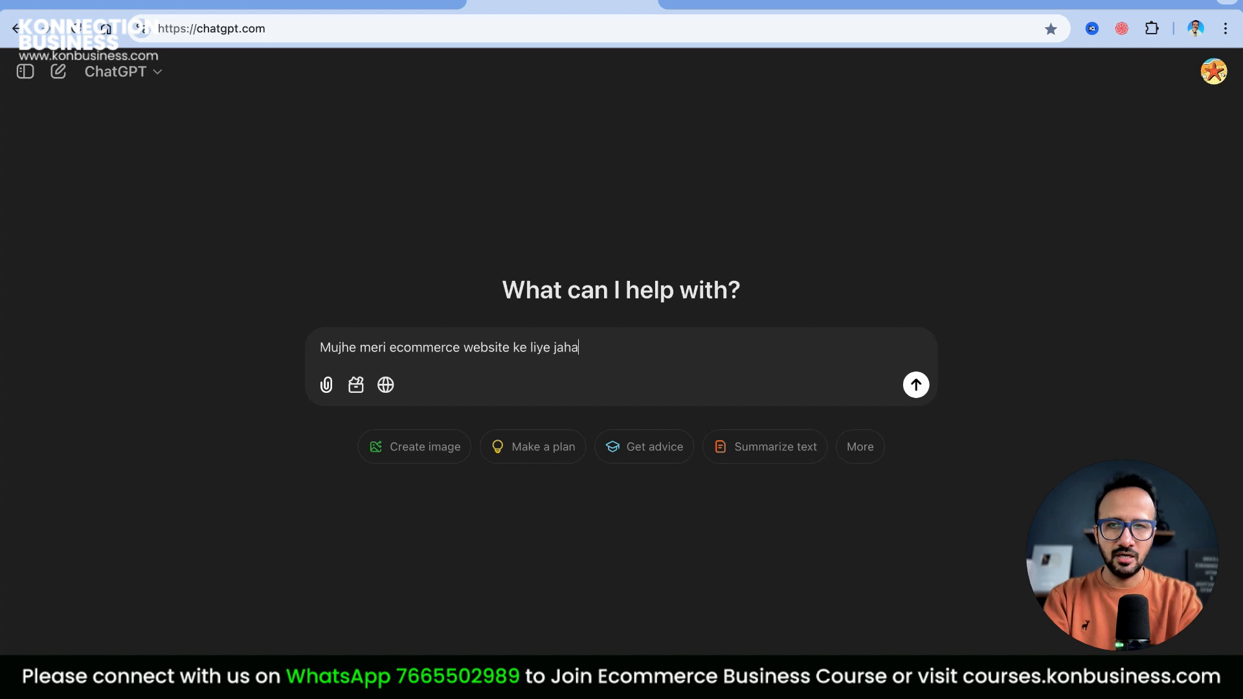
pyautogui.write(' me watches sel')
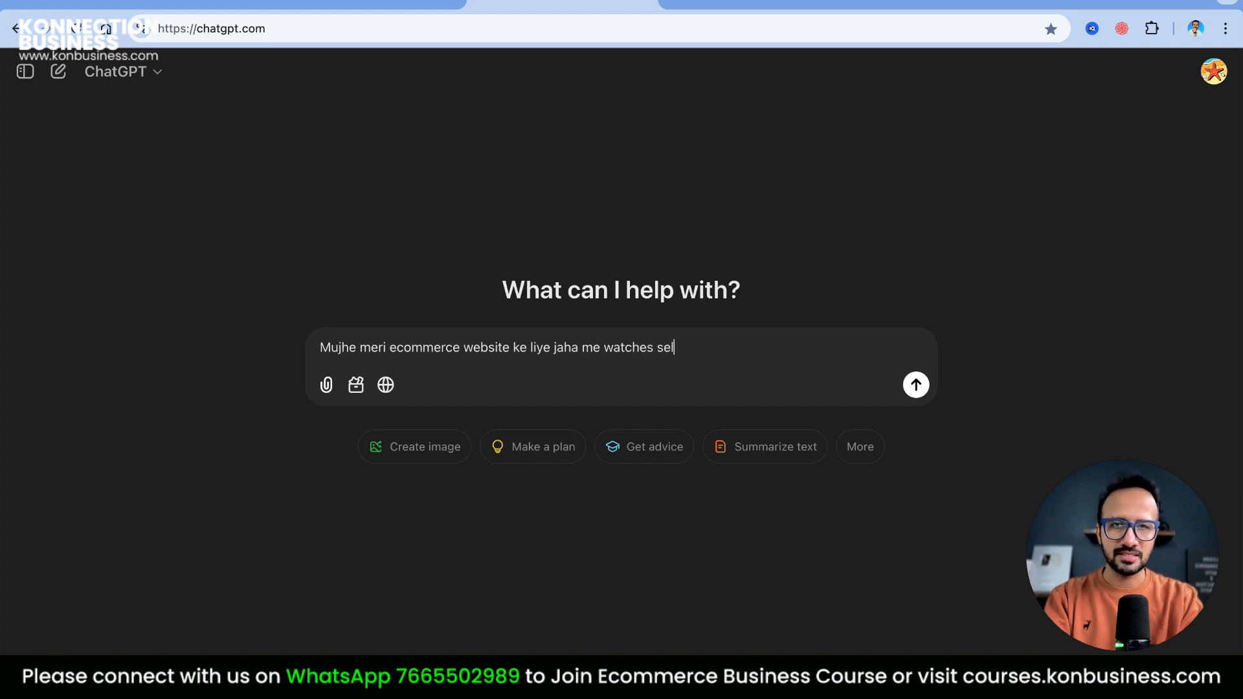
pyautogui.write('l karne wala hu, uske liye mujhe ek priv')
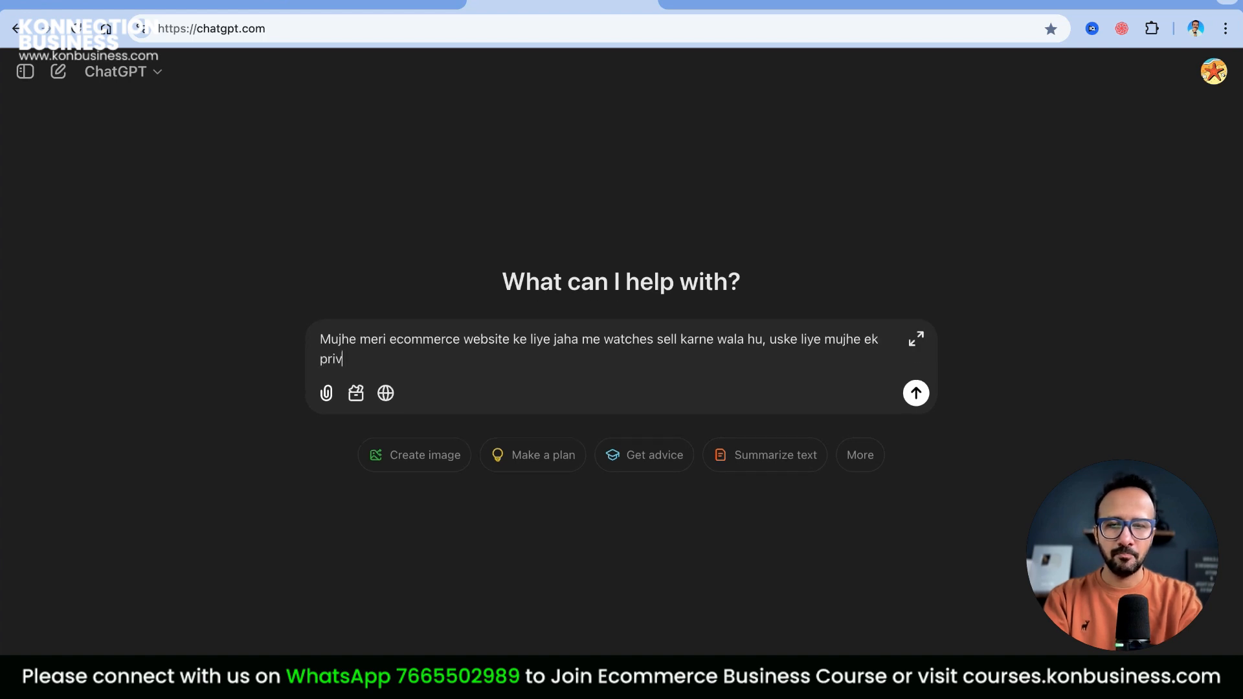
pyautogui.write('acy policy page ka')
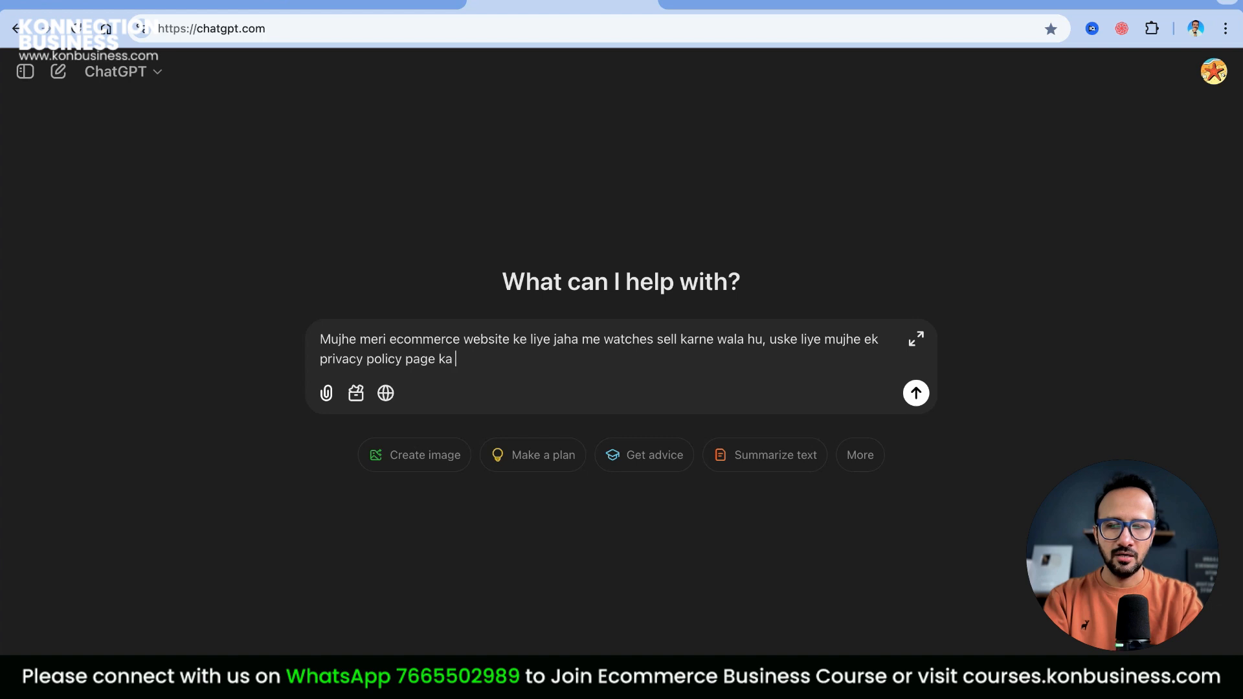
pyautogui.write(' data create k')
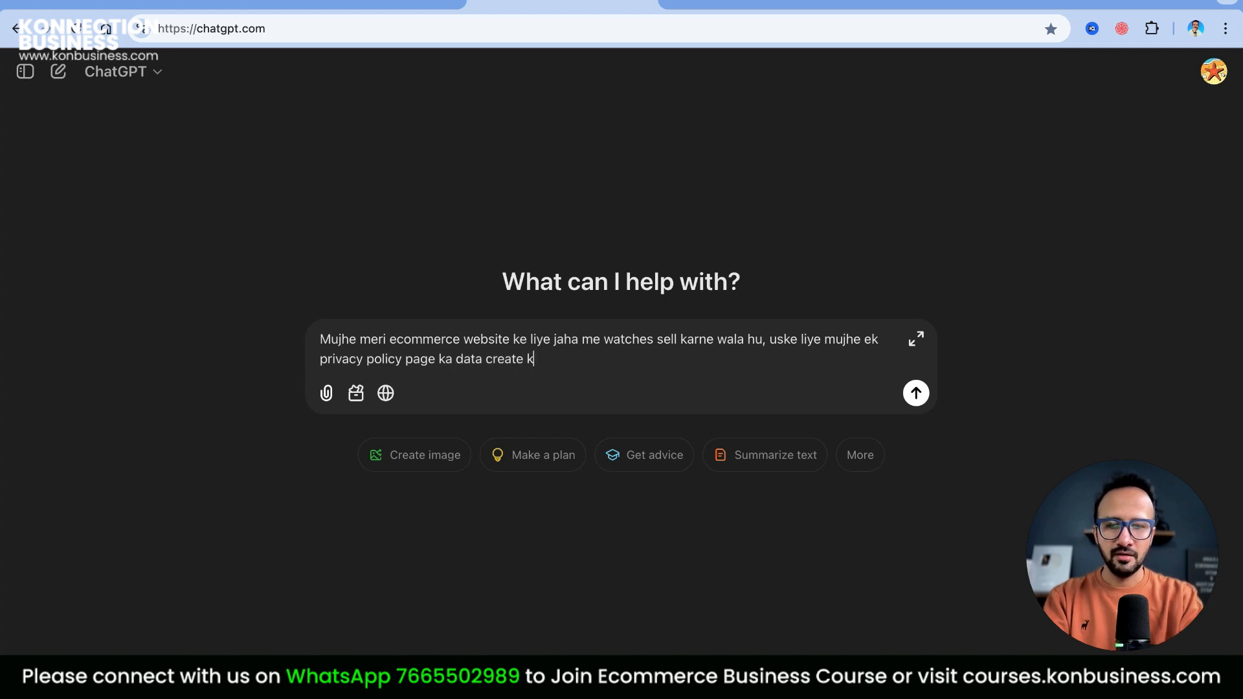
pyautogui.write('arke dijiye En')
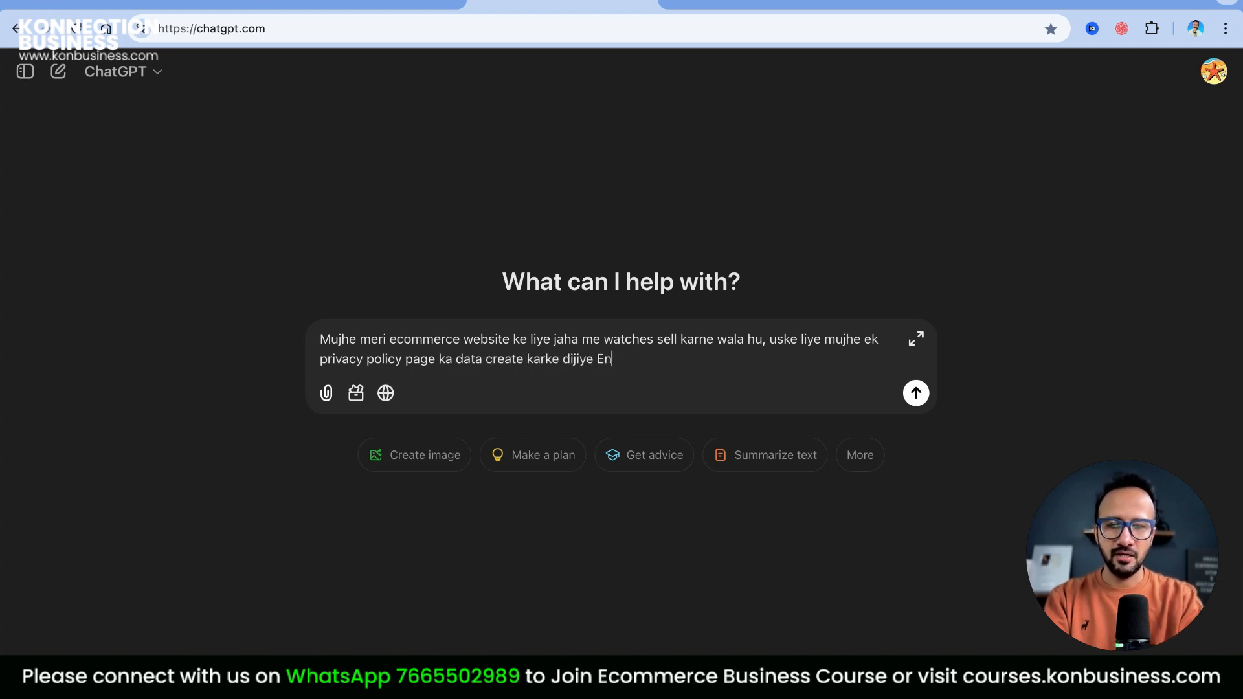
pyautogui.write('glish me. Meri website ka maan konbusiness Watches')
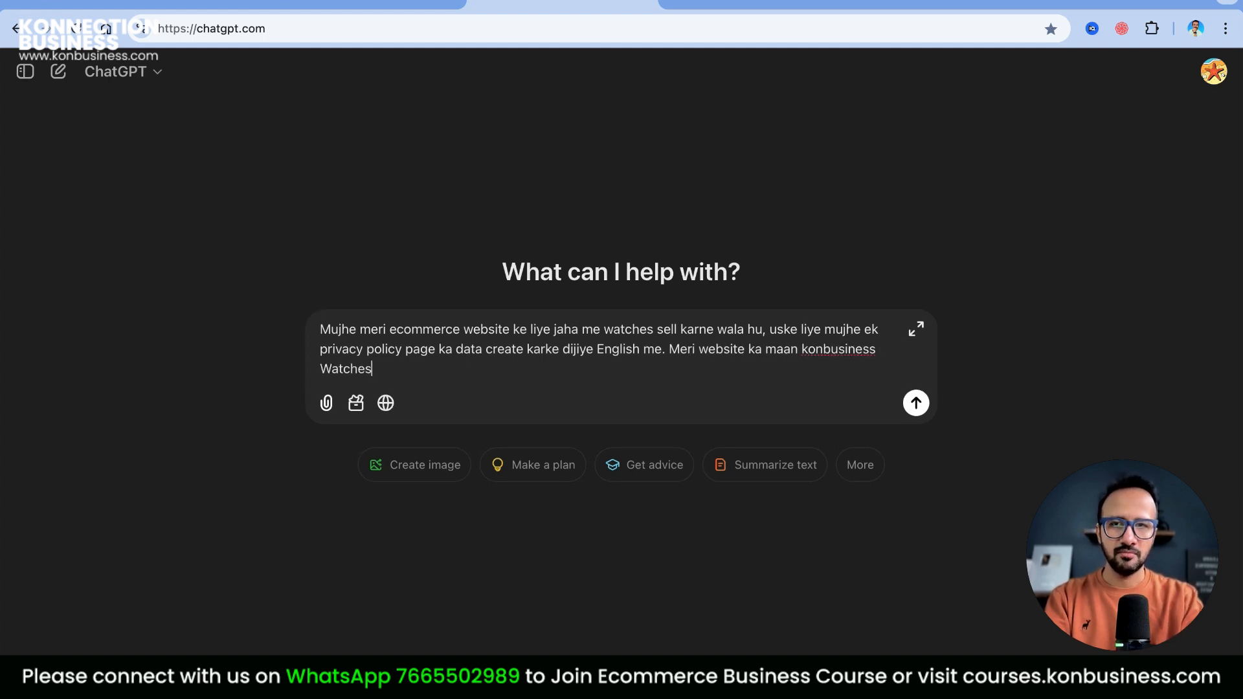
pyautogui.click(917, 403)
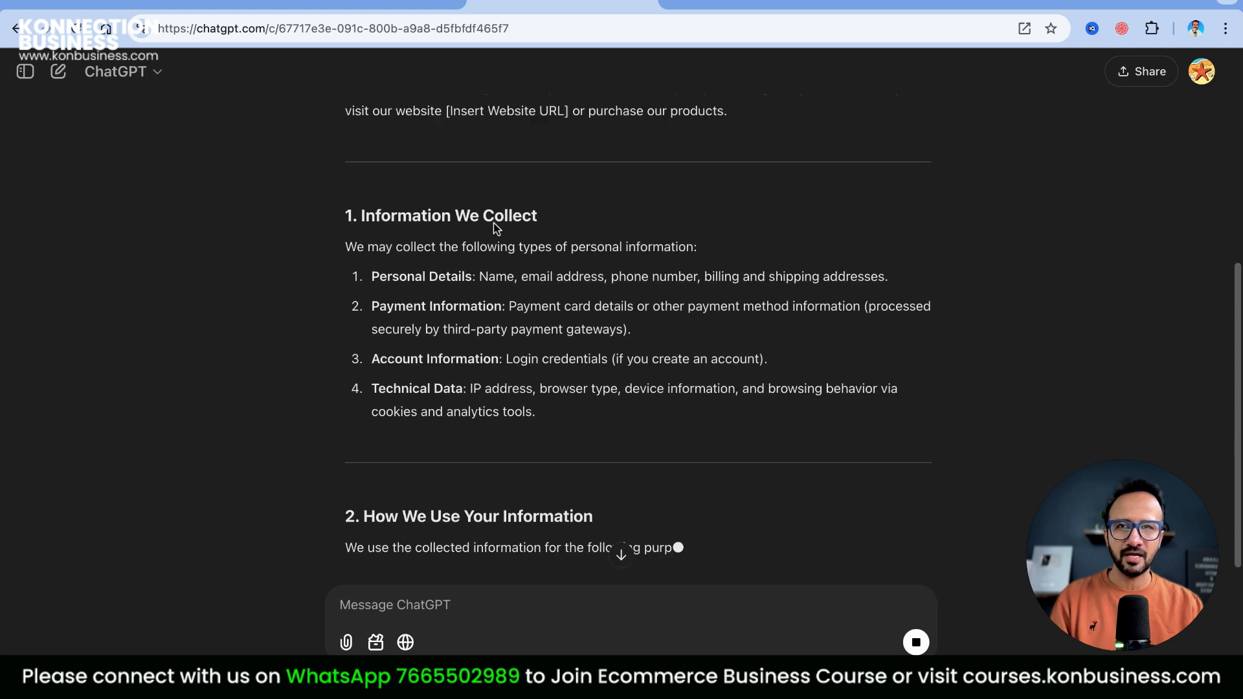
# Scroll through the nine-section Privacy Policy reply and copy the whole response
pyautogui.scroll(6, 494, 227)
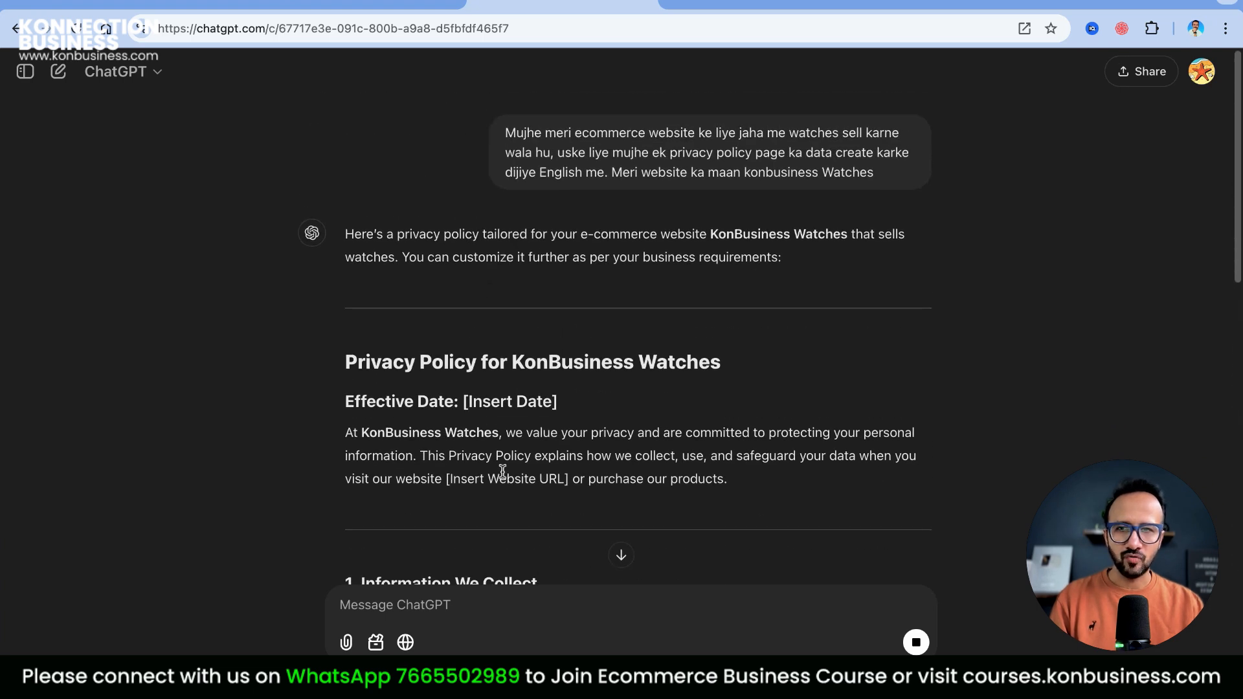
pyautogui.scroll(-1, 502, 466)
pyautogui.moveTo(436, 405); pyautogui.dragTo(567, 409)
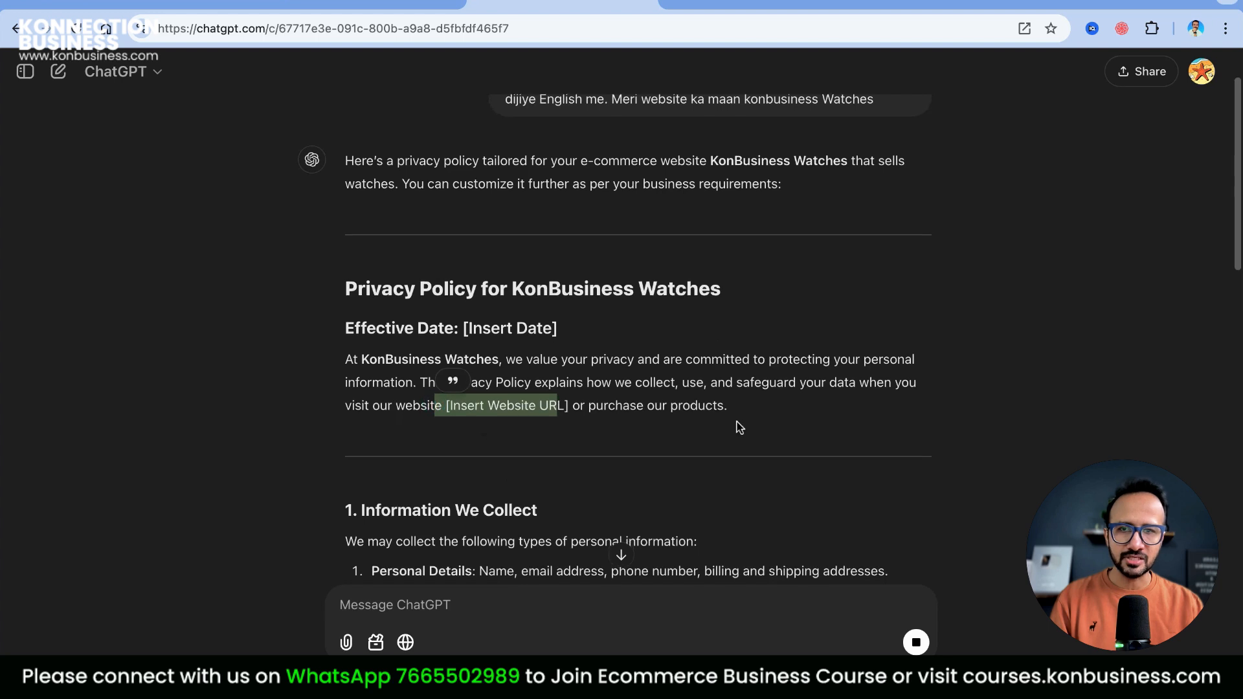
pyautogui.scroll(-10, 736, 422)
pyautogui.scroll(-2, 753, 397)
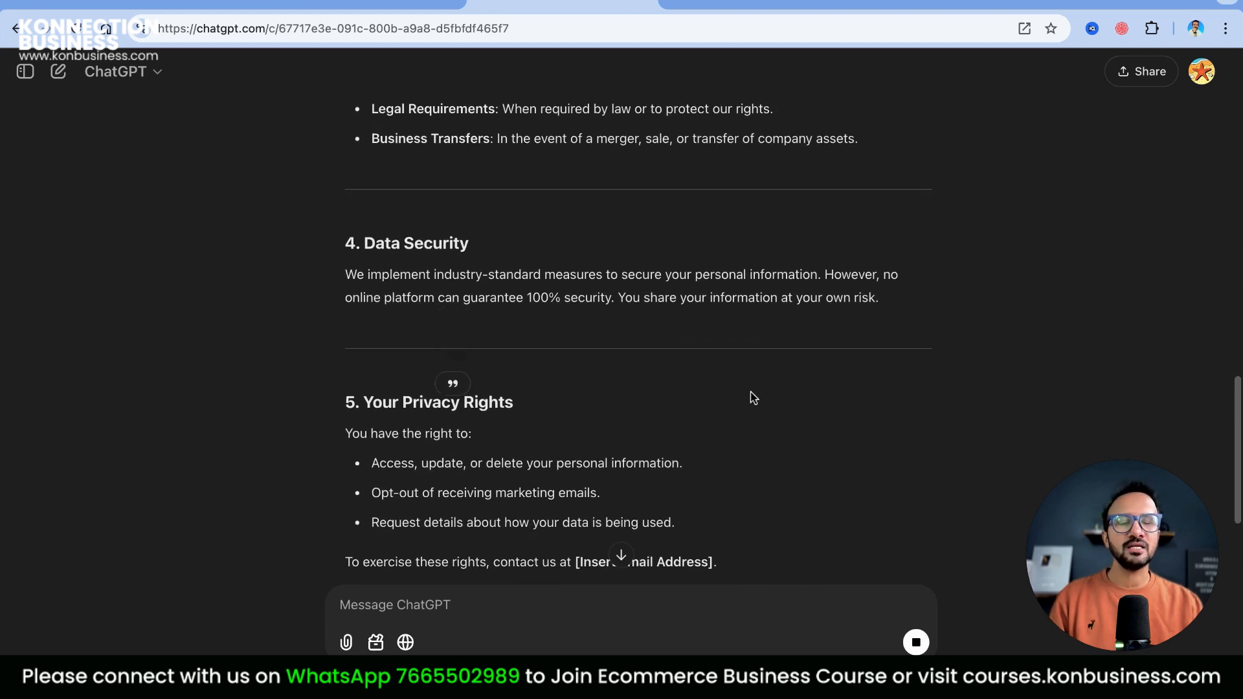
pyautogui.scroll(15, 753, 397)
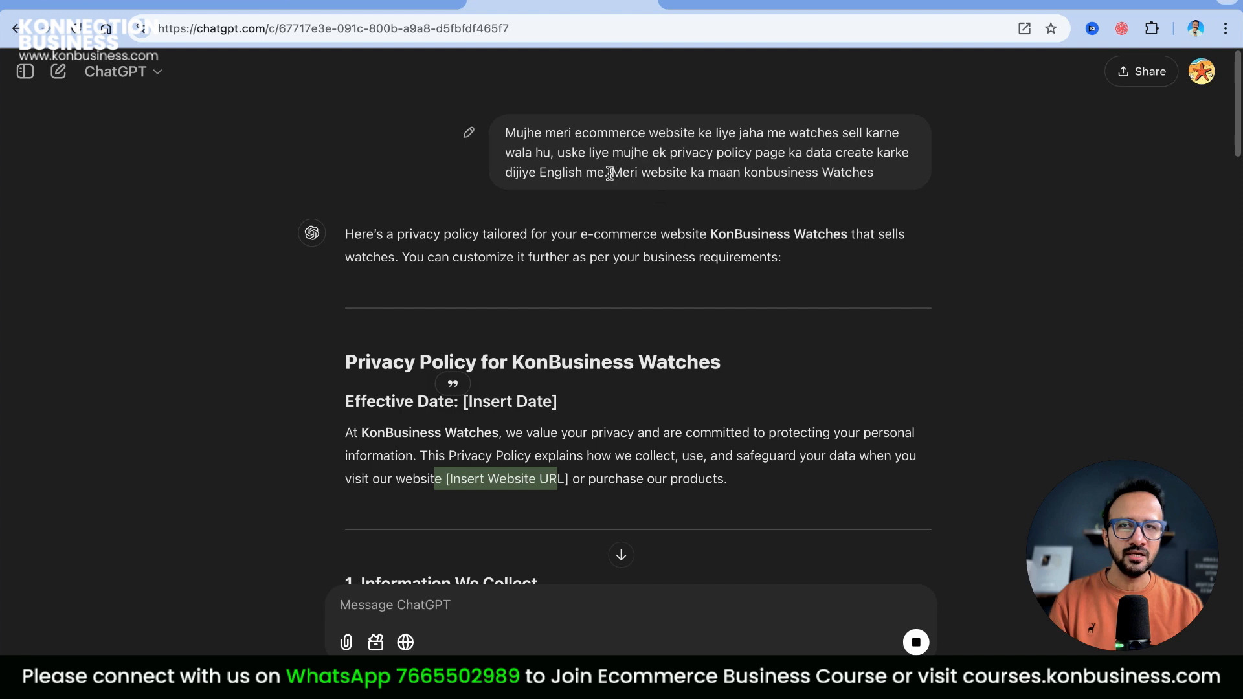
pyautogui.scroll(-20, 755, 244)
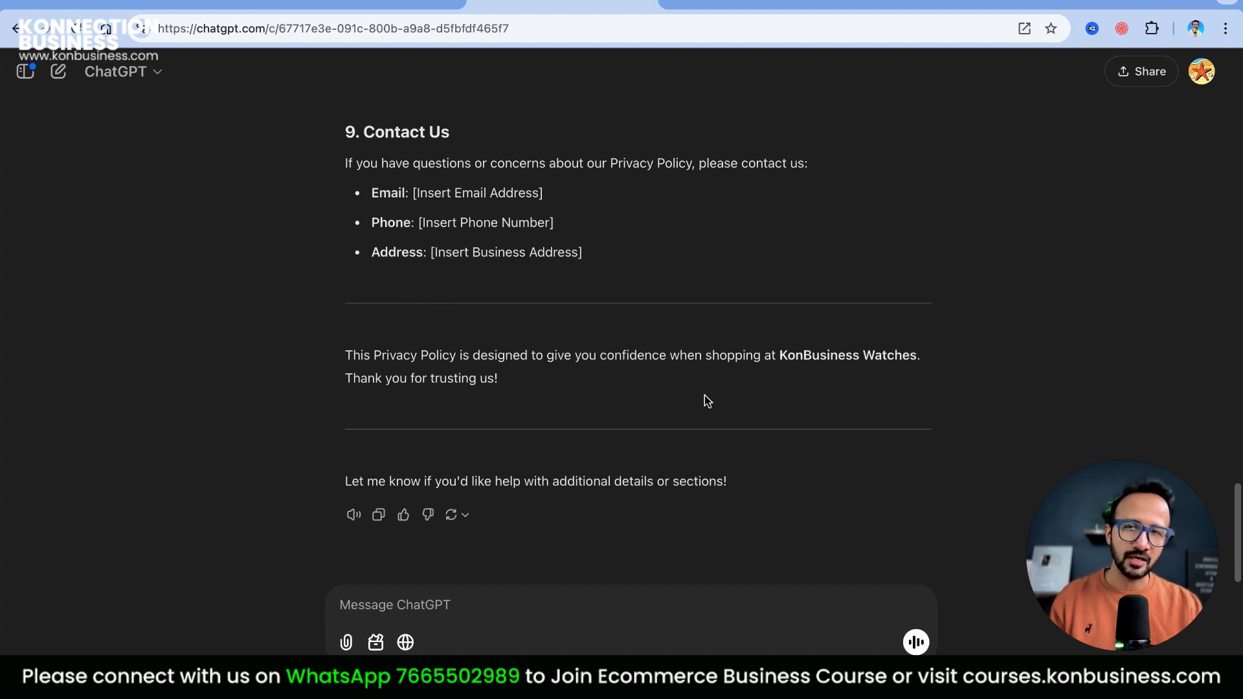
pyautogui.click(379, 514)
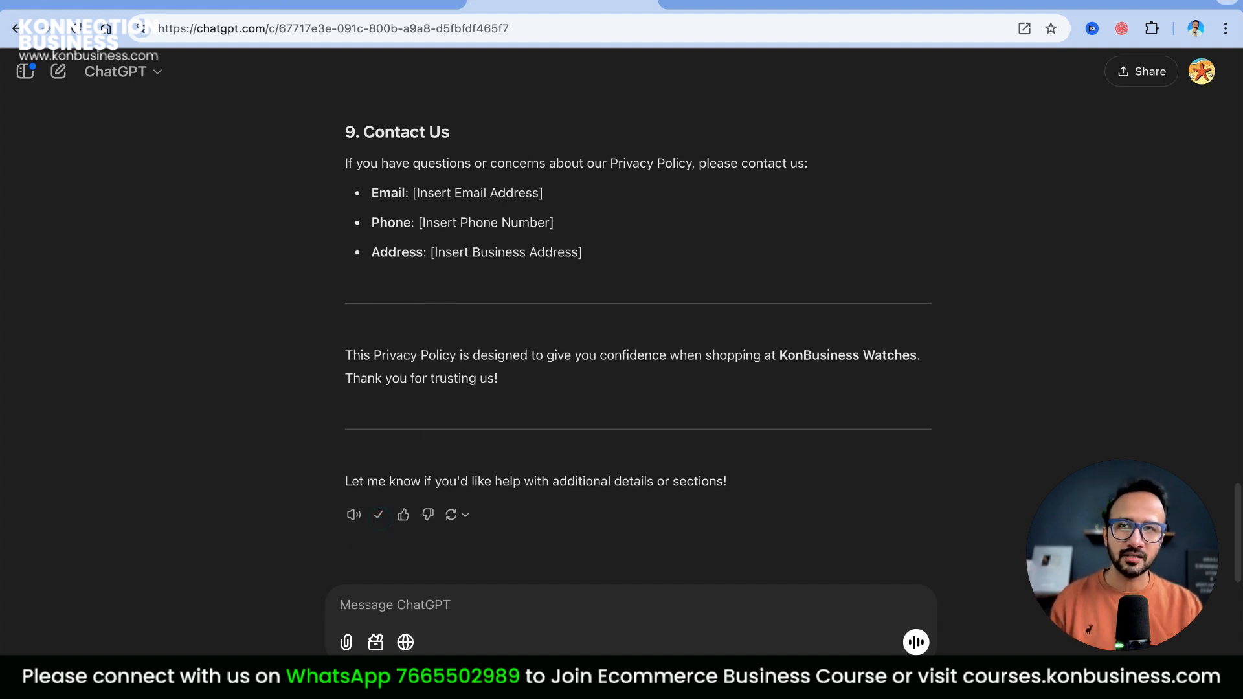
pyautogui.click(366, 3)
pyautogui.click(195, 265)
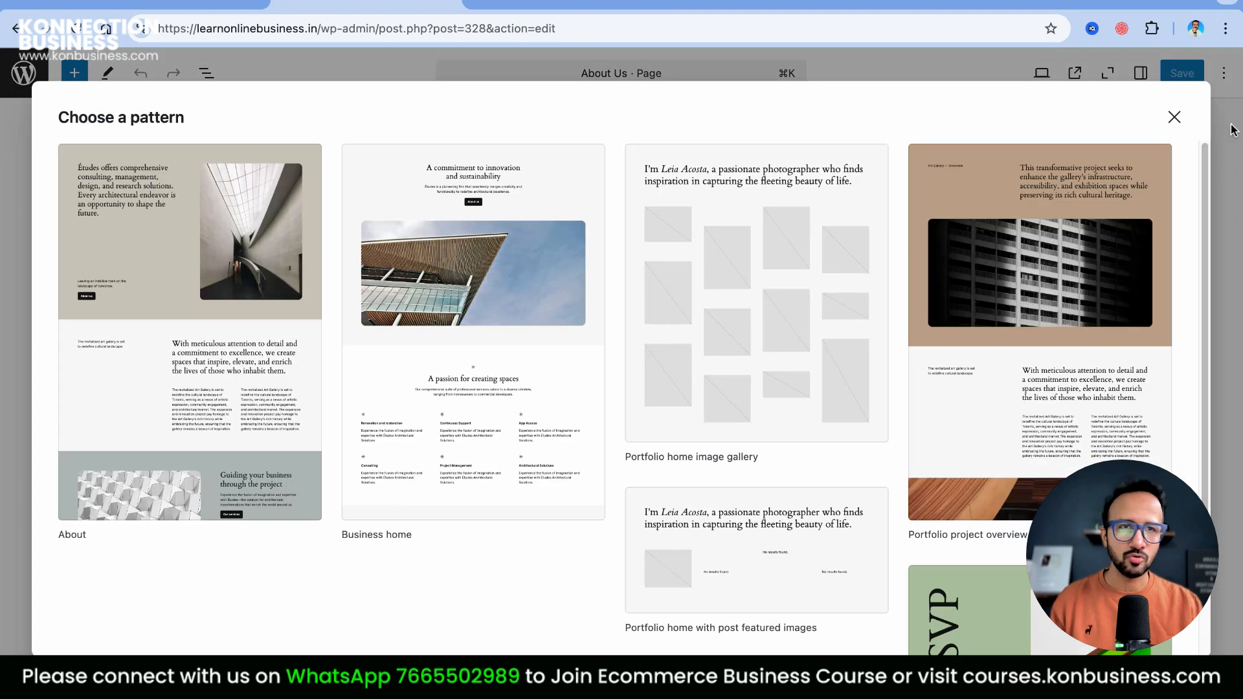
pyautogui.click(1173, 117)
pyautogui.rightClick(476, 233)
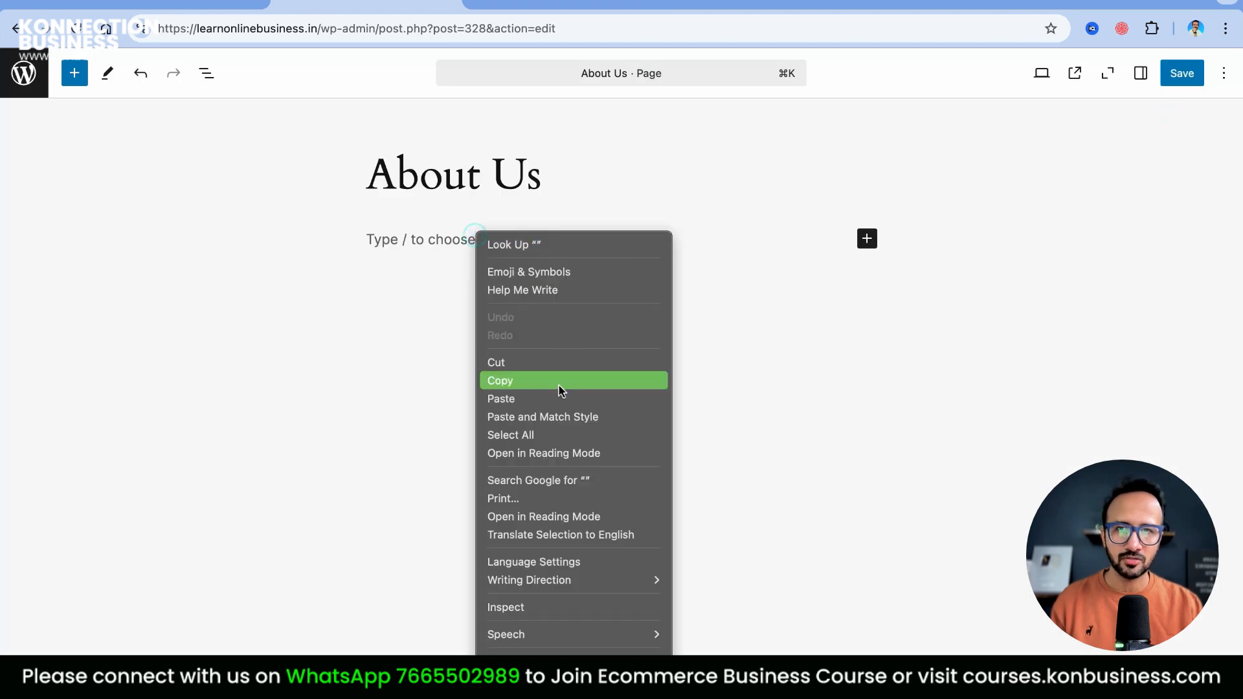
pyautogui.click(874, 363)
pyautogui.click(573, 186)
pyautogui.press('super+w')
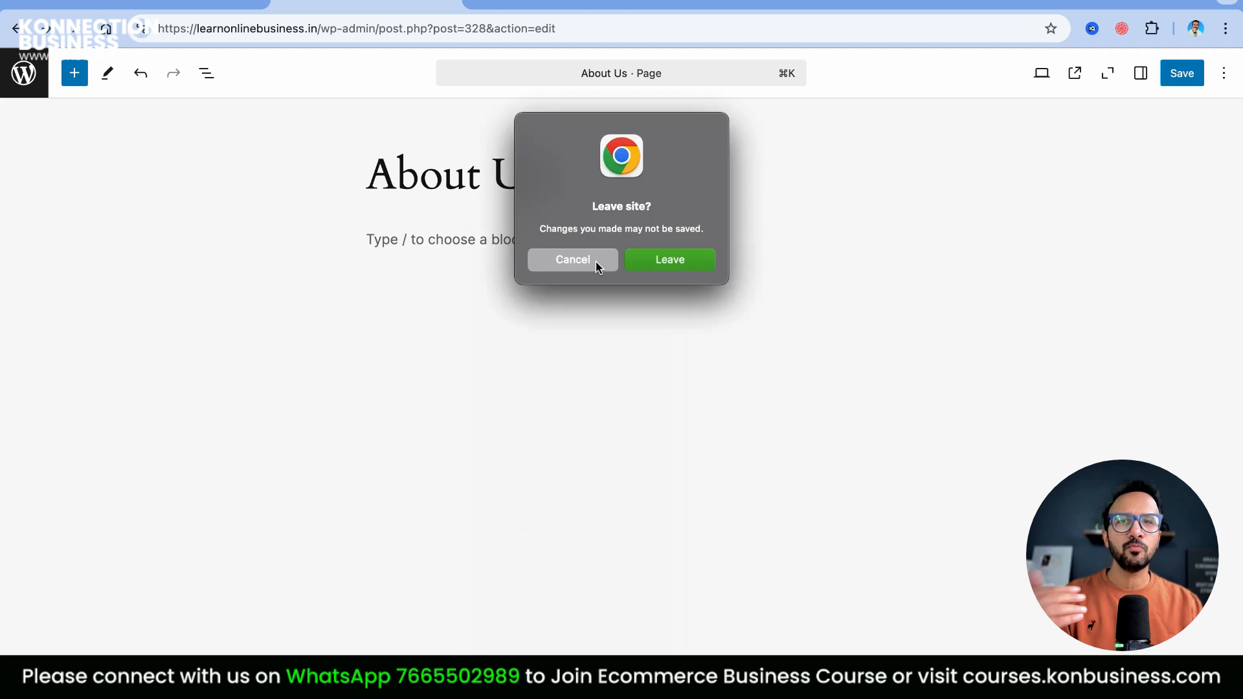
pyautogui.click(677, 266)
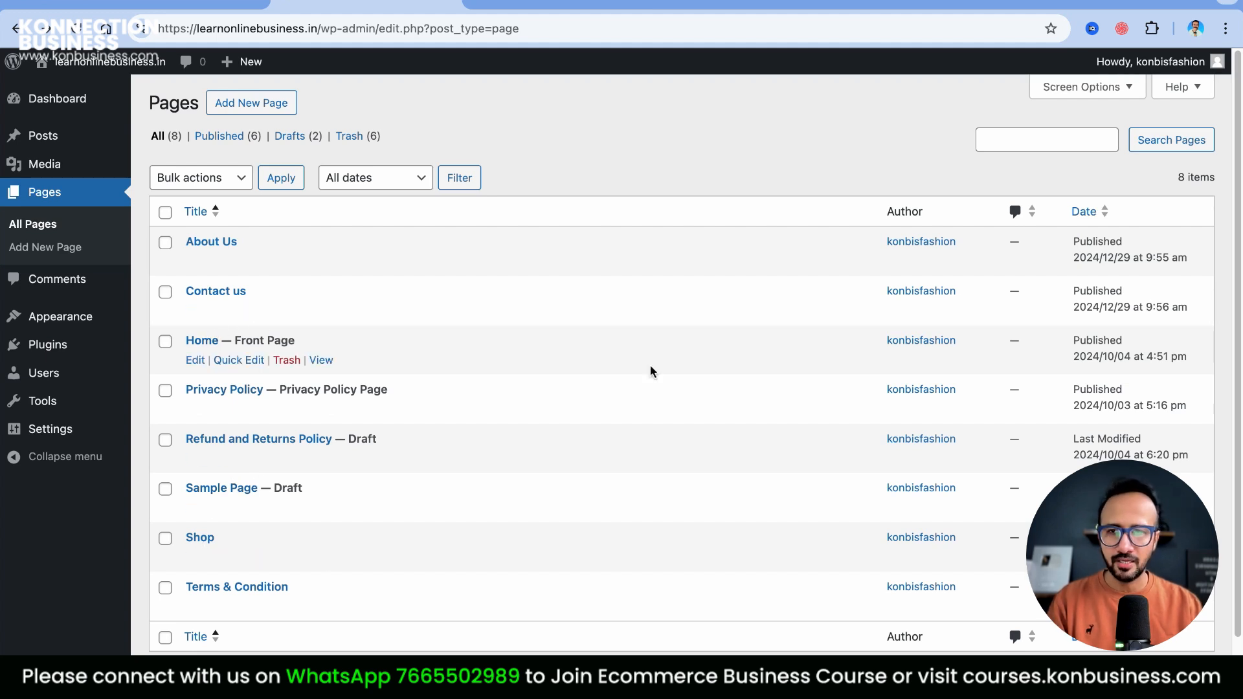
pyautogui.scroll(-1, 615, 519)
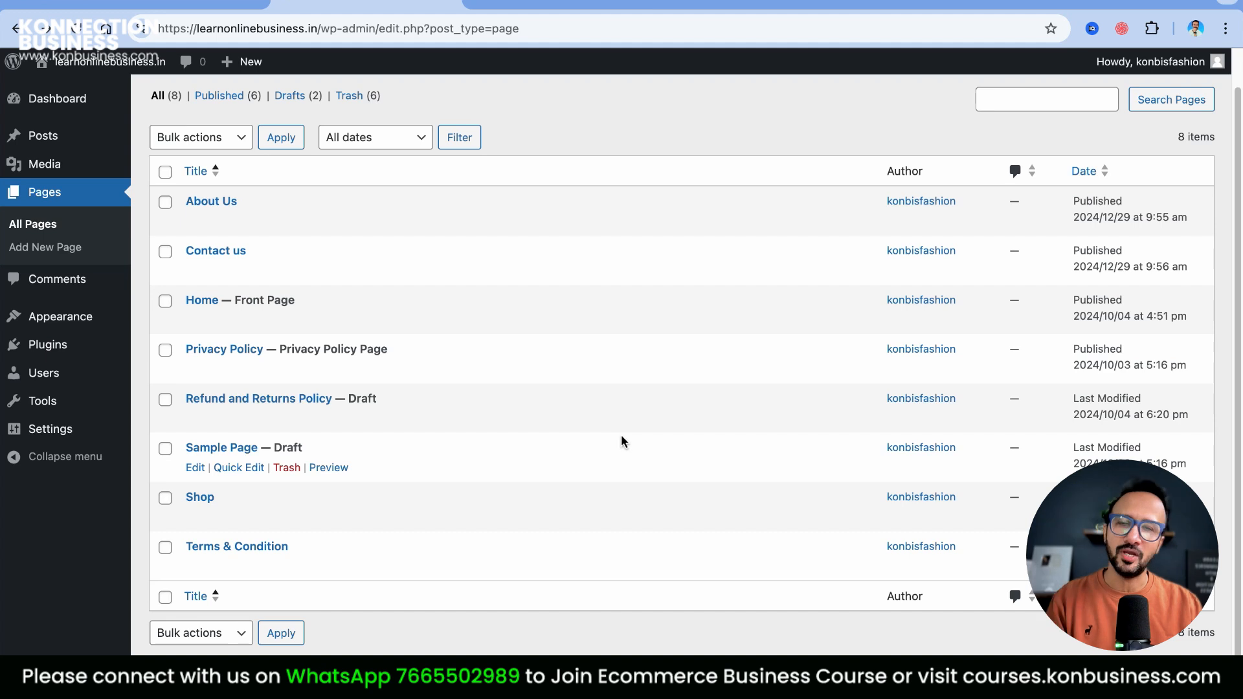
# Open the Privacy Policy page's View link in a new tab, check it, and return to Pages
pyautogui.click(146, 3)
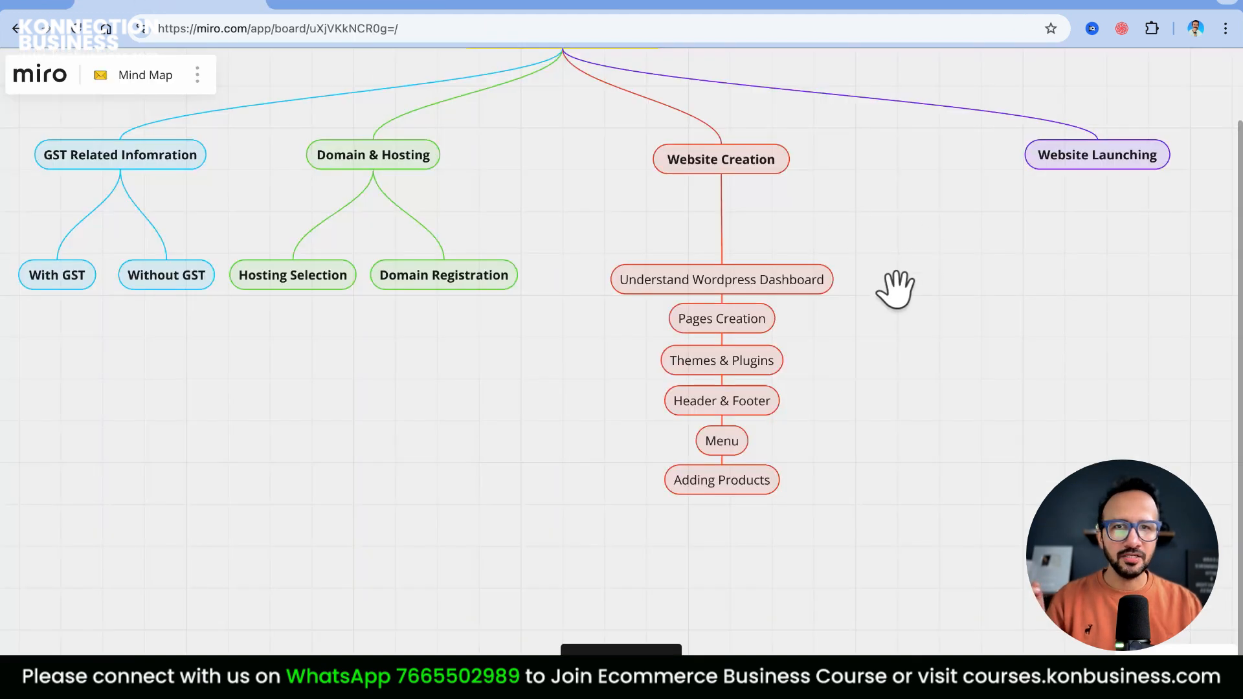
pyautogui.click(384, 3)
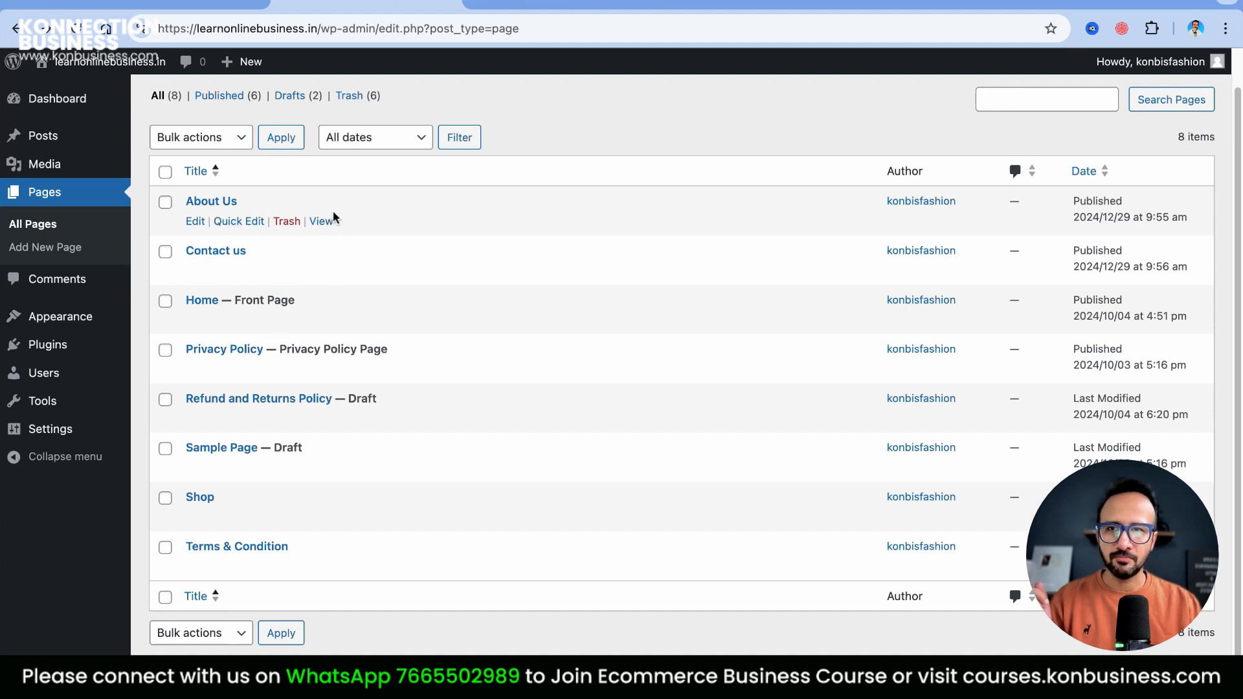
pyautogui.rightClick(323, 369)
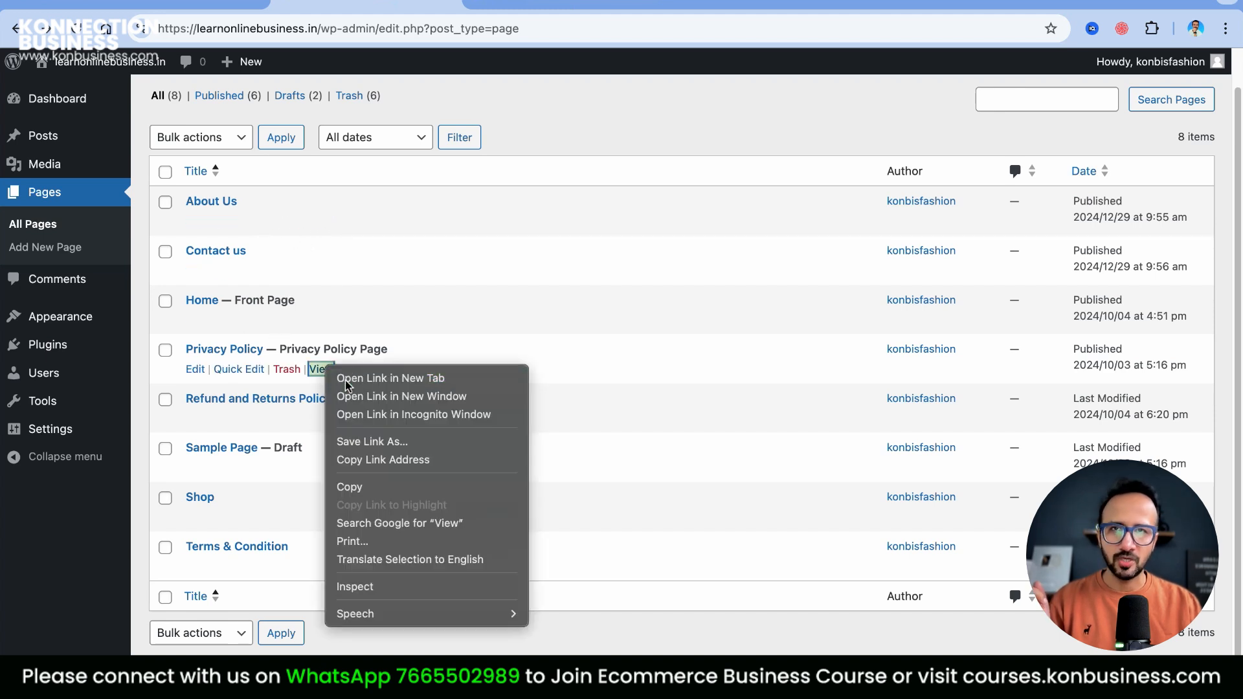
pyautogui.click(347, 386)
pyautogui.hotkey('ctrl', 'Tab')
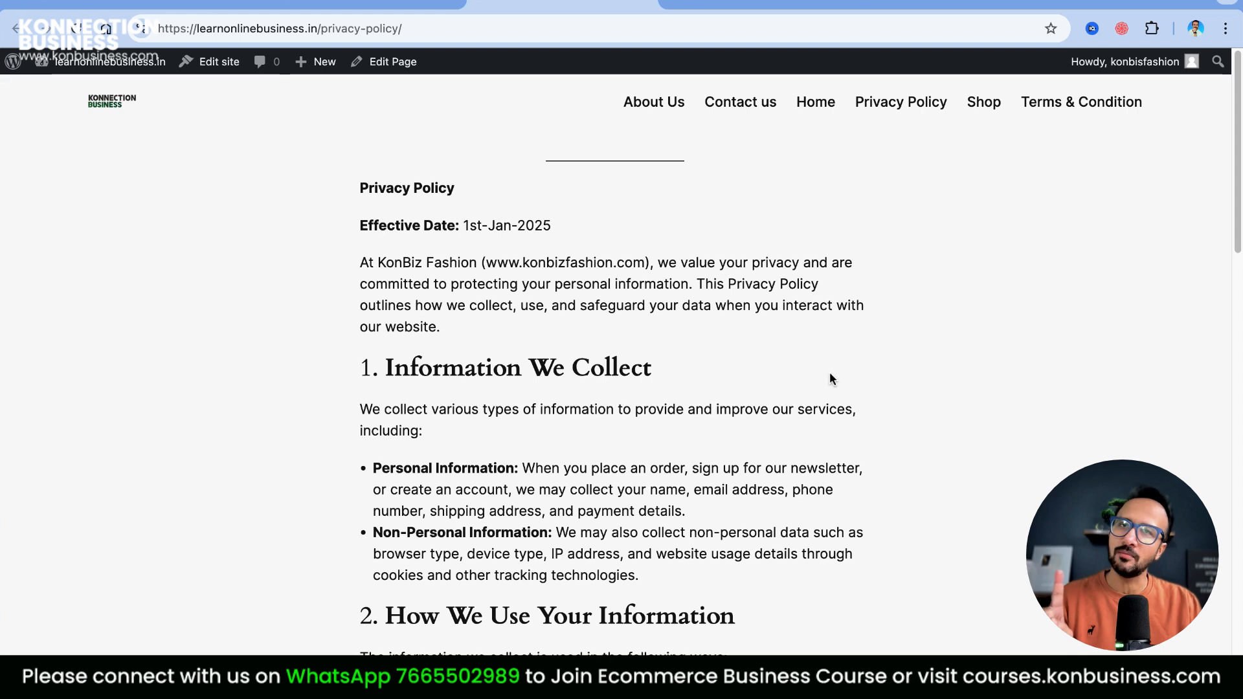
pyautogui.click(259, 9)
# Search the theme directory for 'Ast', activate Astra, and go back to the Themes overview
pyautogui.moveTo(50, 323)
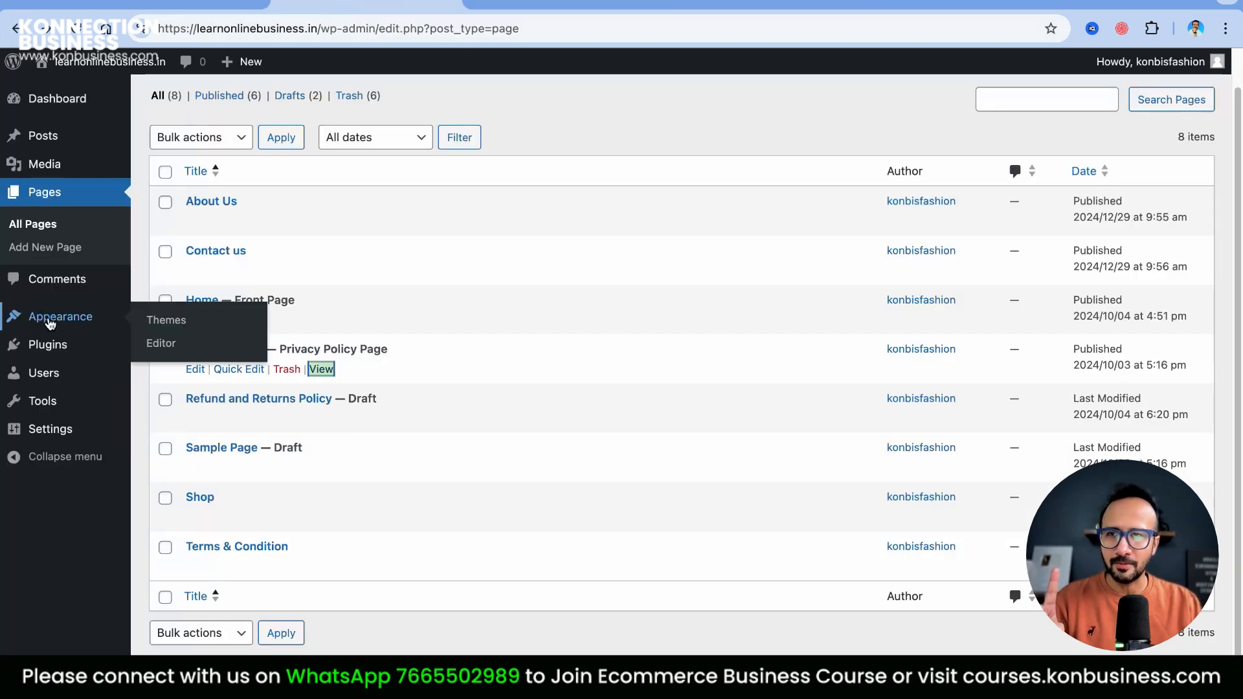
pyautogui.click(194, 323)
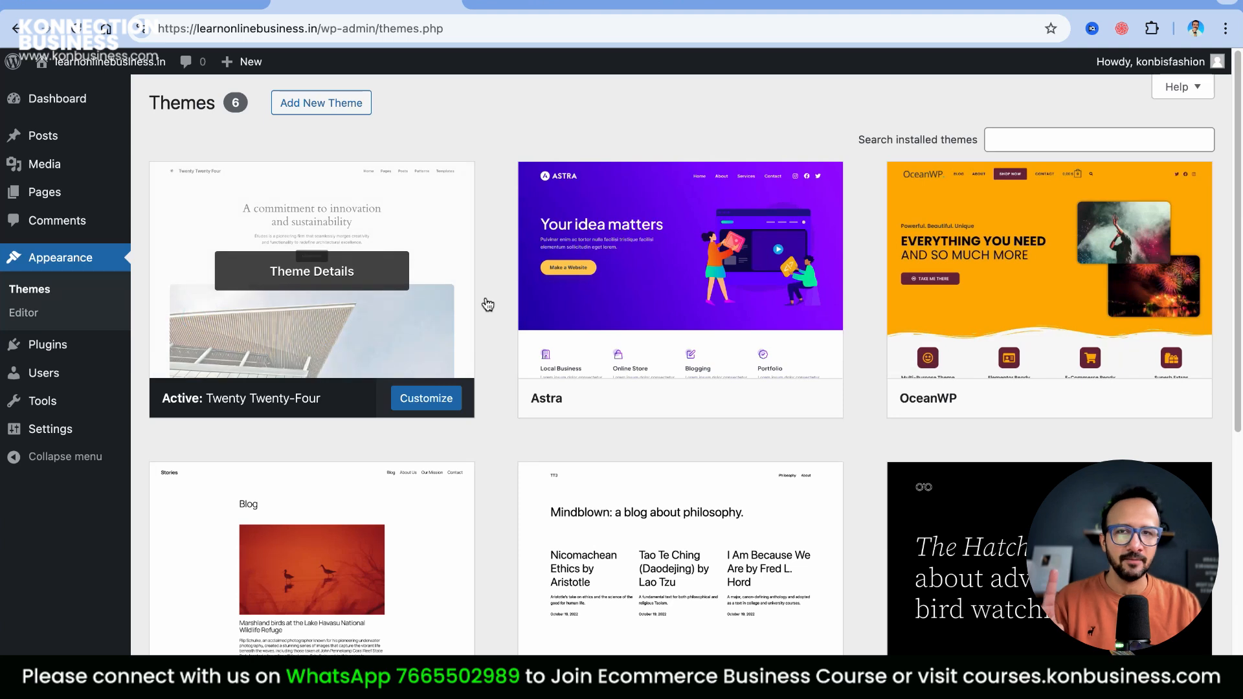
pyautogui.moveTo(560, 405)
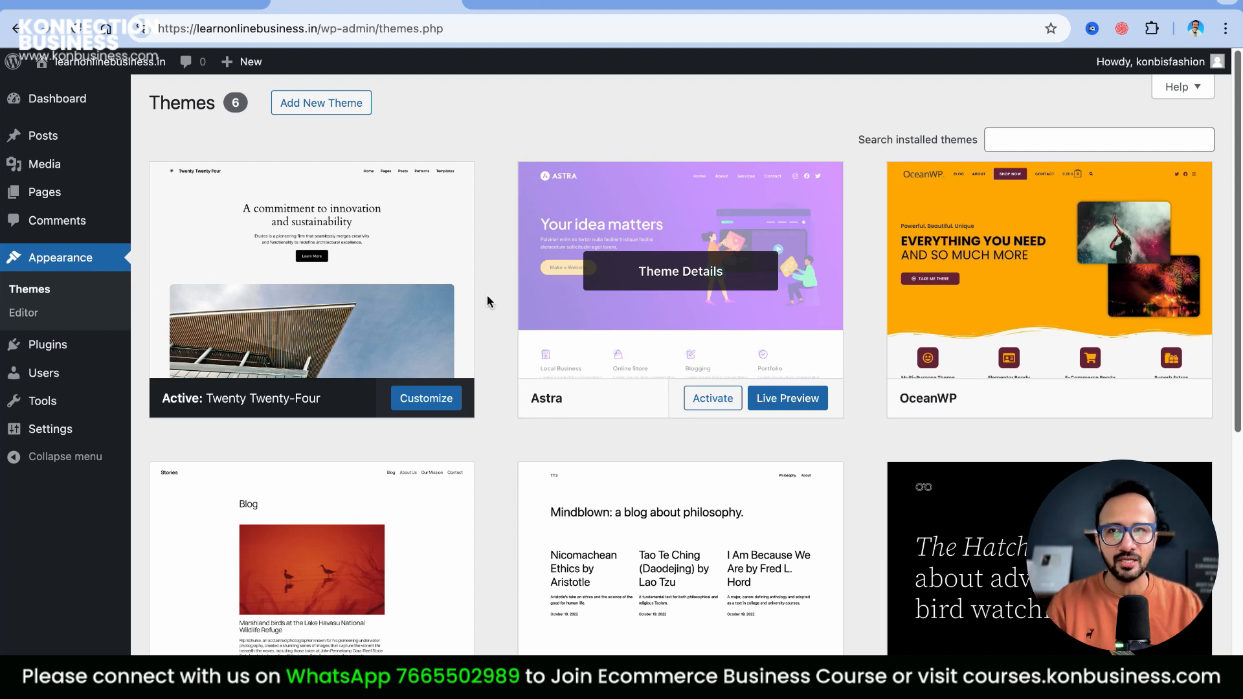
pyautogui.click(344, 111)
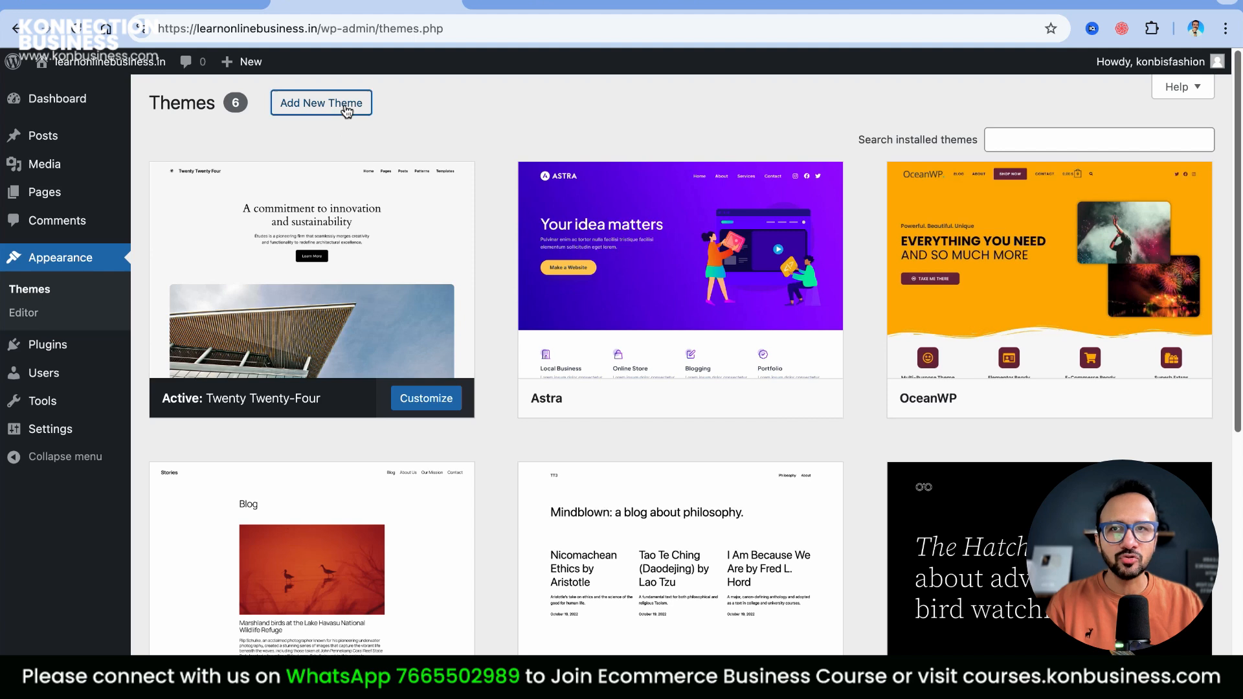
pyautogui.click(1034, 156)
pyautogui.write('Astra')
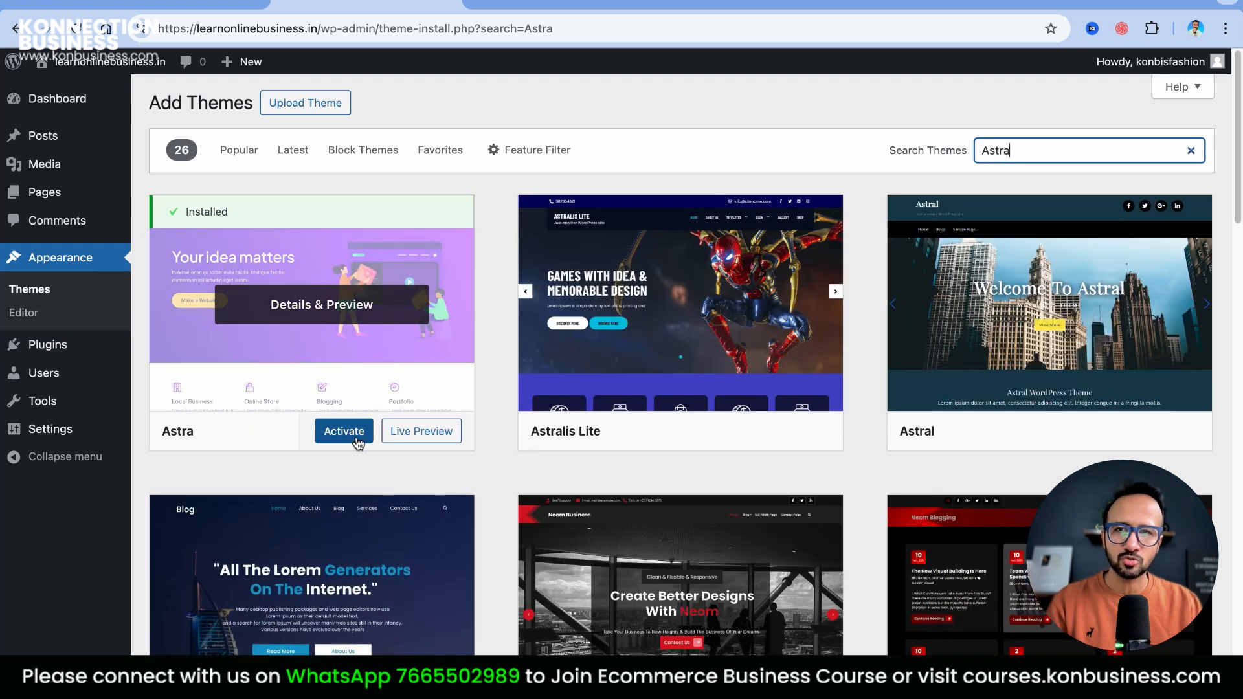
pyautogui.click(355, 436)
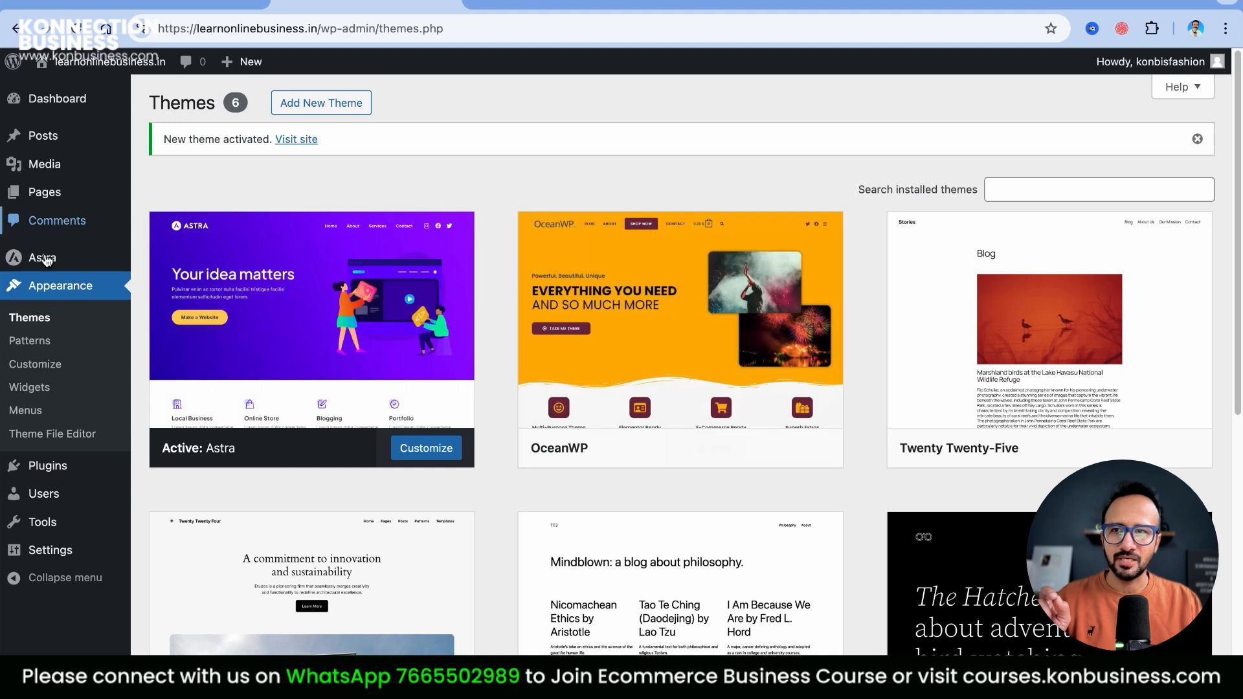
pyautogui.click(52, 287)
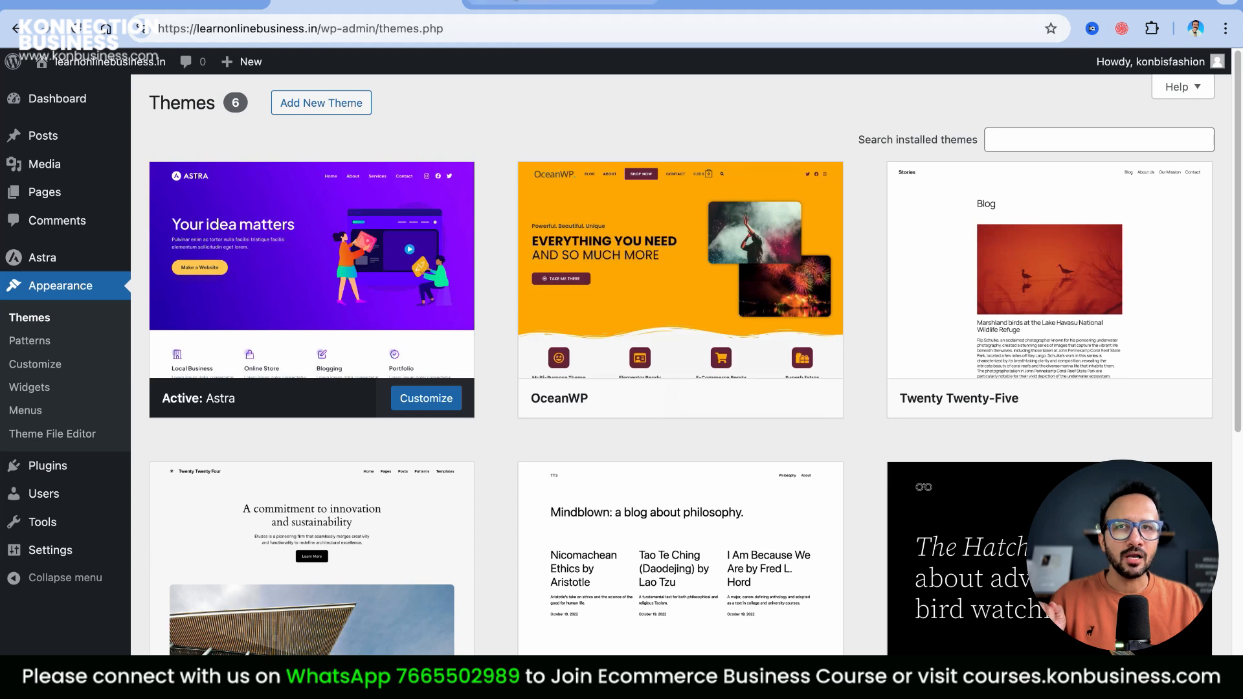
# Review the live Privacy Policy page's intro paragraph and store name, then return to Themes
pyautogui.click(560, 4)
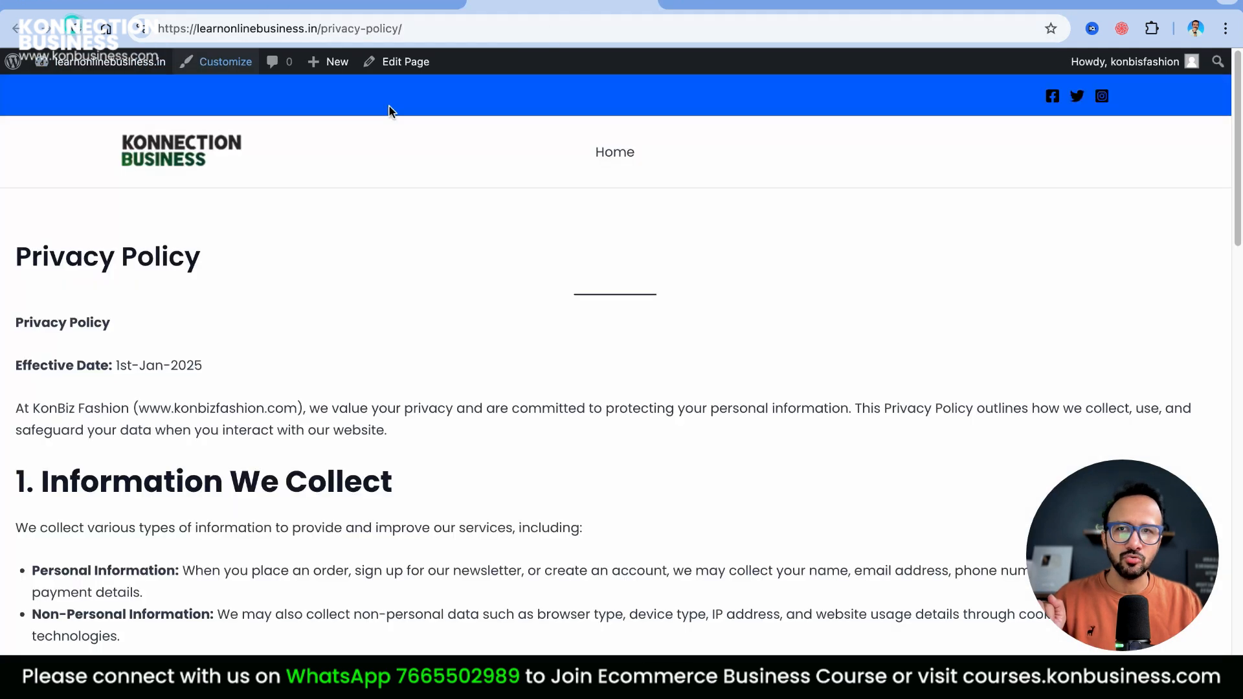
pyautogui.scroll(-20, 777, 474)
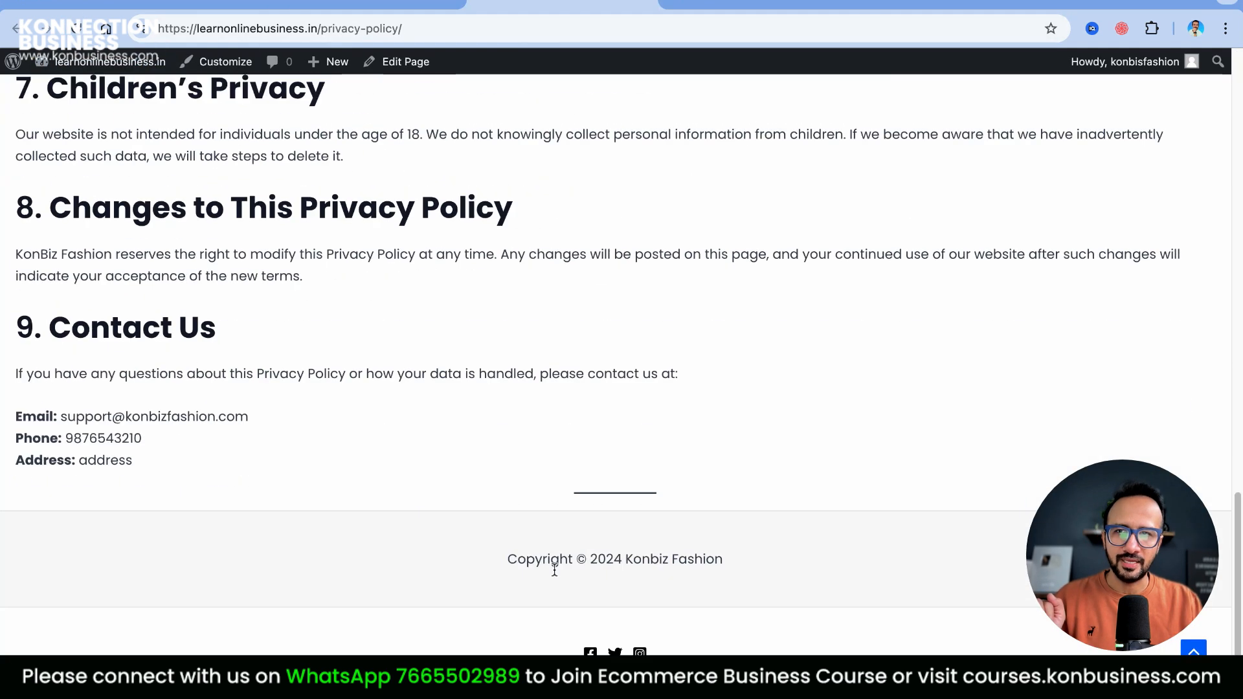
pyautogui.scroll(12, 352, 472)
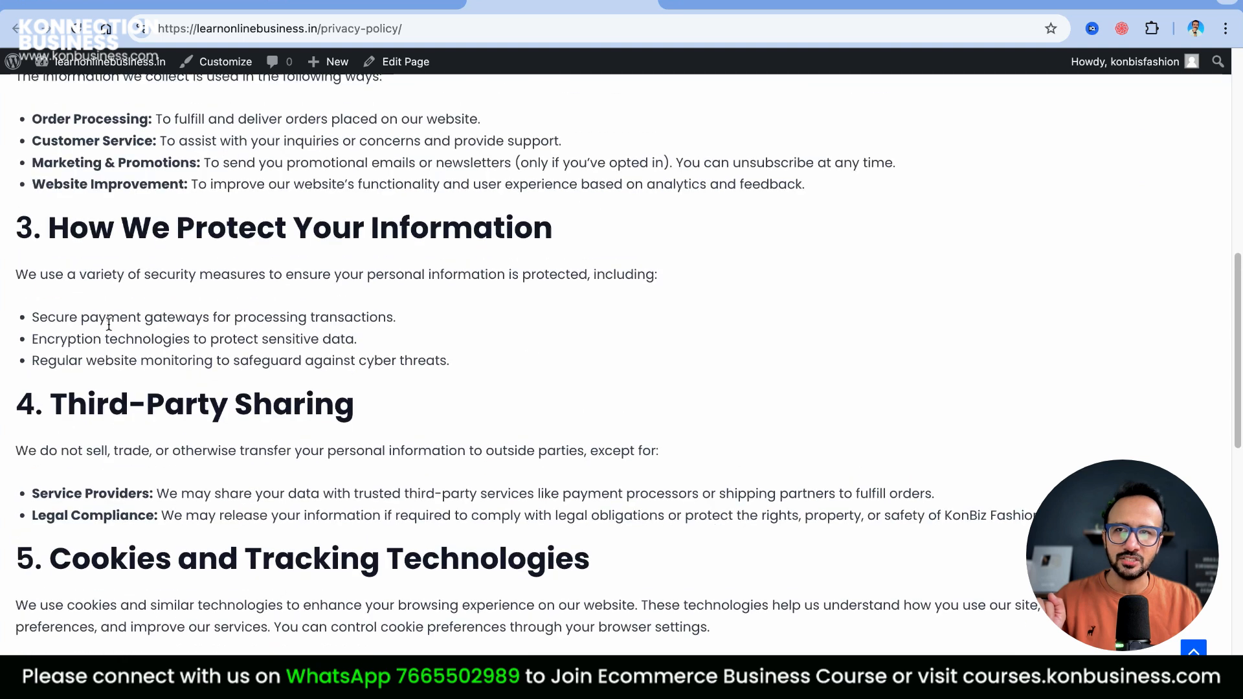
pyautogui.scroll(8, 488, 344)
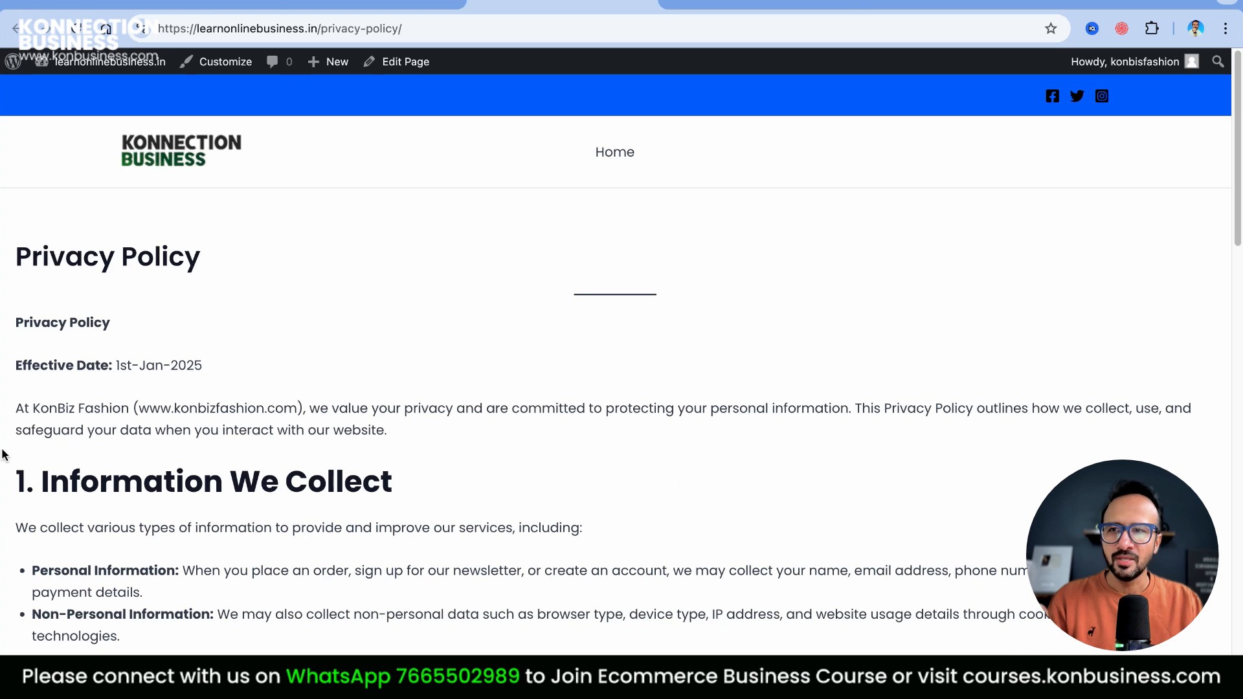
pyautogui.moveTo(15, 411); pyautogui.dragTo(403, 443)
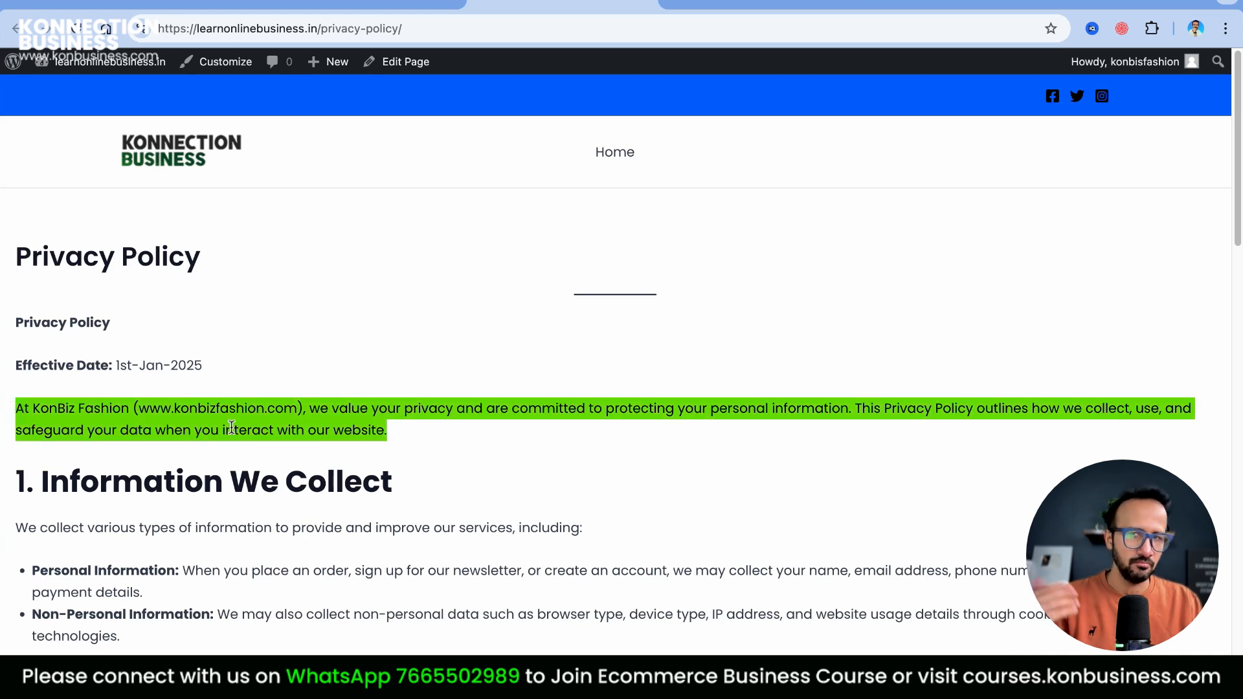
pyautogui.click(83, 422)
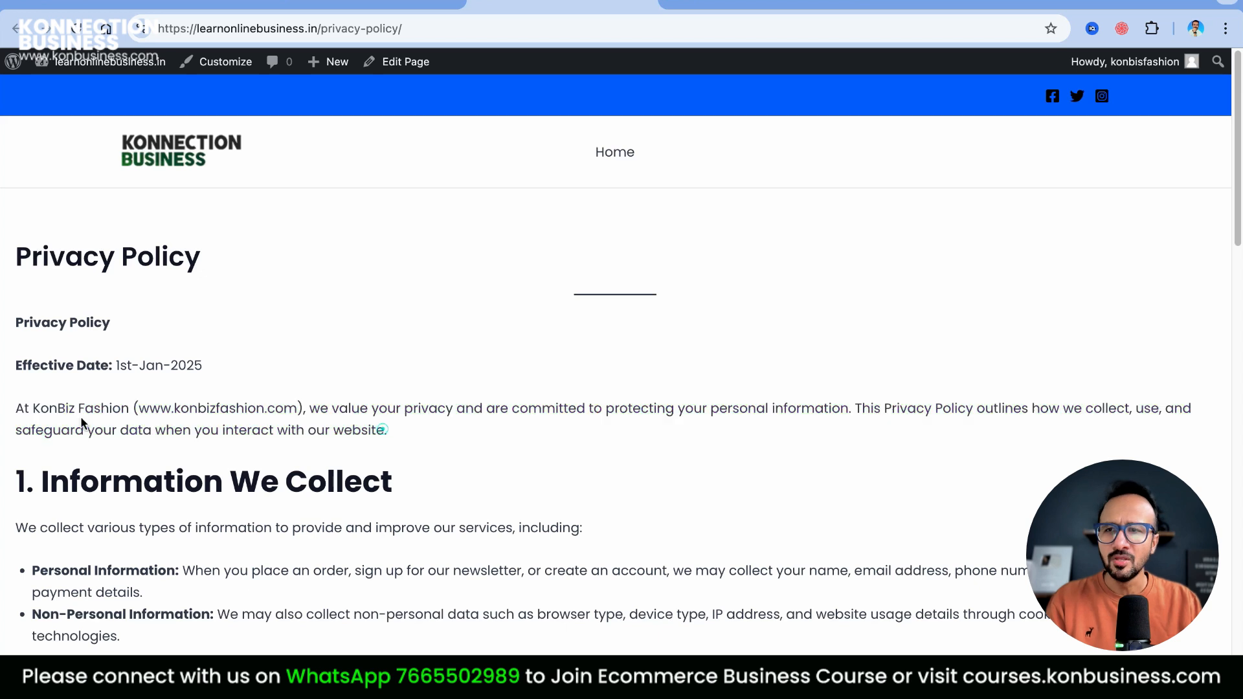
pyautogui.scroll(-10, 58, 415)
pyautogui.scroll(3, 76, 356)
pyautogui.scroll(5, 78, 358)
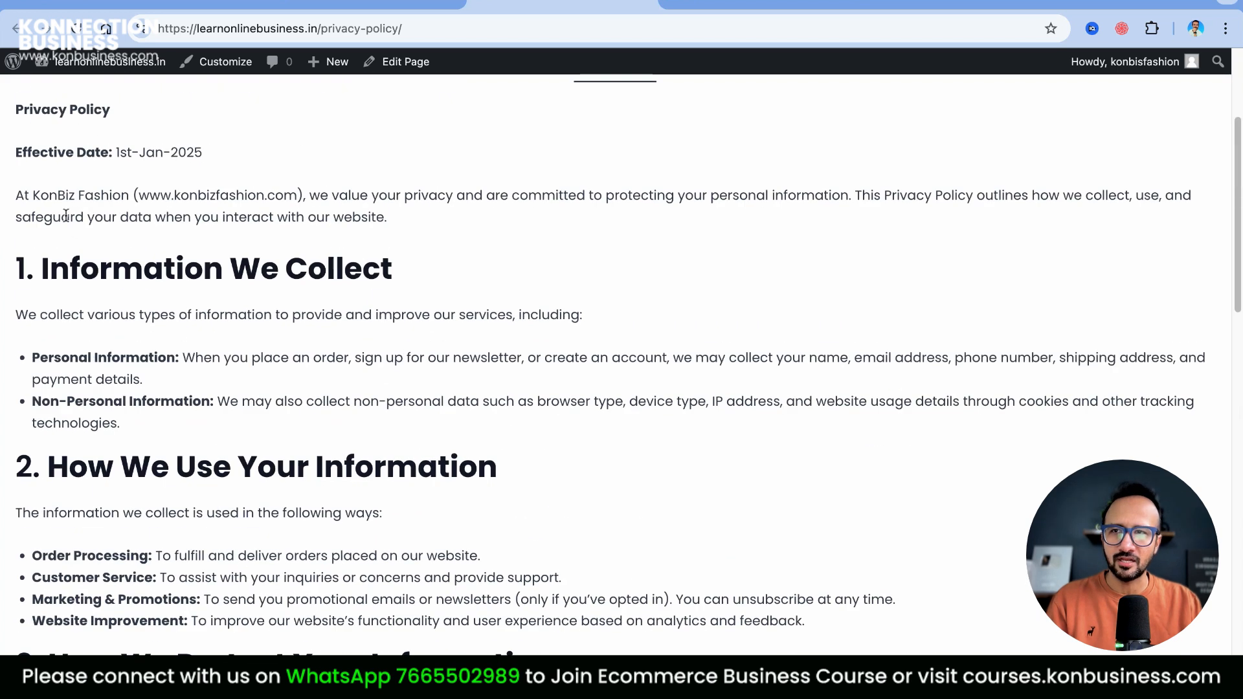
pyautogui.moveTo(46, 193); pyautogui.dragTo(121, 195)
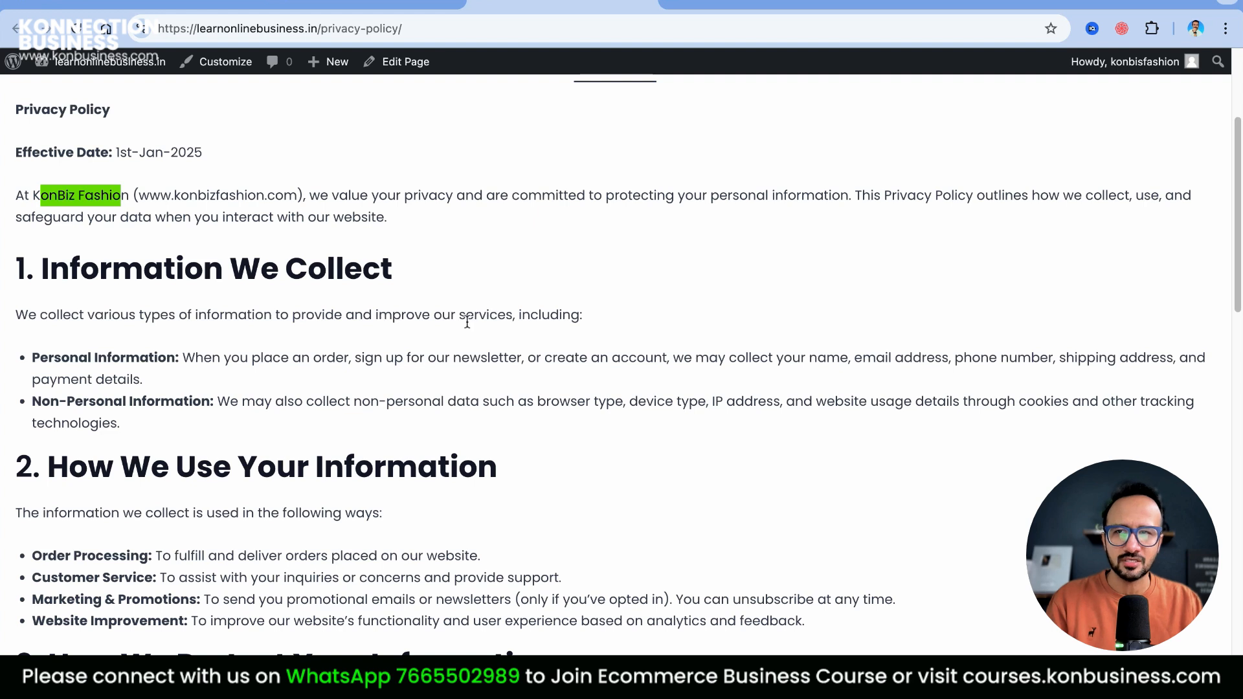
pyautogui.scroll(-9, 693, 414)
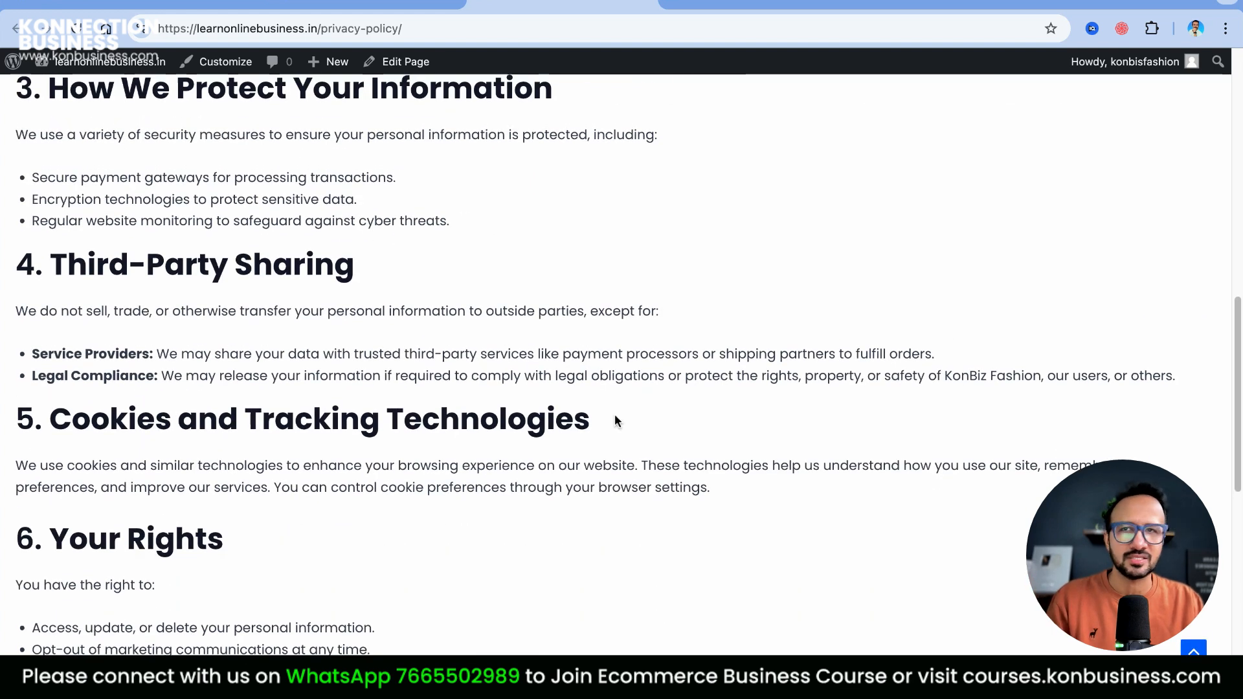
pyautogui.scroll(15, 615, 414)
pyautogui.click(372, 5)
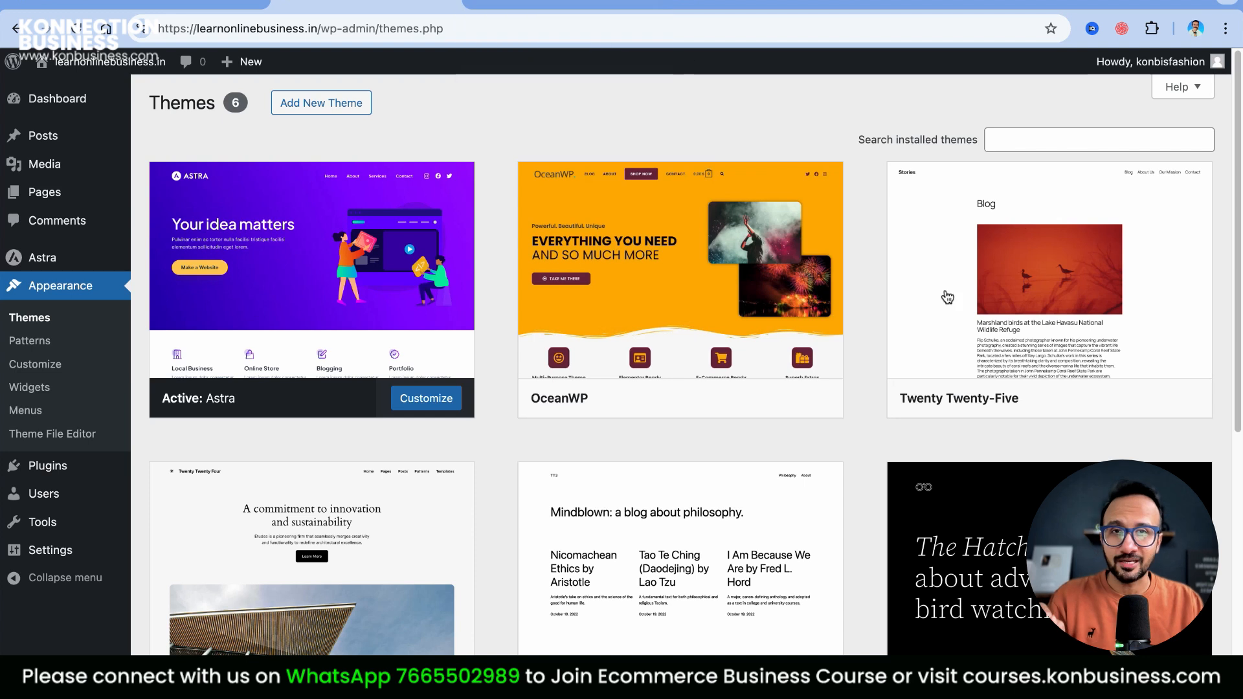
# Search the plugin directory for 'woo', then install and activate WooCommerce
pyautogui.moveTo(620, 292)
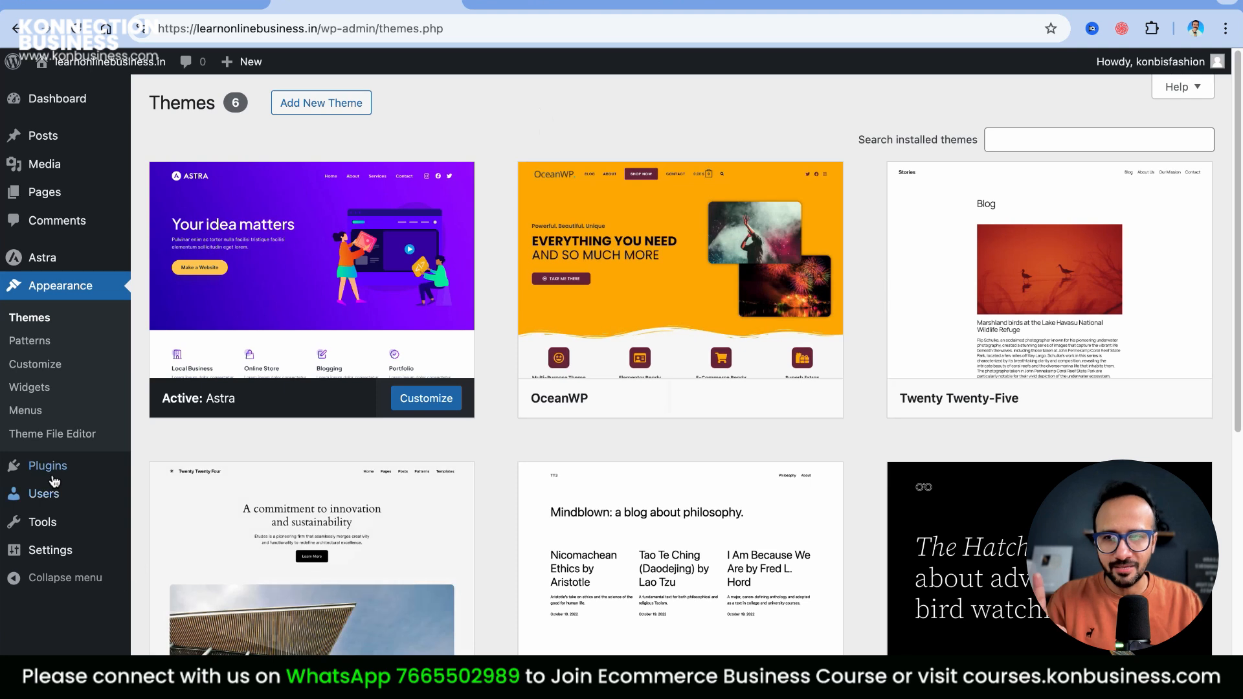
pyautogui.moveTo(48, 465)
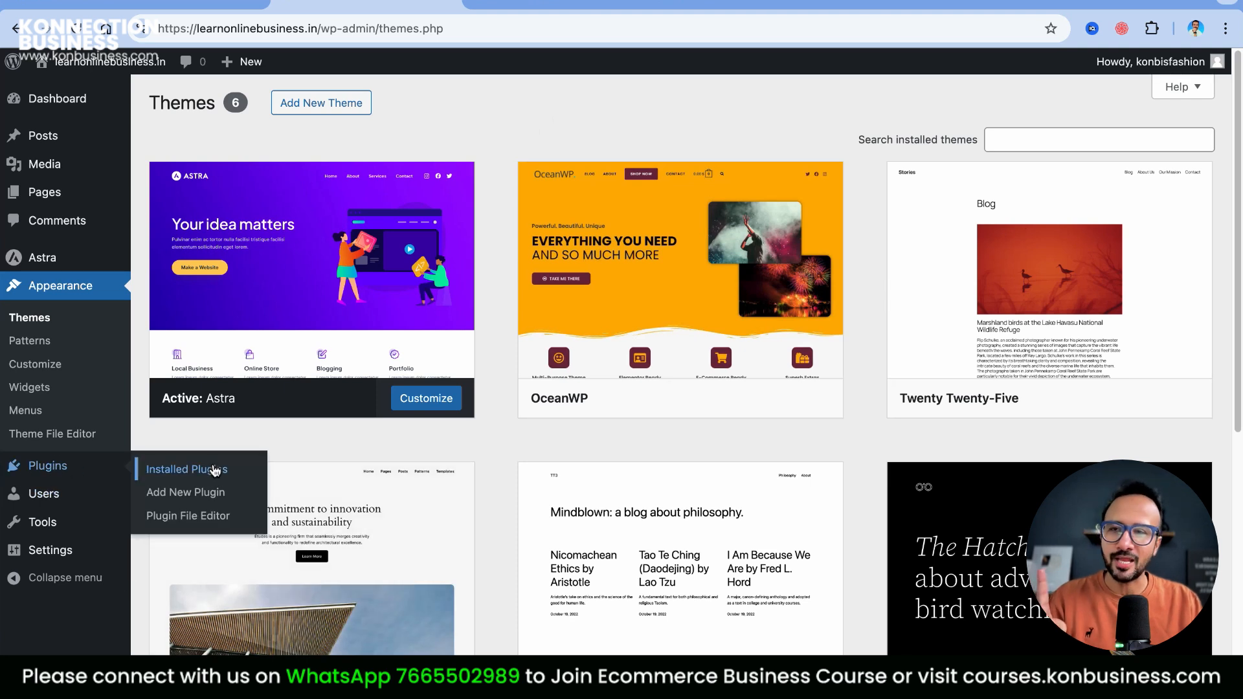
pyautogui.click(213, 496)
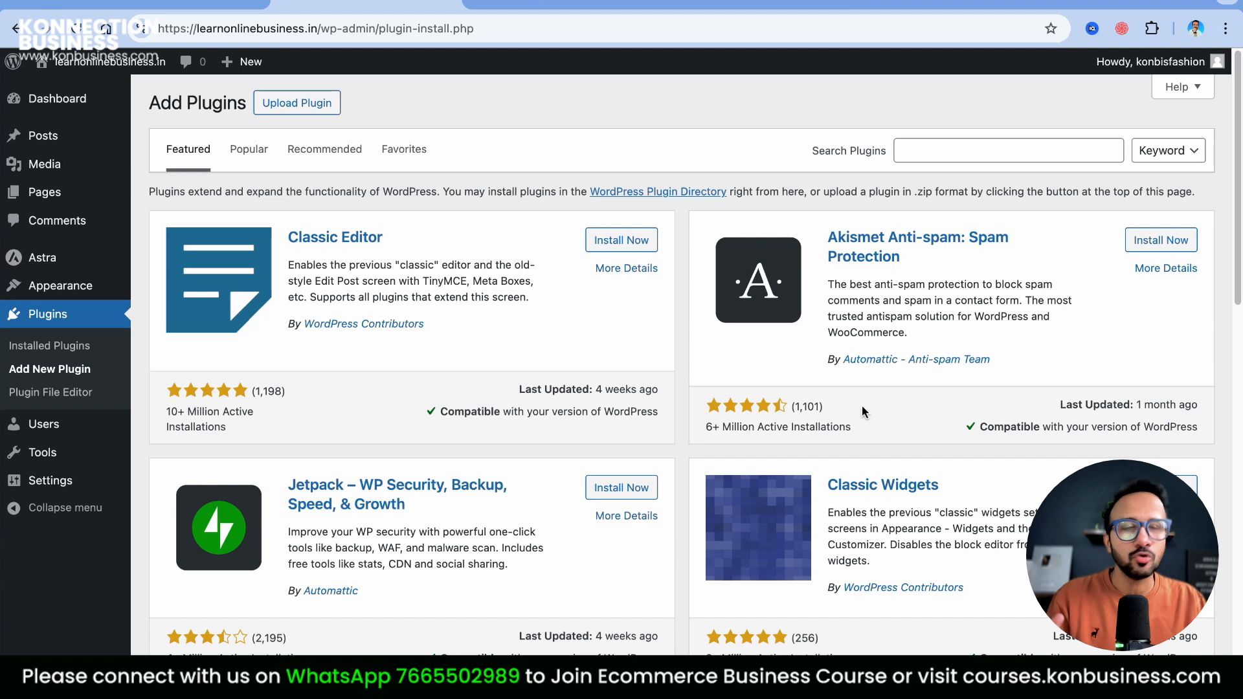
pyautogui.click(950, 156)
pyautogui.write('woo')
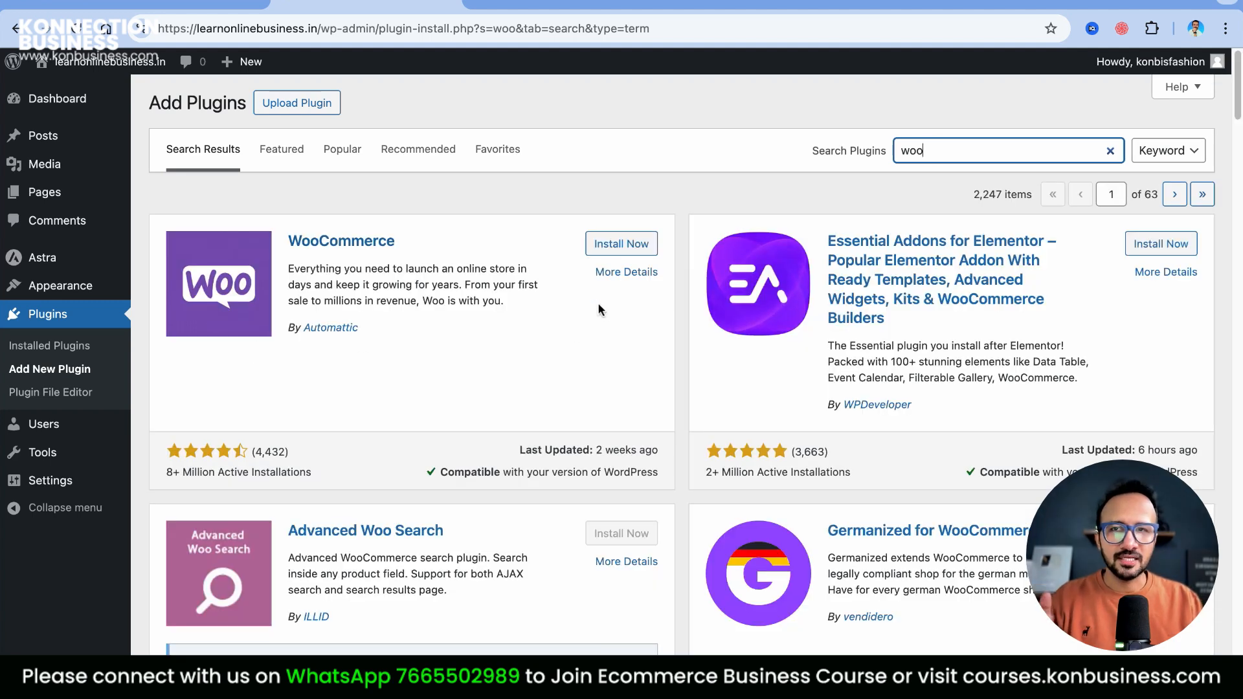
pyautogui.click(623, 247)
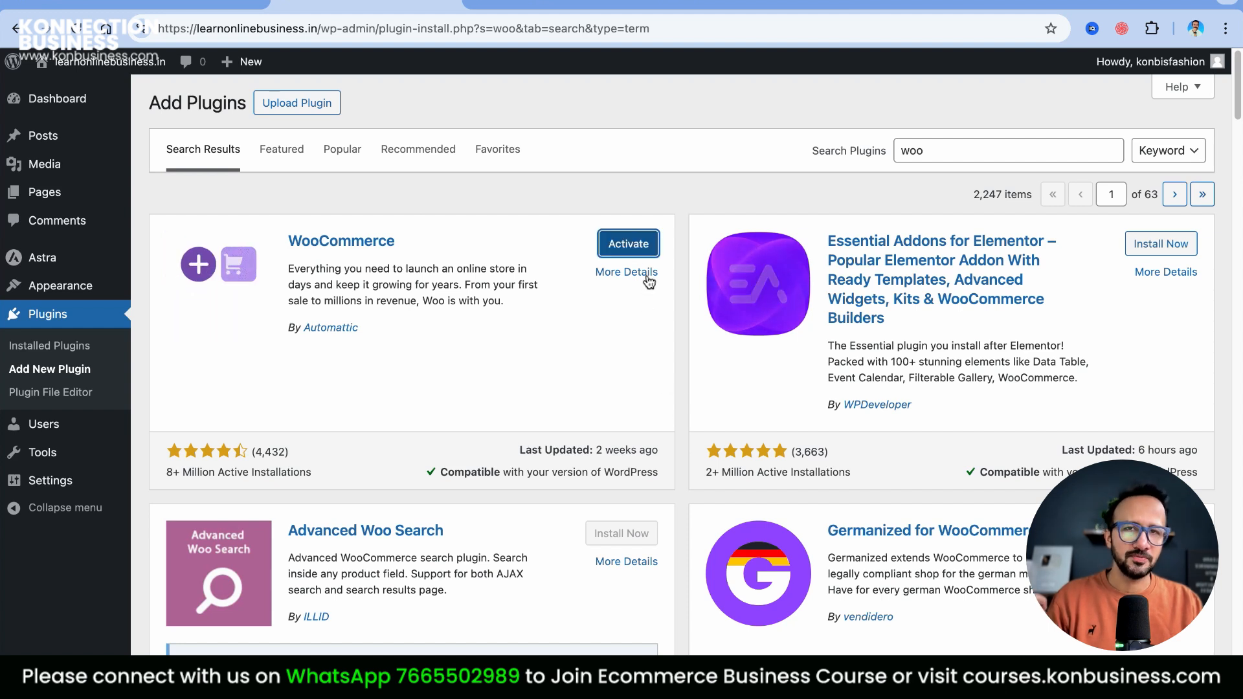
pyautogui.click(643, 249)
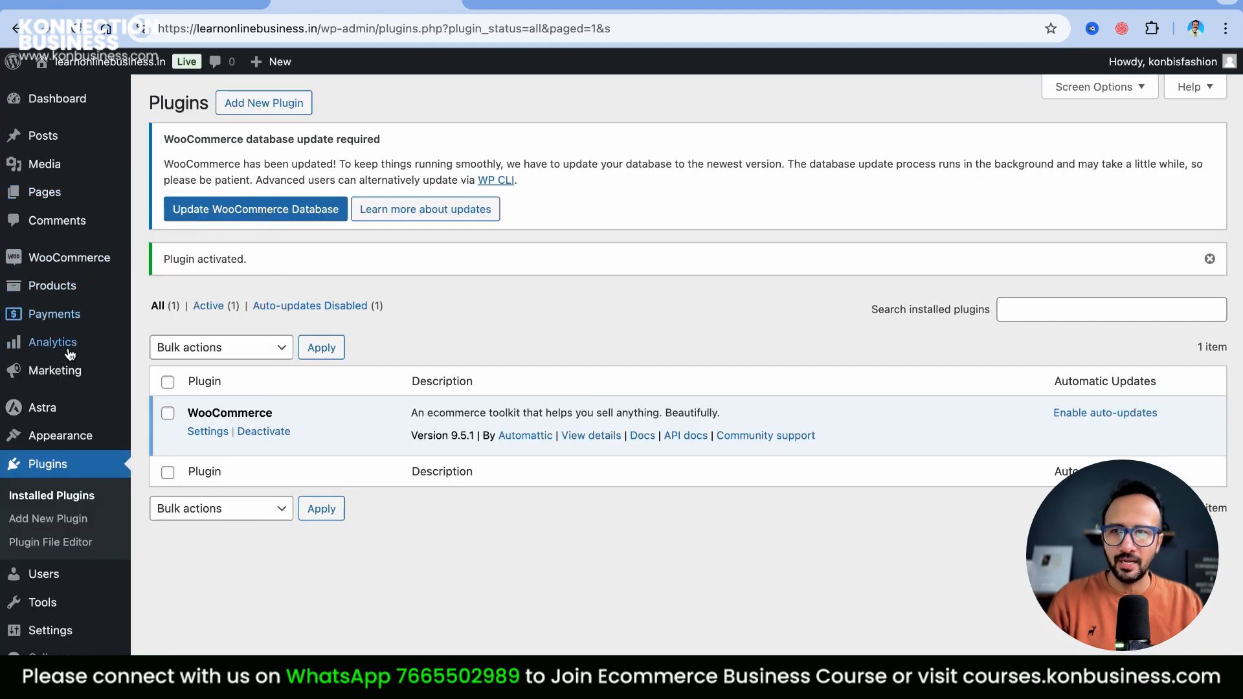
# Search installed plugins for 'lite sp', then return to Add New Plugin
pyautogui.moveTo(71, 268)
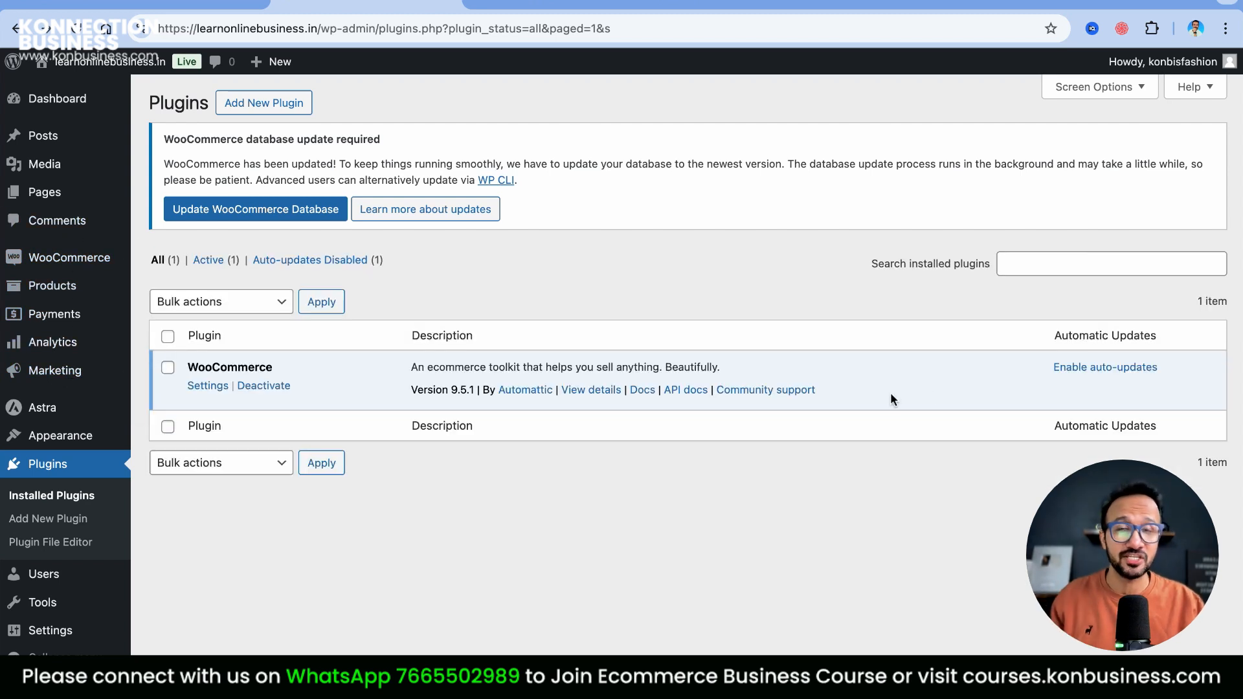
pyautogui.click(1018, 265)
pyautogui.write('lite sp')
pyautogui.click(237, 105)
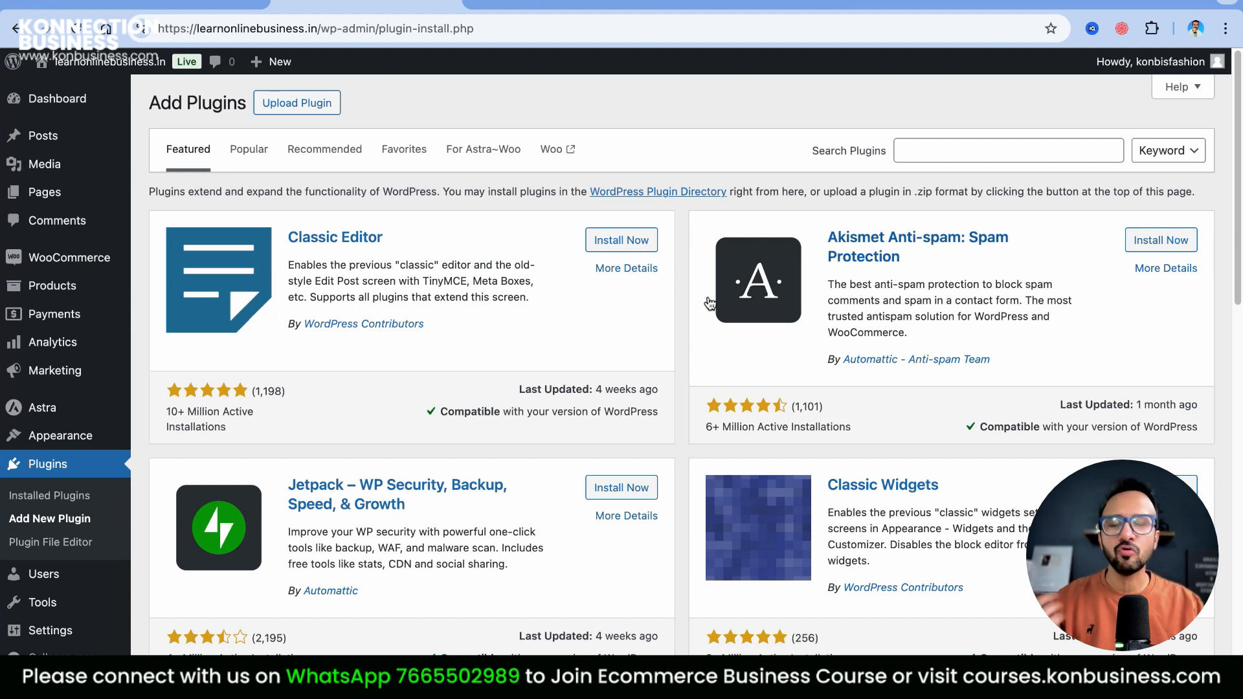
# Install LiteSpeed Cache and PDF Invoices & Packing Slips through 'ca' and 'pd' searches
pyautogui.click(938, 154)
pyautogui.write('cache')
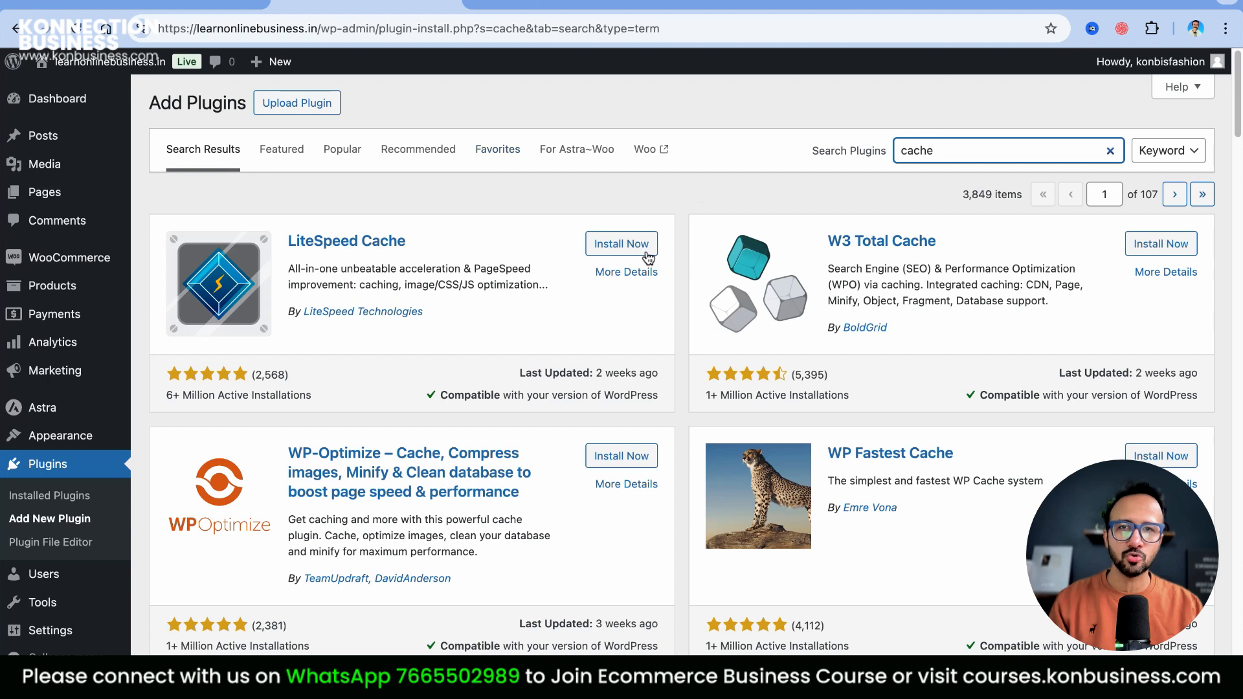
pyautogui.click(647, 246)
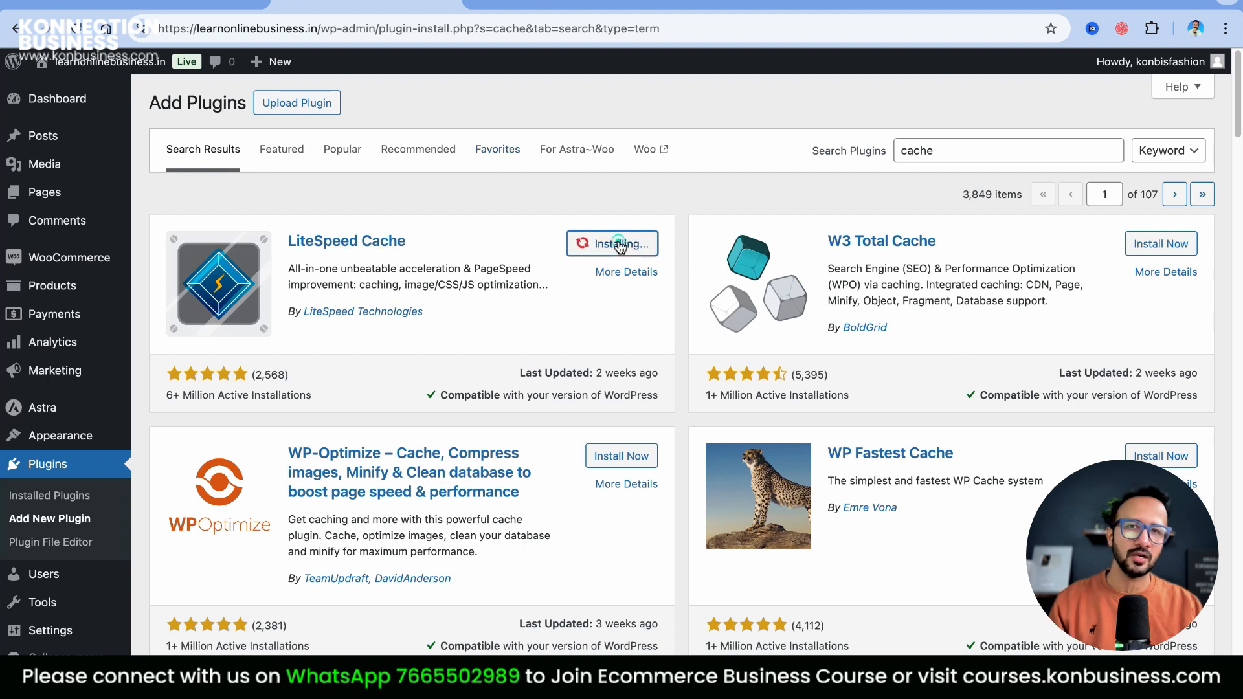
pyautogui.click(972, 148)
pyautogui.press('super+a')
pyautogui.write('pd')
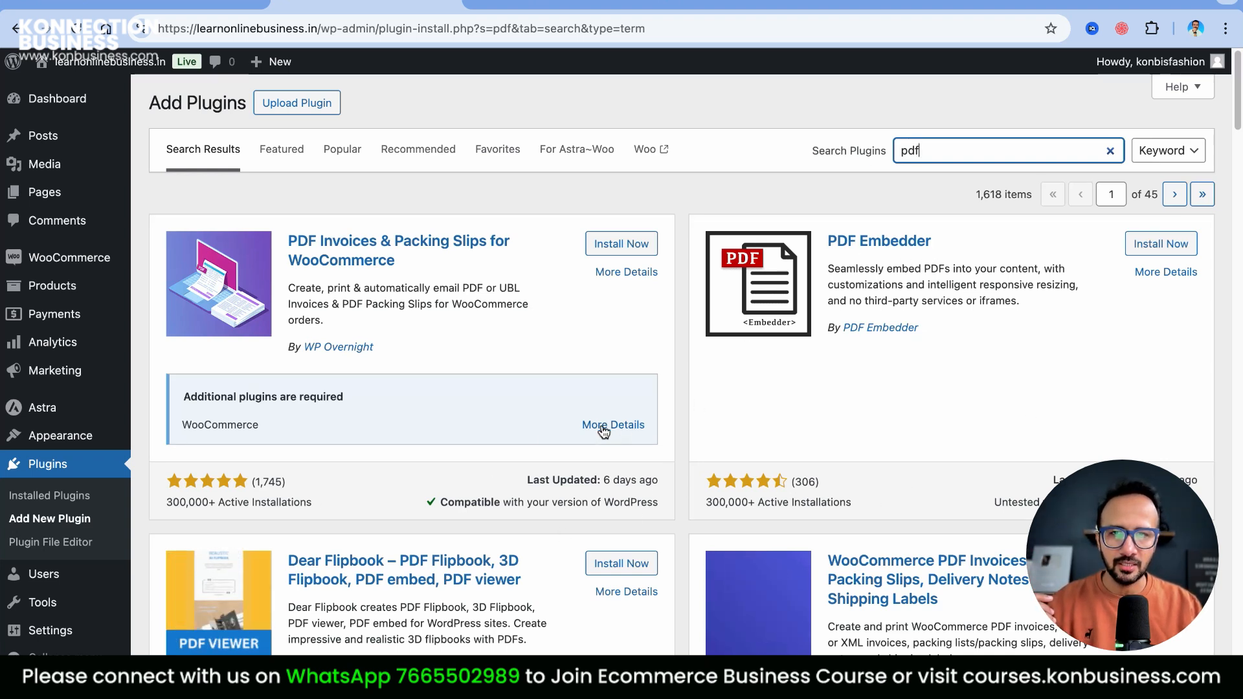
pyautogui.click(634, 246)
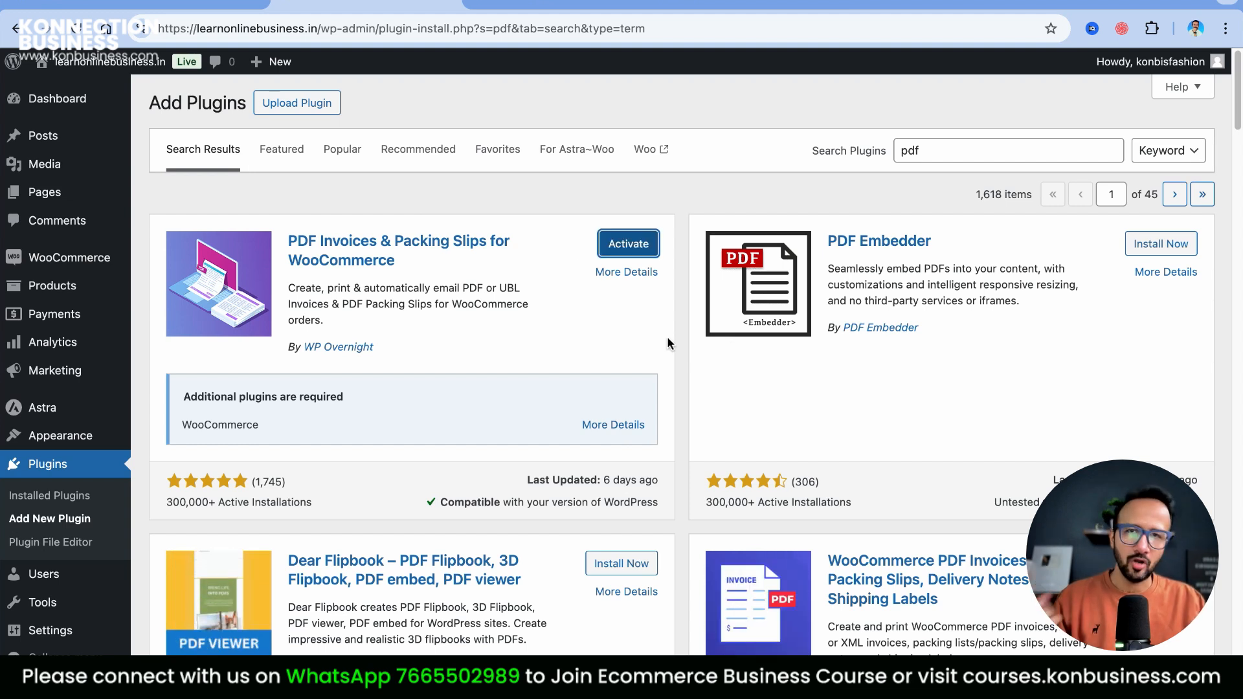
# Replace the search term with 'slider' to look up slider plugins
pyautogui.click(953, 153)
pyautogui.press('BackSpace')
pyautogui.press('BackSpace')
pyautogui.press('BackSpace')
pyautogui.write('slider')
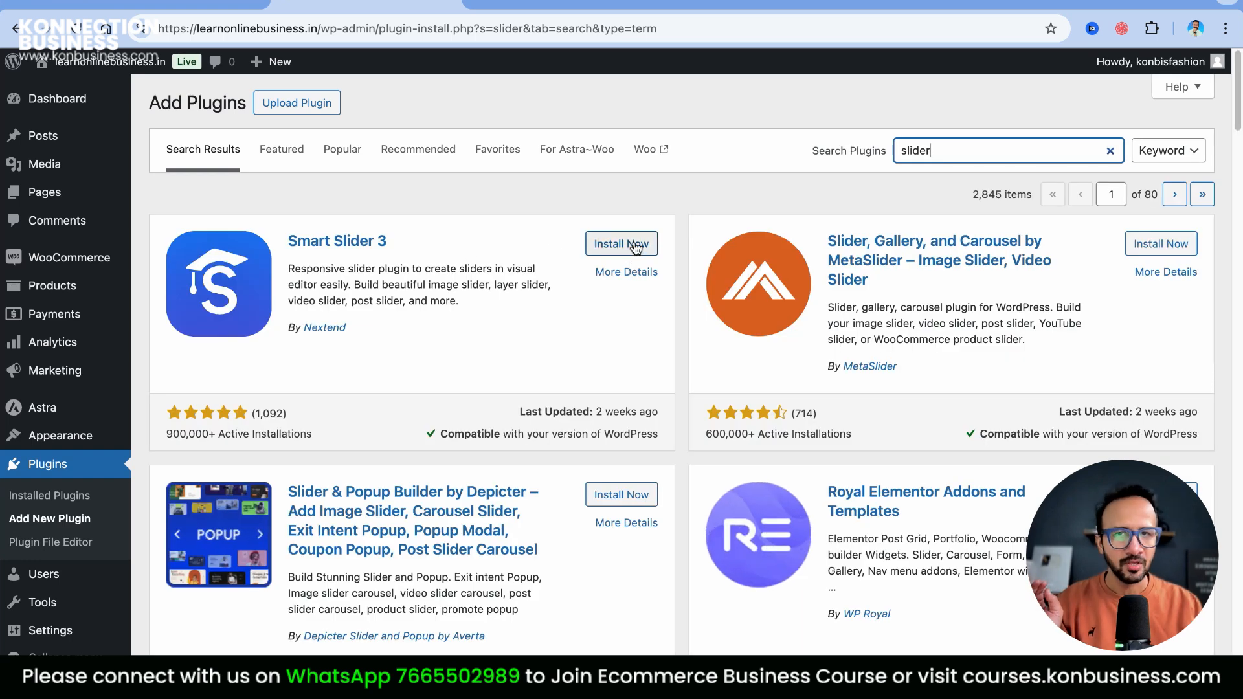
# Install Smart Slider 3, then search 'elementor' and install Elementor Website Builder
pyautogui.click(636, 244)
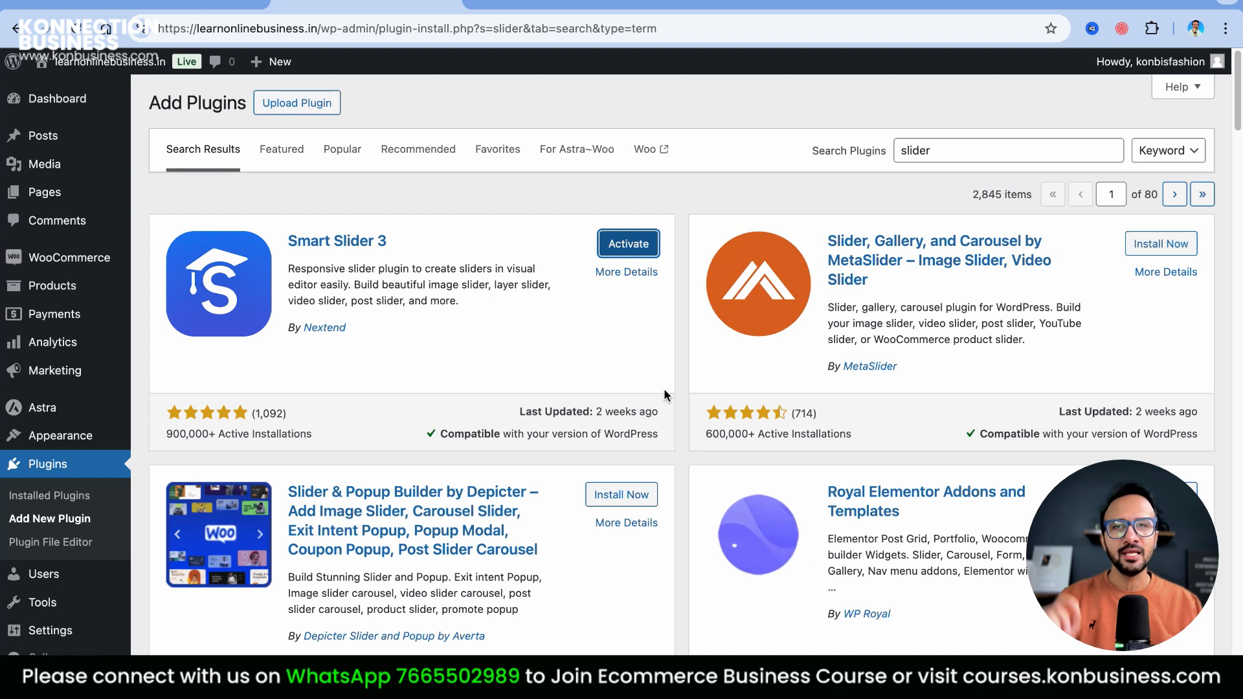
pyautogui.doubleClick(962, 155)
pyautogui.write('elementor')
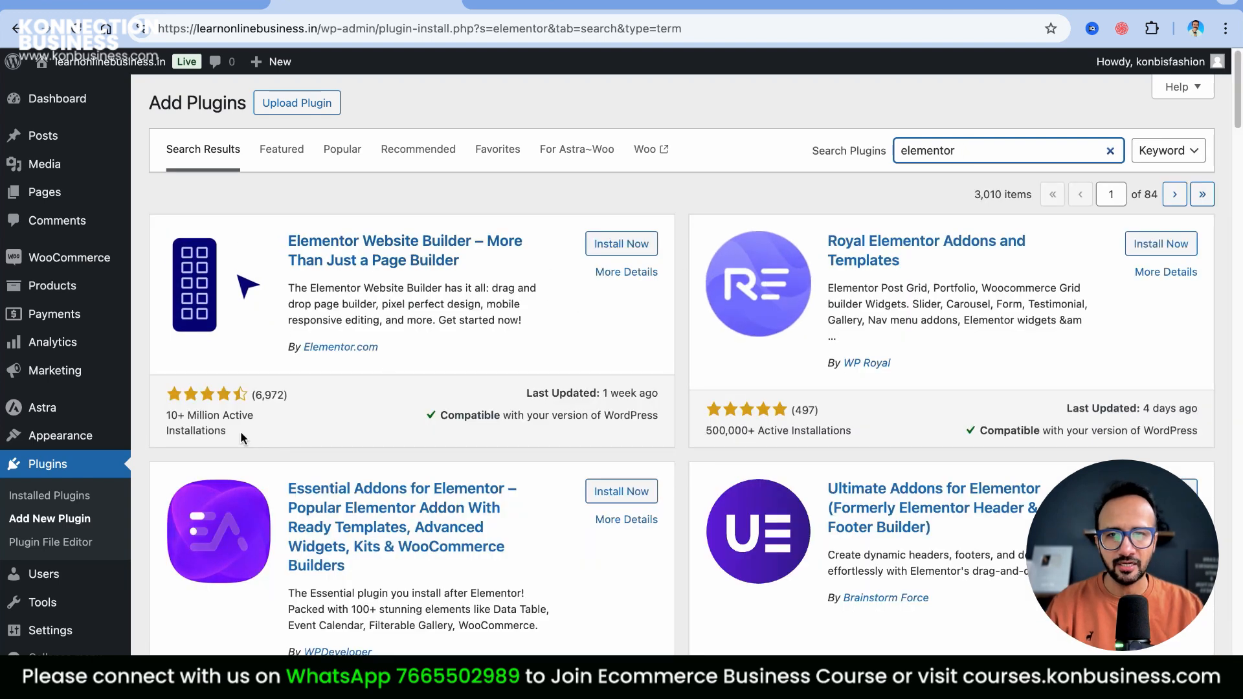
pyautogui.click(643, 251)
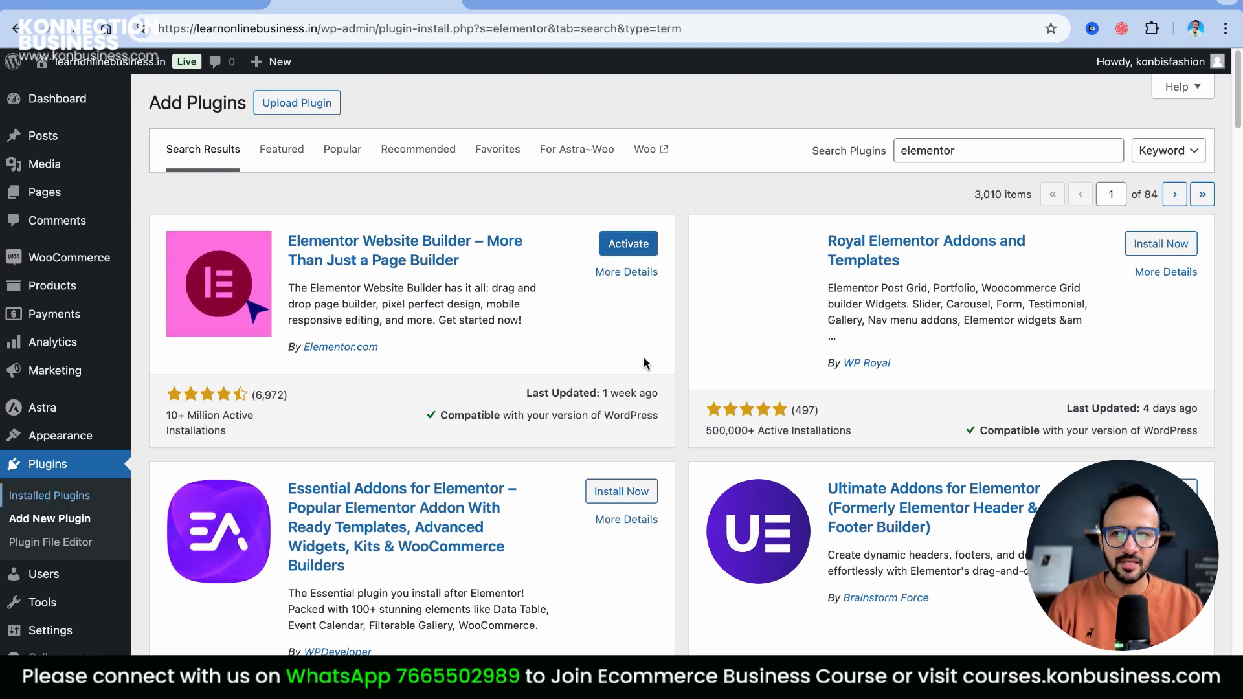
pyautogui.click(49, 495)
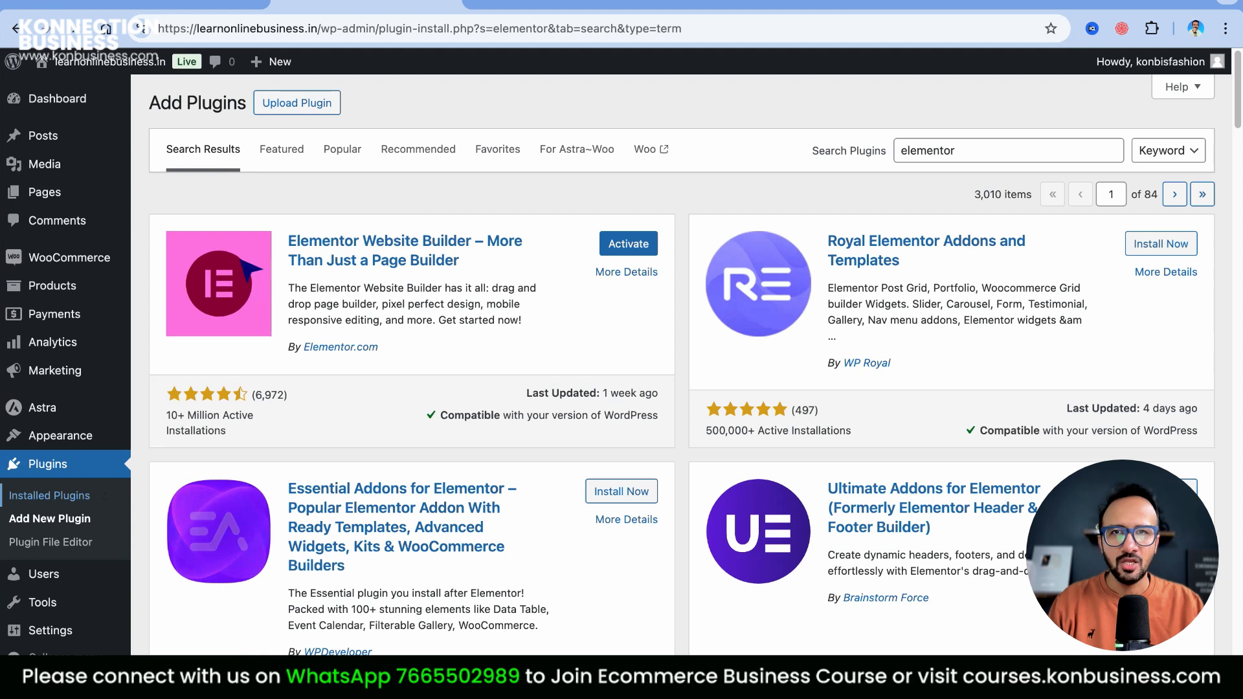
# Bulk-activate all the newly installed plugins, leaving five plugins active, including Elementor
pyautogui.scroll(-4, 577, 352)
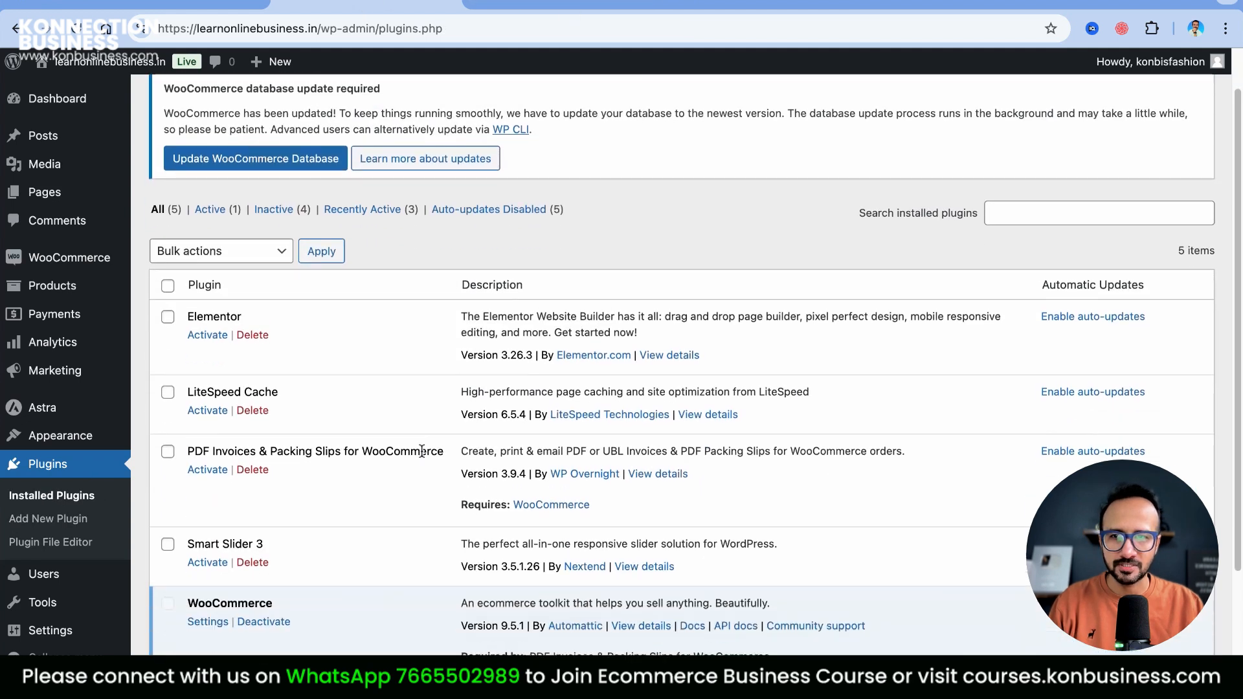
pyautogui.click(168, 216)
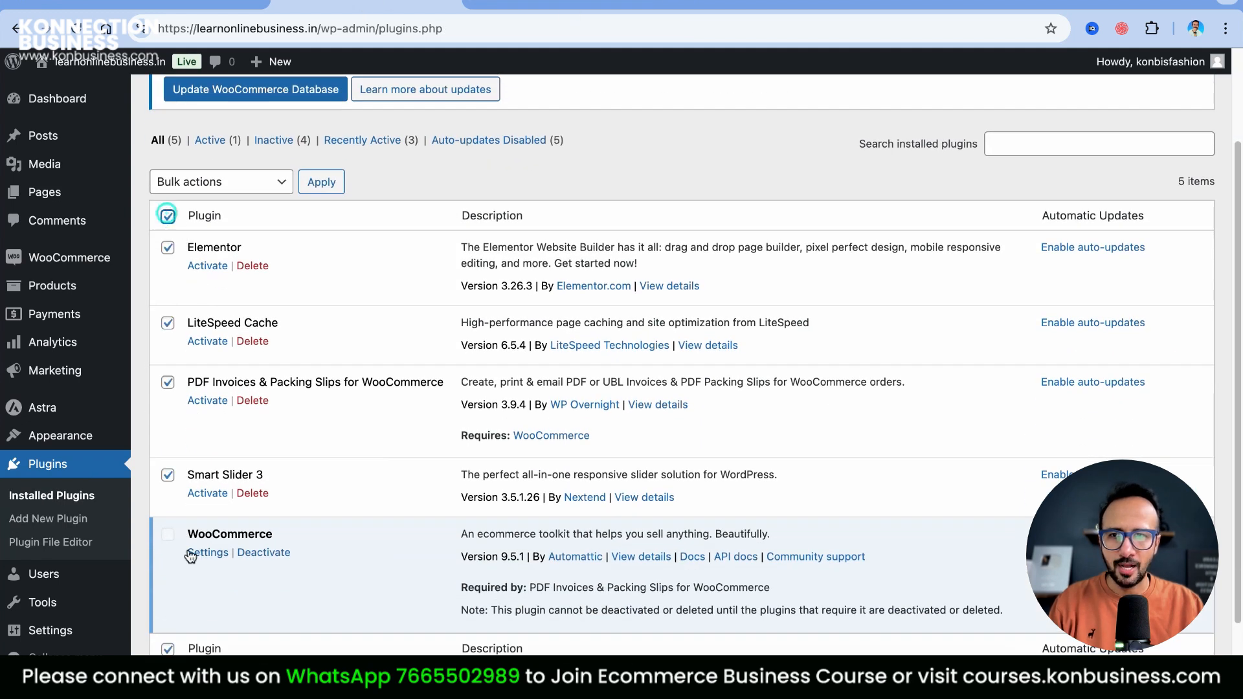
pyautogui.click(228, 182)
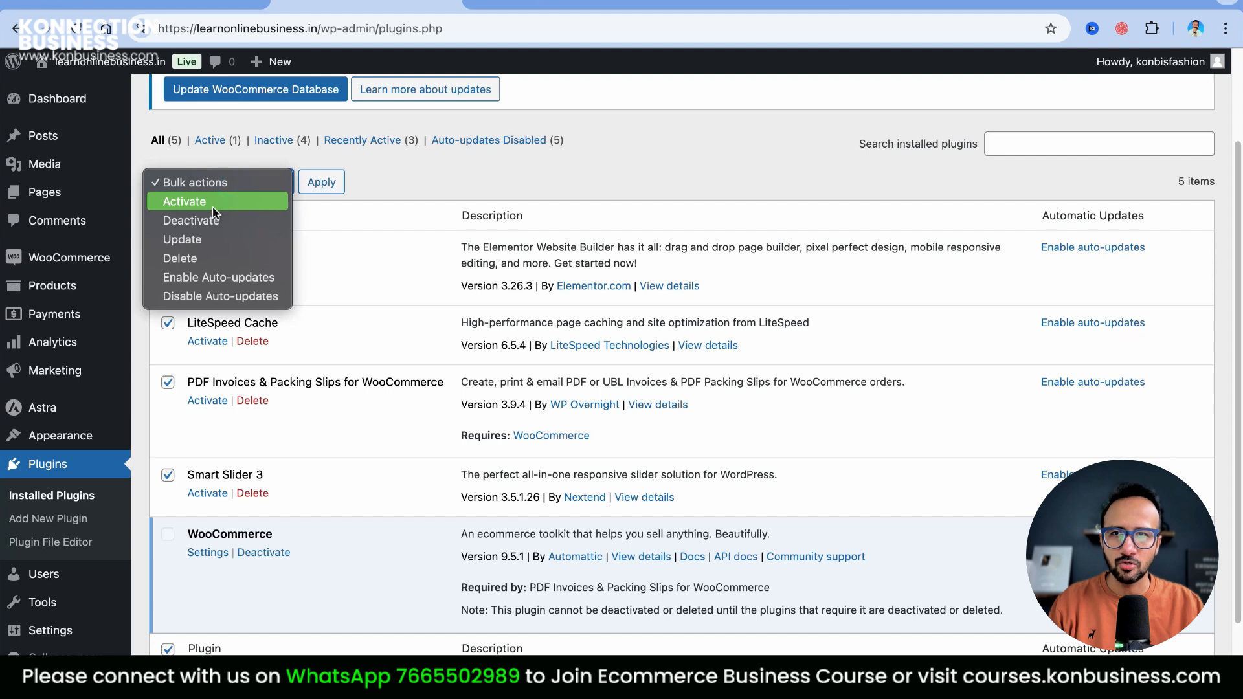
pyautogui.click(218, 202)
pyautogui.click(316, 184)
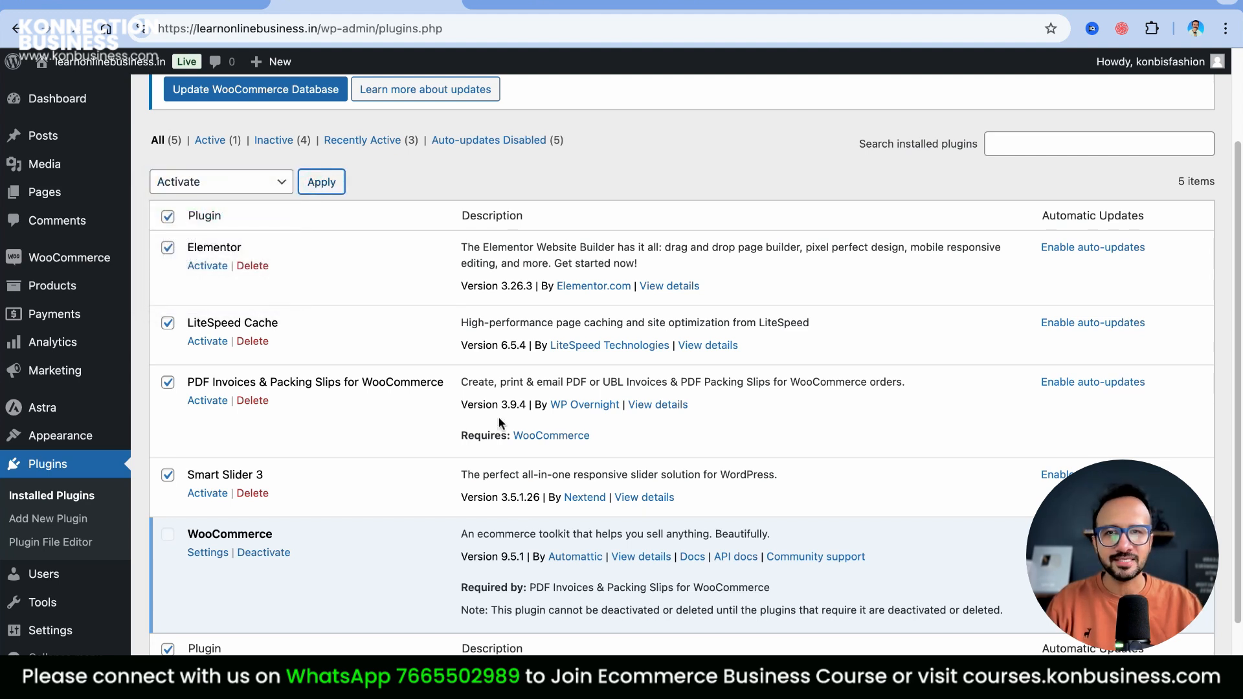
pyautogui.scroll(4, 759, 460)
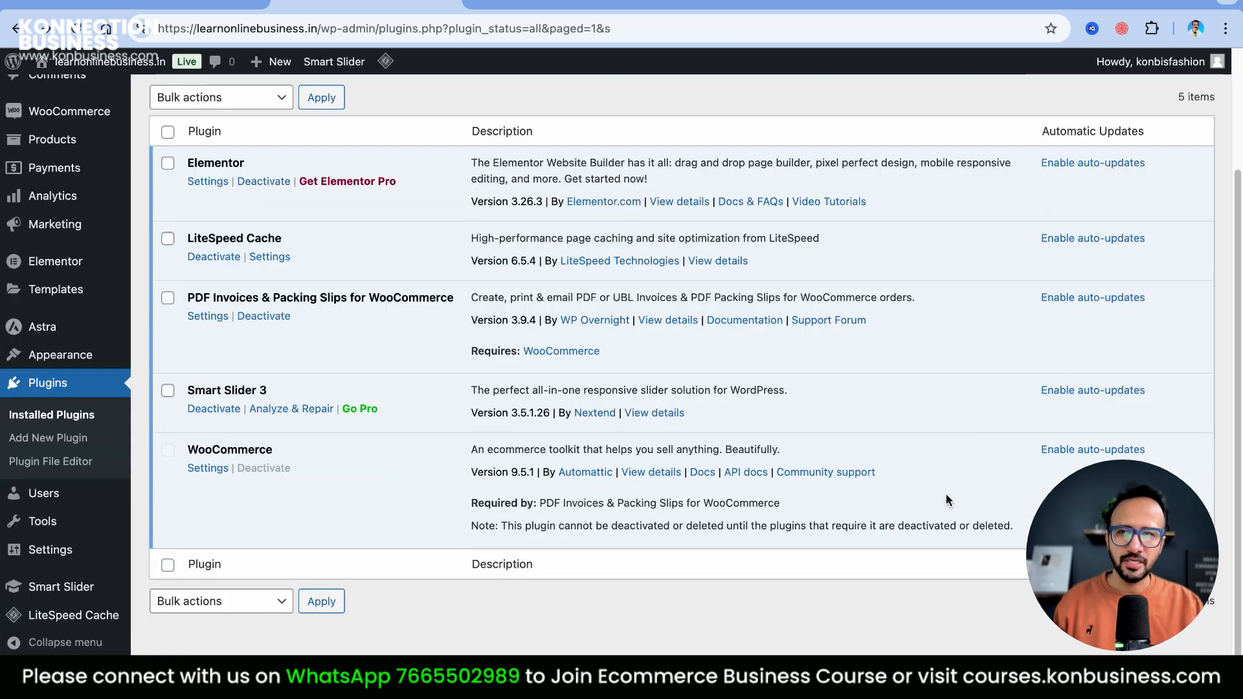
pyautogui.scroll(4, 945, 492)
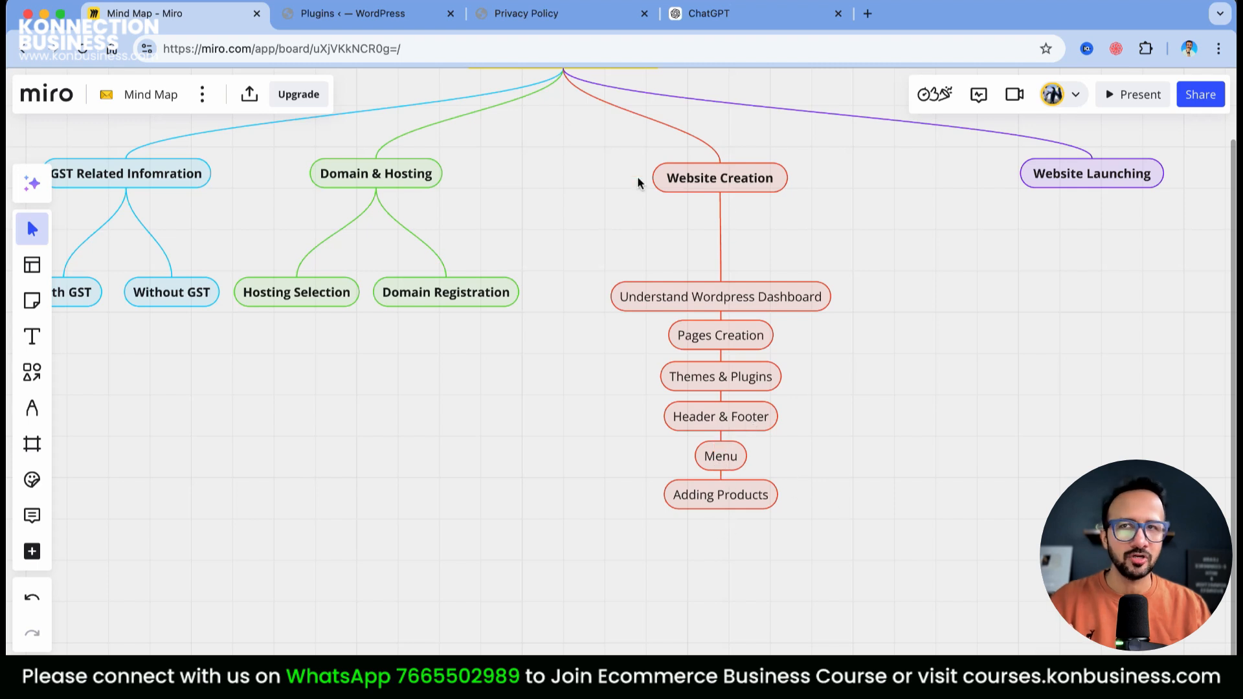
# Go from the Miro mind map back to the WordPress Plugins tab
pyautogui.click(383, 26)
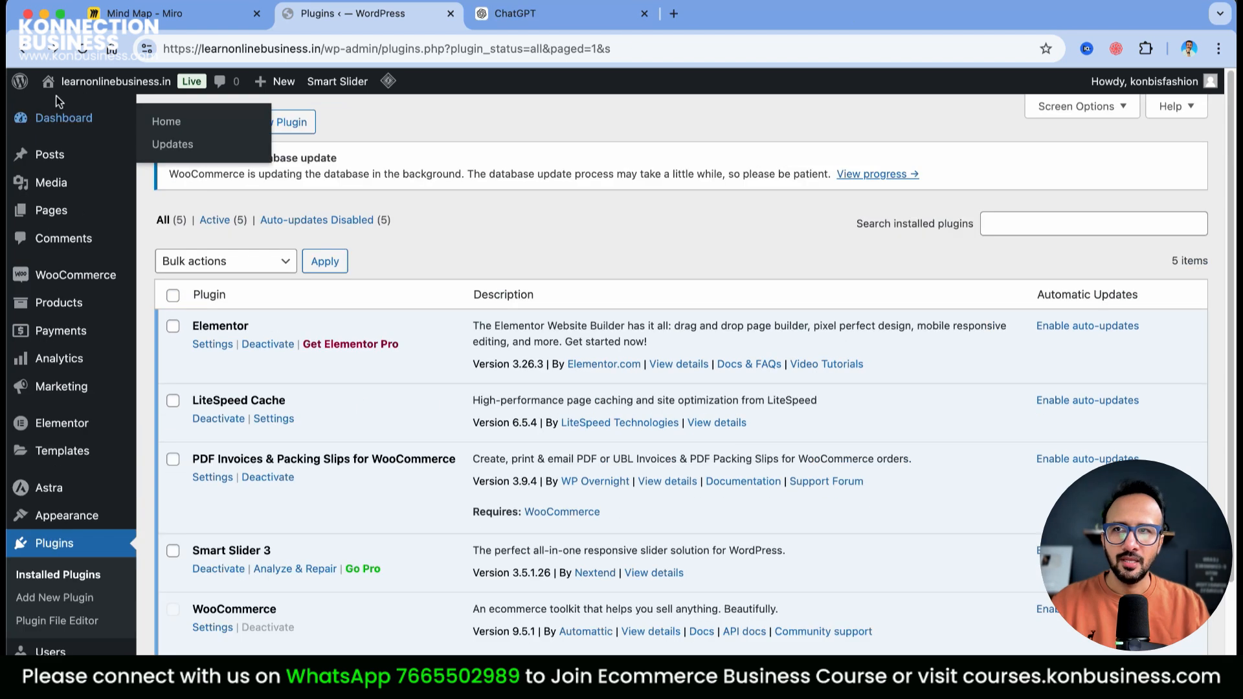
# Open the live learnonlinebusiness.in site in a new tab and switch to it
pyautogui.moveTo(77, 84)
pyautogui.rightClick(77, 115)
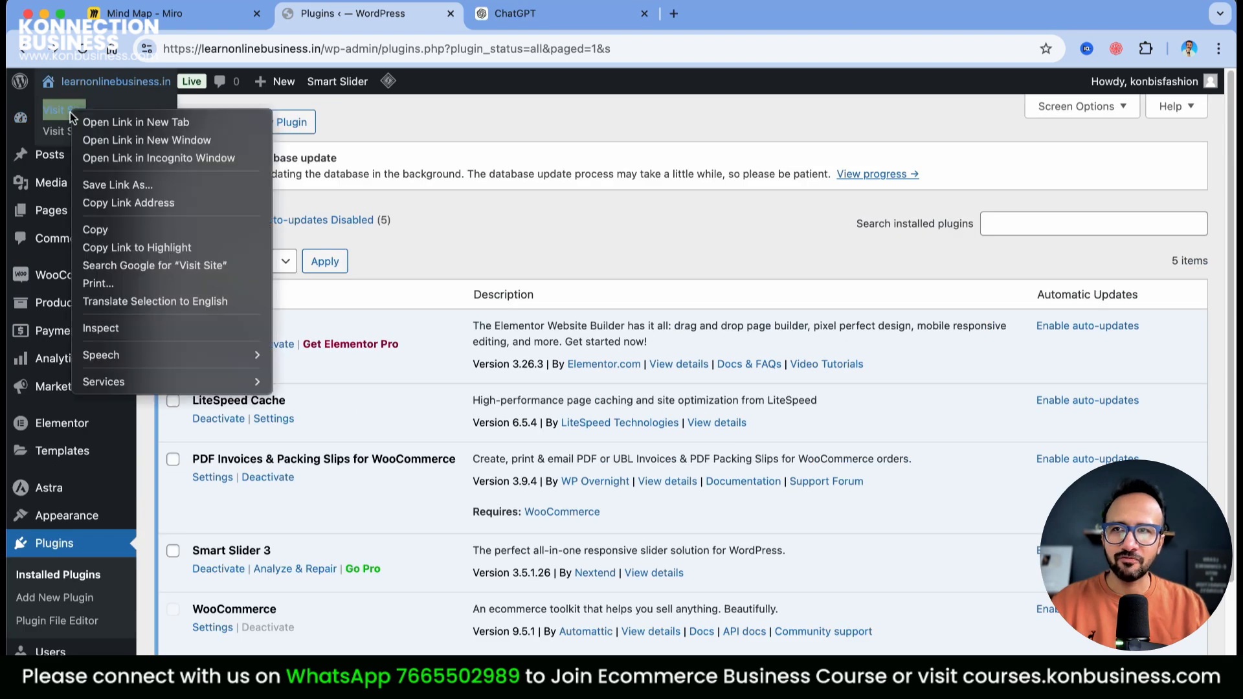
pyautogui.click(110, 120)
pyautogui.click(519, 21)
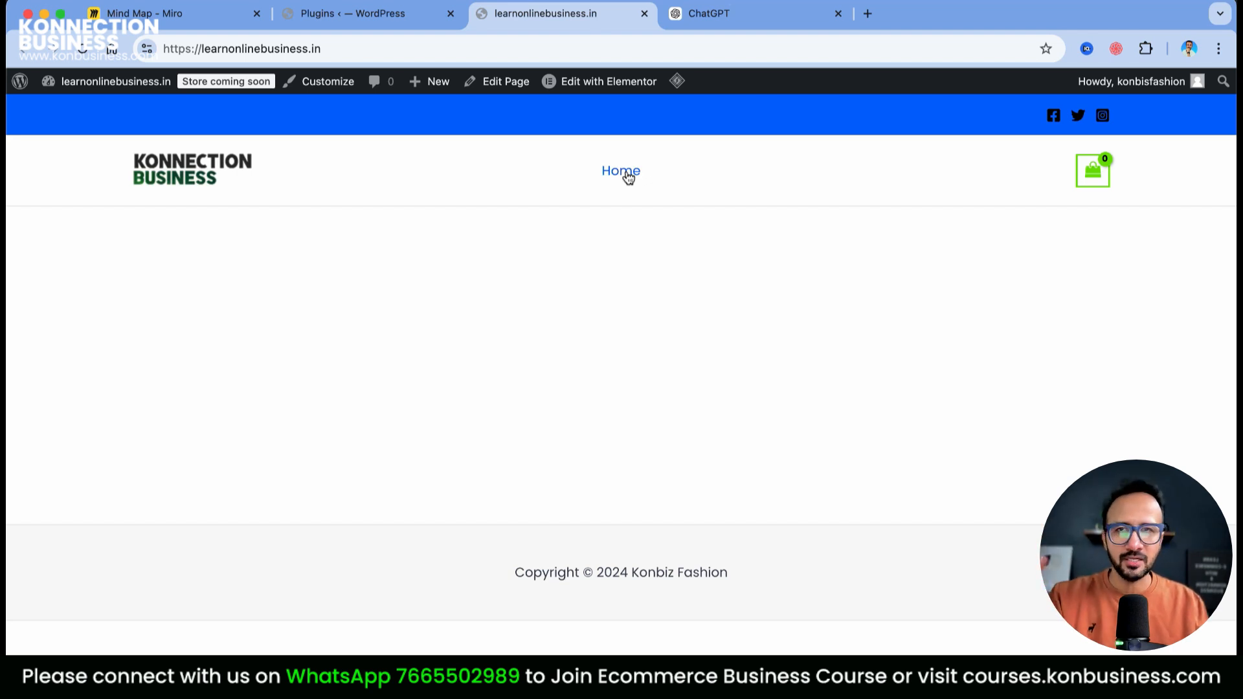
# Open the Astra theme Customizer for the site
pyautogui.click(332, 86)
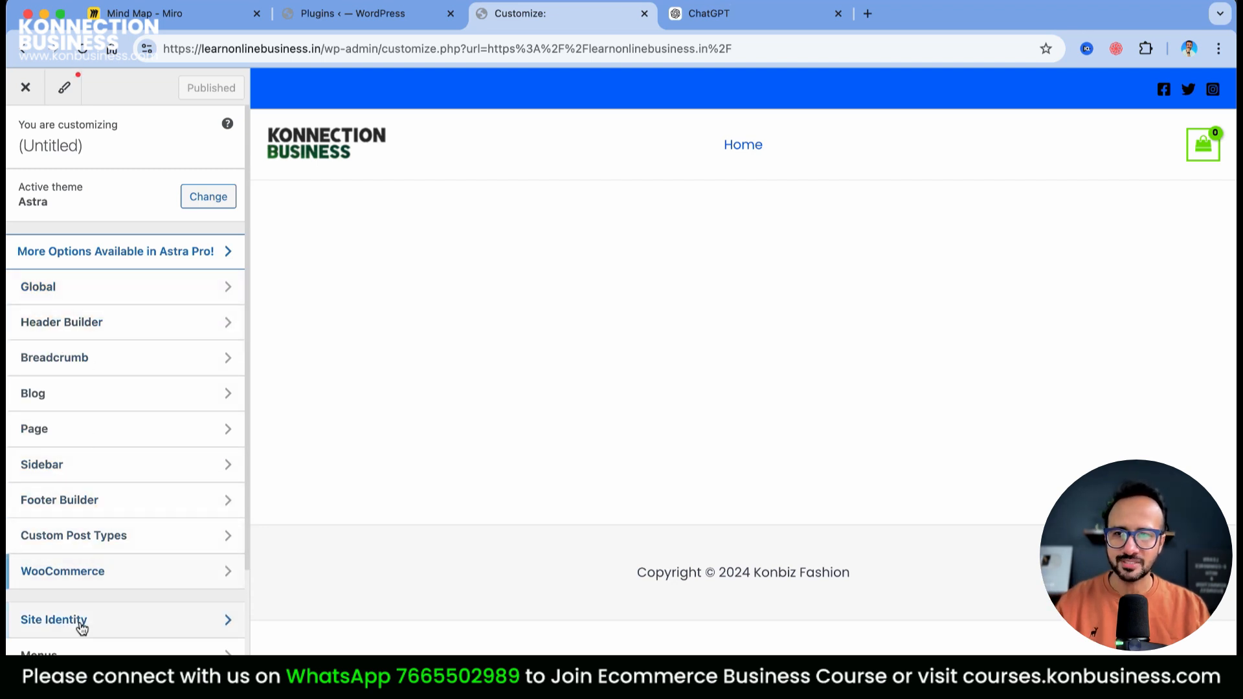
pyautogui.scroll(-2, 82, 626)
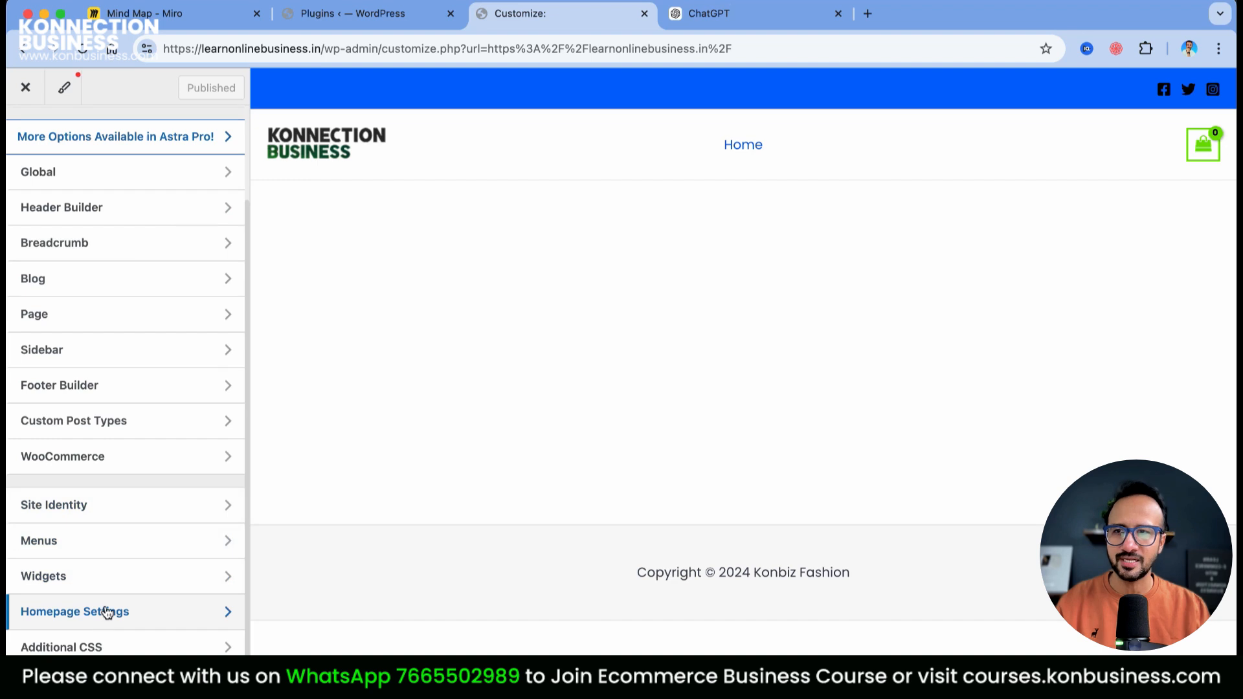
pyautogui.scroll(2, 91, 457)
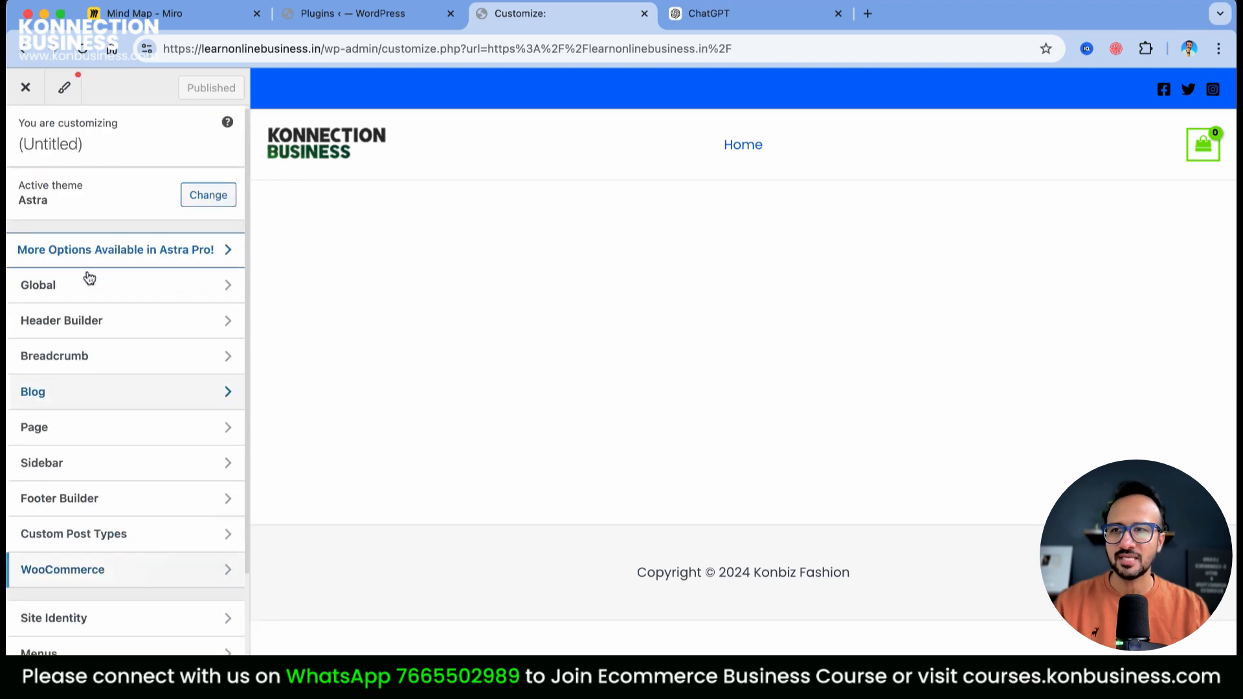
# Under Global Typography, apply the Playfair Display / Open Sans font preset
pyautogui.click(172, 287)
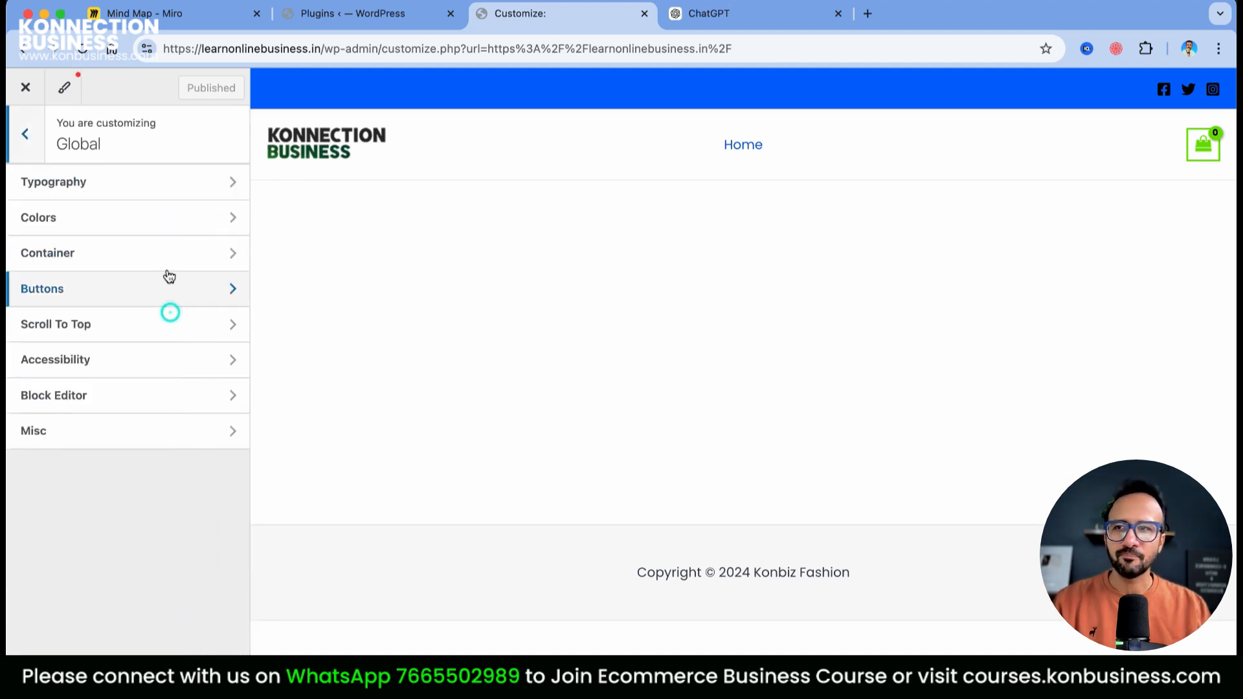
pyautogui.click(117, 180)
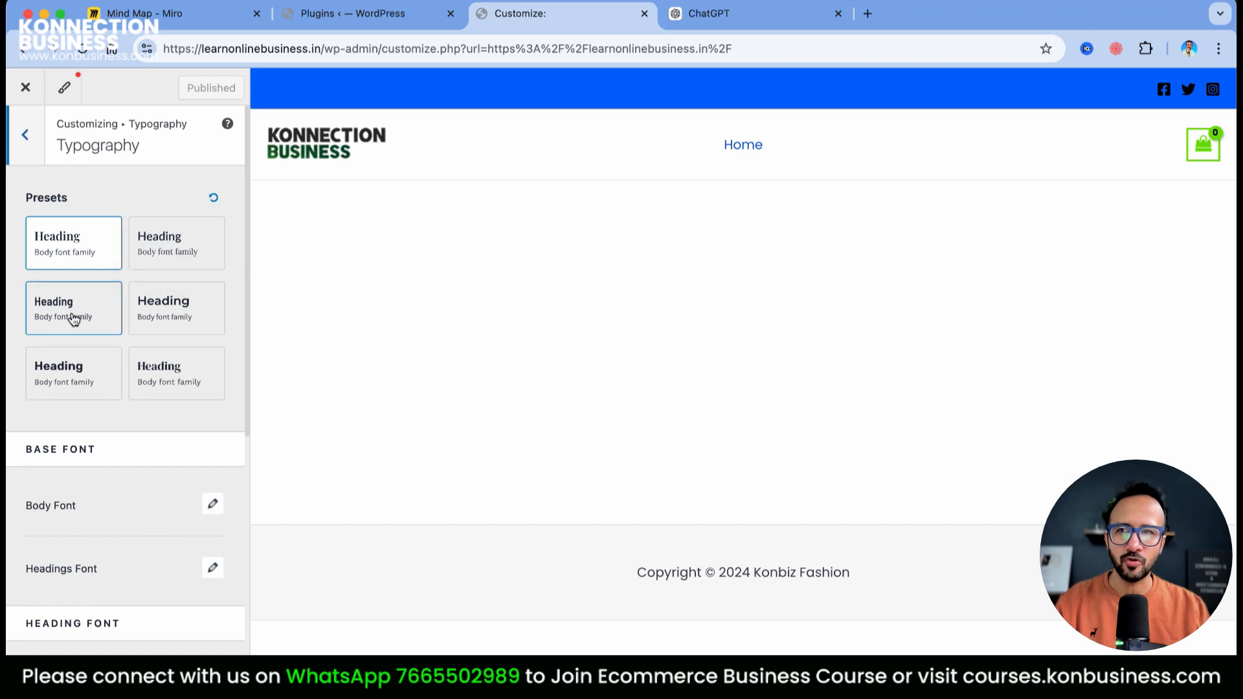
pyautogui.click(170, 390)
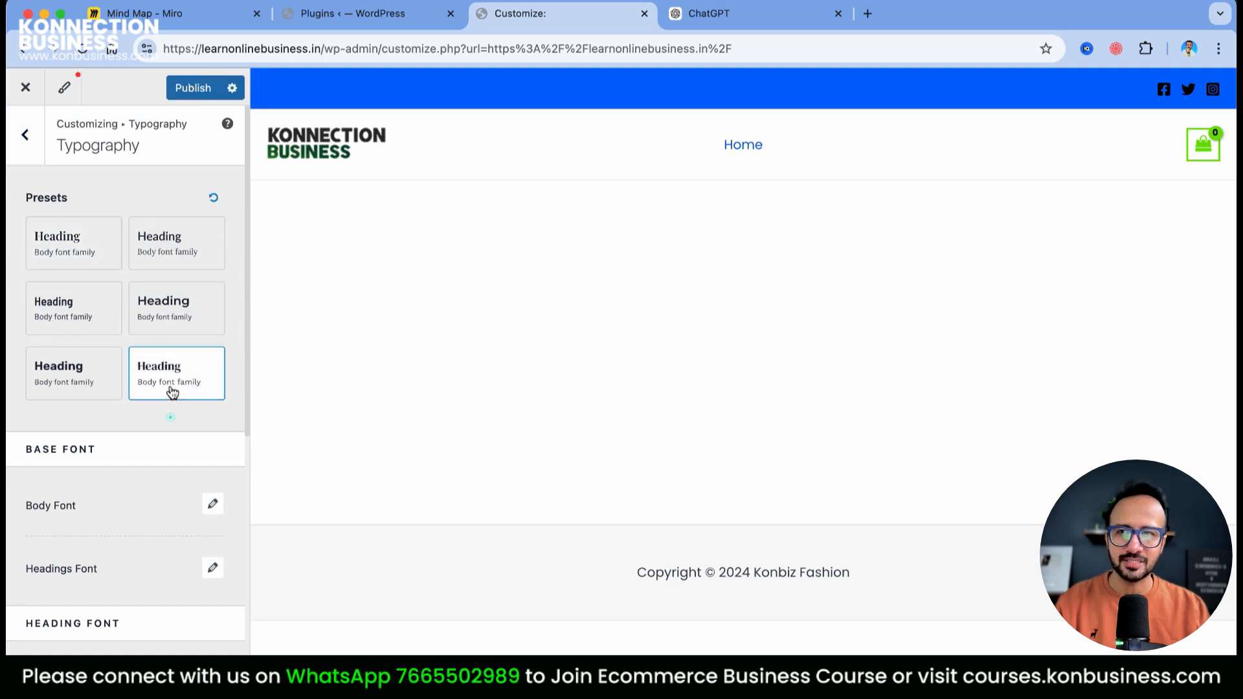
pyautogui.click(172, 317)
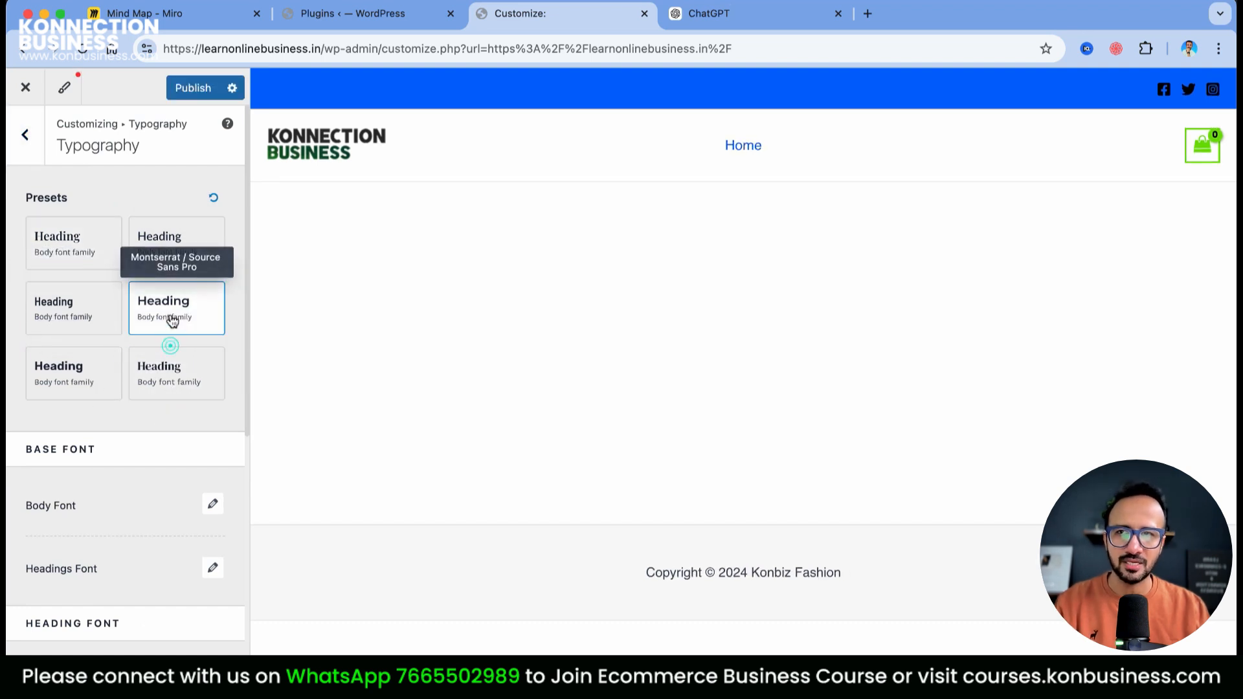
pyautogui.click(162, 237)
pyautogui.click(48, 250)
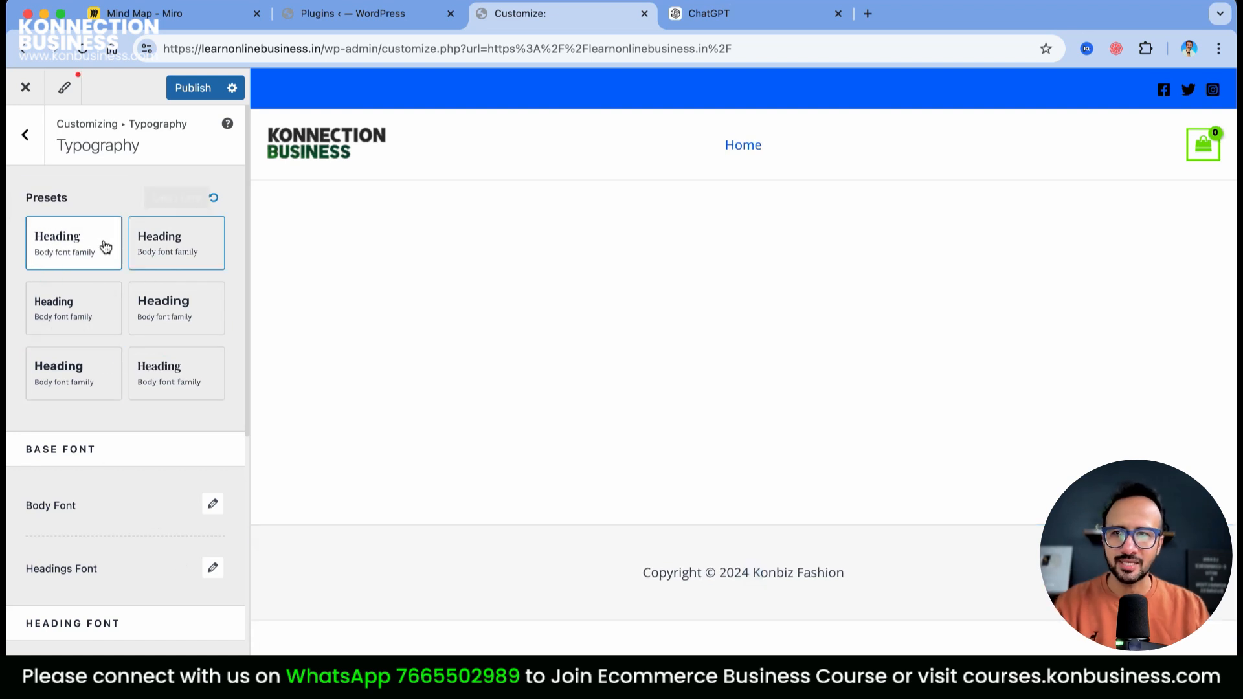
# Apply the green Style 3 global colour palette
pyautogui.click(28, 157)
pyautogui.click(56, 214)
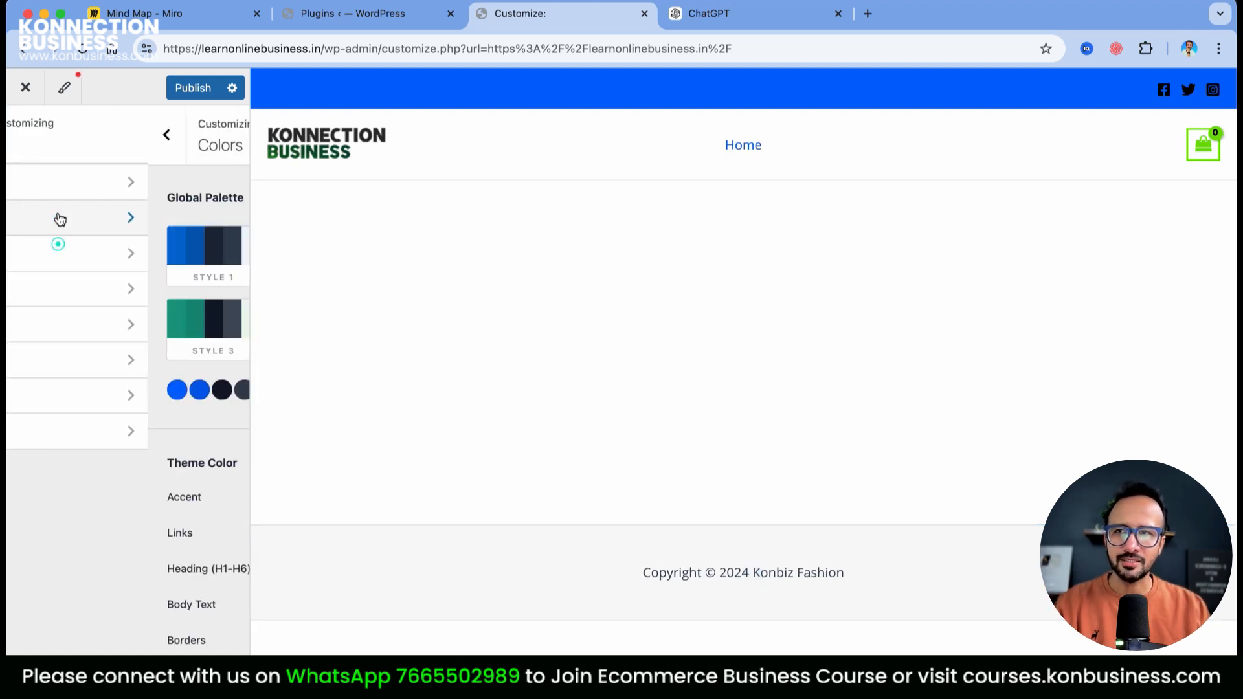
pyautogui.click(63, 334)
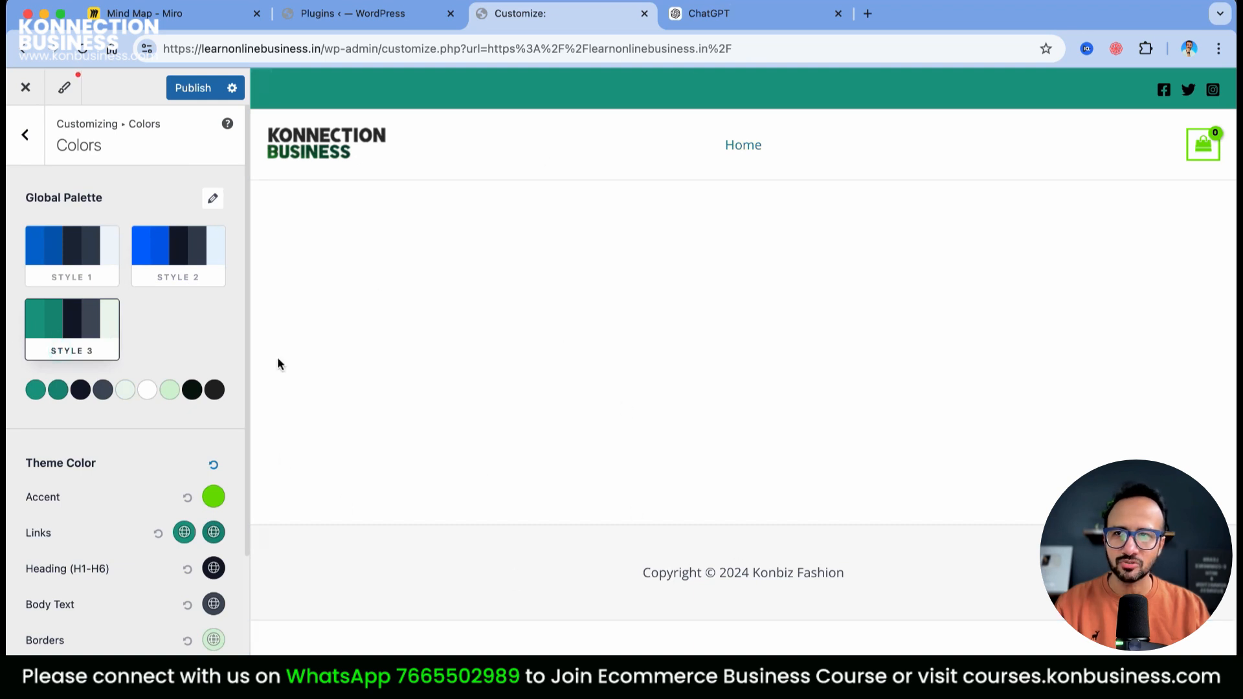
pyautogui.click(68, 241)
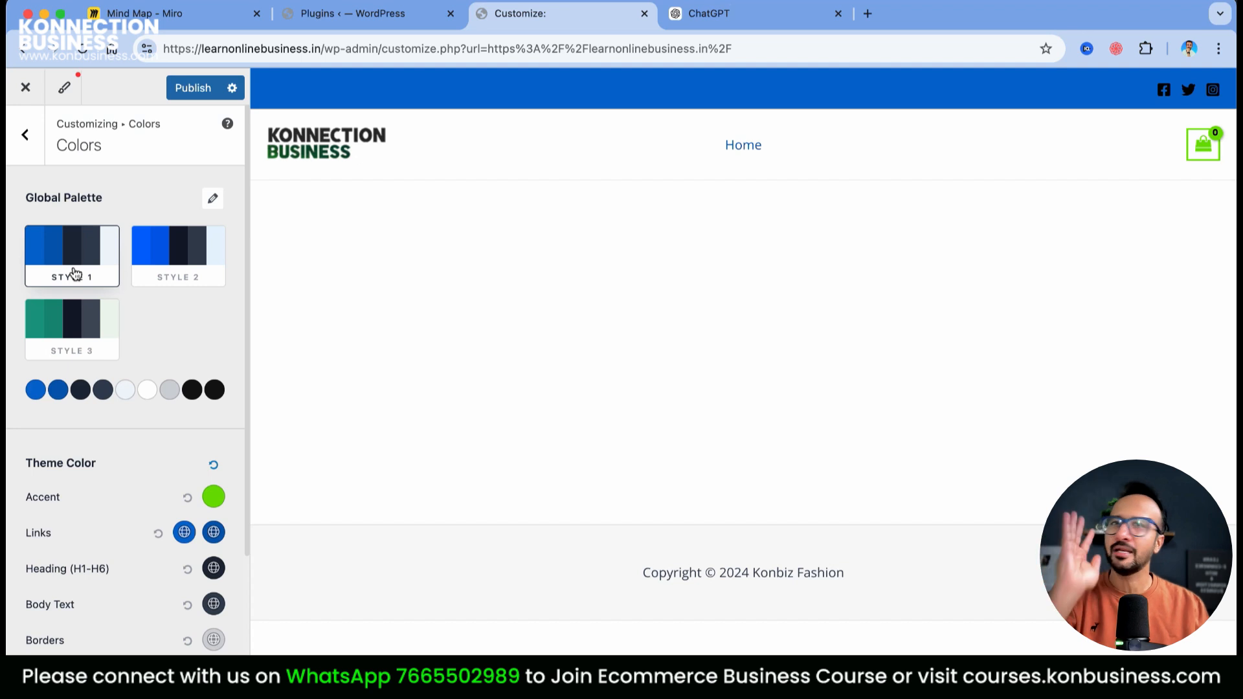
pyautogui.click(89, 332)
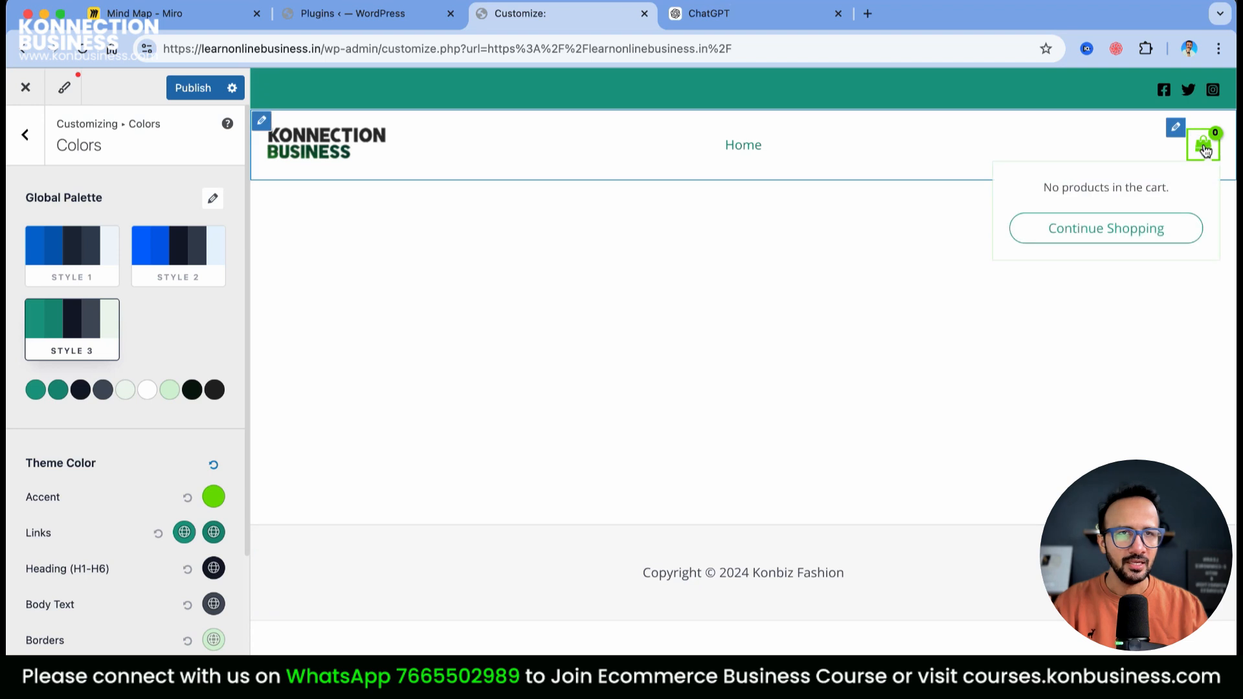
# Set the accent colour to a teal-green shade from the palette
pyautogui.click(214, 496)
pyautogui.moveTo(172, 605); pyautogui.dragTo(240, 615)
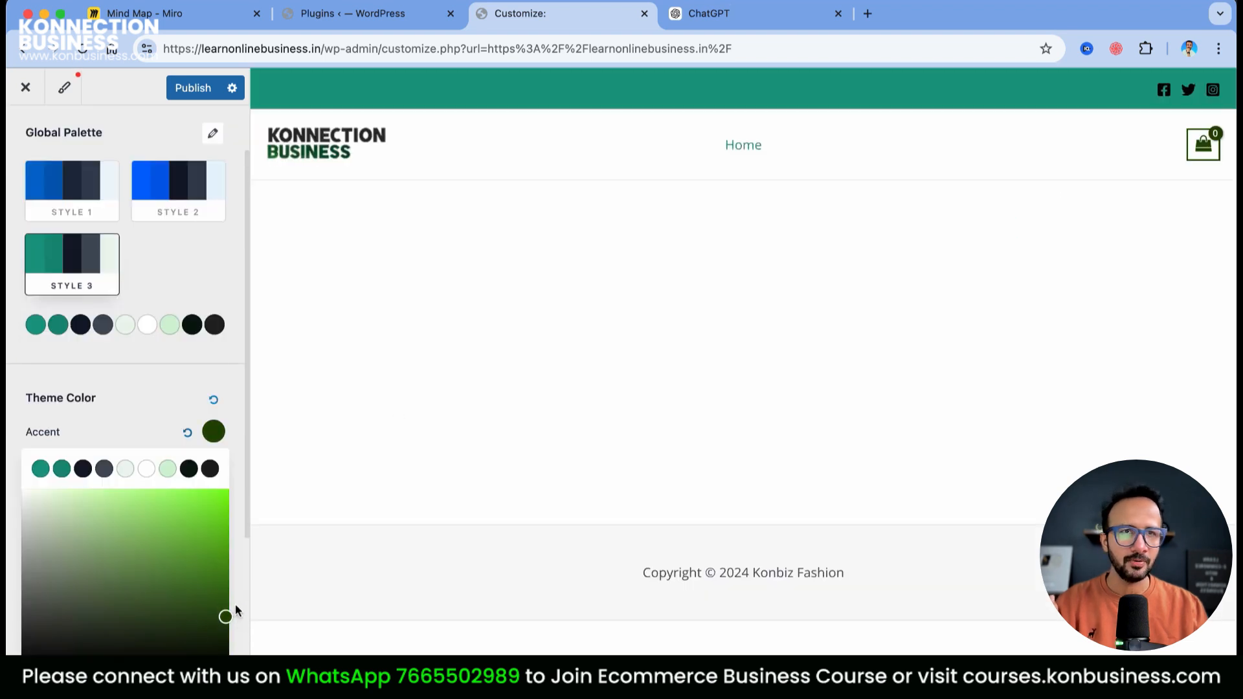
pyautogui.moveTo(209, 573); pyautogui.dragTo(8, 471)
pyautogui.moveTo(217, 578); pyautogui.dragTo(275, 568)
pyautogui.click(62, 469)
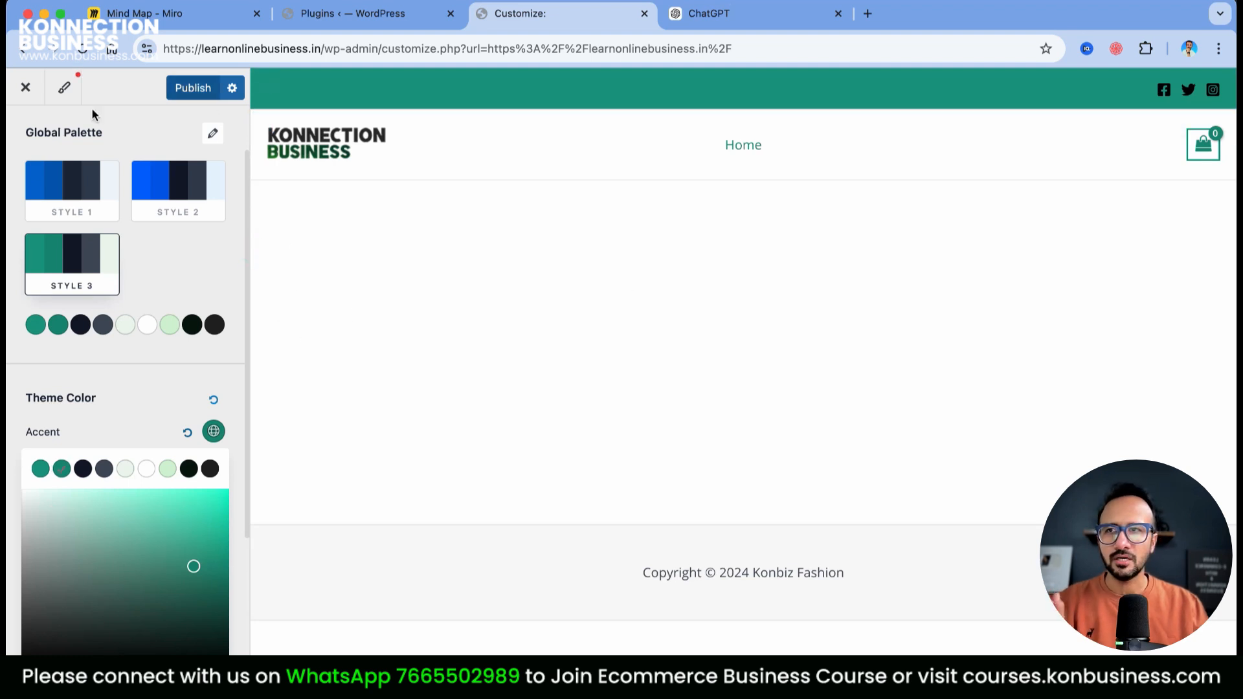
pyautogui.scroll(2, 180, 164)
# Open the global Container settings and switch to the first container layout option
pyautogui.click(26, 136)
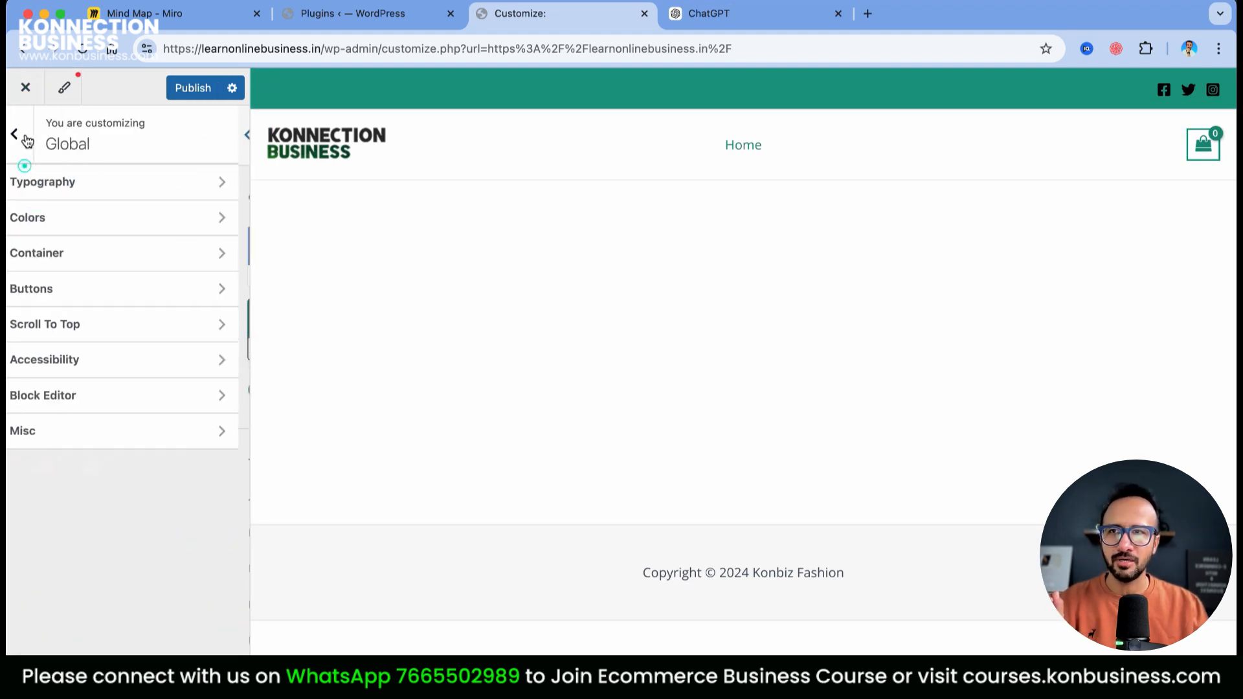
pyautogui.click(83, 252)
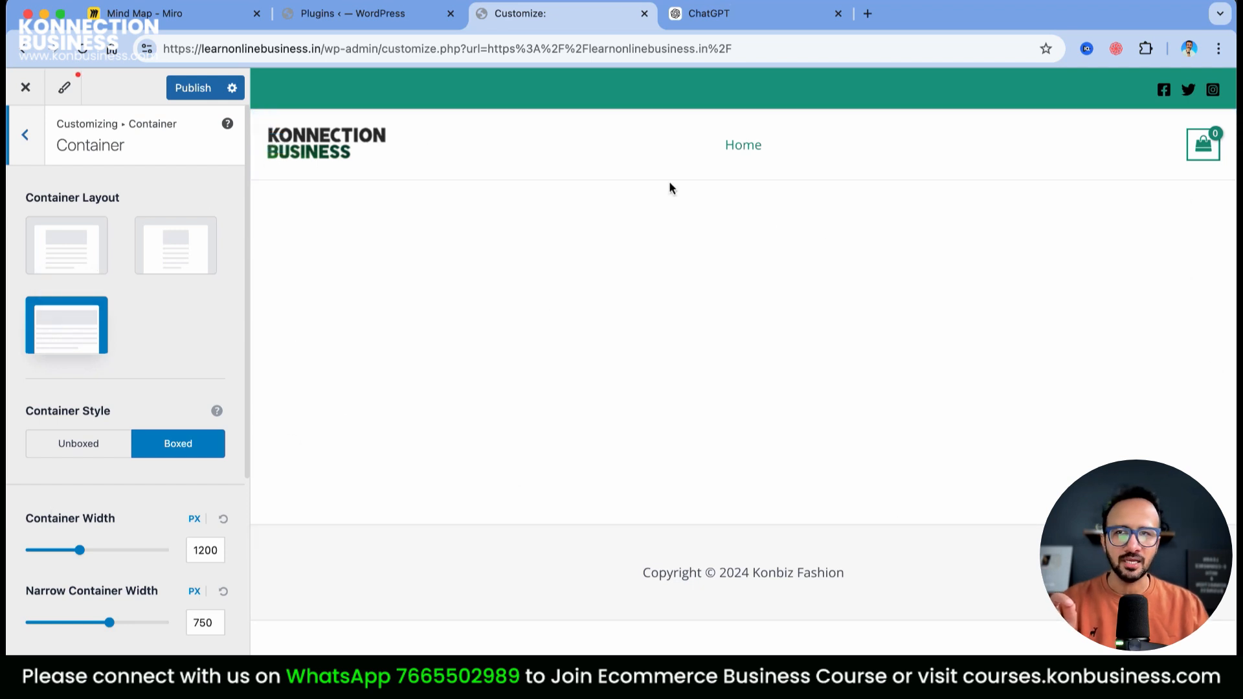
pyautogui.click(41, 241)
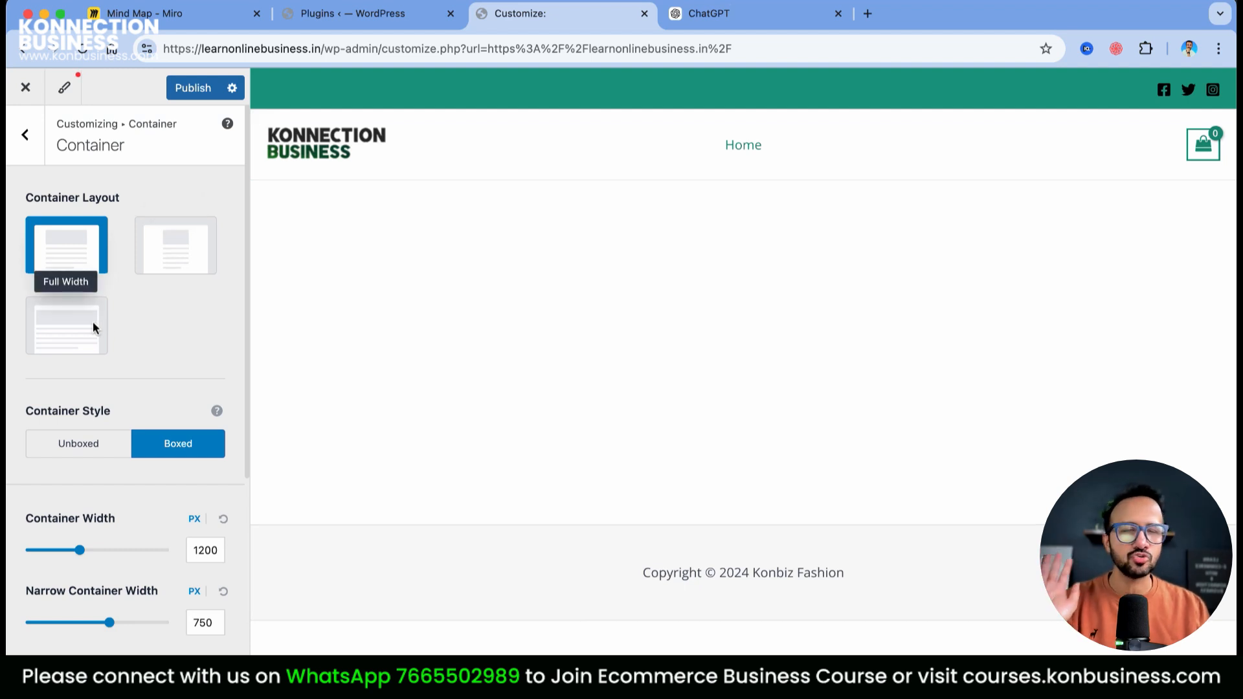
# Restore the third container layout and give primary buttons the second button preset
pyautogui.click(91, 349)
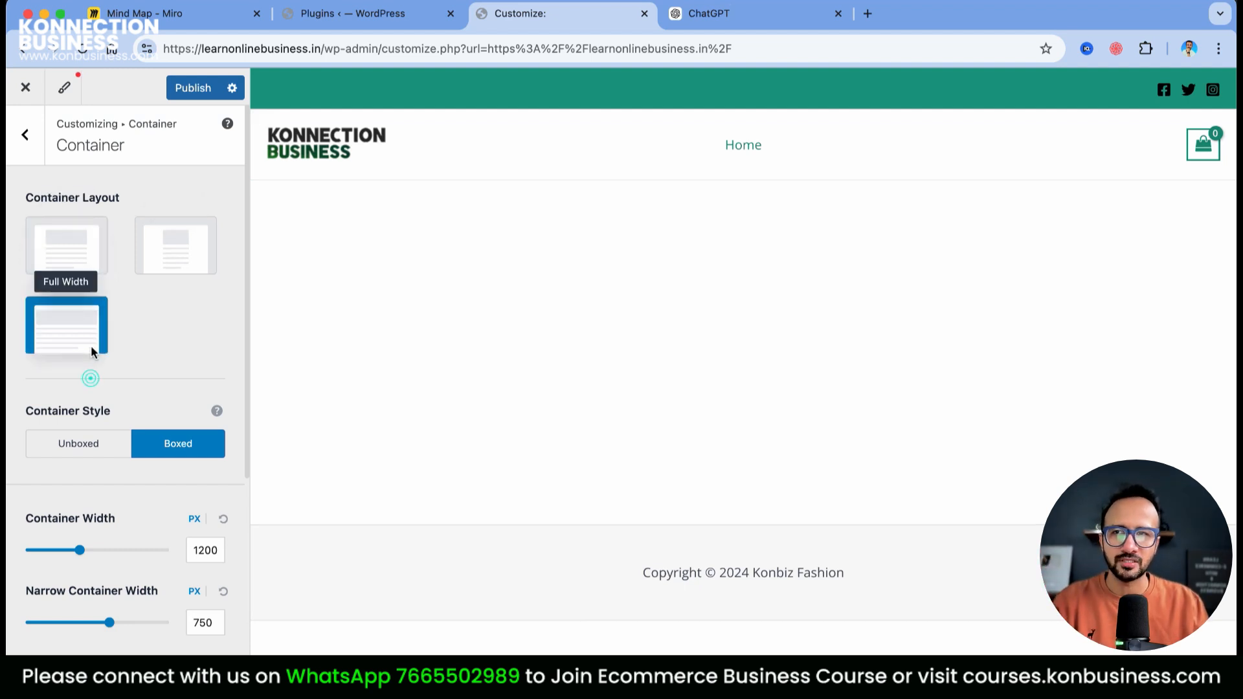
pyautogui.click(25, 135)
pyautogui.click(86, 289)
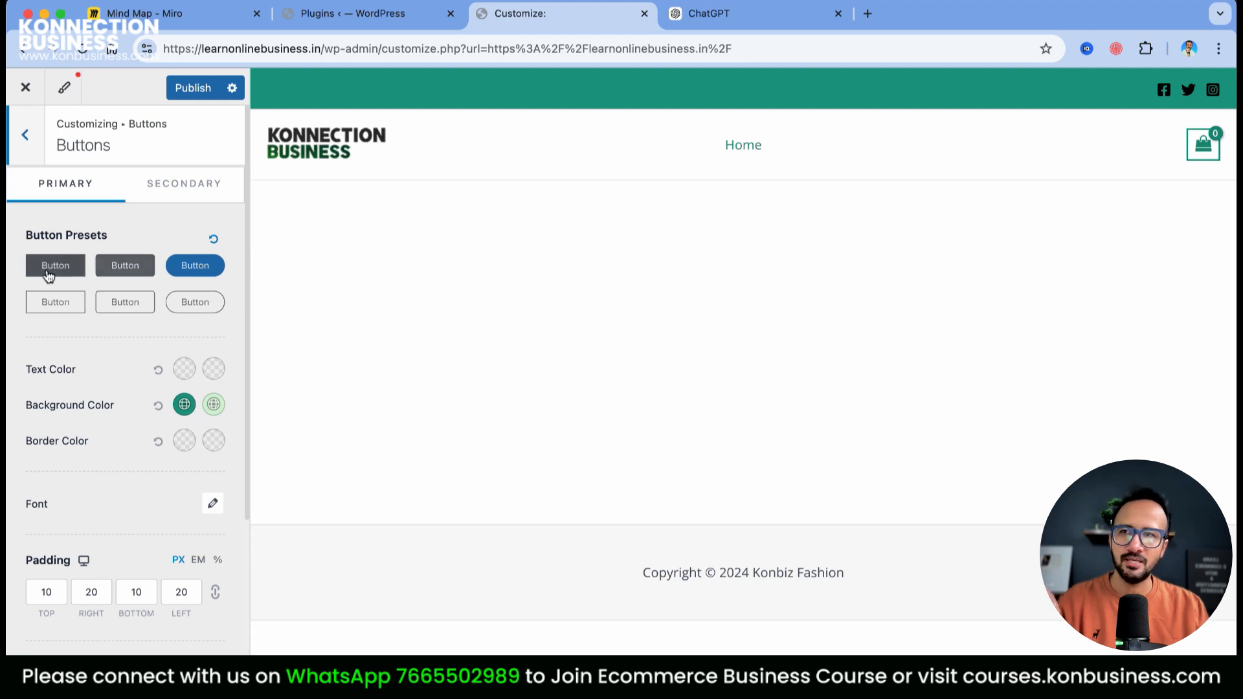
pyautogui.click(123, 275)
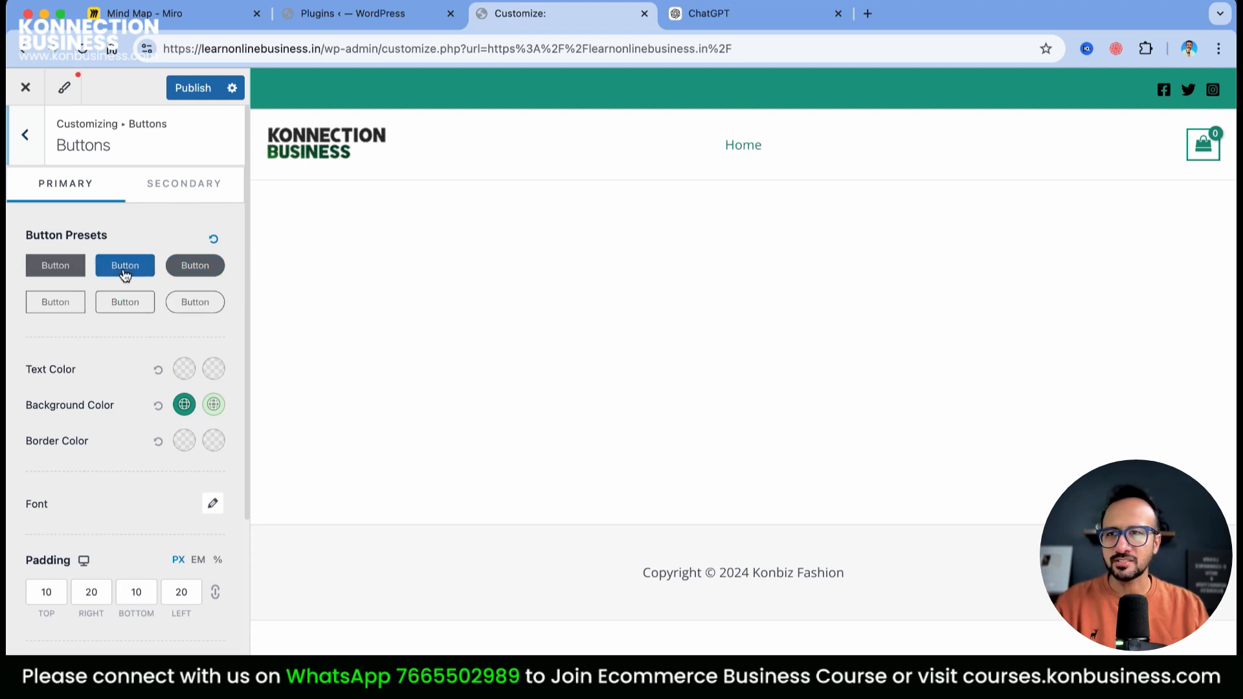
# Bring up the Scroll To Top settings: Desktop + Mobile, right-positioned, 15 px icon
pyautogui.scroll(-3, 200, 538)
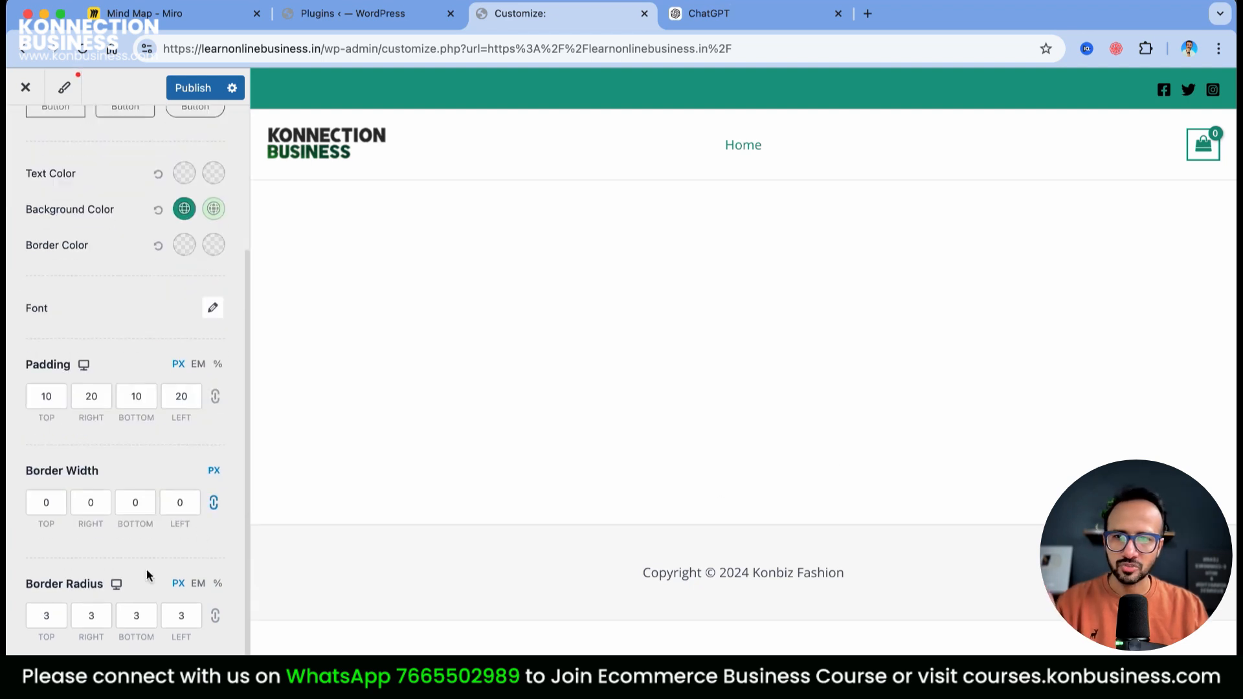
pyautogui.scroll(3, 146, 569)
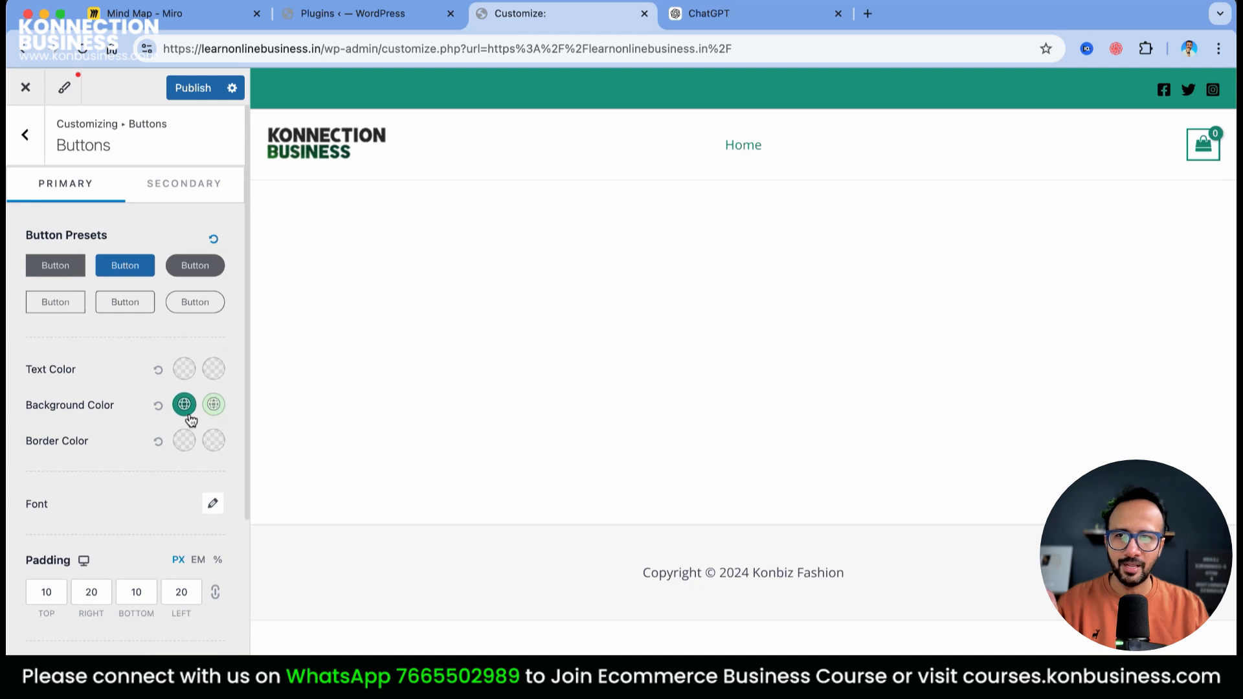
pyautogui.click(26, 135)
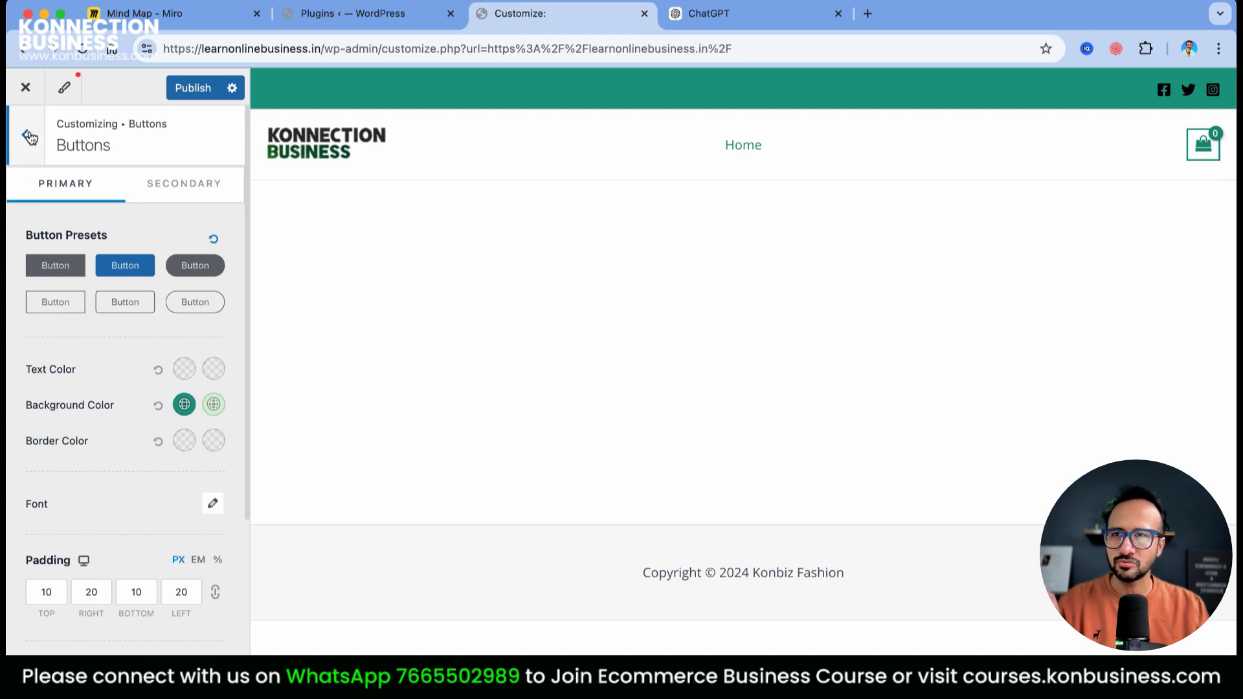
pyautogui.click(98, 334)
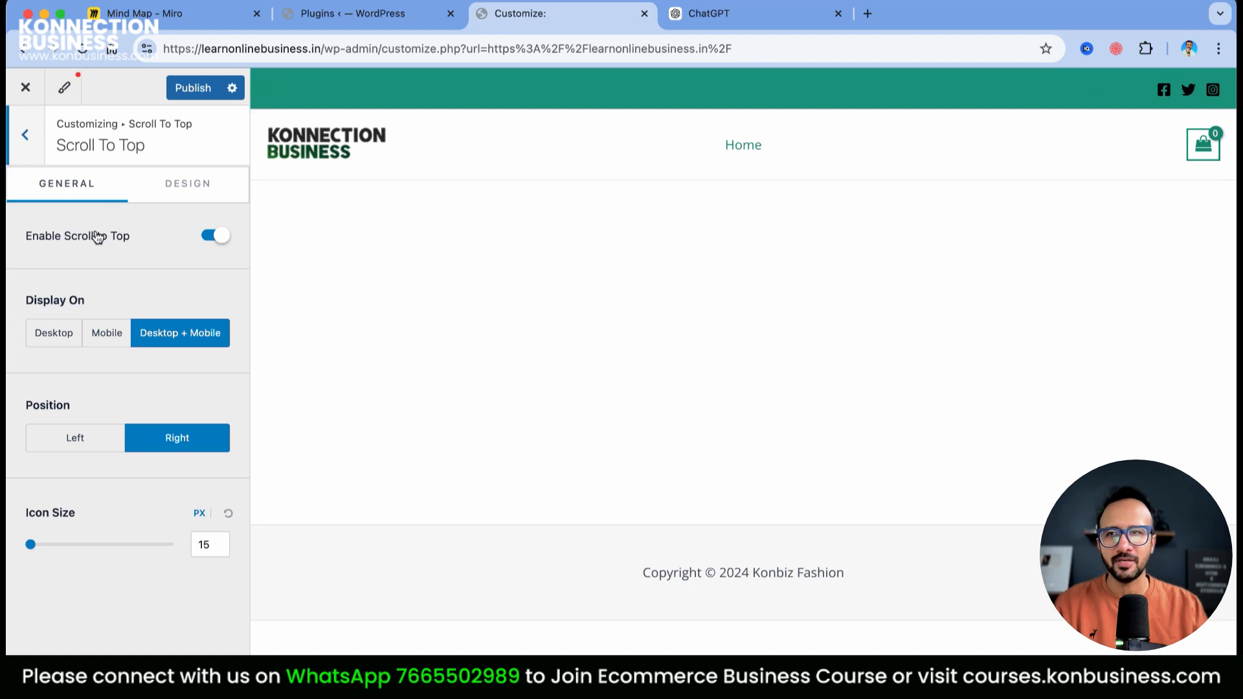
# Check the Accessibility settings, then go back to the main Customizer sections list
pyautogui.click(29, 144)
pyautogui.click(106, 370)
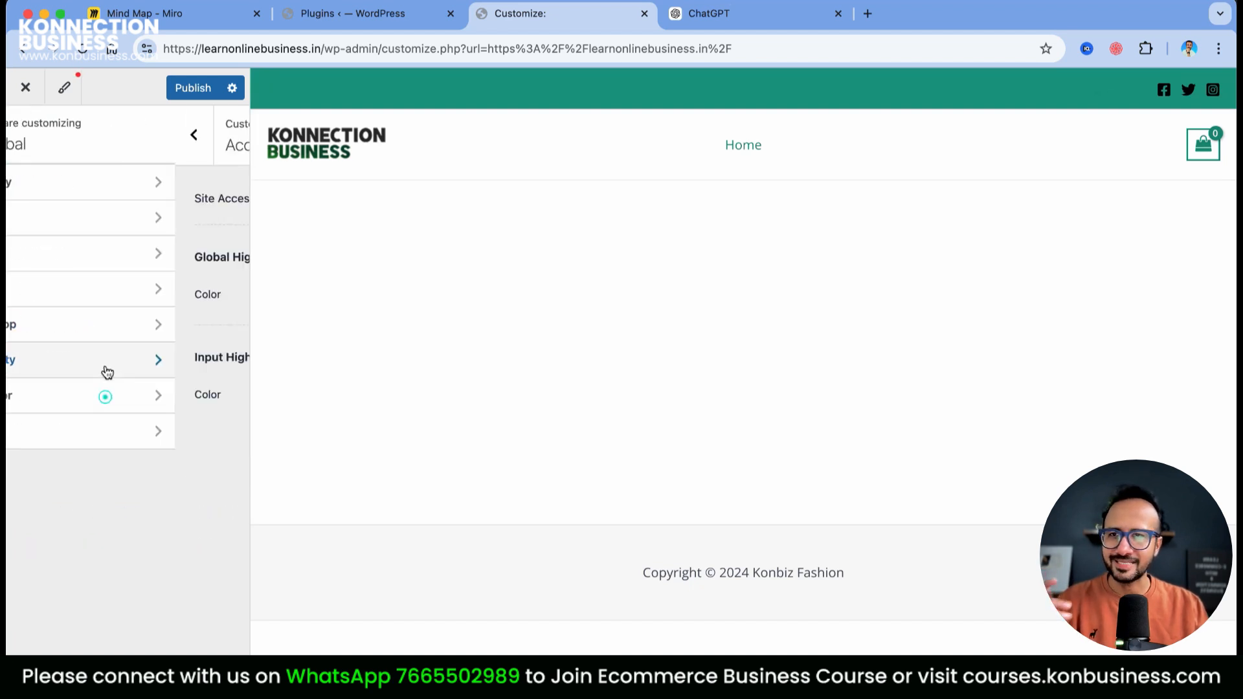
pyautogui.click(20, 144)
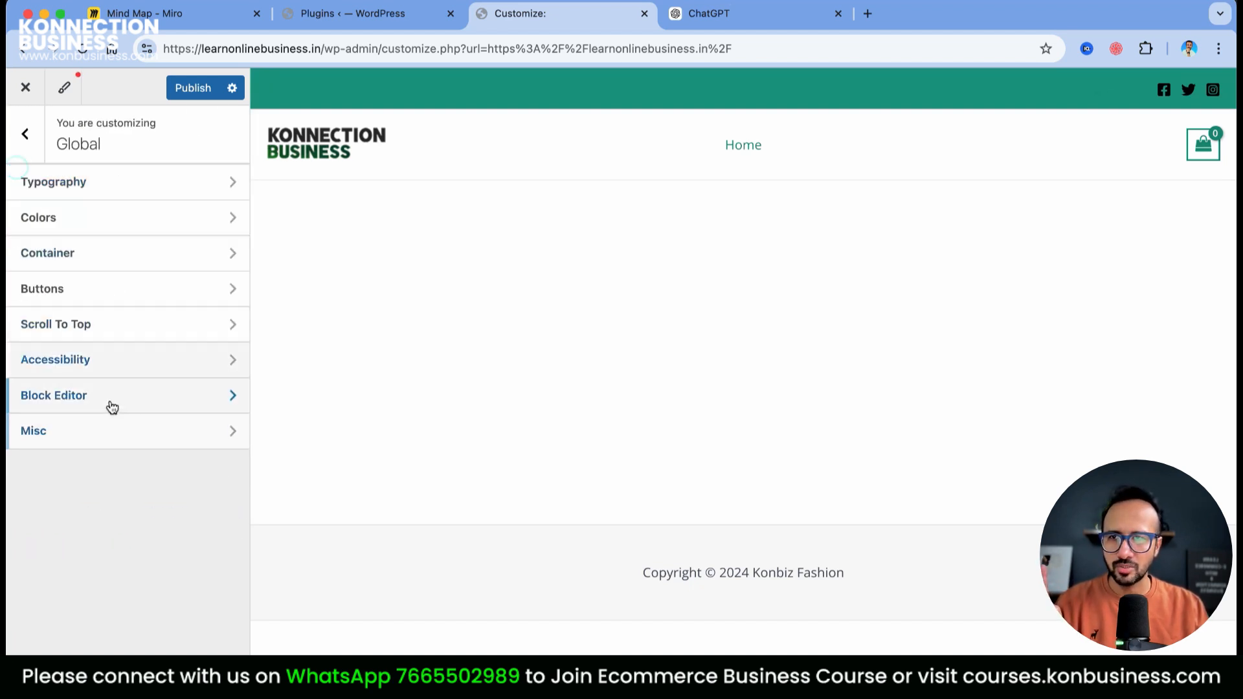
pyautogui.click(25, 149)
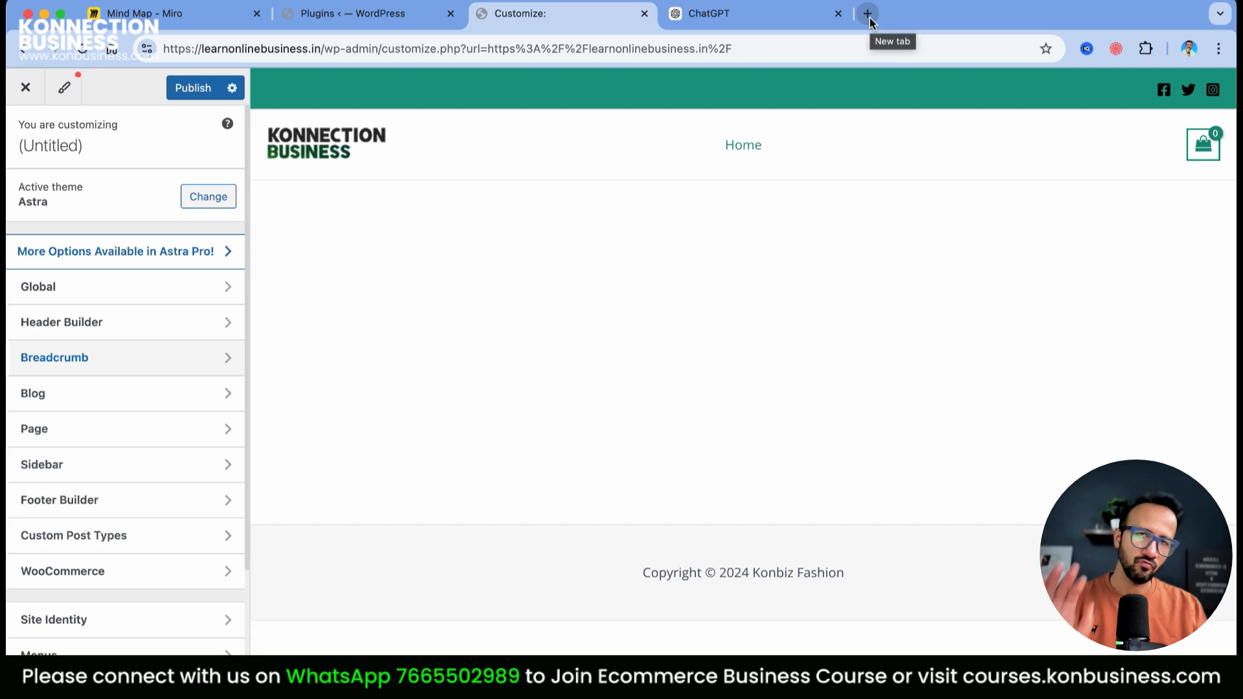
# Look over the Blog and Single Page settings, then open the Sidebar layout settings
pyautogui.click(116, 395)
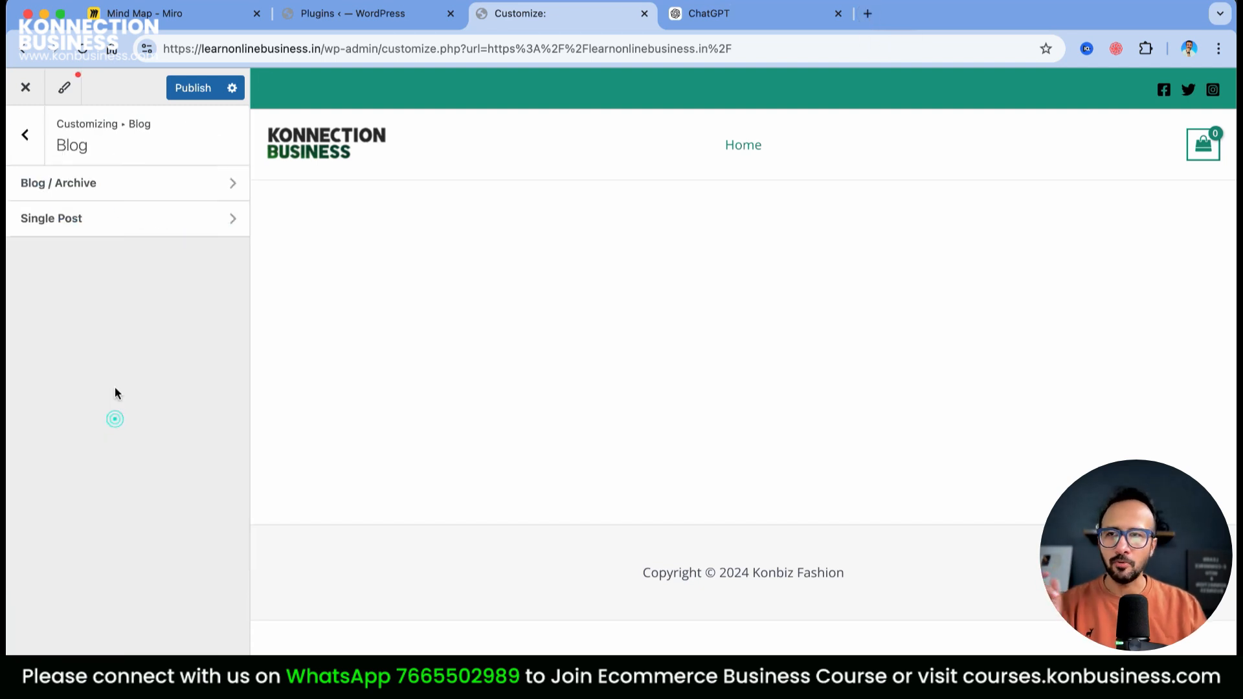
pyautogui.click(30, 153)
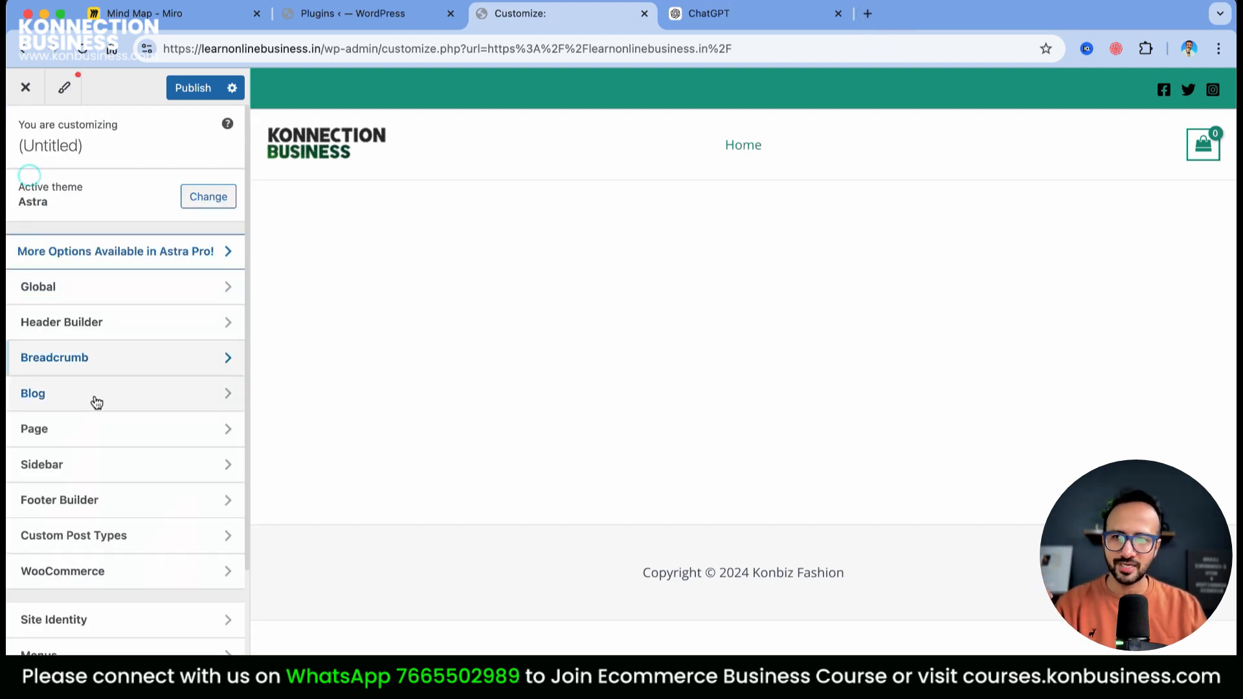
pyautogui.click(75, 432)
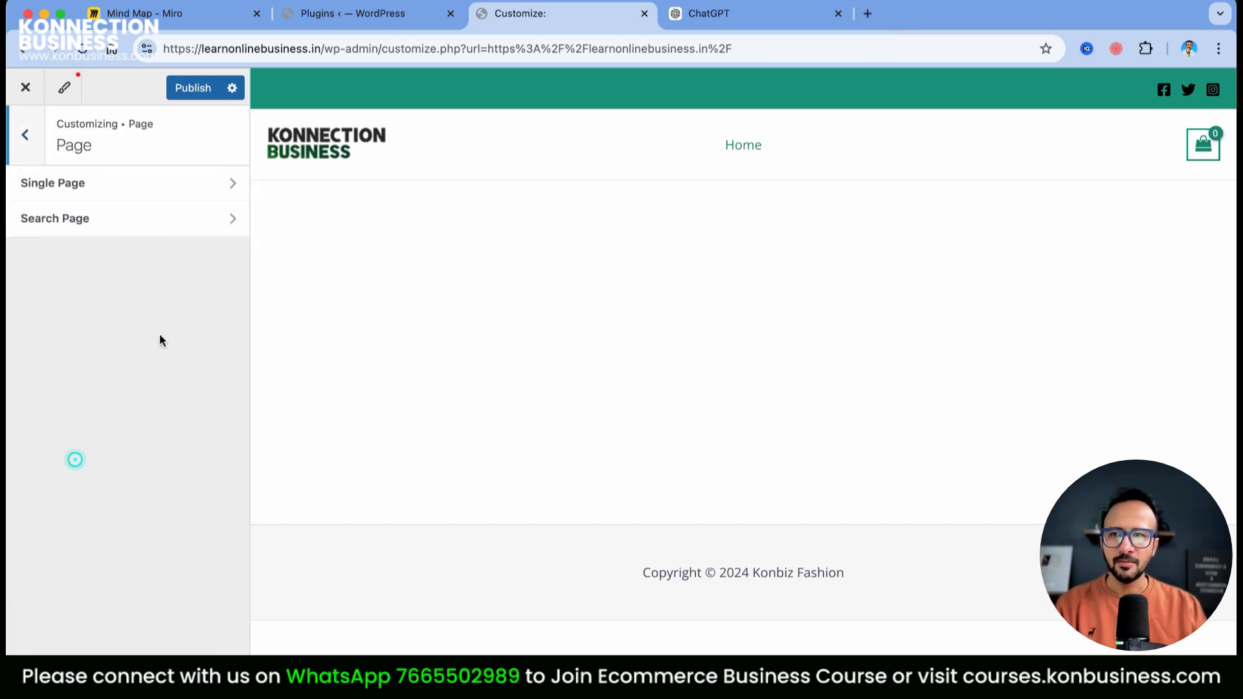
pyautogui.click(93, 190)
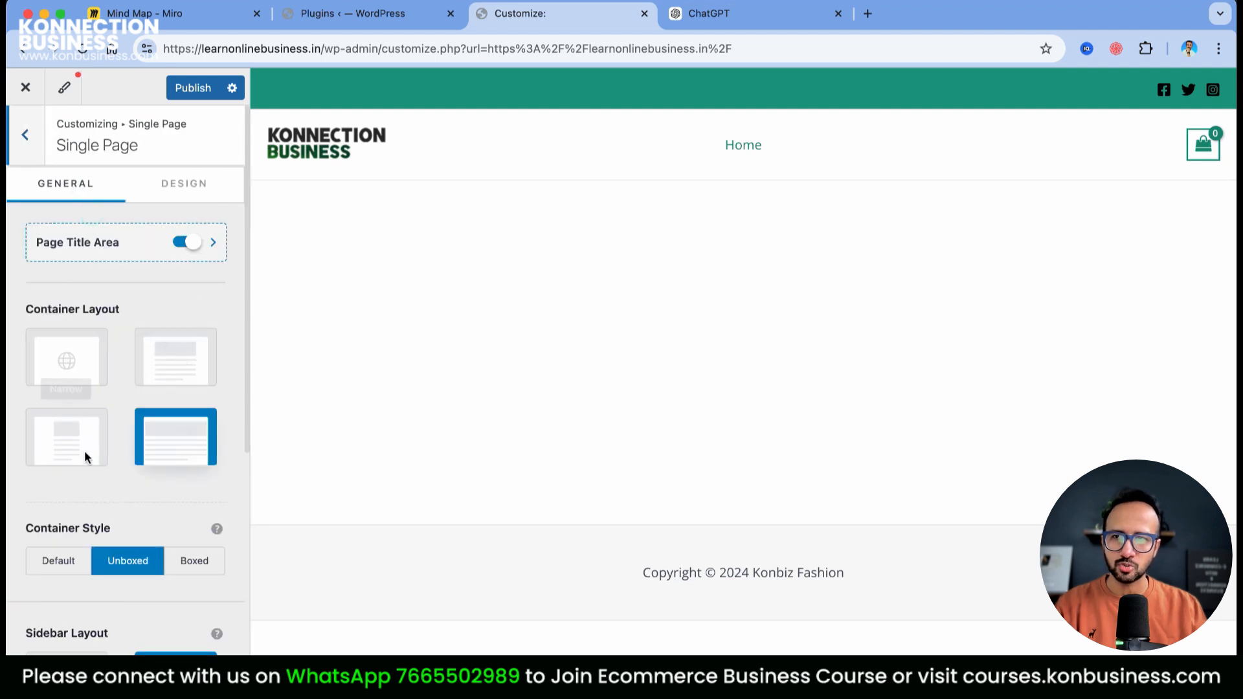
pyautogui.click(25, 157)
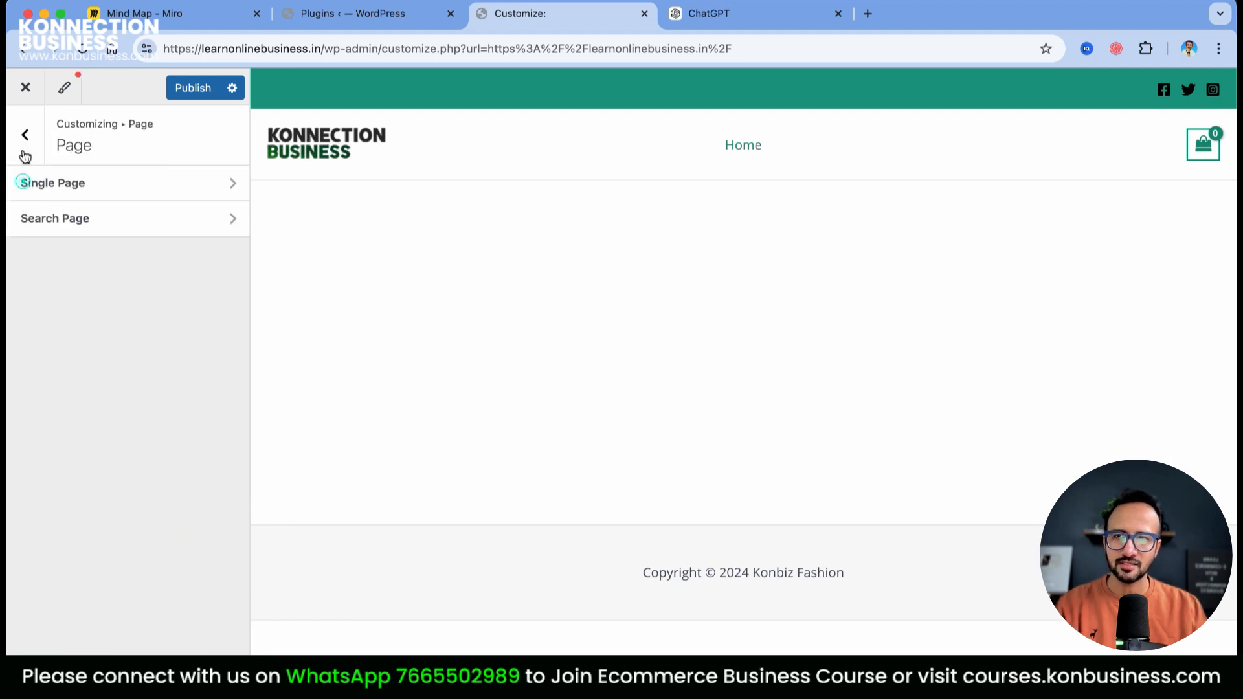
pyautogui.click(22, 155)
pyautogui.click(116, 475)
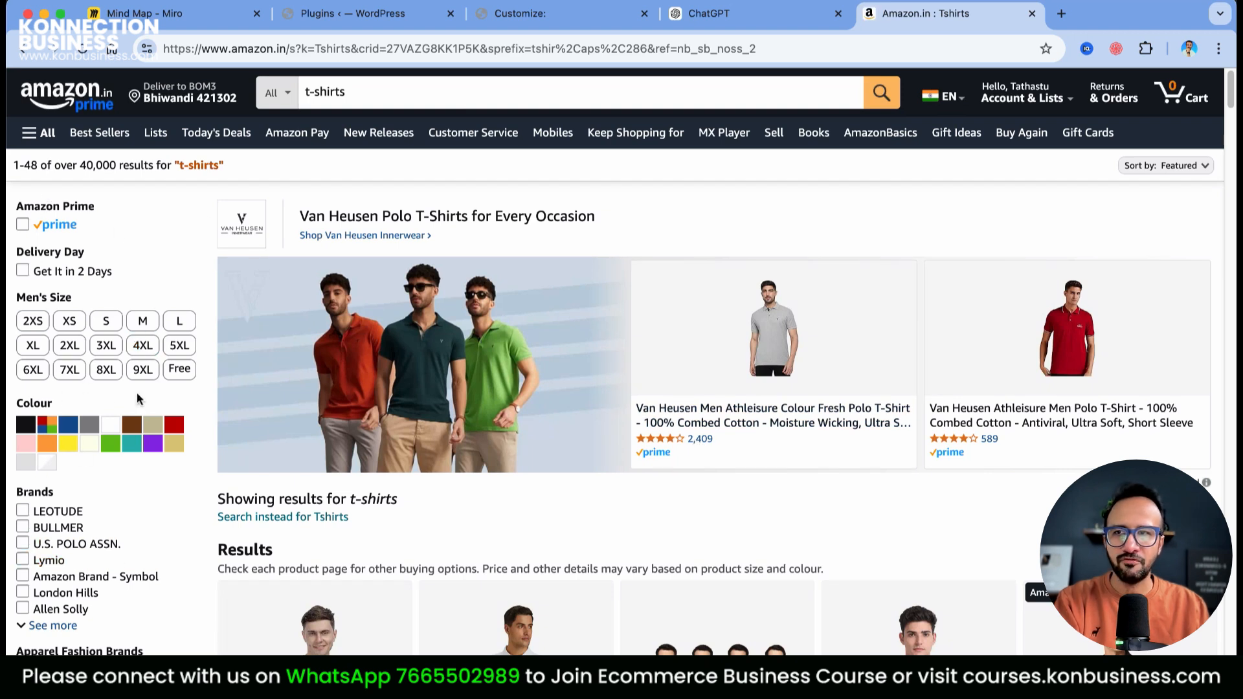
# Load the Amazon.in home page, then close that tab to return to the Sidebar settings
pyautogui.scroll(-10, 126, 498)
pyautogui.scroll(10, 81, 408)
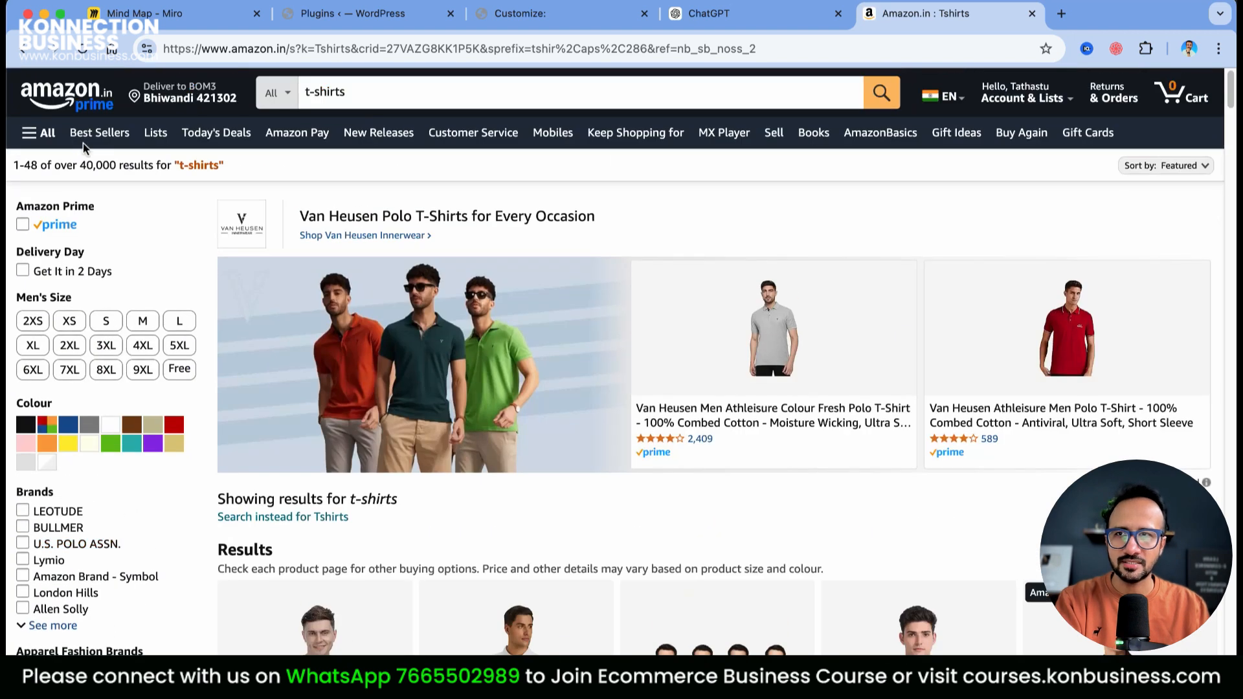
pyautogui.click(67, 89)
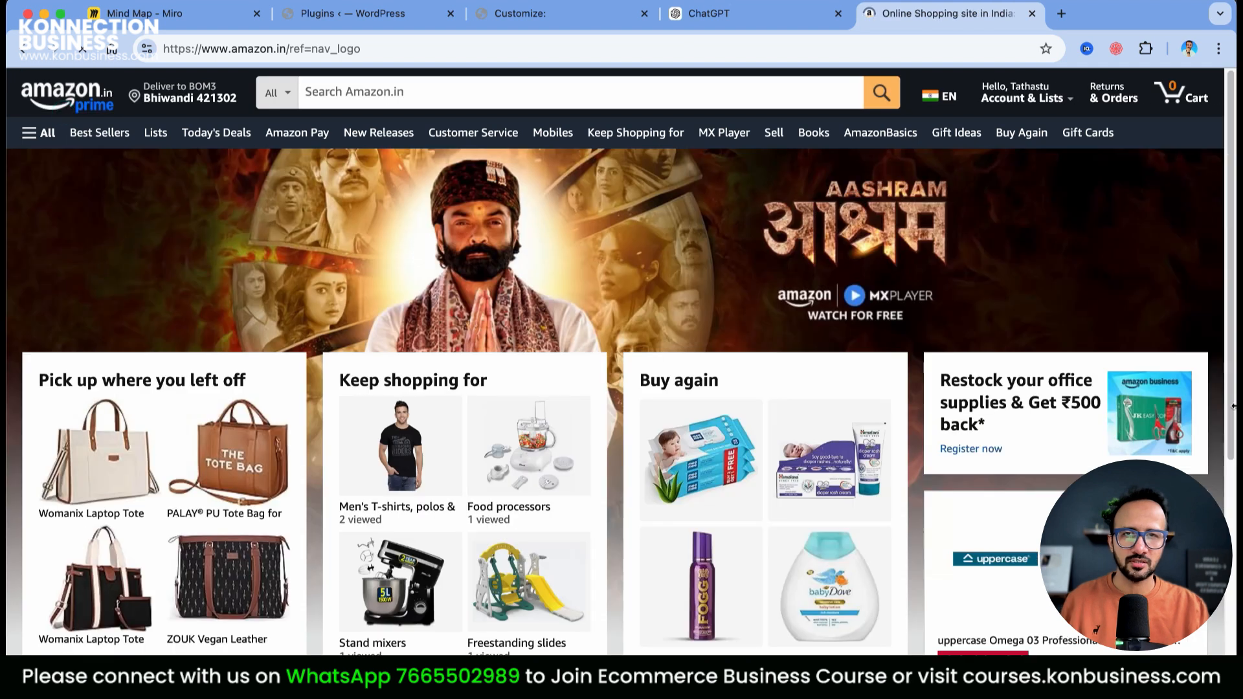
pyautogui.press('super+w')
pyautogui.scroll(-1, 163, 417)
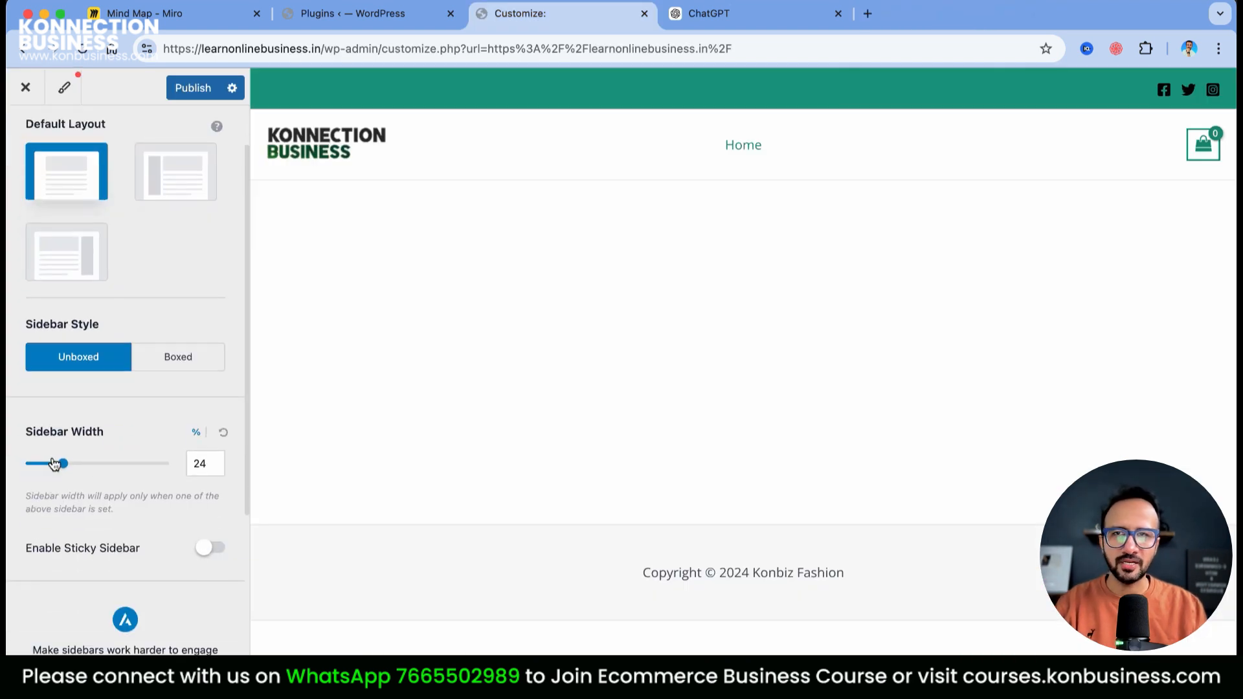
# Leave the Sidebar settings and briefly review the Footer Builder panel
pyautogui.scroll(1, 80, 186)
pyautogui.scroll(1, 80, 187)
pyautogui.click(25, 134)
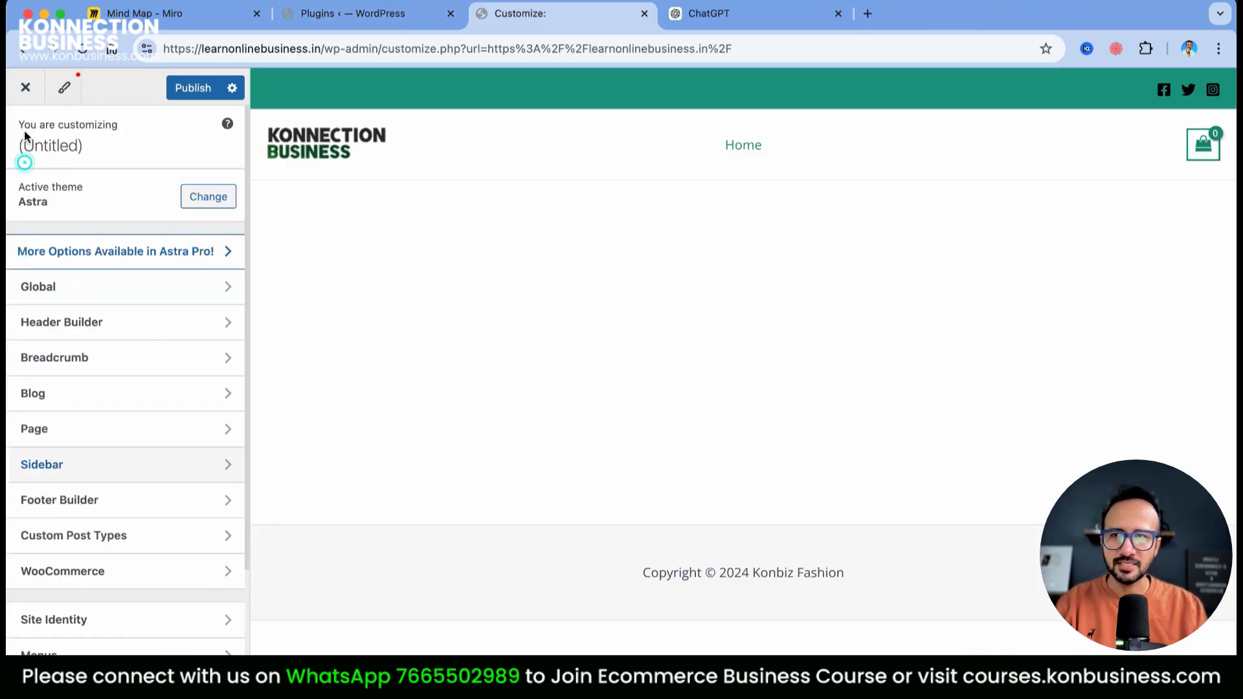
pyautogui.click(70, 502)
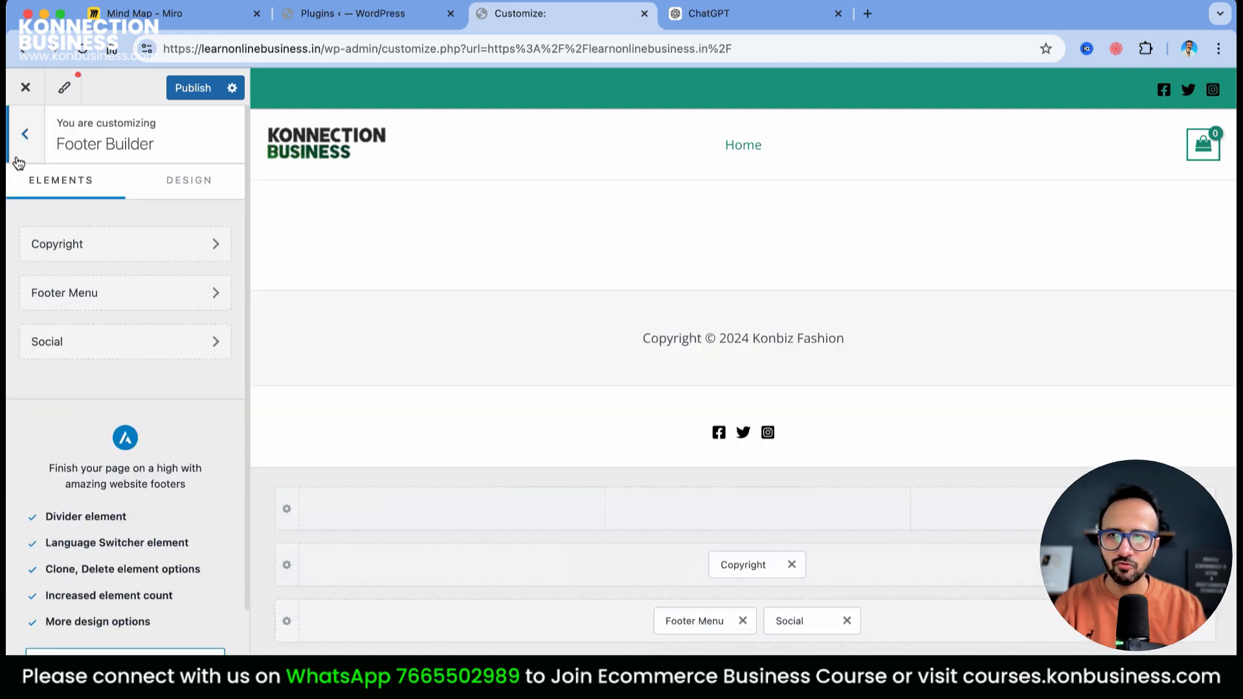
pyautogui.click(18, 159)
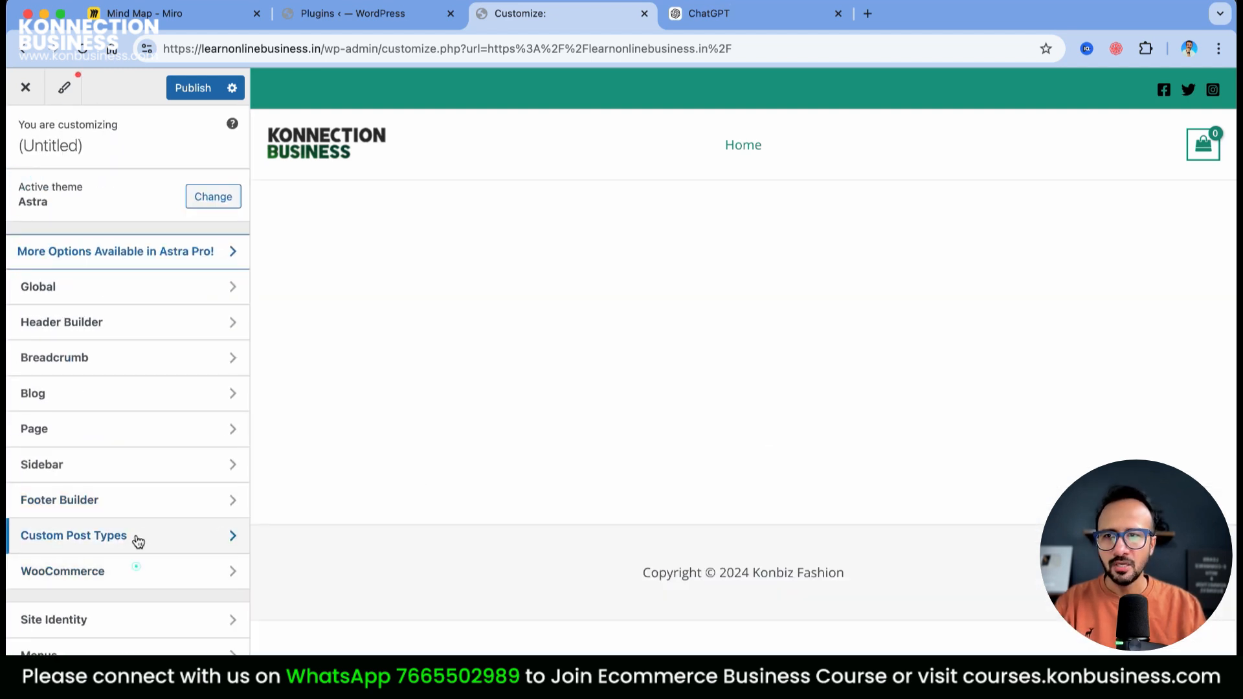
# Look through the Custom Post Types and WooCommerce customizer panels
pyautogui.click(138, 537)
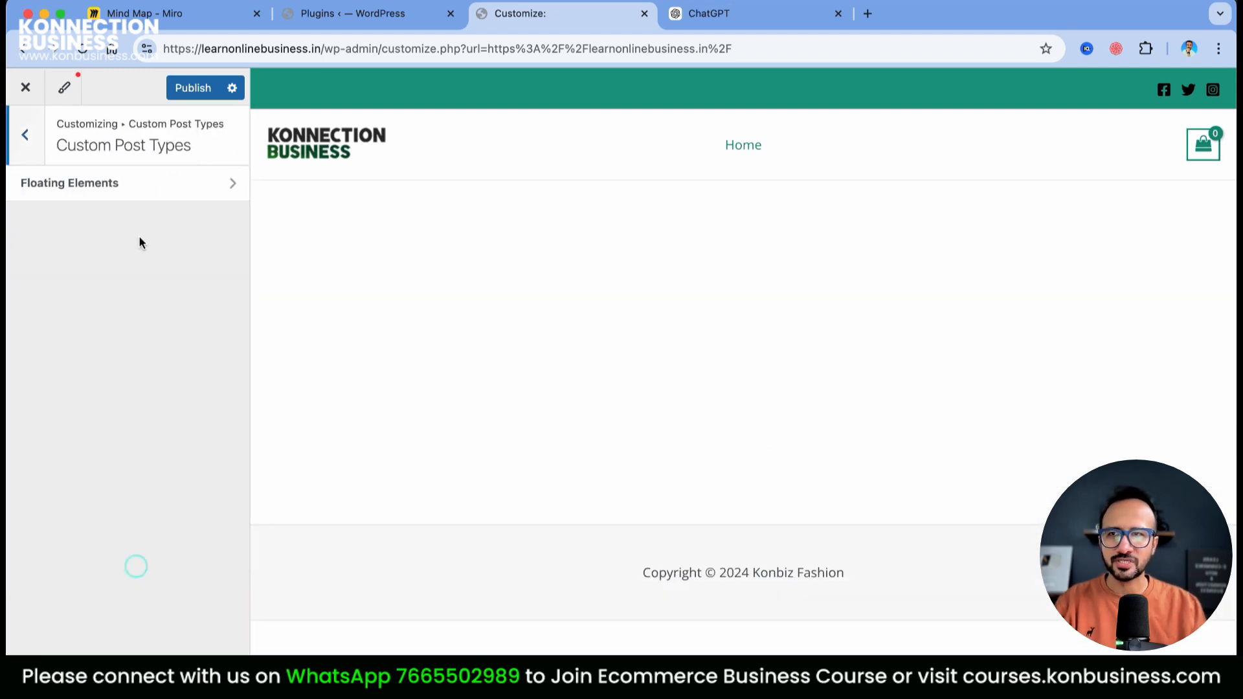
pyautogui.click(18, 141)
pyautogui.click(89, 572)
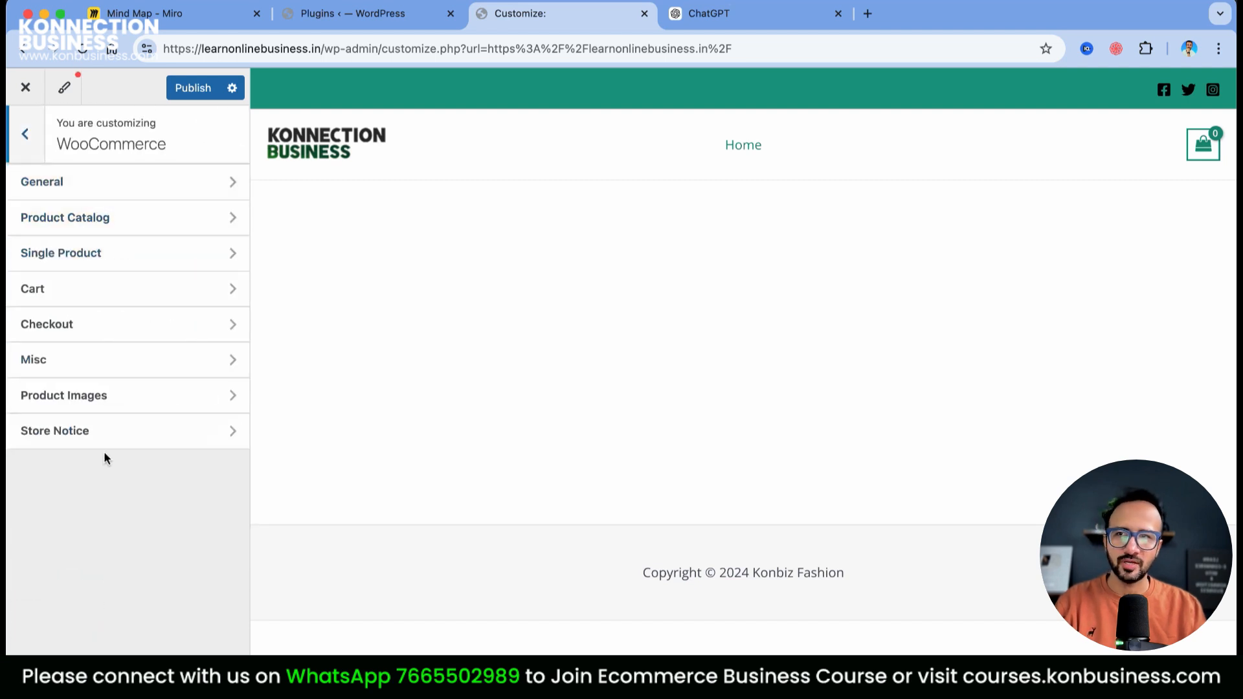
pyautogui.click(26, 134)
# Check the Site Identity and Header Builder's Site Title & Logo settings, then return to the main list
pyautogui.scroll(-3, 139, 518)
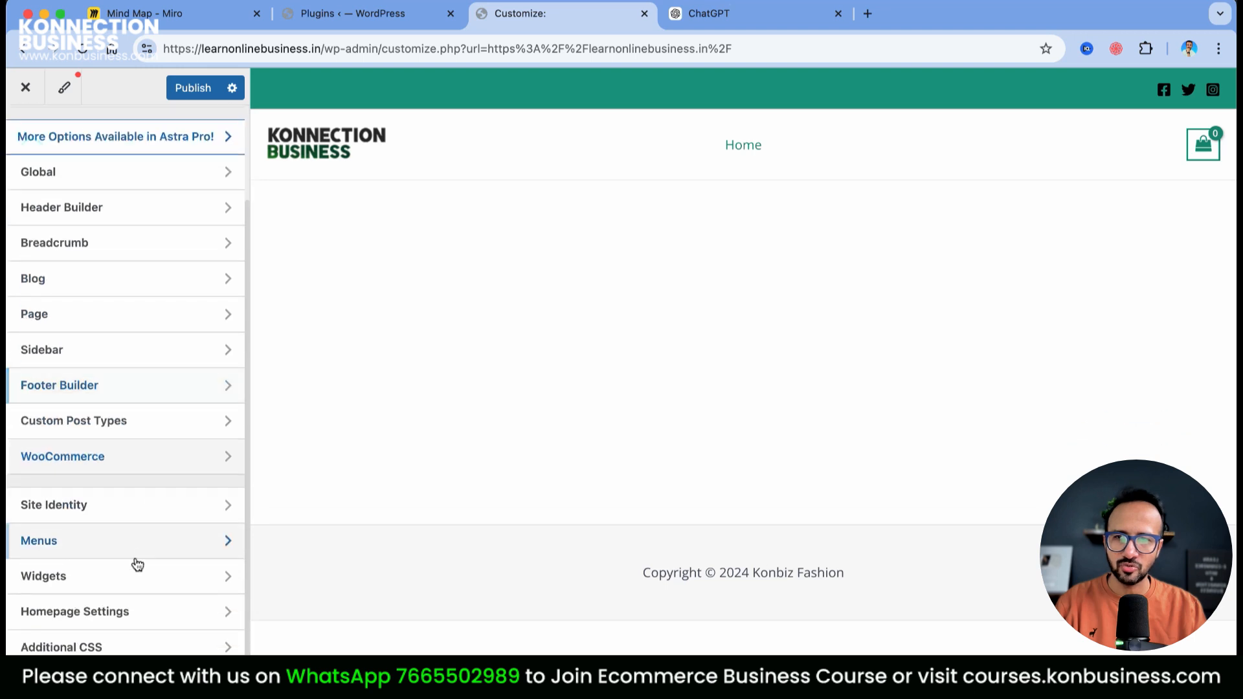
pyautogui.click(119, 505)
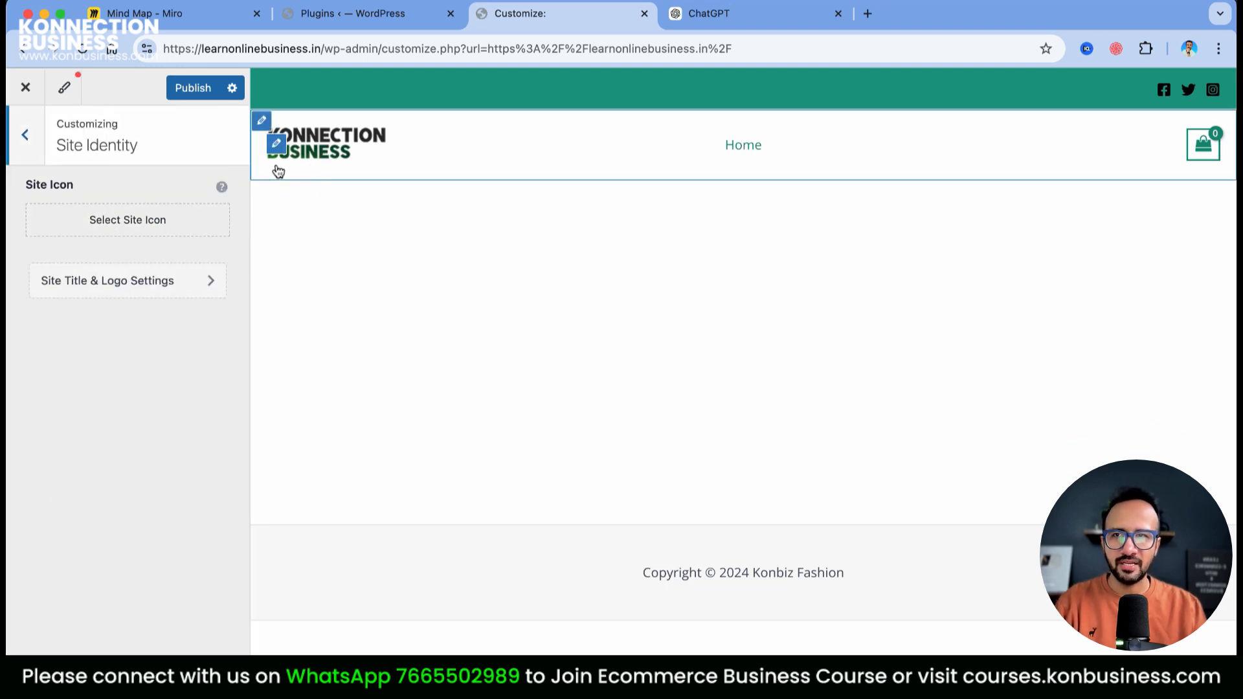
pyautogui.click(127, 285)
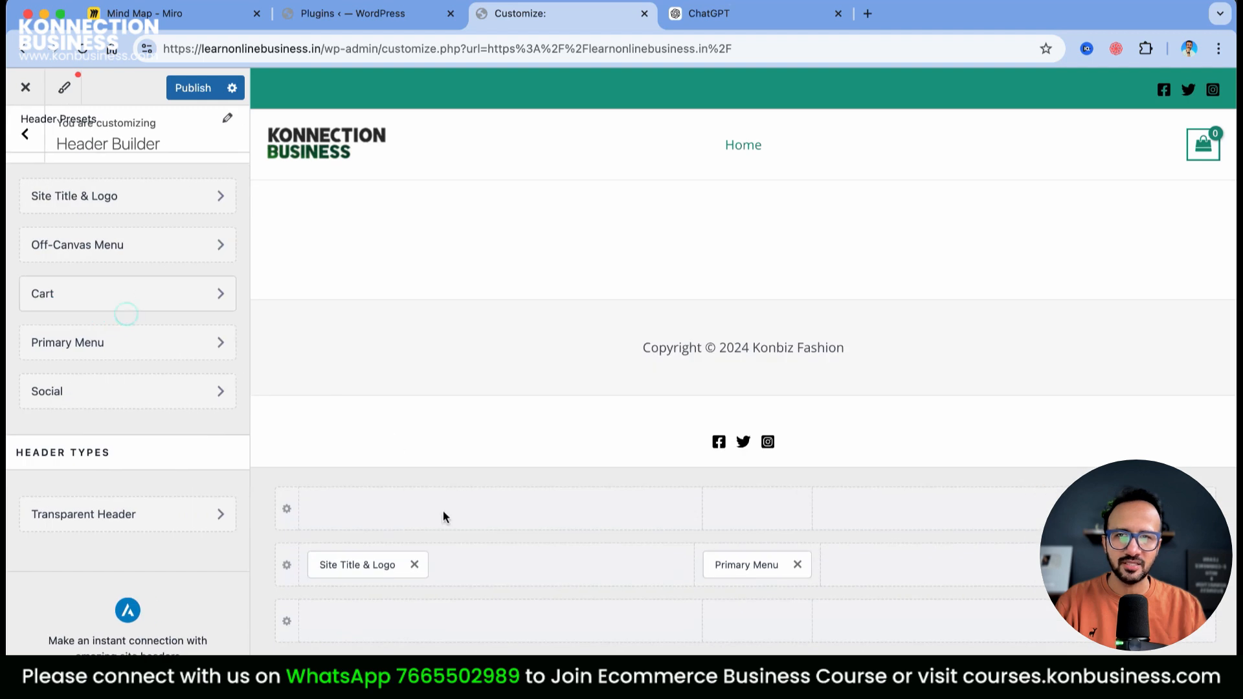
pyautogui.click(27, 137)
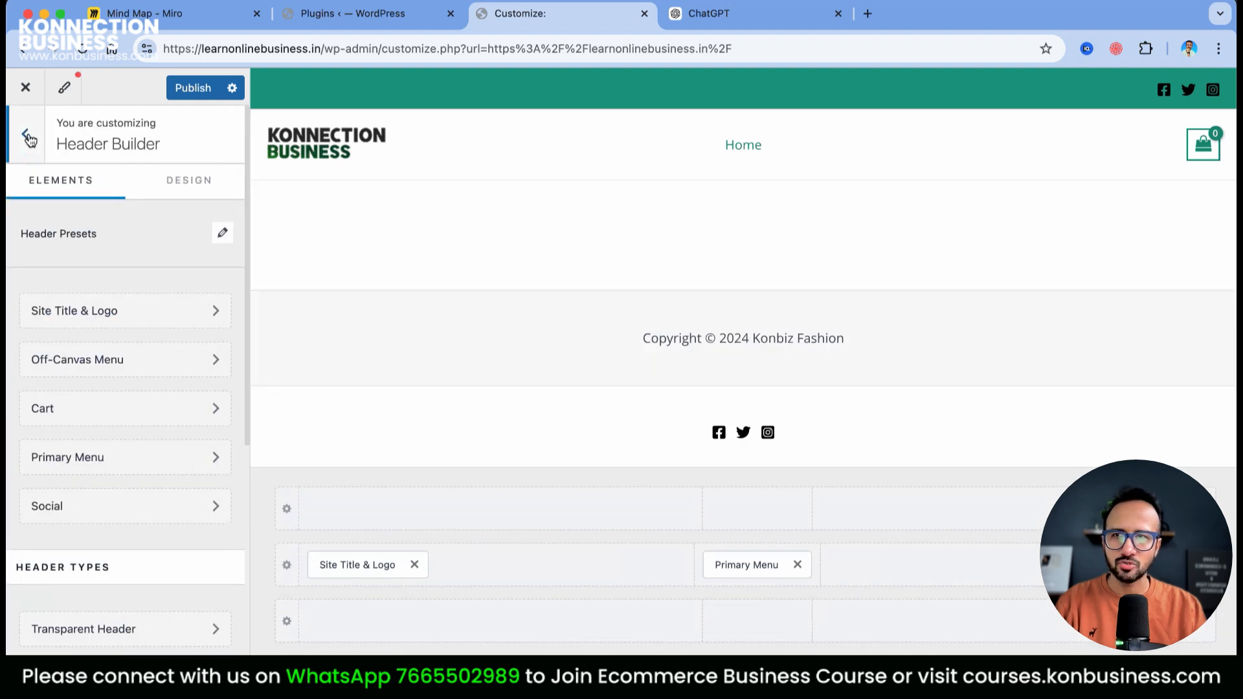
pyautogui.click(27, 137)
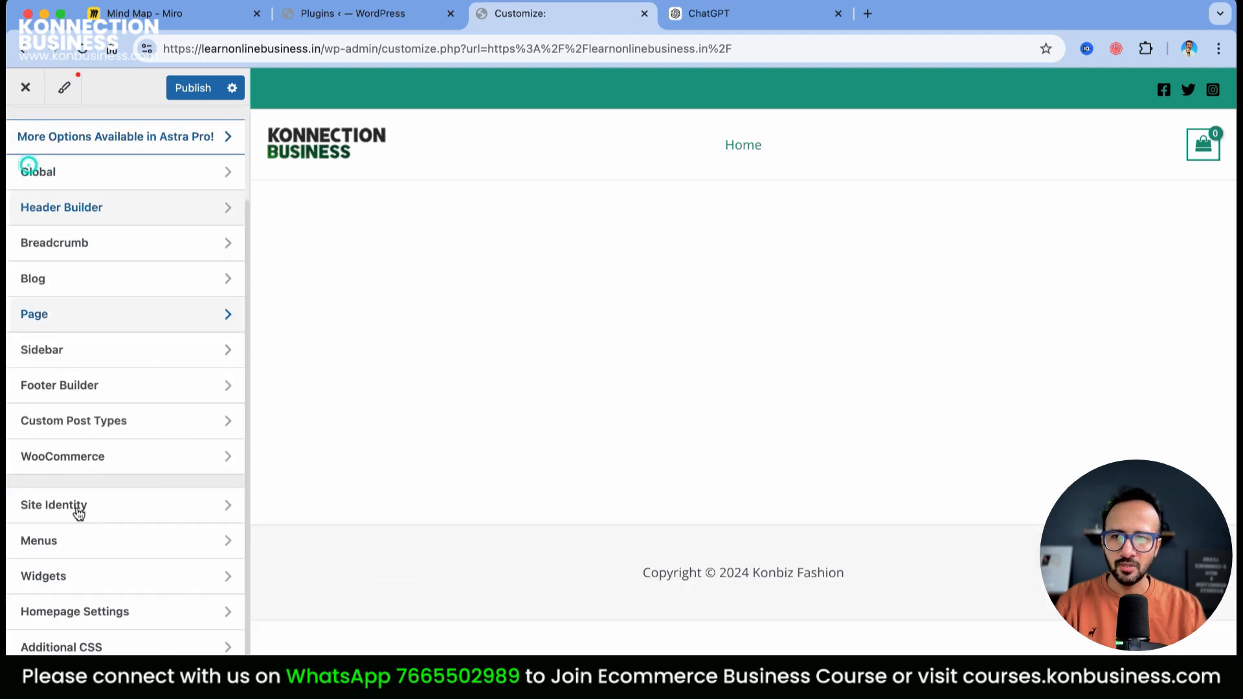
pyautogui.click(126, 623)
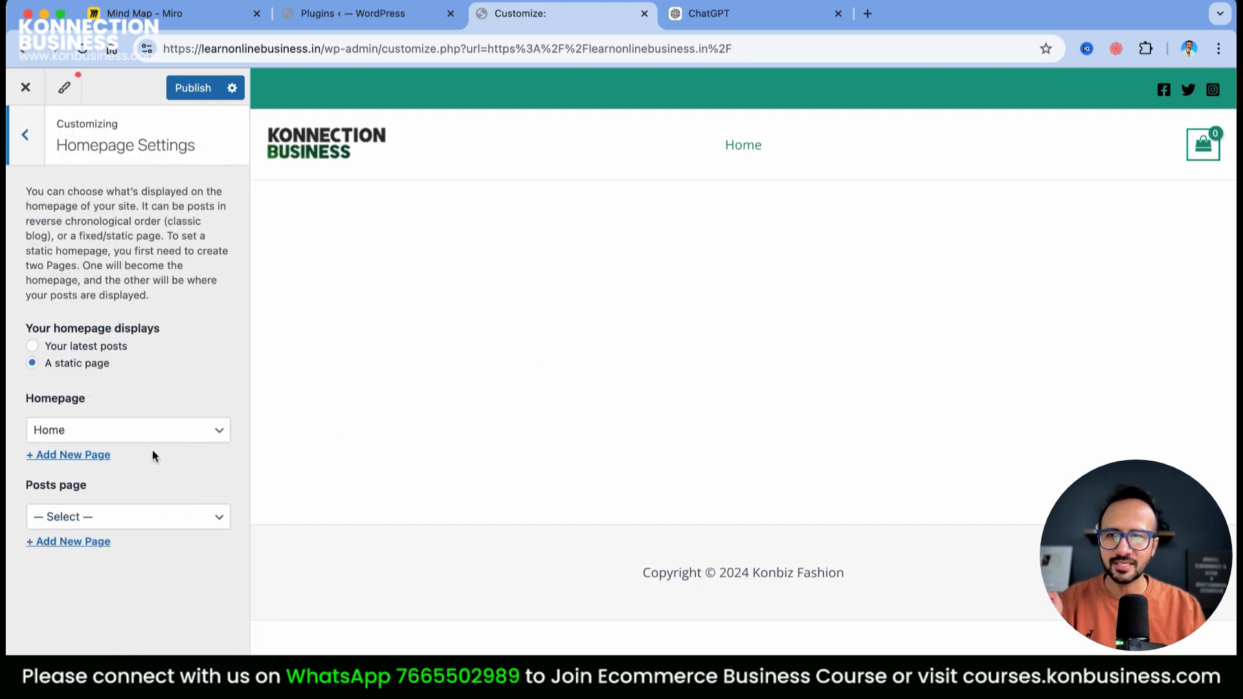
pyautogui.click(97, 431)
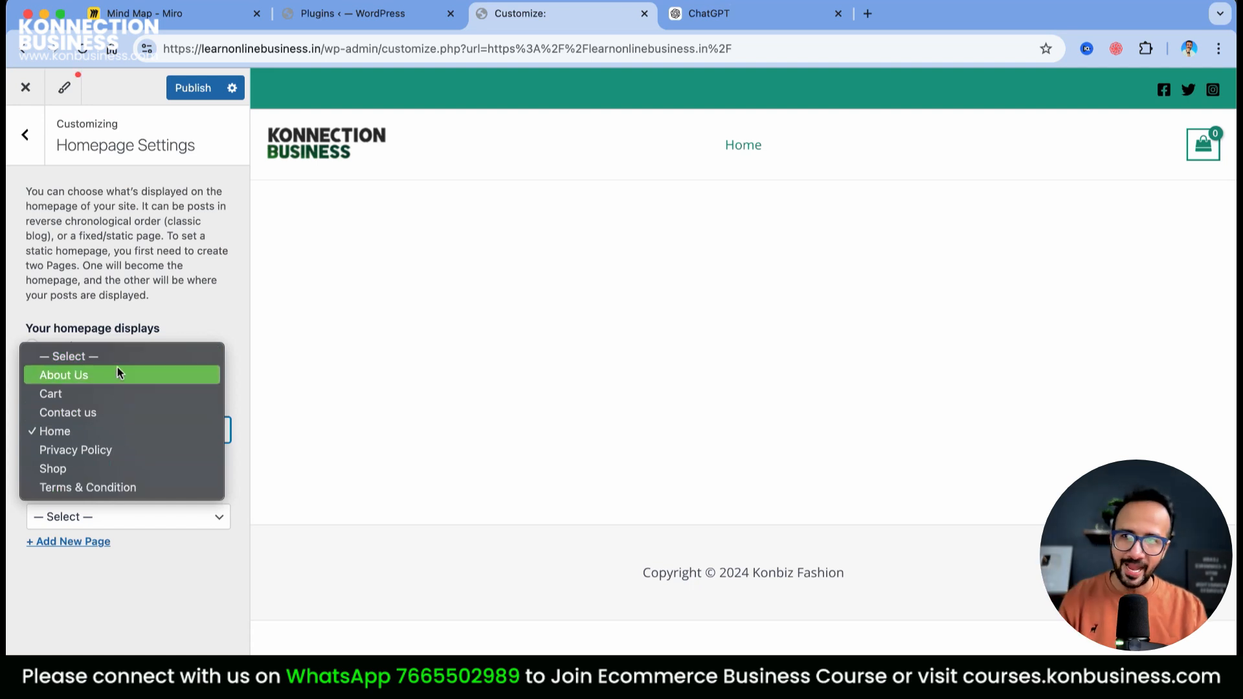
pyautogui.click(153, 385)
pyautogui.click(195, 429)
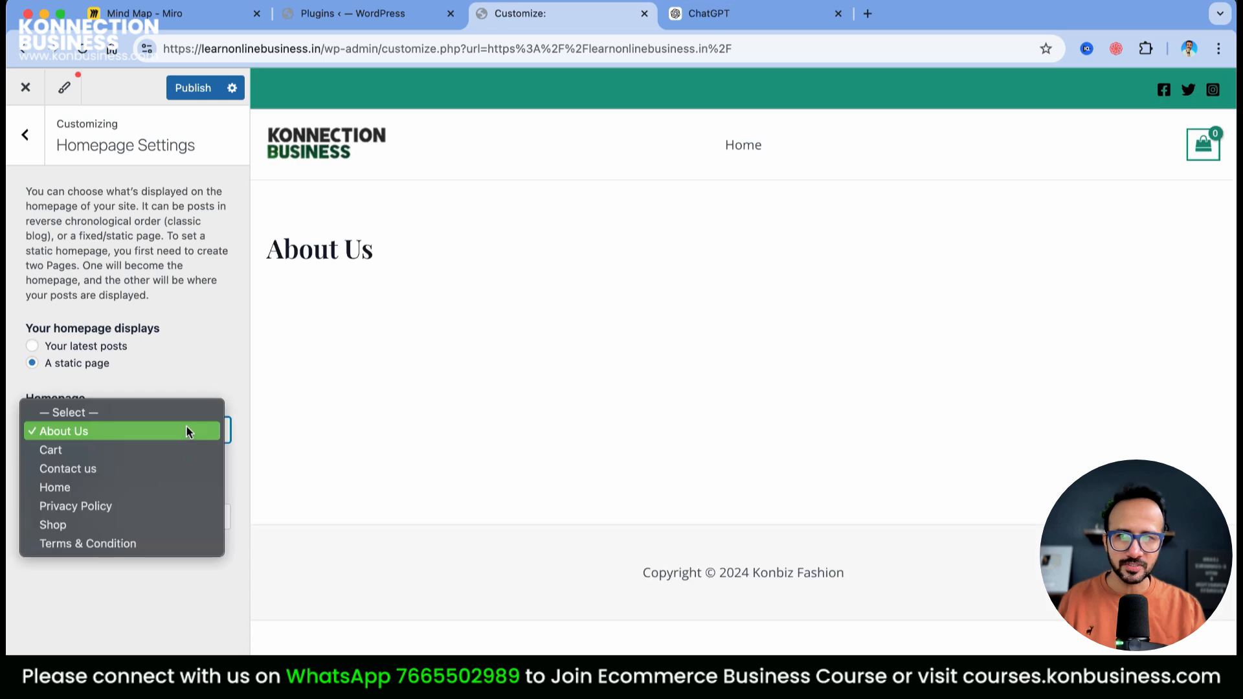
pyautogui.click(89, 495)
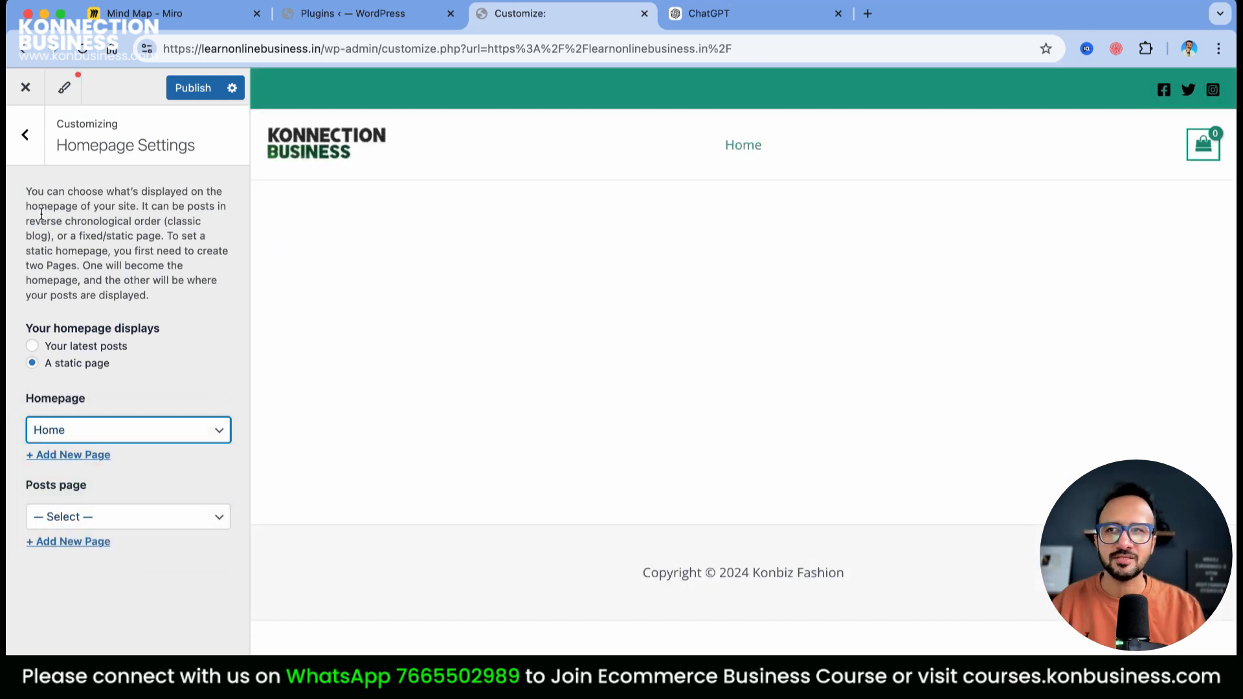
pyautogui.click(24, 135)
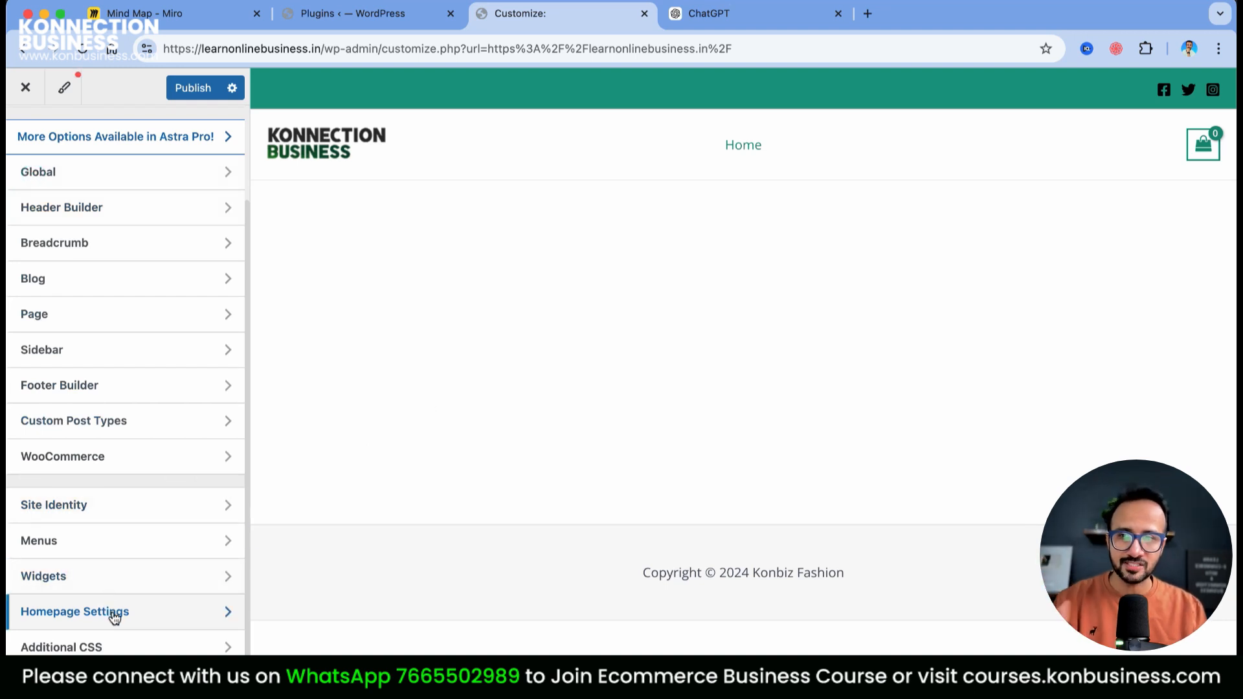
# Publish the customizer changes and exit to the live learnonlinebusiness.in homepage
pyautogui.scroll(3, 172, 522)
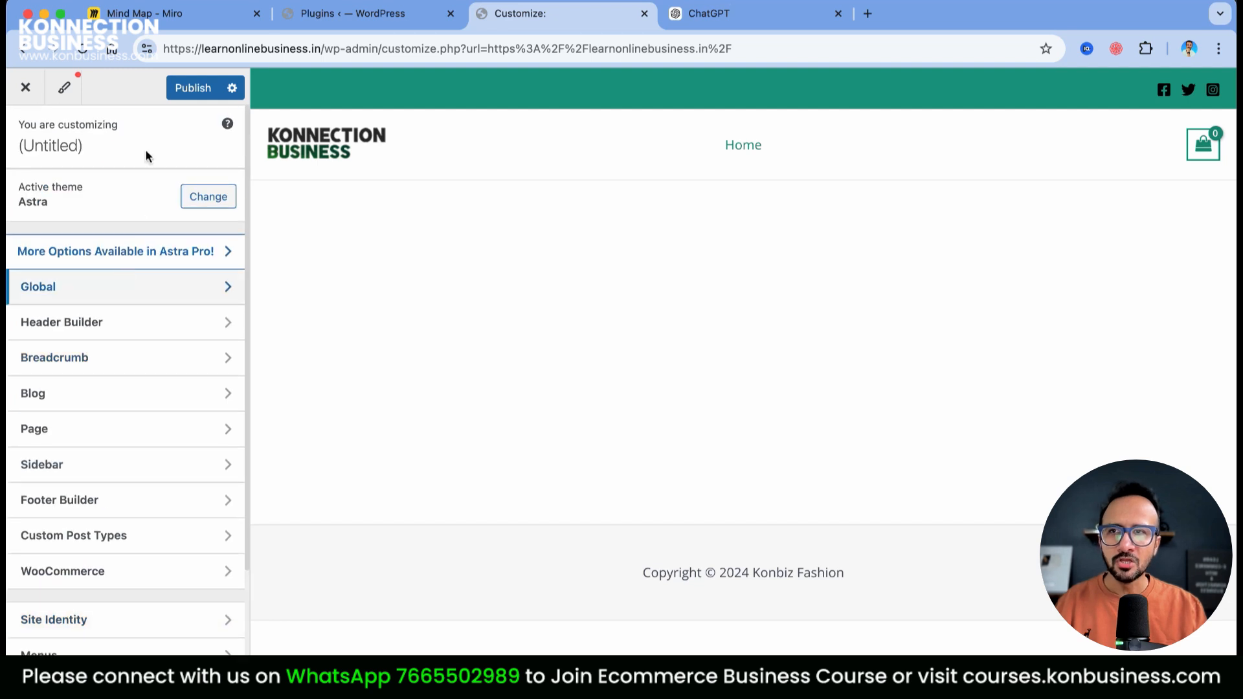
pyautogui.click(193, 95)
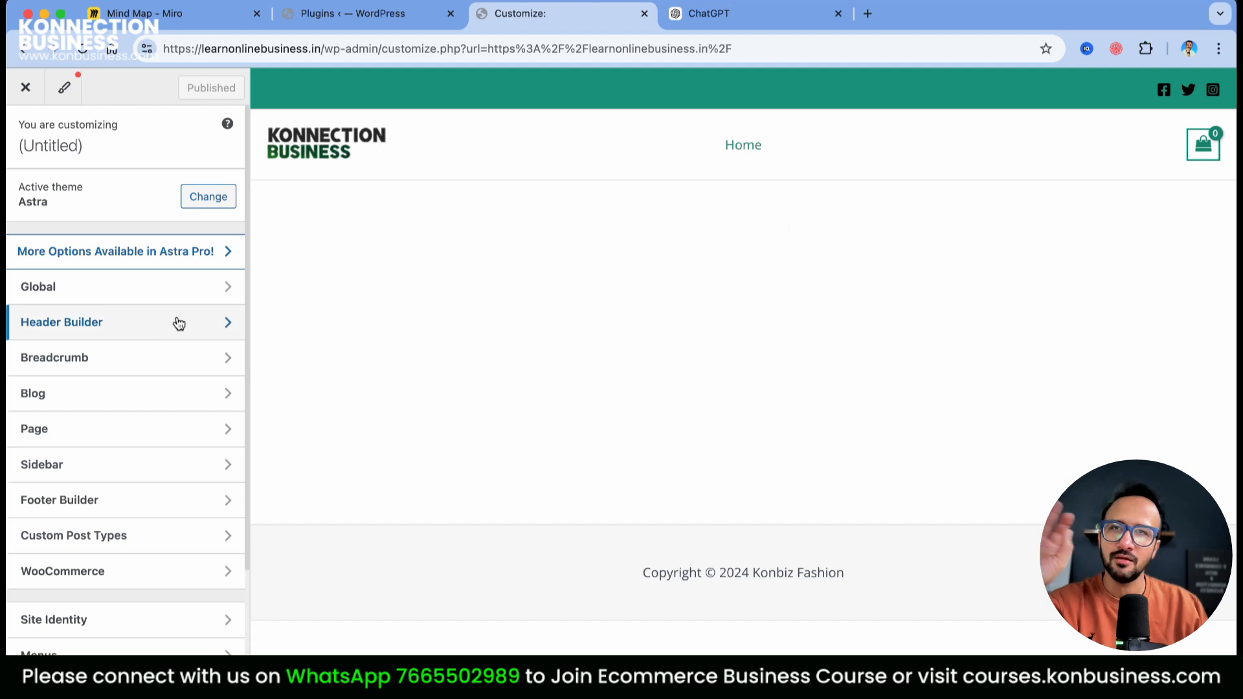
pyautogui.click(547, 18)
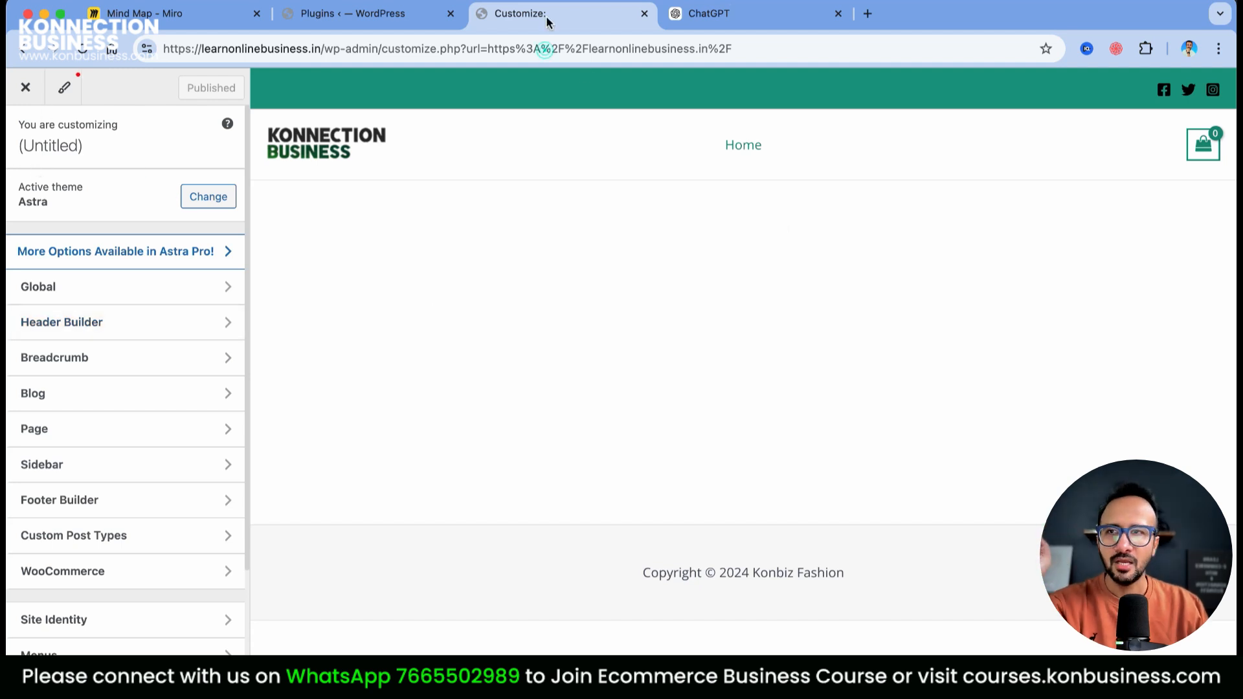
pyautogui.click(32, 91)
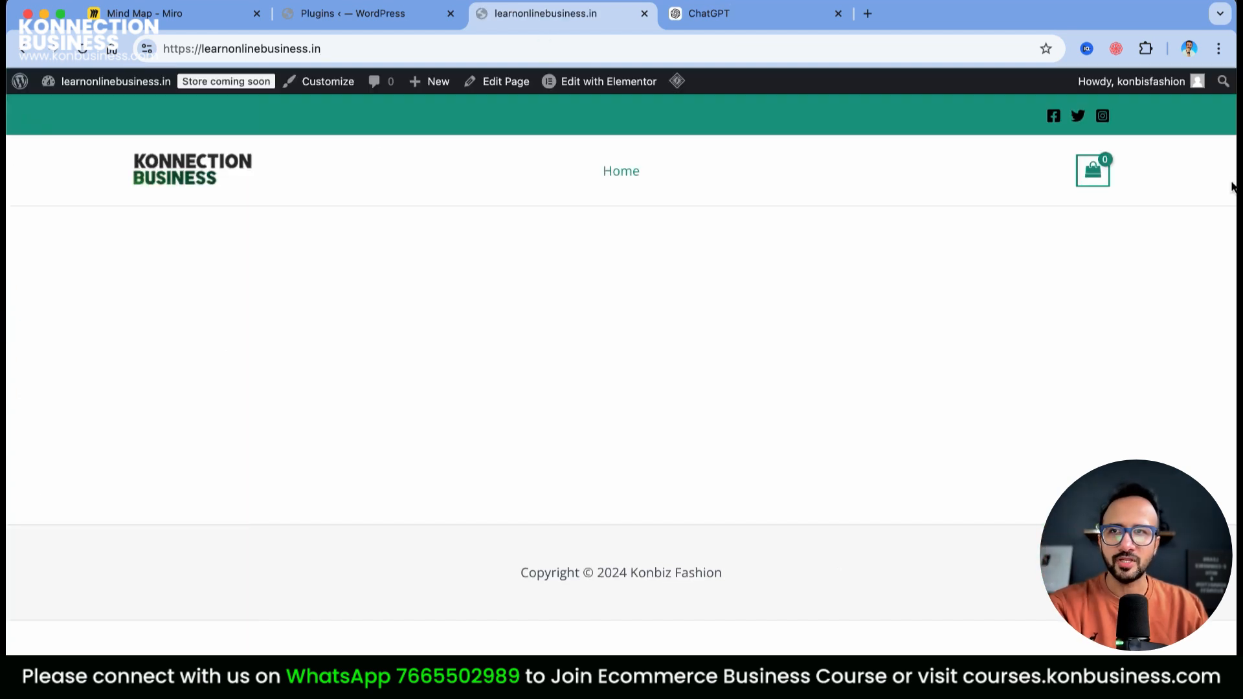
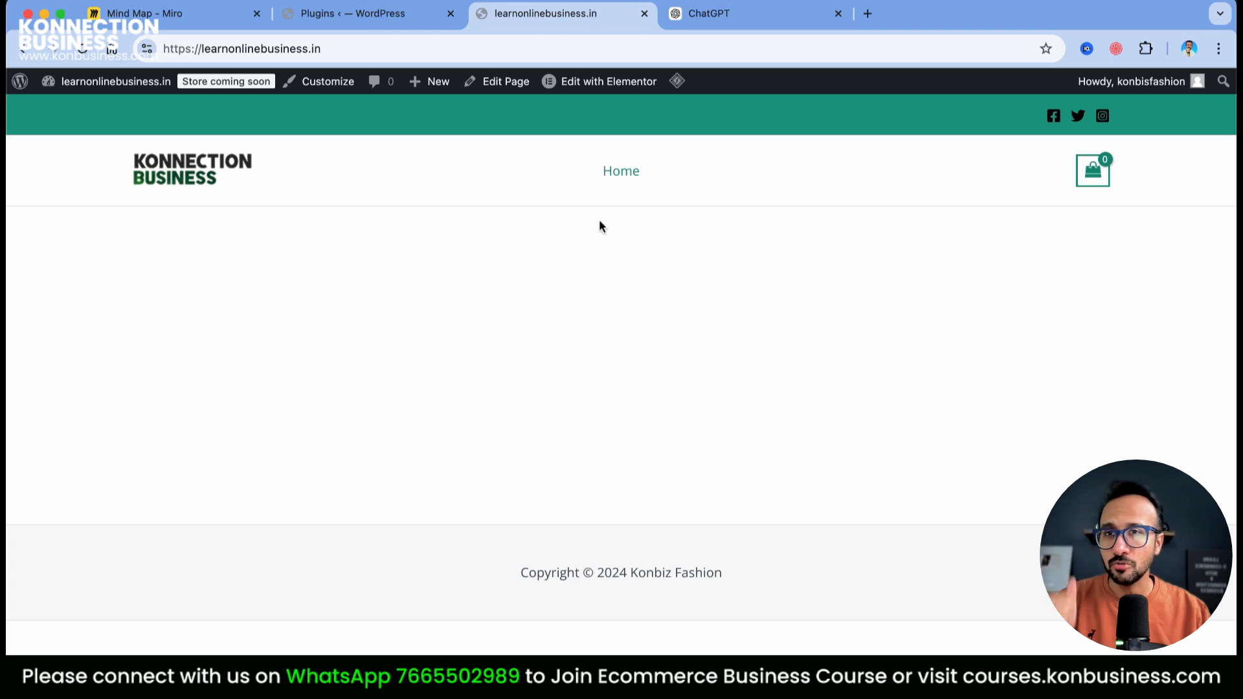
# Switch to the WordPress admin tab and open Media > Library, showing its 2 items
pyautogui.click(397, 17)
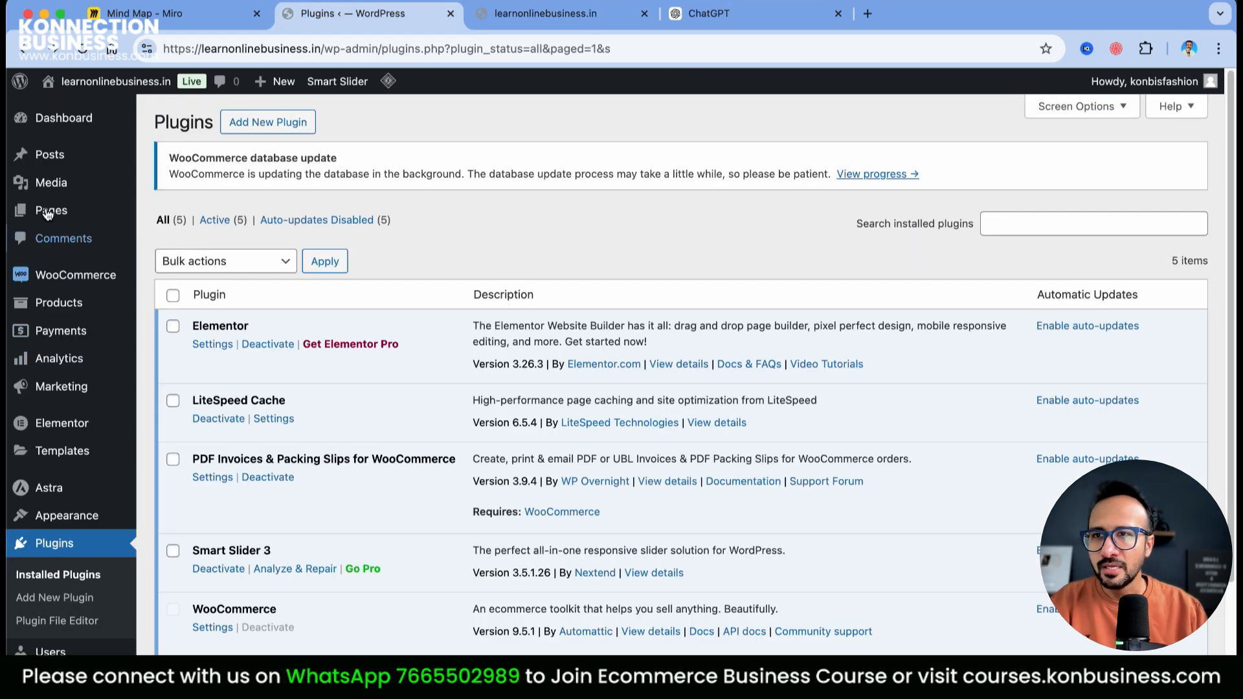
pyautogui.click(191, 192)
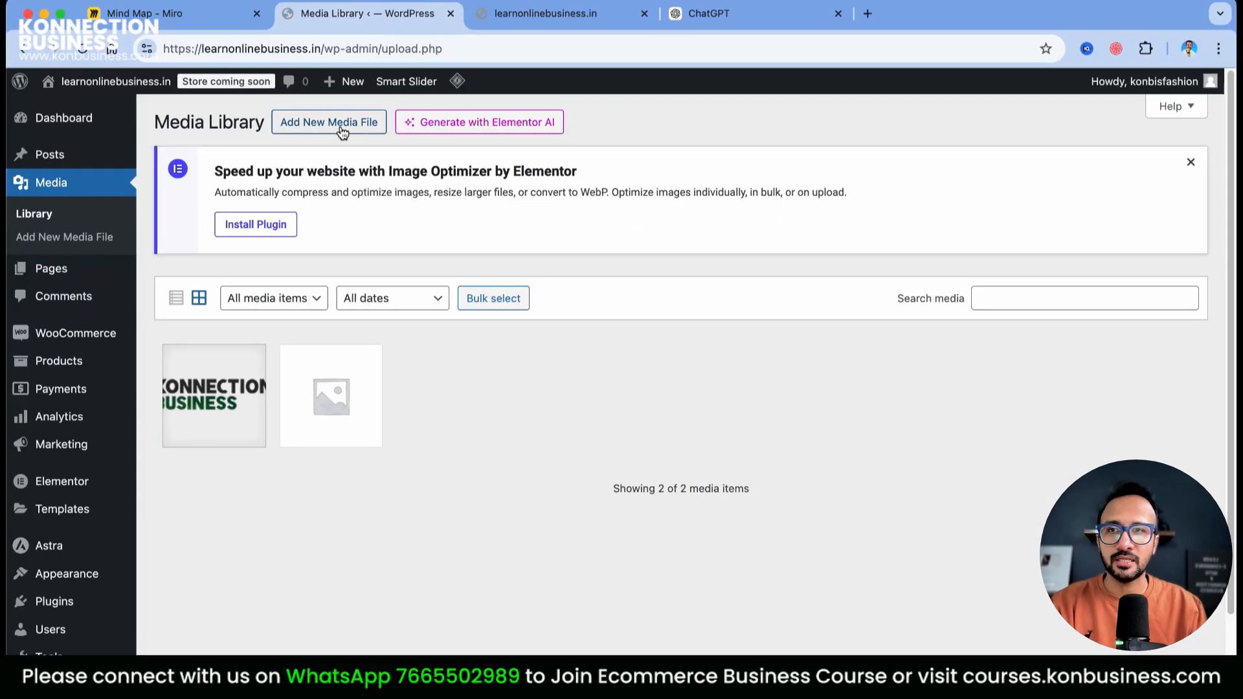
# Upload all 19 images from the 'Smart watches' folder into the Media Library
pyautogui.click(340, 132)
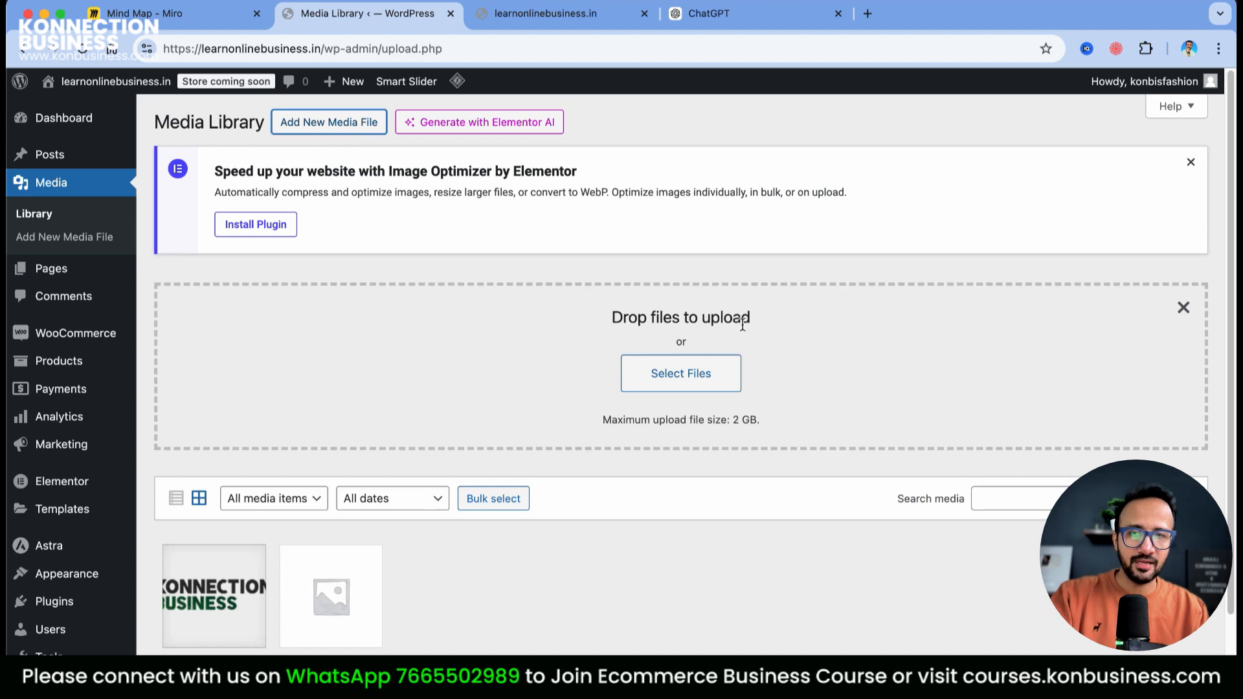
pyautogui.press('super+Tab')
pyautogui.click(800, 353)
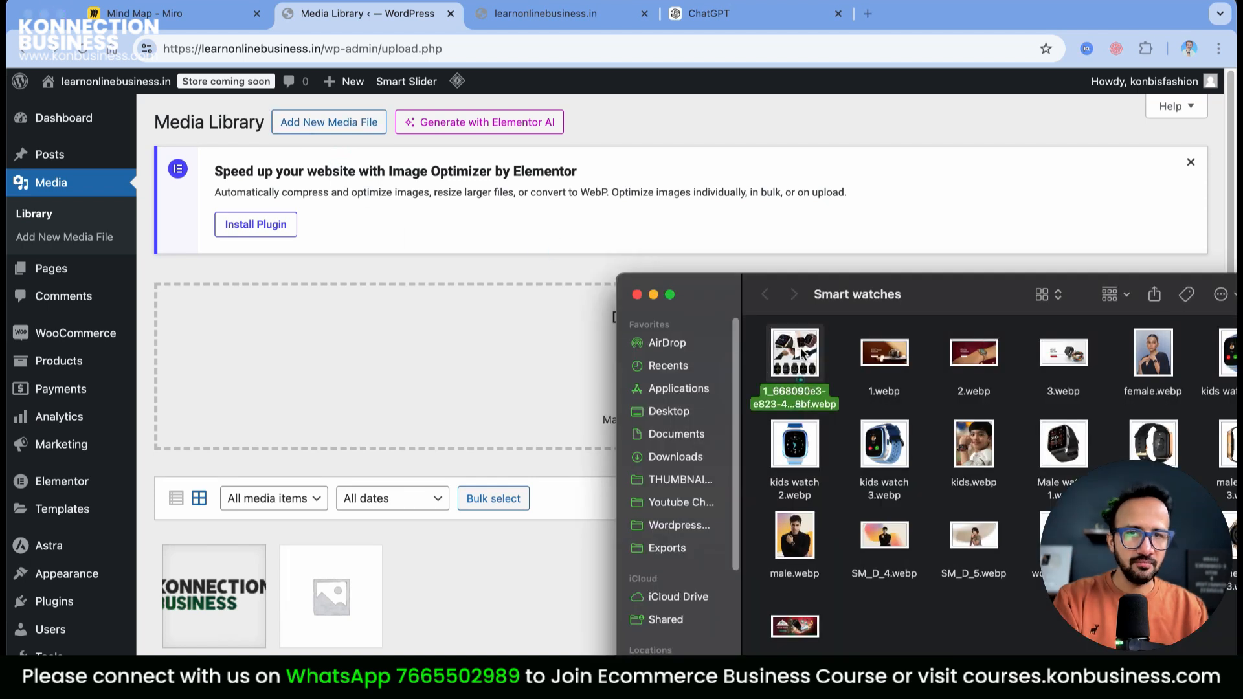
pyautogui.press('super+a')
pyautogui.moveTo(801, 375); pyautogui.dragTo(397, 376)
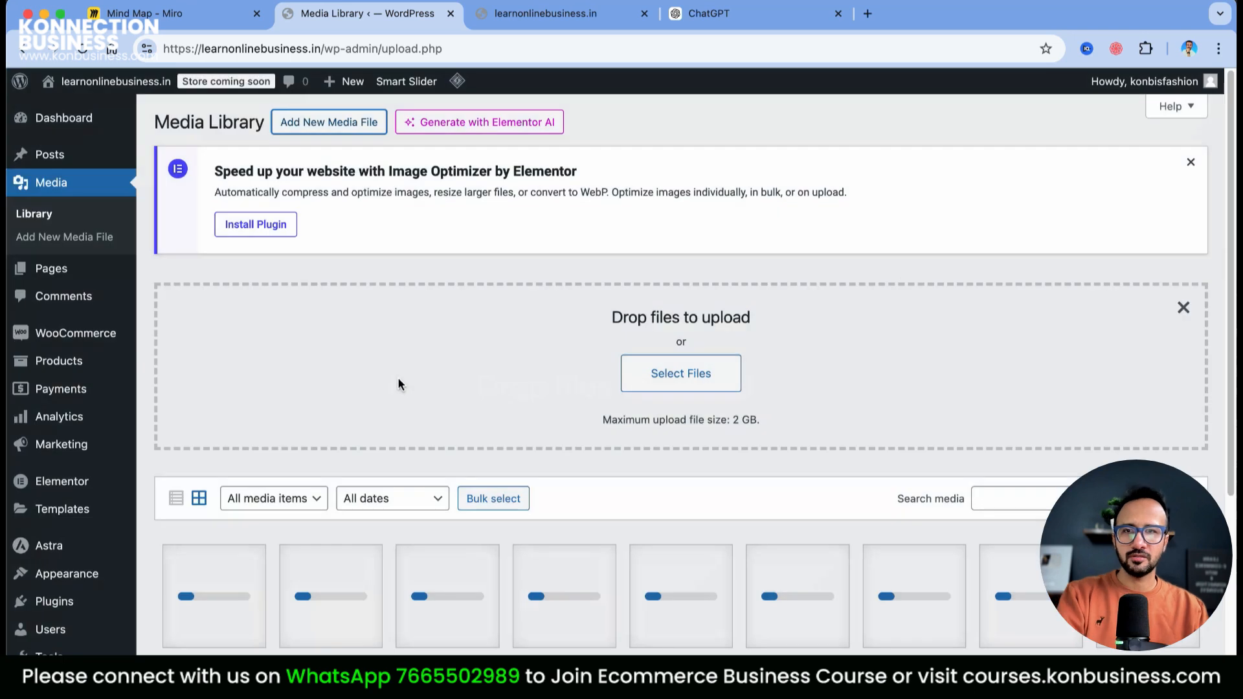
pyautogui.scroll(-5, 840, 482)
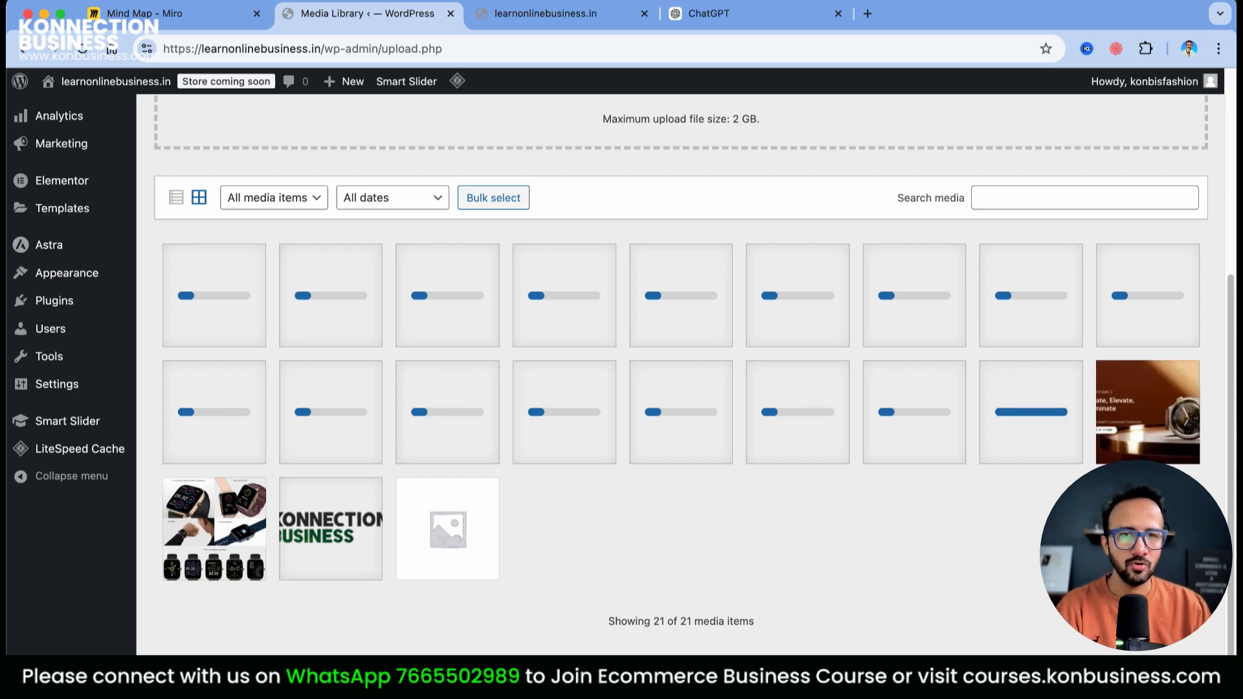
pyautogui.scroll(5, 945, 511)
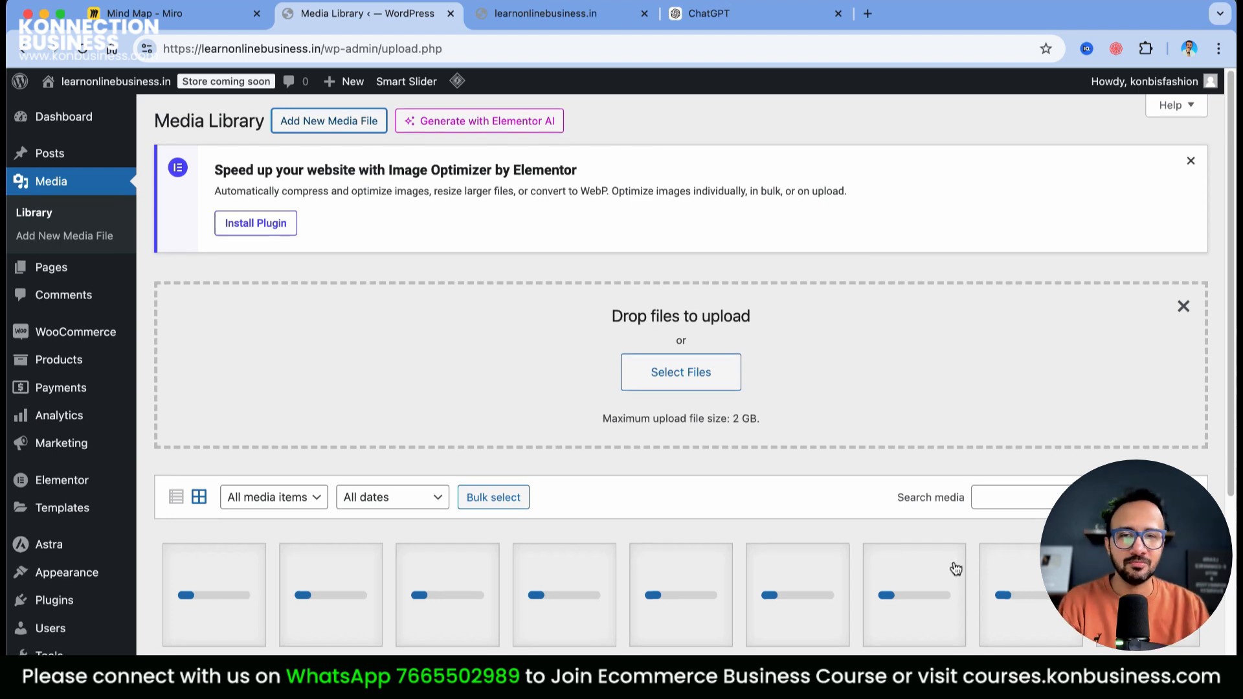
pyautogui.scroll(-5, 951, 569)
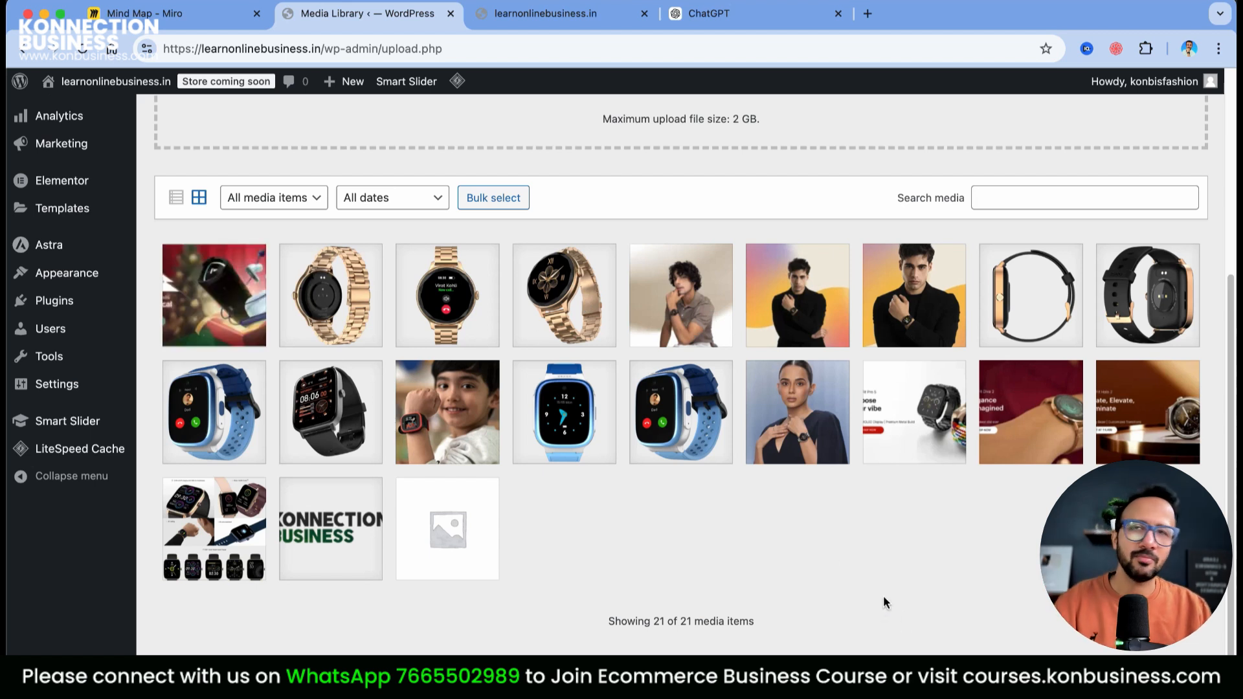
pyautogui.scroll(5, 857, 620)
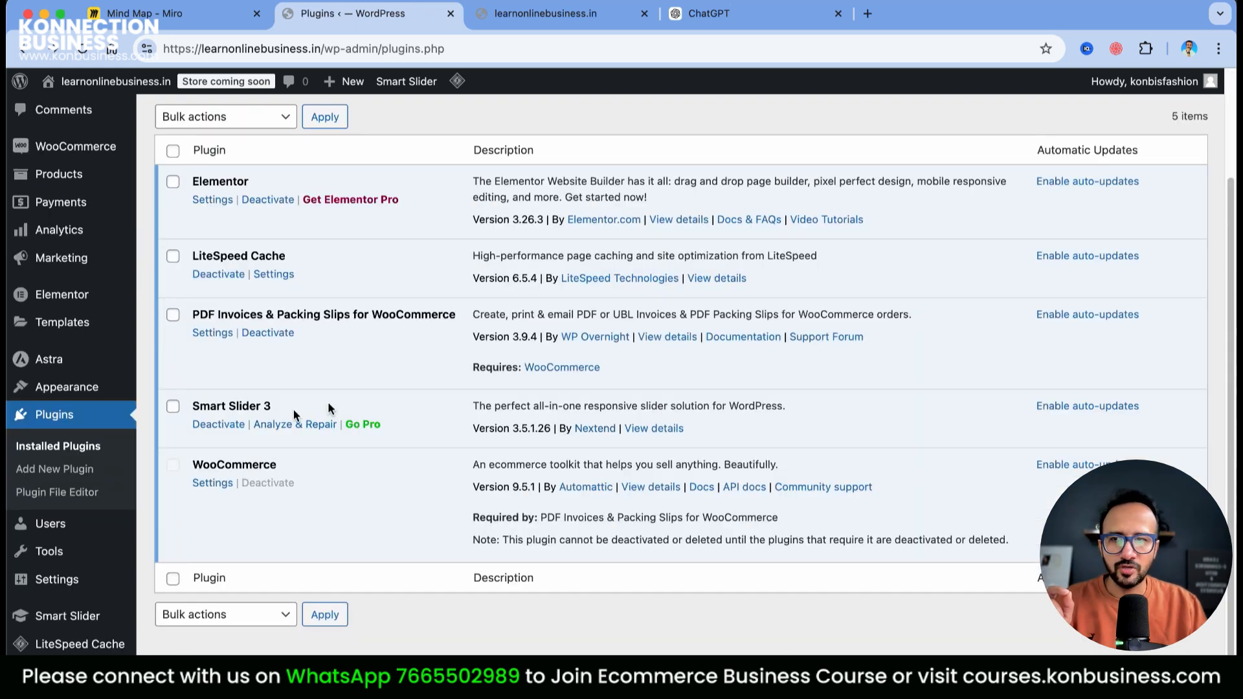
# Open Smart Slider's Dashboard, play and pause the welcome video, then go to the projects list
pyautogui.scroll(3, 719, 477)
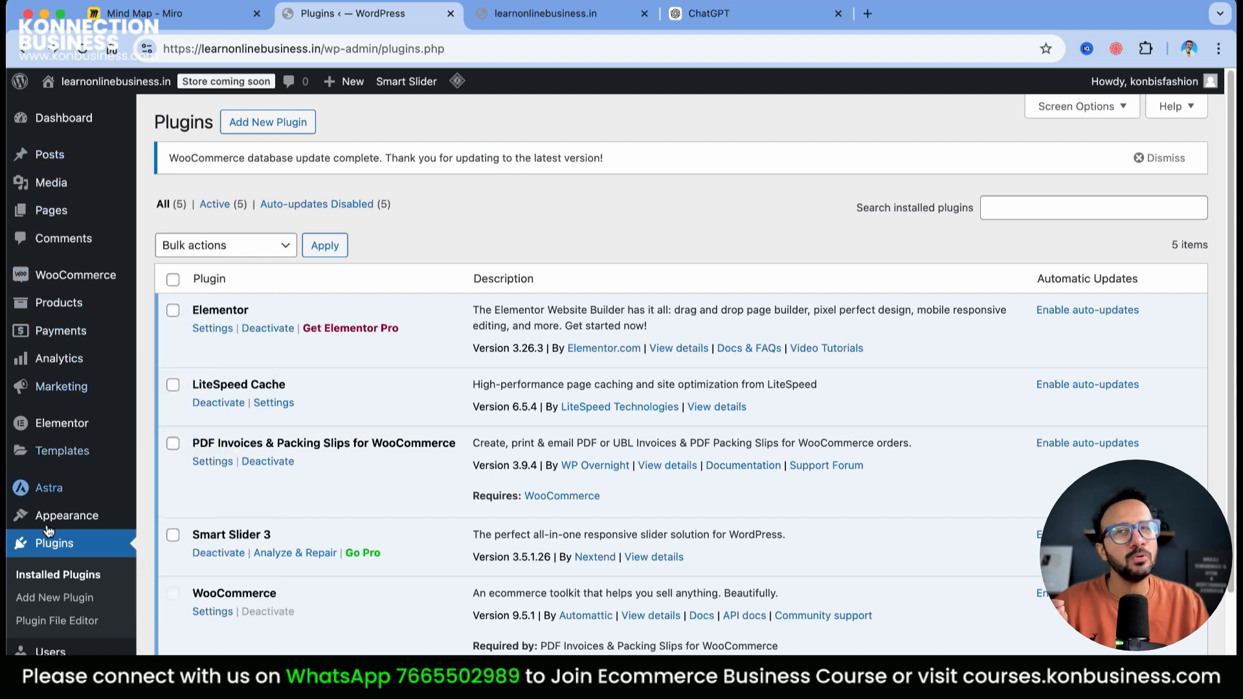
pyautogui.scroll(-2, 620, 424)
pyautogui.moveTo(76, 623)
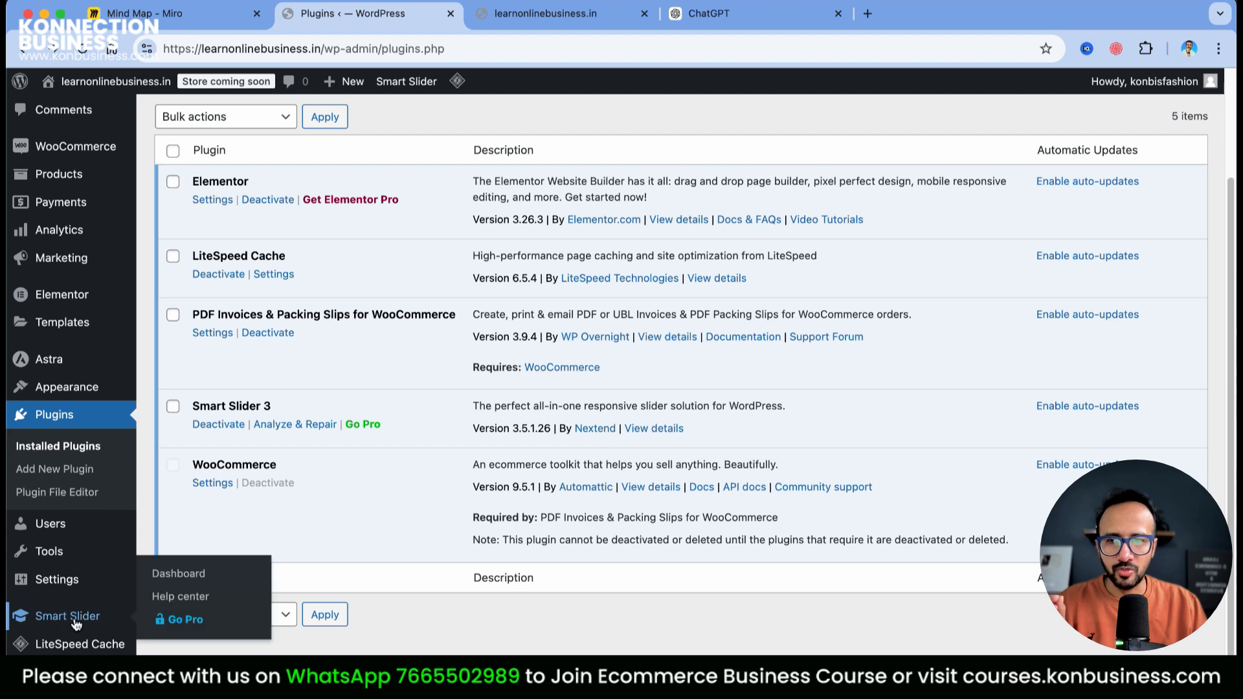
pyautogui.click(177, 575)
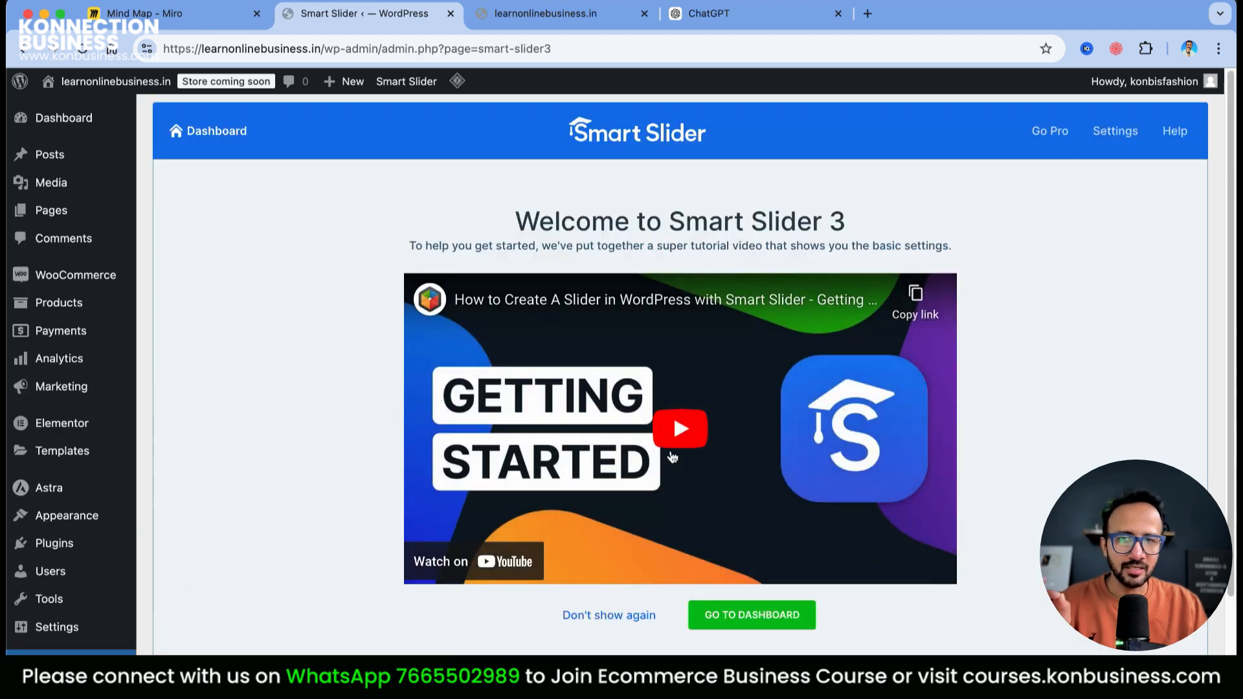
pyautogui.click(674, 439)
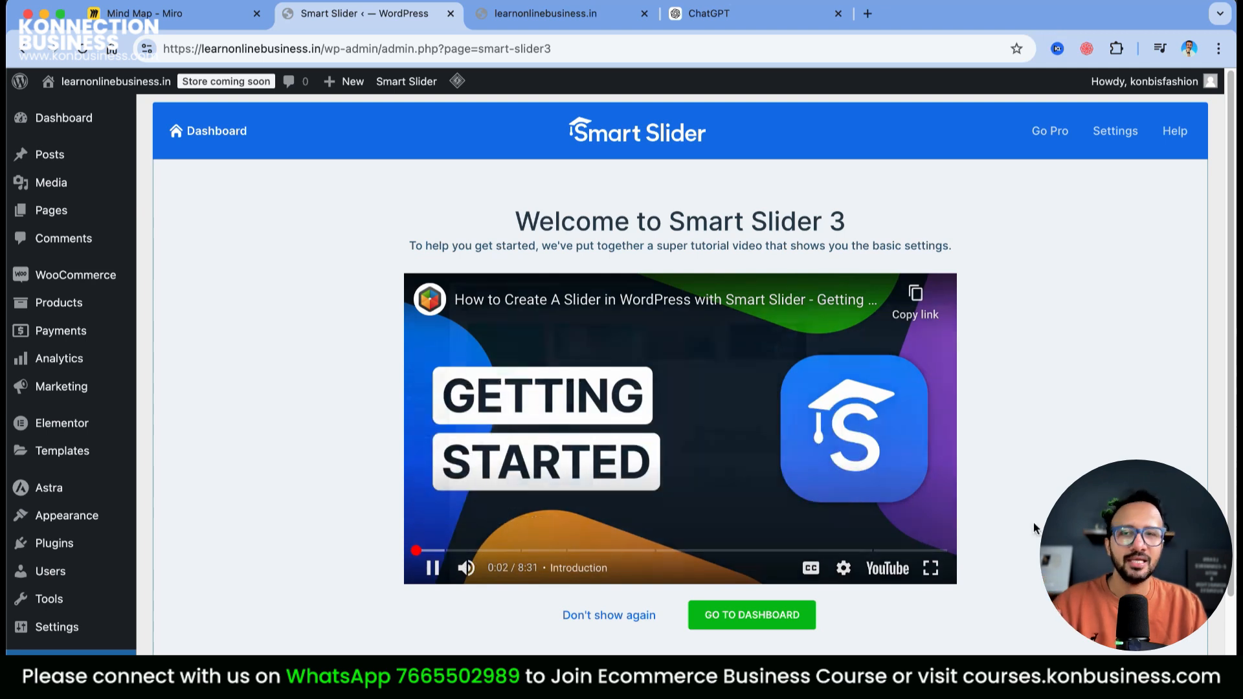
pyautogui.click(433, 570)
pyautogui.click(782, 616)
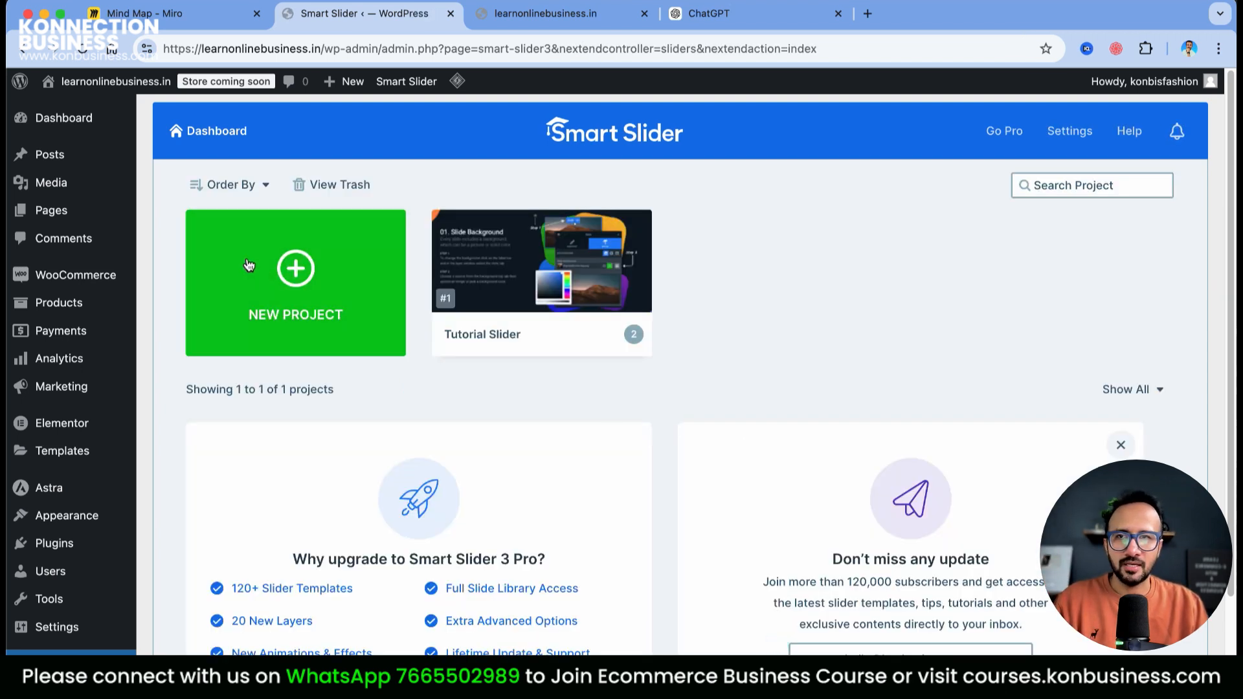
# Browse the Smart Slider template gallery, filtered to Slider templates
pyautogui.click(321, 291)
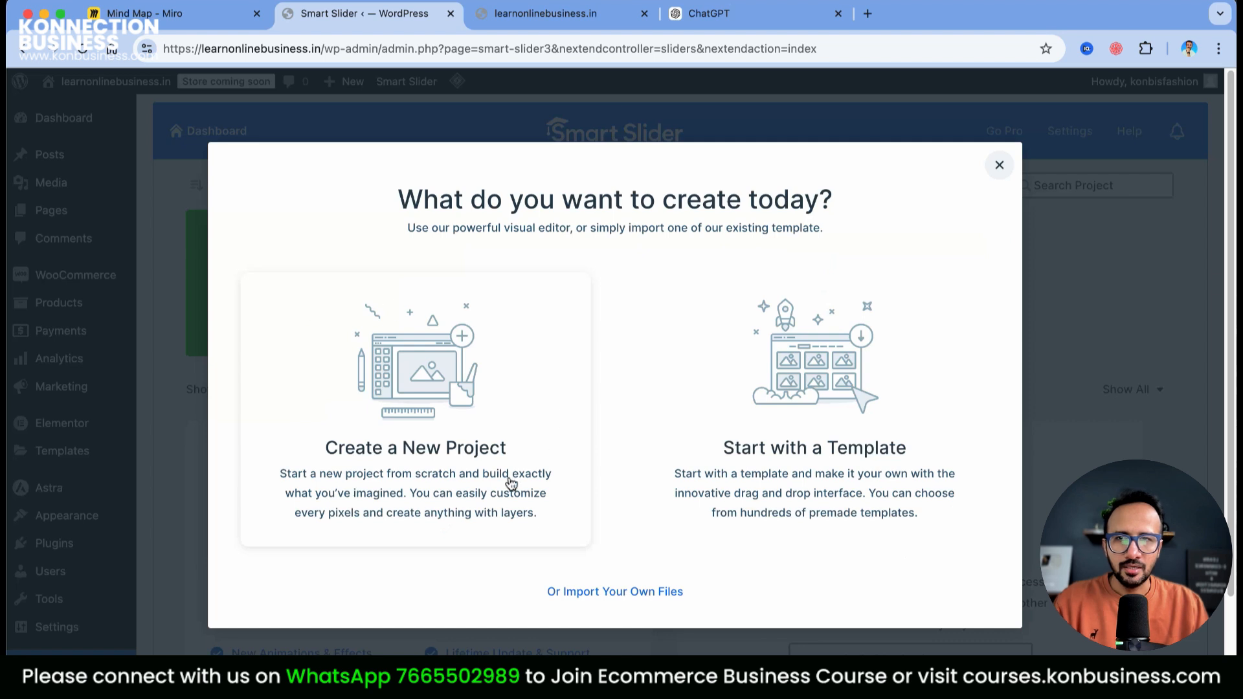
pyautogui.click(833, 415)
pyautogui.scroll(-5, 713, 427)
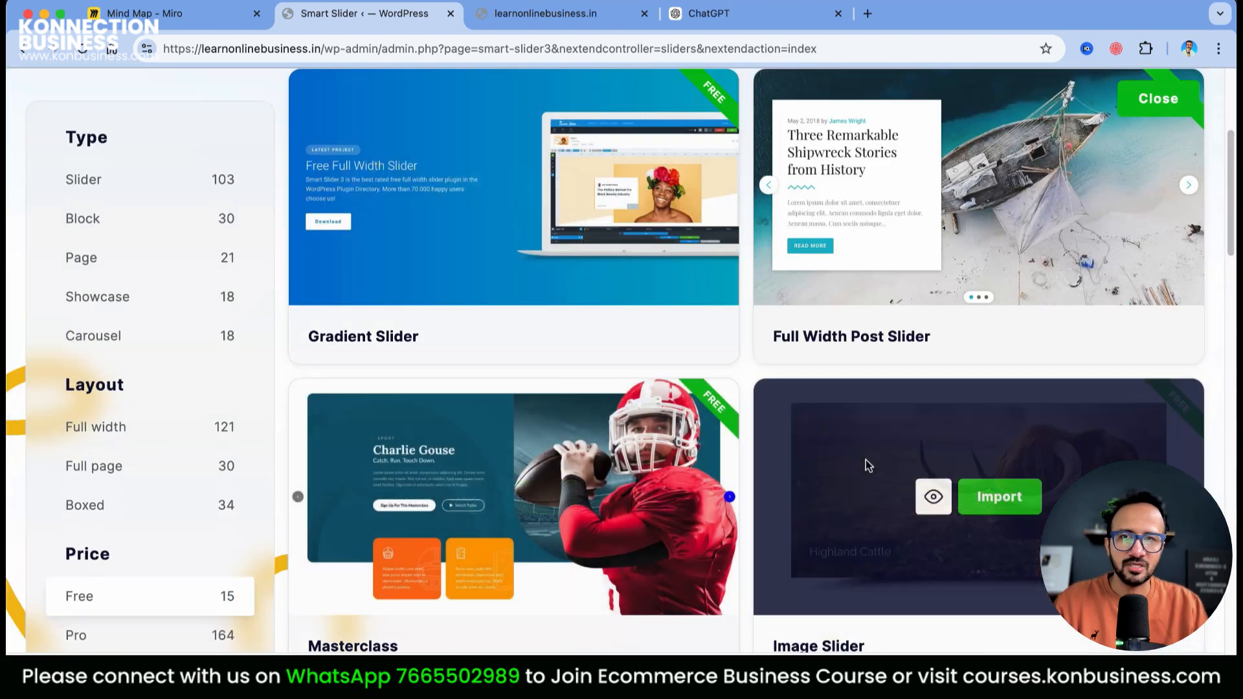
pyautogui.scroll(5, 868, 464)
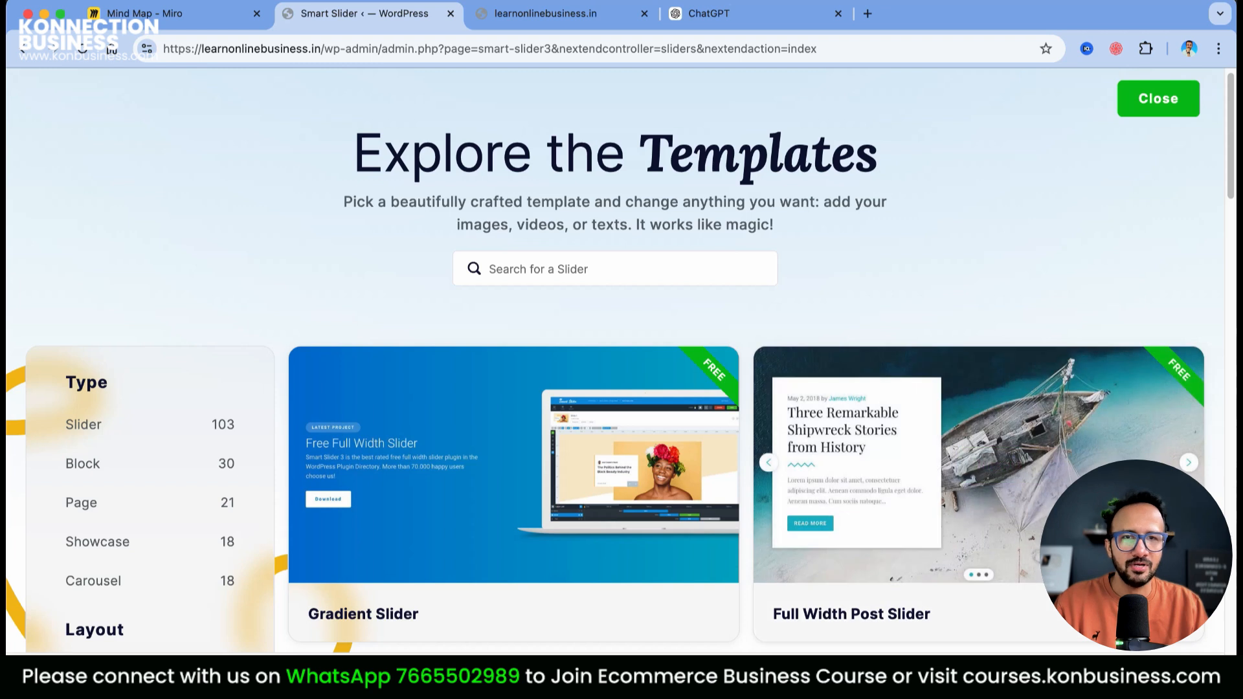
pyautogui.scroll(-6, 729, 310)
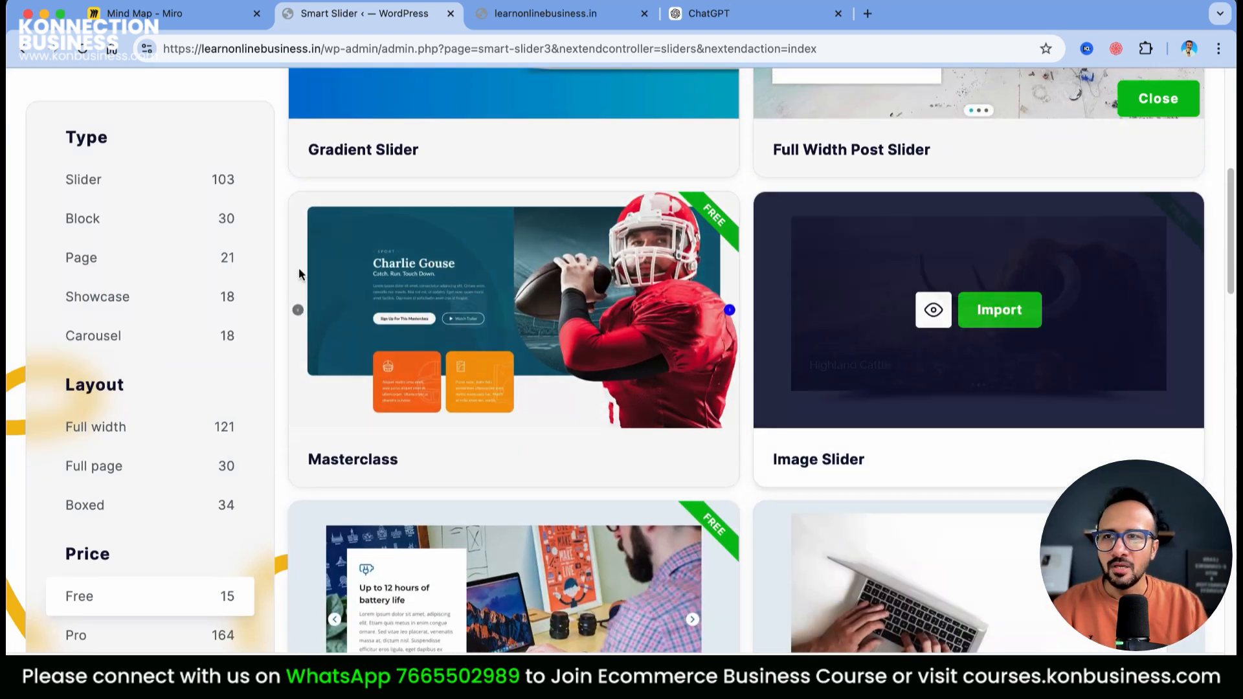
pyautogui.click(79, 188)
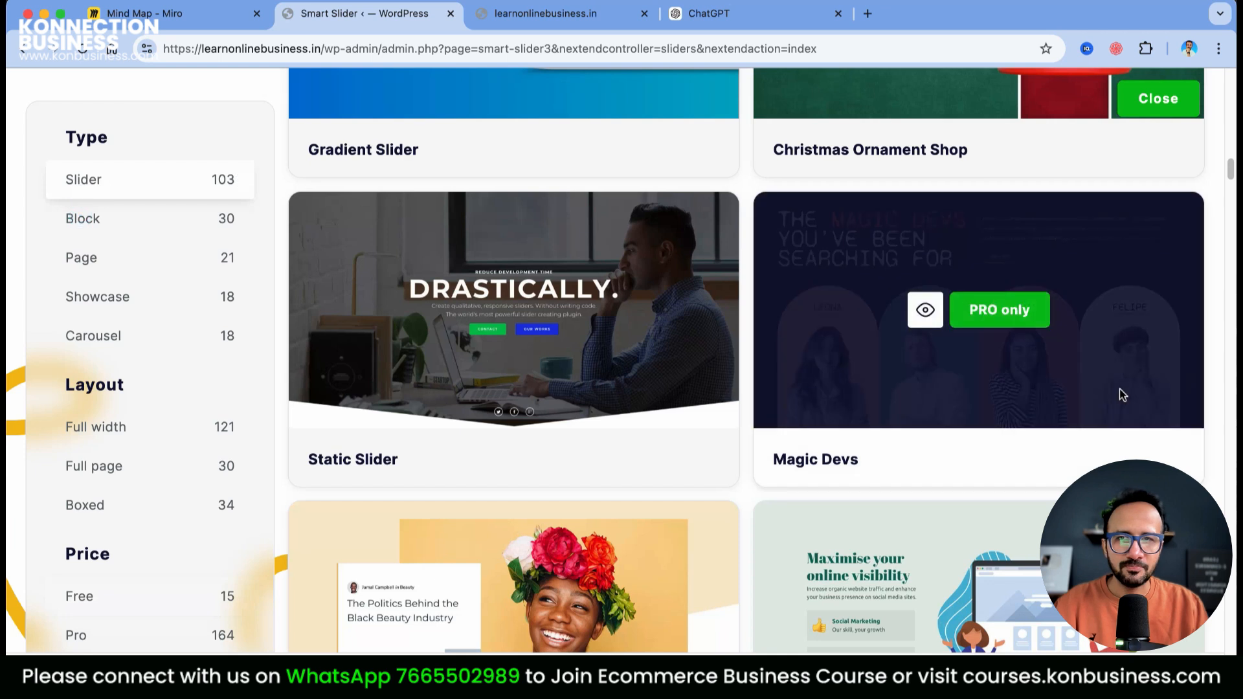
pyautogui.scroll(-5, 1184, 415)
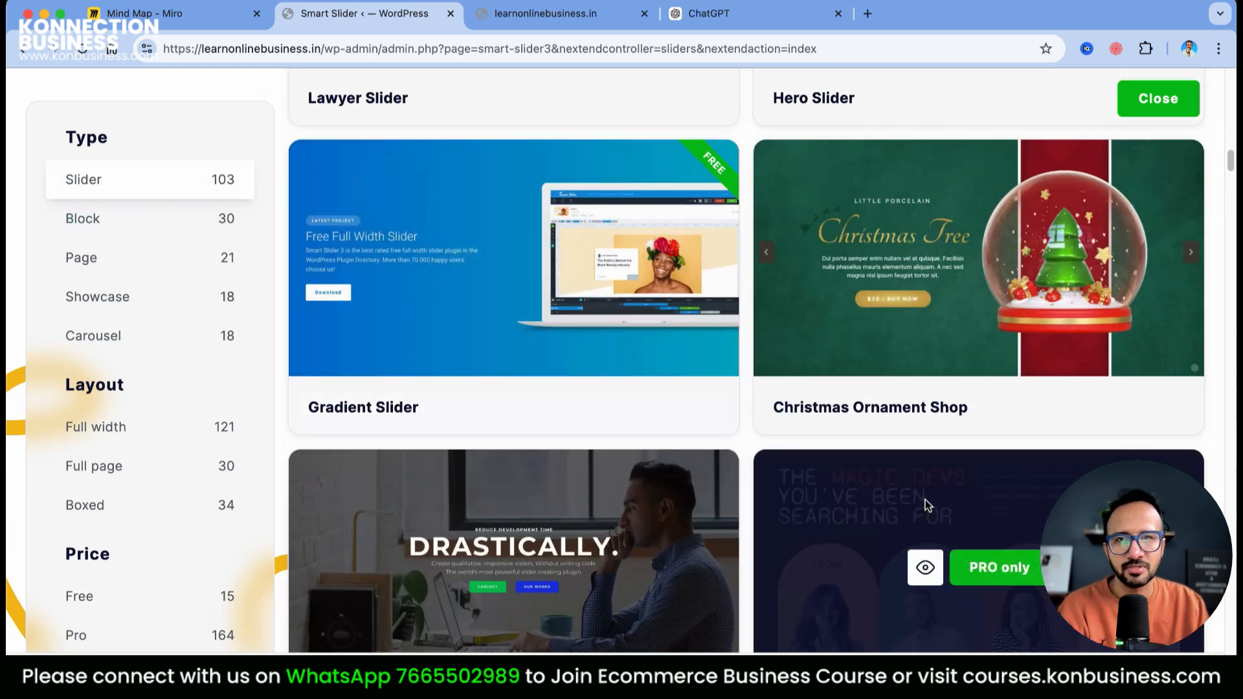
pyautogui.scroll(-8, 702, 363)
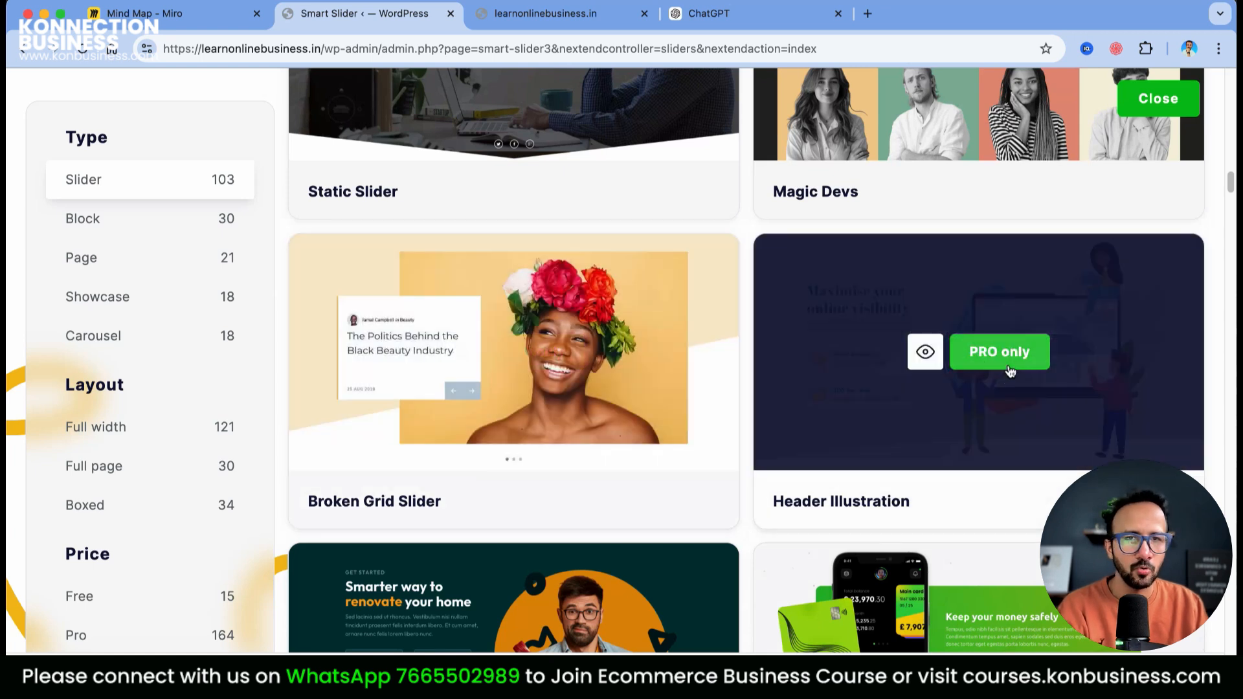
pyautogui.scroll(8, 1008, 437)
pyautogui.scroll(15, 1002, 337)
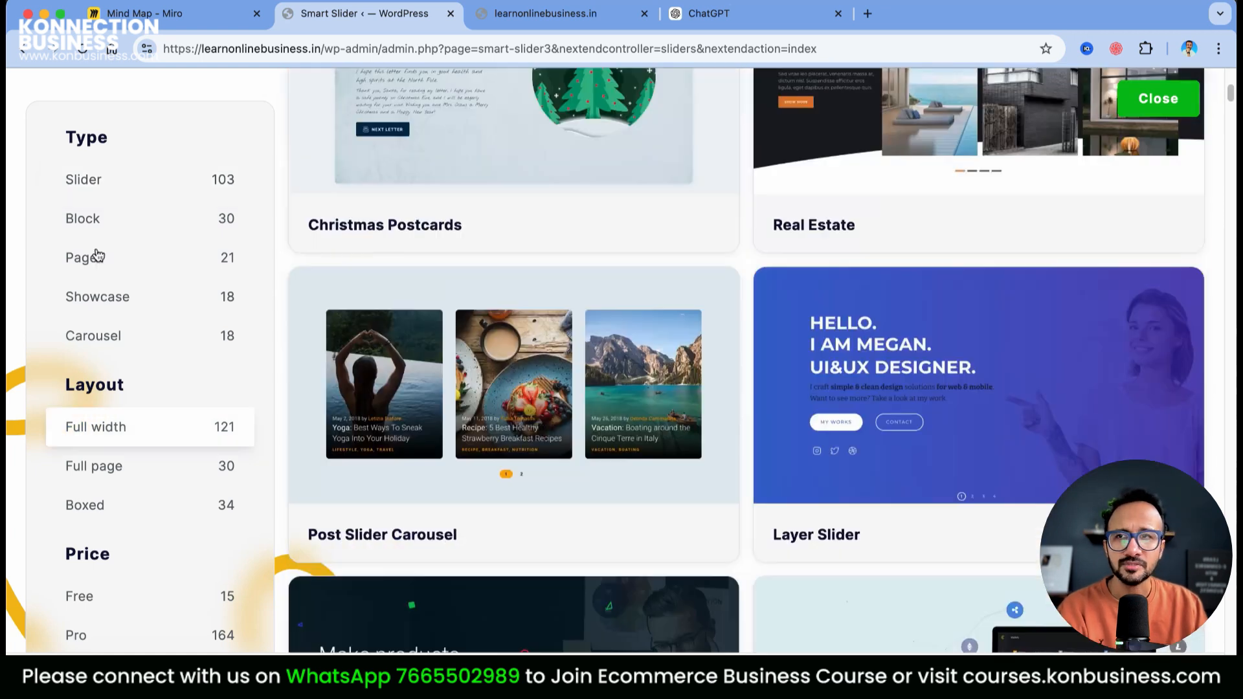
pyautogui.scroll(6, 96, 256)
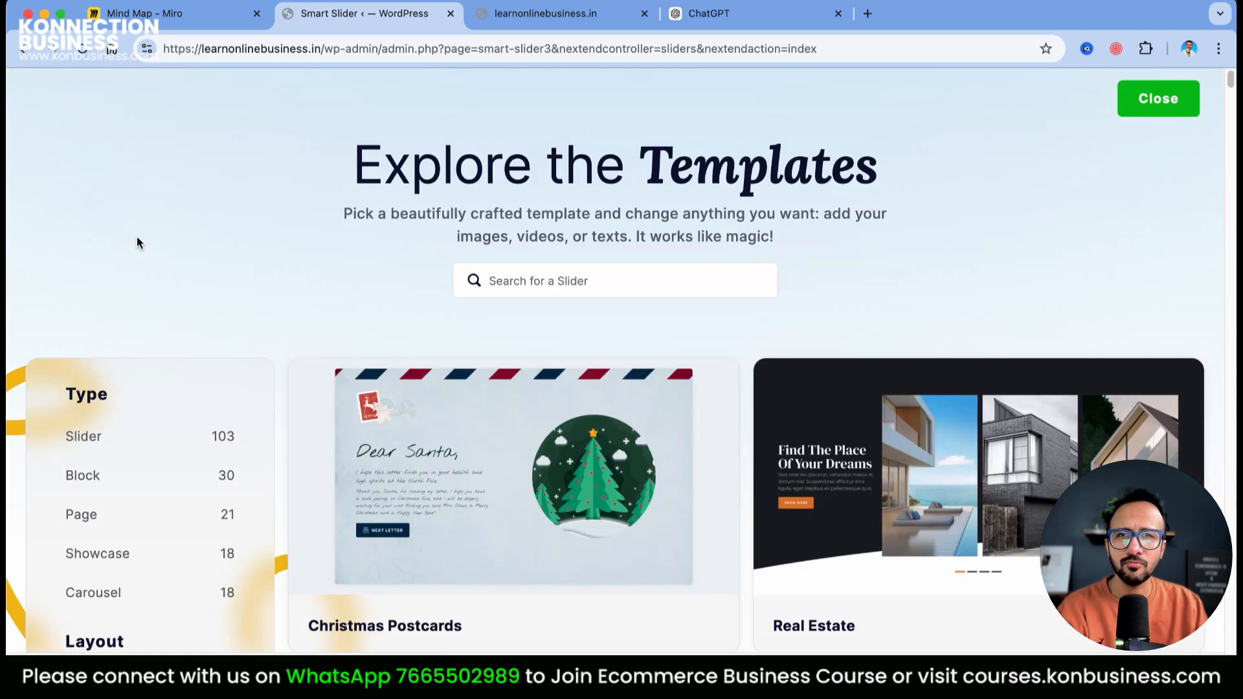
# Close the gallery and start a new project from scratch instead
pyautogui.click(1159, 98)
pyautogui.click(341, 261)
pyautogui.click(413, 371)
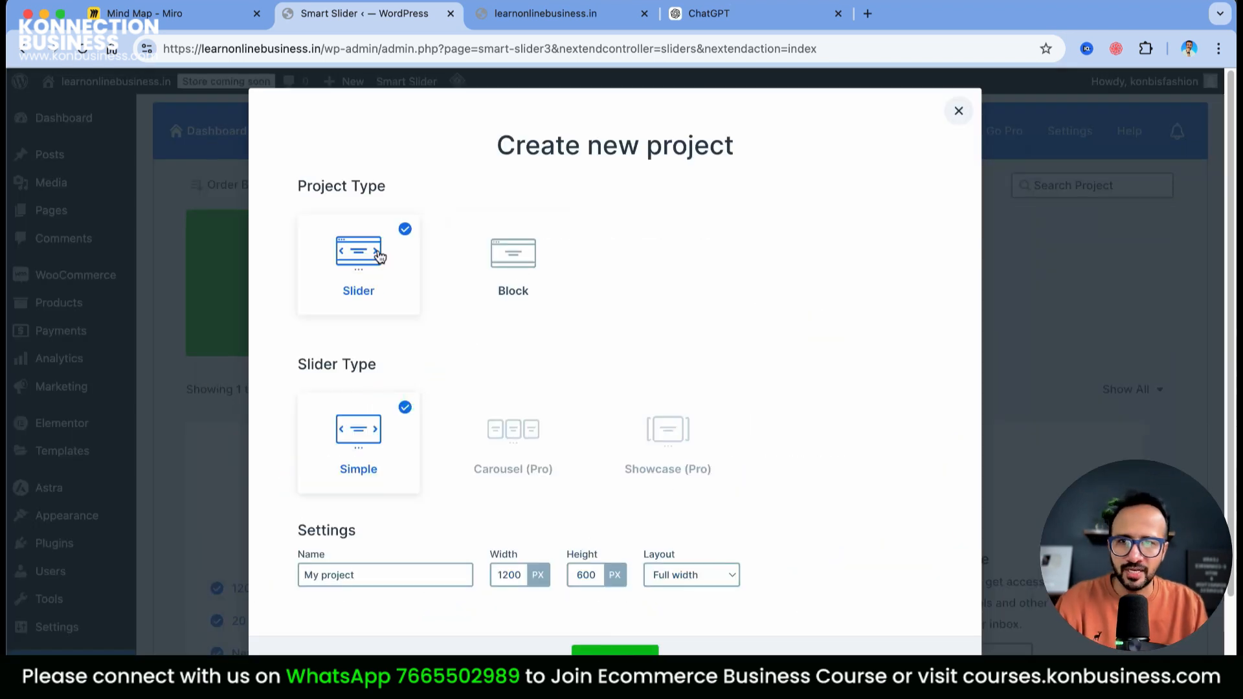
# Create the project with the default Slider/Simple 1200×600 settings, opening My project (ID 2)
pyautogui.click(641, 651)
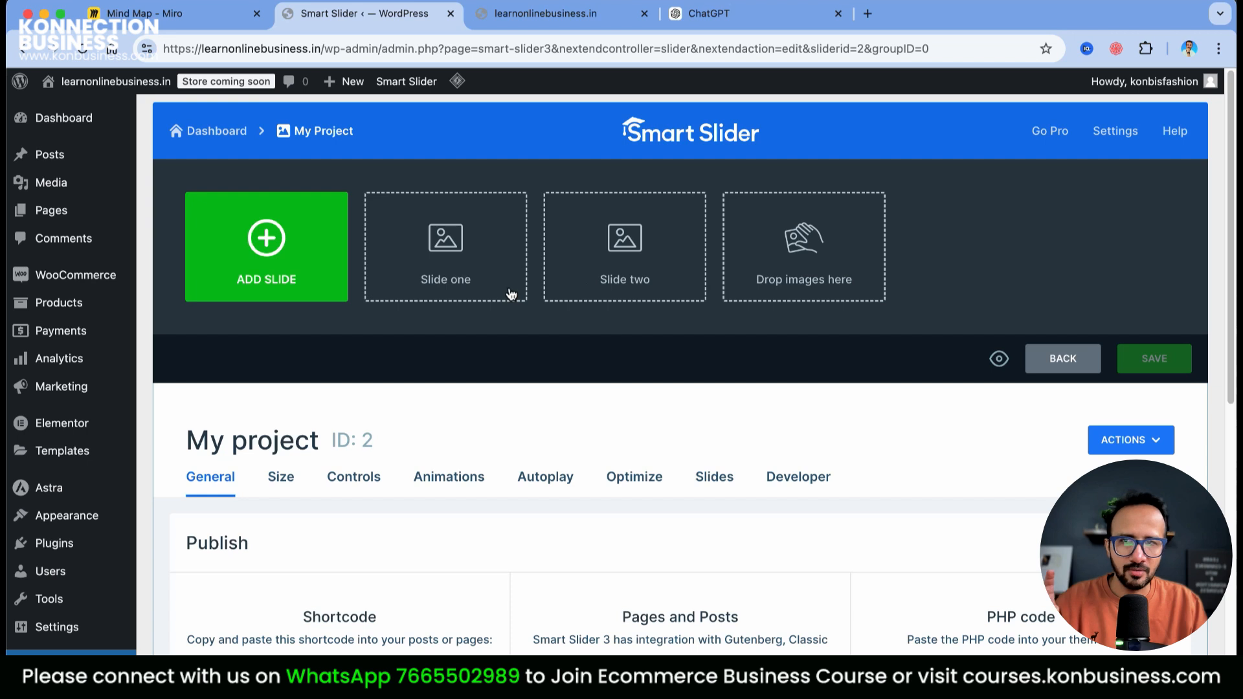
pyautogui.scroll(-5, 1023, 414)
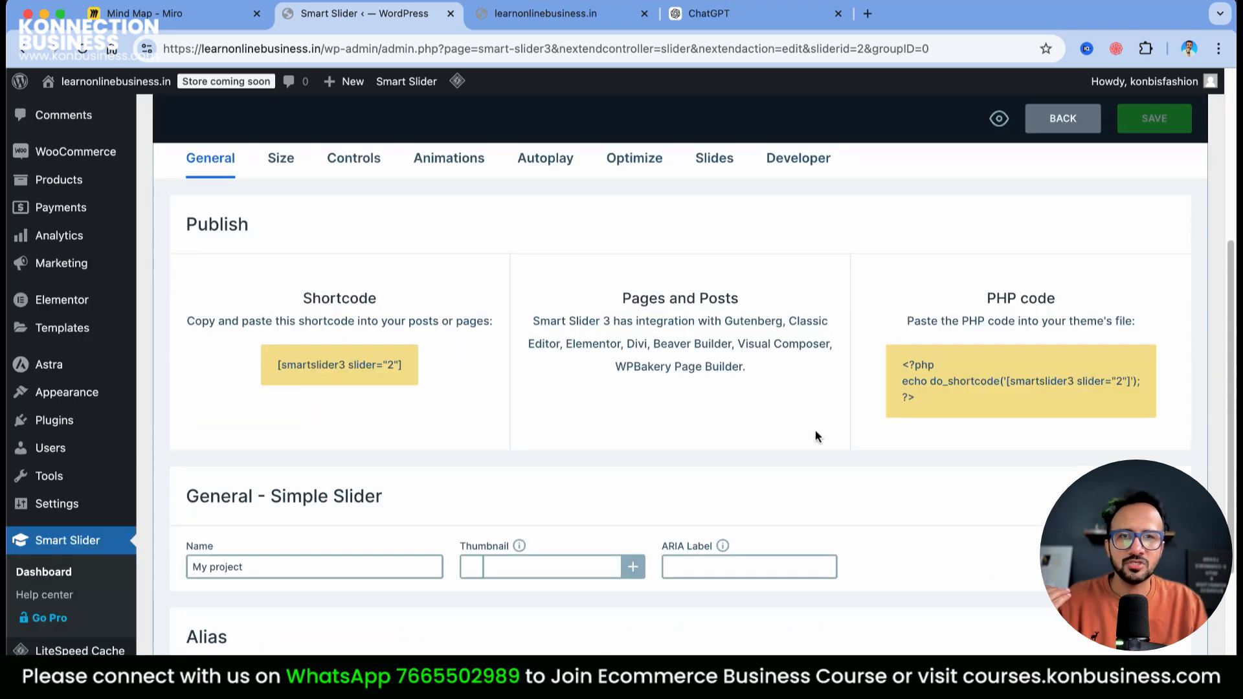
pyautogui.scroll(5, 712, 414)
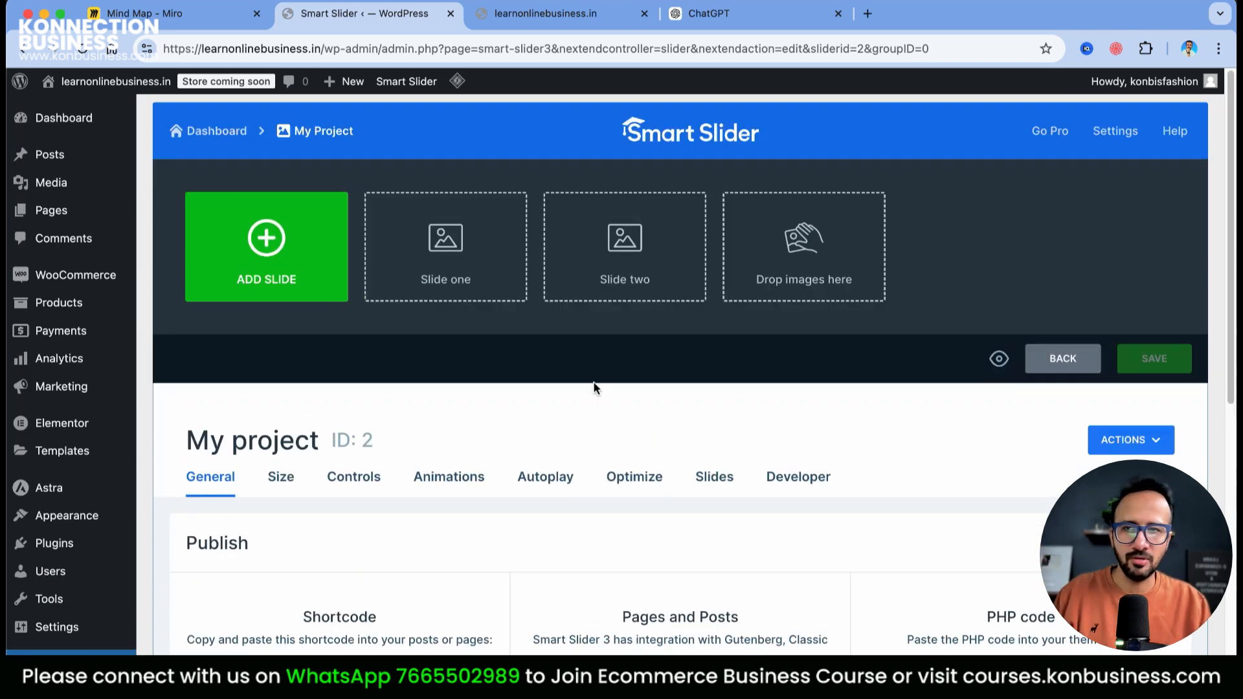
# Add the 3.webp watch banner as the first image slide
pyautogui.click(273, 267)
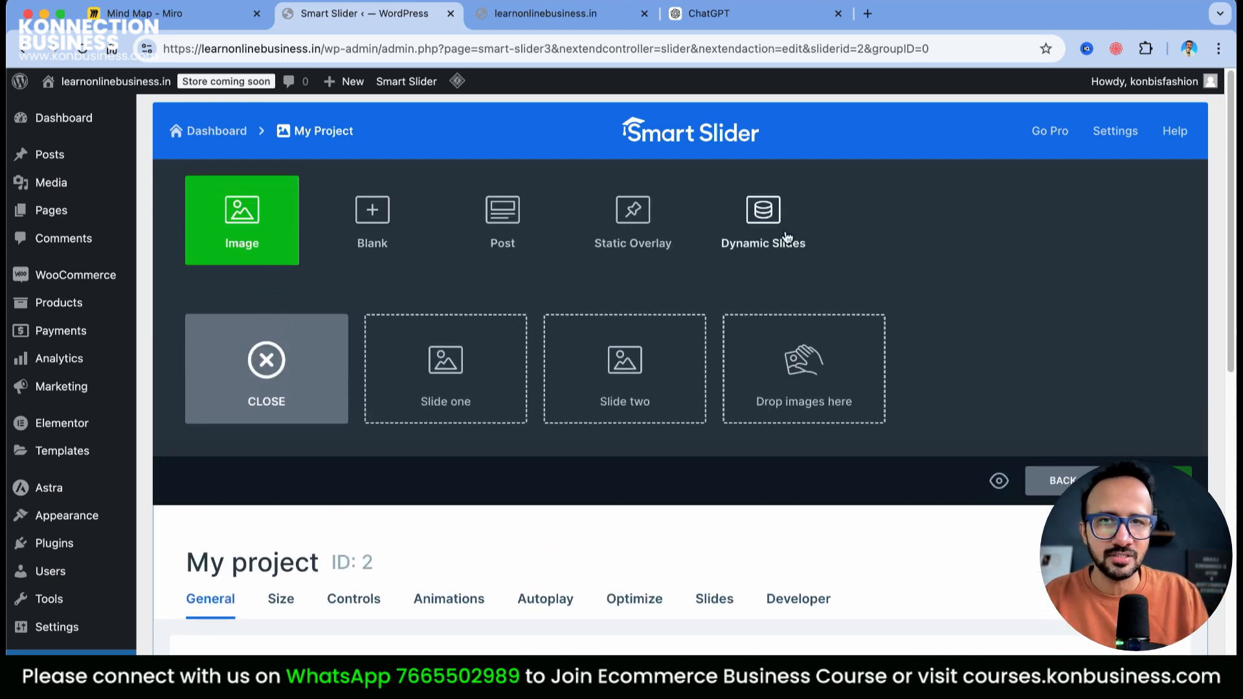
pyautogui.click(907, 283)
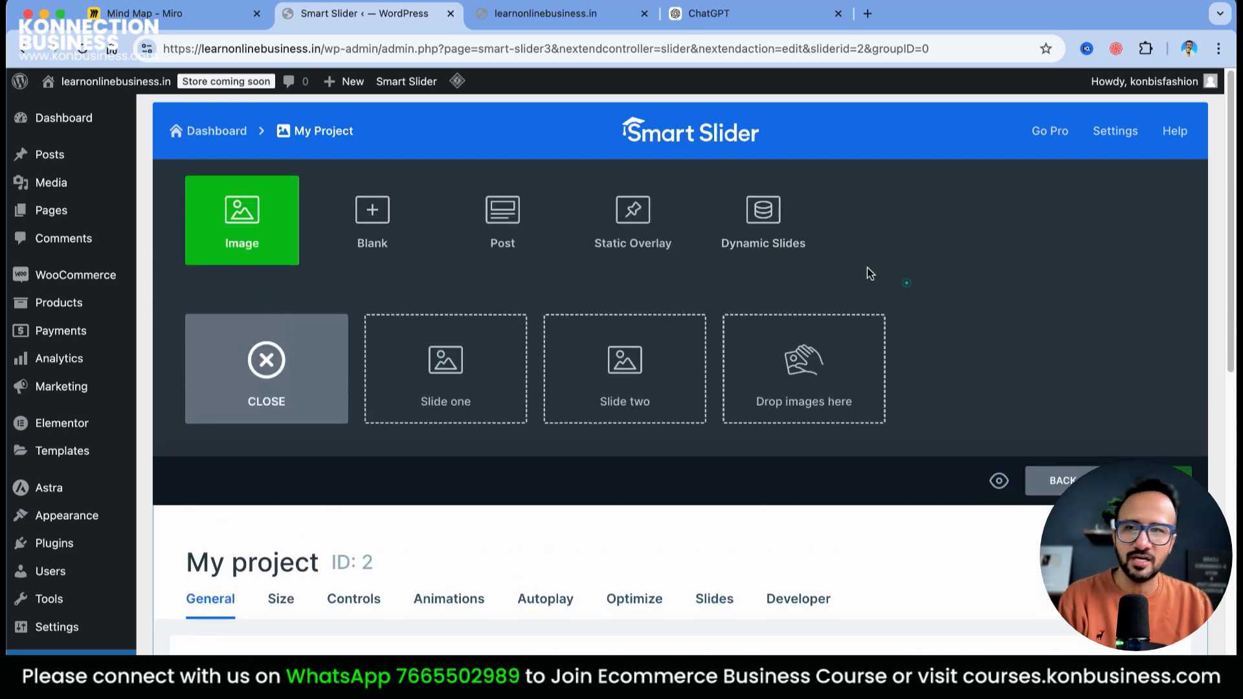
pyautogui.click(476, 370)
pyautogui.click(446, 257)
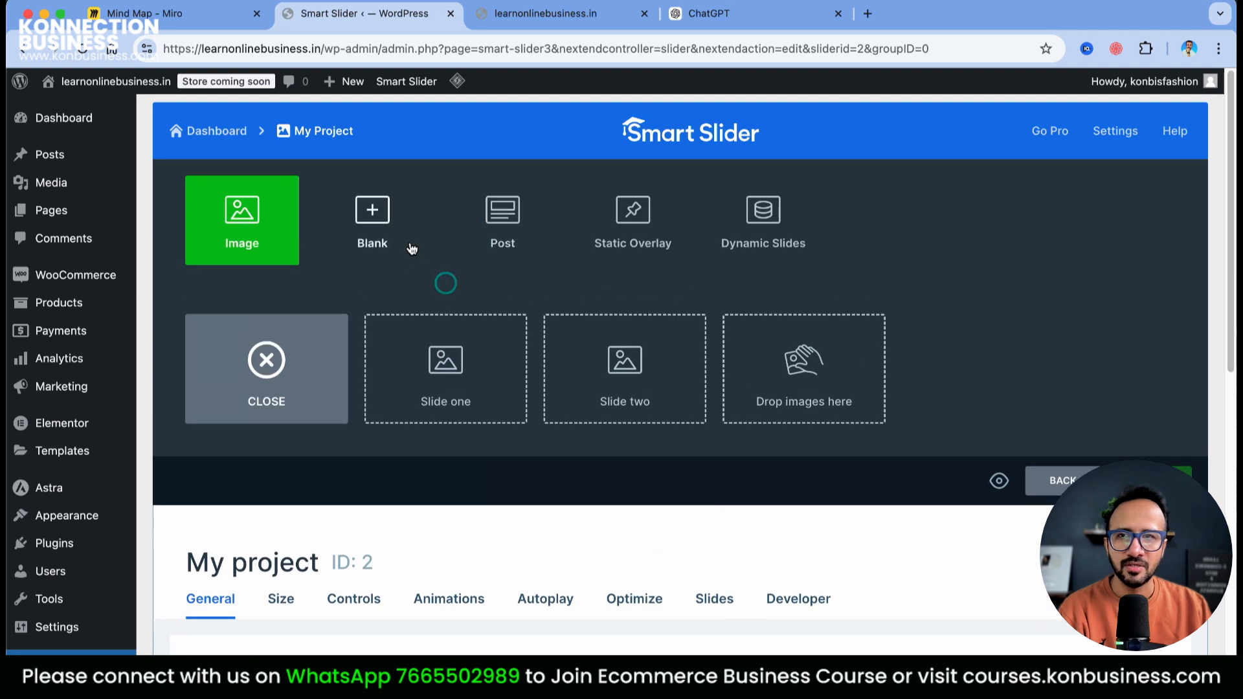
pyautogui.click(254, 216)
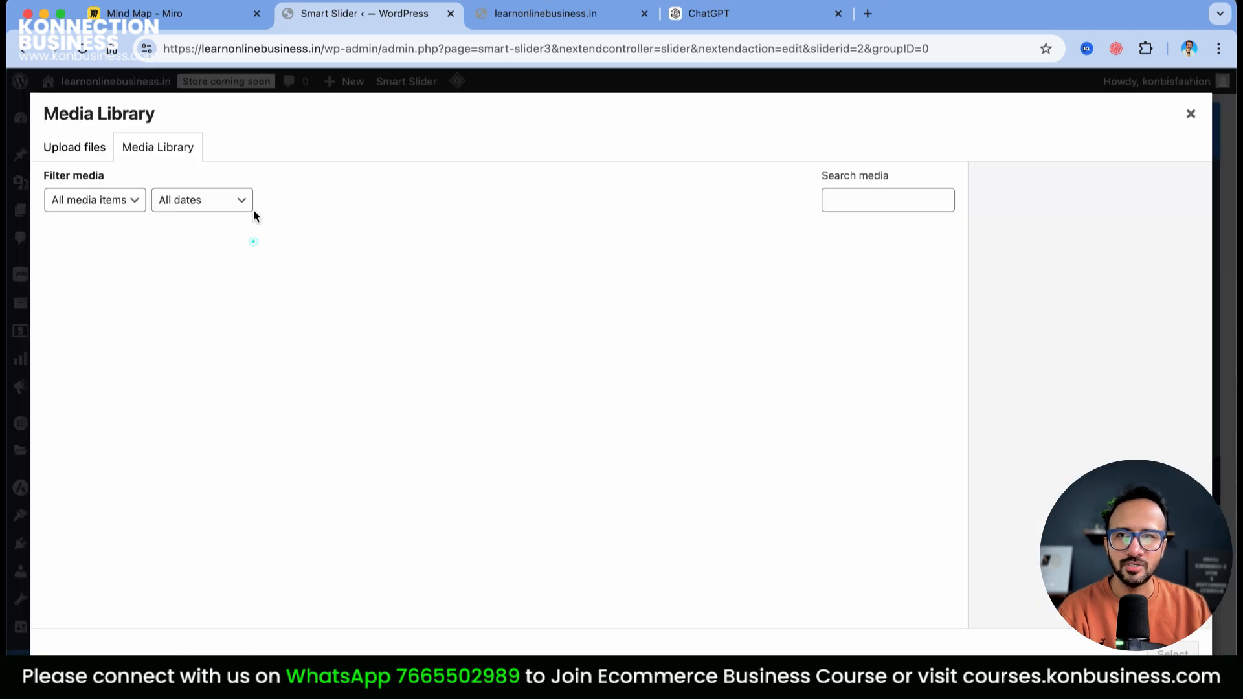
pyautogui.click(884, 406)
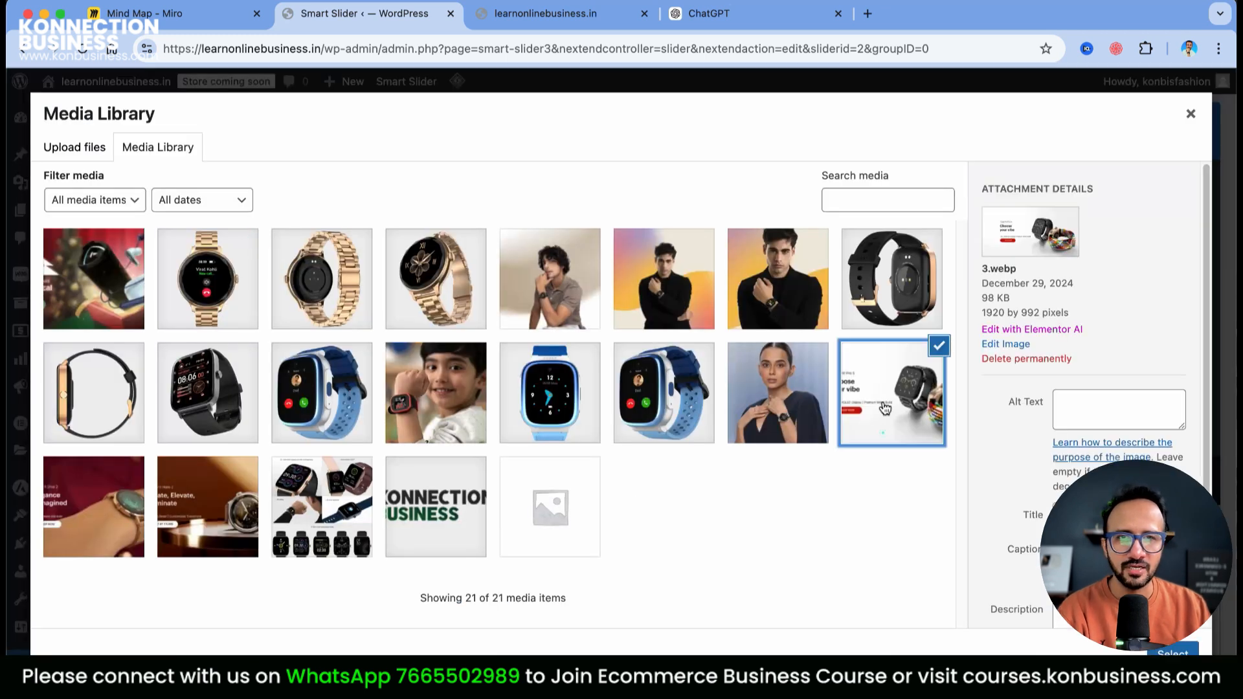
pyautogui.click(1173, 651)
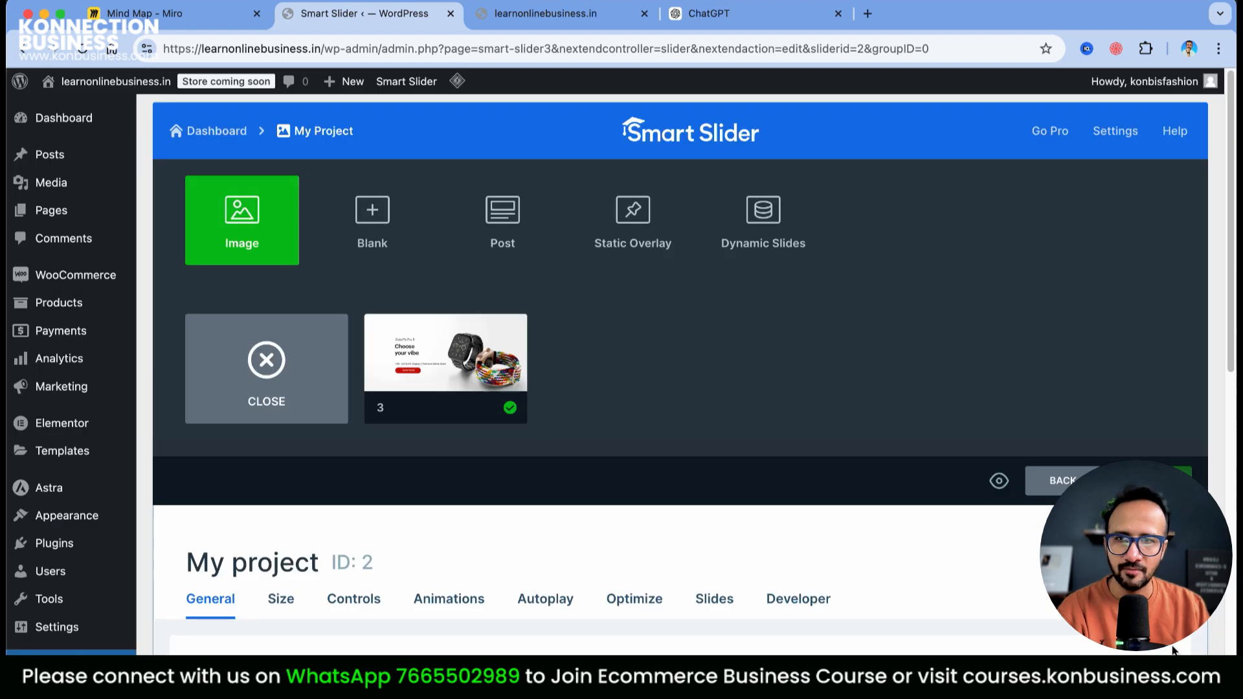
# Add the 2.webp banner and the remaining watch banner as two more image slides
pyautogui.click(265, 221)
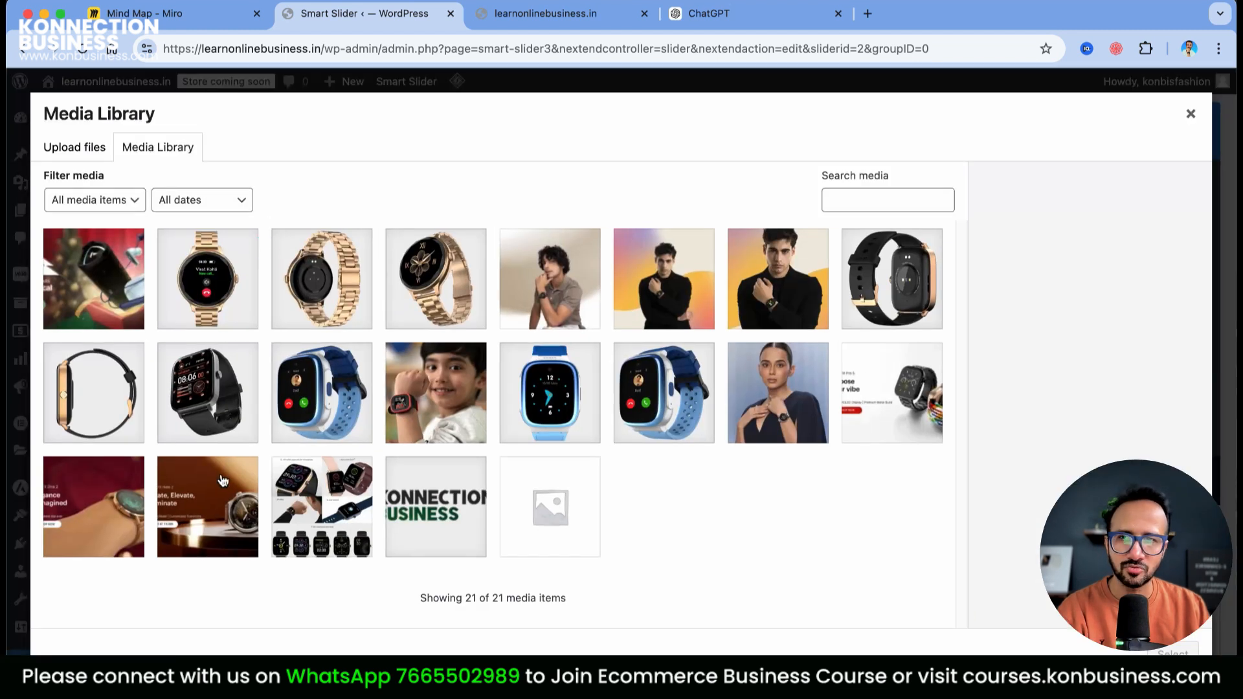
pyautogui.click(127, 501)
pyautogui.click(1173, 651)
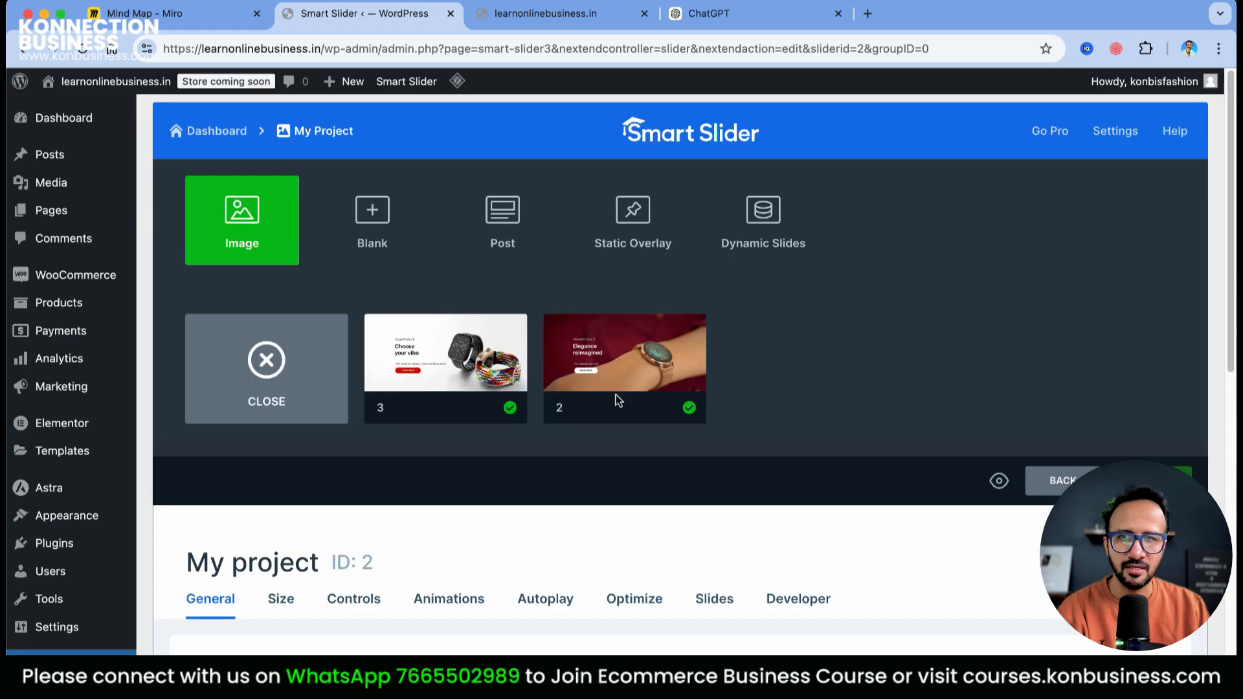
pyautogui.click(251, 227)
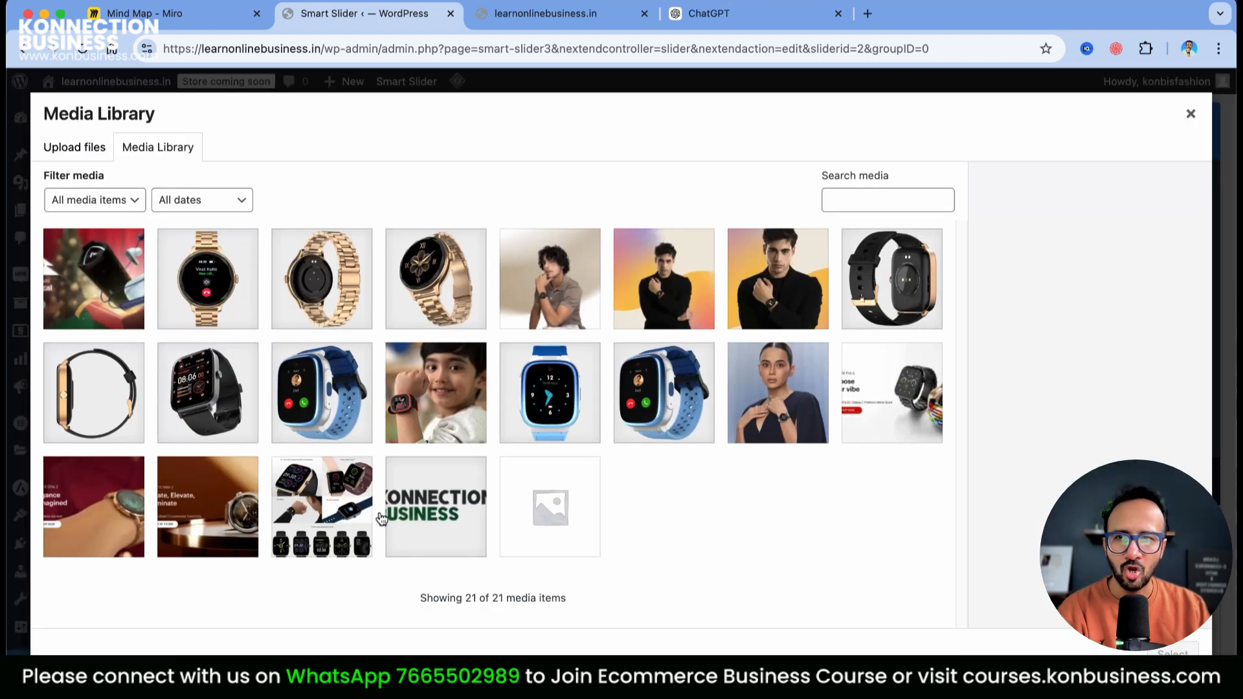
pyautogui.click(226, 499)
pyautogui.click(1173, 651)
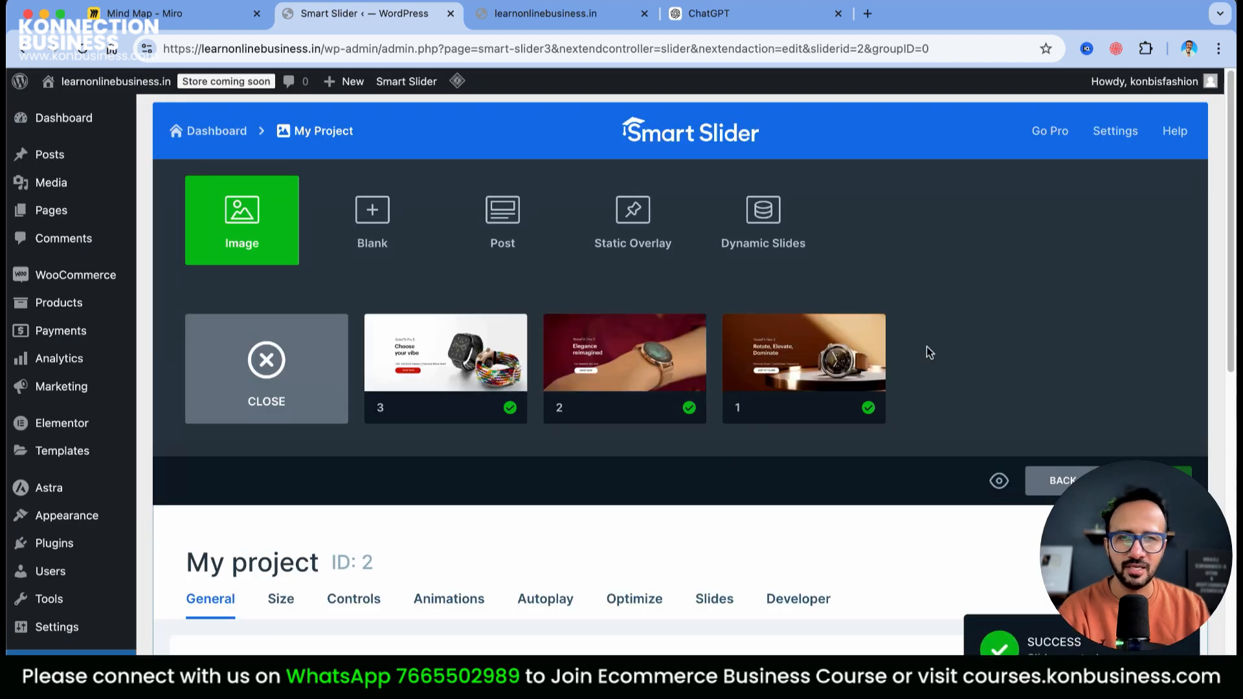
pyautogui.scroll(-6, 927, 347)
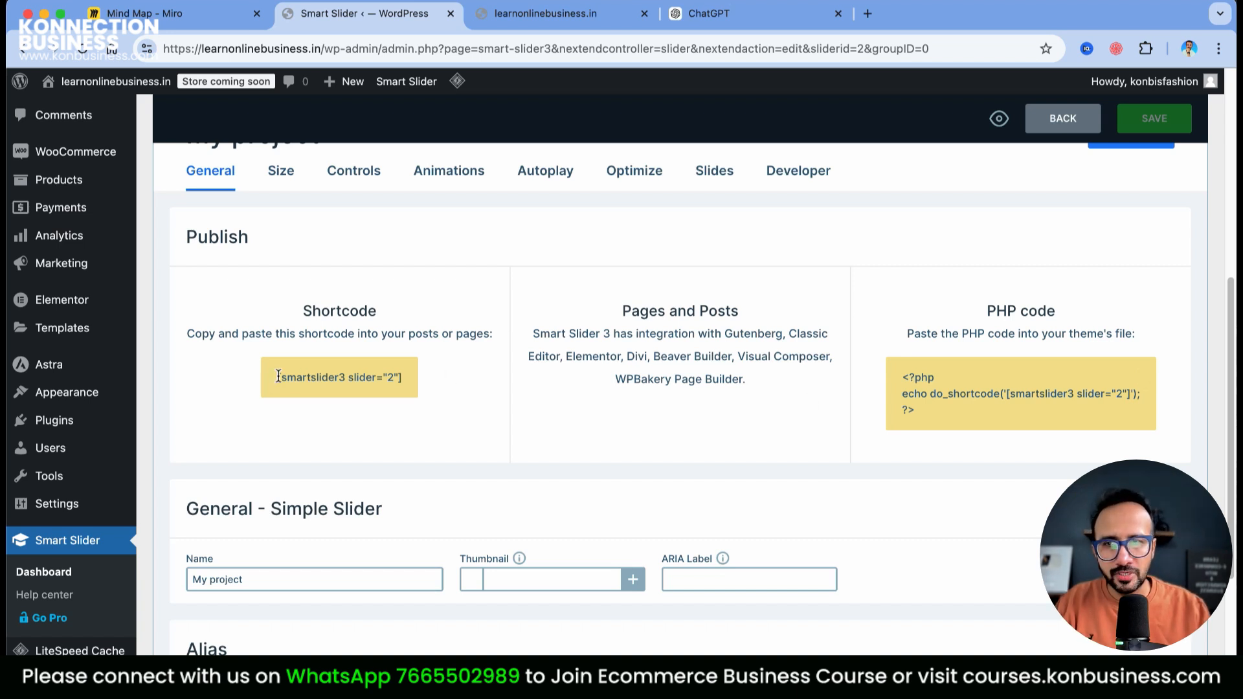
# Copy the shortcode [smartslider3 slider="2"] and switch to the learnonlinebusiness.in homepage tab
pyautogui.moveTo(304, 378); pyautogui.dragTo(391, 382)
pyautogui.rightClick(387, 374)
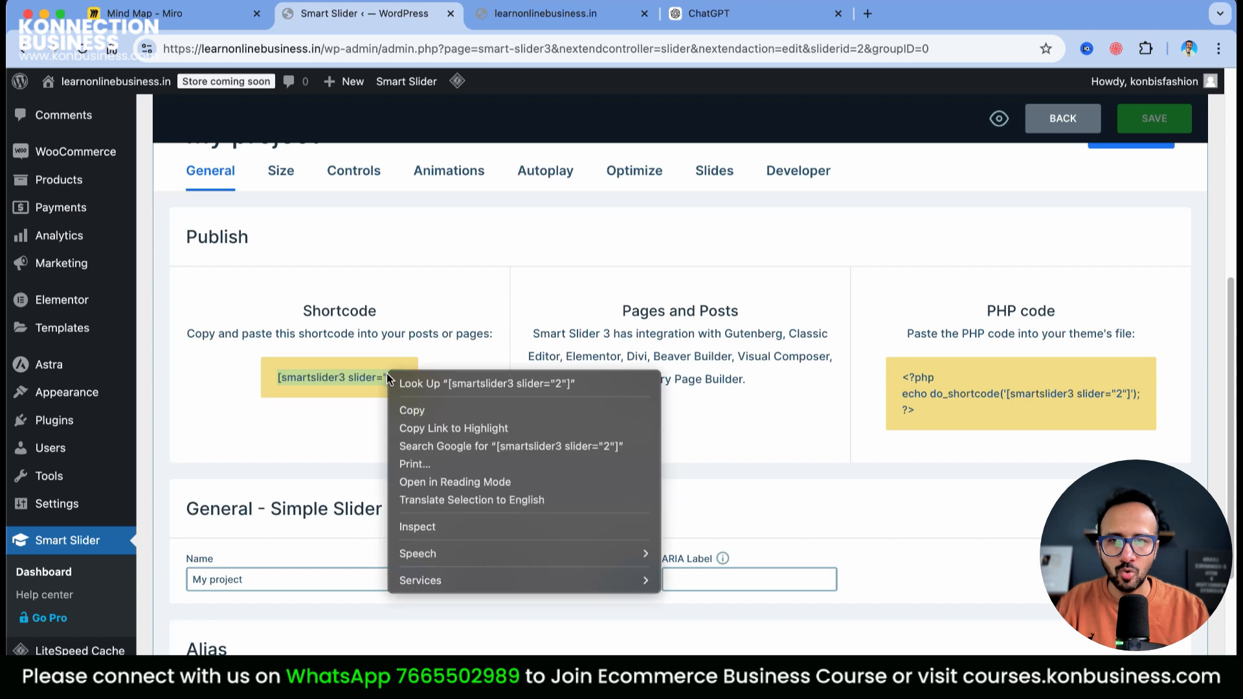
pyautogui.click(407, 411)
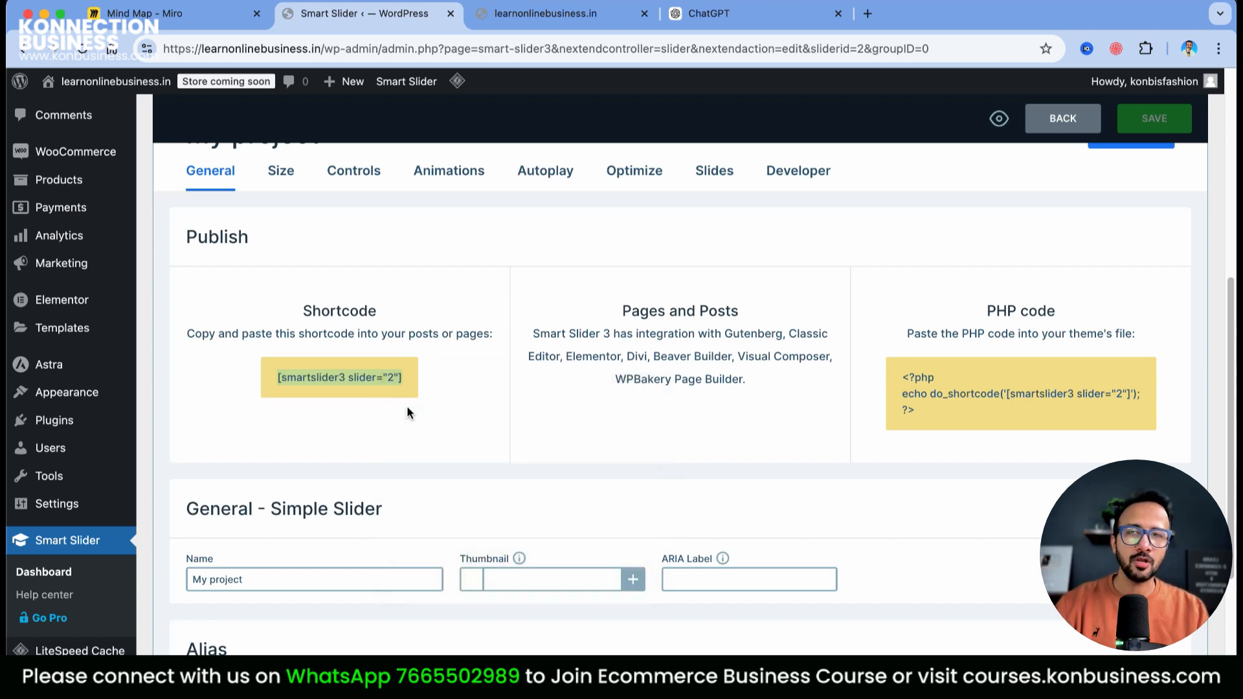
pyautogui.click(527, 14)
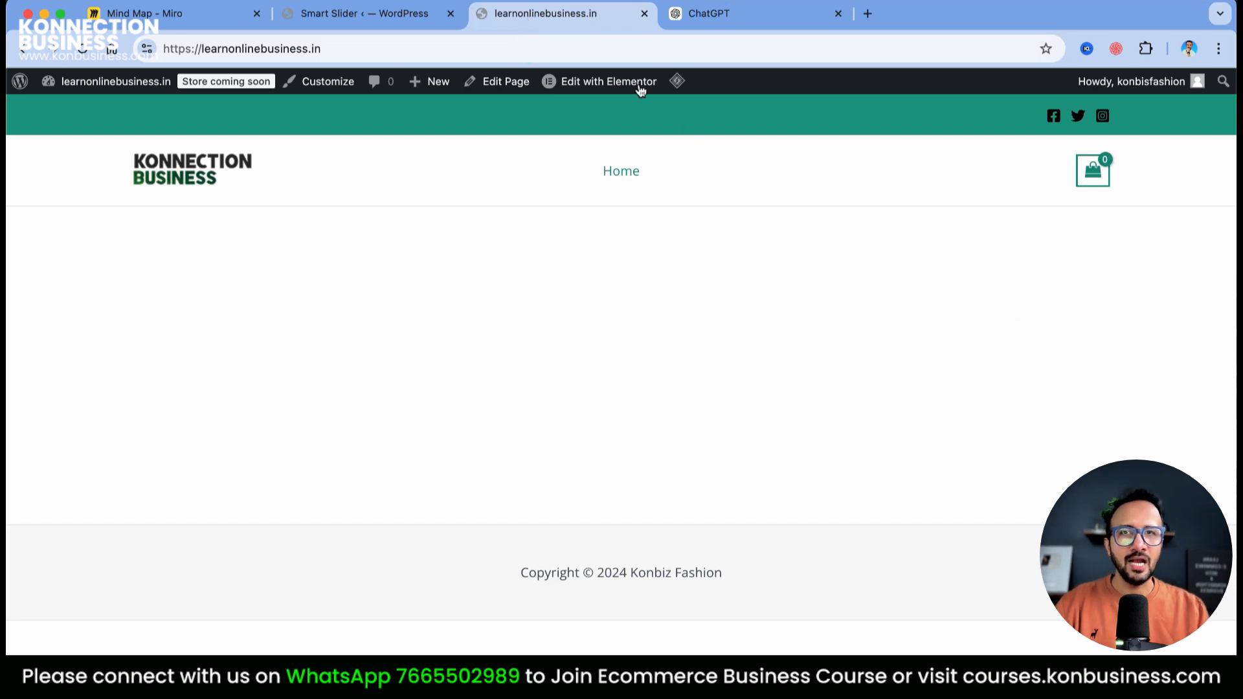
# Launch Edit with Elementor for the Home page from the admin bar
pyautogui.moveTo(604, 87)
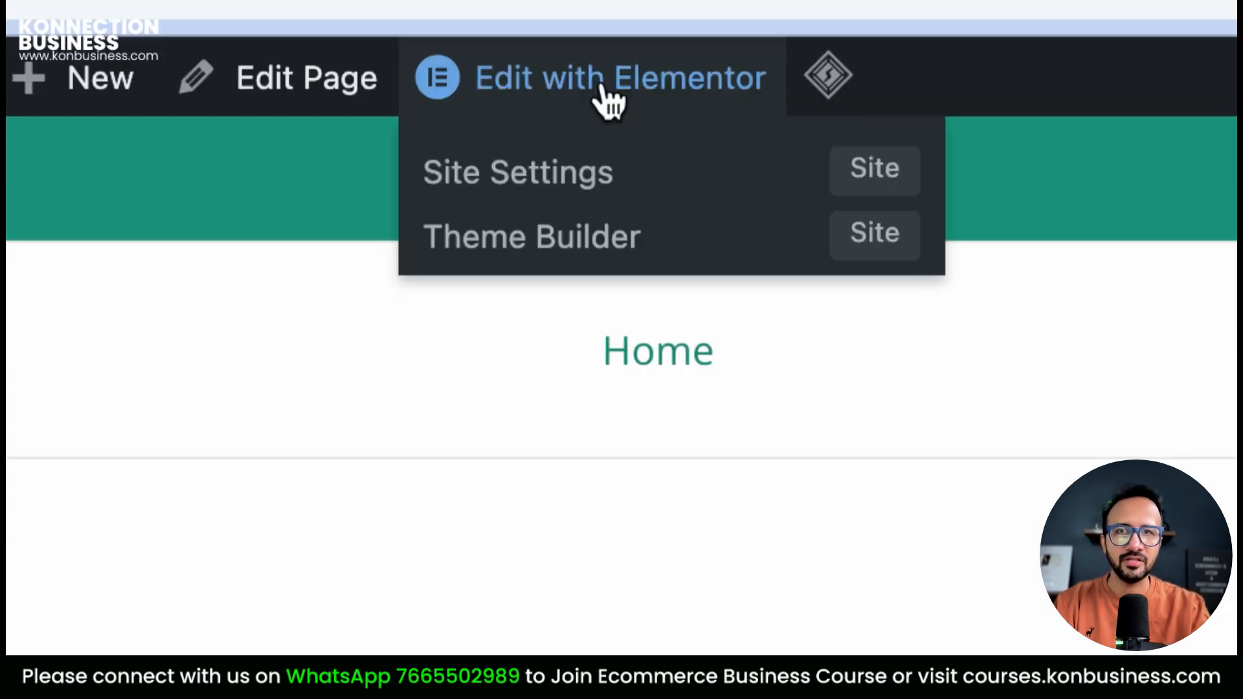
pyautogui.click(604, 91)
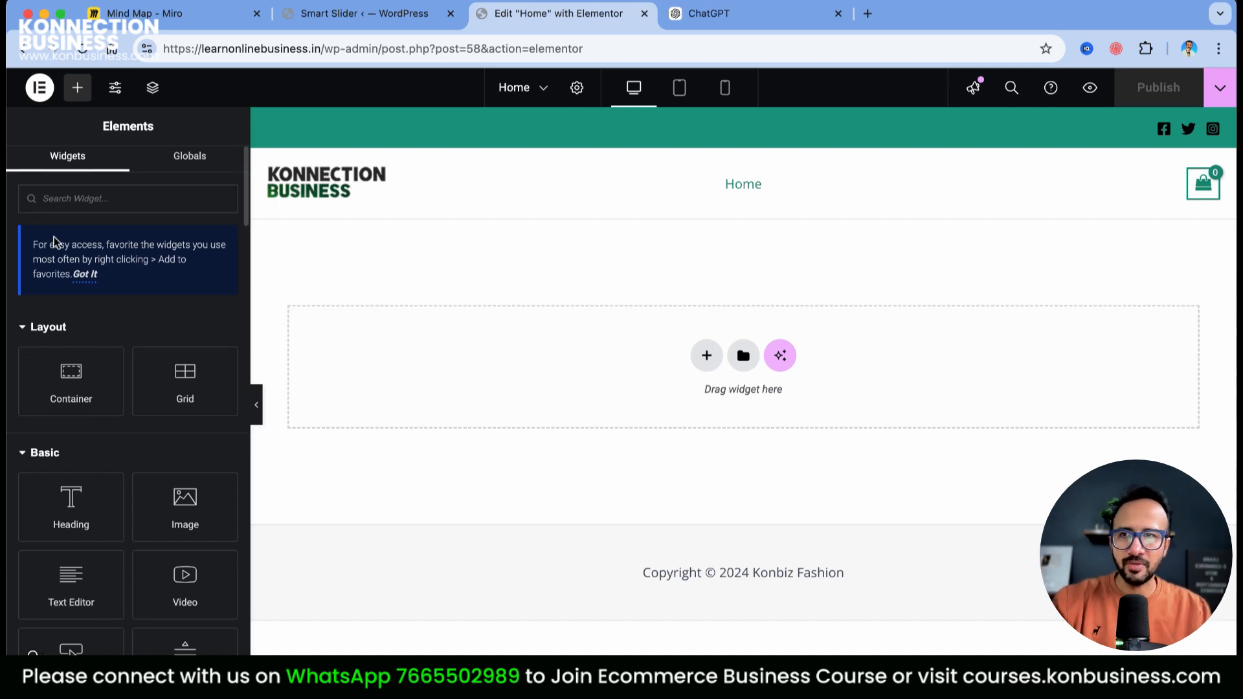
# Add a test Image widget to the Home page, then delete it
pyautogui.scroll(-10, 130, 581)
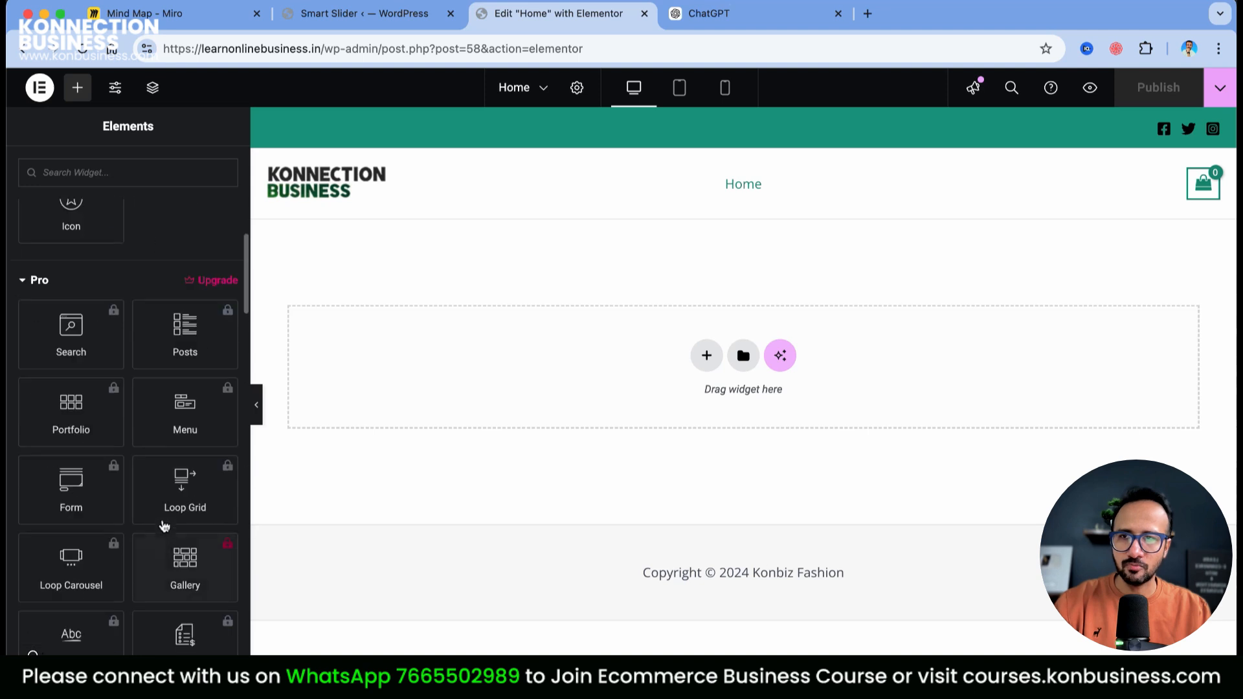
pyautogui.scroll(10, 195, 356)
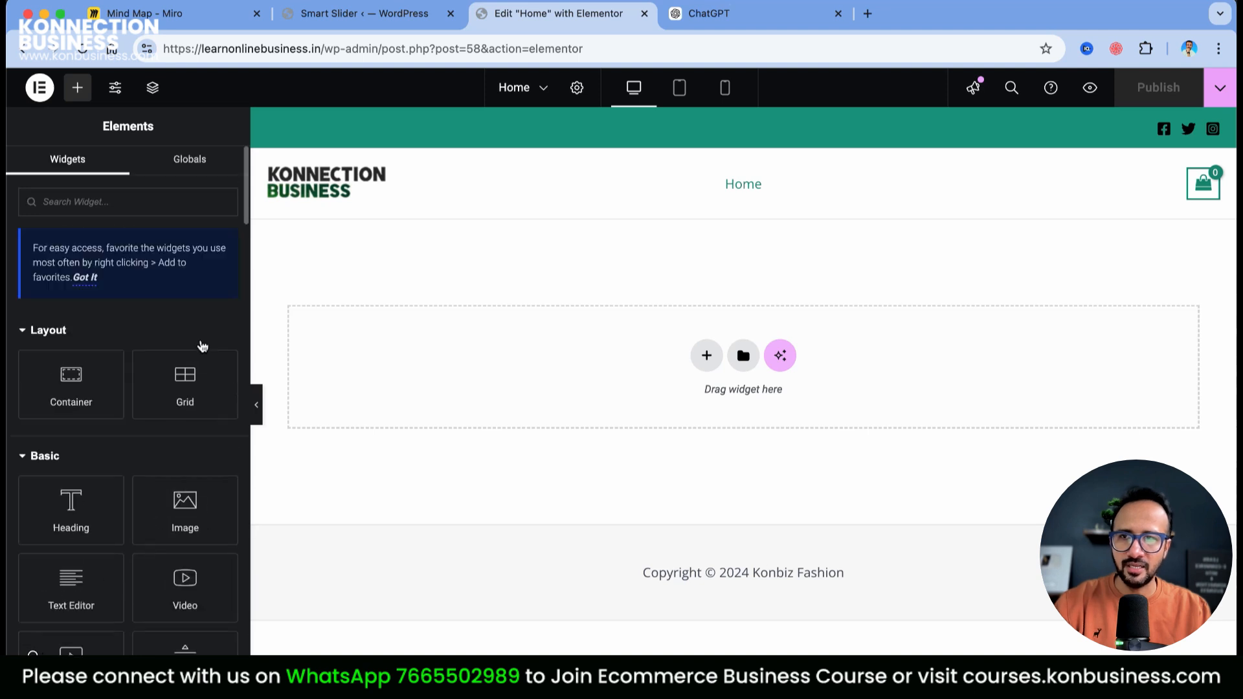
pyautogui.click(199, 505)
pyautogui.scroll(-1, 765, 440)
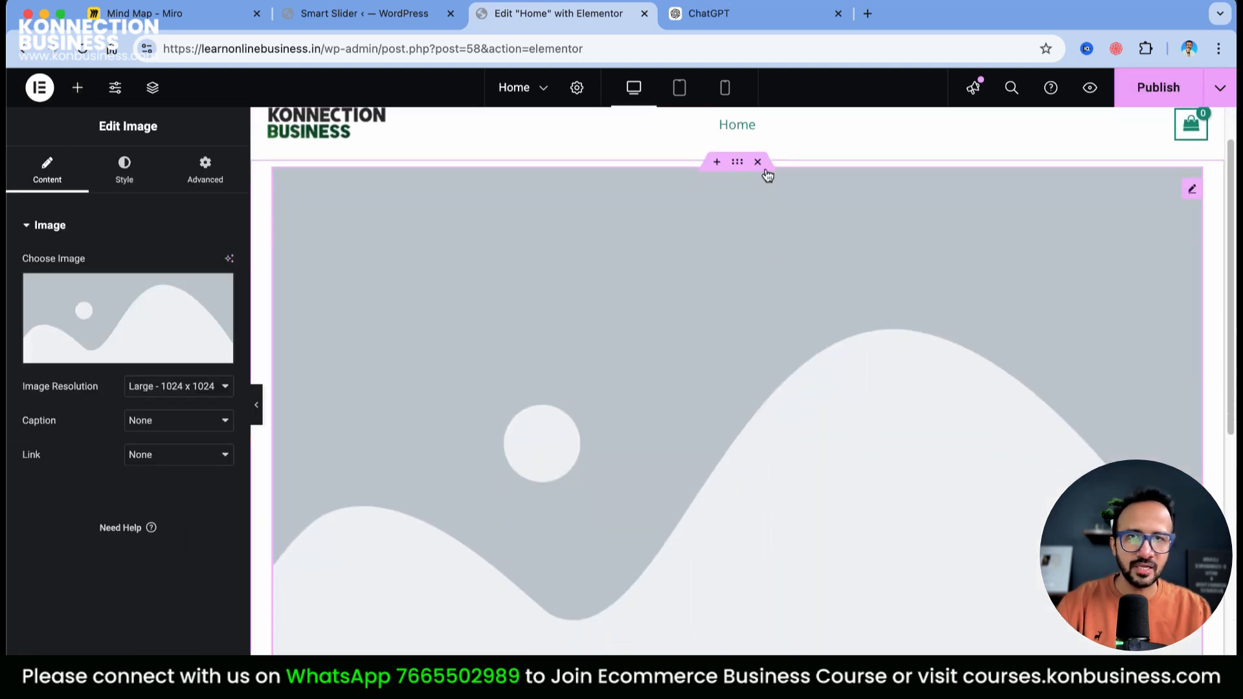
pyautogui.click(757, 162)
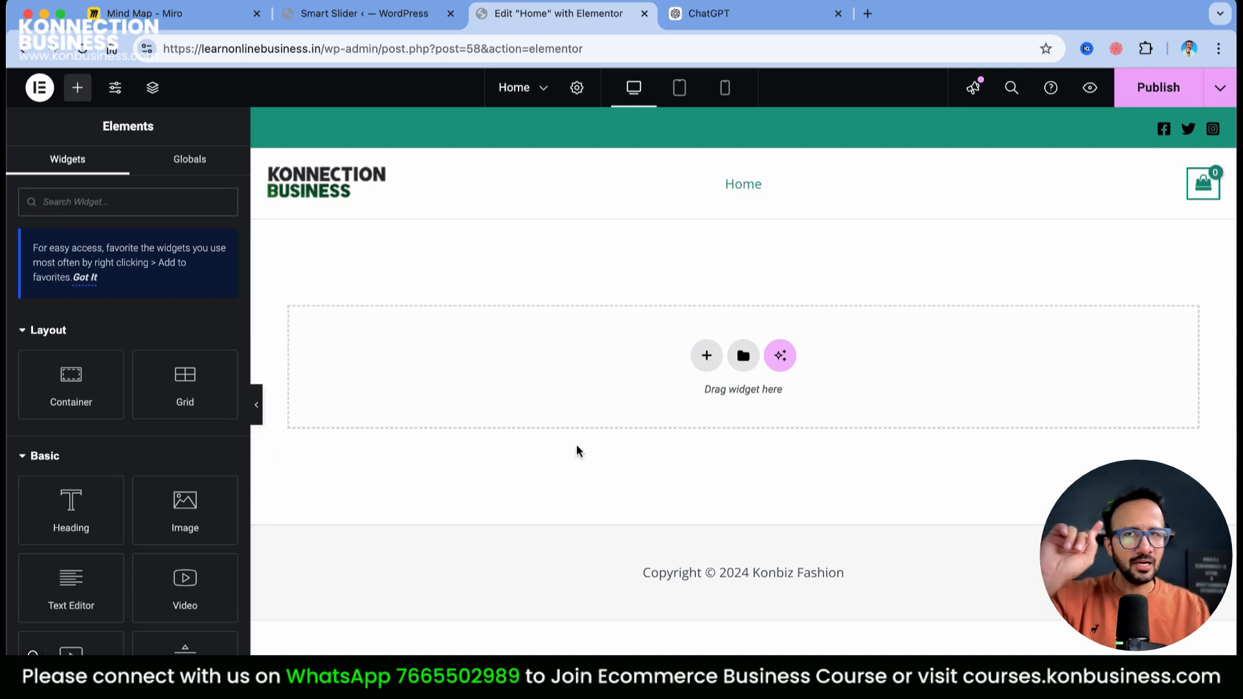
pyautogui.scroll(-2, 205, 419)
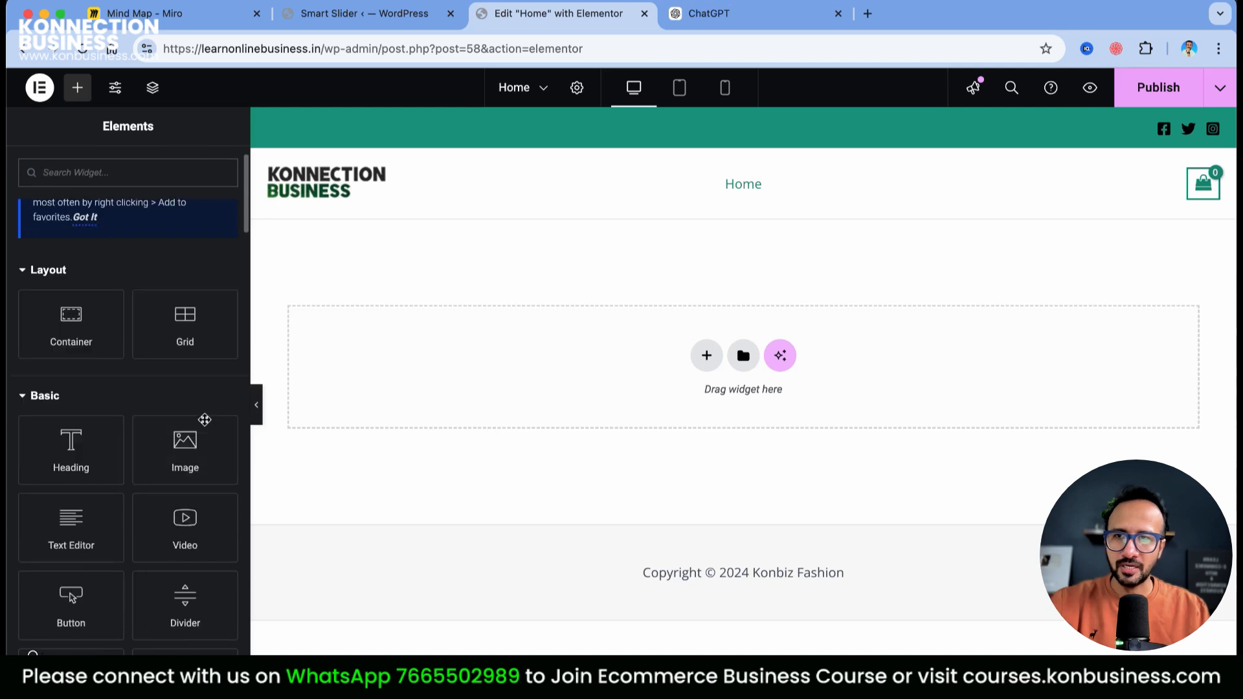
pyautogui.scroll(-20, 201, 440)
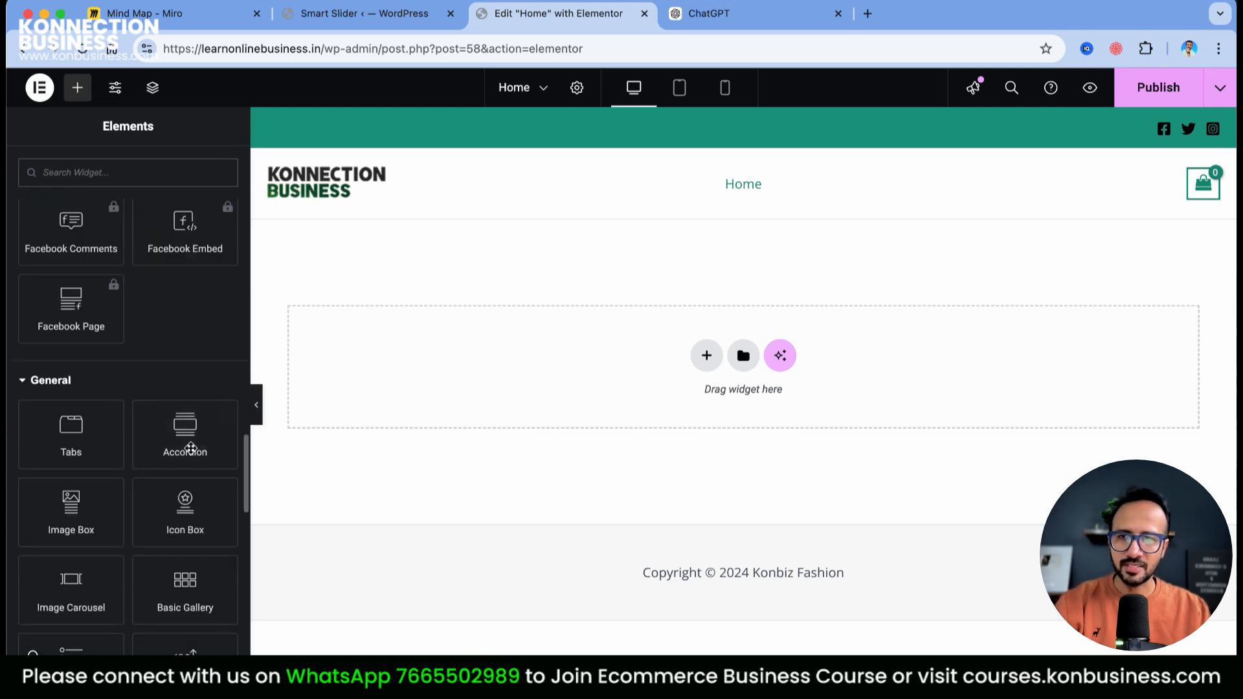
pyautogui.scroll(10, 189, 453)
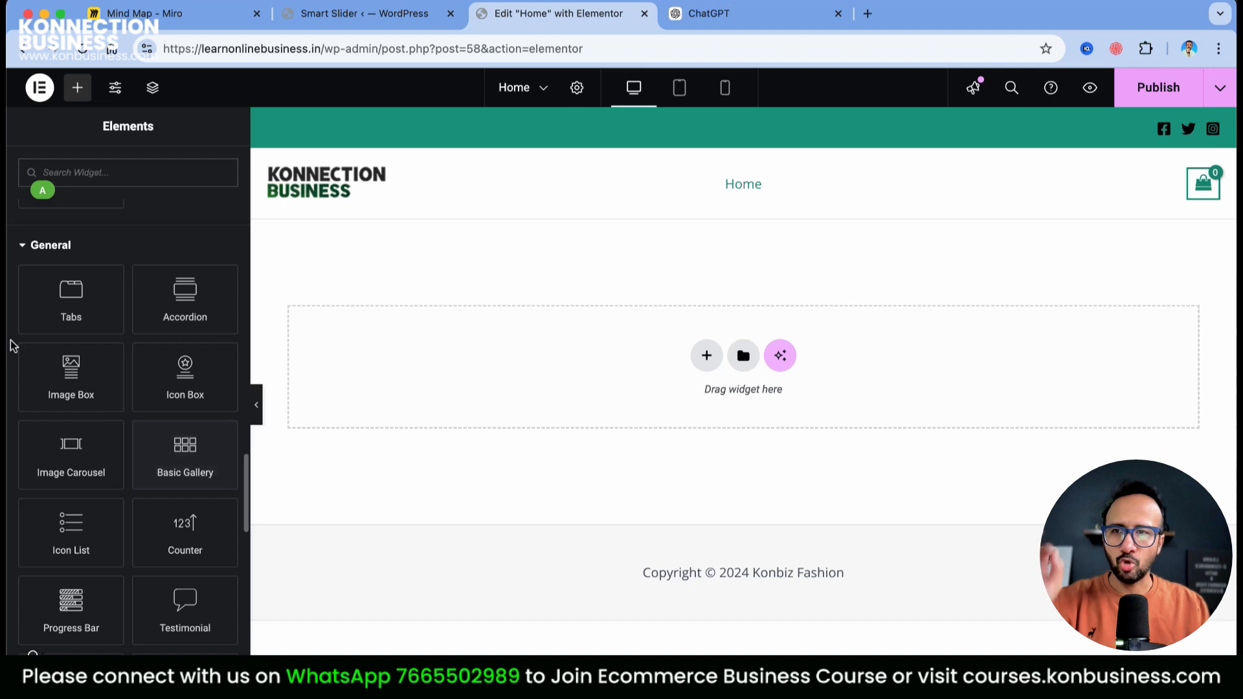
pyautogui.scroll(15, 71, 324)
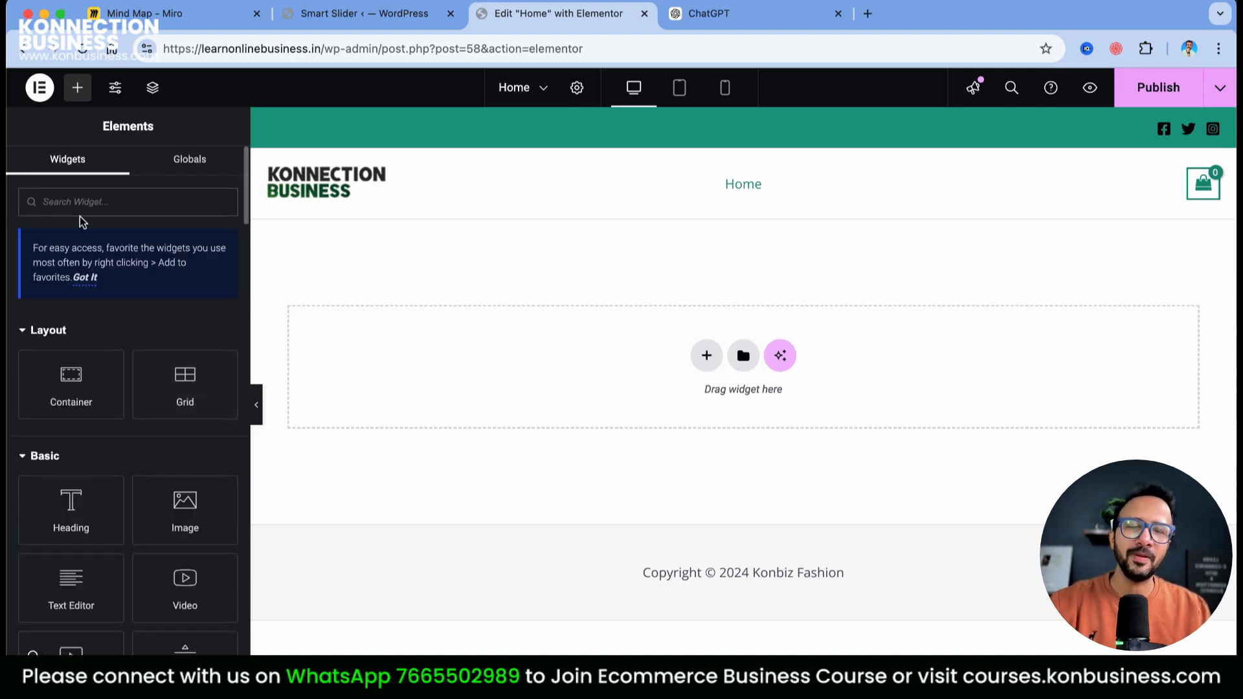
# Search the Elements panel for 'slider', then 'short', to reveal the Shortcode widget
pyautogui.click(77, 189)
pyautogui.write('slider')
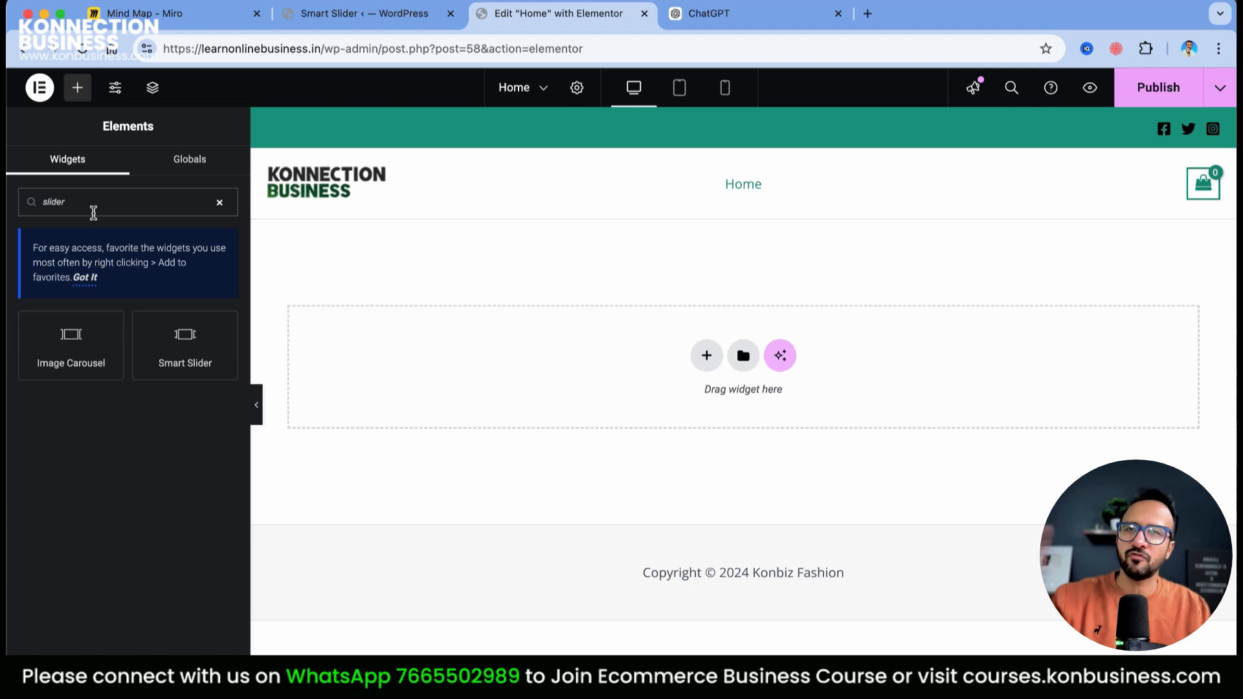
pyautogui.moveTo(97, 209); pyautogui.dragTo(7, 205)
pyautogui.write('short')
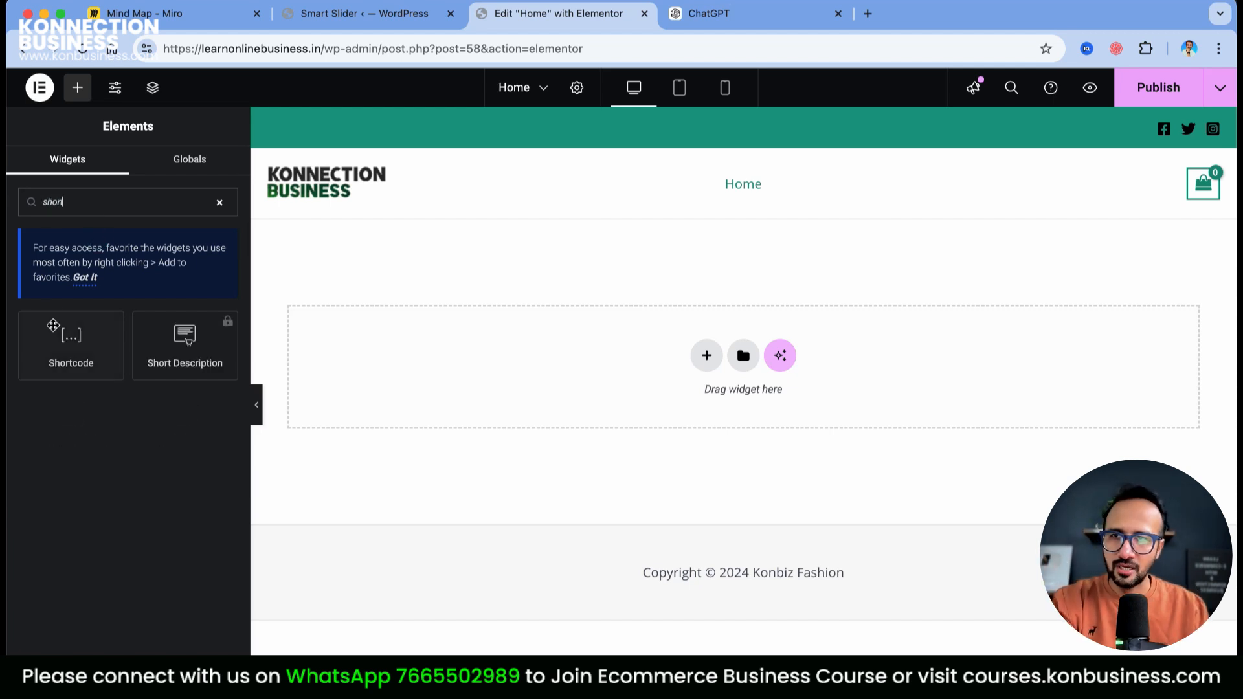
# Place a Shortcode widget at the top of the page and recopy the slider shortcode
pyautogui.moveTo(75, 336); pyautogui.dragTo(347, 380)
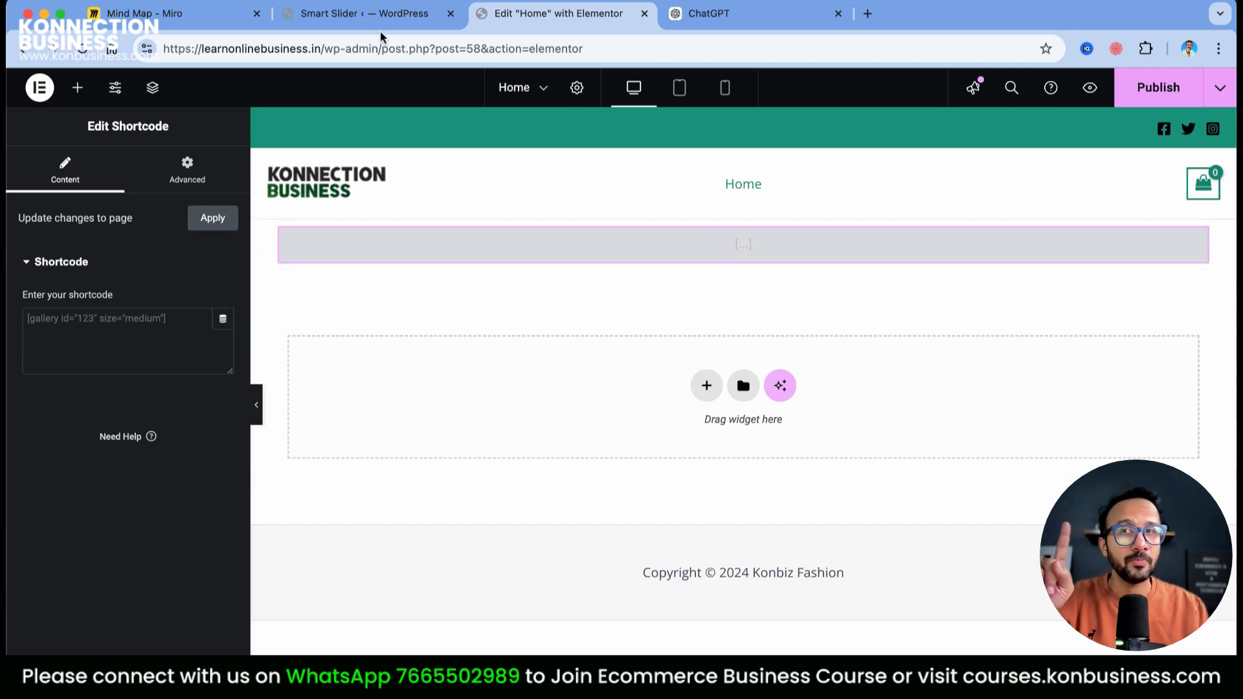
pyautogui.click(382, 14)
pyautogui.rightClick(377, 378)
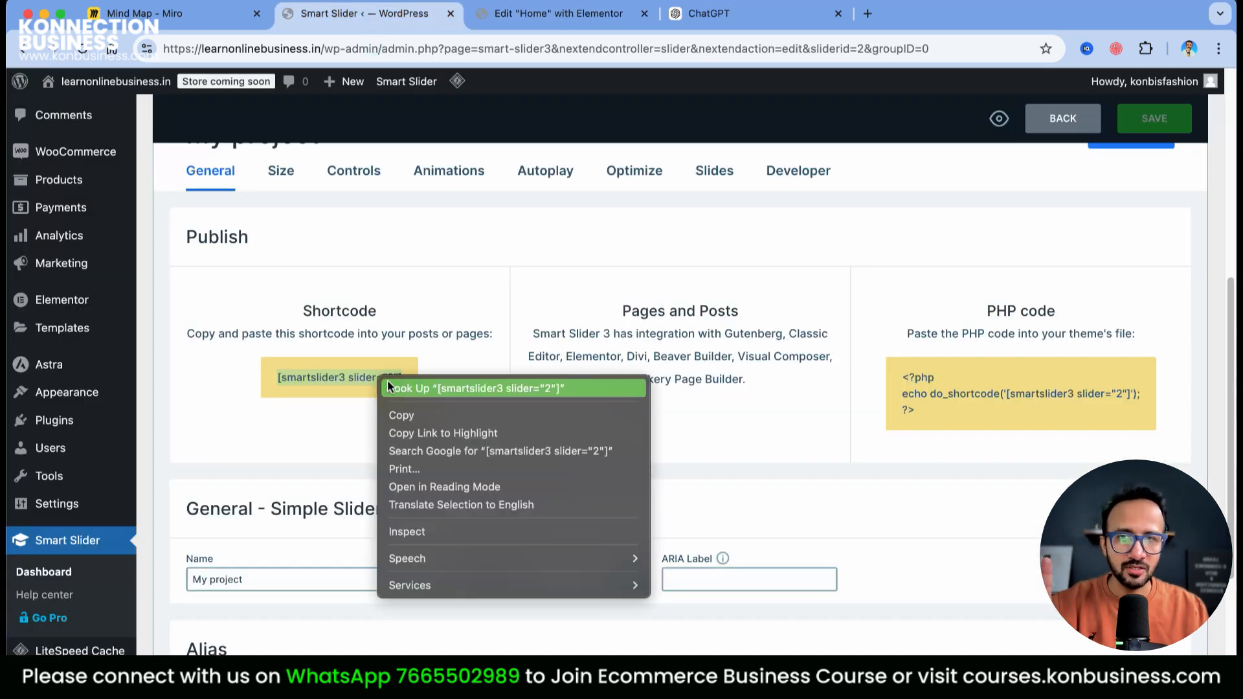
pyautogui.click(410, 406)
pyautogui.click(558, 13)
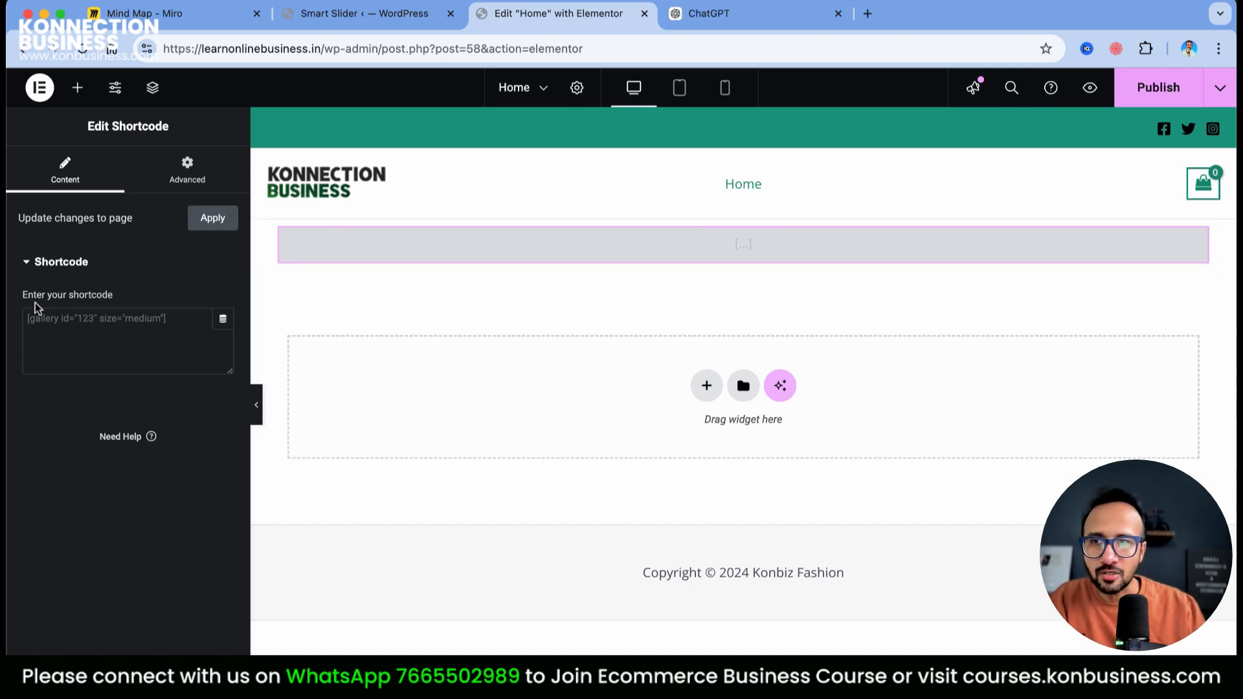
# Paste [smartslider3 slider="2"] into the Shortcode widget's field
pyautogui.moveTo(20, 297); pyautogui.dragTo(115, 301)
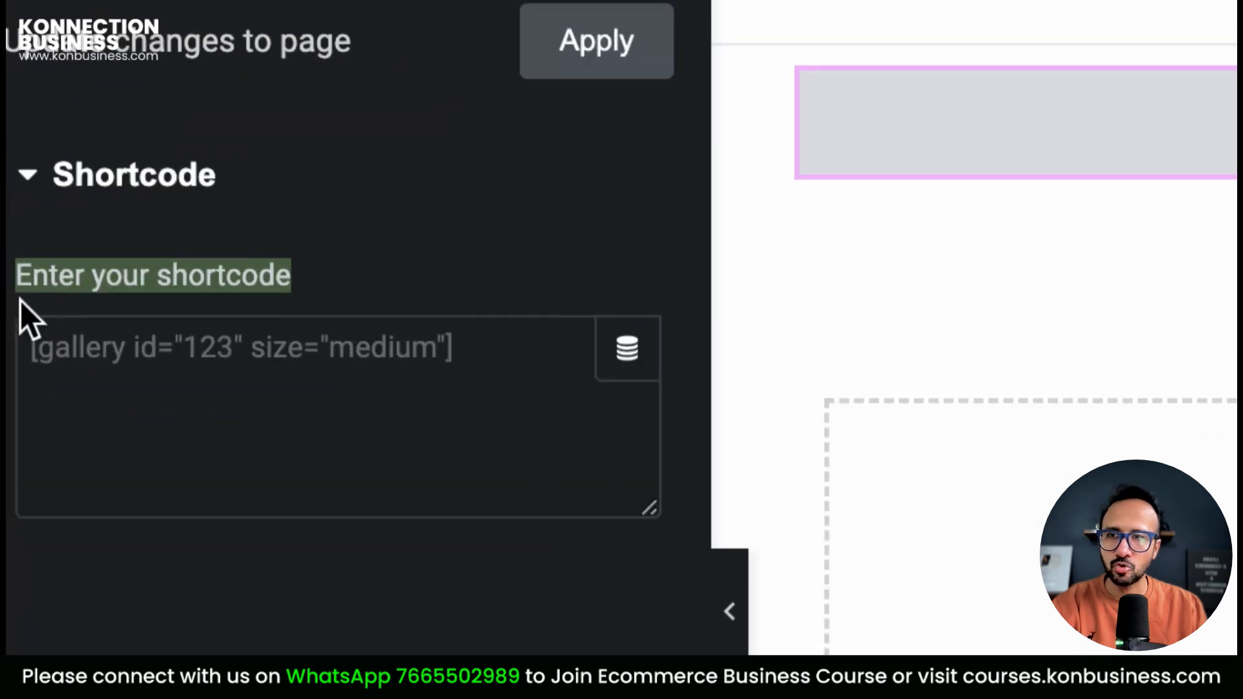
pyautogui.click(28, 353)
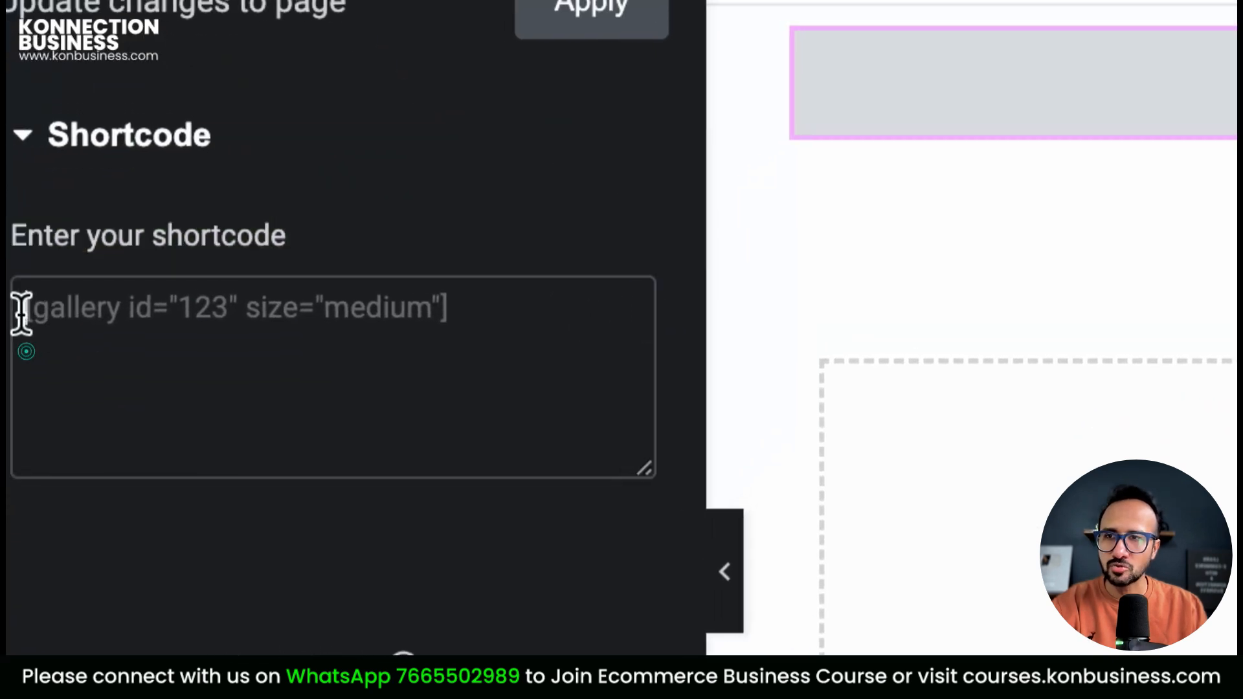
pyautogui.rightClick(29, 352)
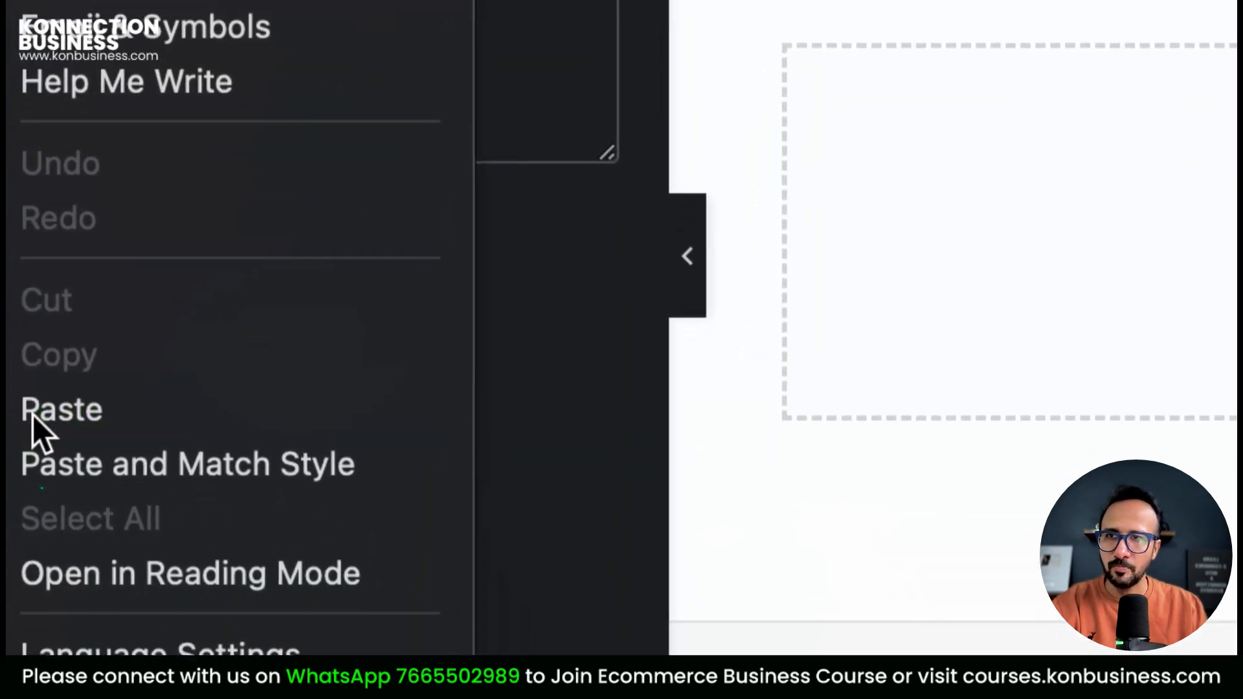
pyautogui.click(9, 572)
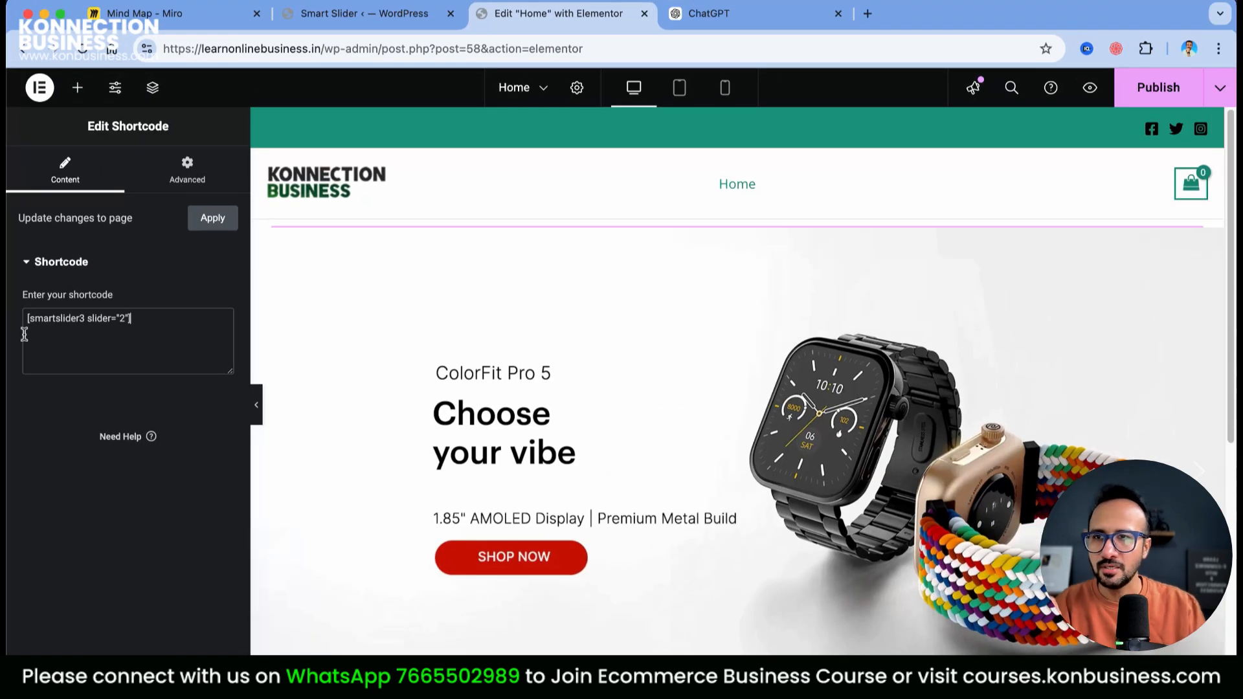
# Publish the Home page, then cycle the live slider through NoiseFit Diva 2, NoiseFit Halo 2 and ColorFit Pro 5
pyautogui.click(212, 222)
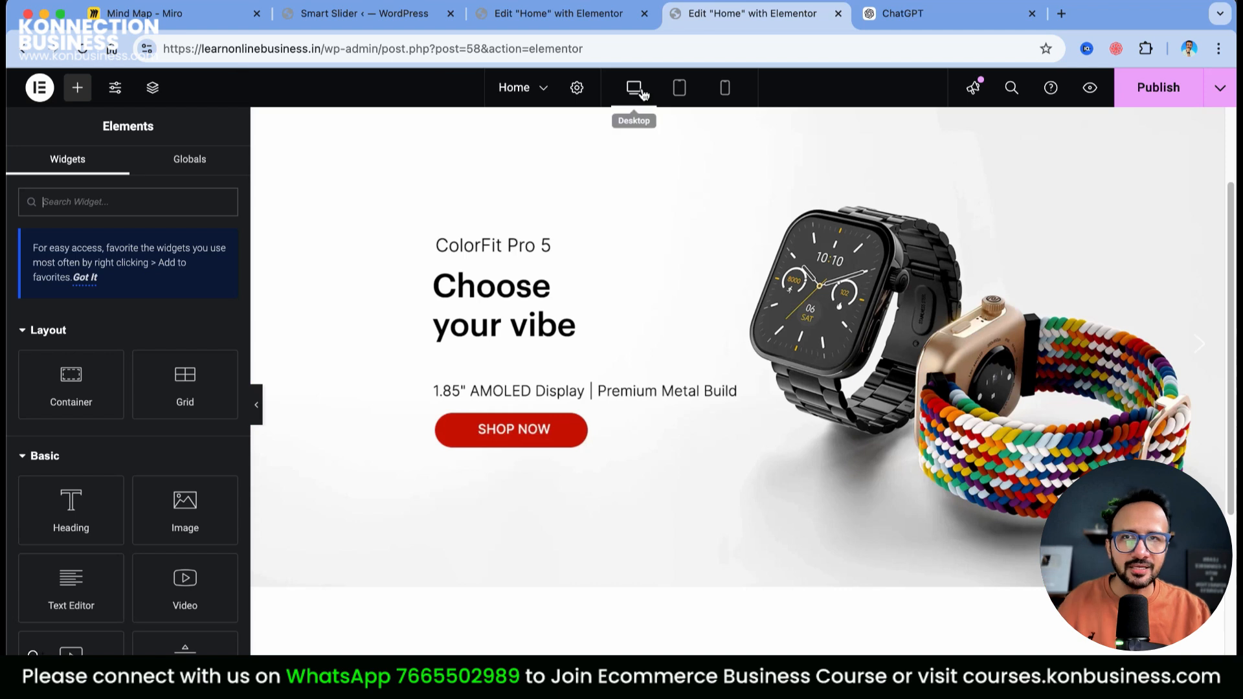
pyautogui.click(1150, 88)
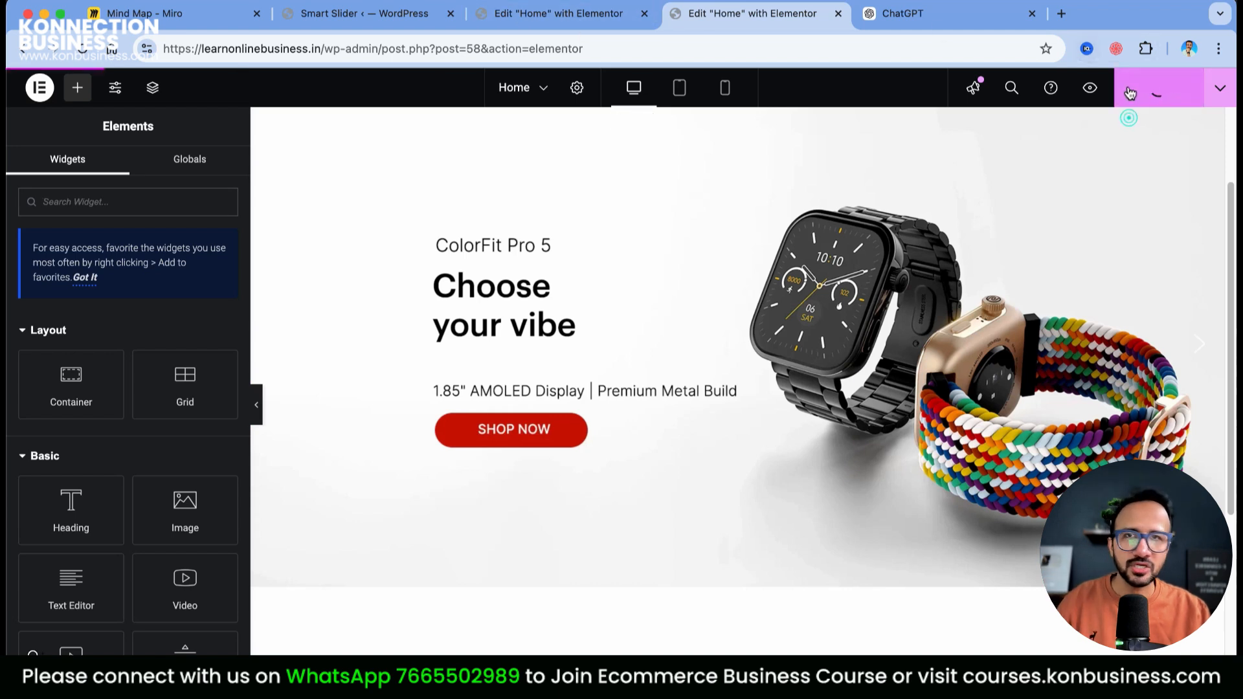
pyautogui.click(519, 12)
pyautogui.moveTo(99, 81)
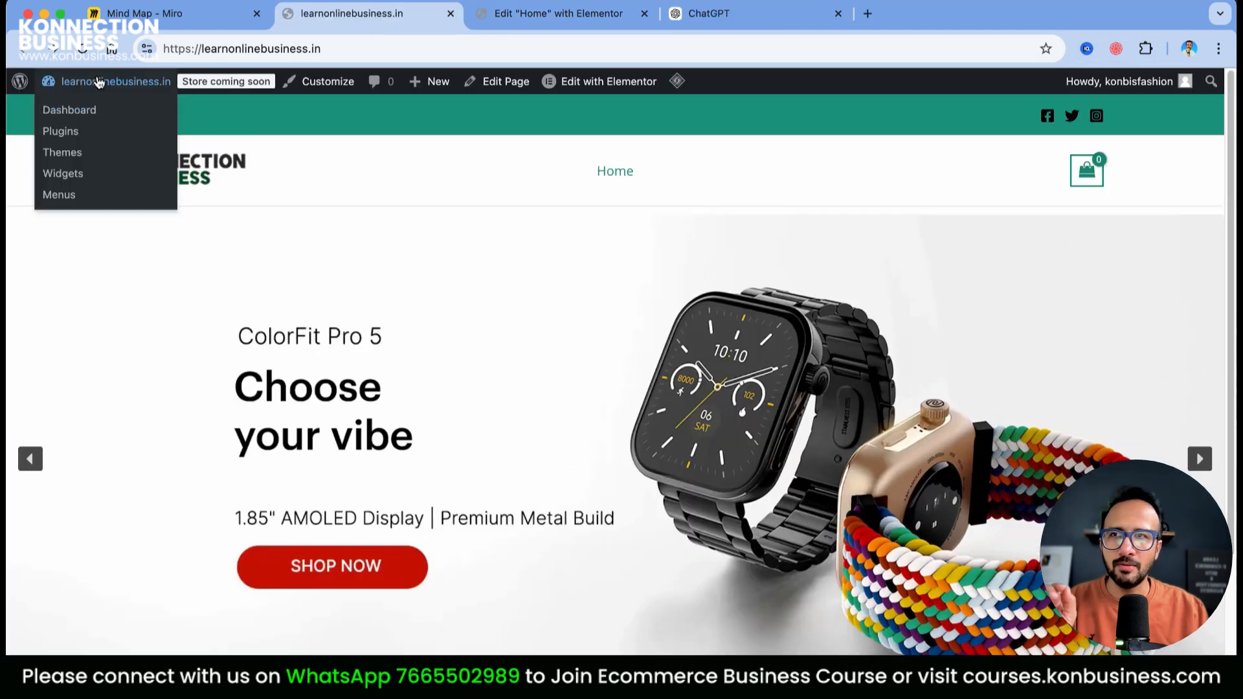
pyautogui.scroll(-3, 1036, 389)
pyautogui.scroll(3, 1165, 440)
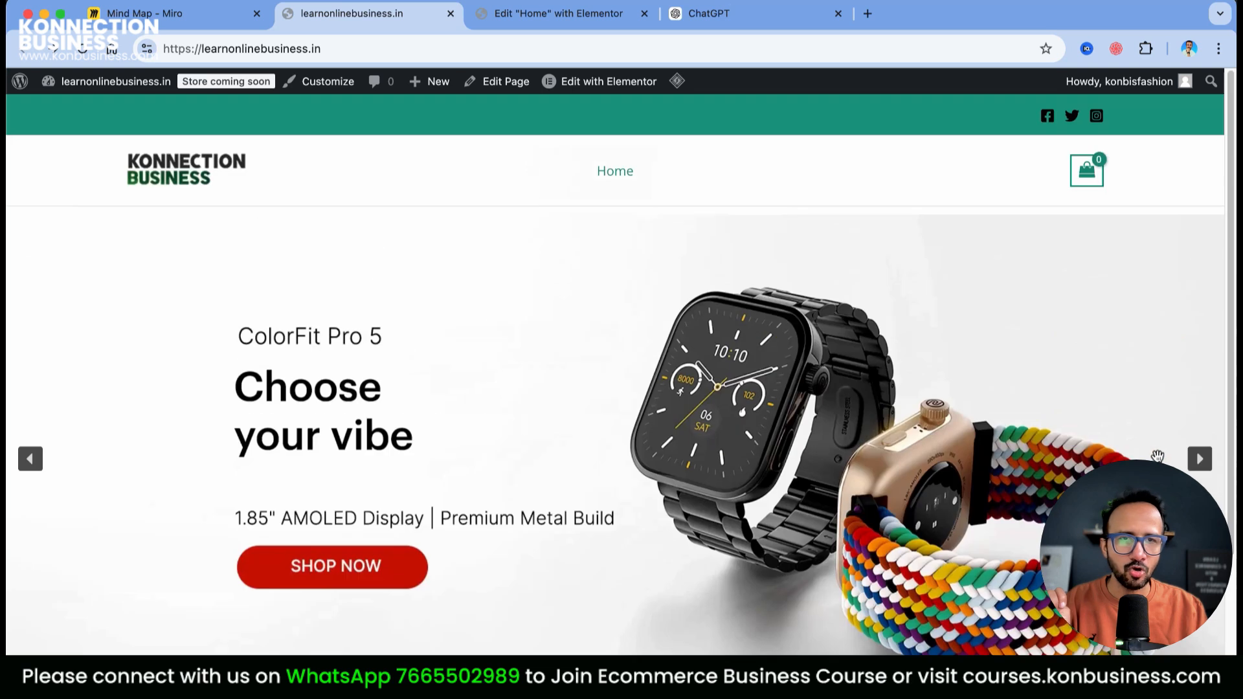
pyautogui.click(1204, 464)
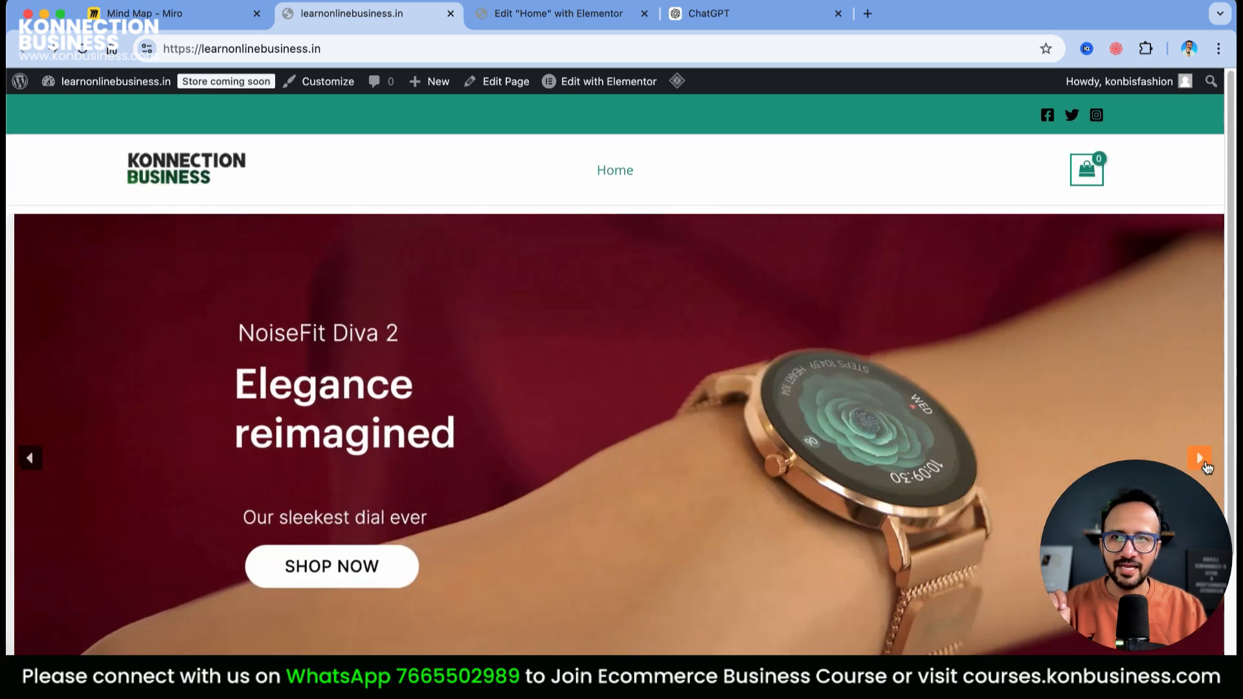
pyautogui.click(1206, 466)
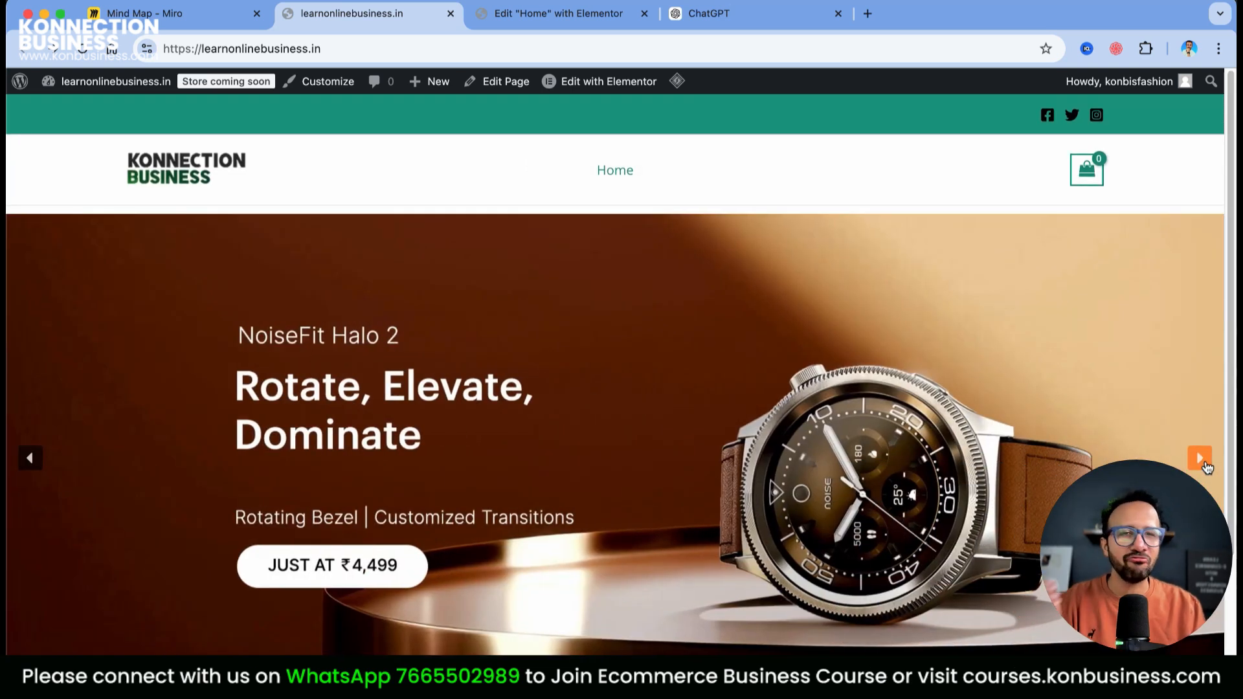
pyautogui.click(1203, 461)
pyautogui.scroll(-1, 1191, 459)
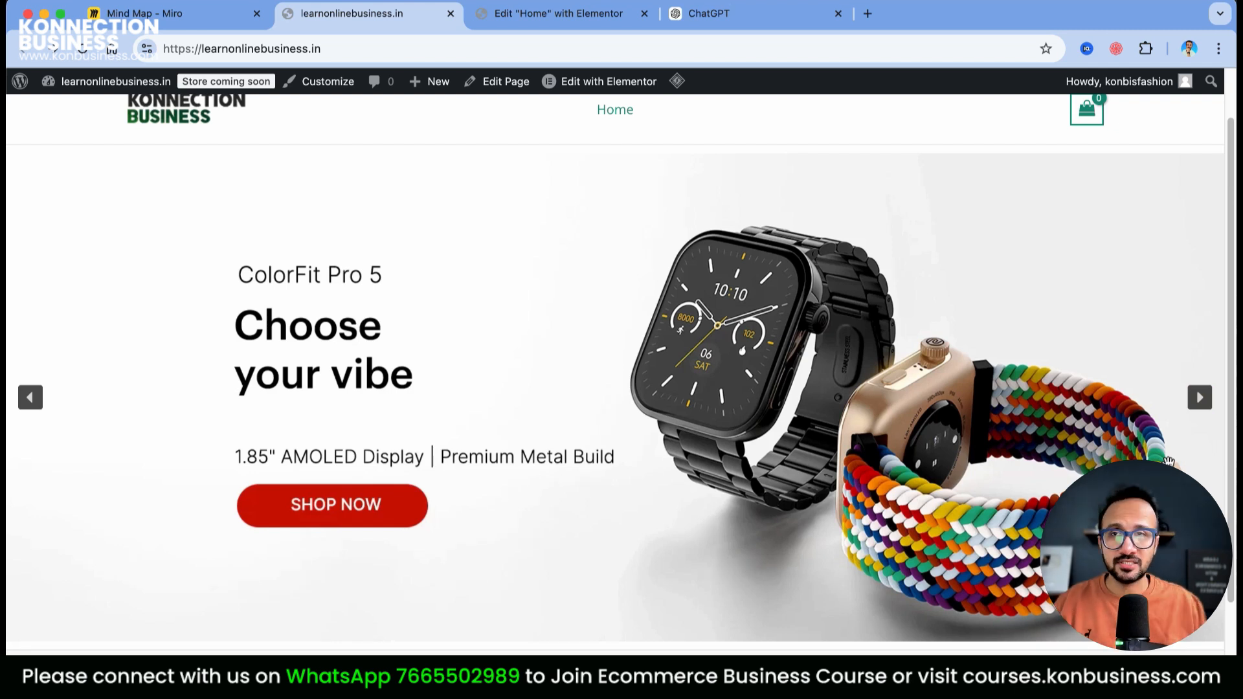
pyautogui.scroll(1, 903, 401)
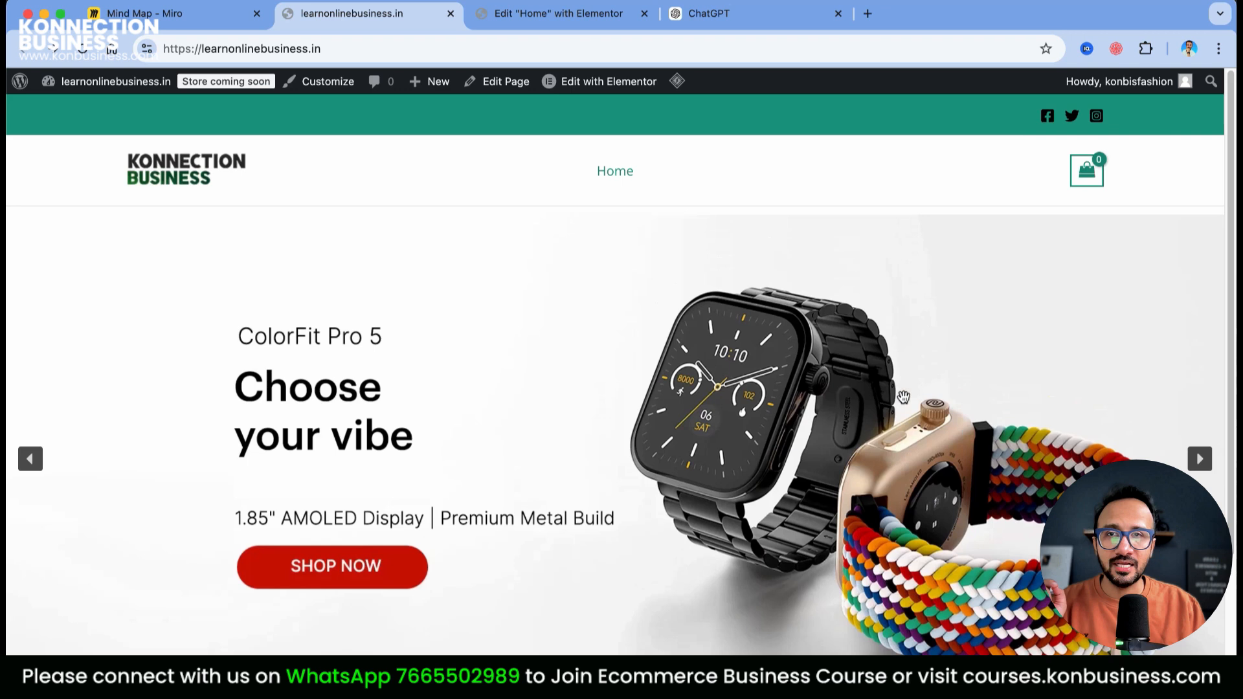
# Reopen the Home page in Elementor and close the duplicate editor tab
pyautogui.click(631, 88)
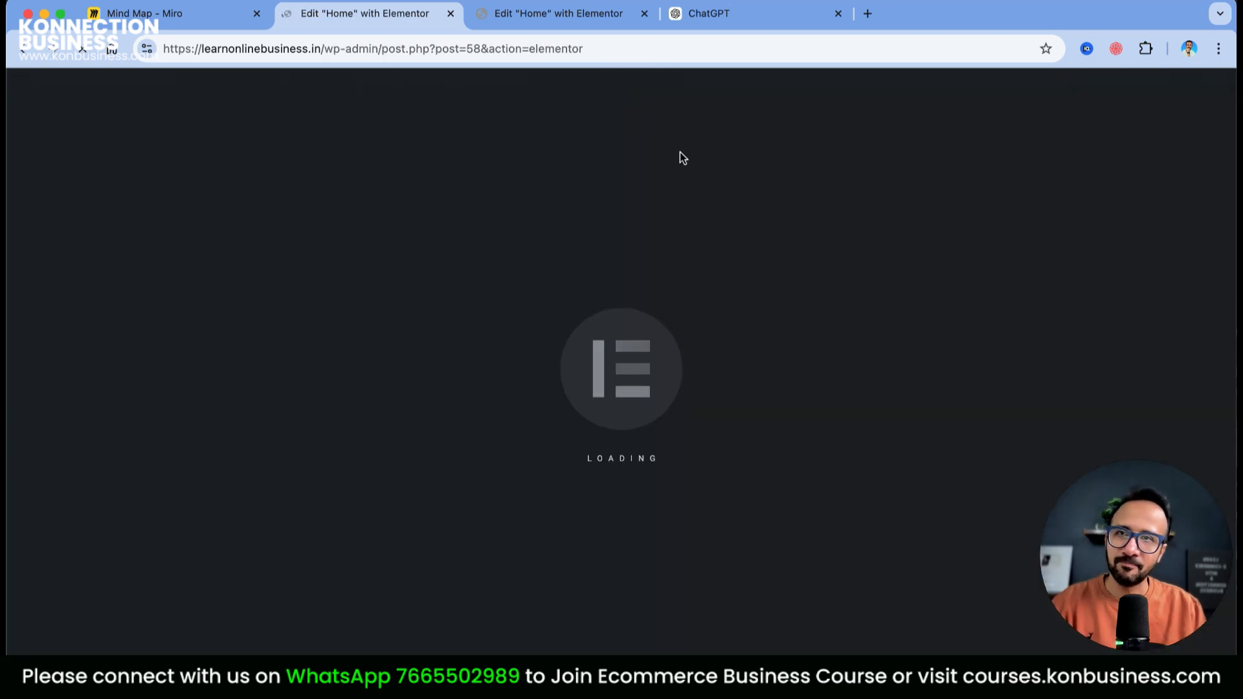
pyautogui.click(644, 13)
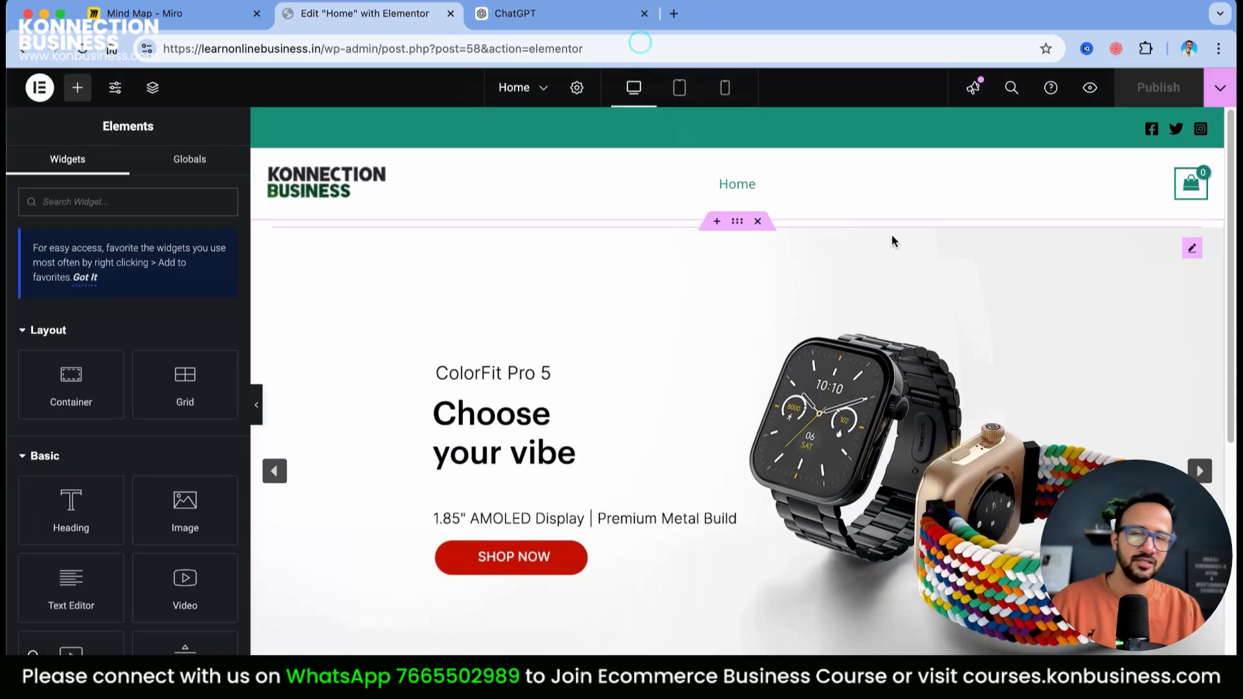
pyautogui.scroll(-5, 805, 350)
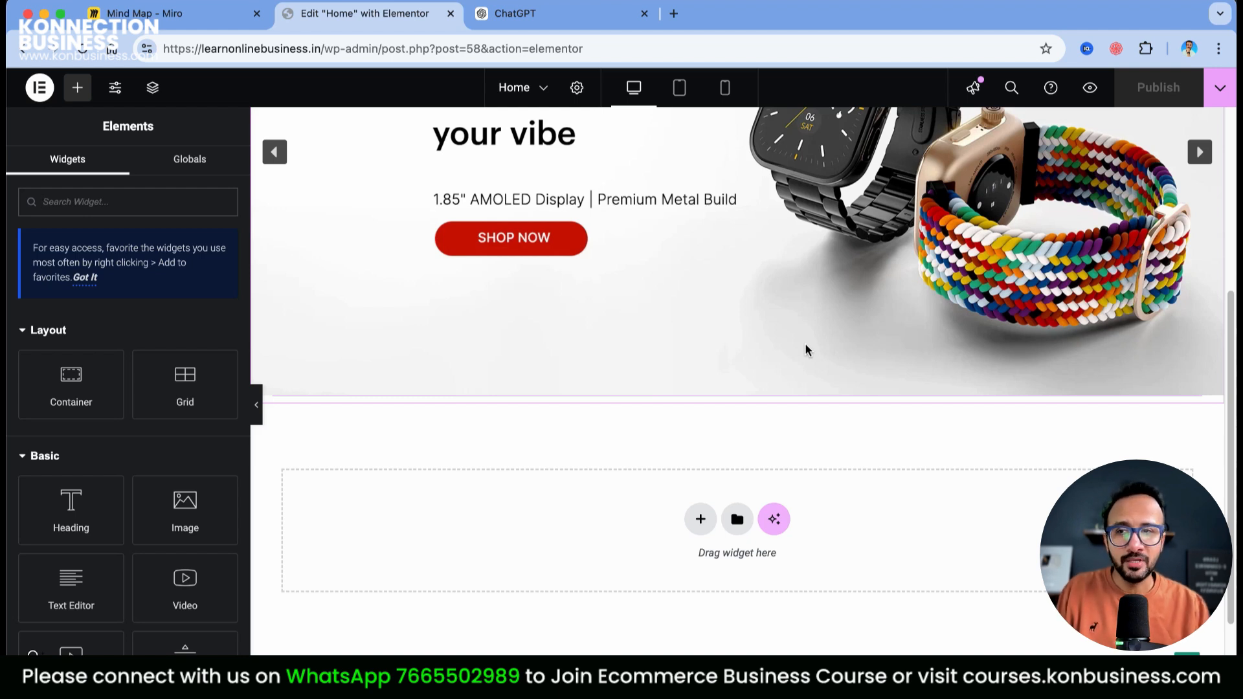
# Add a Heading widget below the slider with the text 'CATEGORIES'
pyautogui.click(77, 510)
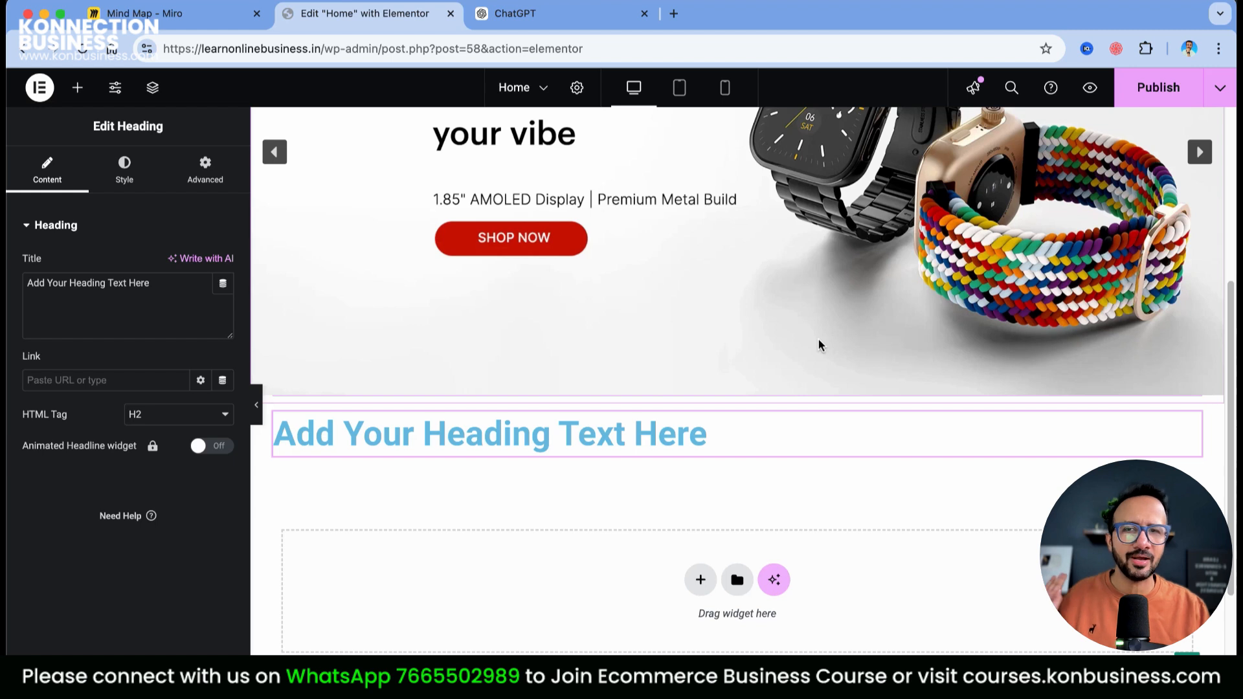
pyautogui.moveTo(753, 433); pyautogui.dragTo(429, 433)
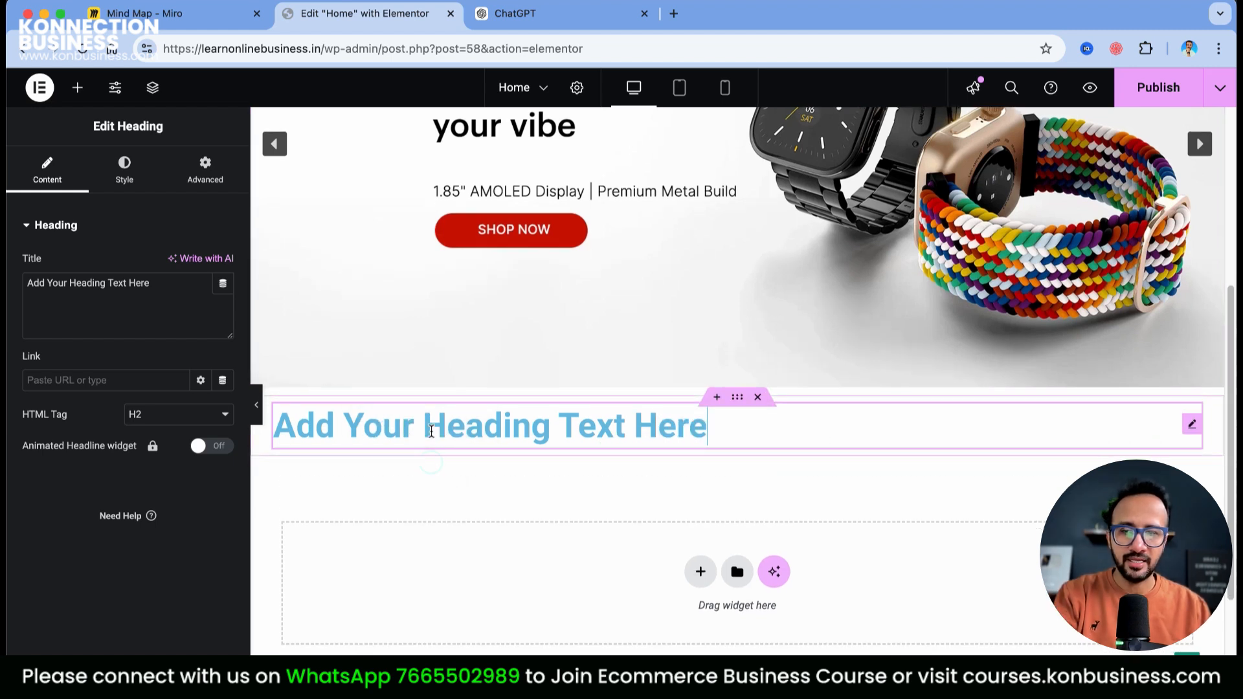
pyautogui.tripleClick(431, 432)
pyautogui.write('CATE')
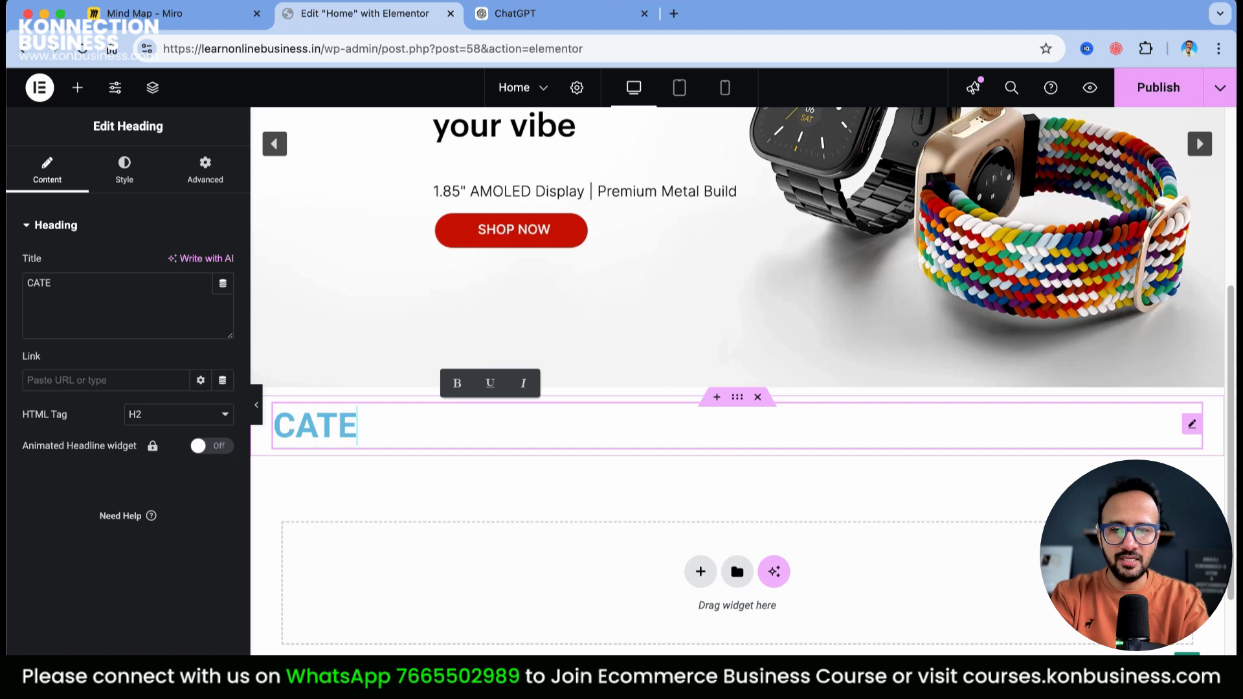
pyautogui.write('GORIES')
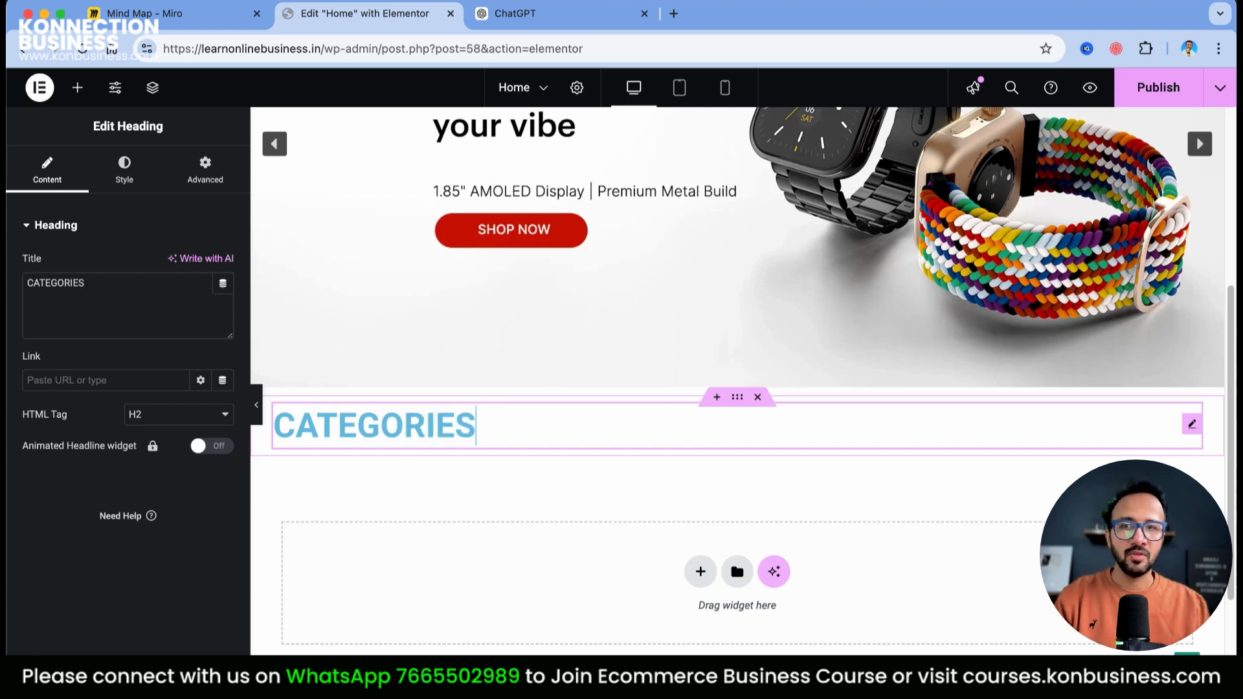
pyautogui.click(430, 479)
pyautogui.click(423, 420)
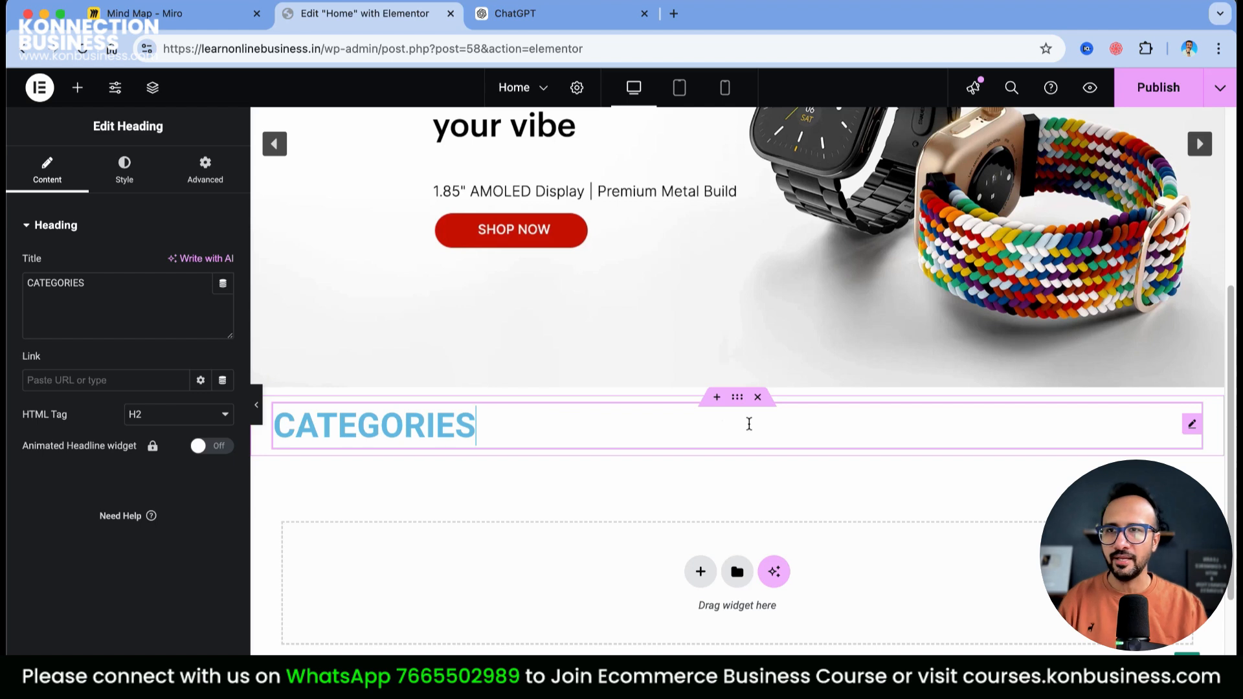
# Centre-align the CATEGORIES heading
pyautogui.click(133, 177)
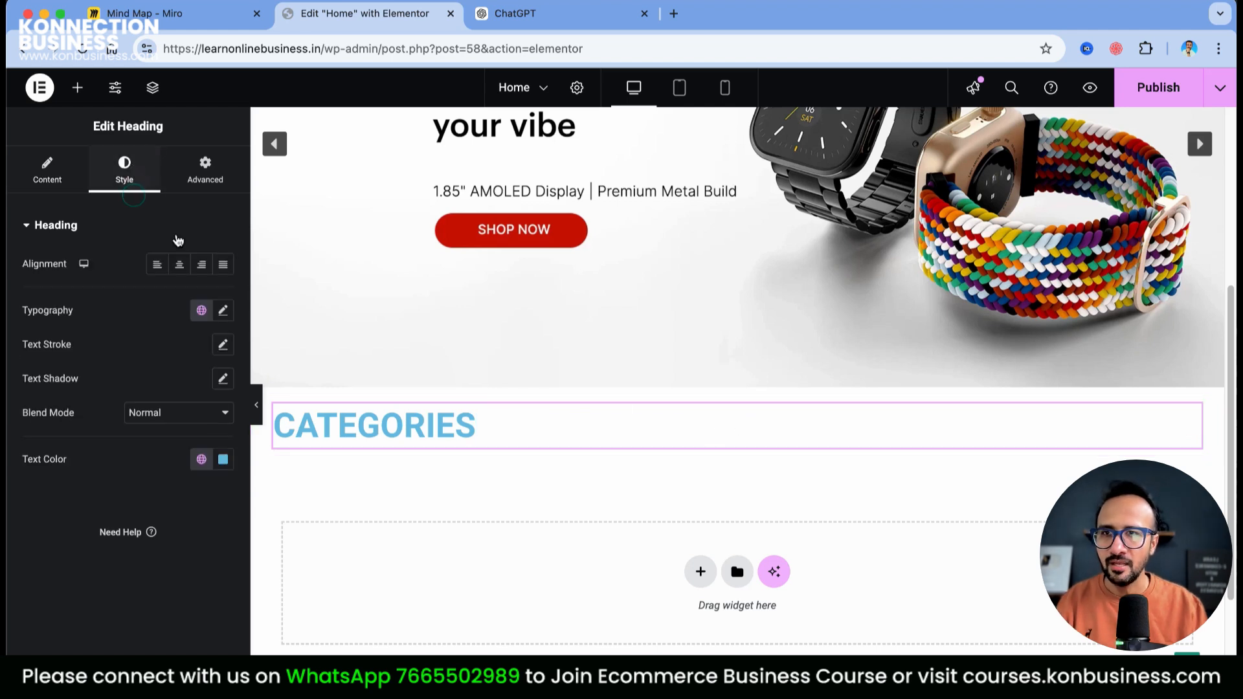
pyautogui.click(179, 265)
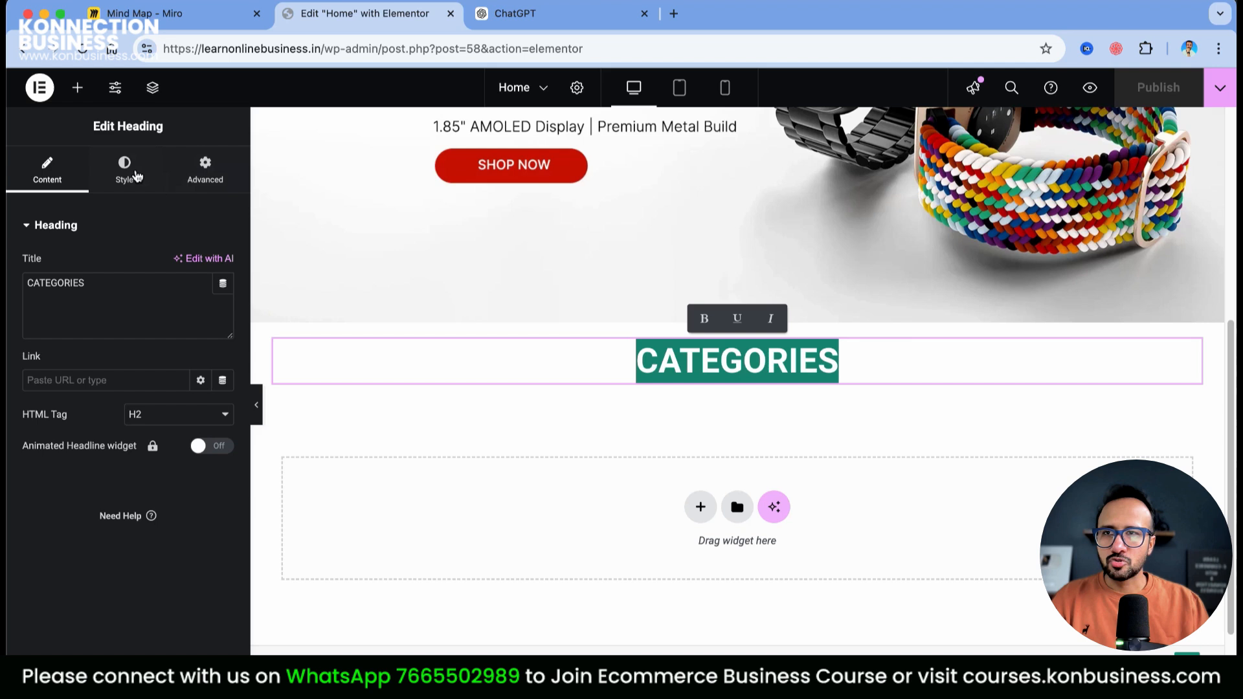
pyautogui.click(126, 174)
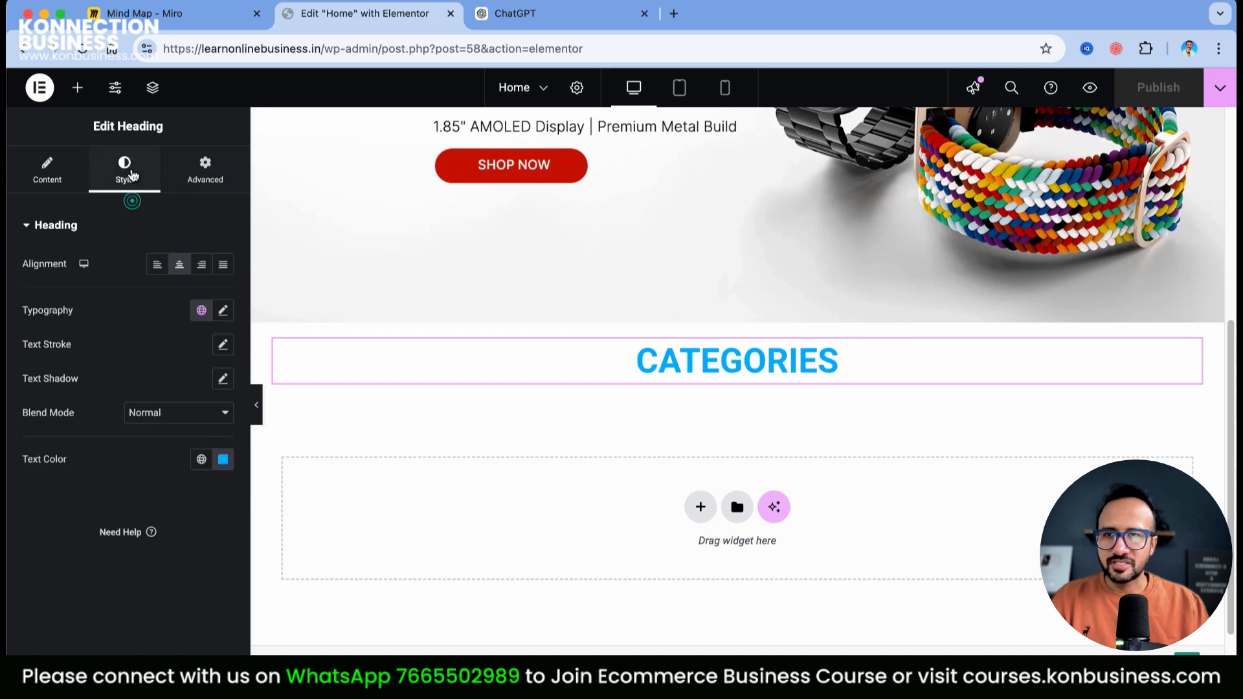
# Set the heading text colour to global Theme Color 3 (dark navy) and publish the page
pyautogui.click(225, 316)
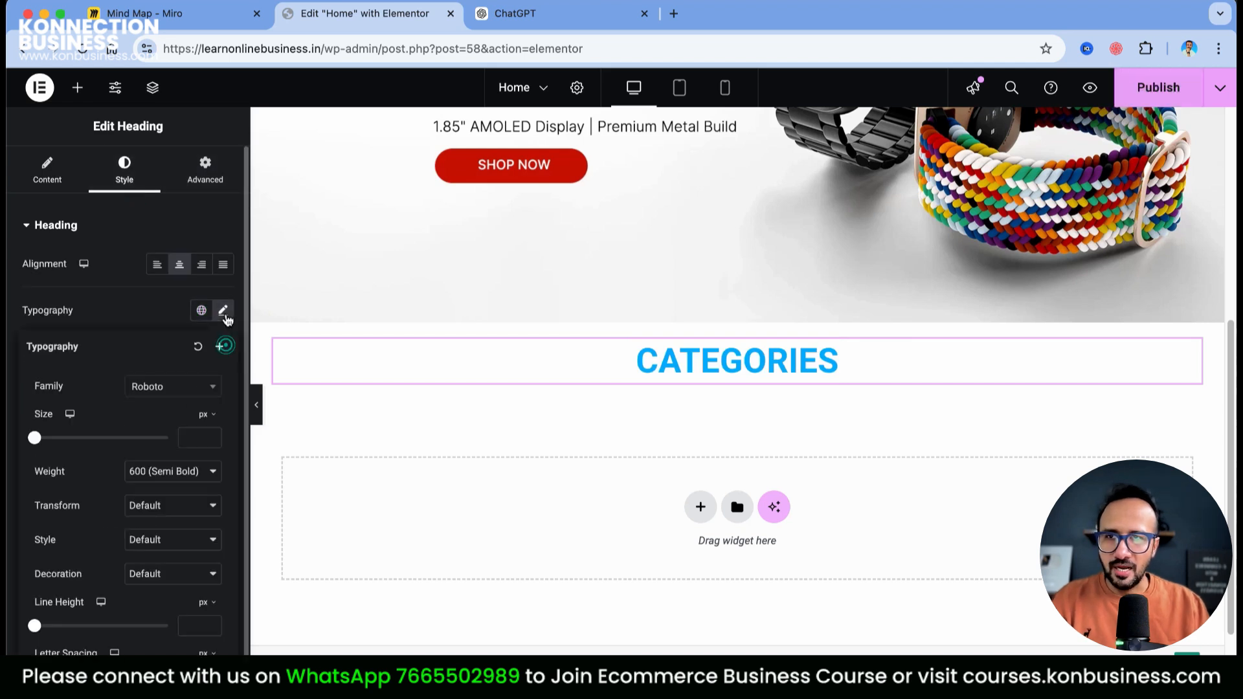
pyautogui.scroll(-1, 152, 480)
pyautogui.click(201, 459)
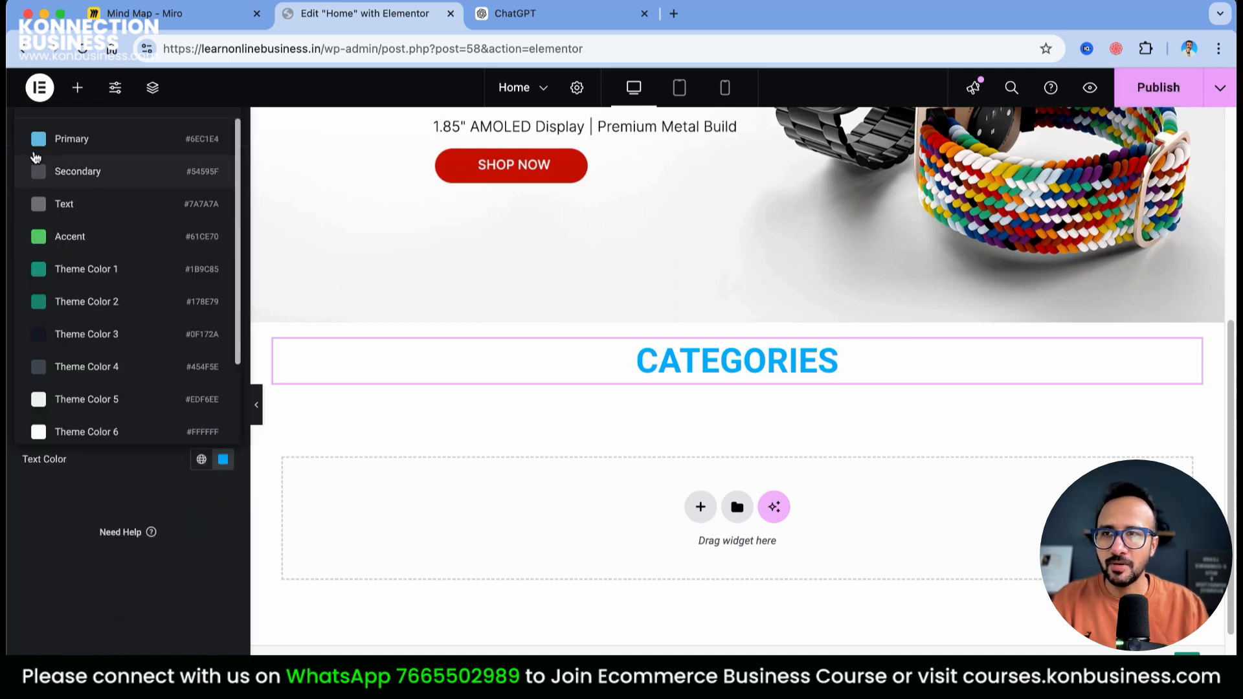
pyautogui.click(46, 143)
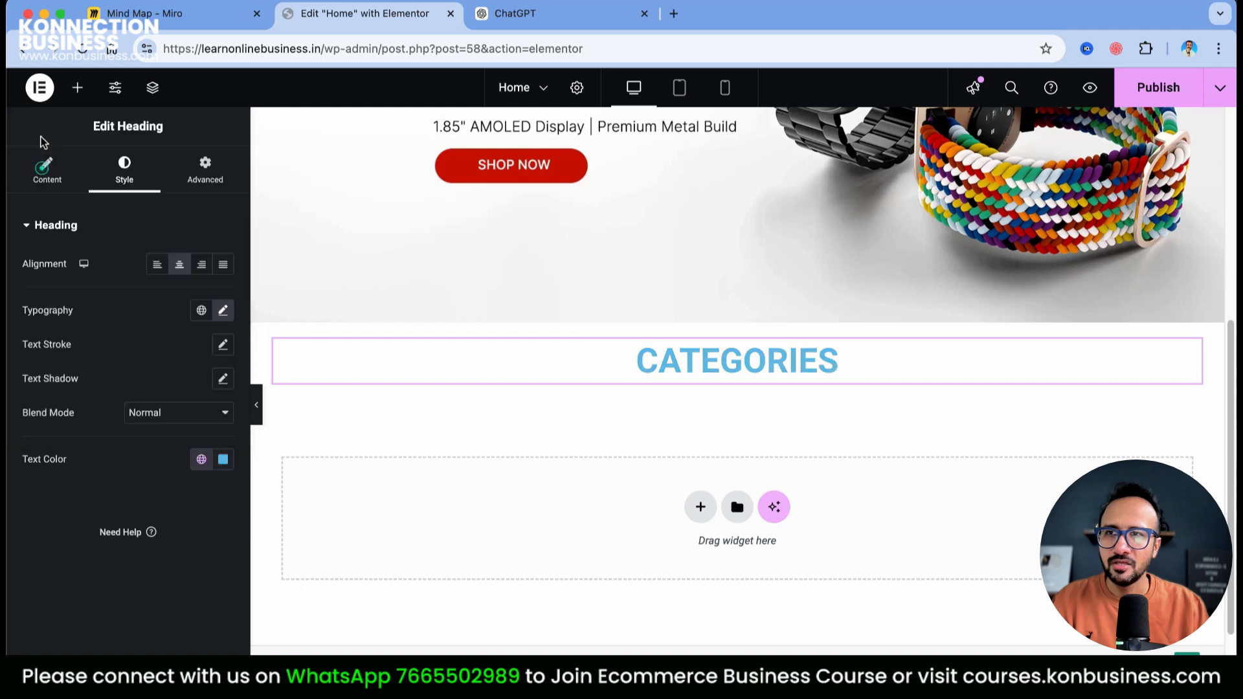
pyautogui.click(201, 459)
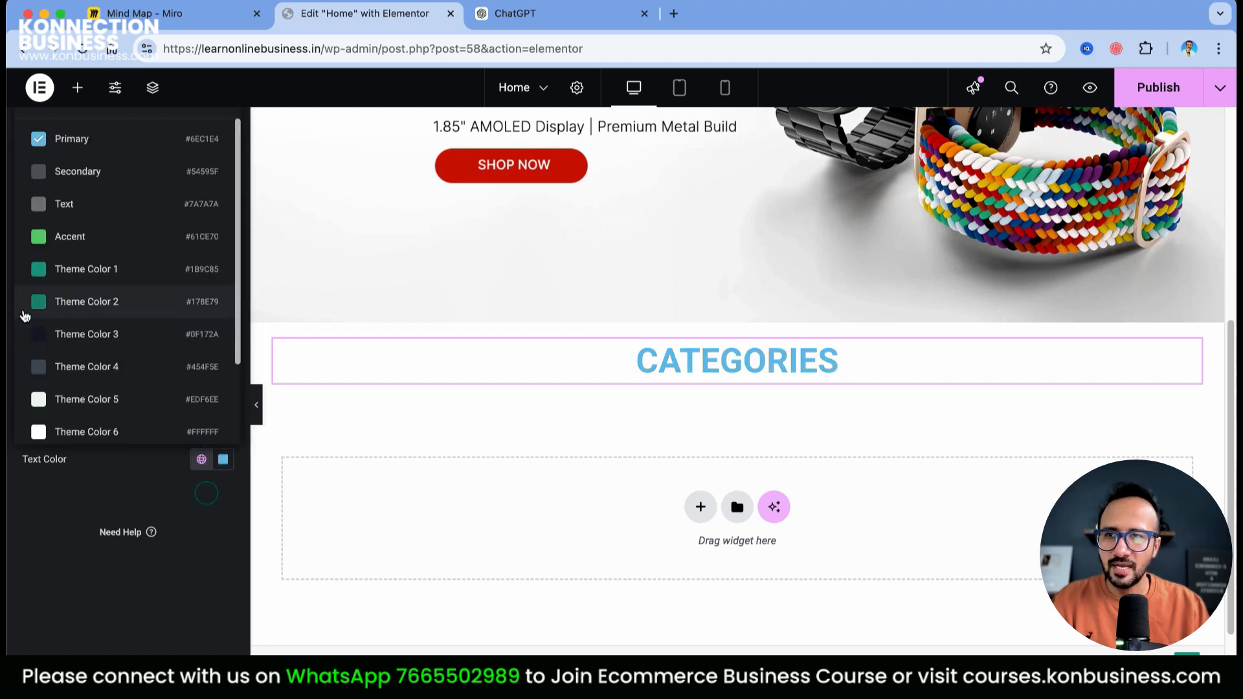
pyautogui.click(38, 337)
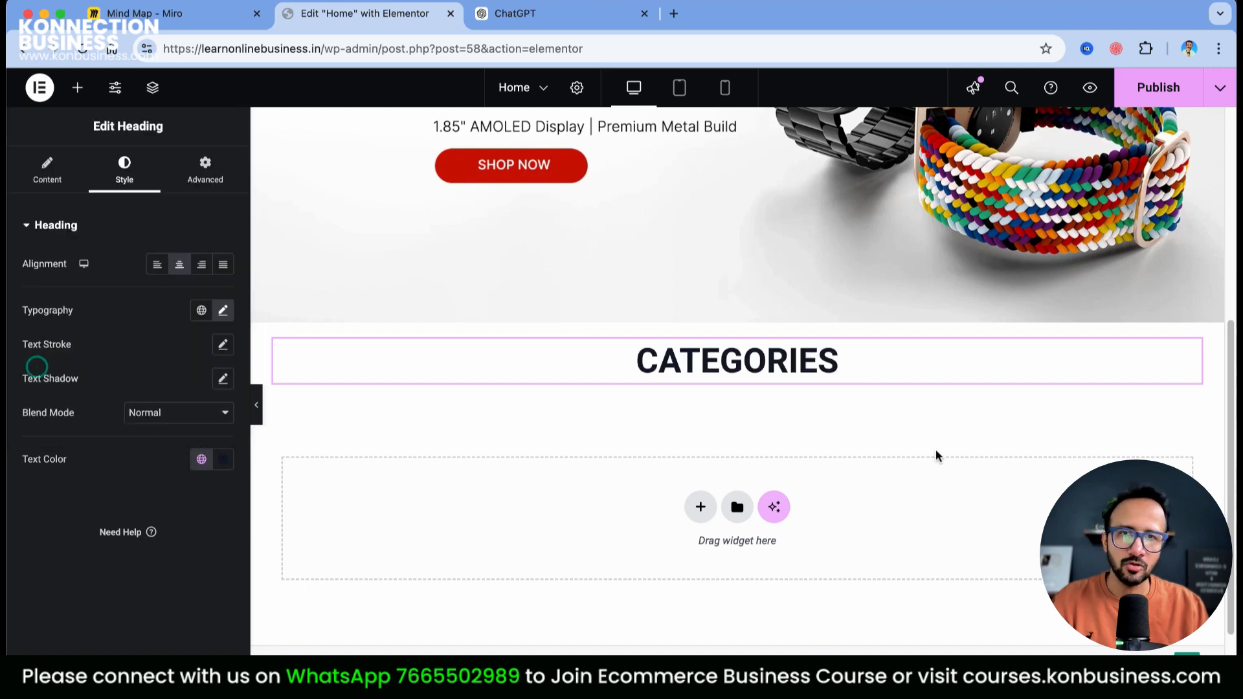
pyautogui.click(1139, 97)
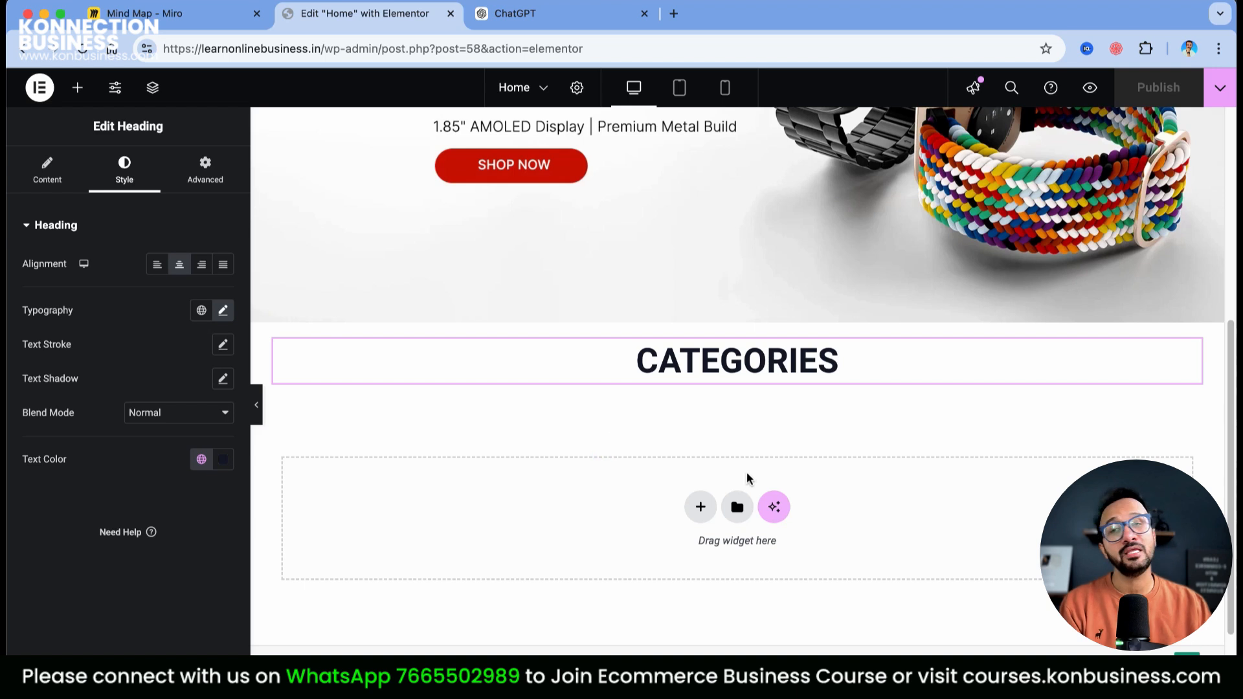
# Hide the Elementor panel and scroll the preview to check the centred CATEGORIES heading
pyautogui.click(256, 407)
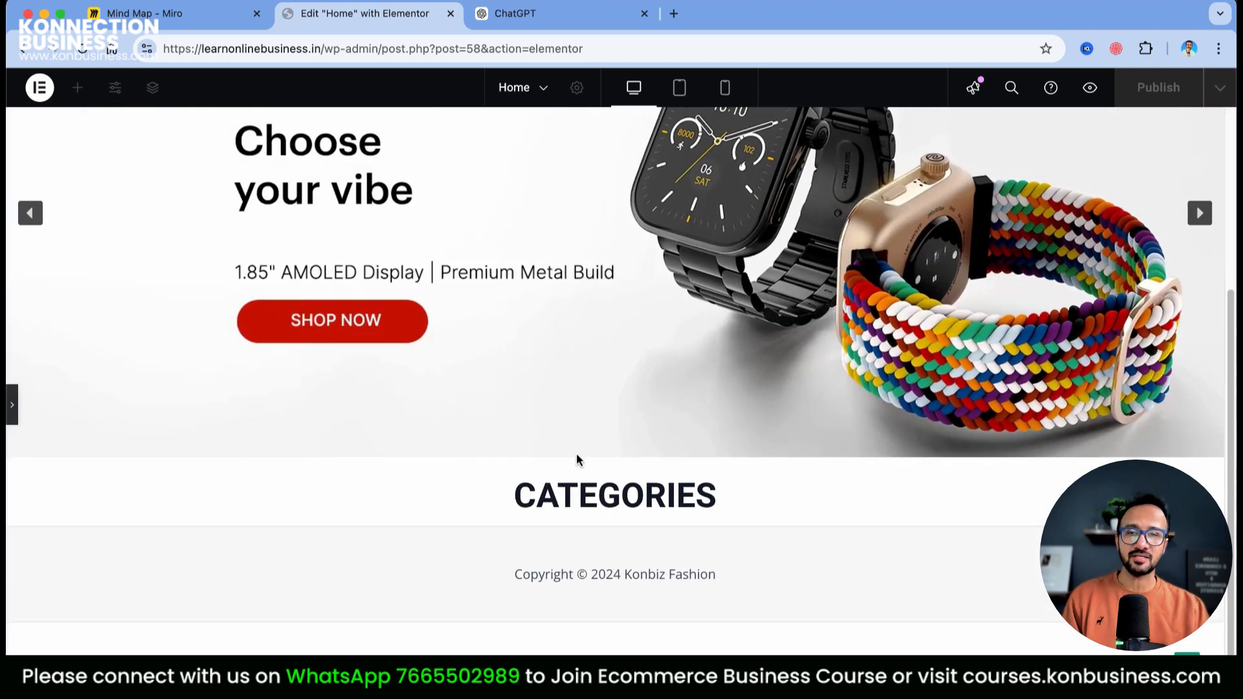
pyautogui.scroll(5, 751, 369)
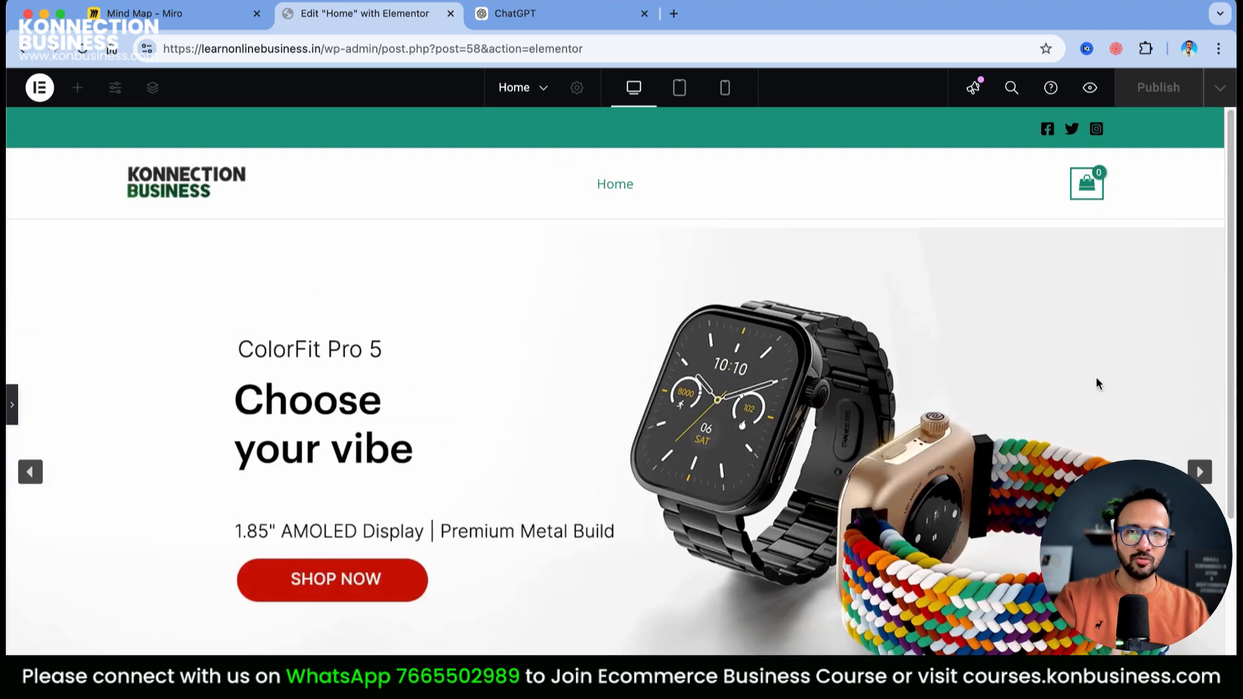
pyautogui.scroll(-4, 1093, 414)
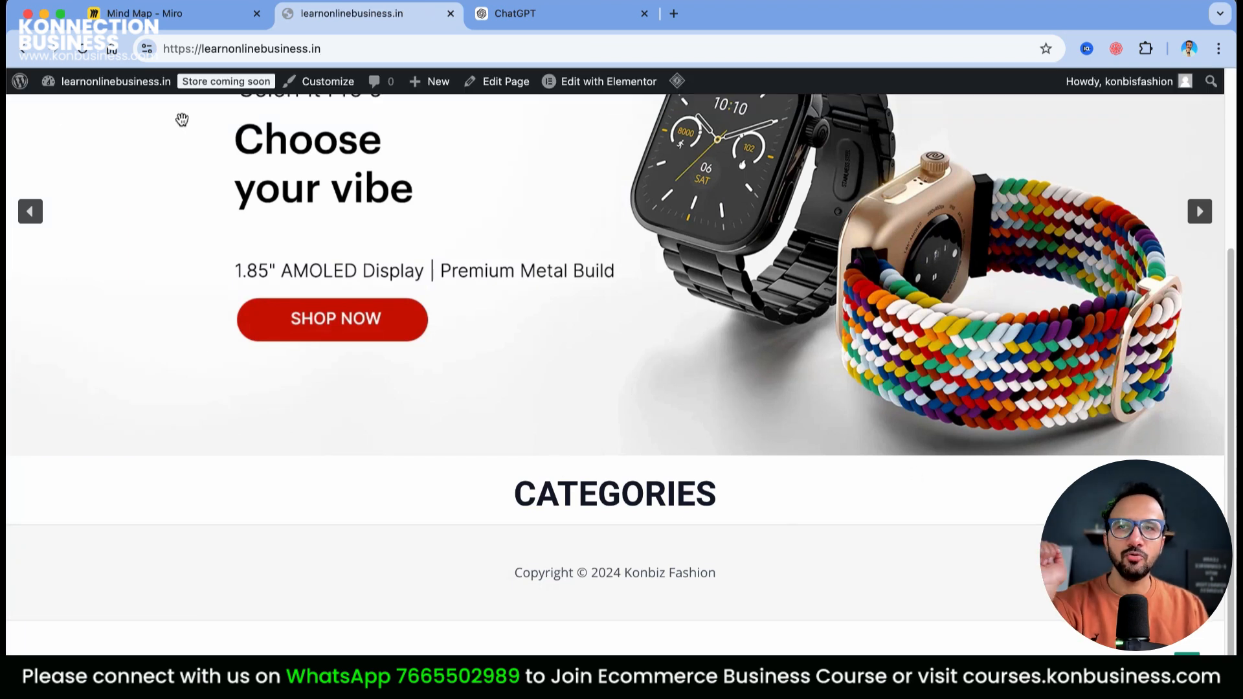
# Reopen the Home page in Elementor and scroll to the area under CATEGORIES
pyautogui.click(602, 81)
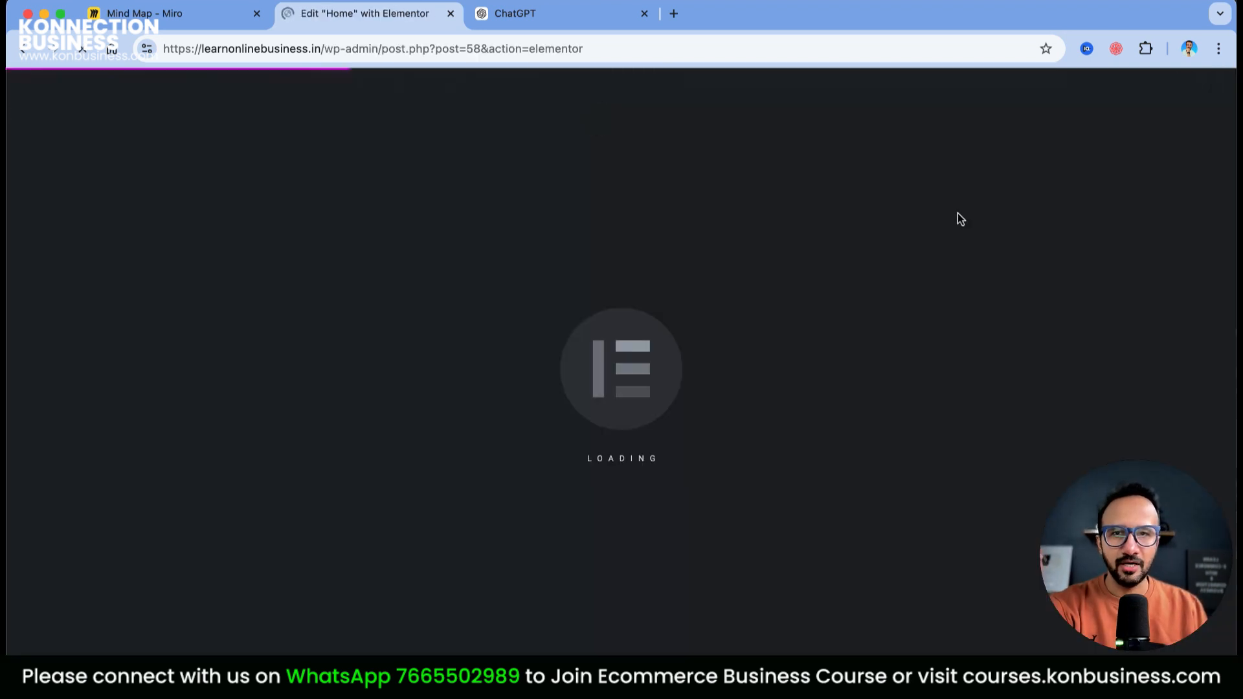
pyautogui.scroll(-5, 764, 390)
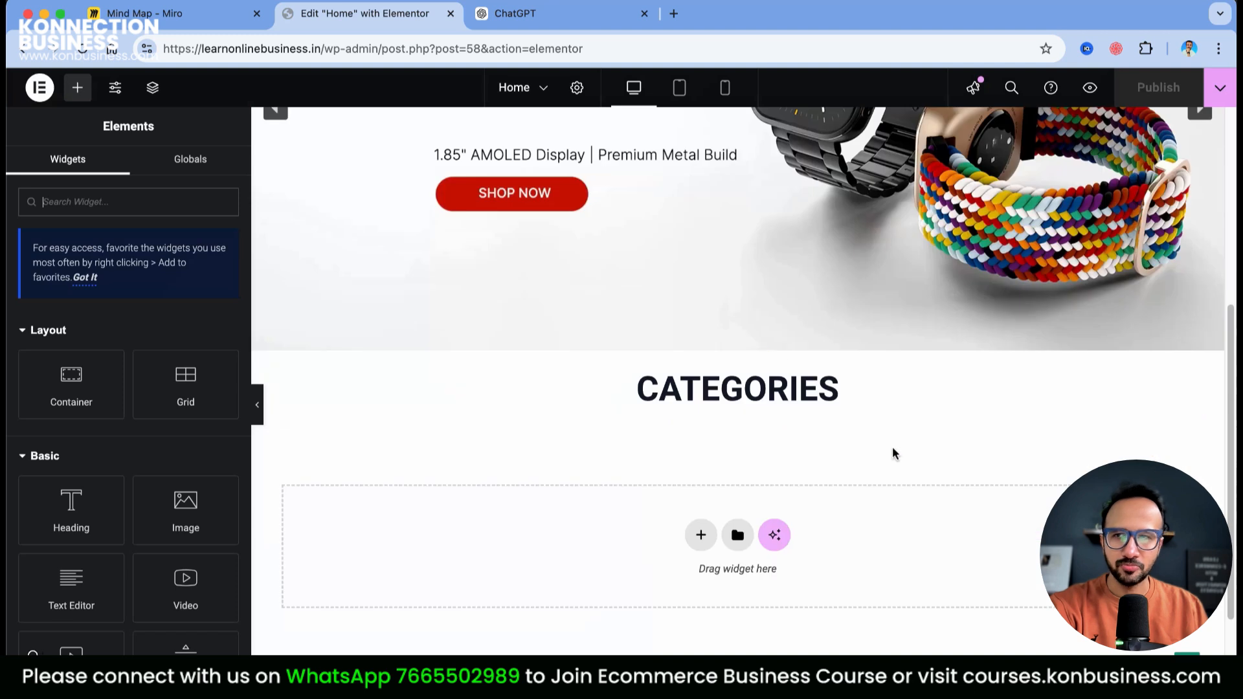
pyautogui.scroll(-3, 199, 395)
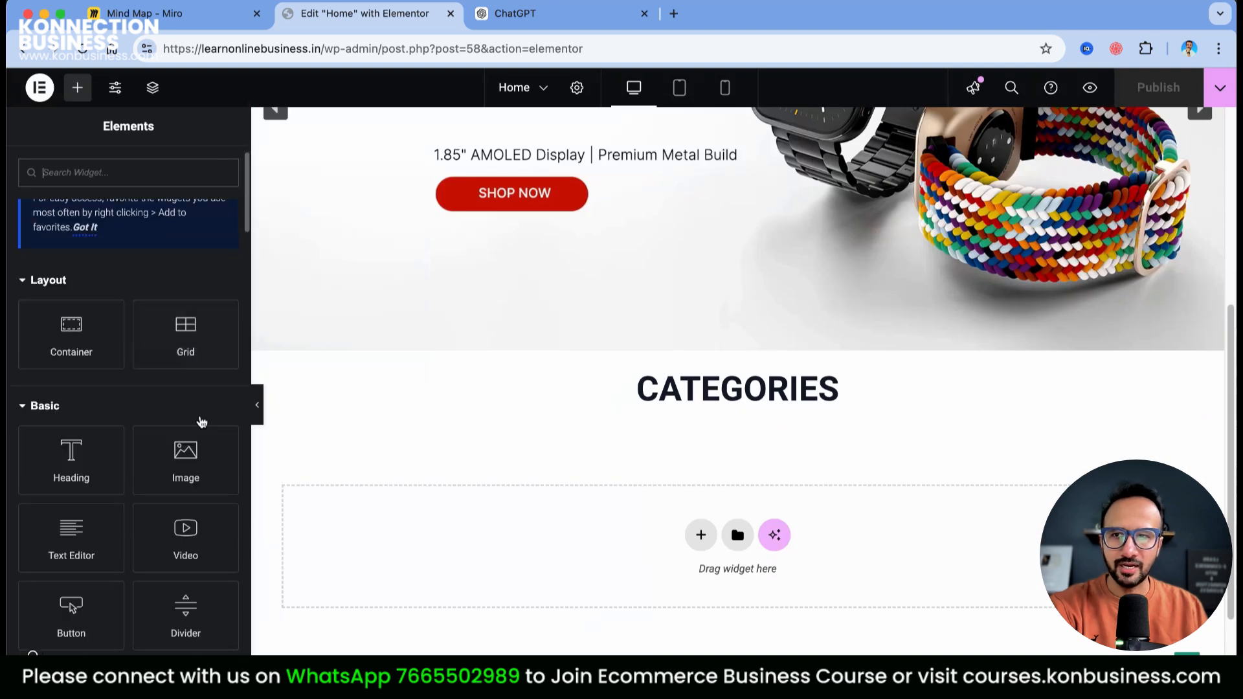
pyautogui.scroll(3, 181, 515)
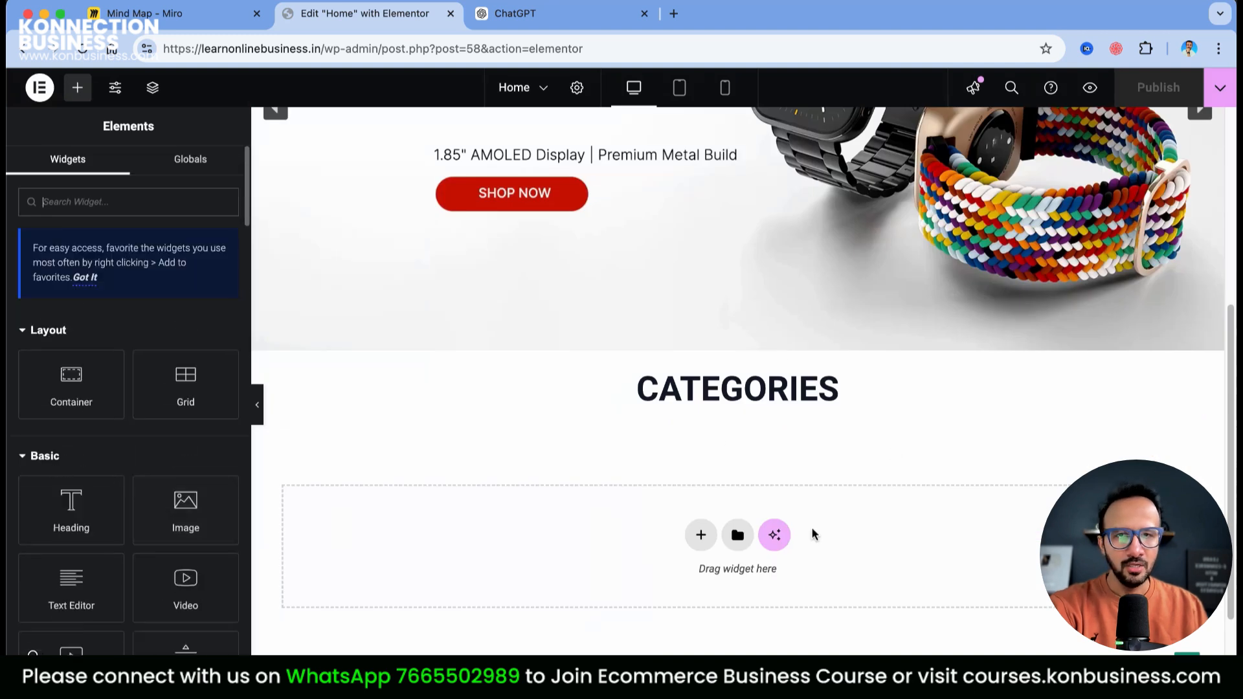
# Add a three-column Grid below CATEGORIES with an Image widget in its first cell
pyautogui.click(701, 537)
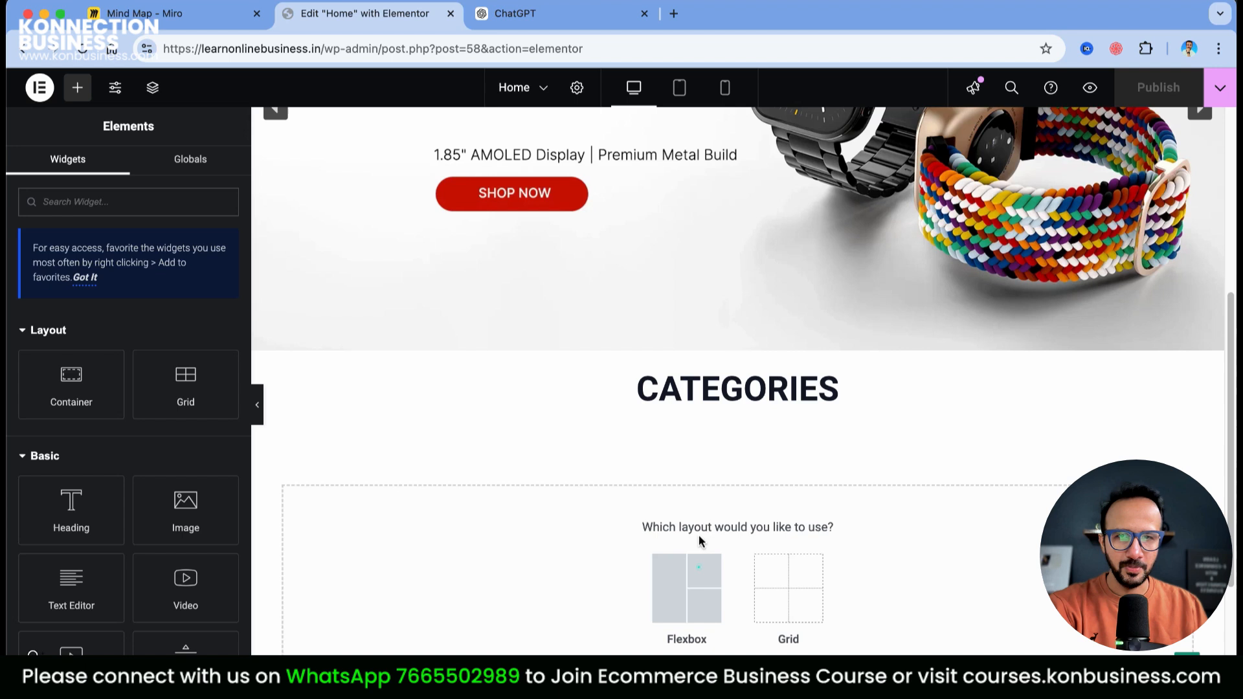
pyautogui.click(788, 583)
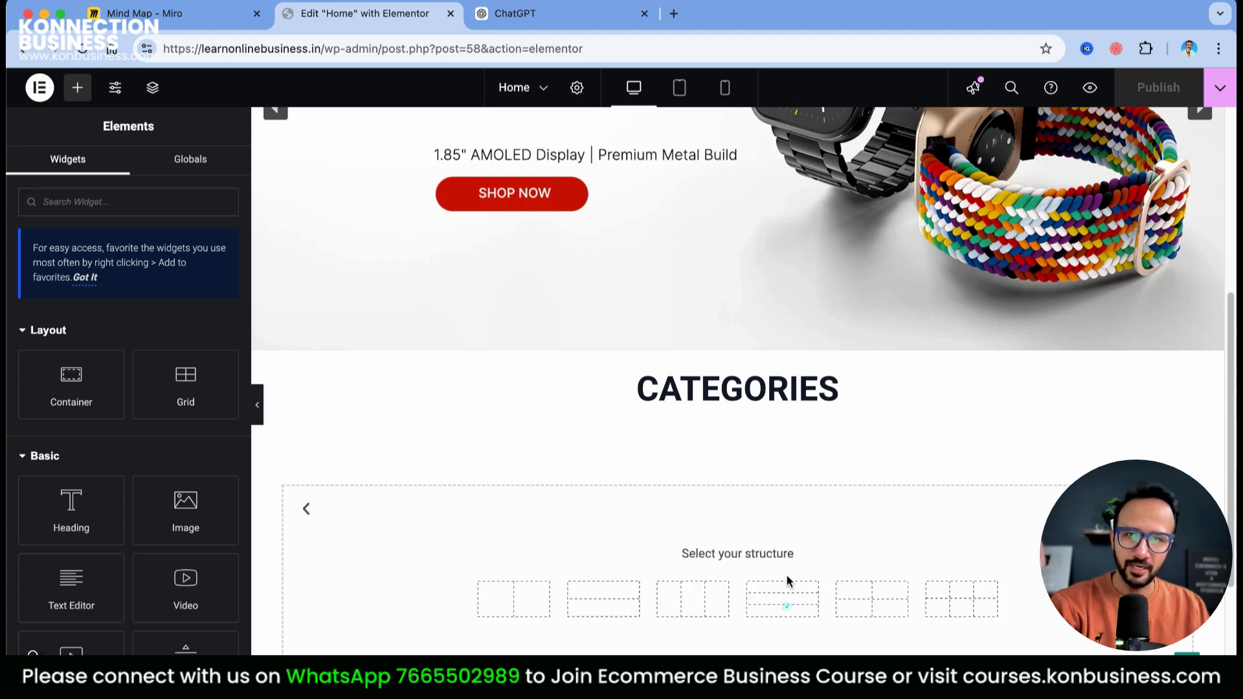
pyautogui.click(683, 609)
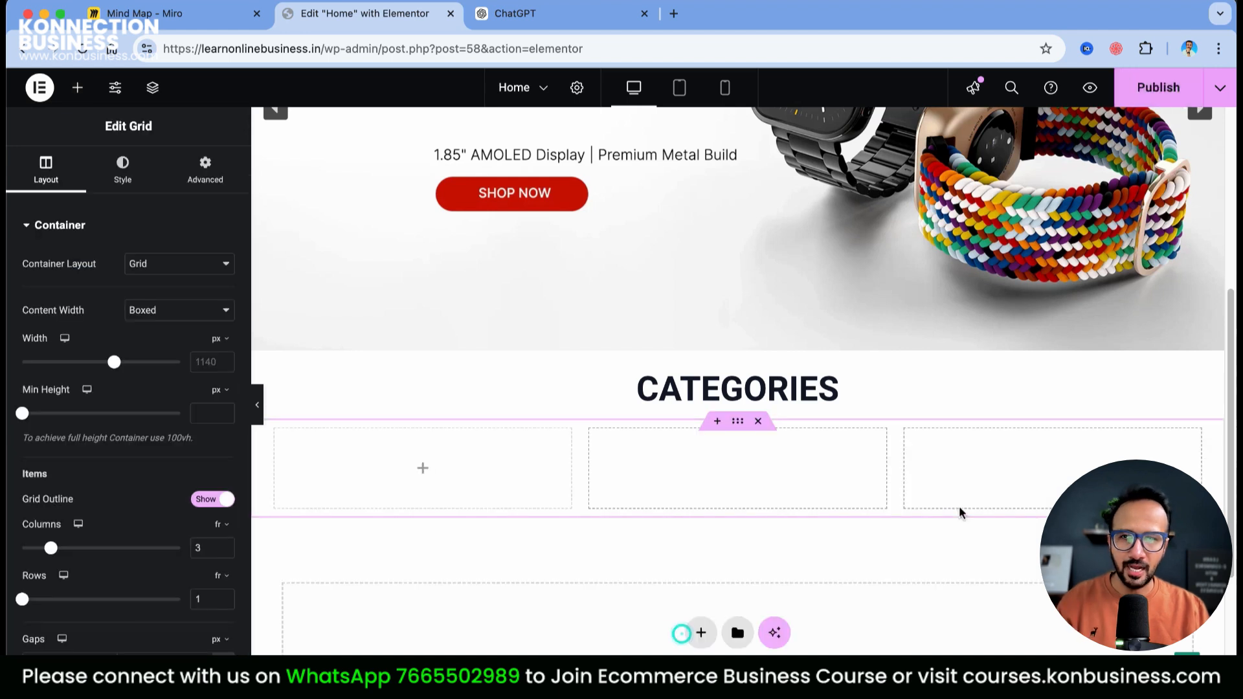
pyautogui.click(423, 470)
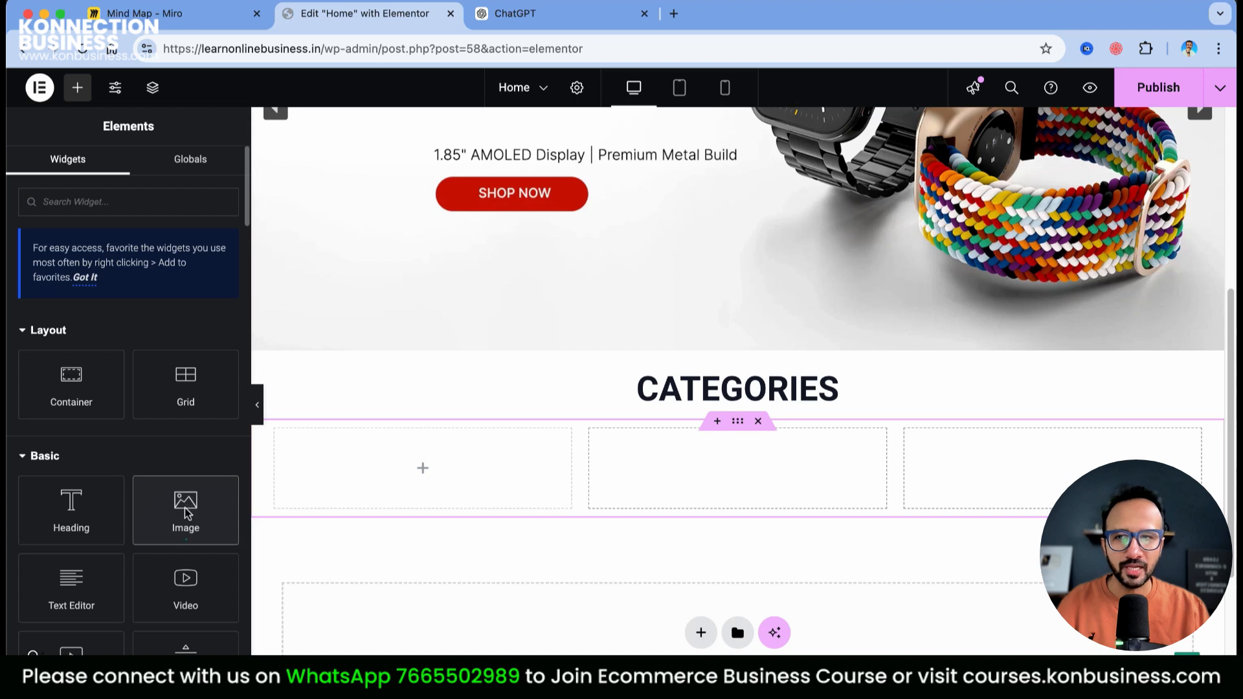
pyautogui.moveTo(187, 510); pyautogui.dragTo(421, 469)
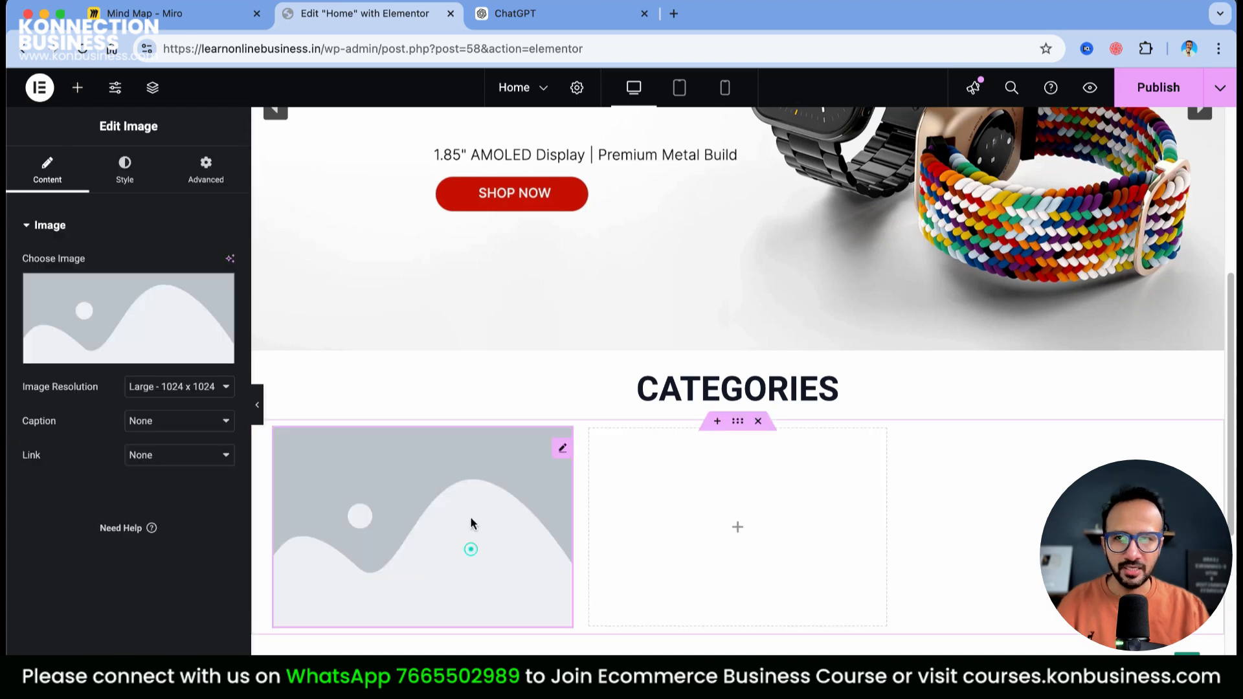
# Set the first cell's image to male.webp from the Media Library at Full resolution
pyautogui.click(154, 388)
pyautogui.click(179, 493)
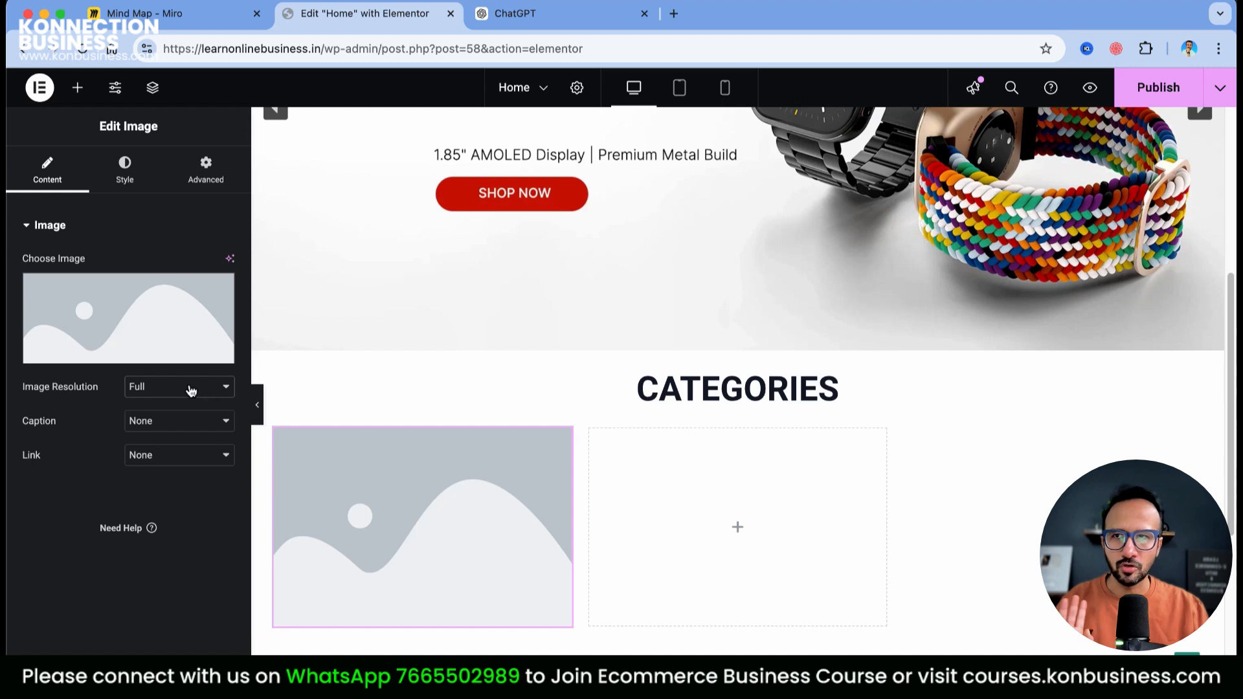
pyautogui.click(117, 354)
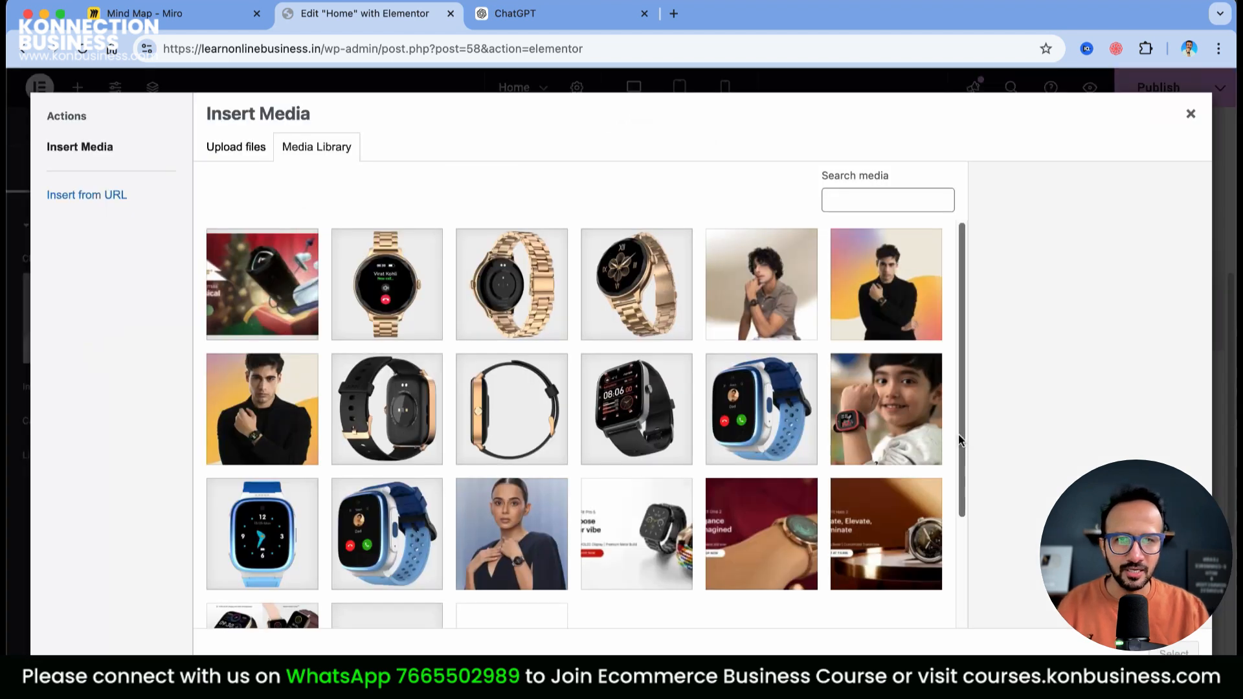
pyautogui.scroll(-3, 919, 420)
pyautogui.scroll(5, 919, 420)
pyautogui.click(277, 412)
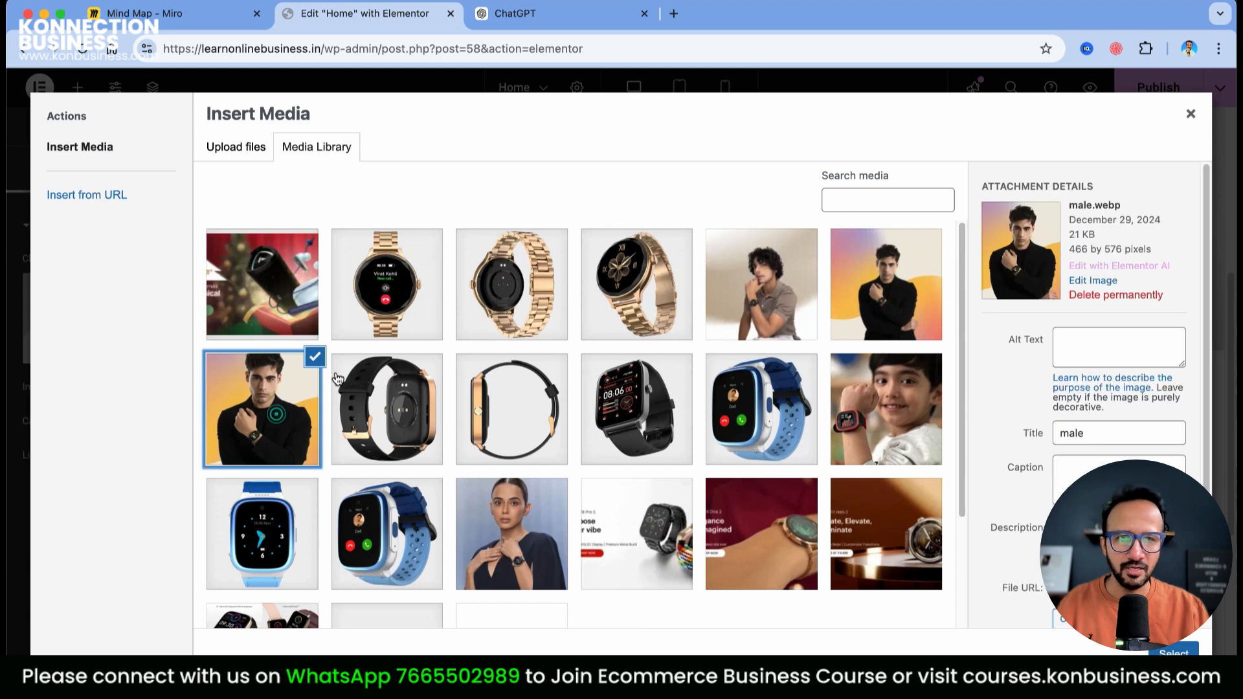
pyautogui.click(1175, 651)
pyautogui.scroll(-3, 712, 544)
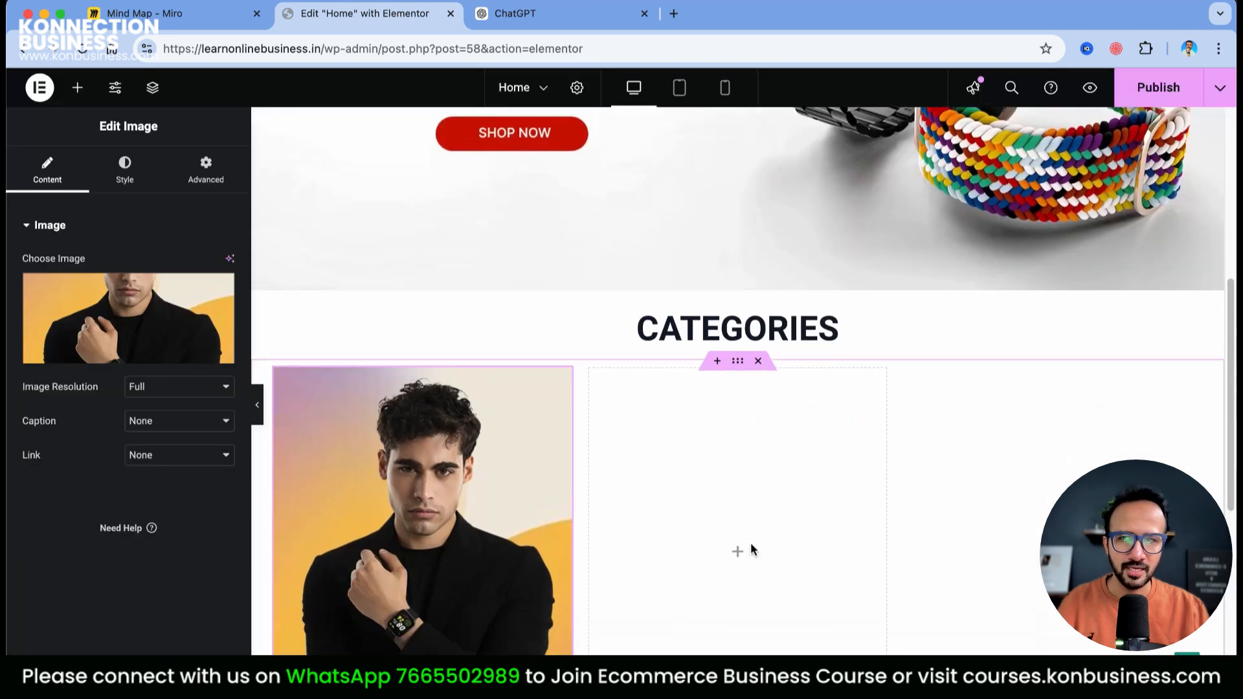
# Add an Image widget to the second cell showing the woman-with-watch photo at Full resolution
pyautogui.click(738, 493)
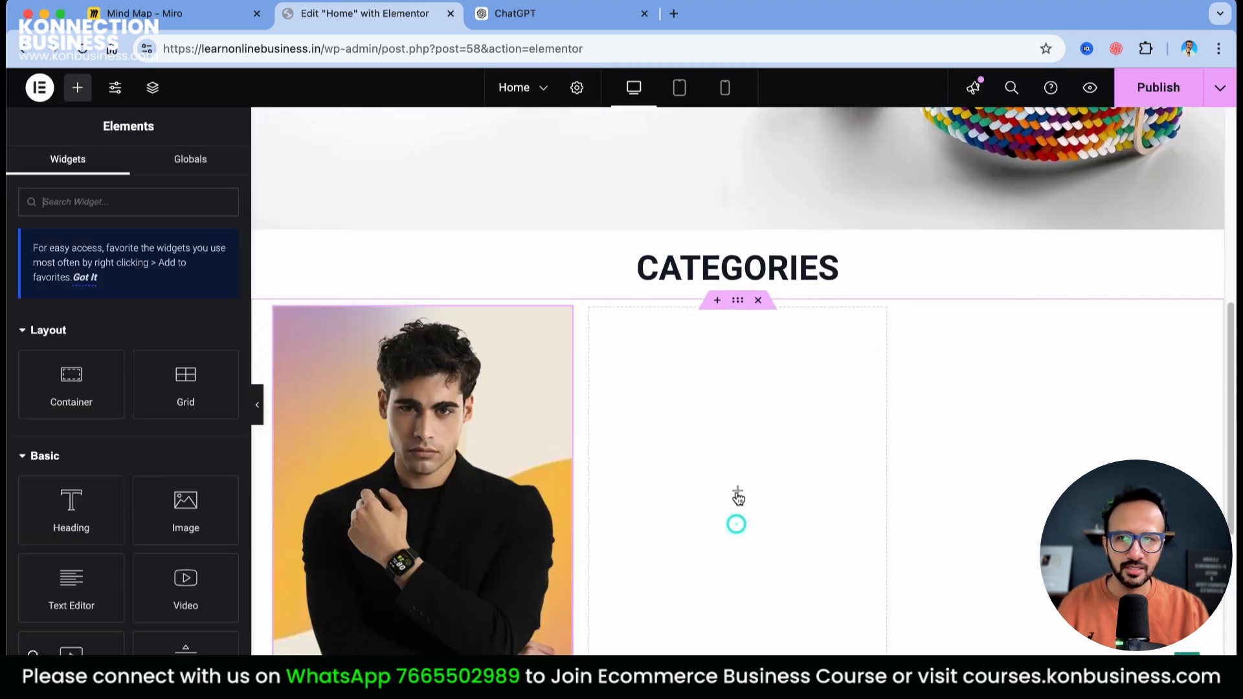
pyautogui.moveTo(186, 499); pyautogui.dragTo(737, 453)
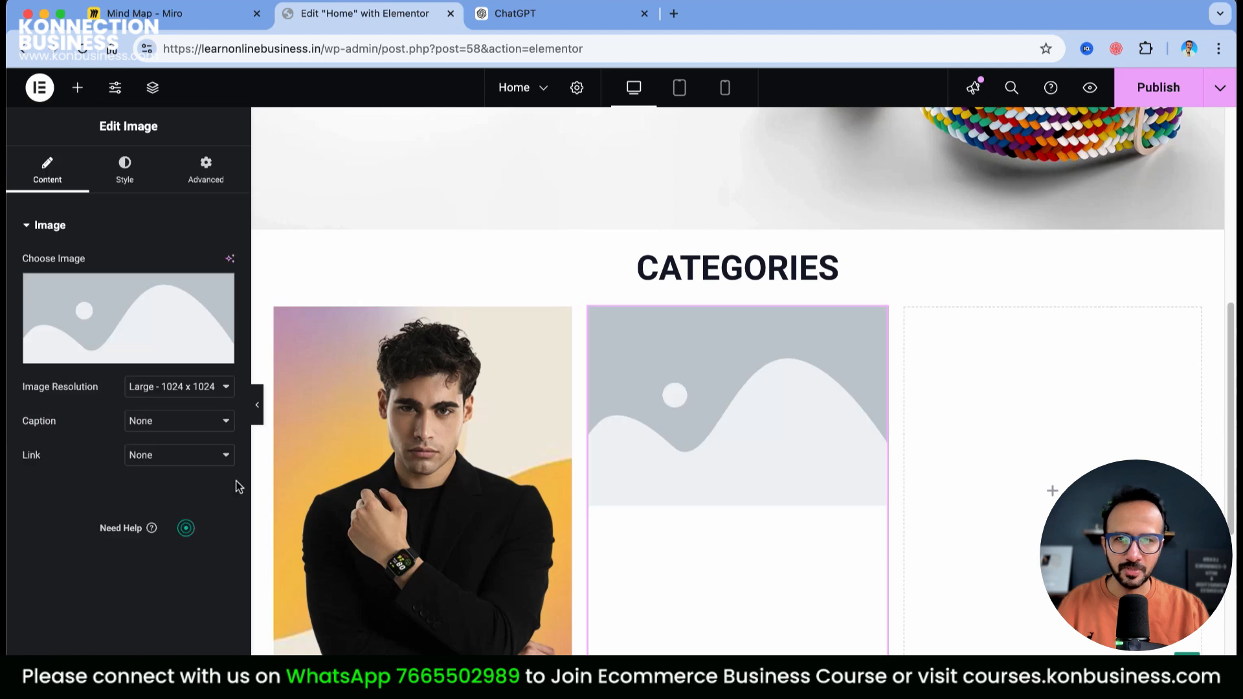
pyautogui.click(195, 389)
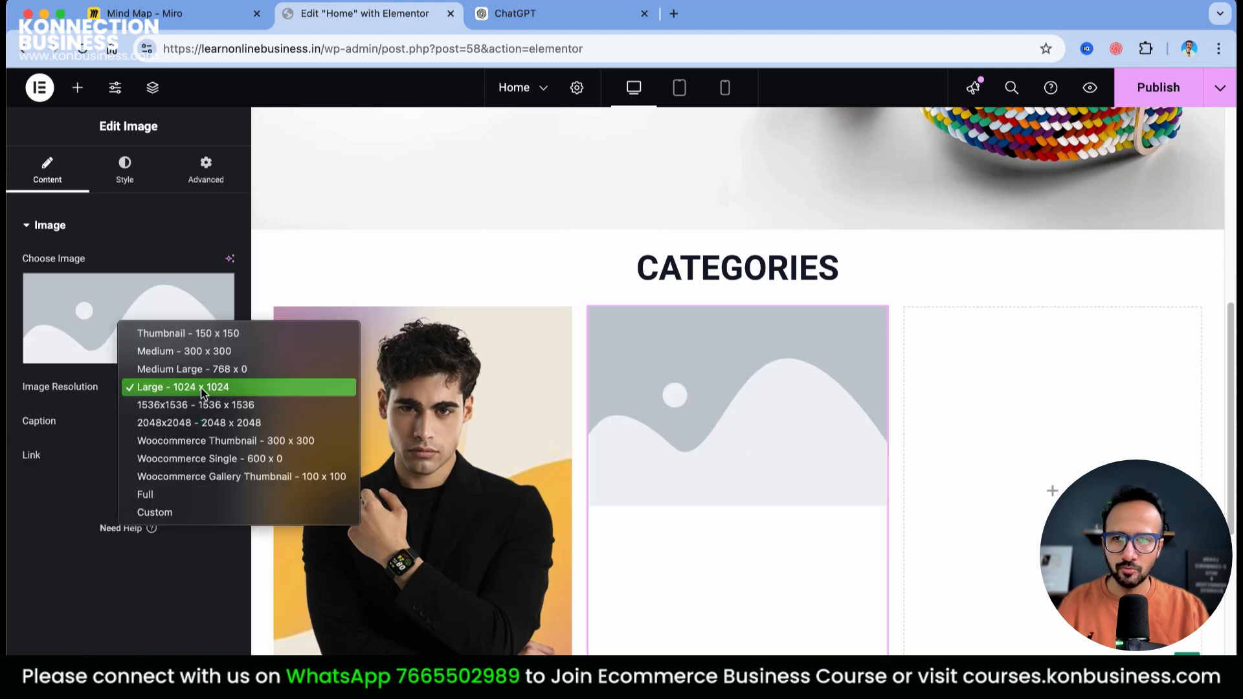
pyautogui.click(162, 498)
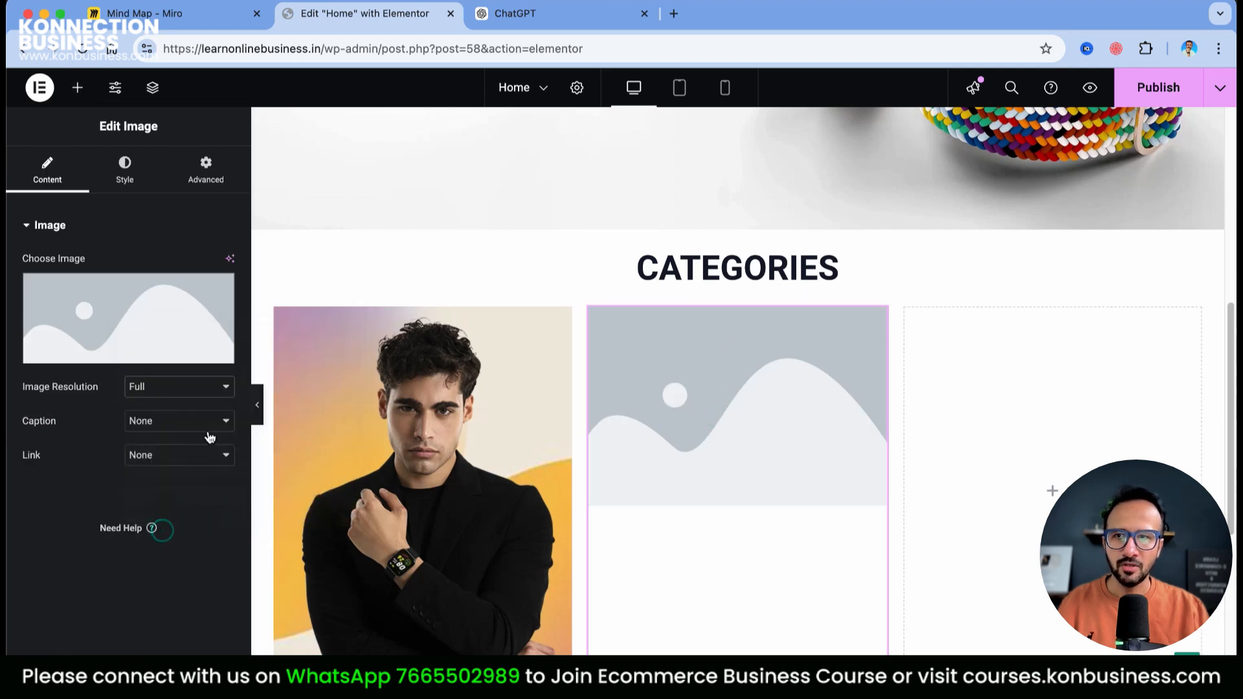
pyautogui.click(134, 303)
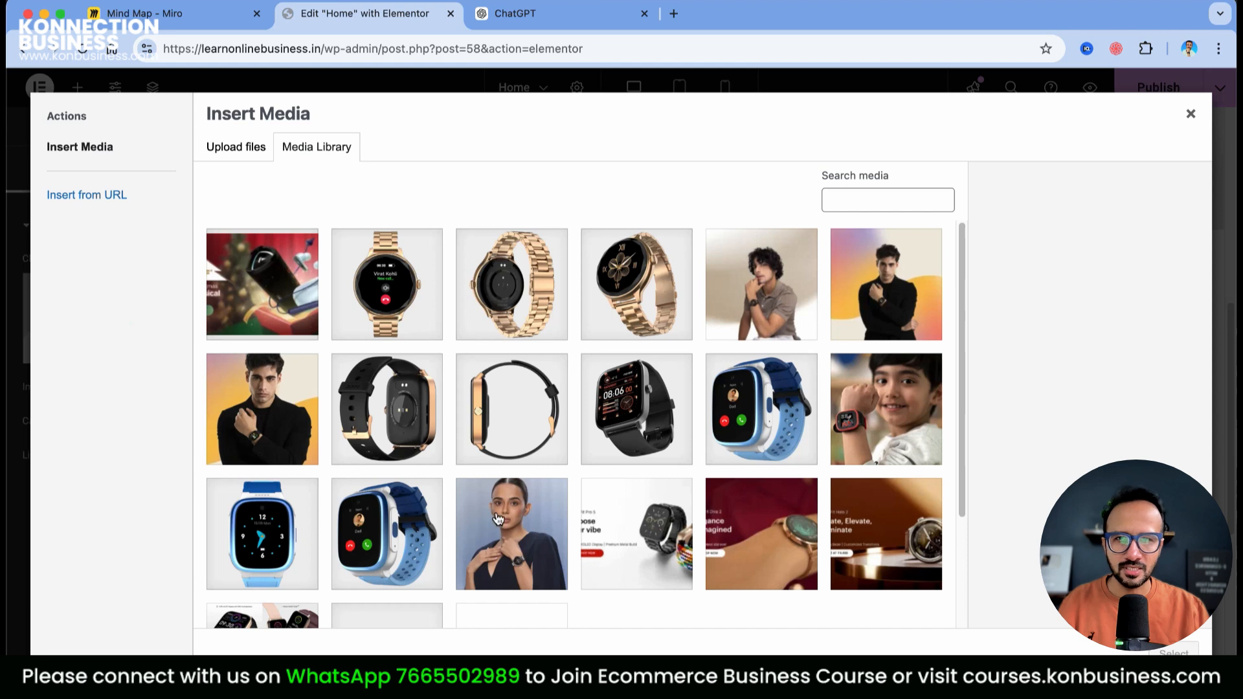
pyautogui.click(509, 538)
pyautogui.click(1172, 653)
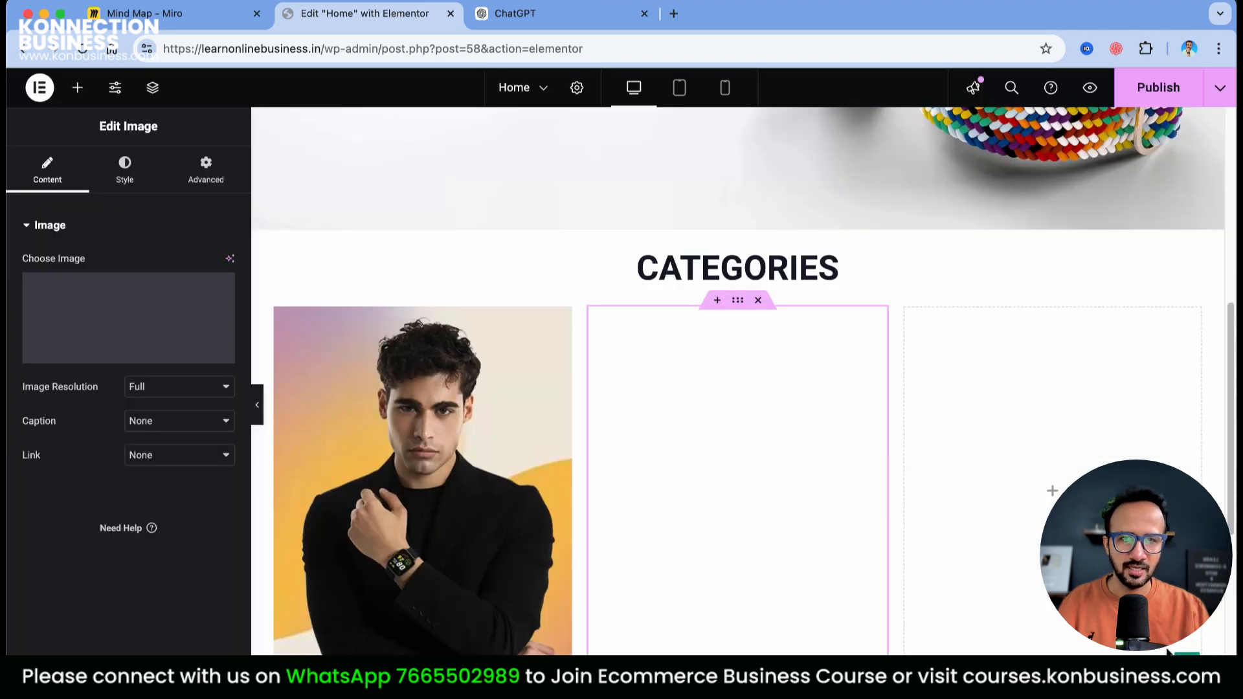
pyautogui.click(1052, 494)
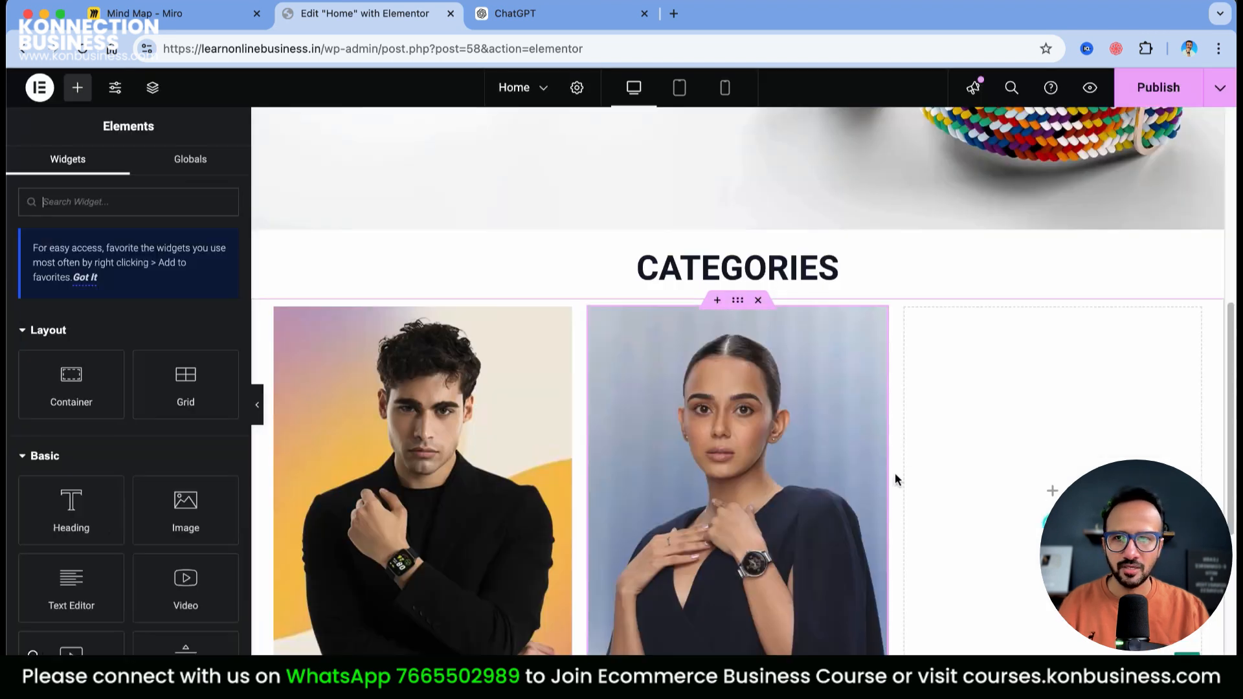
# Add an Image widget to the third cell with kids.webp at Full resolution
pyautogui.click(178, 505)
pyautogui.click(161, 388)
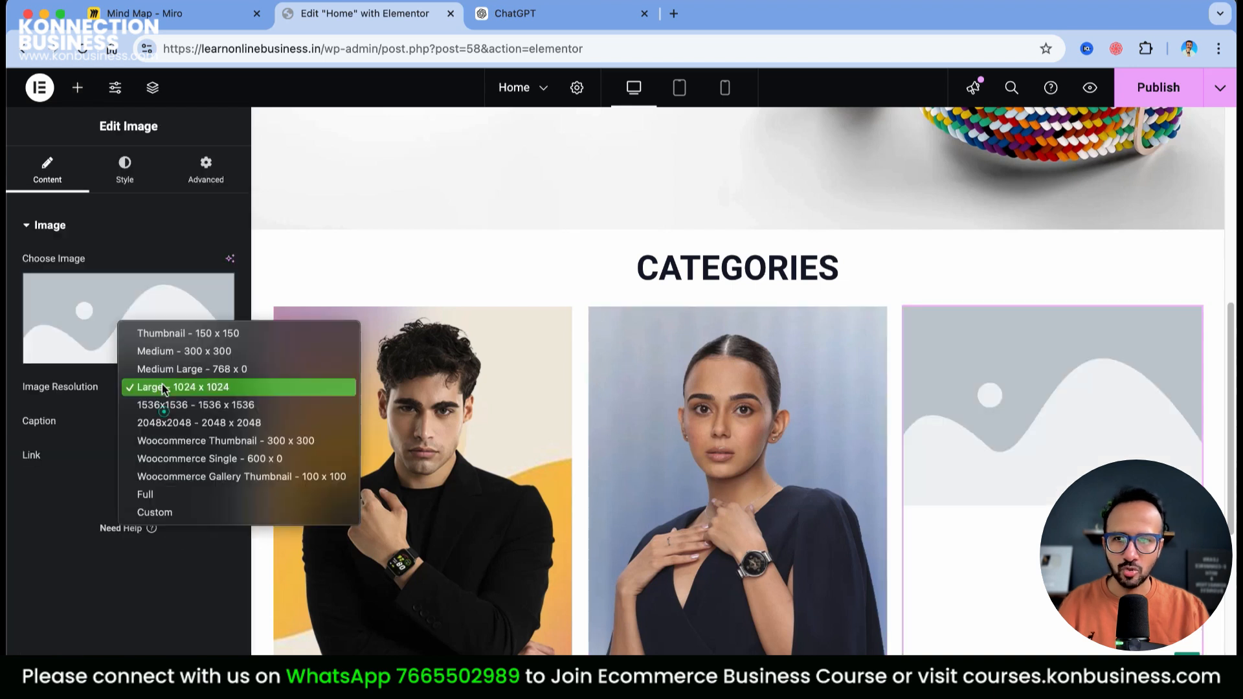
pyautogui.click(155, 494)
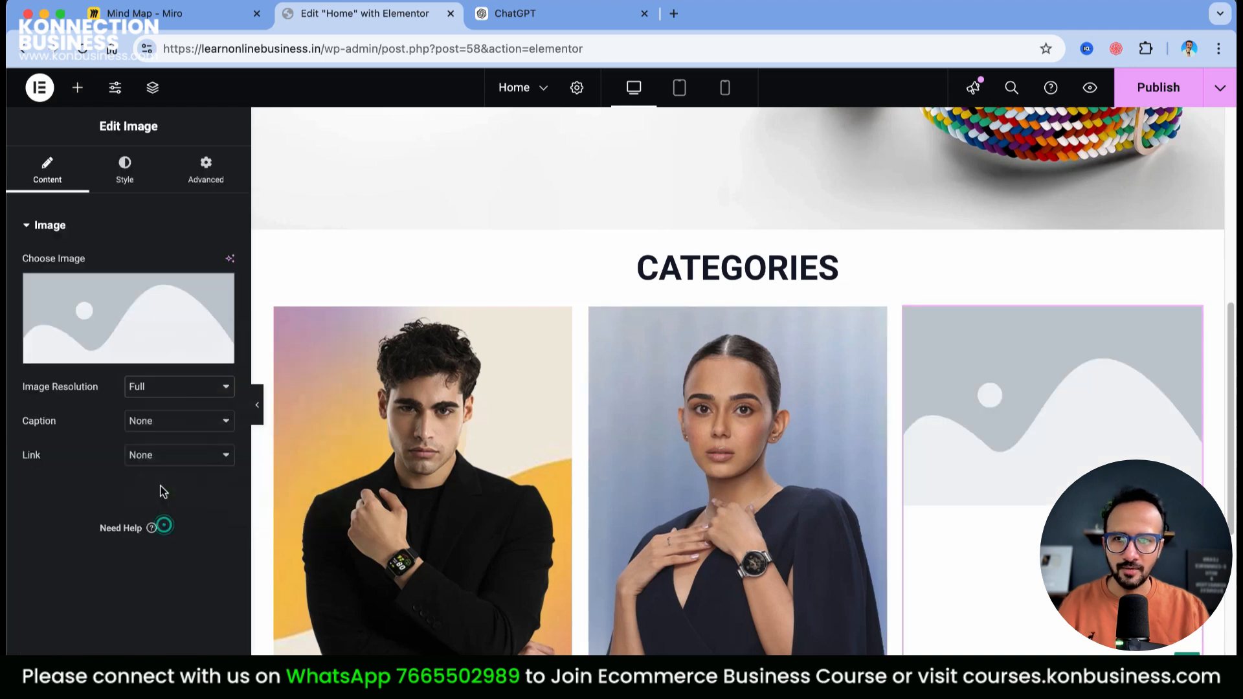
pyautogui.click(73, 298)
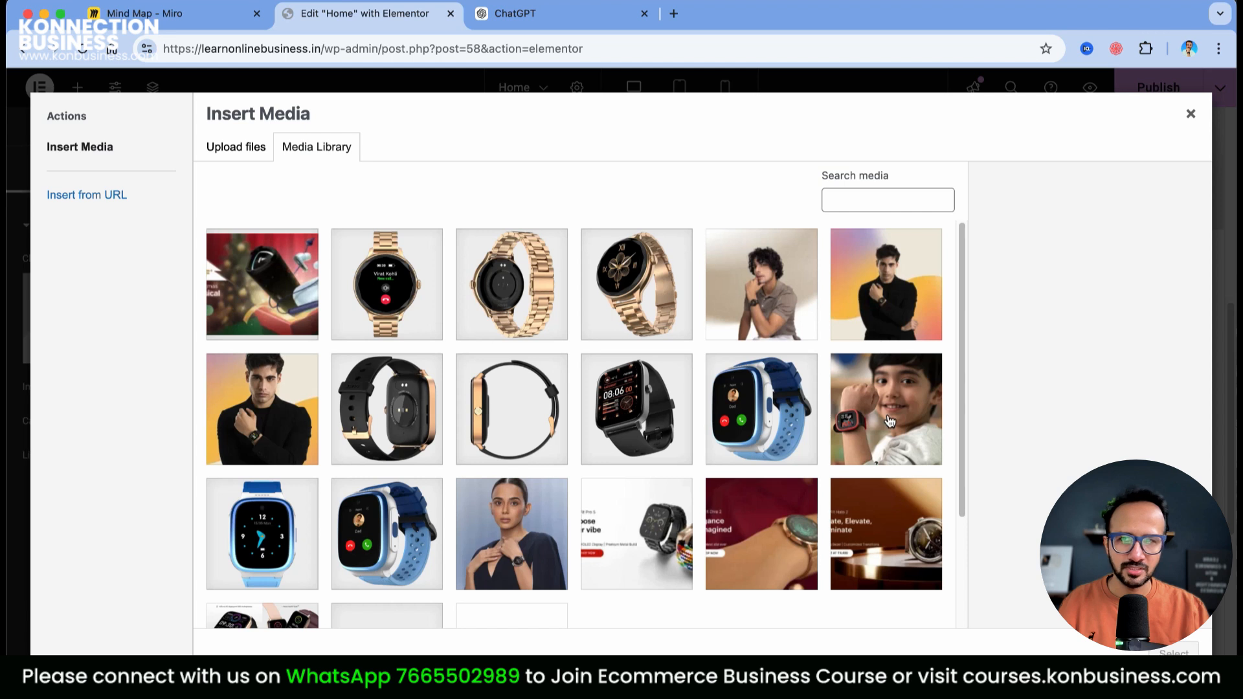
pyautogui.click(888, 444)
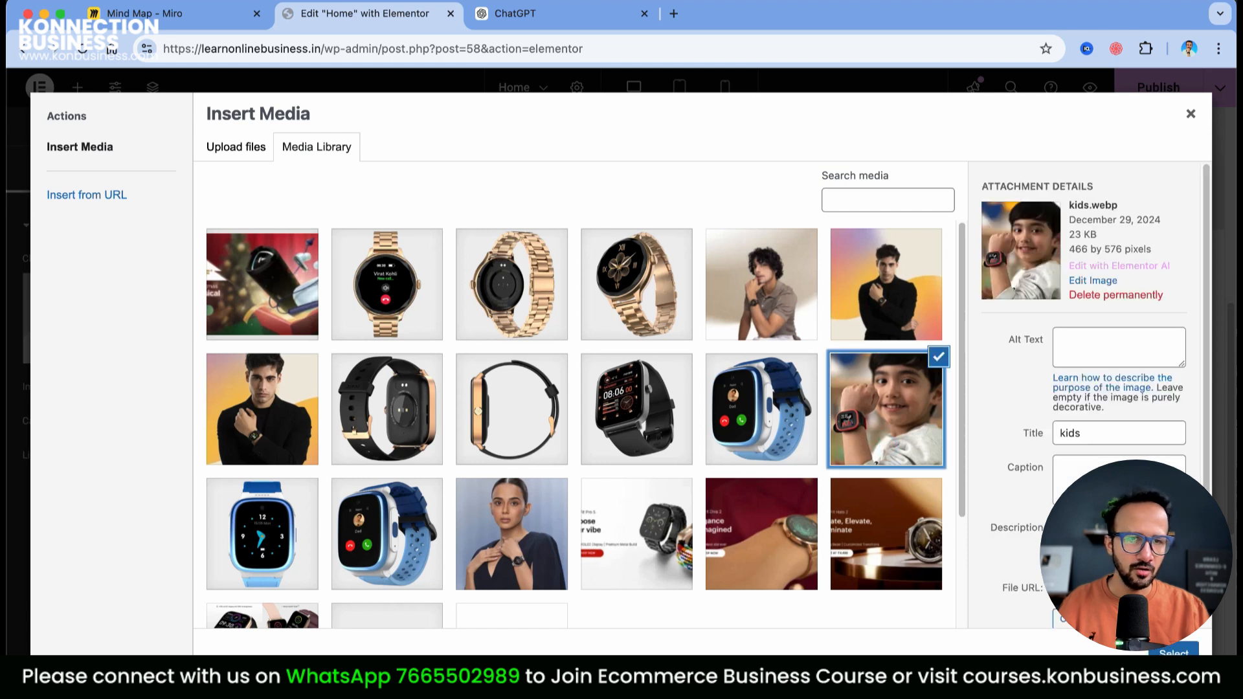
pyautogui.click(1183, 650)
# Publish the updated Home page and scroll to review it
pyautogui.click(1152, 93)
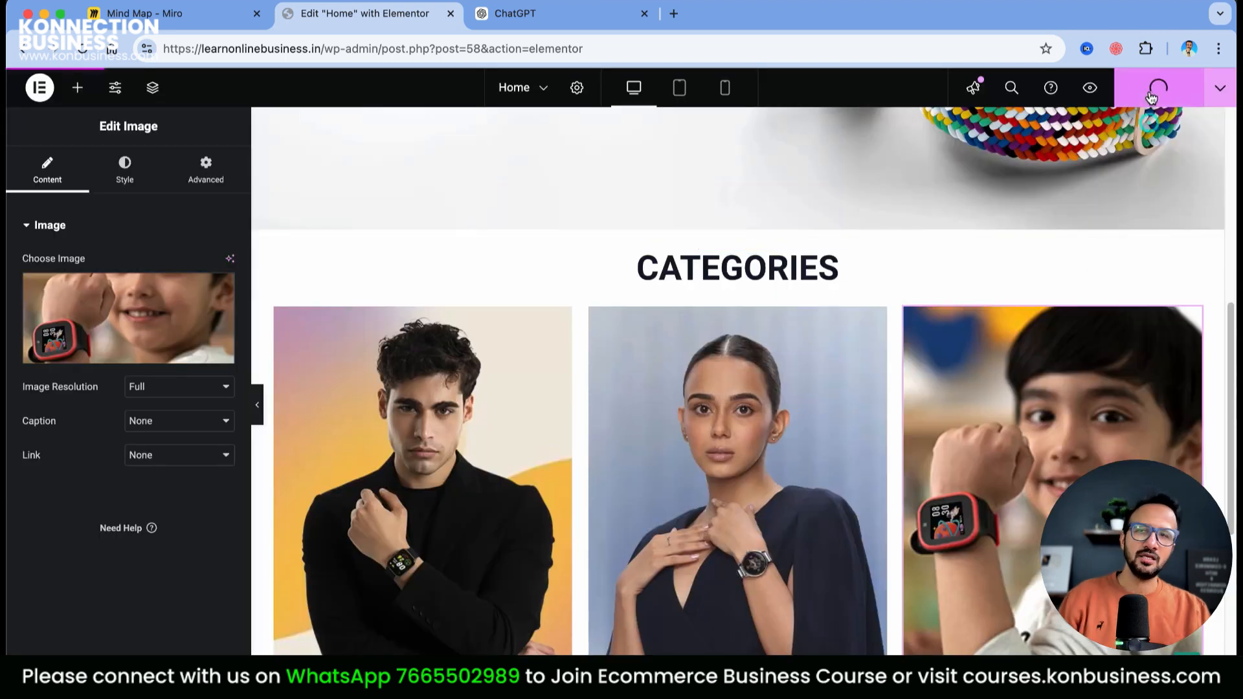
pyautogui.scroll(-3, 907, 388)
pyautogui.scroll(10, 969, 337)
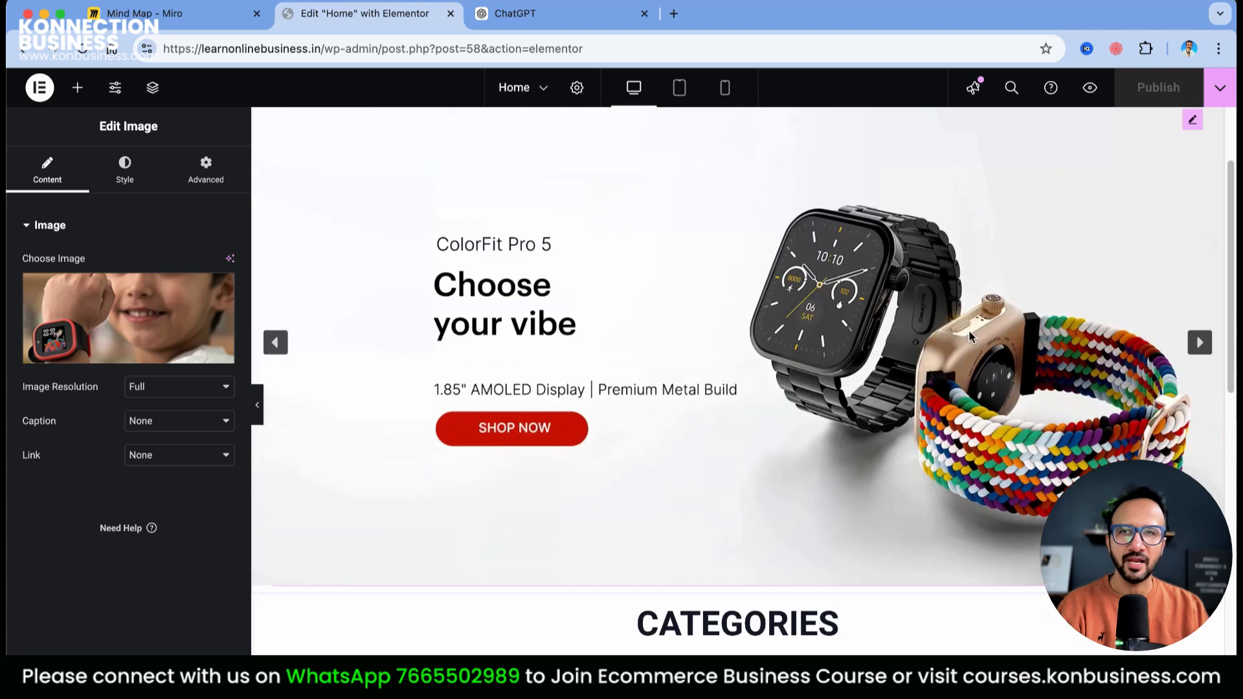
pyautogui.scroll(1, 969, 337)
pyautogui.scroll(-1, 969, 337)
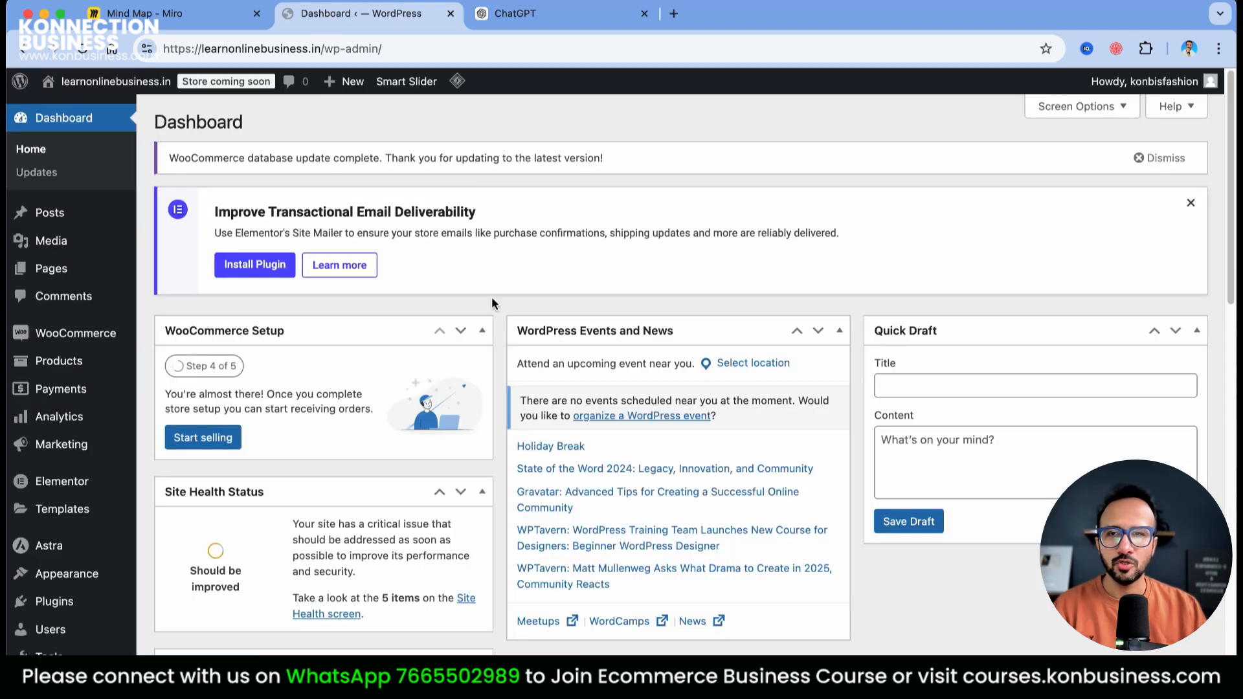
# Go to Products > Categories in the admin sidebar
pyautogui.moveTo(94, 341)
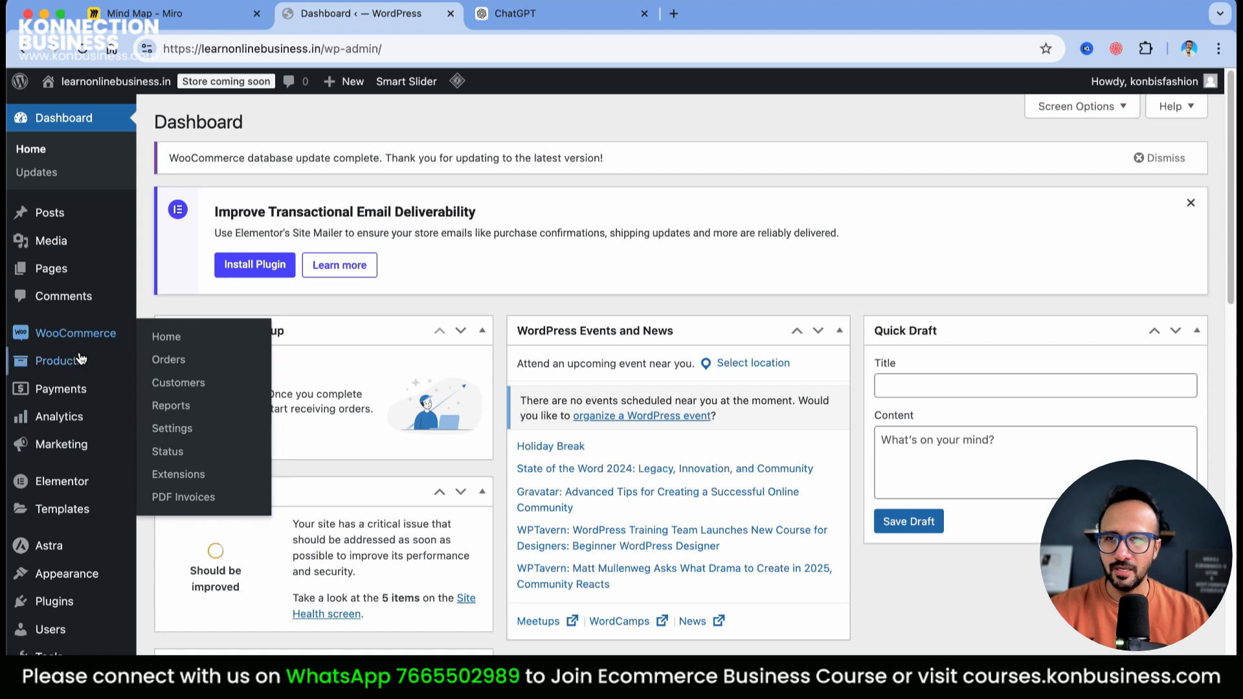
pyautogui.moveTo(77, 362)
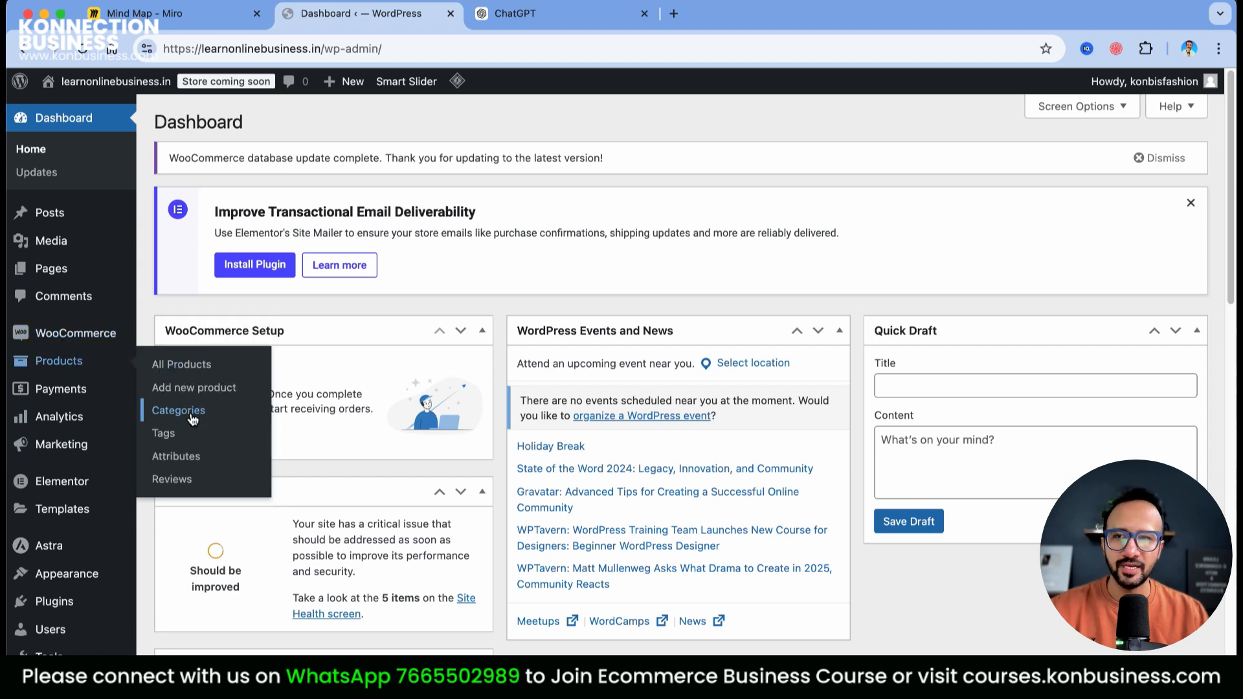
pyautogui.click(192, 414)
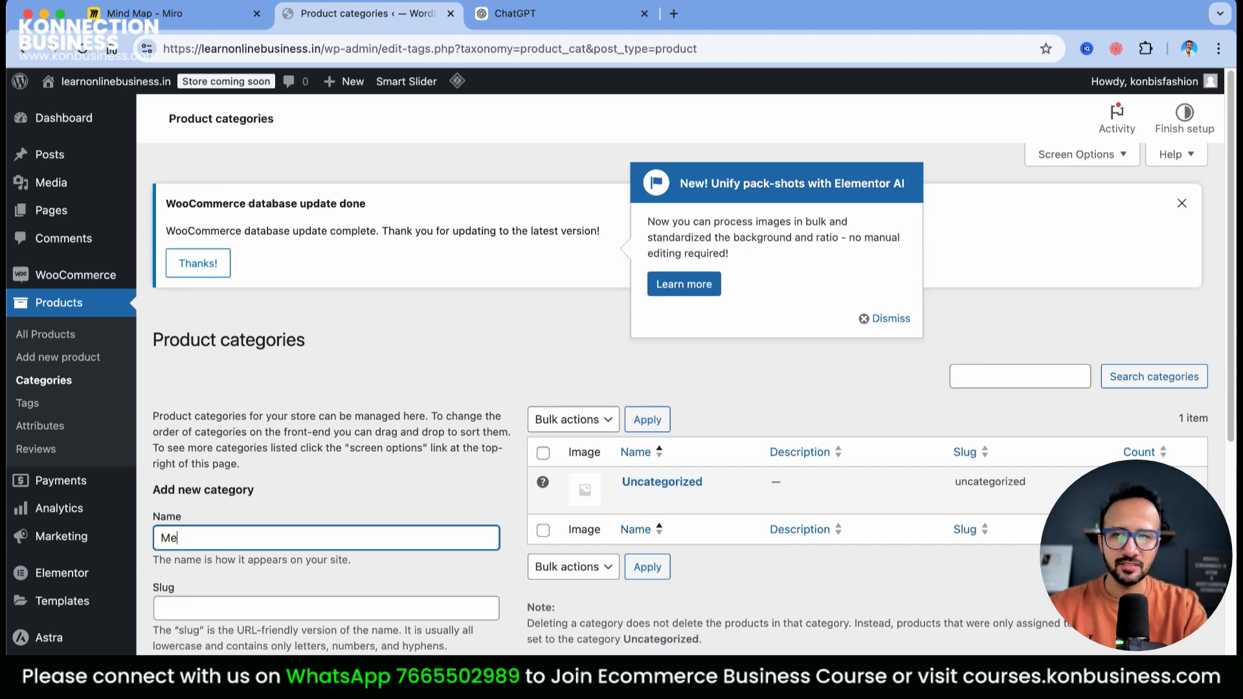
# Add Men, Women and Kids product categories and dismiss the image-processing promo popup
pyautogui.scroll(-5, 298, 567)
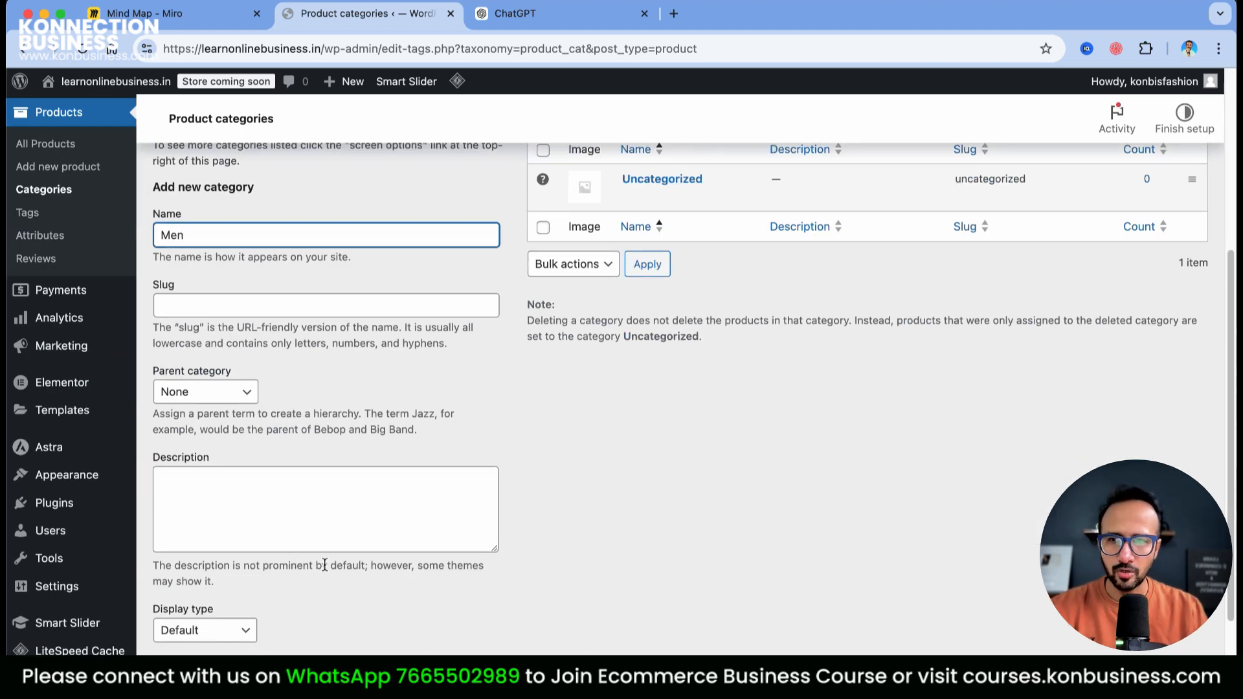
pyautogui.scroll(-1, 325, 565)
pyautogui.click(213, 685)
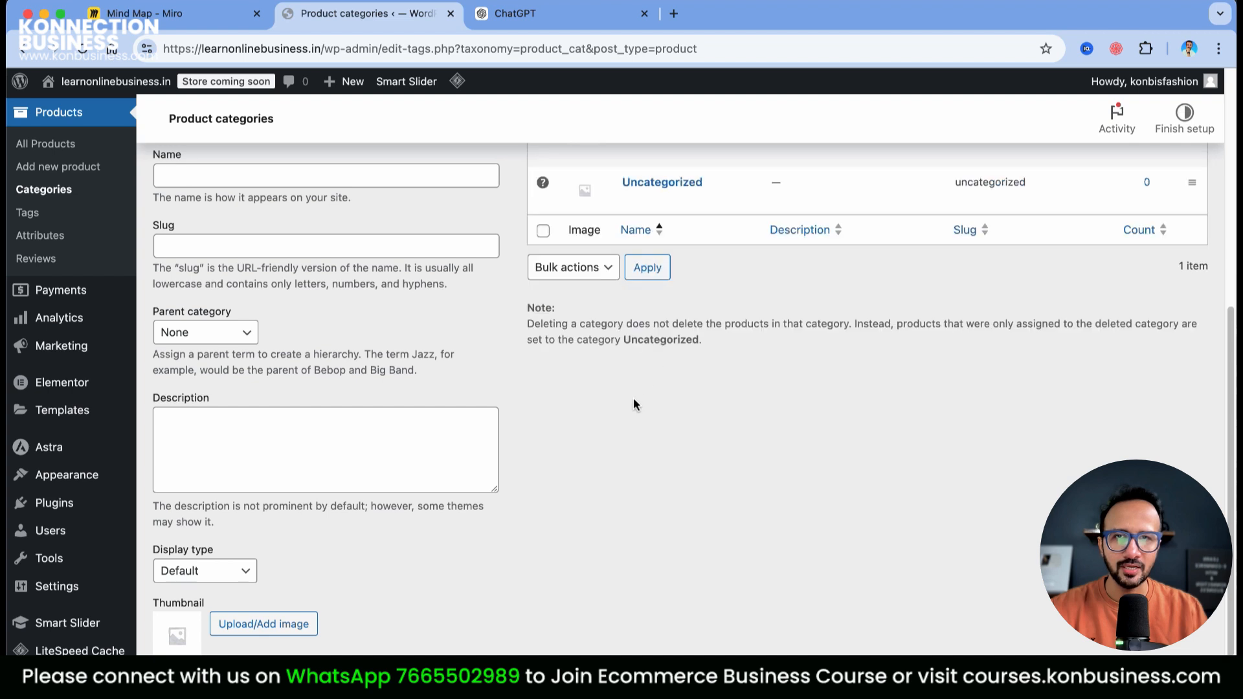
pyautogui.click(235, 412)
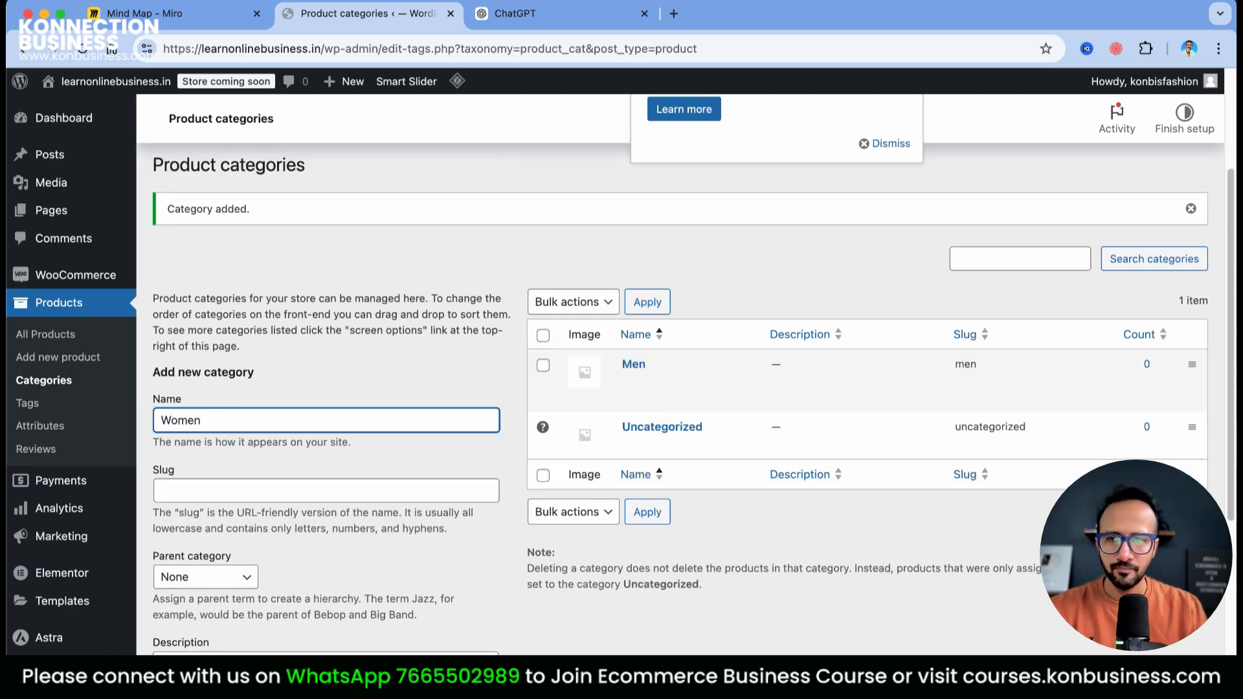
pyautogui.scroll(-5, 253, 471)
pyautogui.click(198, 621)
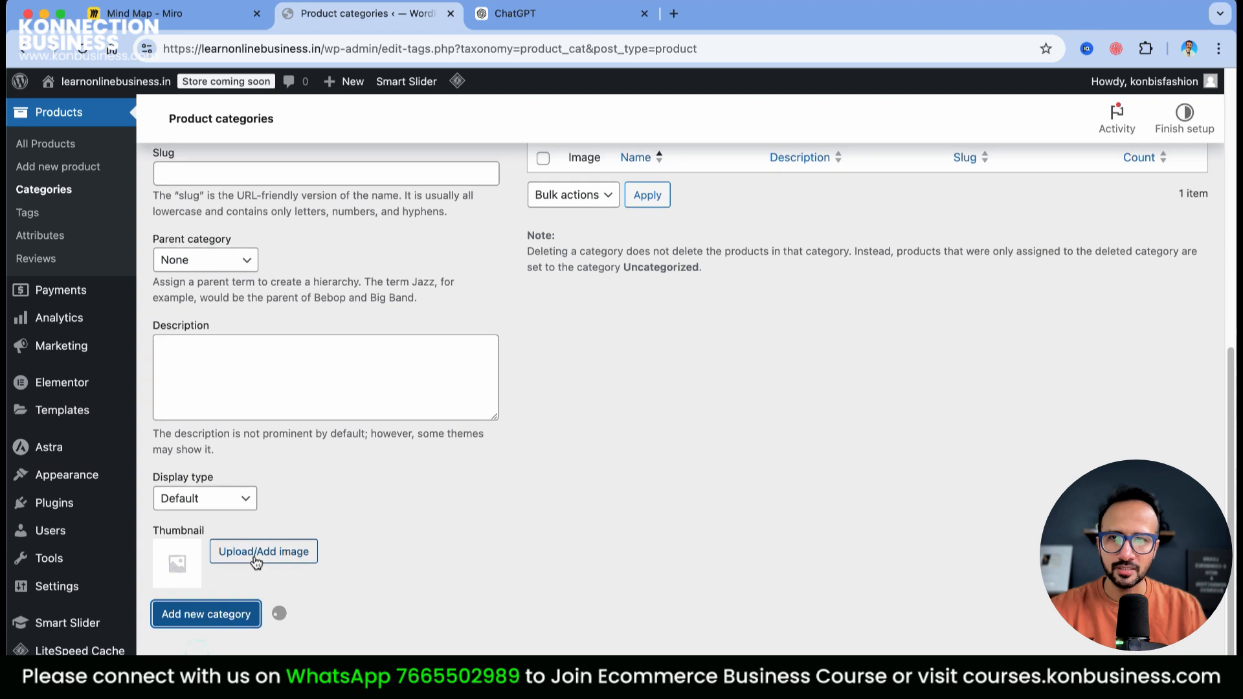
pyautogui.write('Kids')
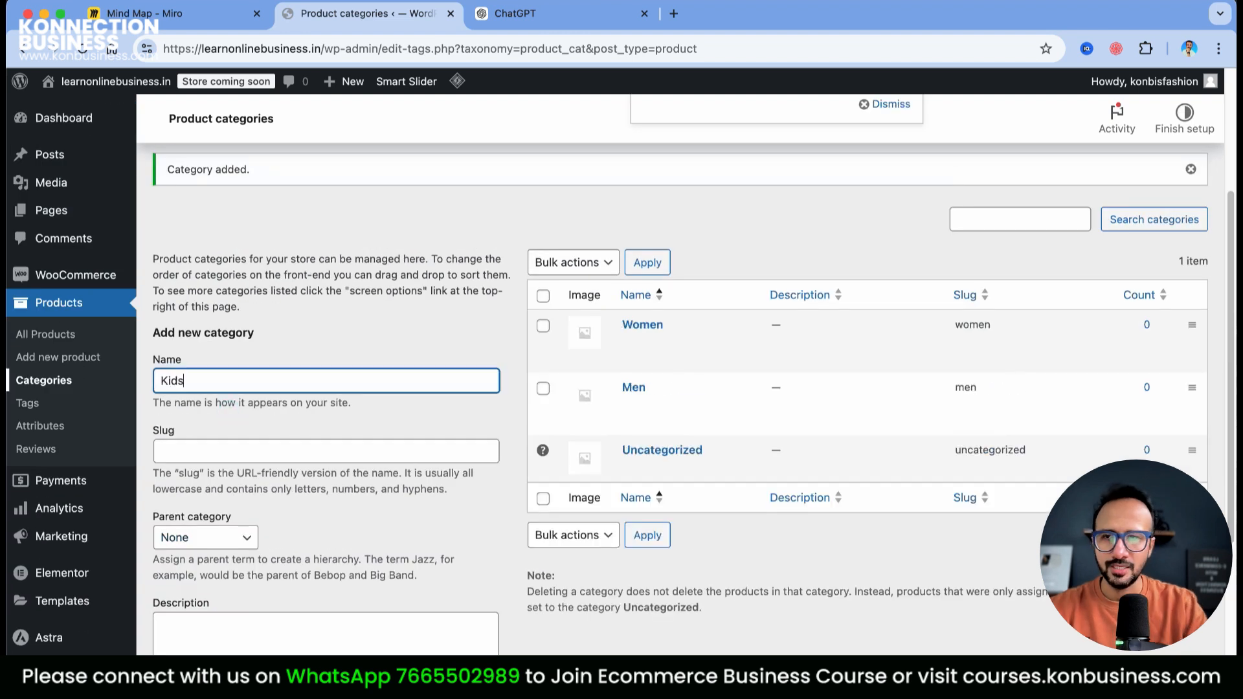
pyautogui.scroll(-5, 194, 462)
pyautogui.click(219, 615)
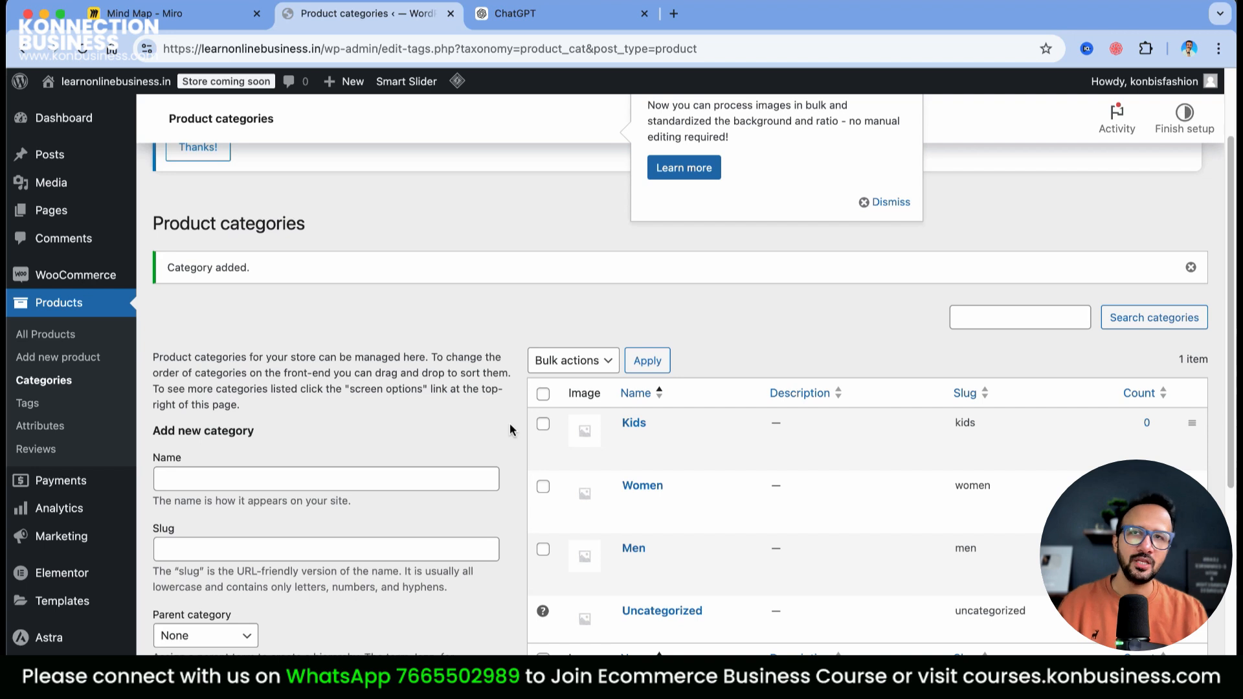
pyautogui.click(886, 202)
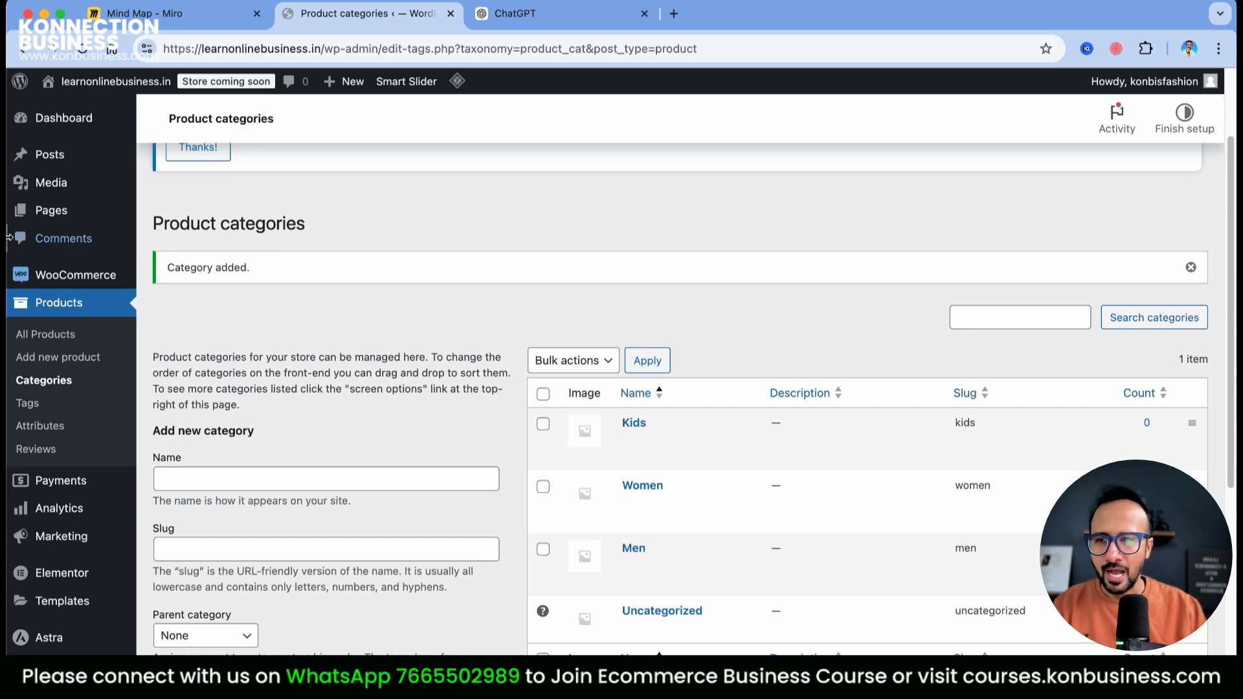
pyautogui.scroll(-2, 9, 240)
# In Appearance > Menus, add the Shop page to the menu under Home and expand Custom Links
pyautogui.moveTo(71, 615)
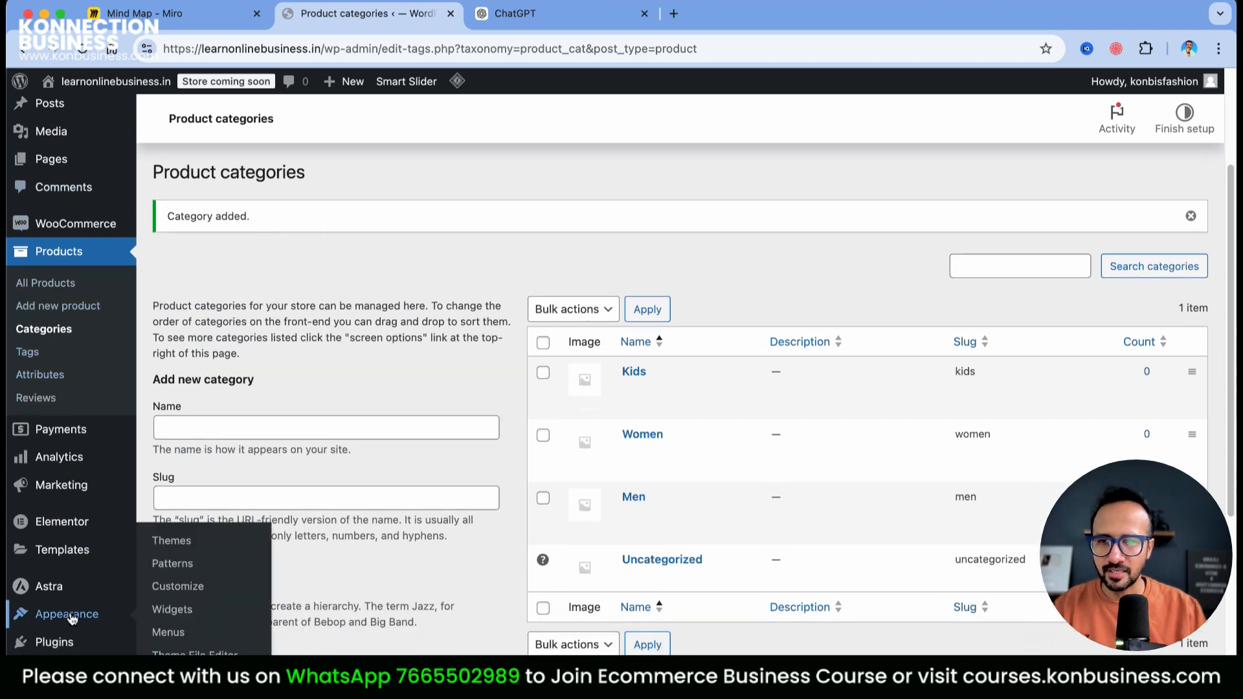
pyautogui.click(178, 637)
pyautogui.scroll(-2, 825, 437)
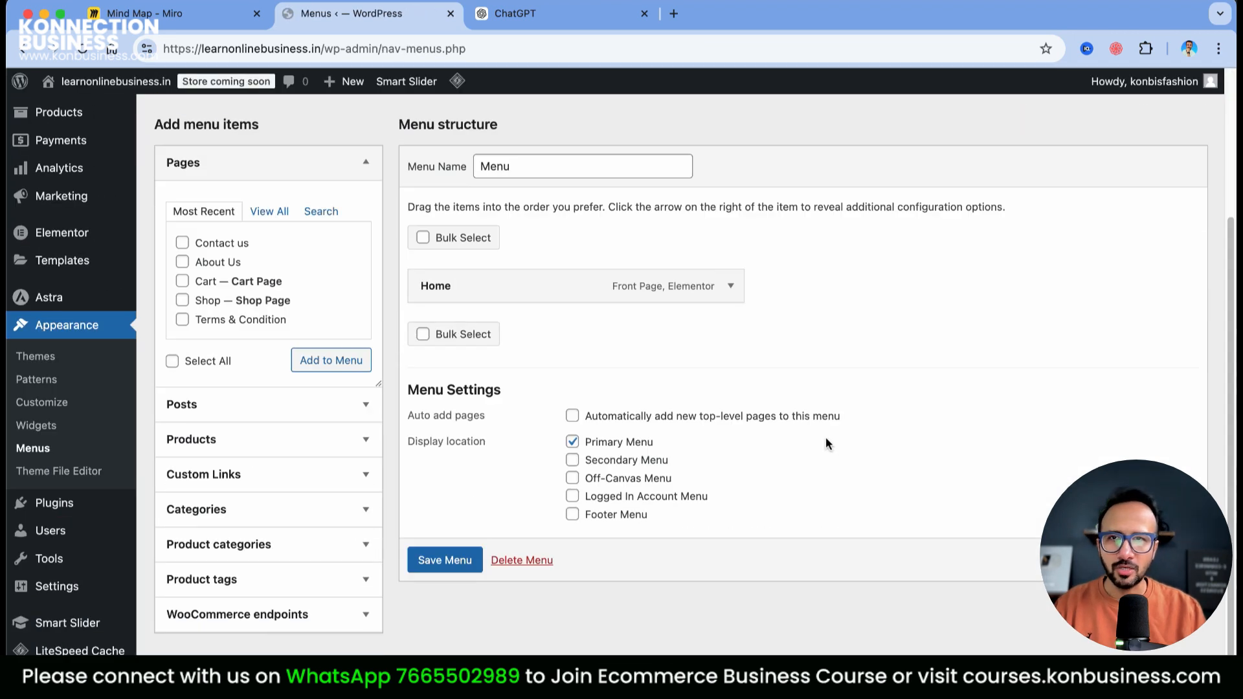
pyautogui.scroll(3, 826, 441)
pyautogui.scroll(-3, 573, 371)
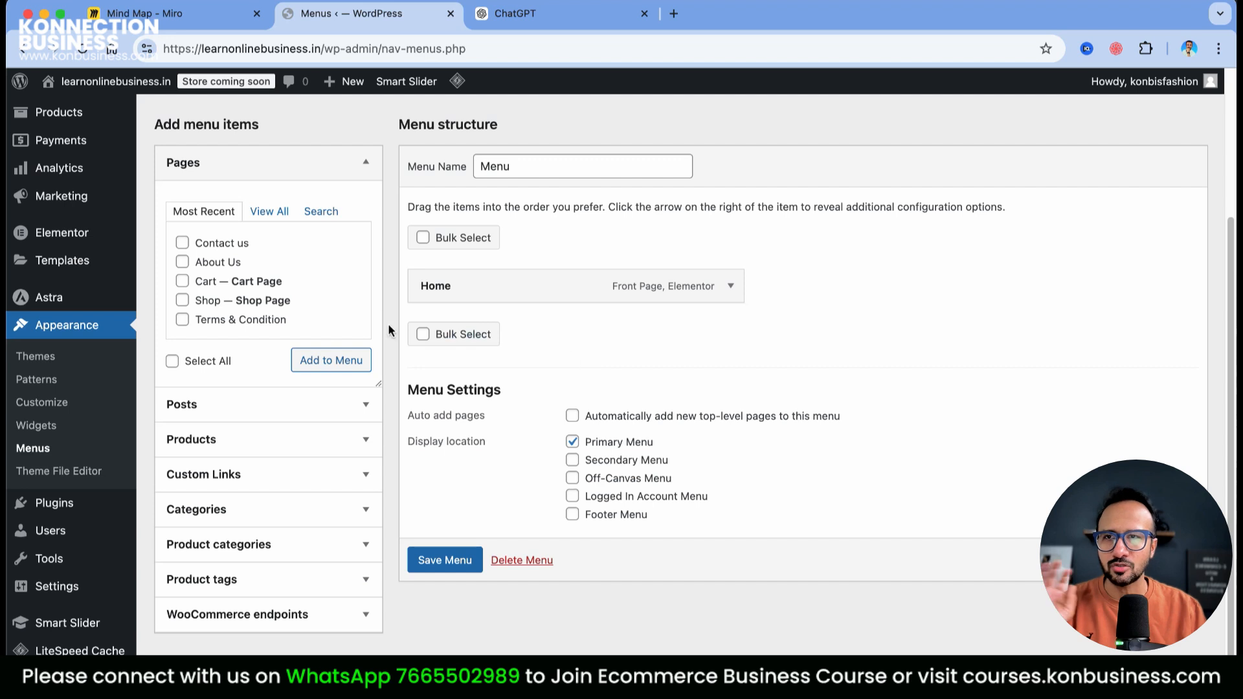
pyautogui.scroll(1, 661, 333)
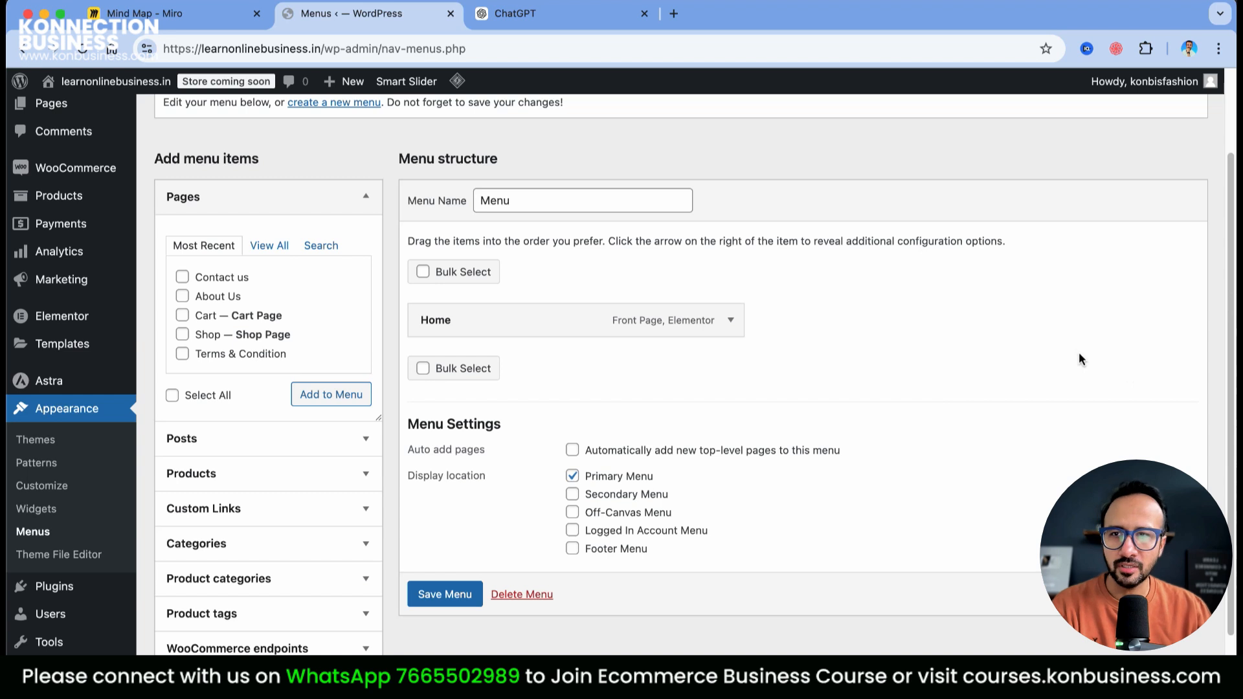
pyautogui.click(182, 335)
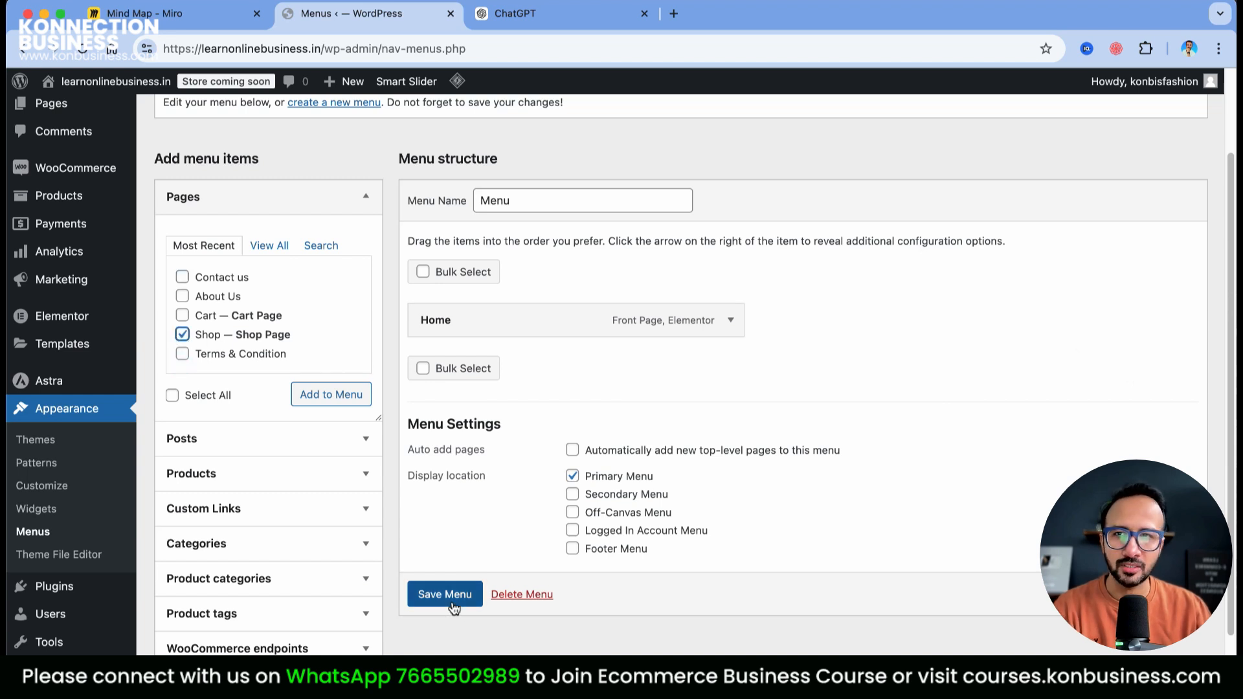
pyautogui.click(324, 396)
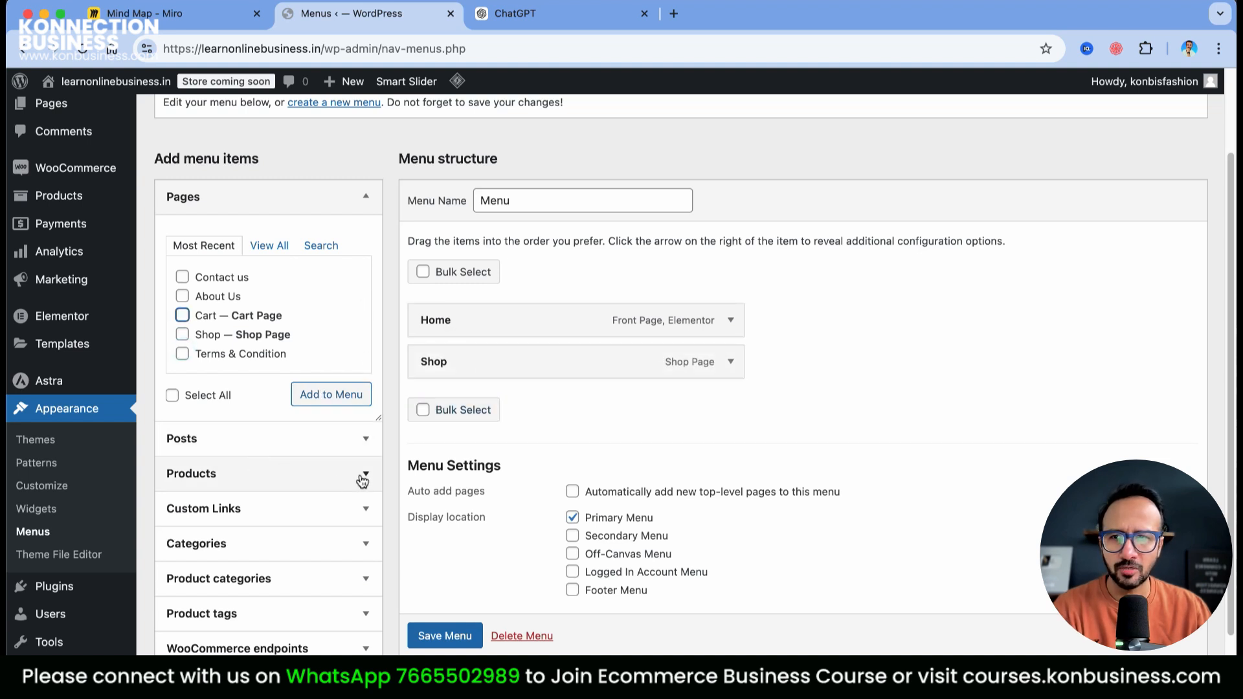
pyautogui.scroll(-1, 371, 532)
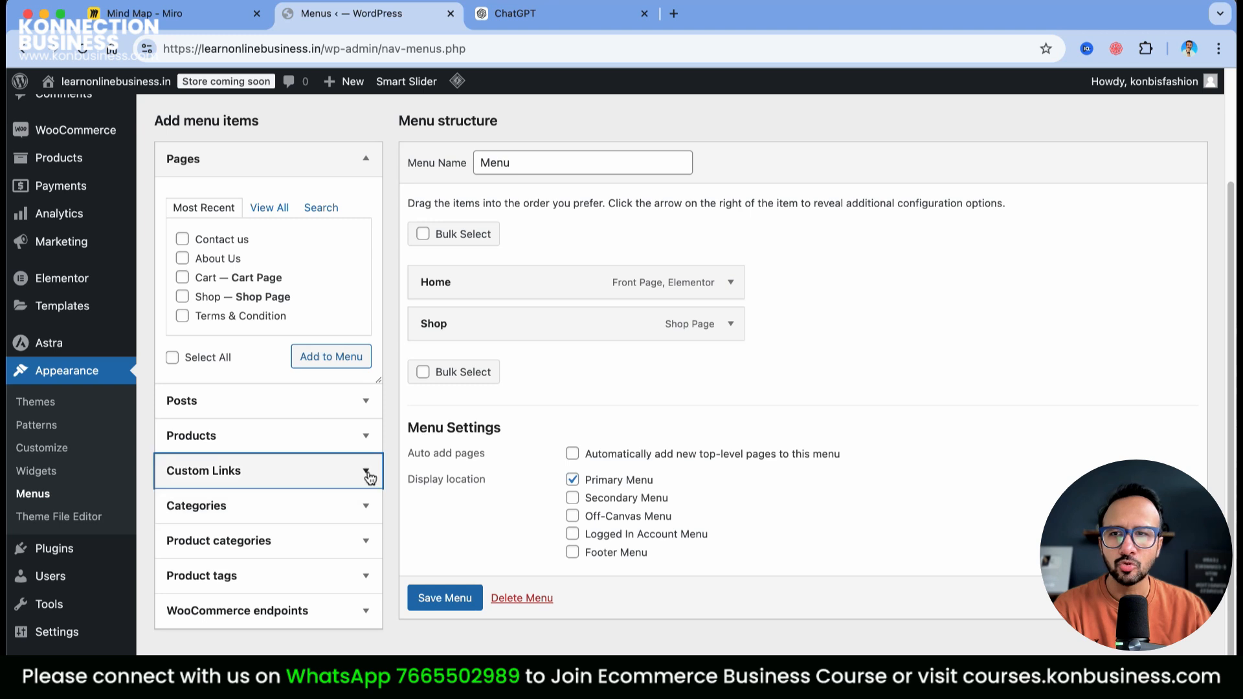
pyautogui.click(369, 473)
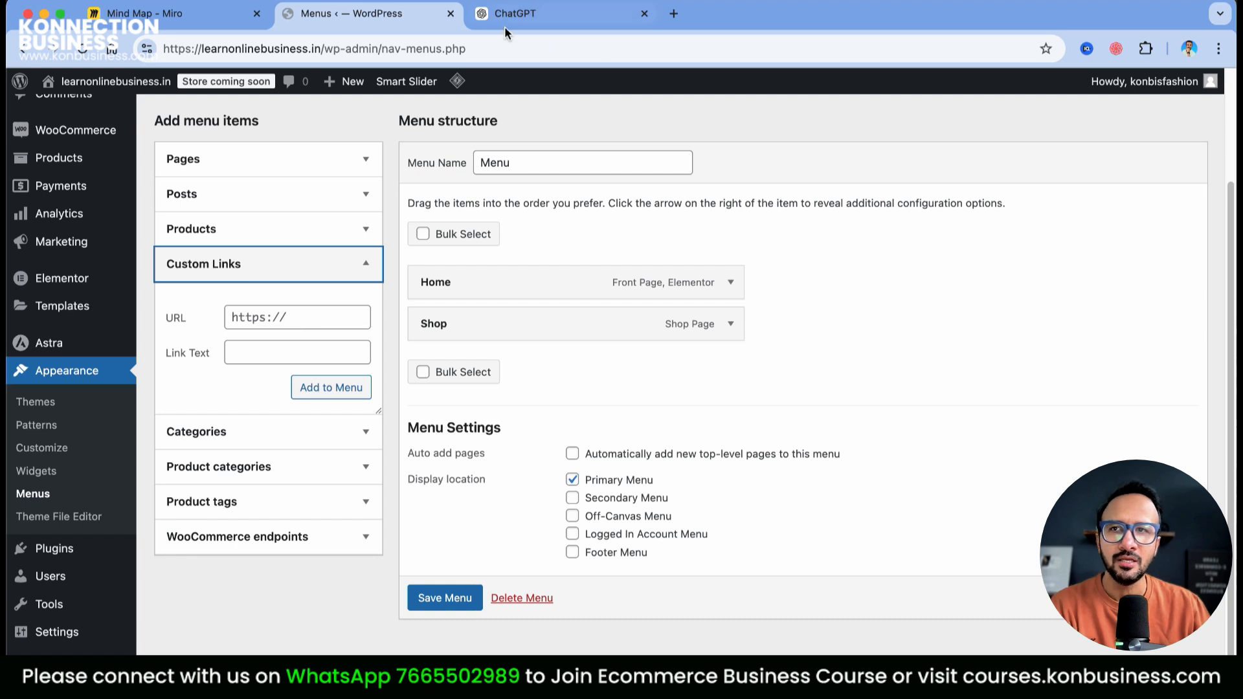
# Open the live site in a new tab and select its address
pyautogui.rightClick(119, 107)
pyautogui.click(156, 114)
pyautogui.click(532, 17)
pyautogui.scroll(-15, 428, 359)
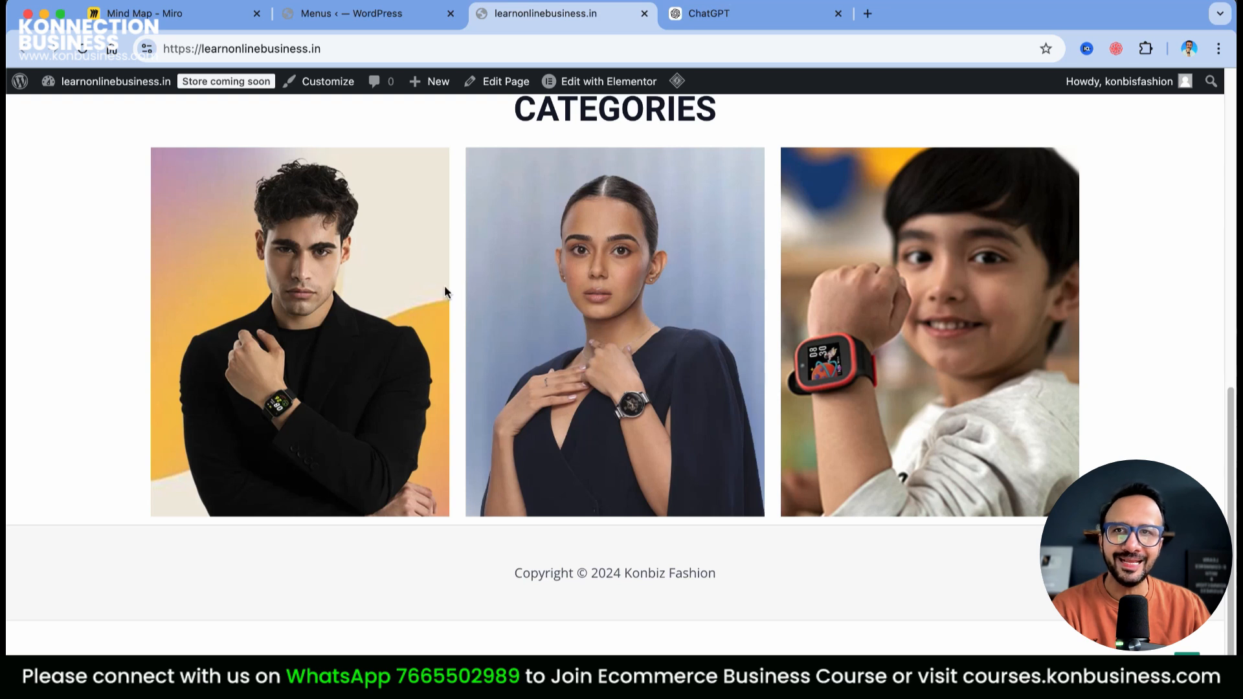
pyautogui.click(347, 50)
pyautogui.click(519, 49)
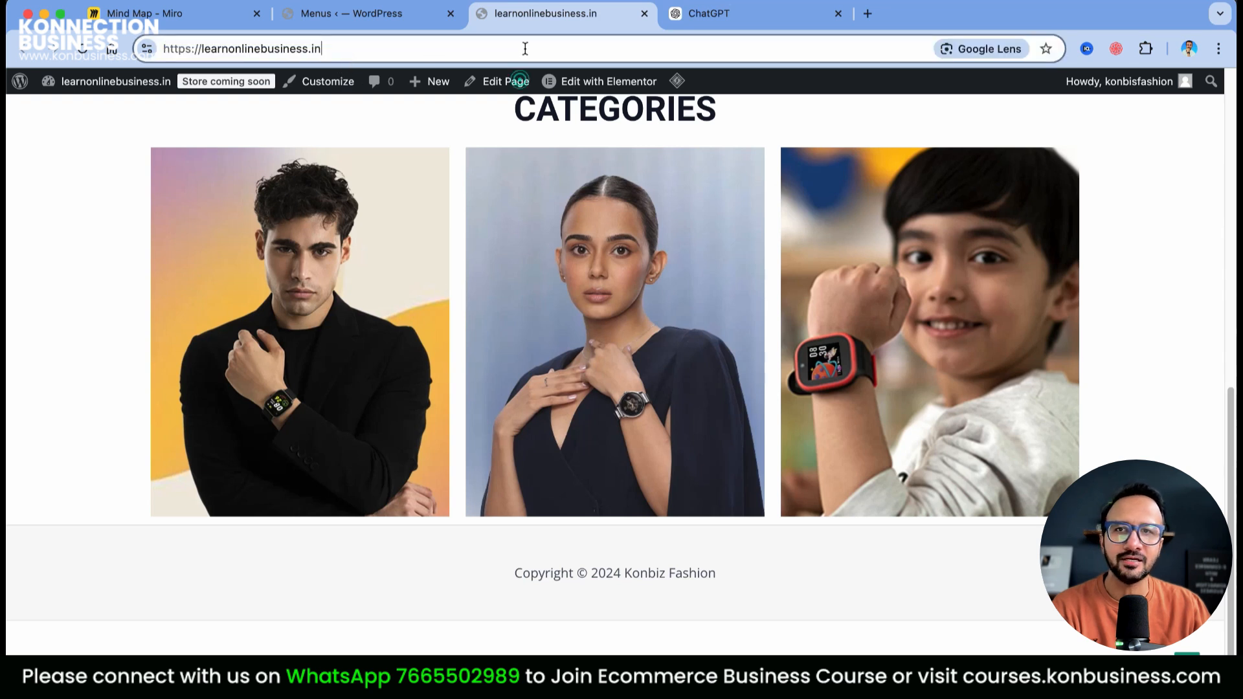
pyautogui.click(424, 14)
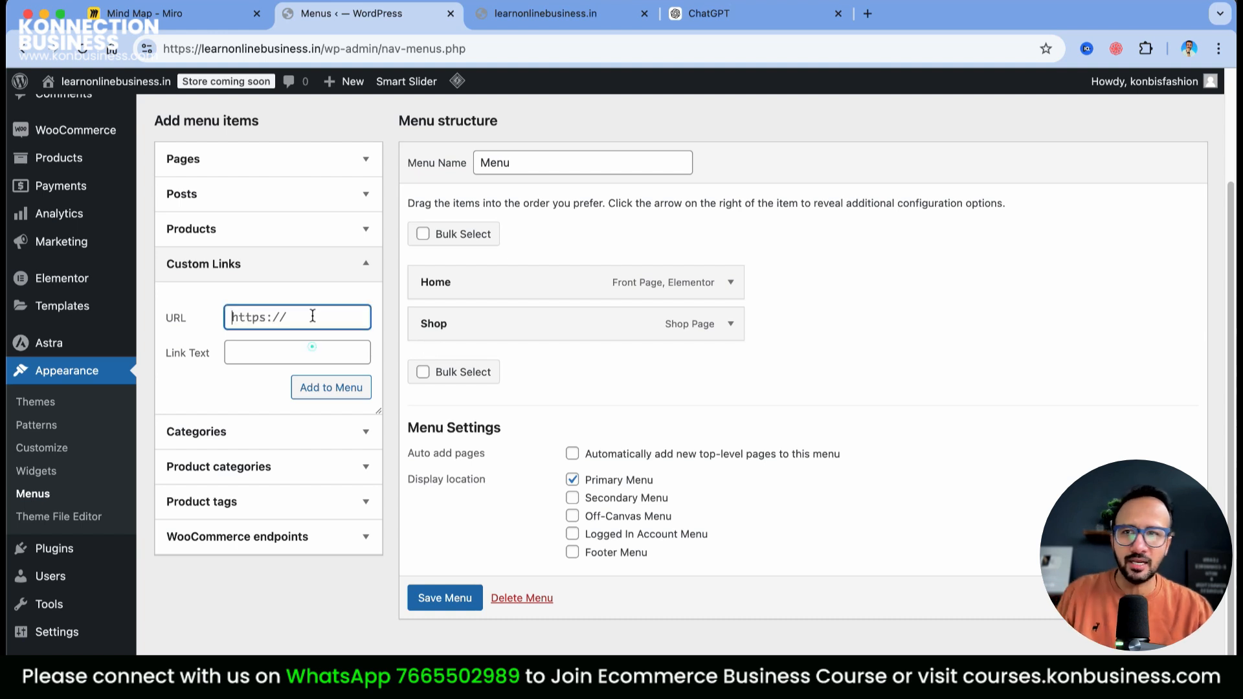
# Append /men to the site address and paste it as the custom link URL
pyautogui.click(526, 15)
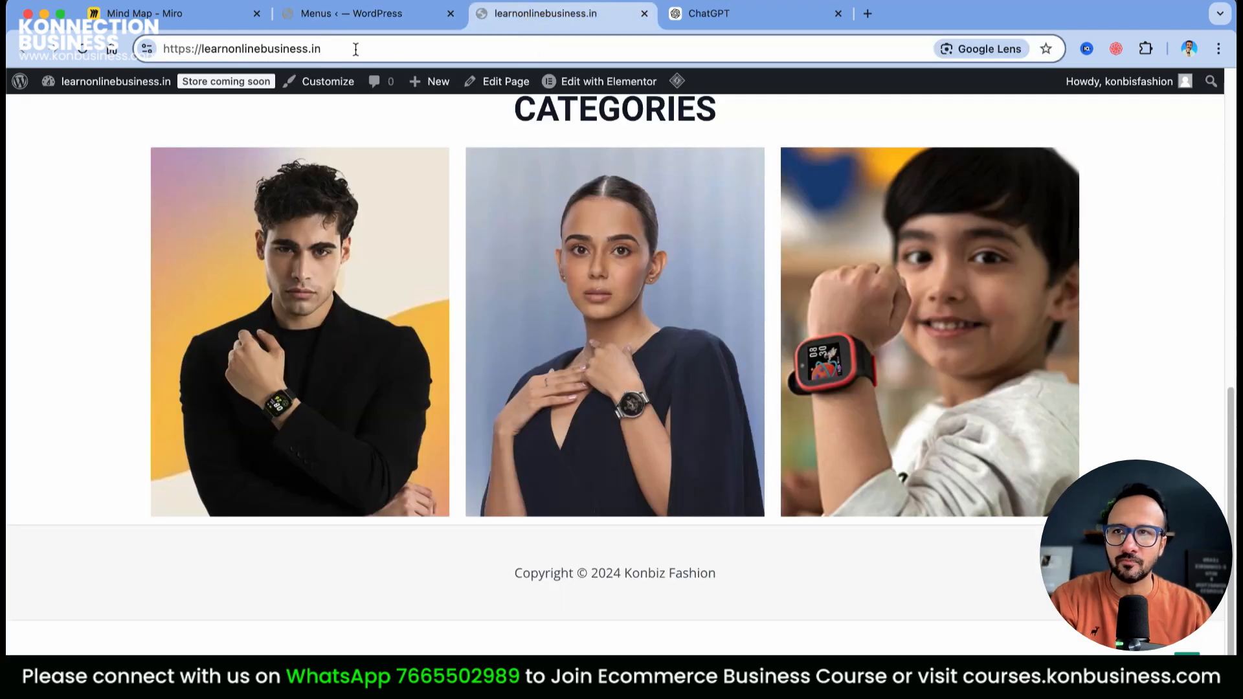
pyautogui.click(354, 49)
pyautogui.click(344, 51)
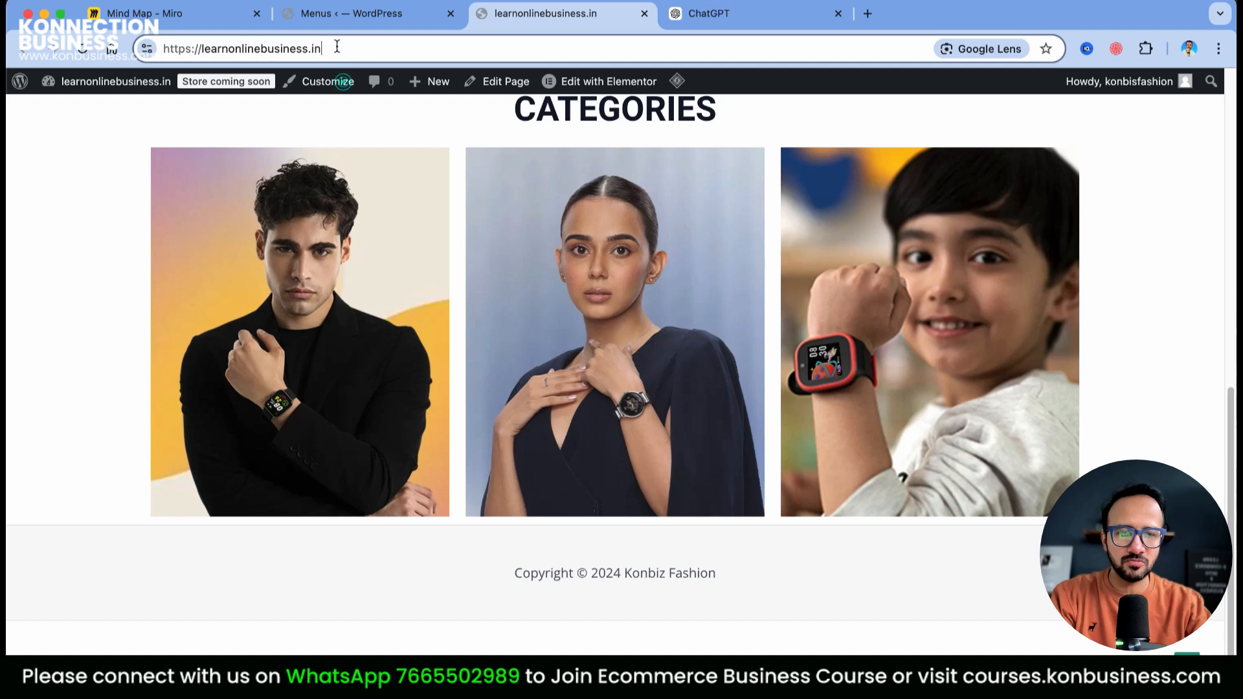
pyautogui.write('/men')
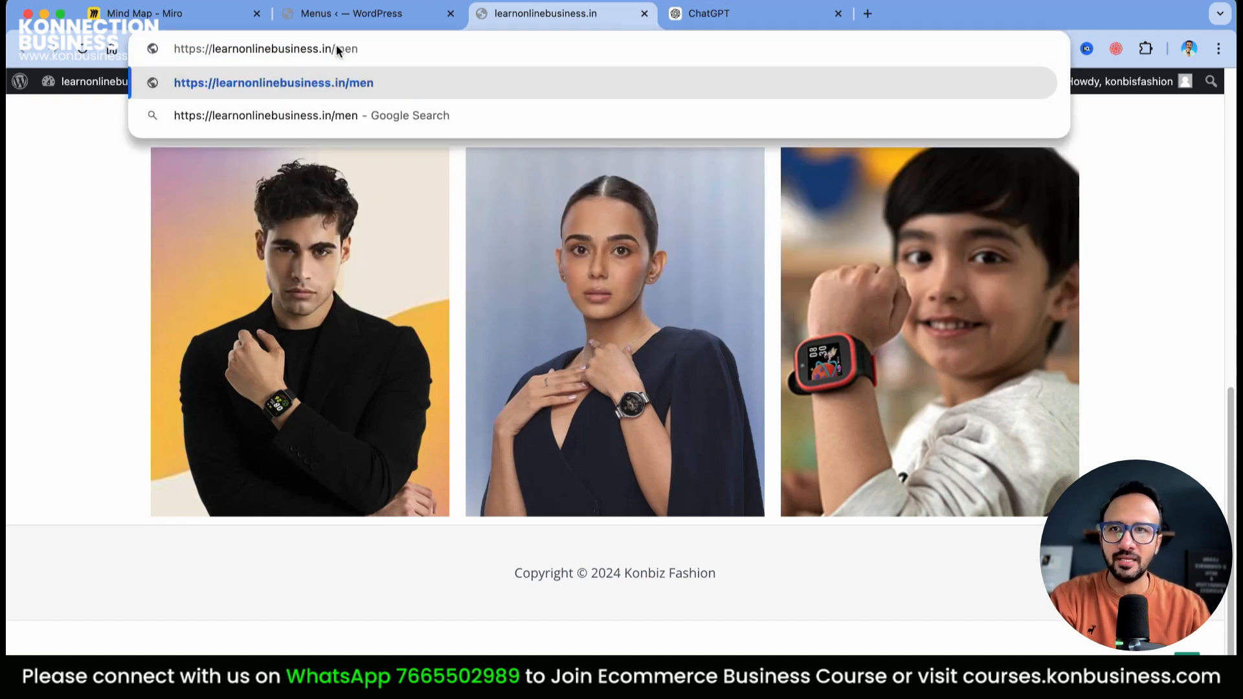
pyautogui.tripleClick(430, 56)
pyautogui.press('super+c')
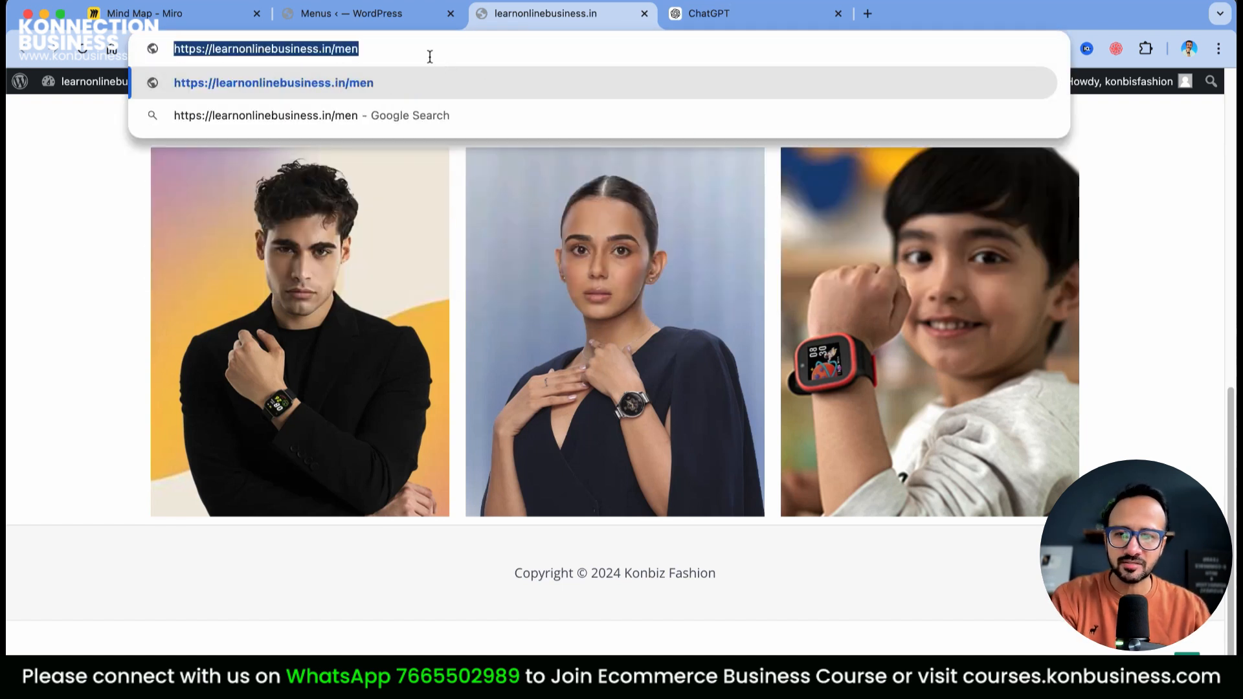
pyautogui.click(353, 13)
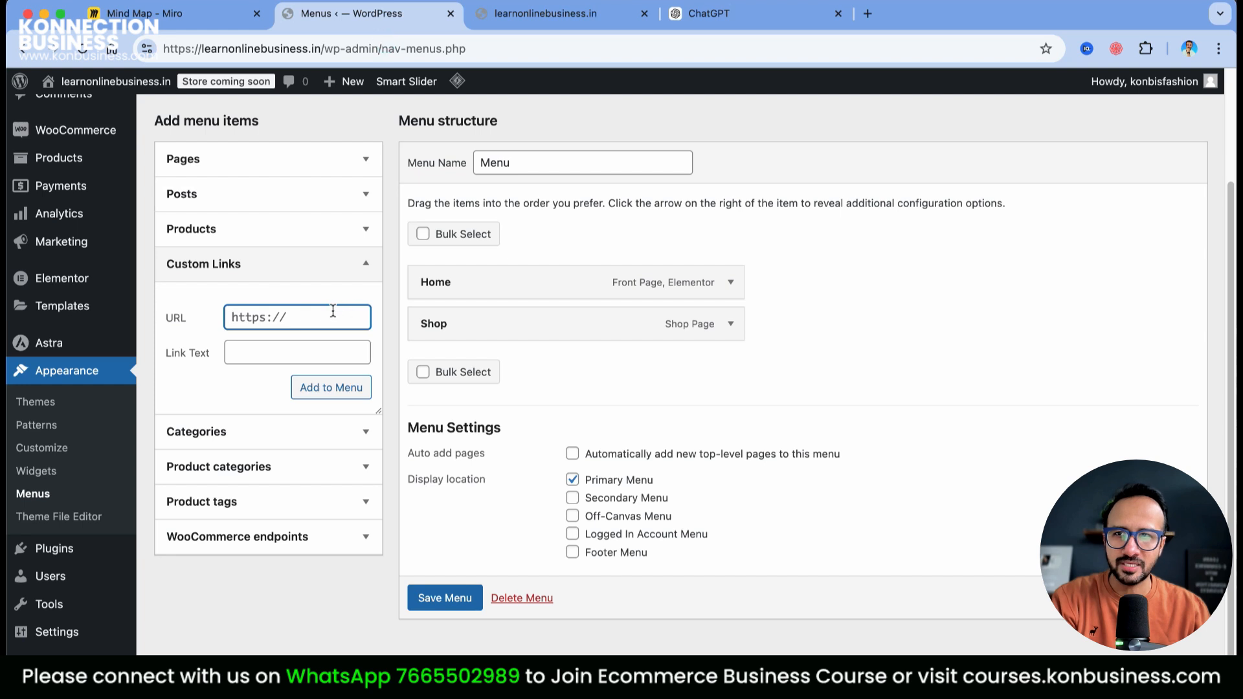
pyautogui.press('super+v')
# Add a 'Men' custom link to the menu, remove Shop, and save the menu
pyautogui.click(302, 352)
pyautogui.write('Men')
pyautogui.click(323, 387)
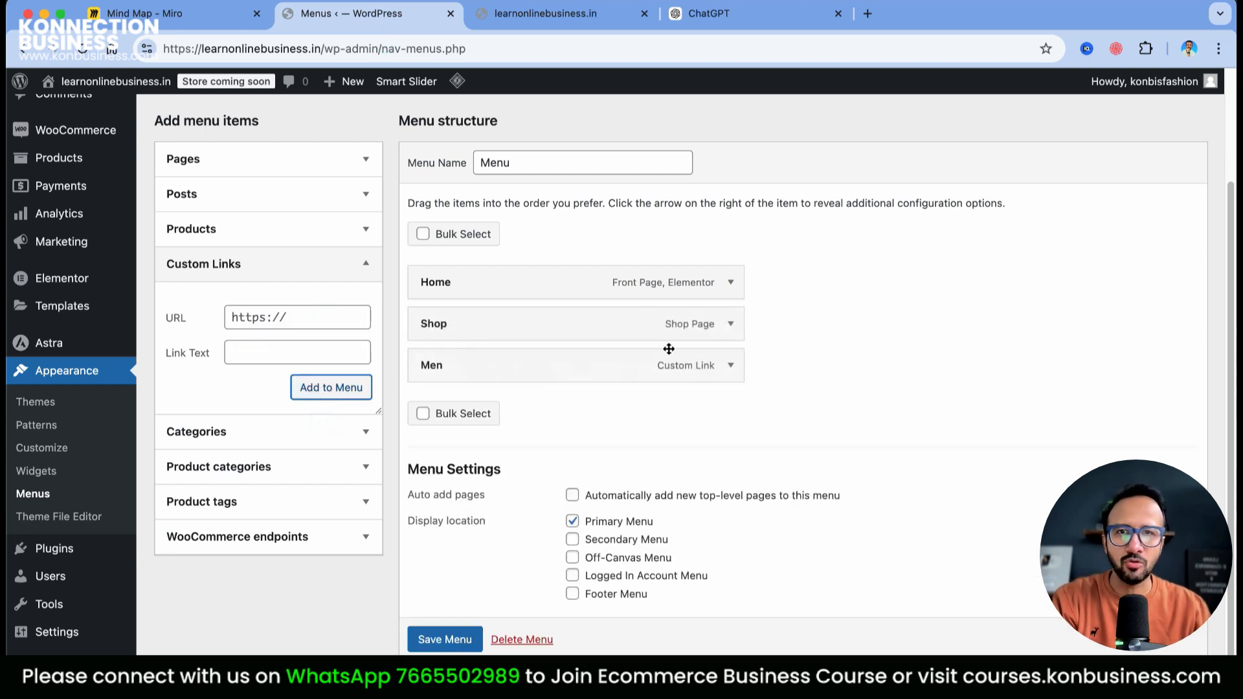
pyautogui.click(731, 324)
pyautogui.click(435, 564)
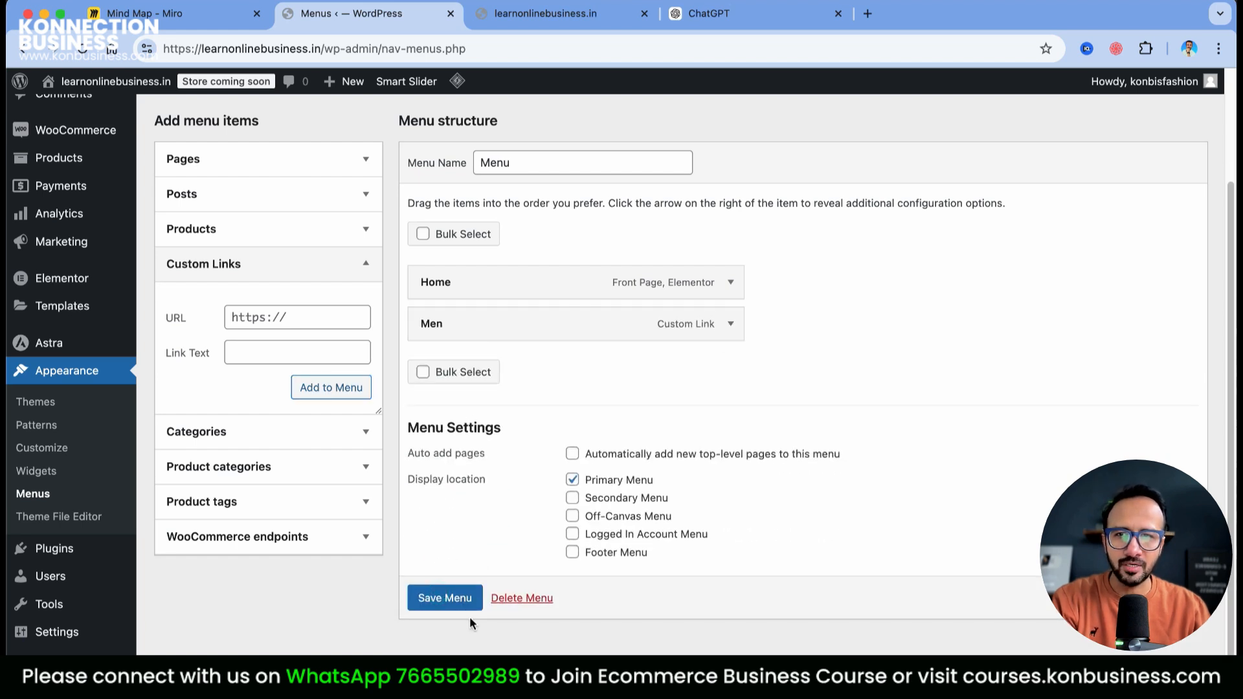
pyautogui.click(447, 599)
pyautogui.click(541, 21)
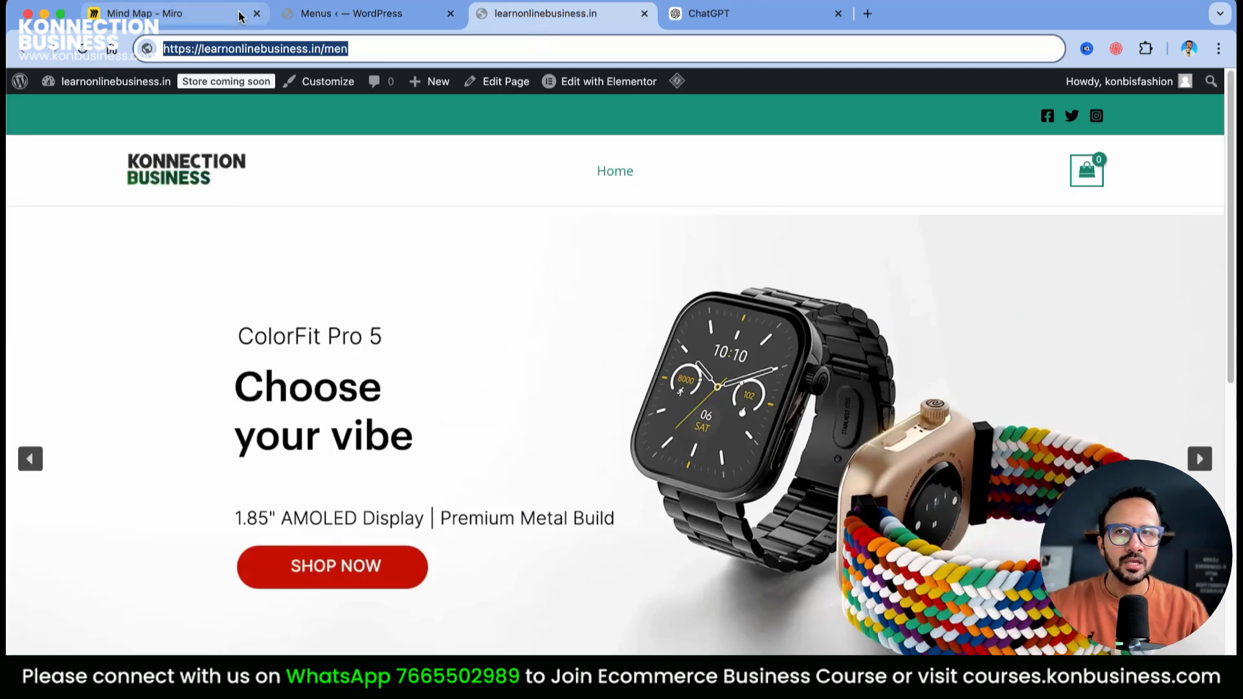
# Reload the live storefront to confirm the header menu now shows Home and Men
pyautogui.click(295, 17)
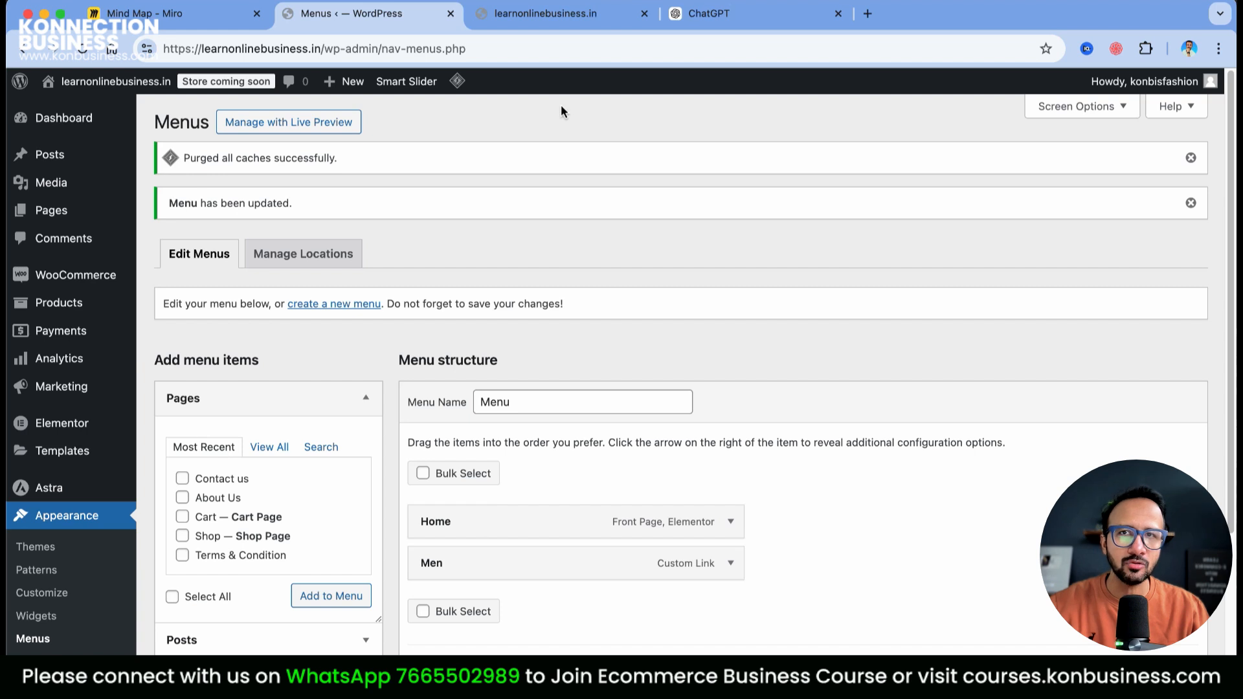
pyautogui.click(570, 19)
pyautogui.click(83, 49)
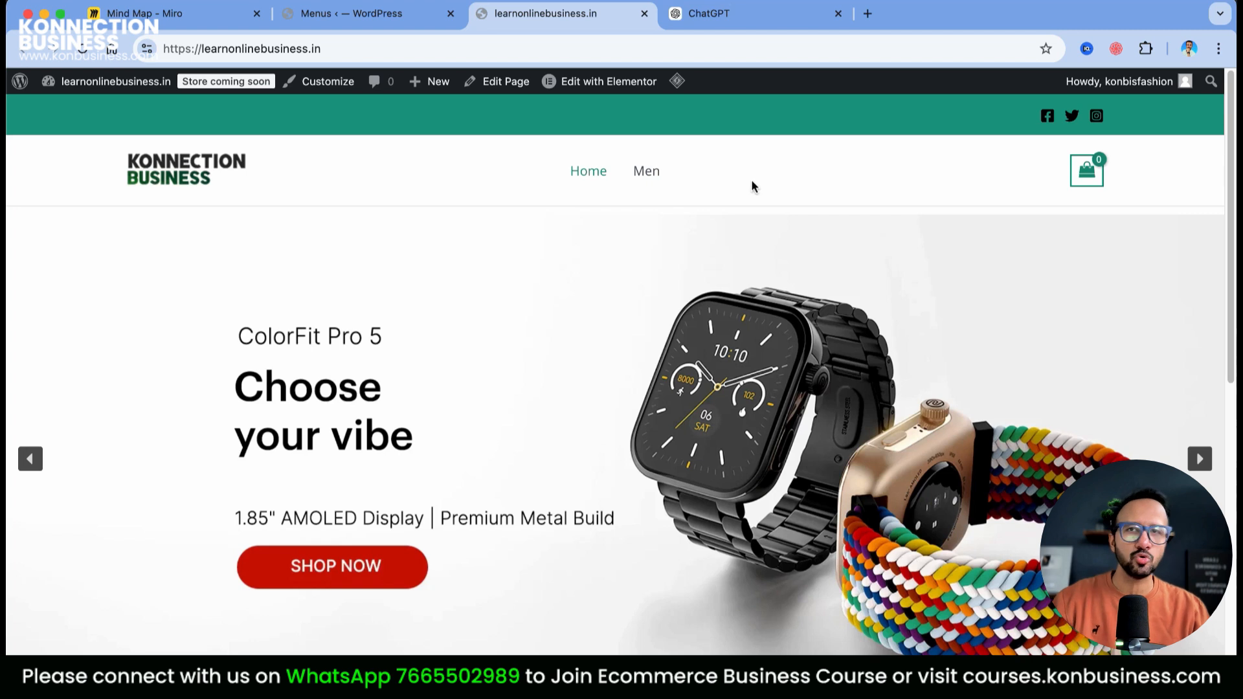
pyautogui.scroll(-10, 923, 338)
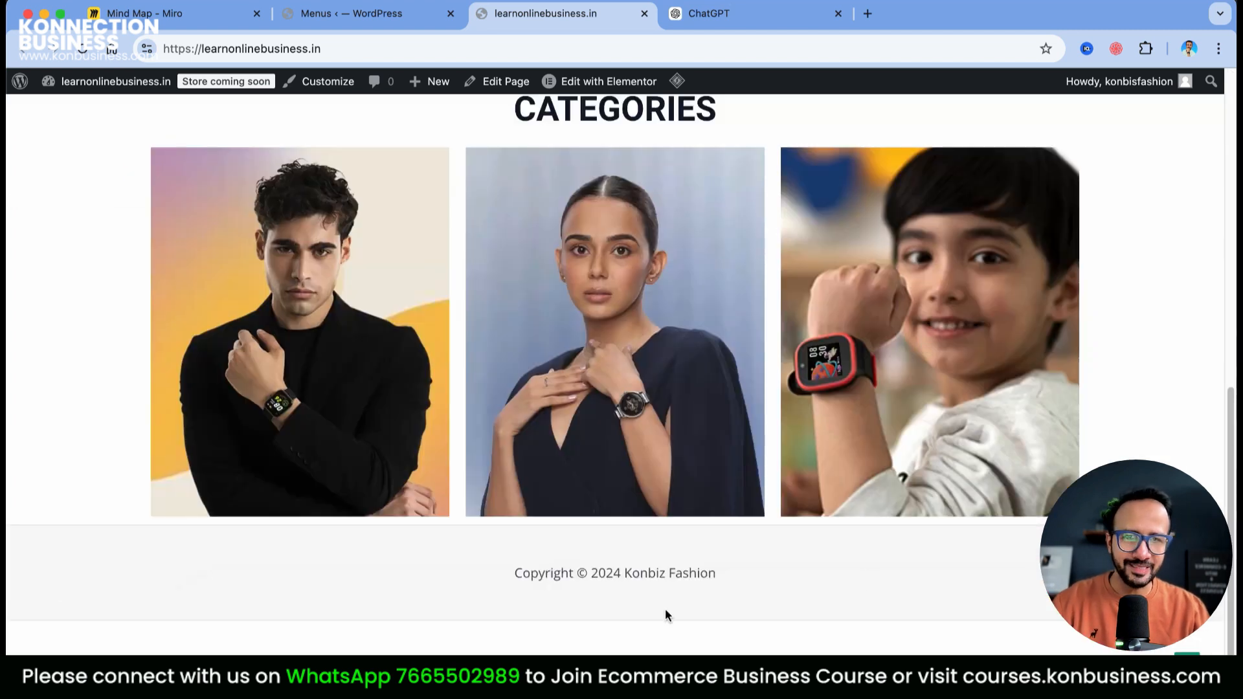
pyautogui.scroll(10, 727, 604)
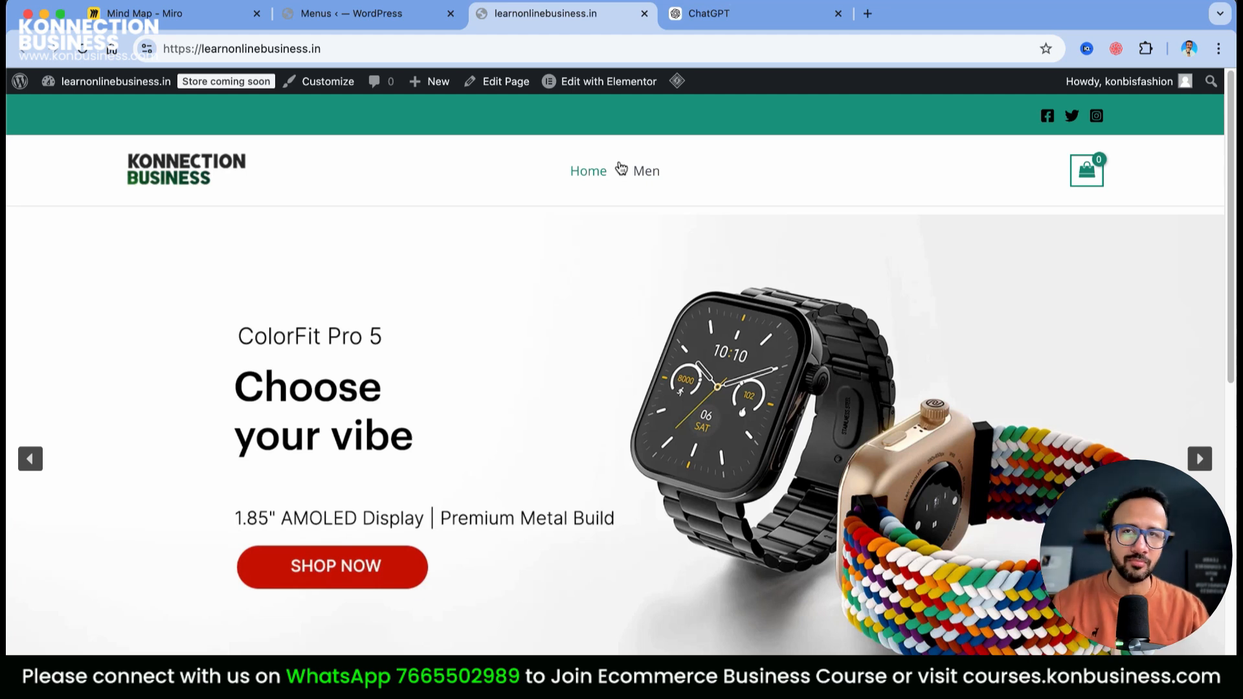
pyautogui.click(389, 21)
pyautogui.scroll(-5, 419, 279)
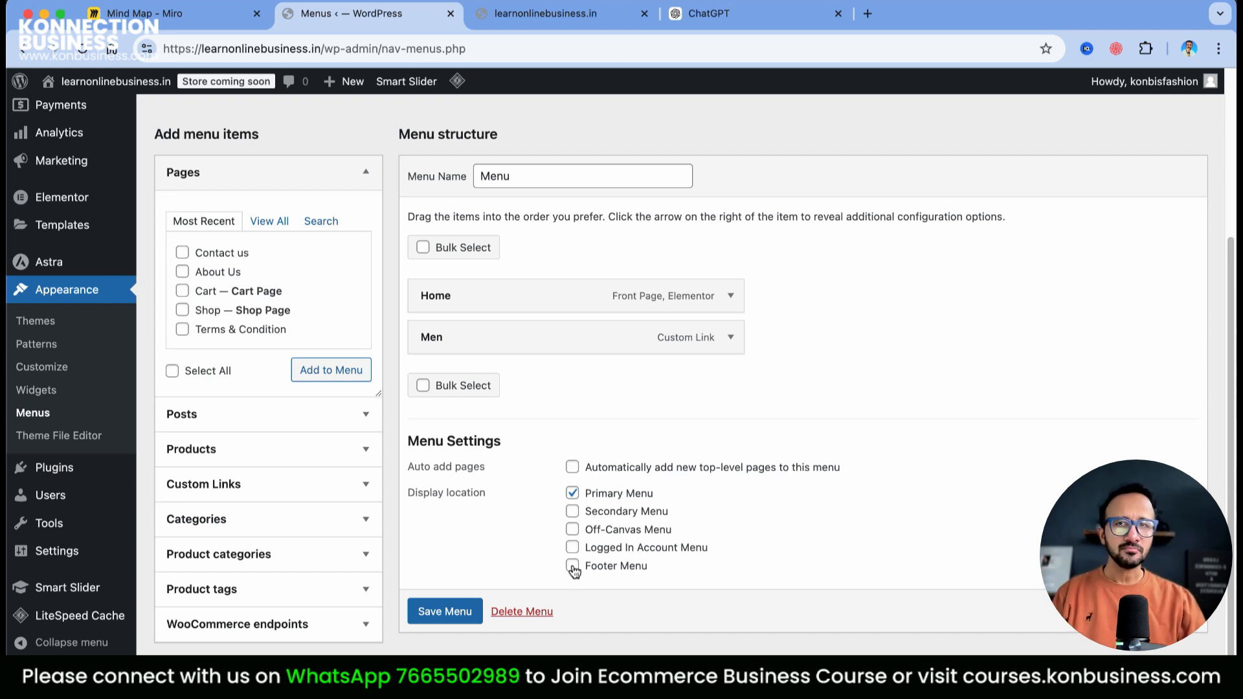
pyautogui.click(576, 20)
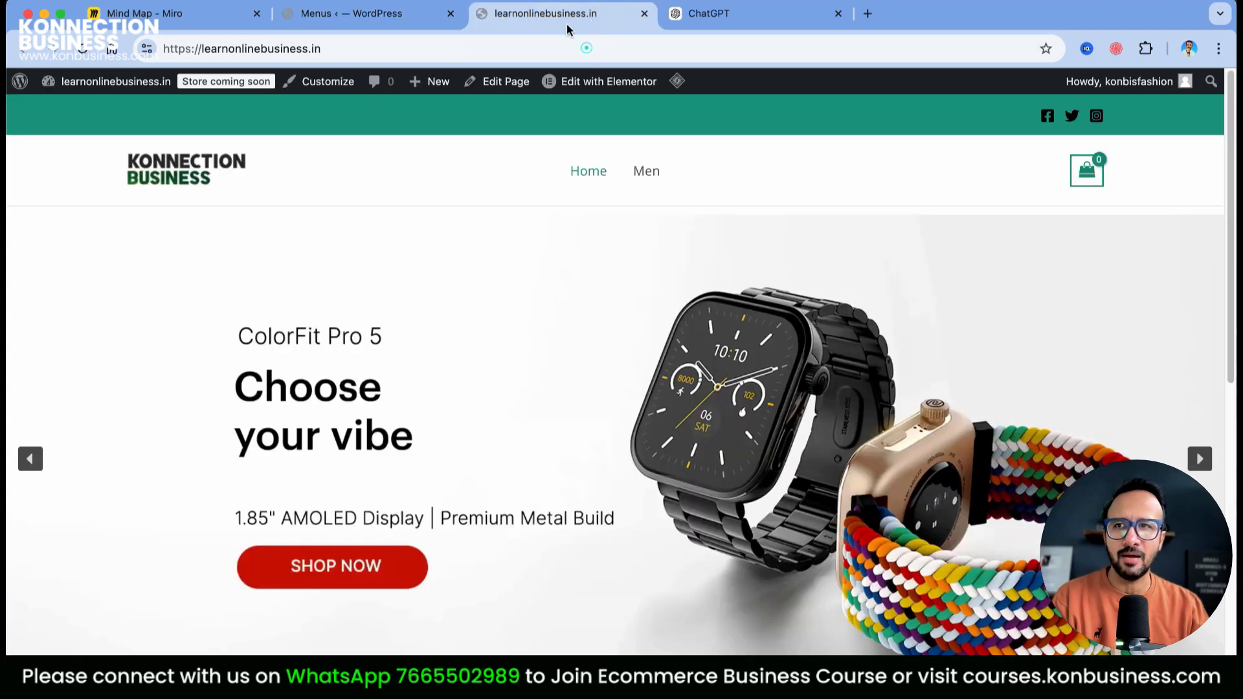
# Open the Customizer's Header Builder and remove the extra Social element
pyautogui.click(324, 82)
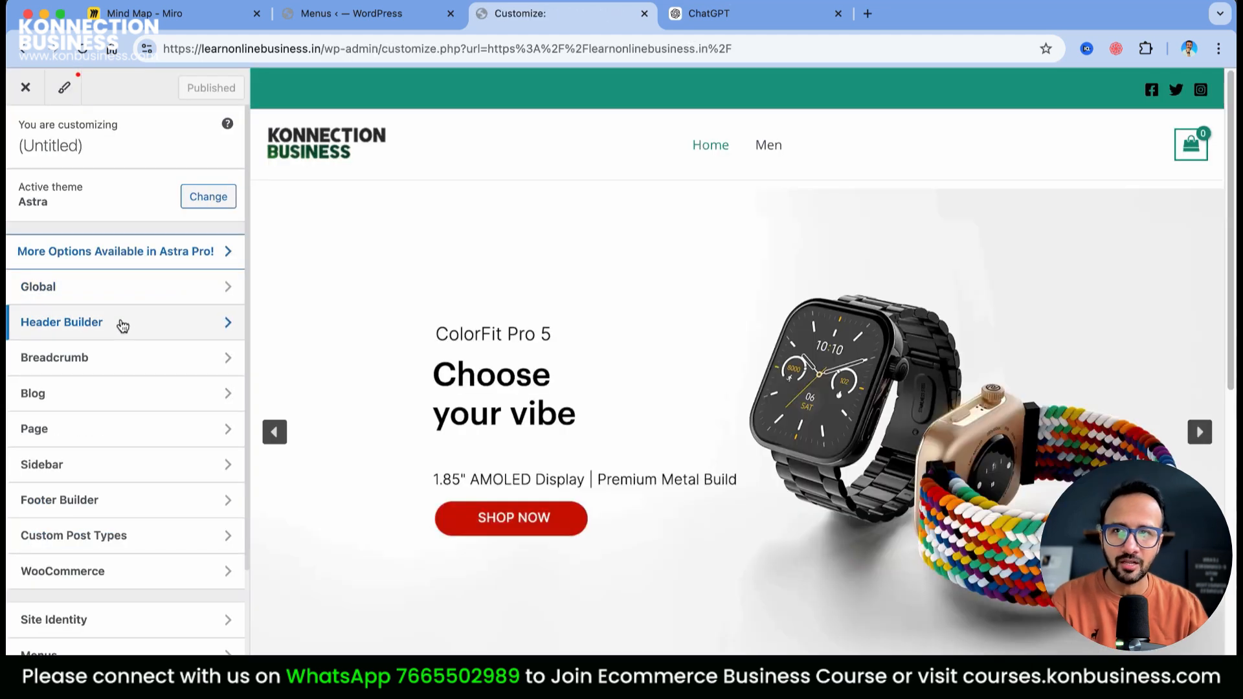
pyautogui.click(122, 326)
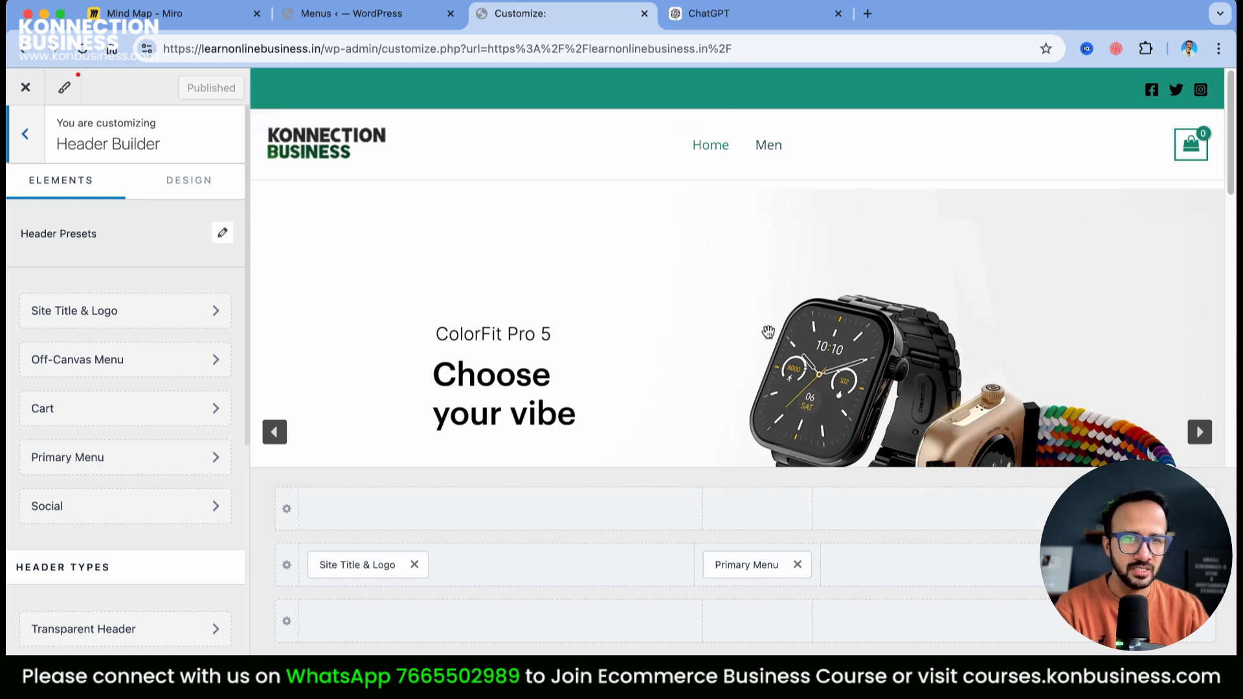
pyautogui.moveTo(1062, 565); pyautogui.dragTo(780, 628)
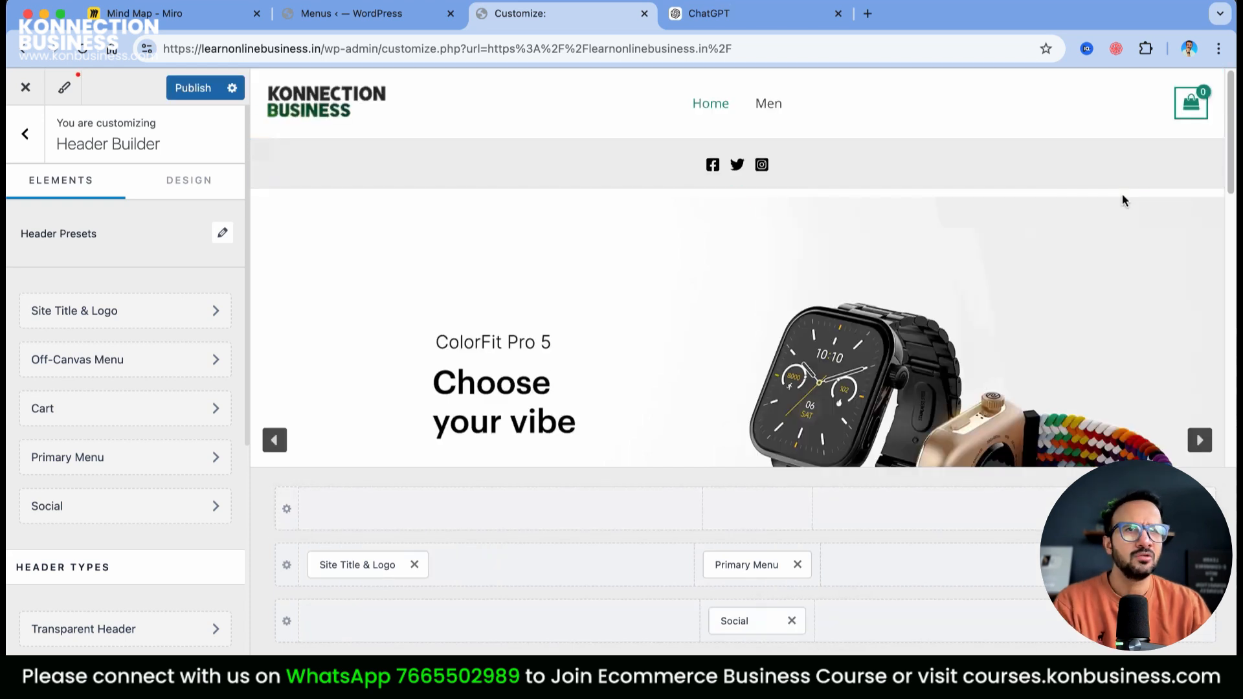
pyautogui.click(791, 621)
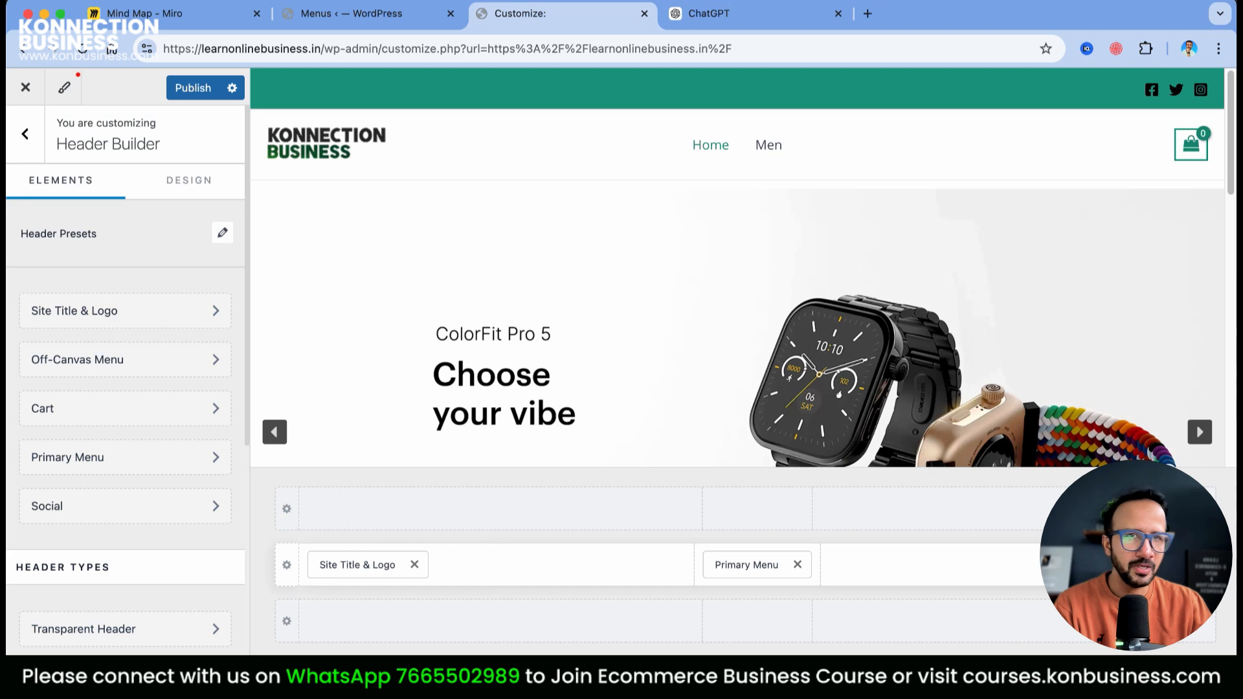
# Move the Primary Menu to the header's right side just before the cart, then publish
pyautogui.moveTo(1182, 140)
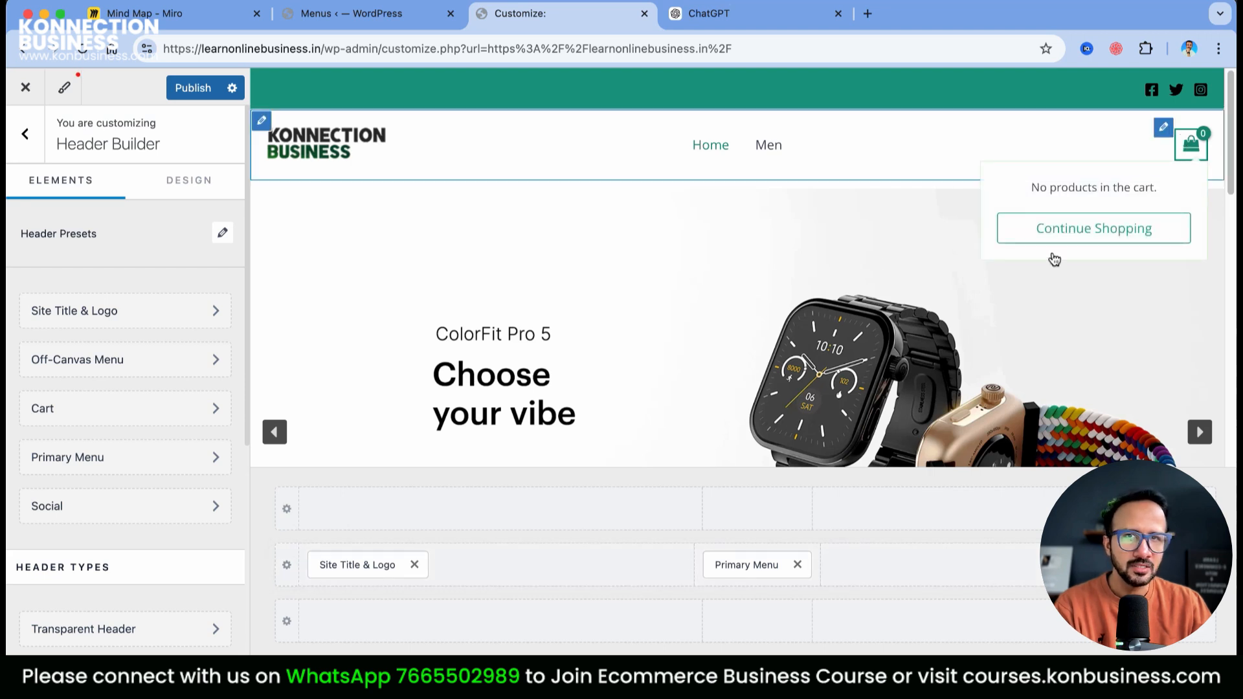
pyautogui.moveTo(771, 574); pyautogui.dragTo(1094, 577)
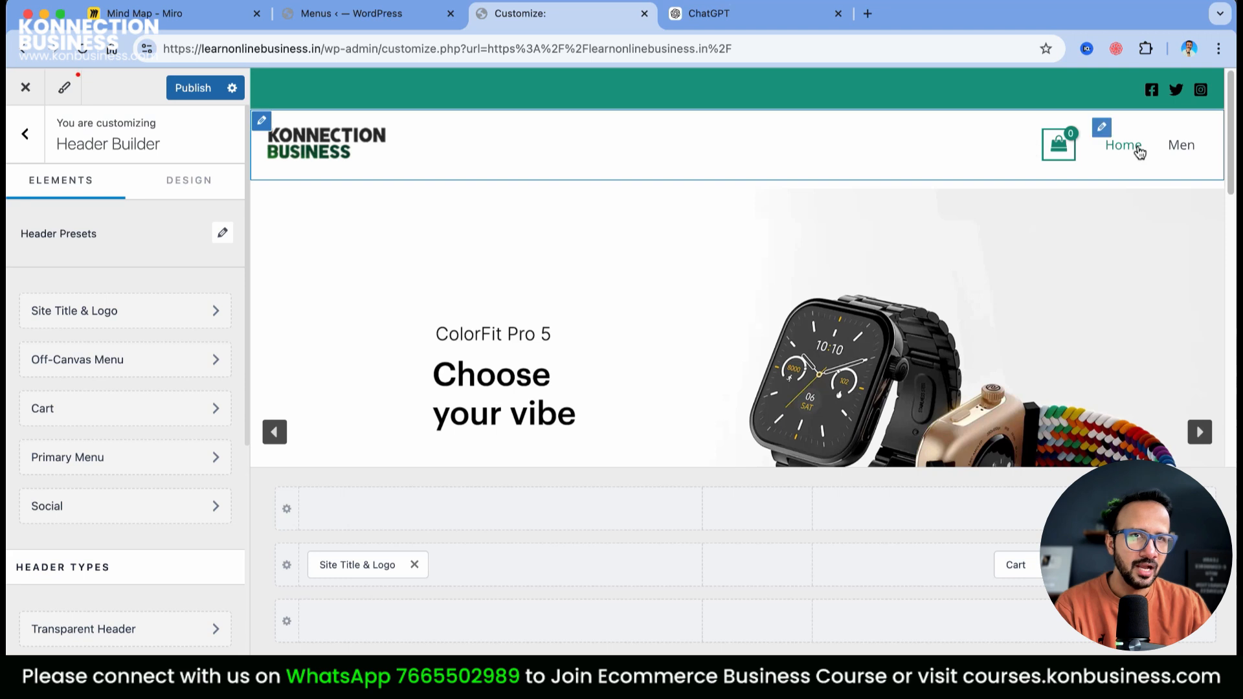
pyautogui.moveTo(1130, 570); pyautogui.dragTo(964, 571)
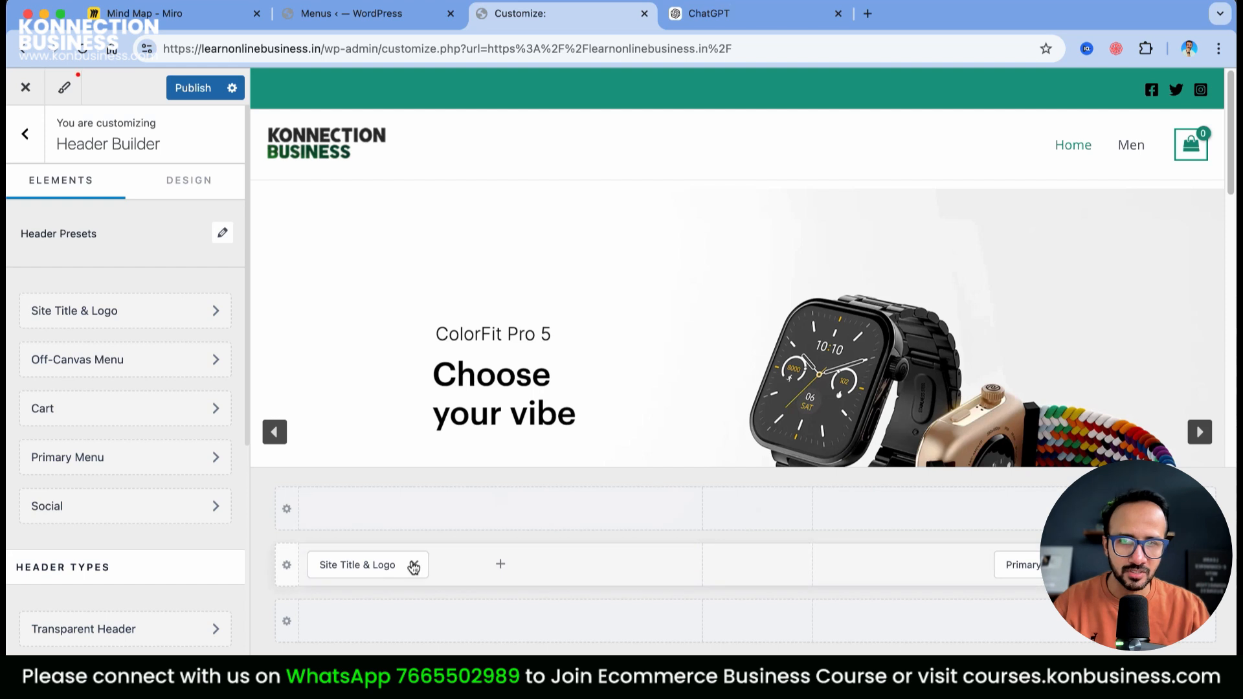
pyautogui.moveTo(378, 572); pyautogui.dragTo(419, 570)
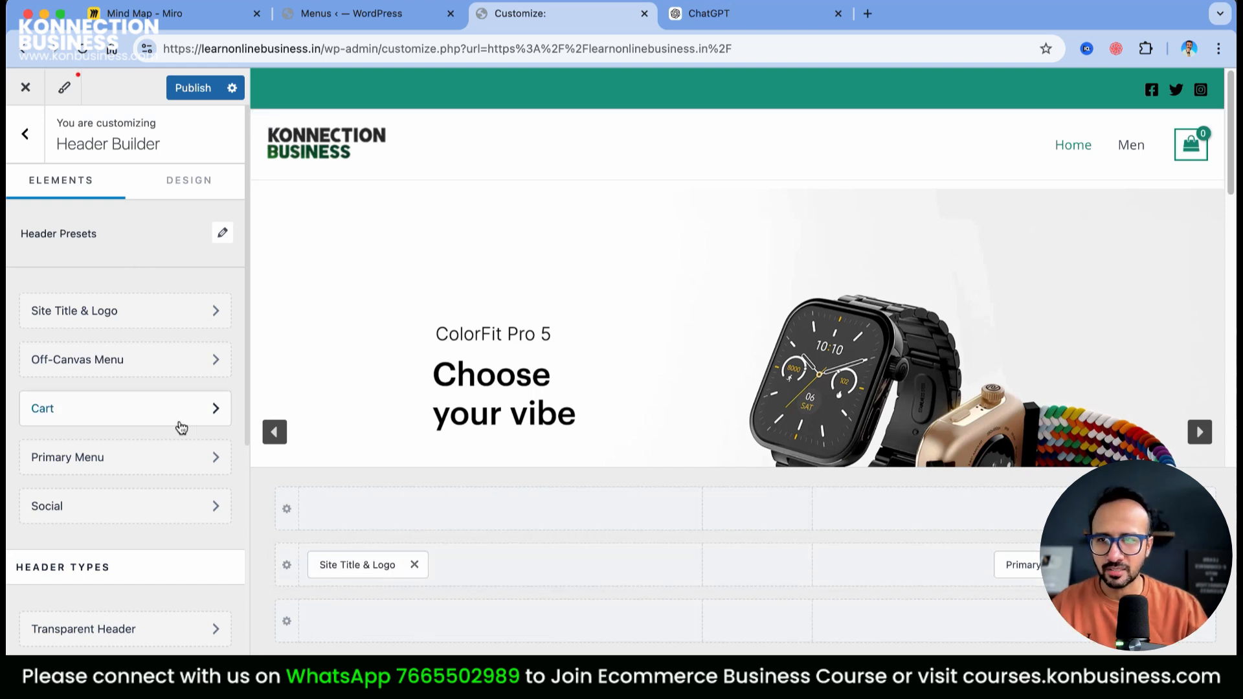
pyautogui.scroll(-5, 235, 456)
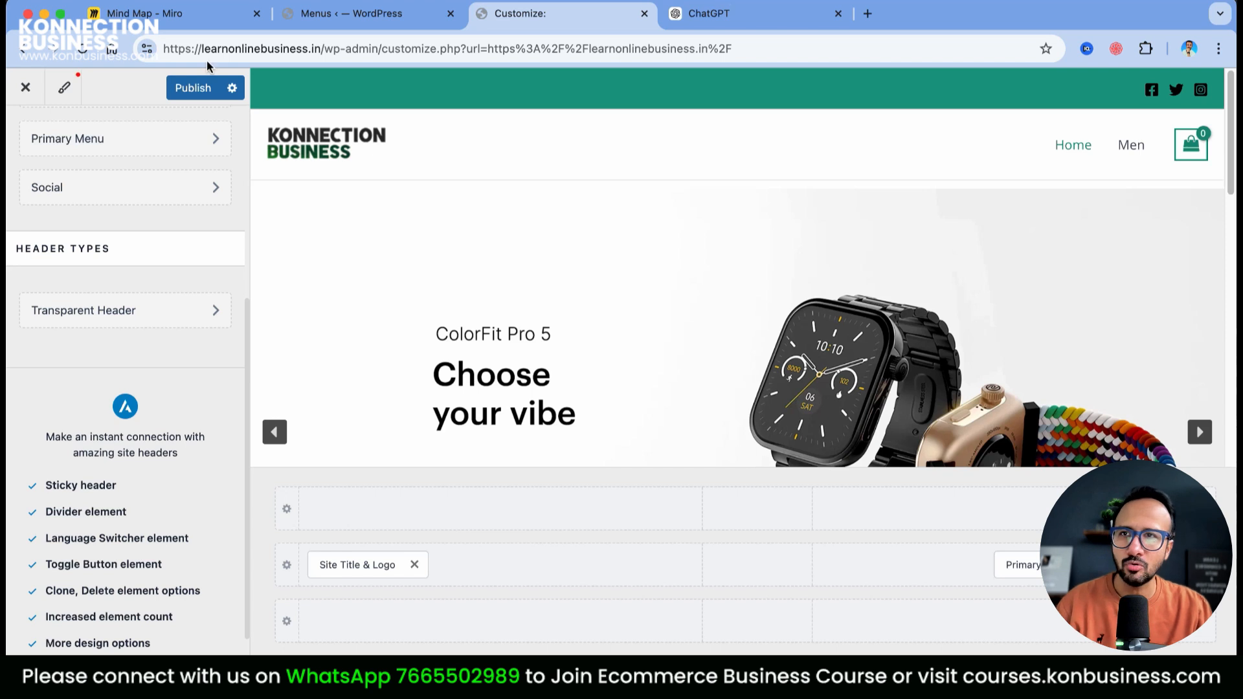
pyautogui.click(197, 95)
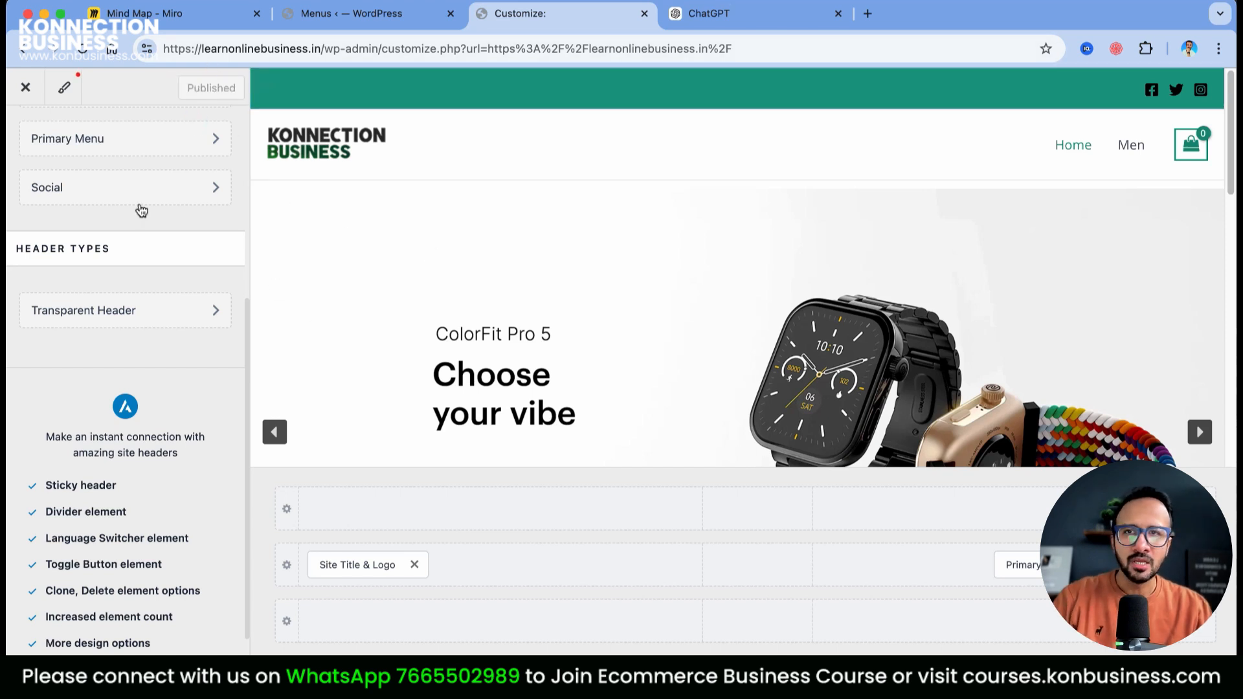
pyautogui.scroll(5, 138, 207)
# Open the Footer Builder's Footer Menu location settings and start creating a new menu
pyautogui.click(21, 134)
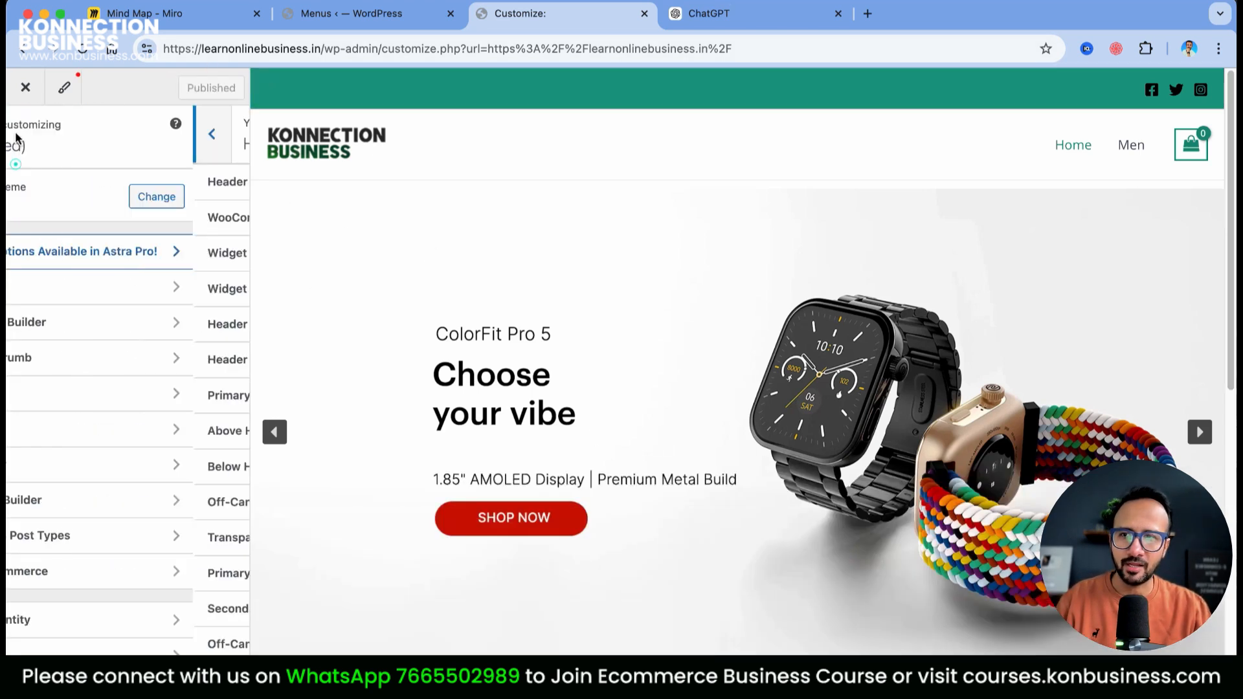
pyautogui.click(73, 505)
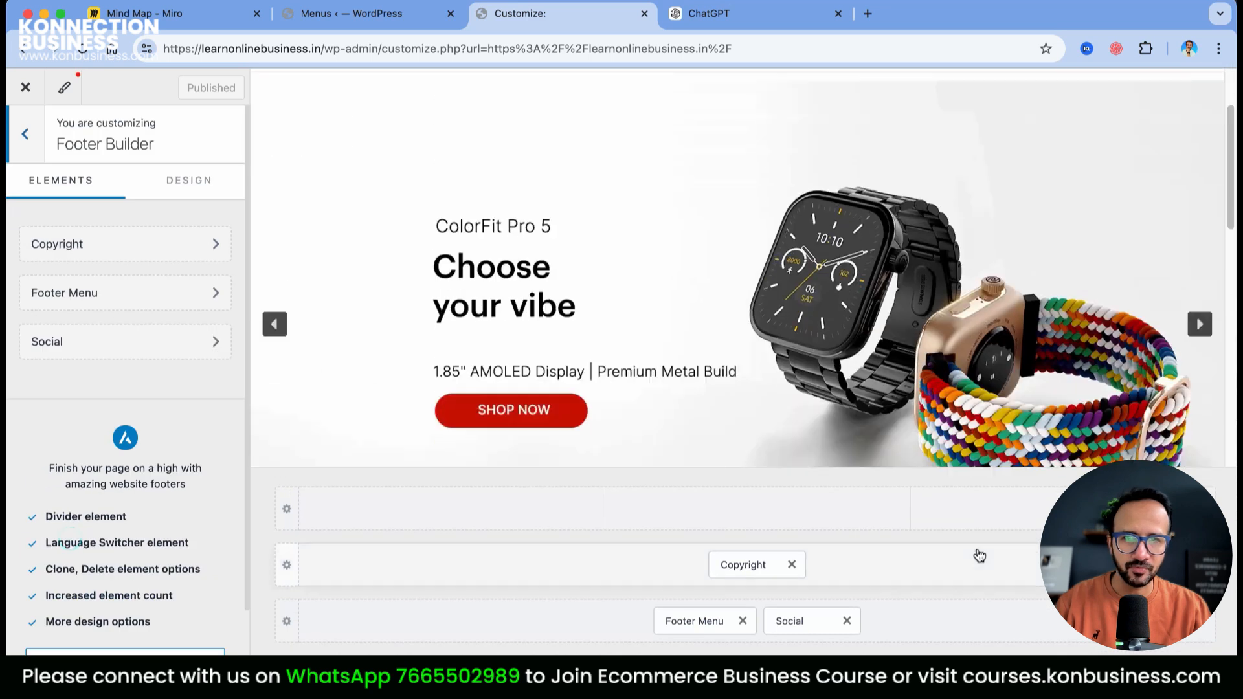
pyautogui.click(703, 623)
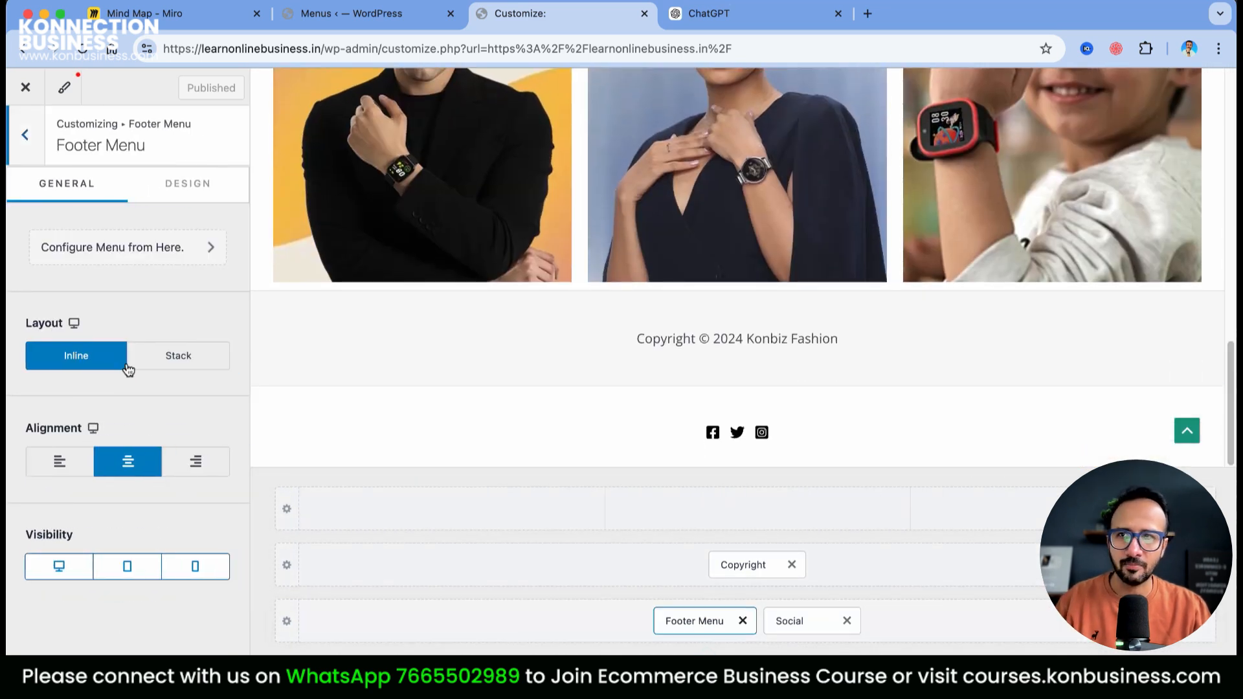
pyautogui.click(120, 252)
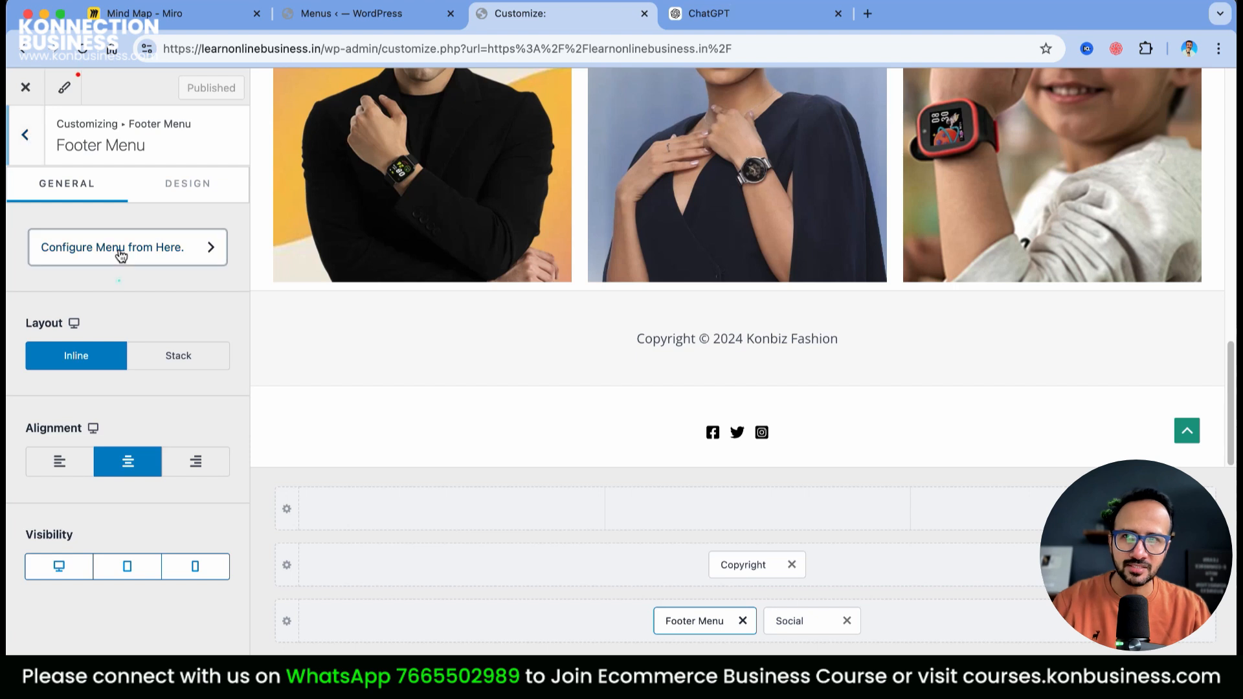
pyautogui.scroll(-2, 202, 458)
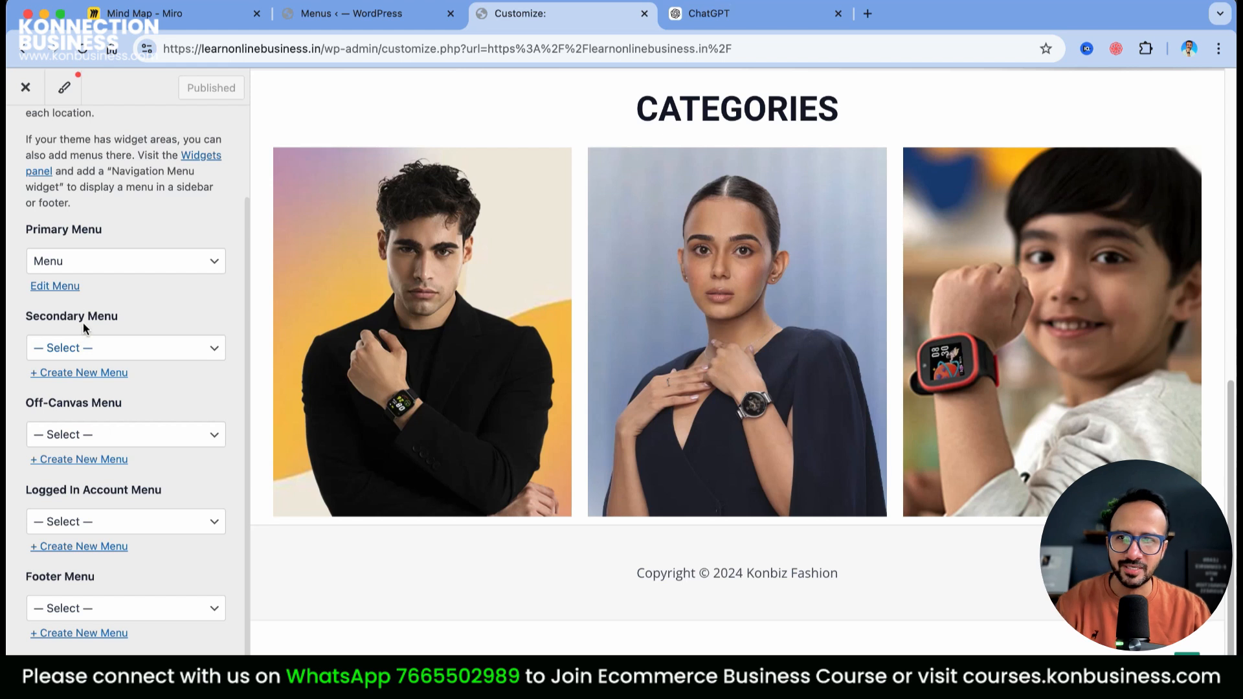
pyautogui.click(84, 374)
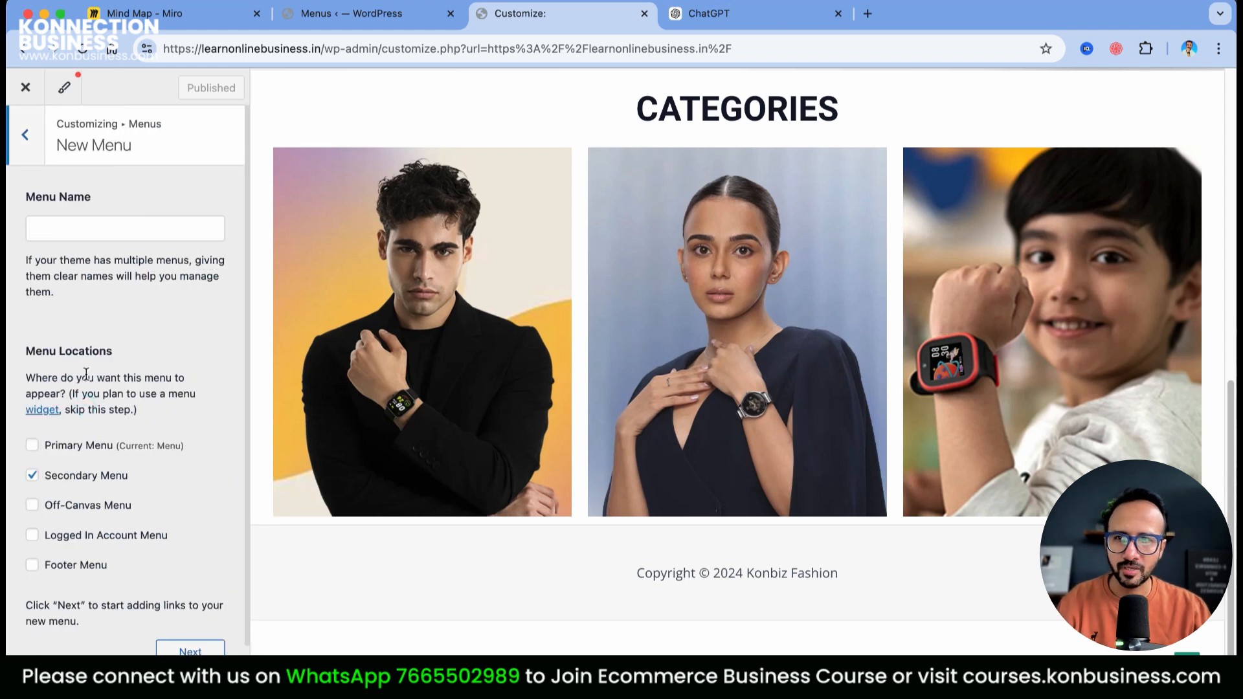
# Name the menu 'Footer Menu', assign it only to the Footer Menu location, and create it
pyautogui.click(100, 225)
pyautogui.write('Footer Menu')
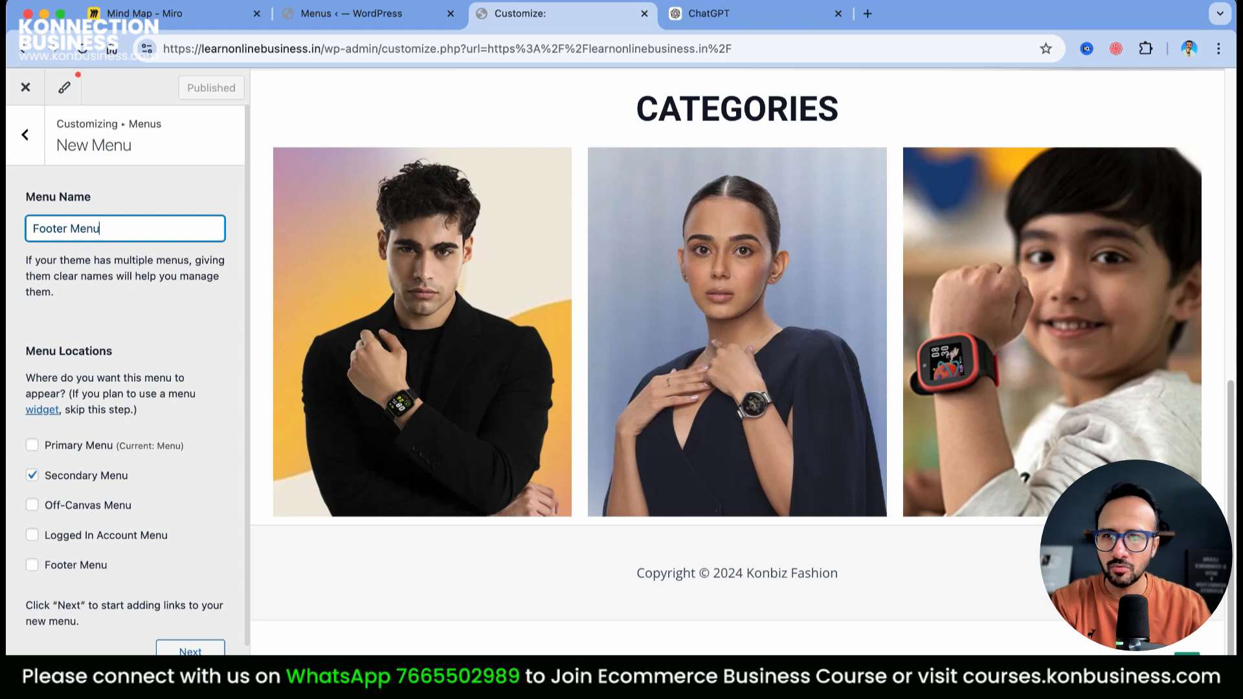
pyautogui.scroll(-1, 131, 484)
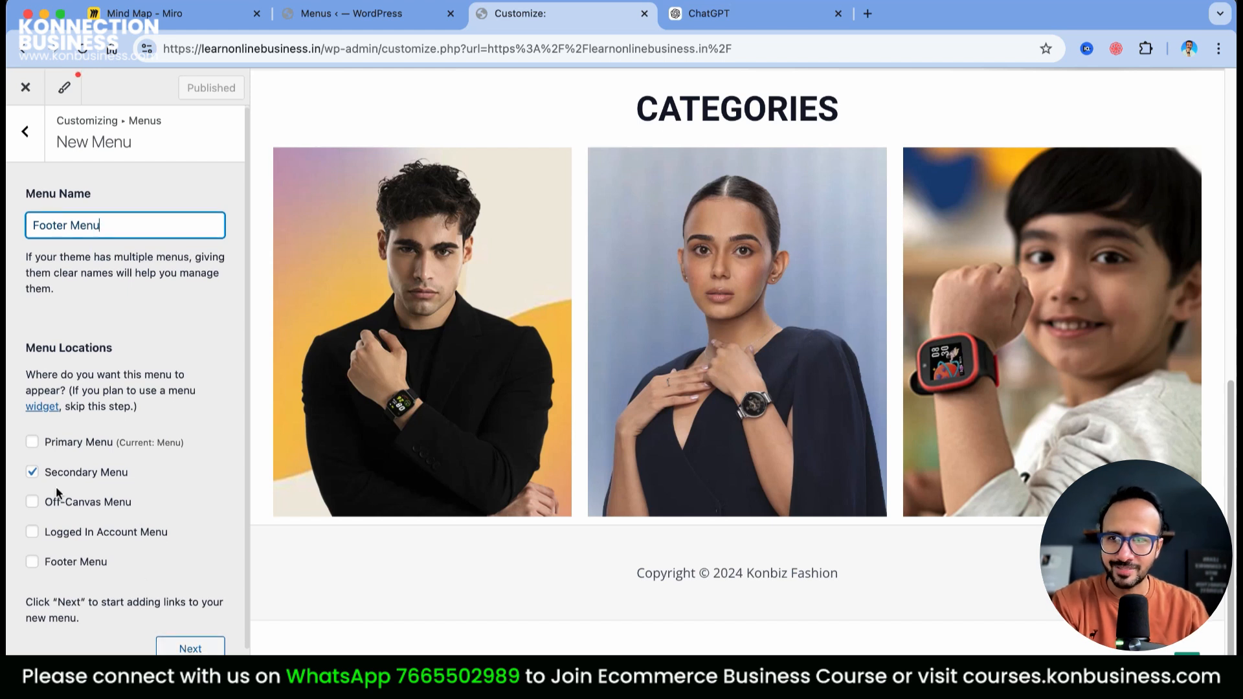
pyautogui.click(32, 561)
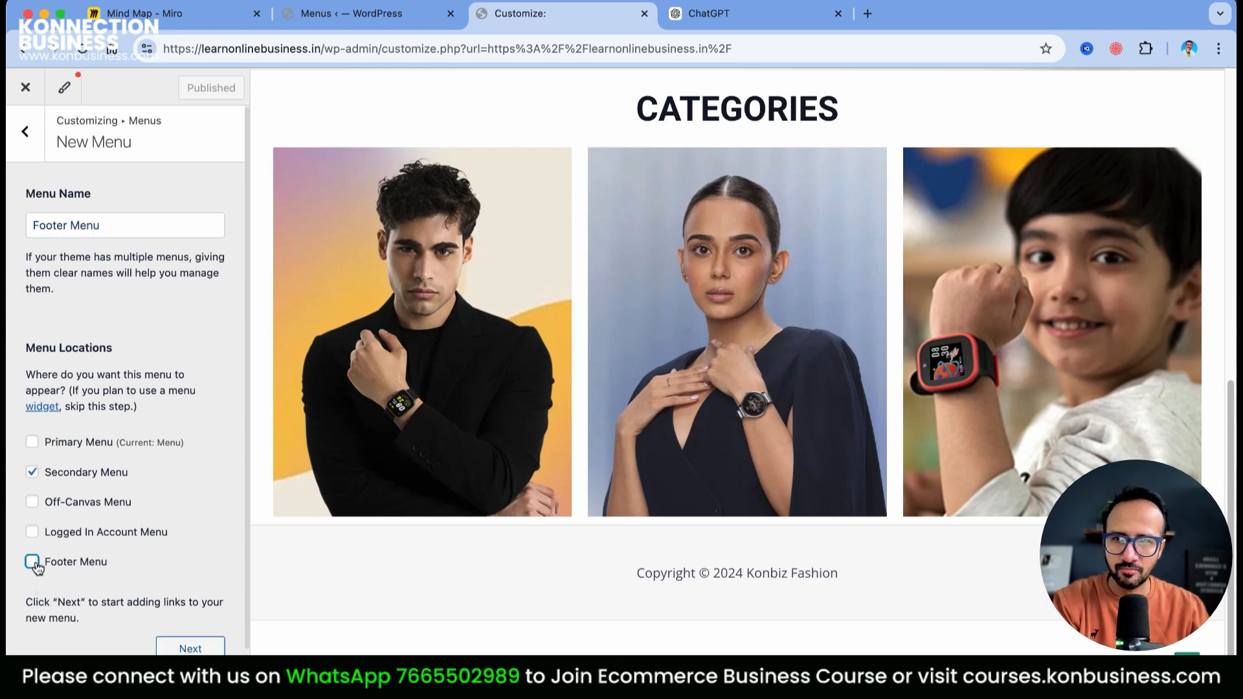
pyautogui.click(33, 475)
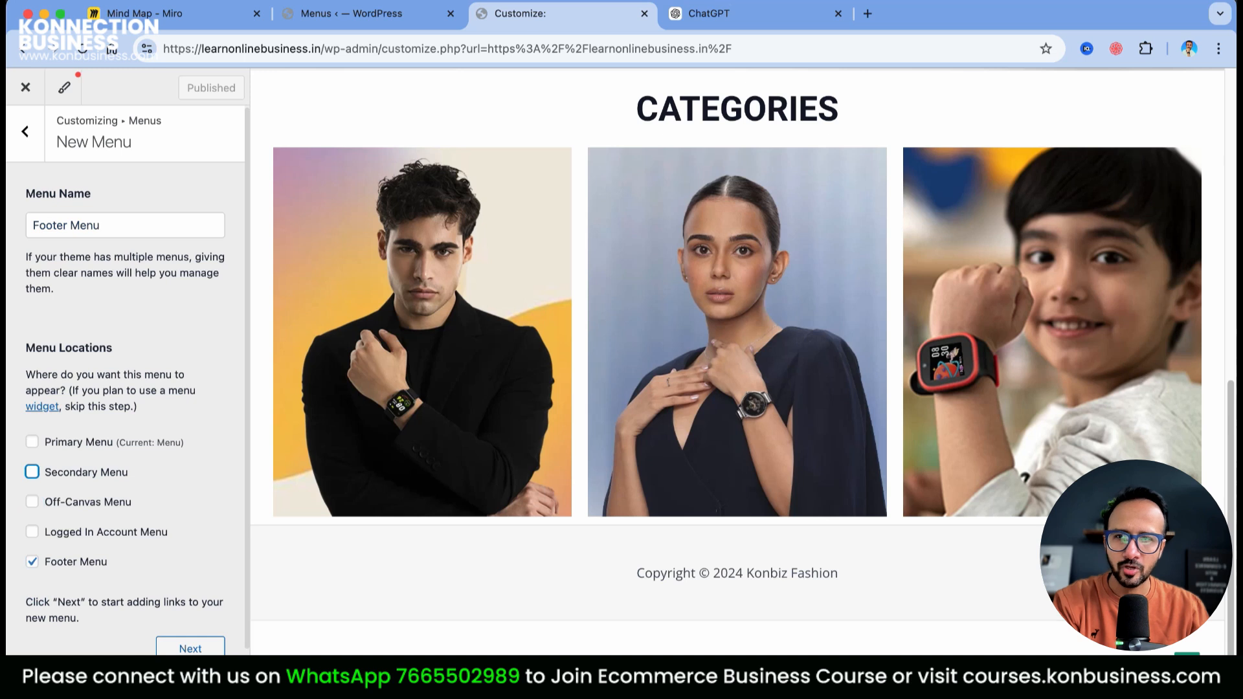
pyautogui.click(194, 650)
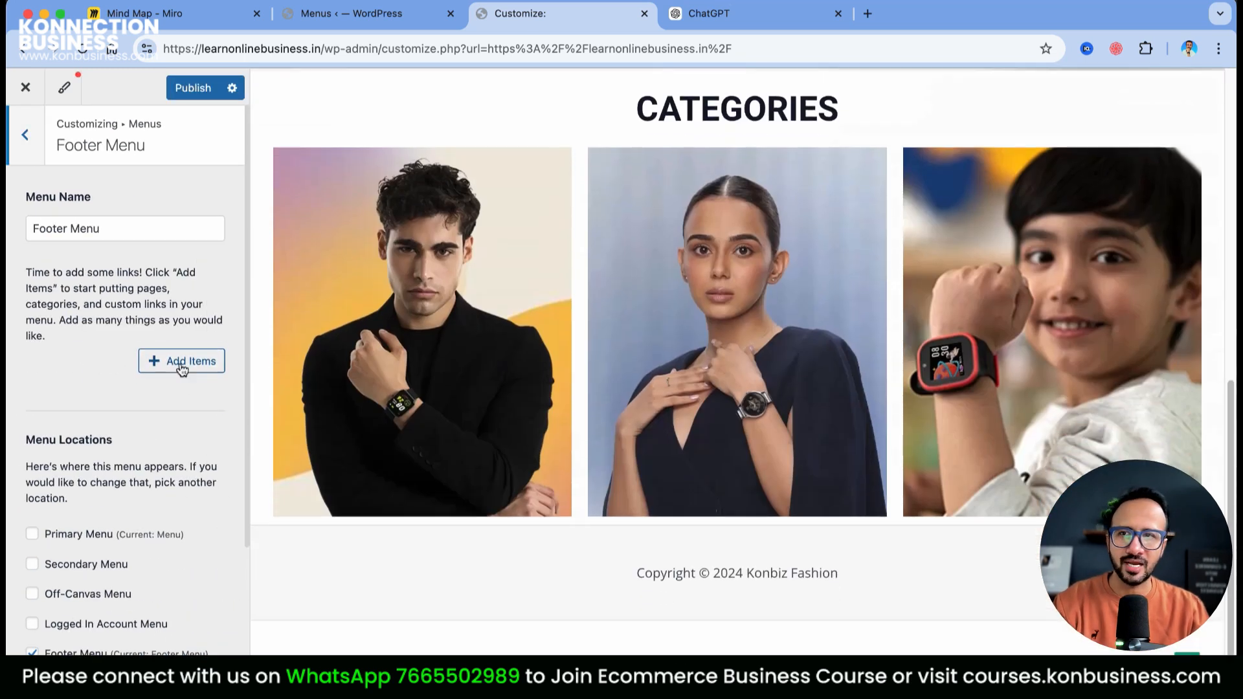
# Add the About Us, Contact us, Privacy Policy and Terms & Condition pages, then publish
pyautogui.click(182, 367)
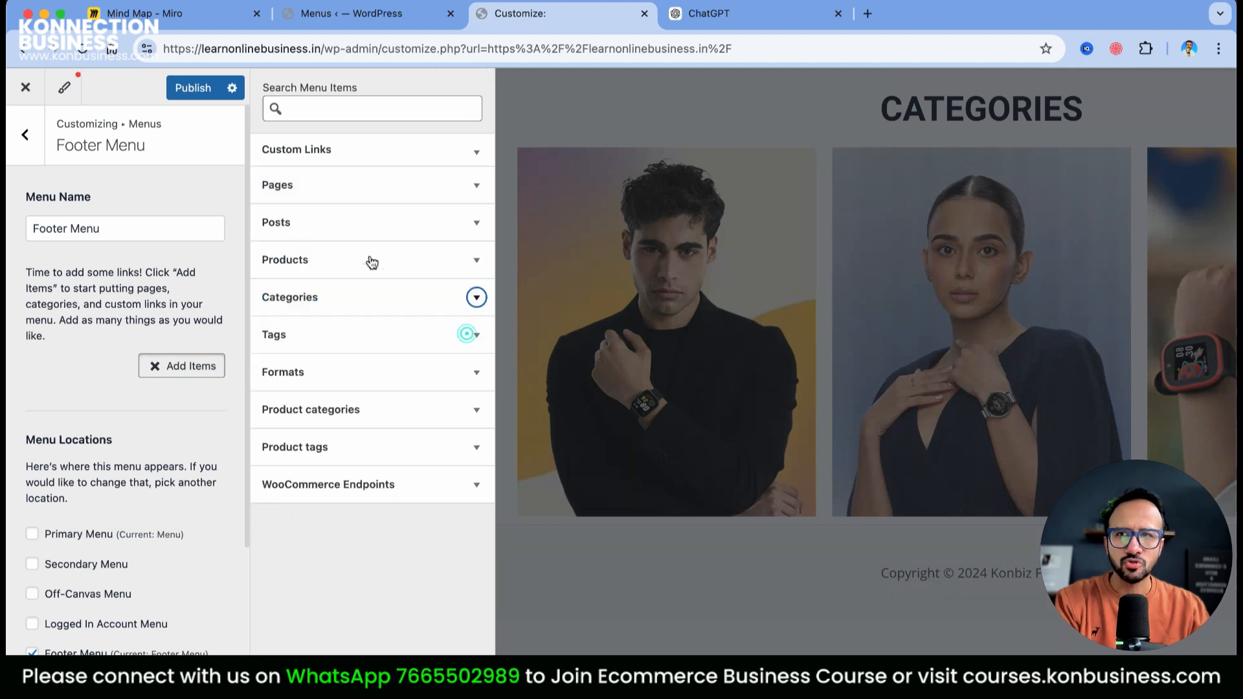
pyautogui.click(347, 185)
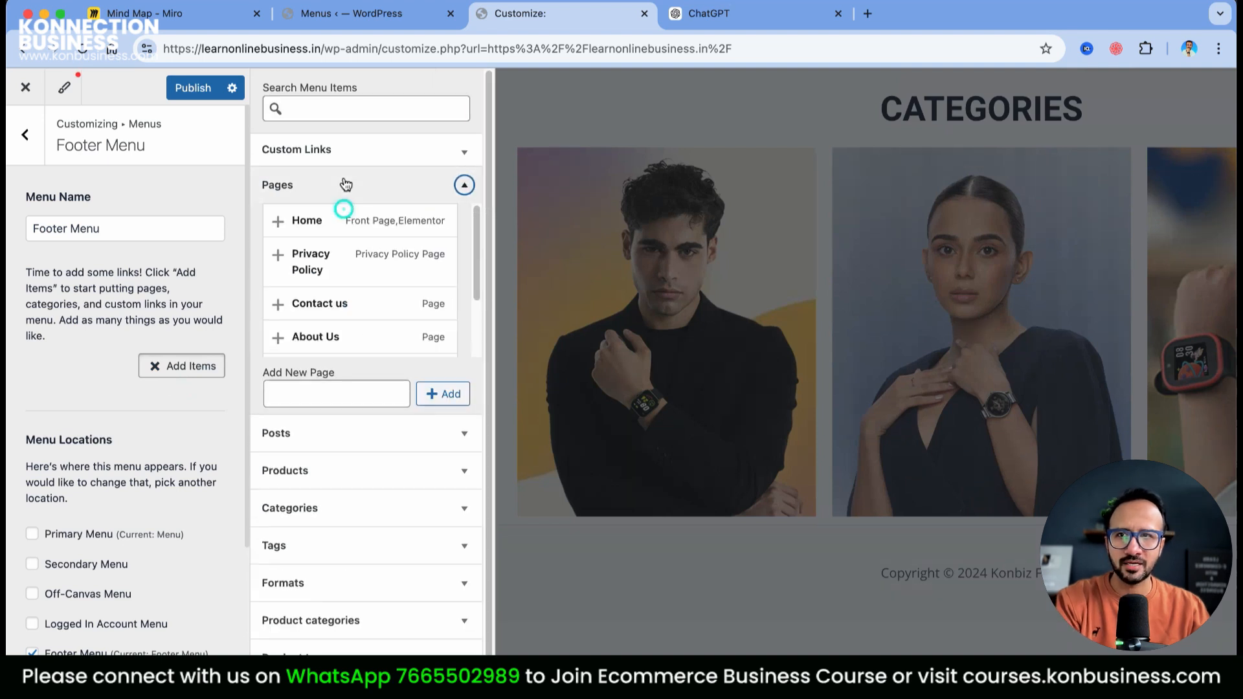
pyautogui.click(274, 336)
pyautogui.click(279, 304)
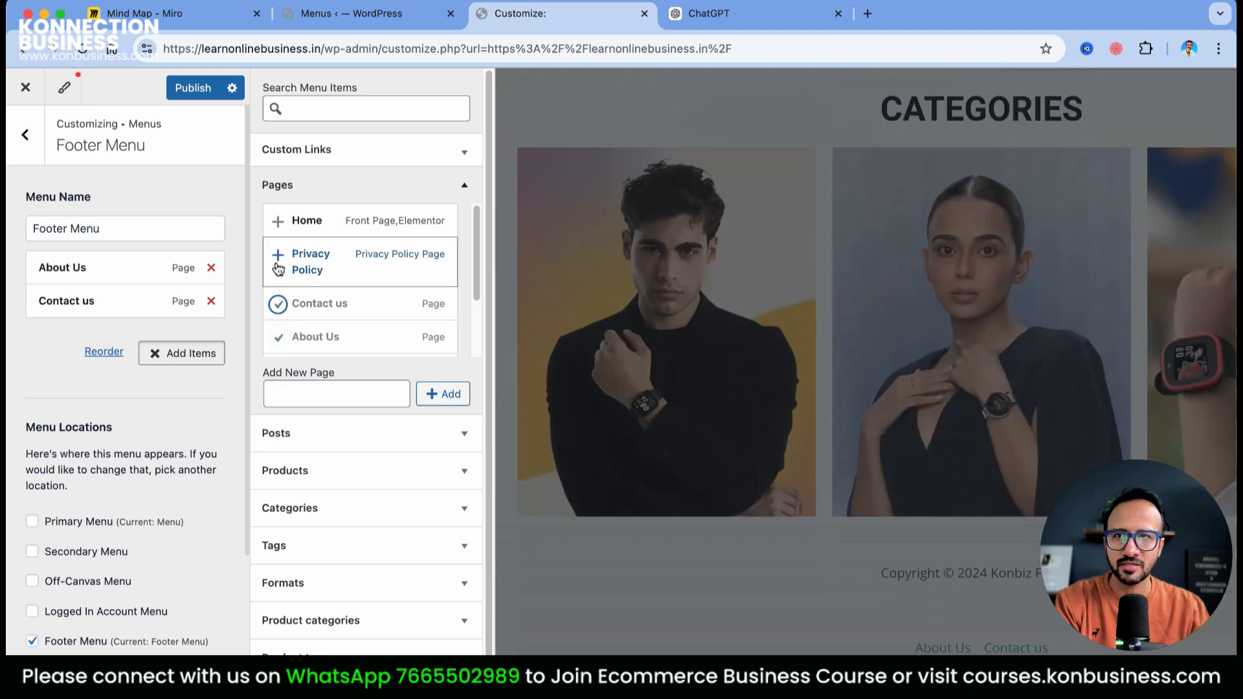
pyautogui.click(279, 261)
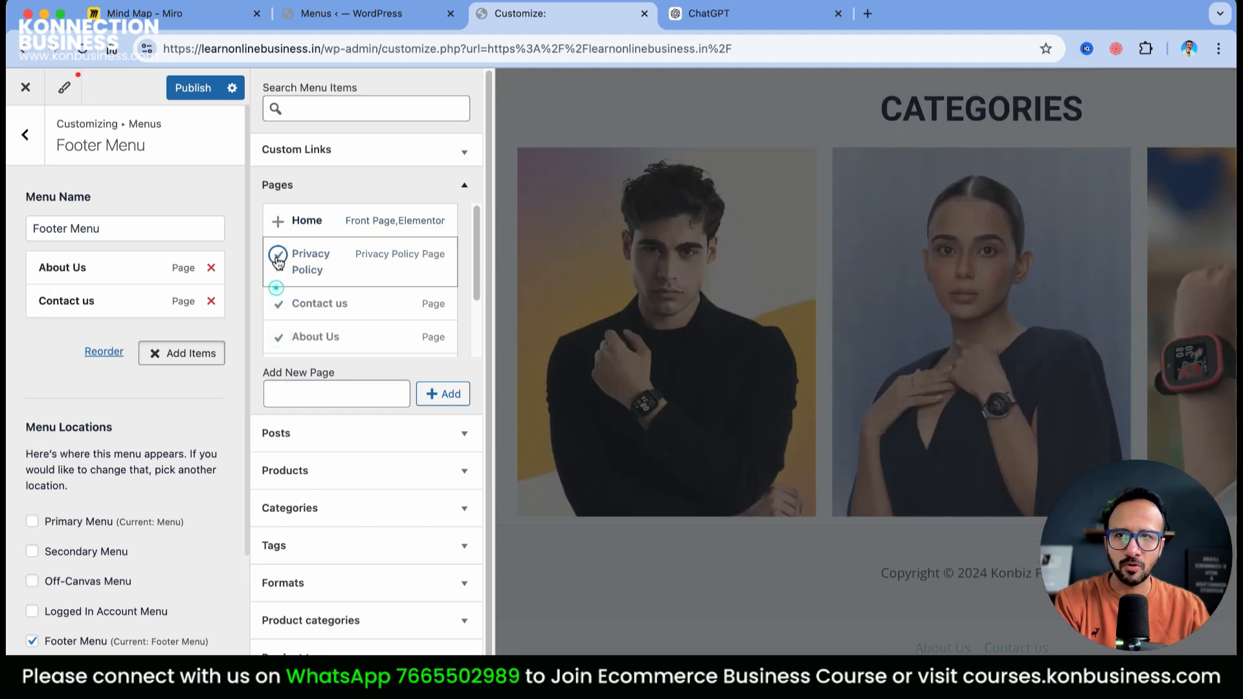
pyautogui.scroll(-3, 275, 272)
pyautogui.click(279, 334)
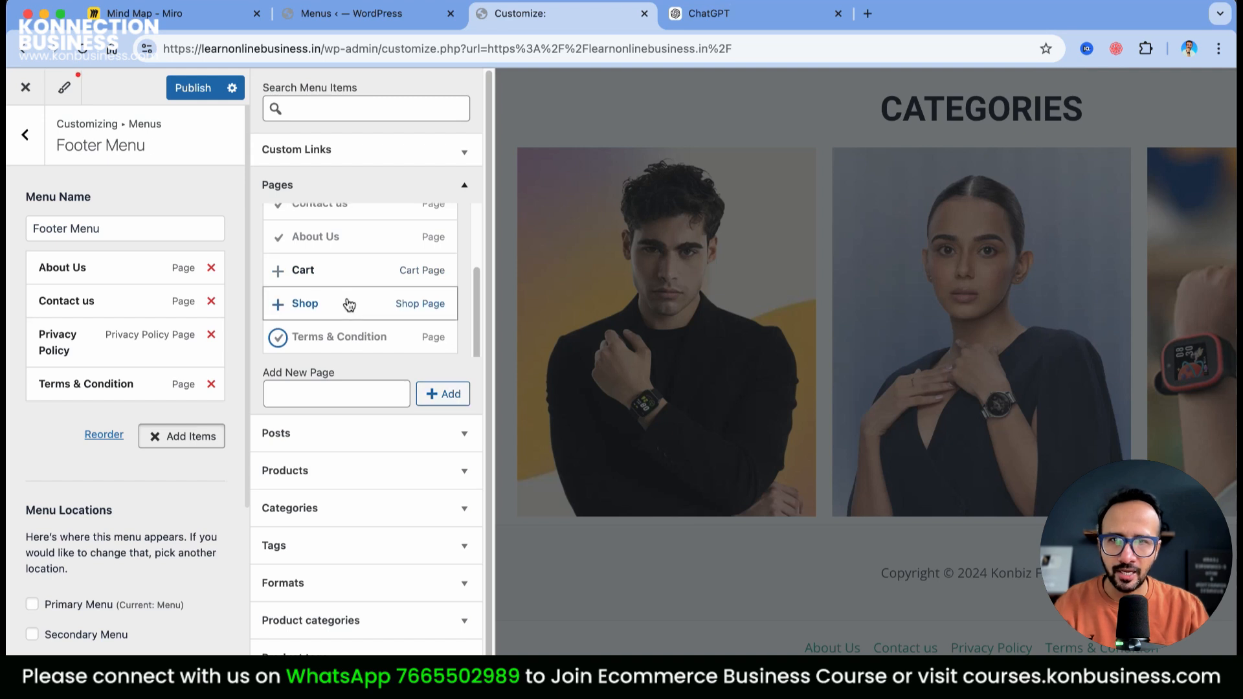
pyautogui.scroll(1, 349, 305)
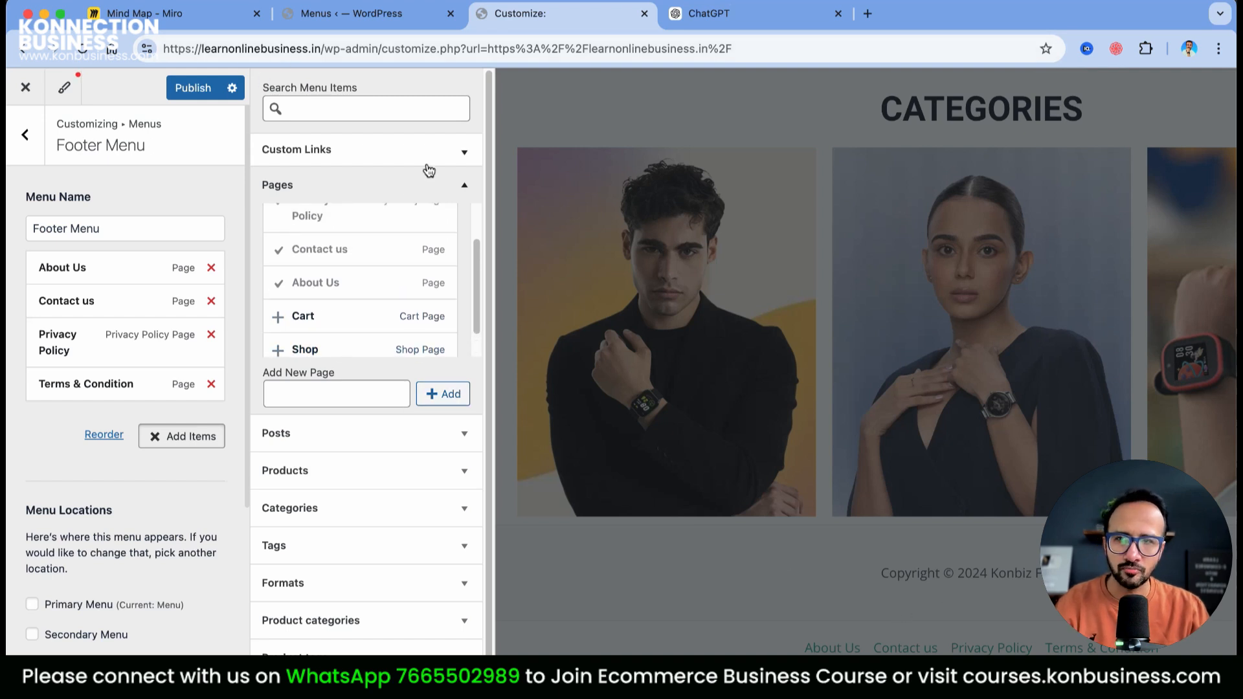
pyautogui.scroll(-1, 388, 518)
pyautogui.click(198, 93)
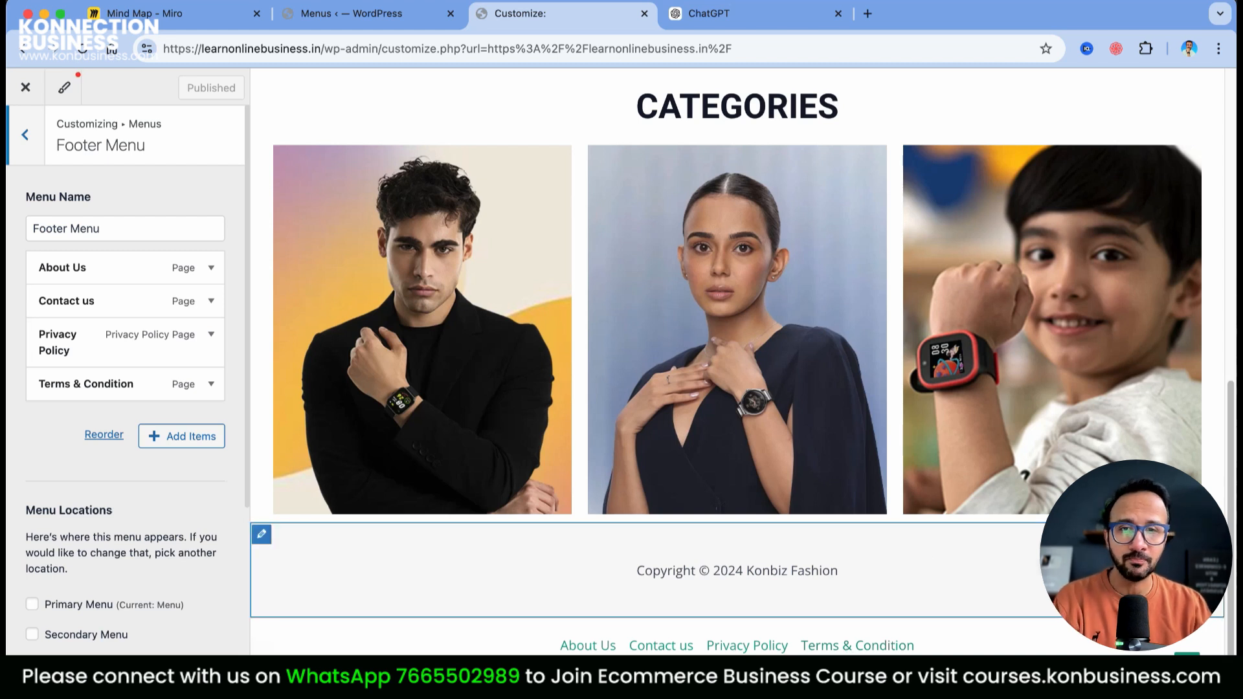
# Back out of the footer menu to the main Customizer options
pyautogui.scroll(6, 736, 362)
pyautogui.scroll(3, 737, 363)
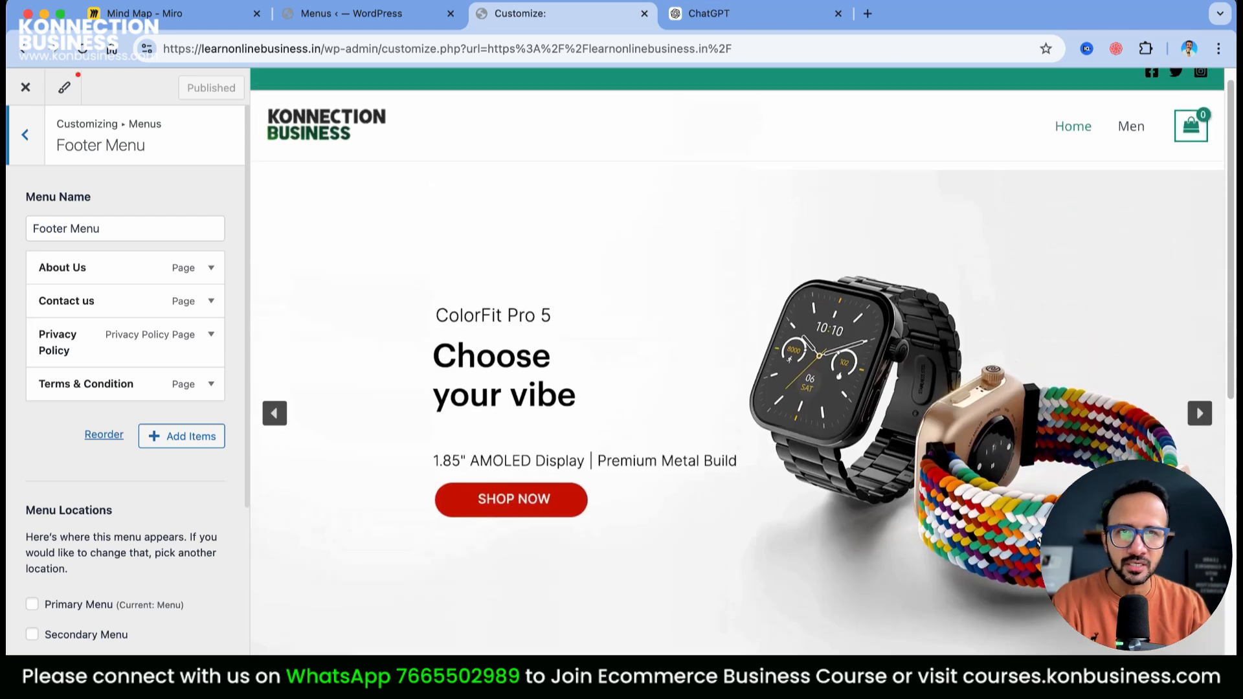
pyautogui.scroll(-9, 737, 363)
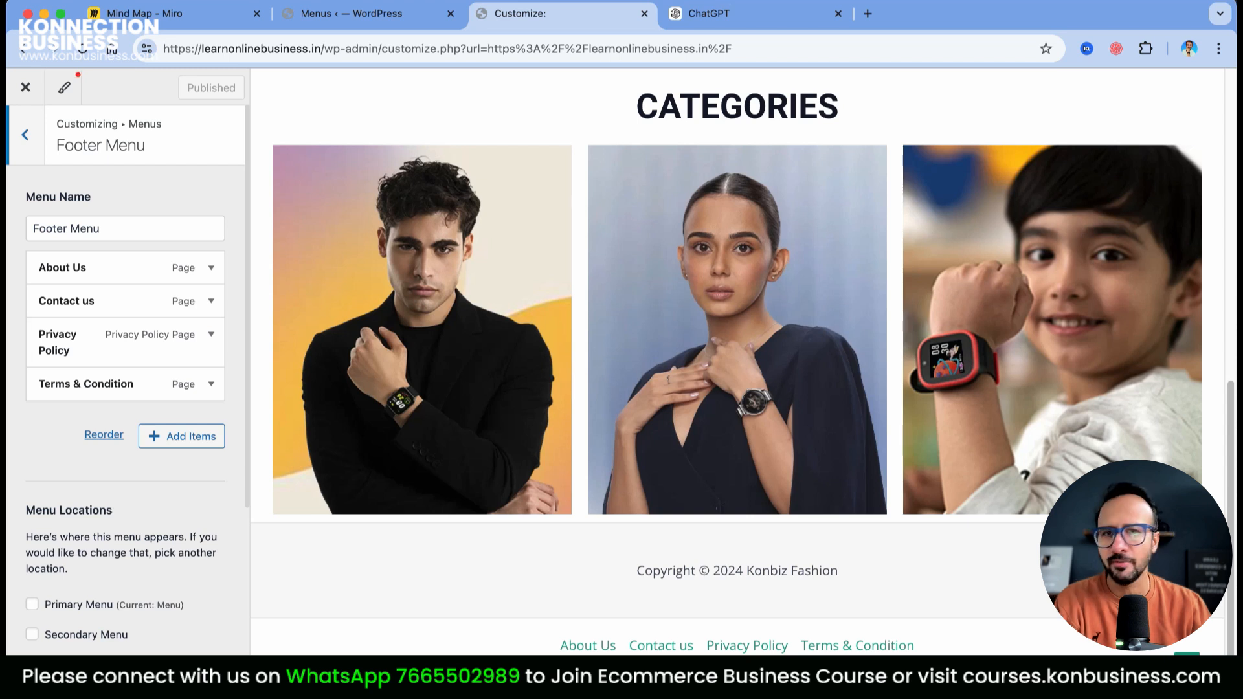
pyautogui.scroll(10, 737, 363)
pyautogui.scroll(-7, 737, 362)
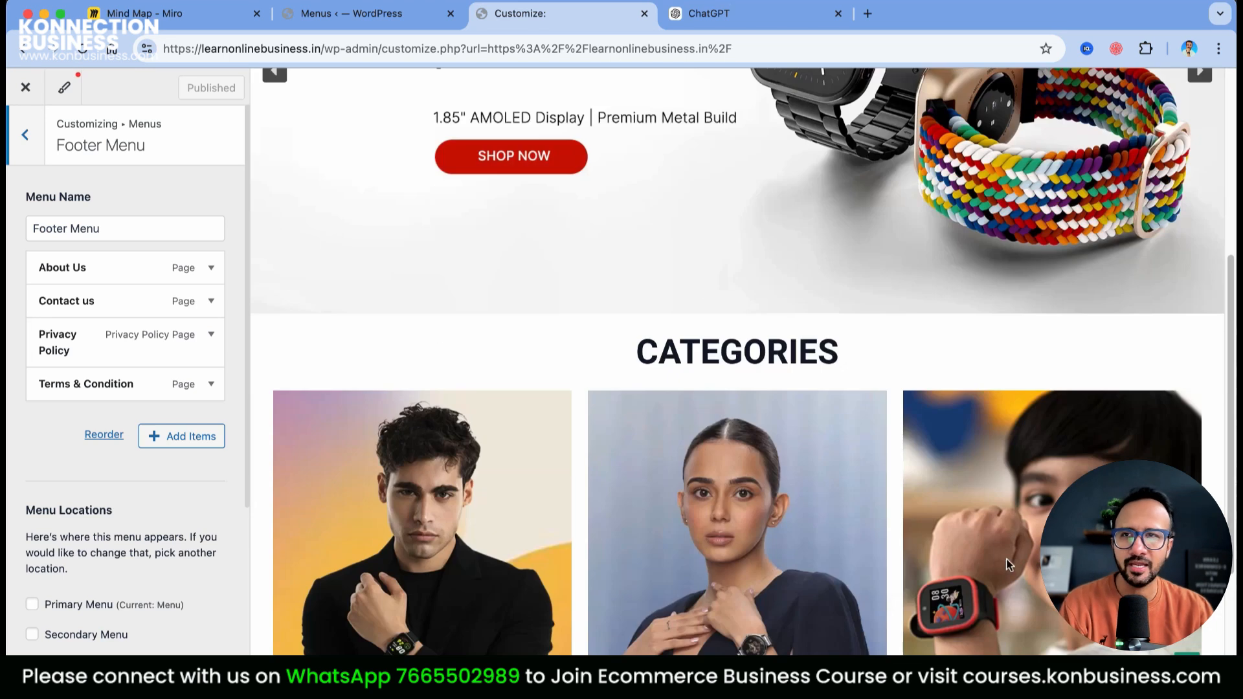
pyautogui.click(36, 157)
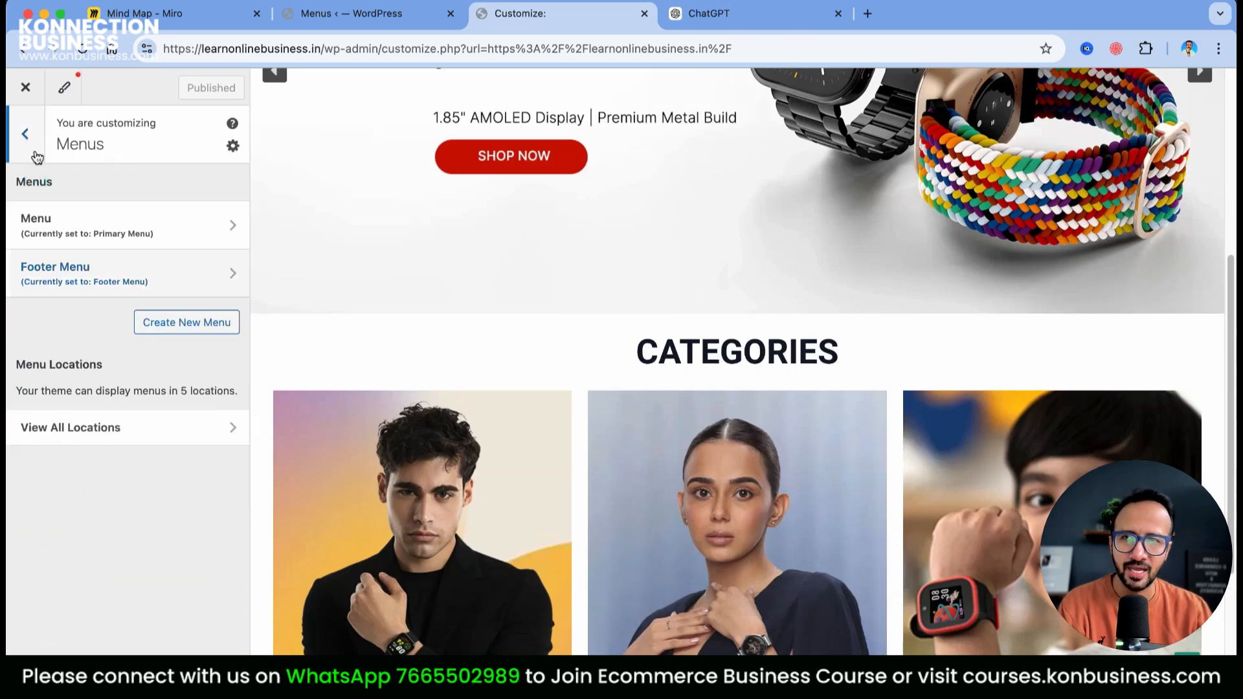
pyautogui.click(36, 158)
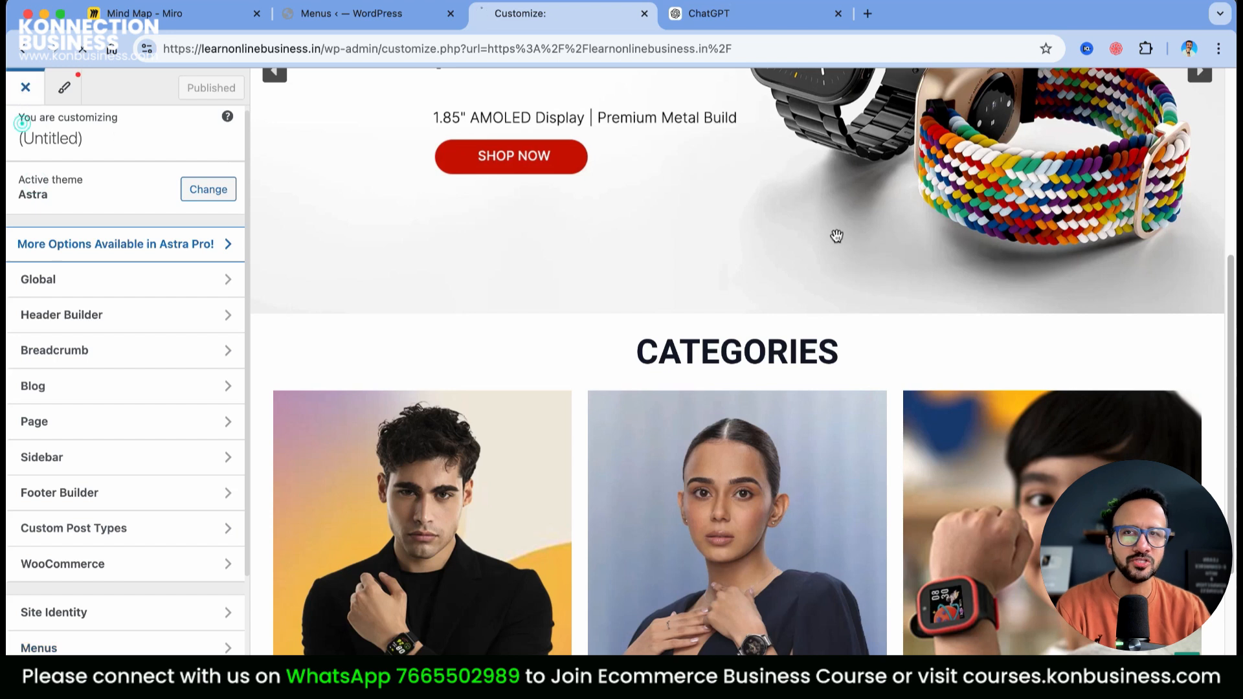
# Review the live store's categories and footer links, then return to the Miro mind map
pyautogui.scroll(-10, 1100, 353)
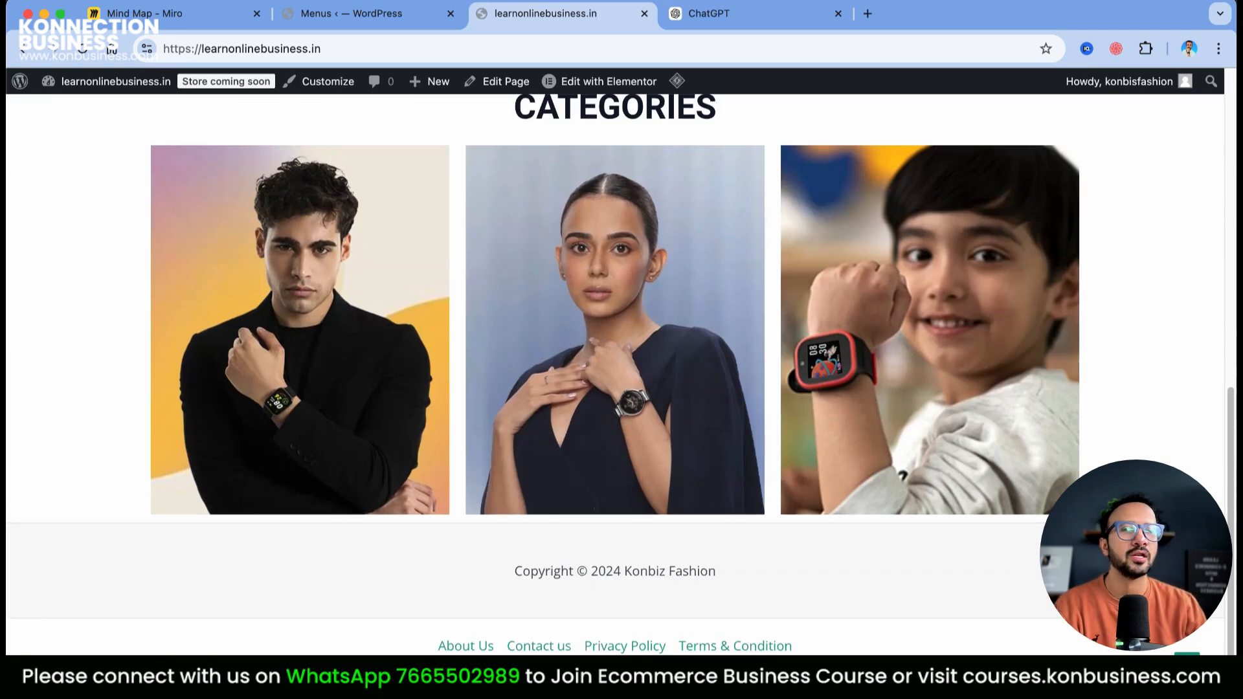
pyautogui.scroll(10, 984, 645)
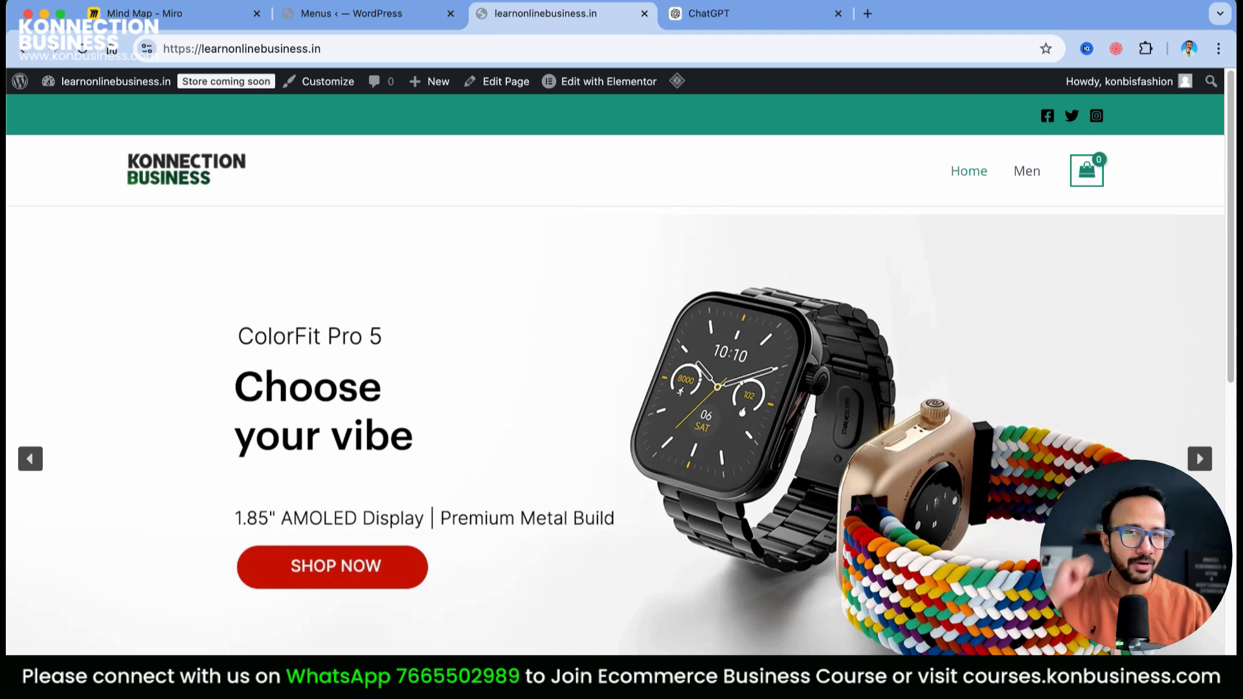
pyautogui.scroll(-20, 927, 441)
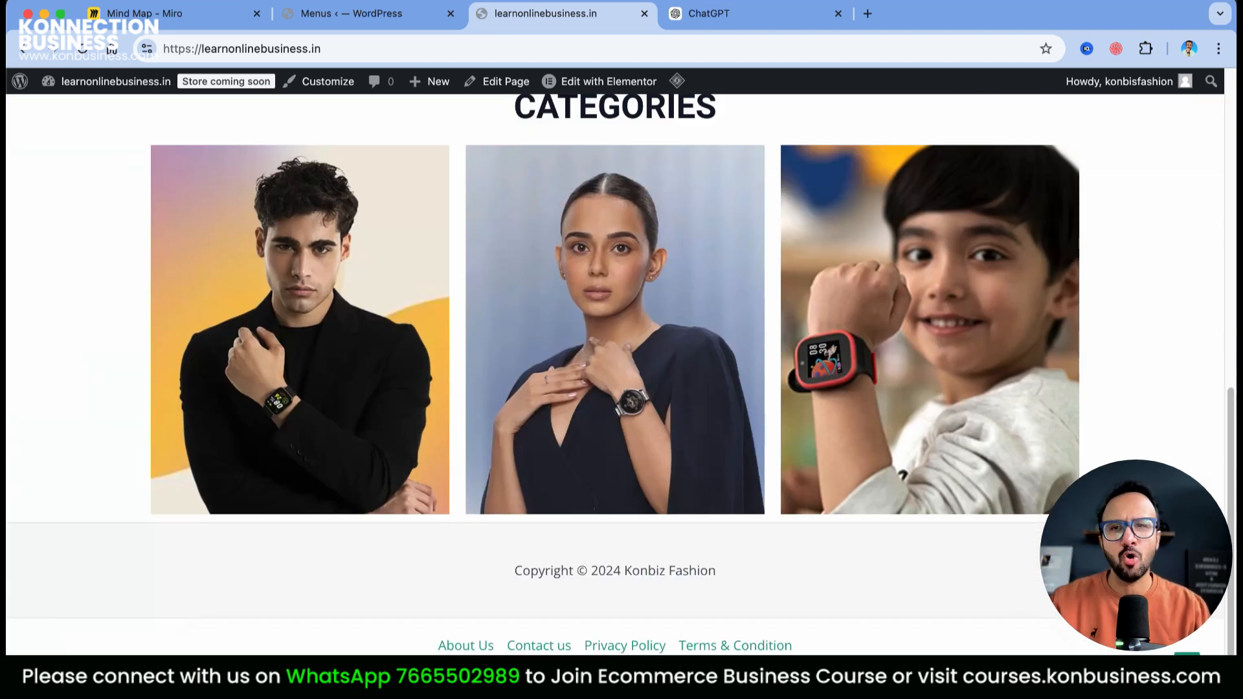
pyautogui.scroll(10, 615, 375)
pyautogui.scroll(-9, 615, 375)
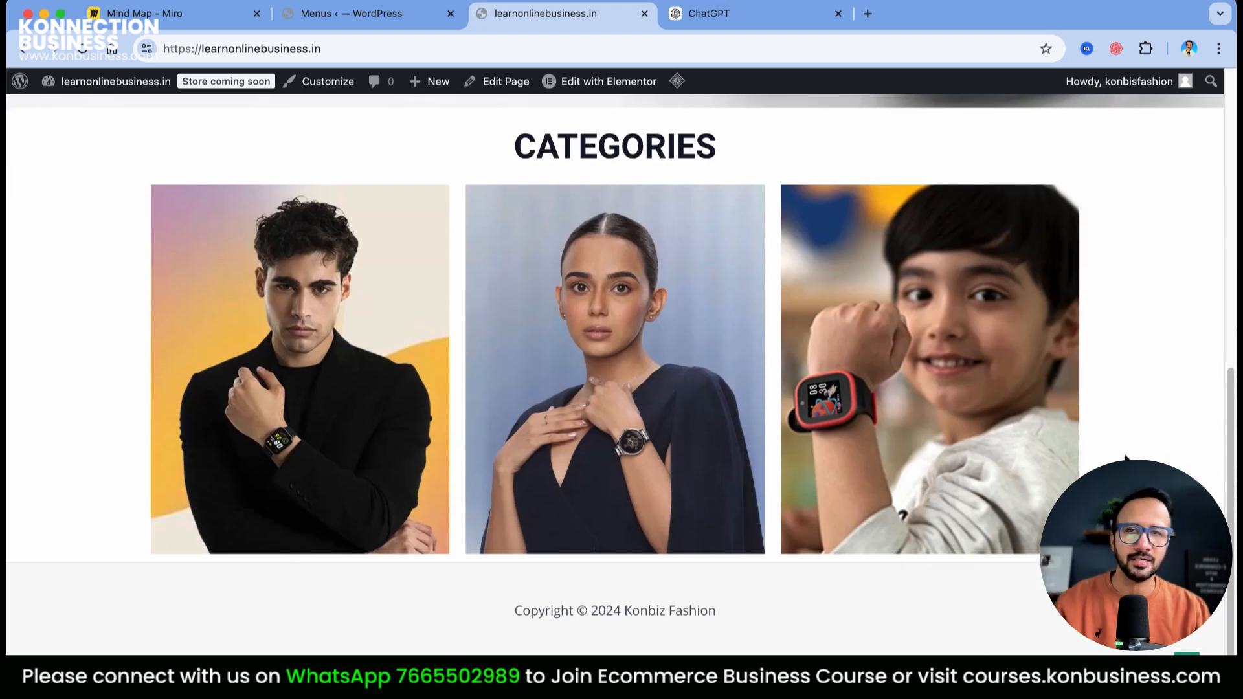
pyautogui.scroll(15, 1126, 459)
pyautogui.click(195, 19)
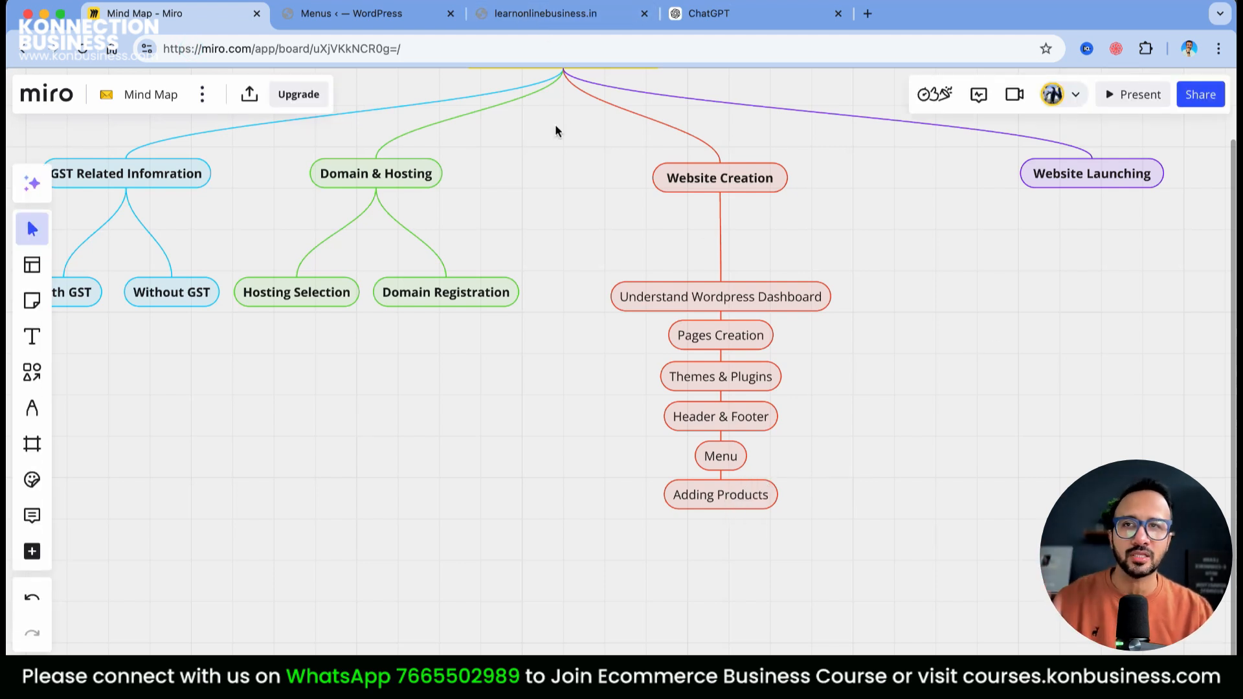
# Return to the WordPress Menus editor showing Home and Men in the Primary Menu
pyautogui.click(348, 16)
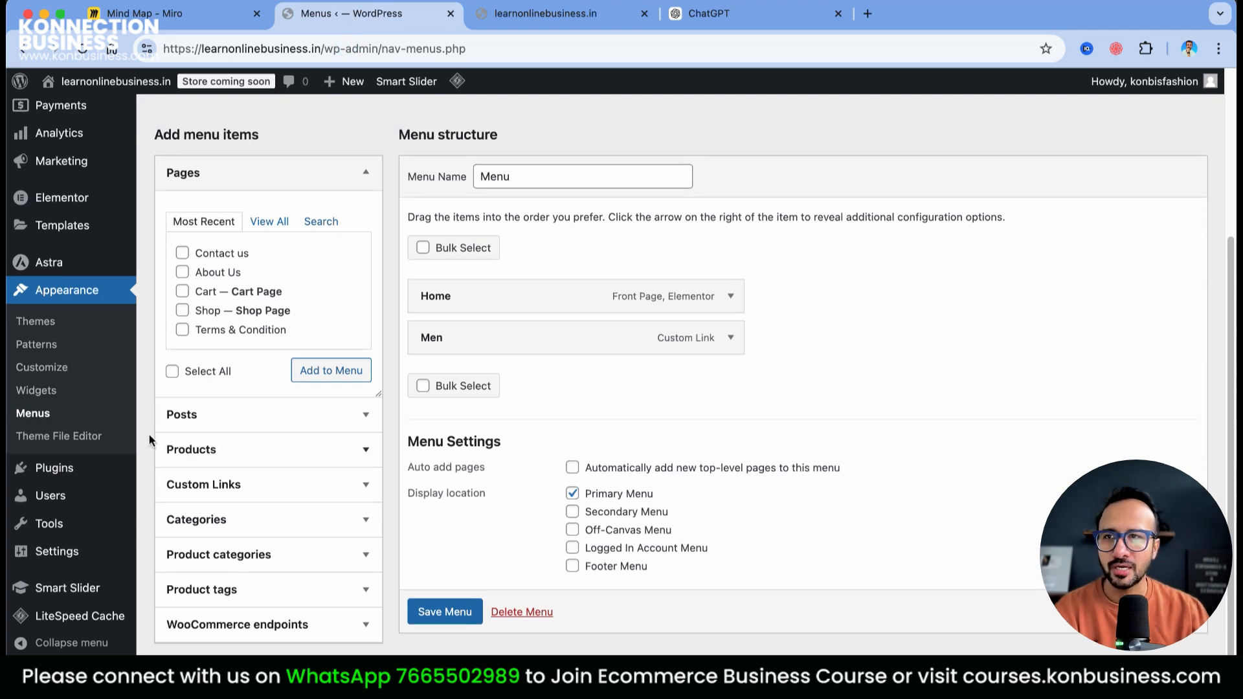
pyautogui.scroll(5, 149, 441)
# Start a new product named 'Smart Watch for Men' and place the cursor in its short description
pyautogui.click(76, 305)
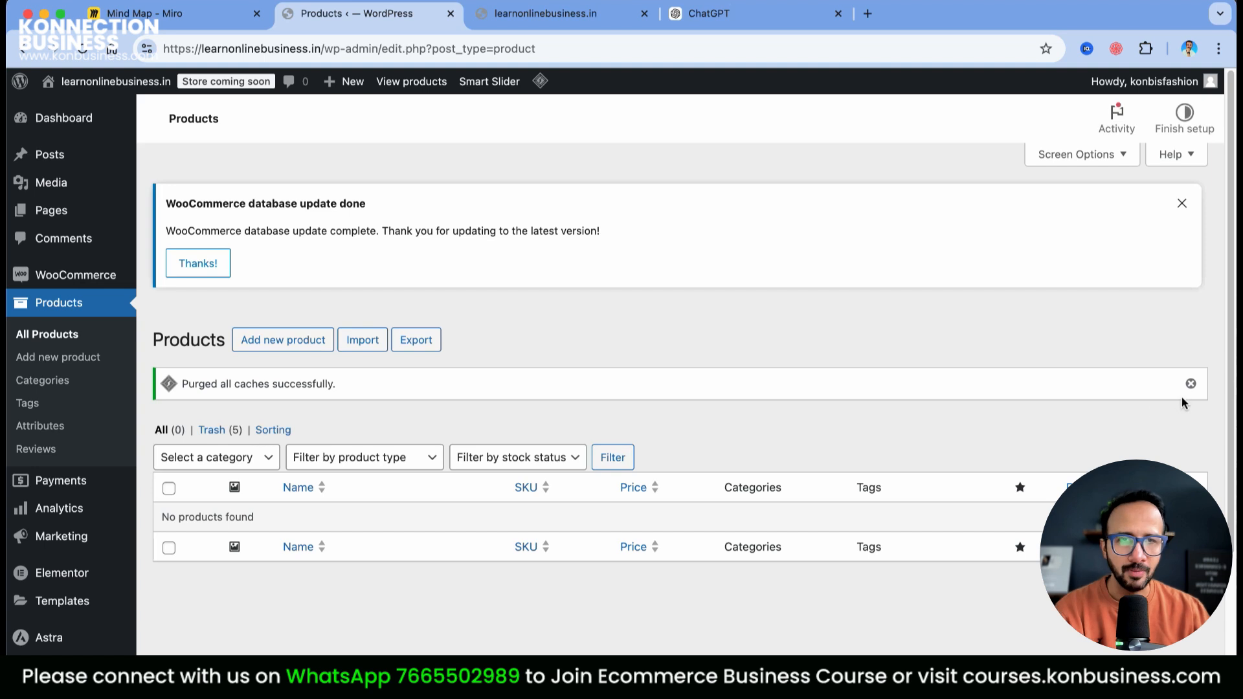
pyautogui.scroll(-3, 1172, 359)
pyautogui.scroll(3, 1172, 358)
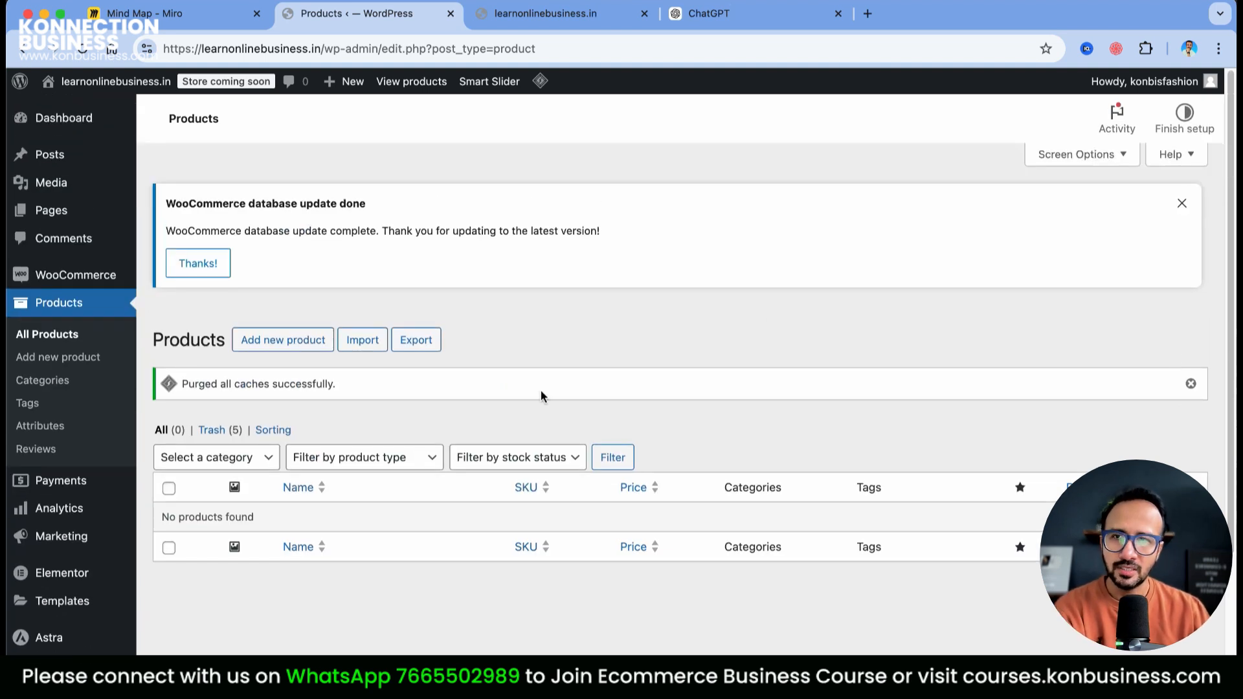
pyautogui.click(283, 349)
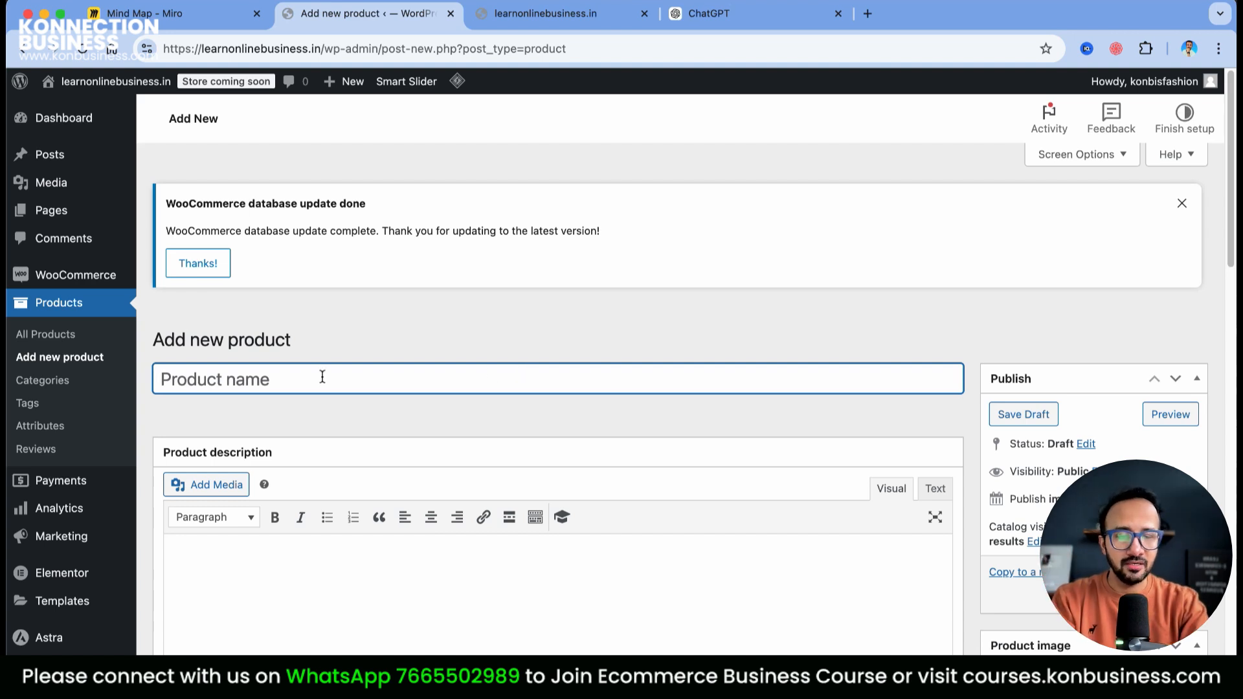
pyautogui.write('Smar')
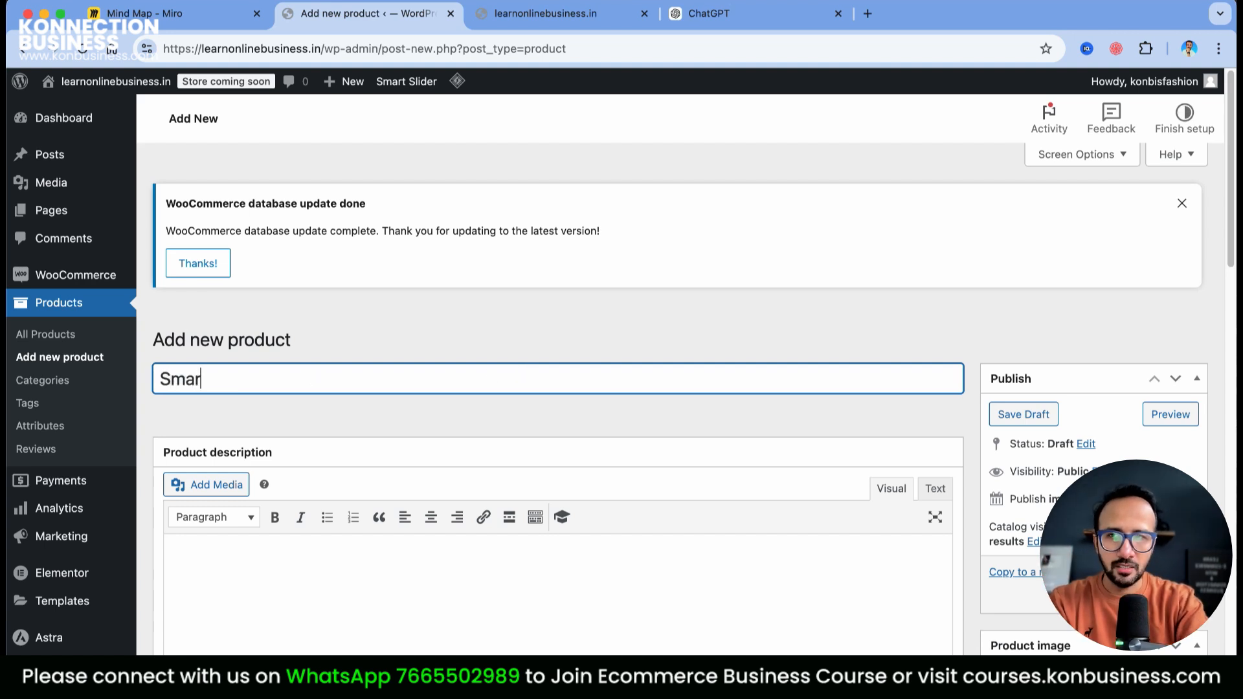
pyautogui.write('t Watch for Men')
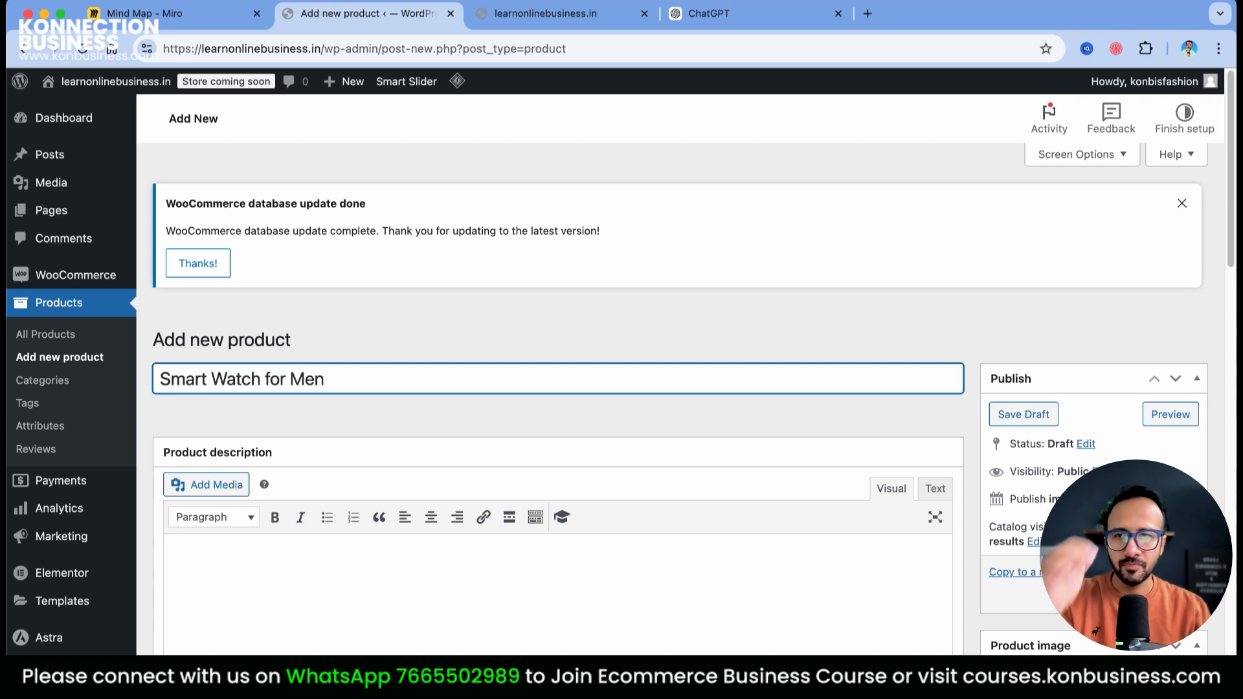
pyautogui.scroll(-2, 402, 492)
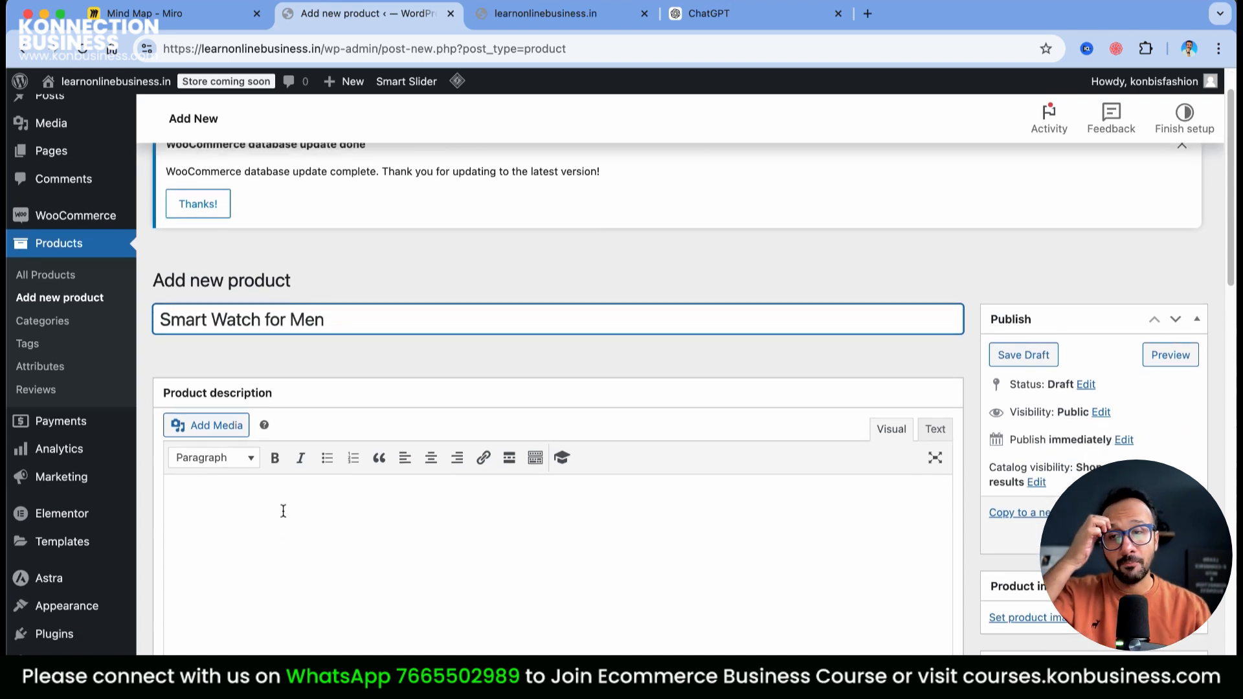
pyautogui.scroll(-5, 282, 511)
pyautogui.scroll(-10, 282, 511)
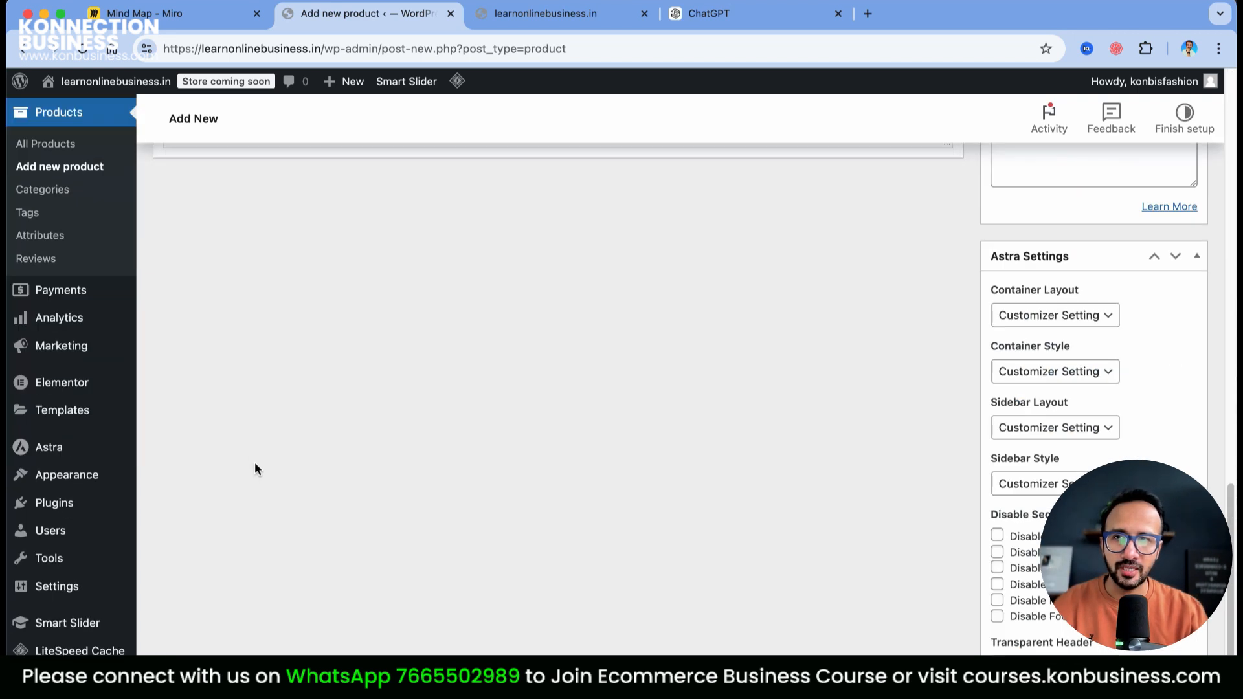
pyautogui.scroll(5, 254, 467)
pyautogui.click(247, 363)
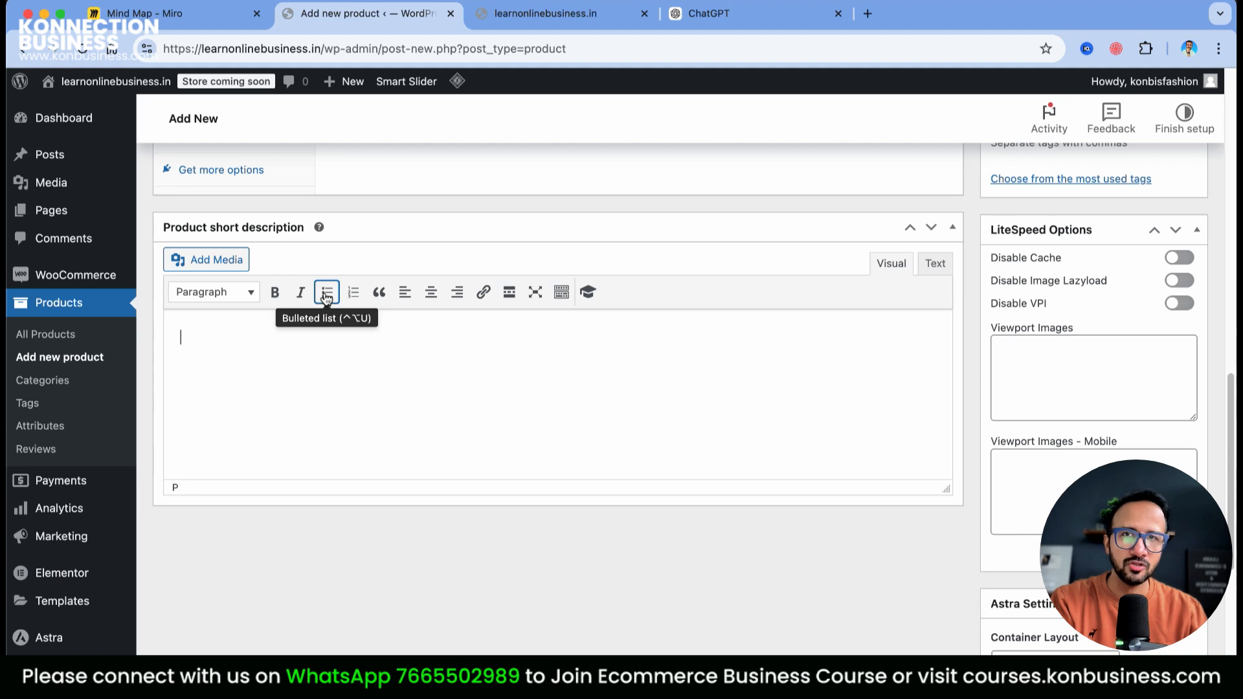
# Ask ChatGPT for a point-wise list of smart watch features
pyautogui.click(777, 13)
pyautogui.click(475, 614)
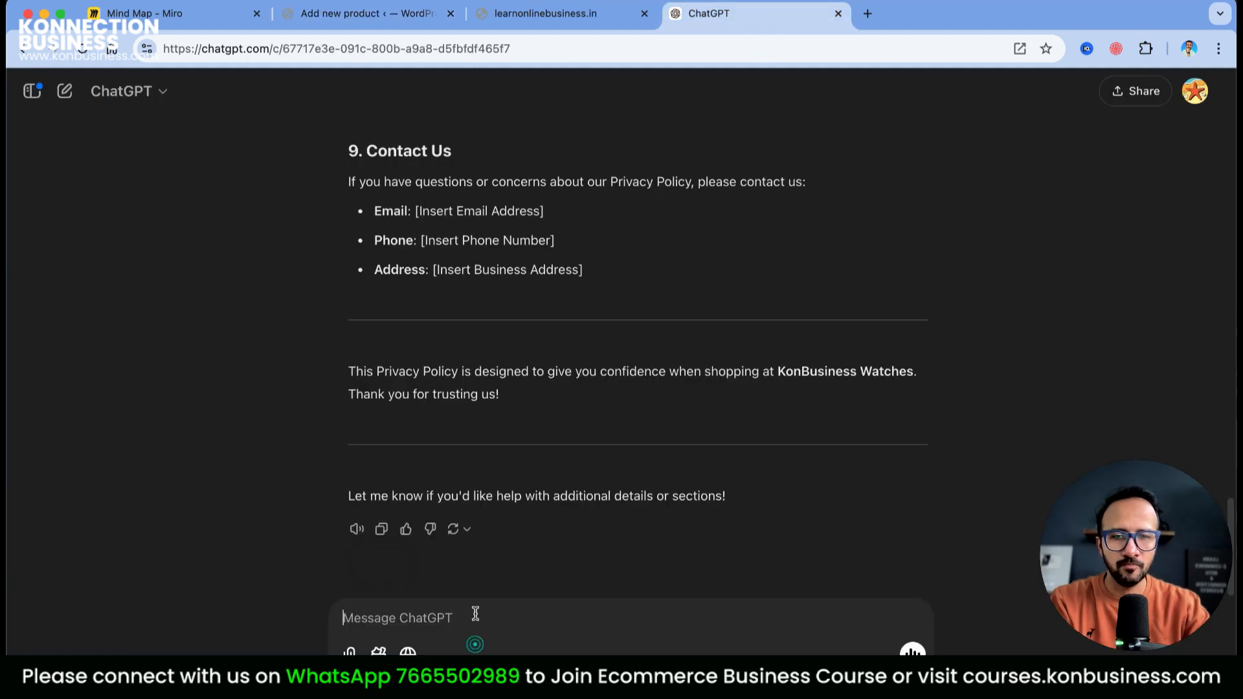
pyautogui.write('Mujhe Smart watches ke kuch features likh kar diji')
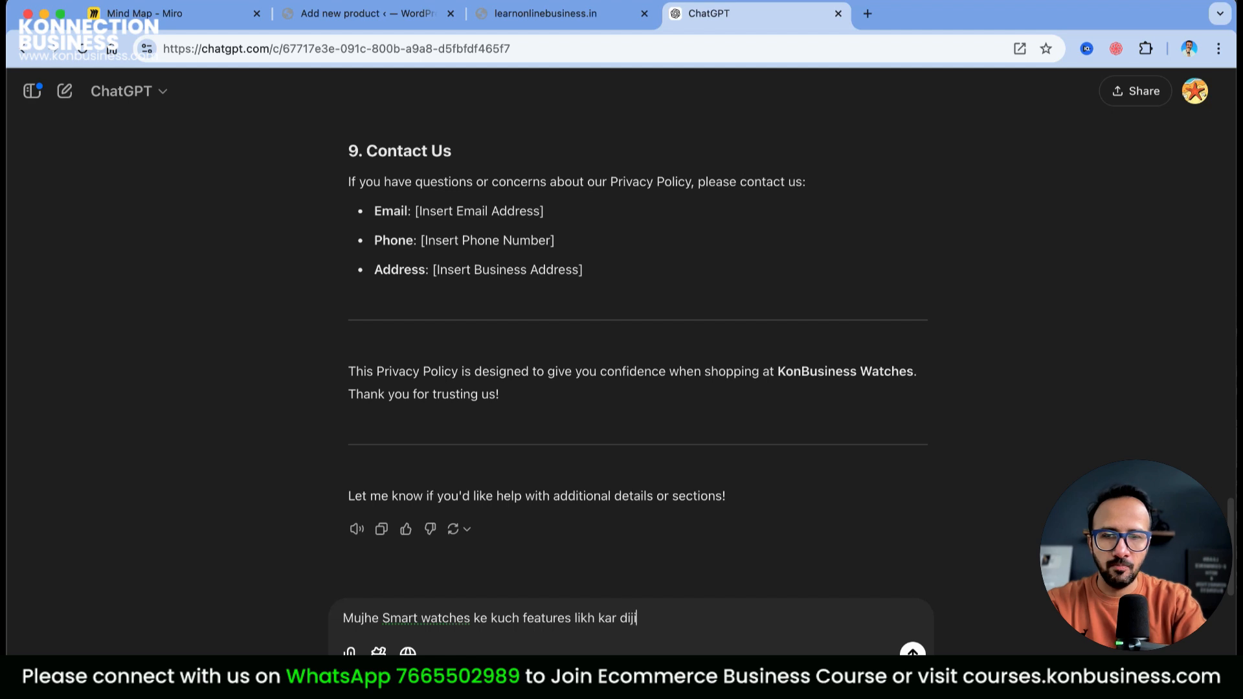
pyautogui.write('e points m')
pyautogui.press('Return')
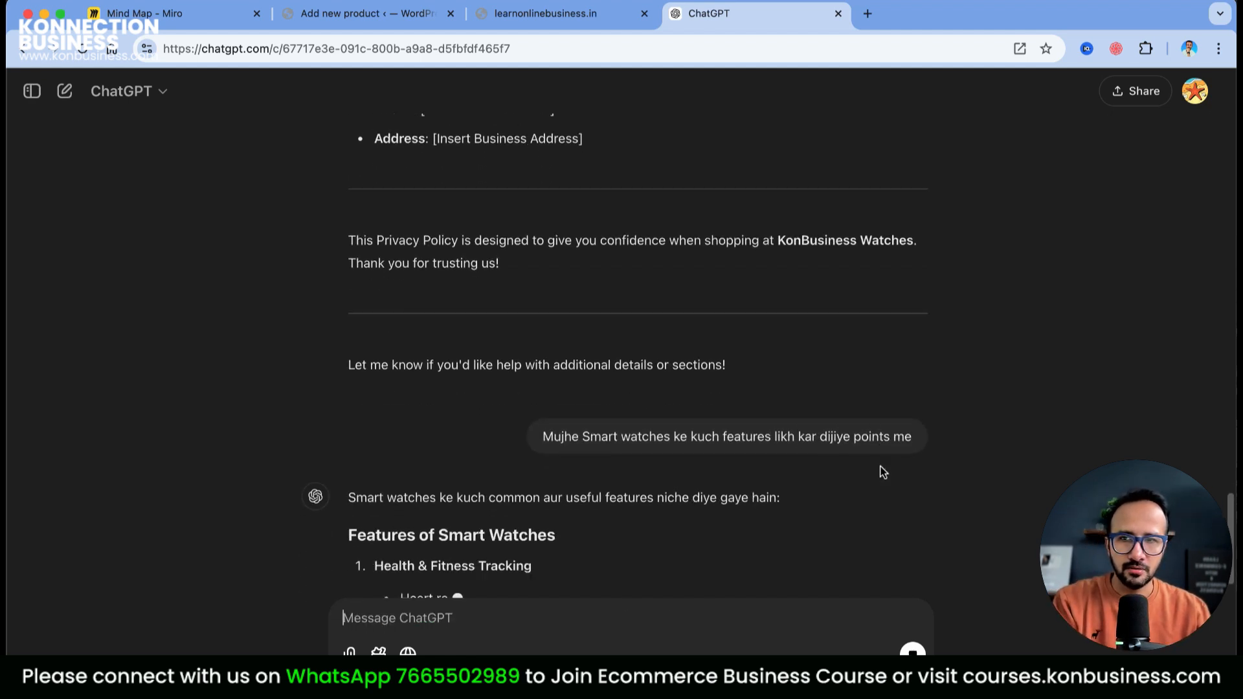
# Paste the five Health & Fitness feature bullets into the product short description
pyautogui.scroll(5, 592, 452)
pyautogui.scroll(-6, 592, 452)
pyautogui.scroll(1, 382, 253)
pyautogui.moveTo(386, 242); pyautogui.dragTo(713, 370)
pyautogui.press('super+c')
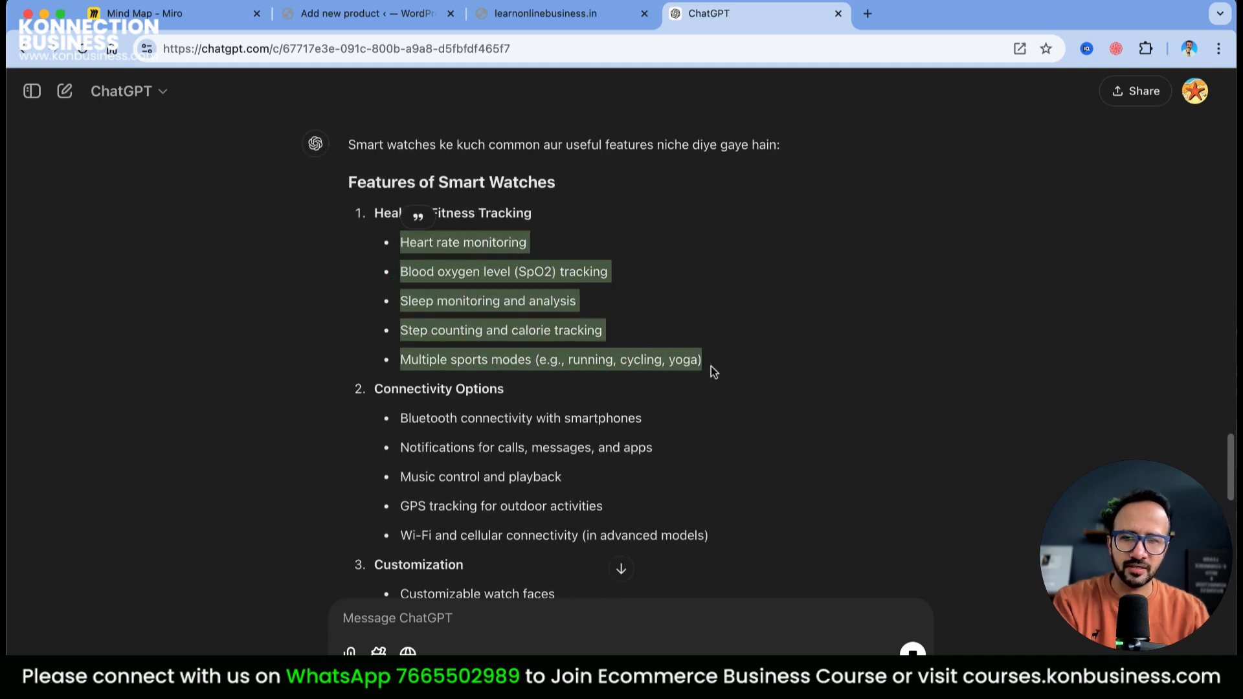
pyautogui.click(367, 13)
pyautogui.press('super+v')
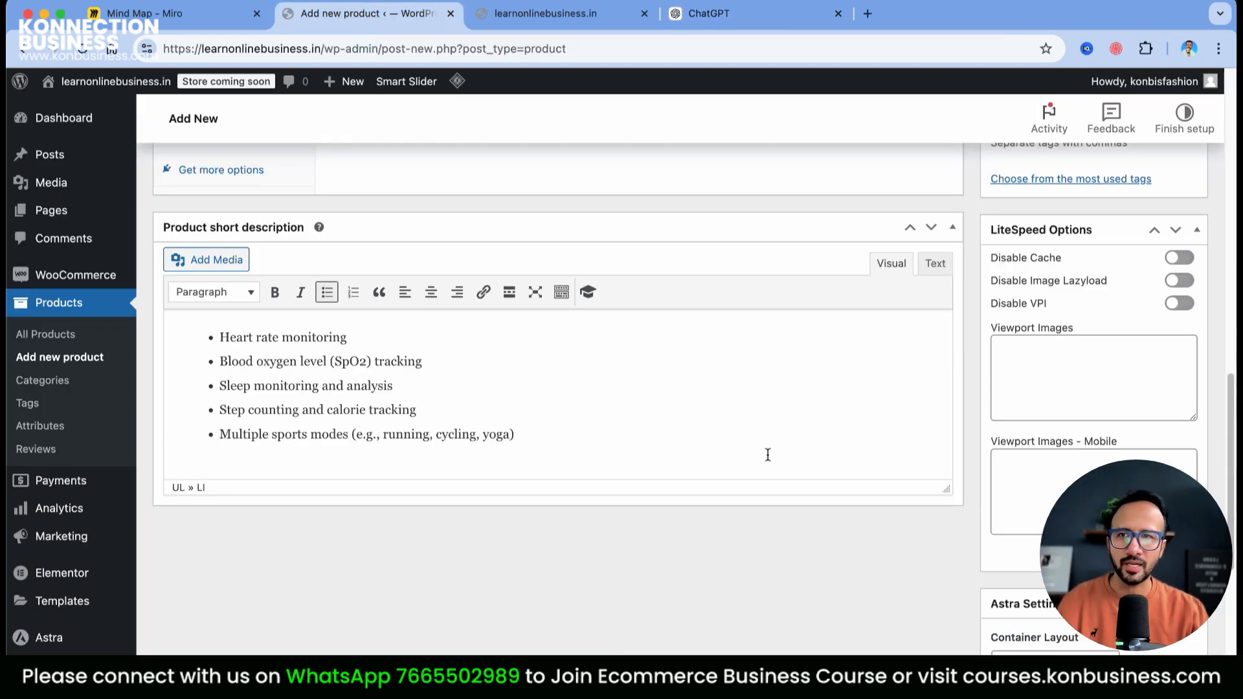
pyautogui.scroll(15, 768, 455)
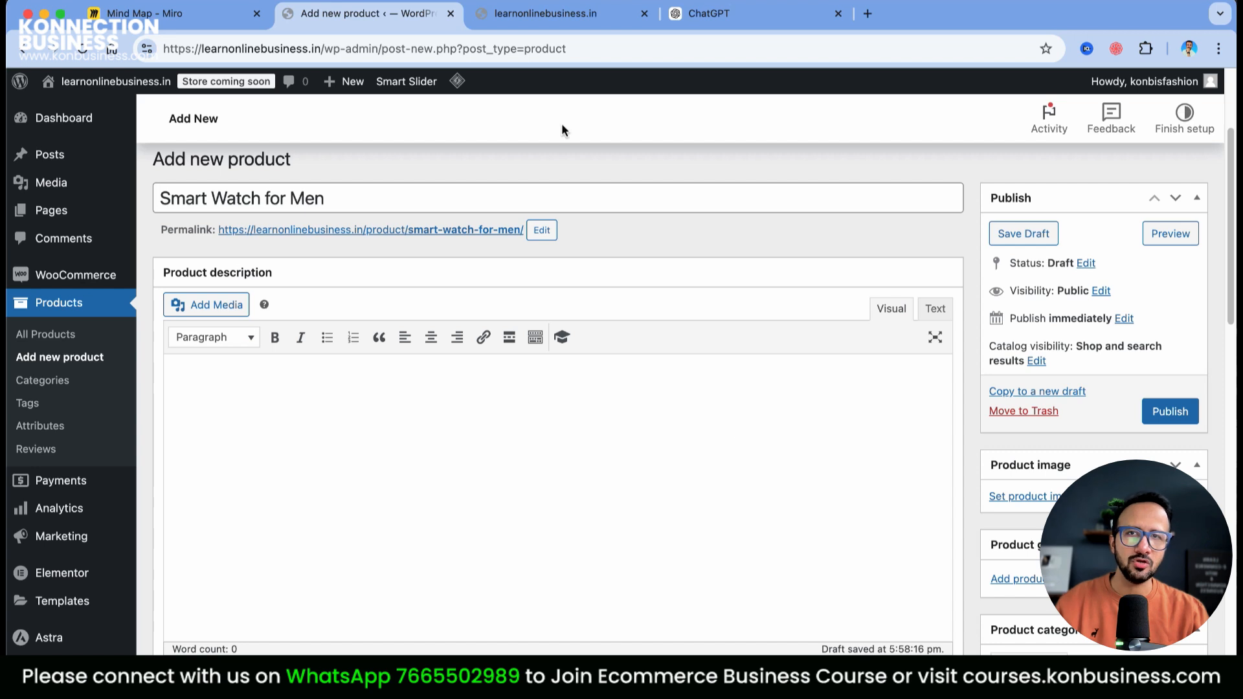
# Ask ChatGPT in Hindi for a three-line version of the smart watch description
pyautogui.click(692, 18)
pyautogui.click(445, 625)
pyautogui.write('mu')
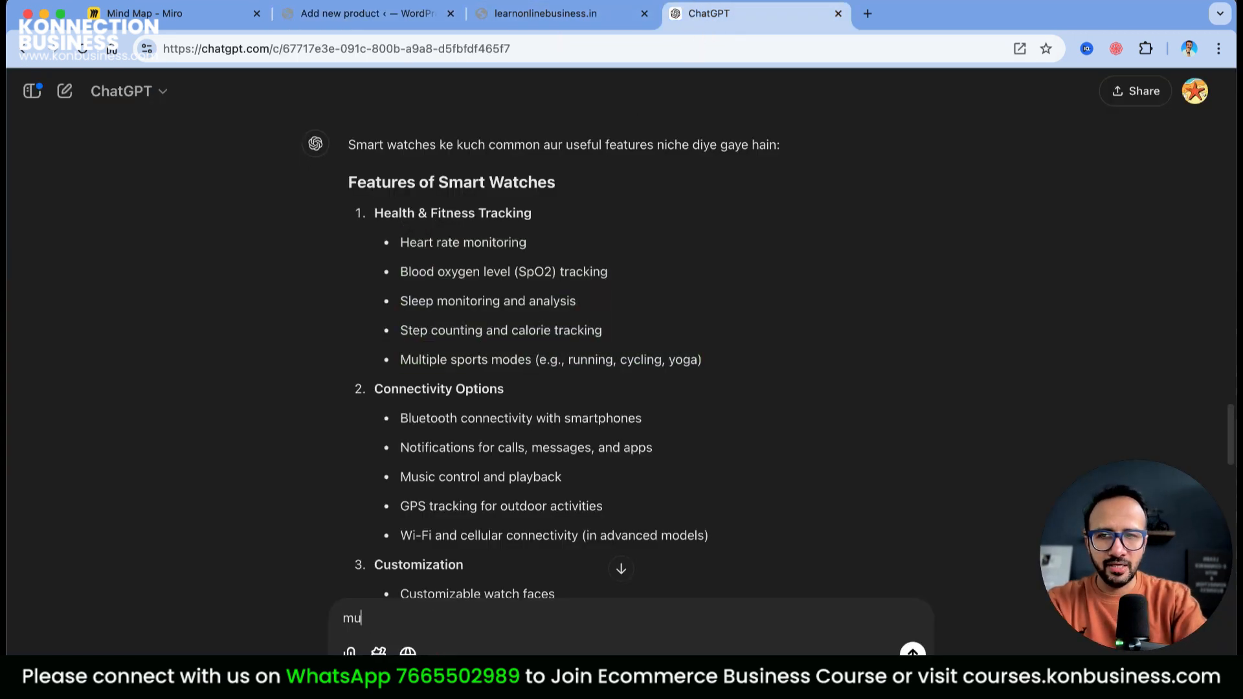
pyautogui.write('jhe iska 3 lines ka ek description likh')
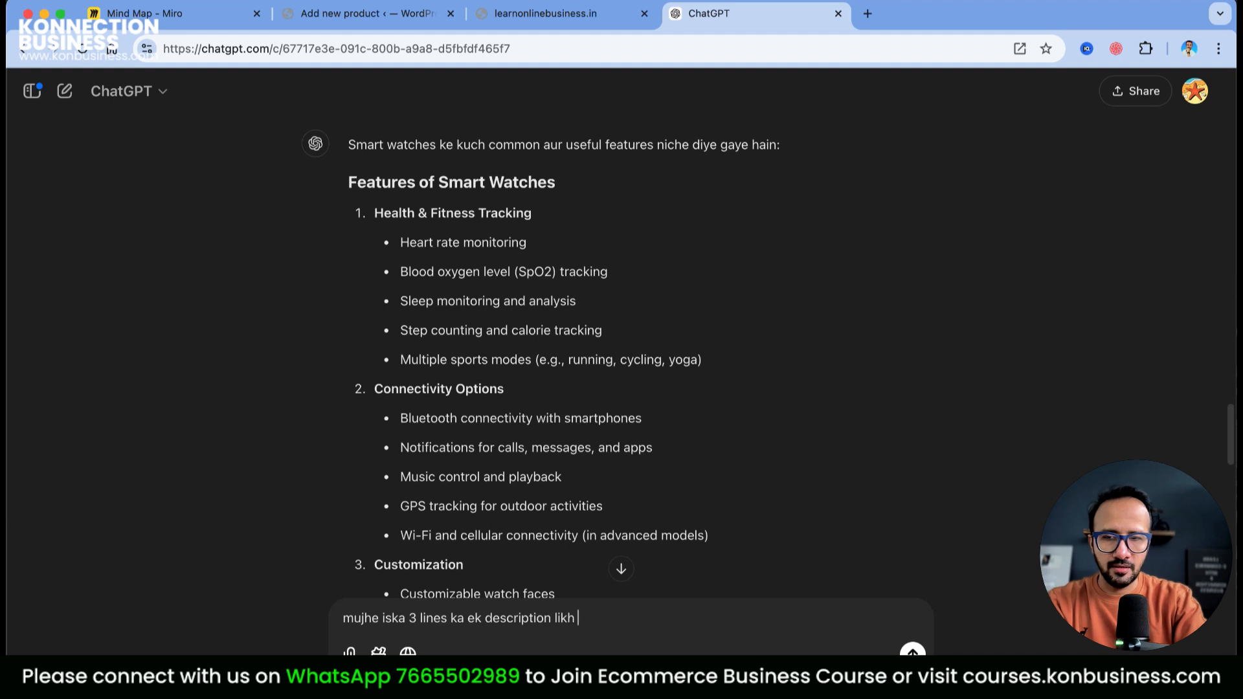
pyautogui.write('jiye')
pyautogui.press('Return')
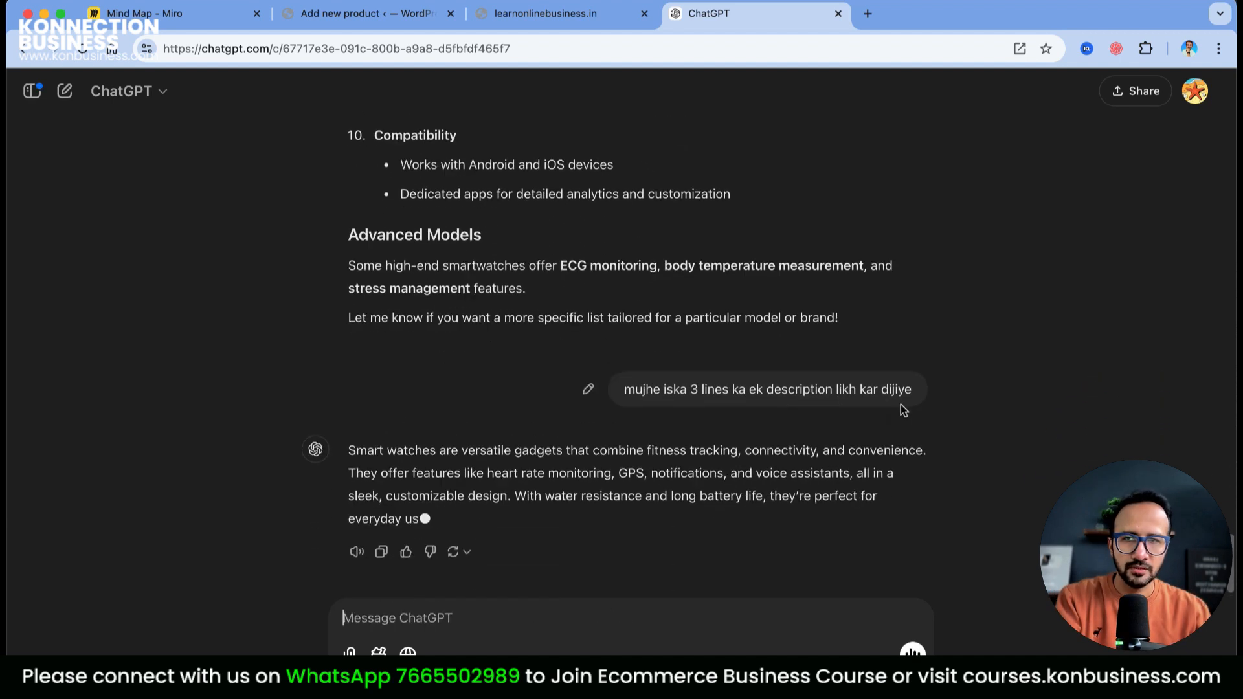
# Copy ChatGPT's three-line reply into the Smart Watch for Men product description
pyautogui.click(381, 529)
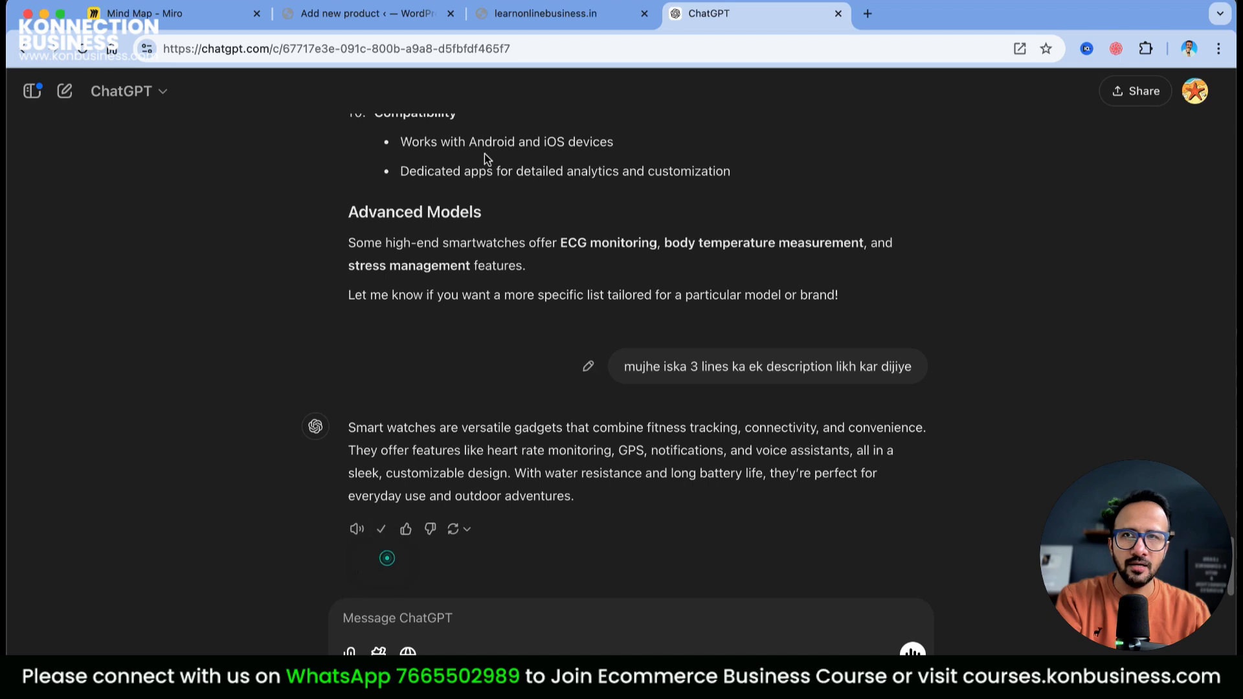
pyautogui.click(350, 12)
pyautogui.rightClick(255, 431)
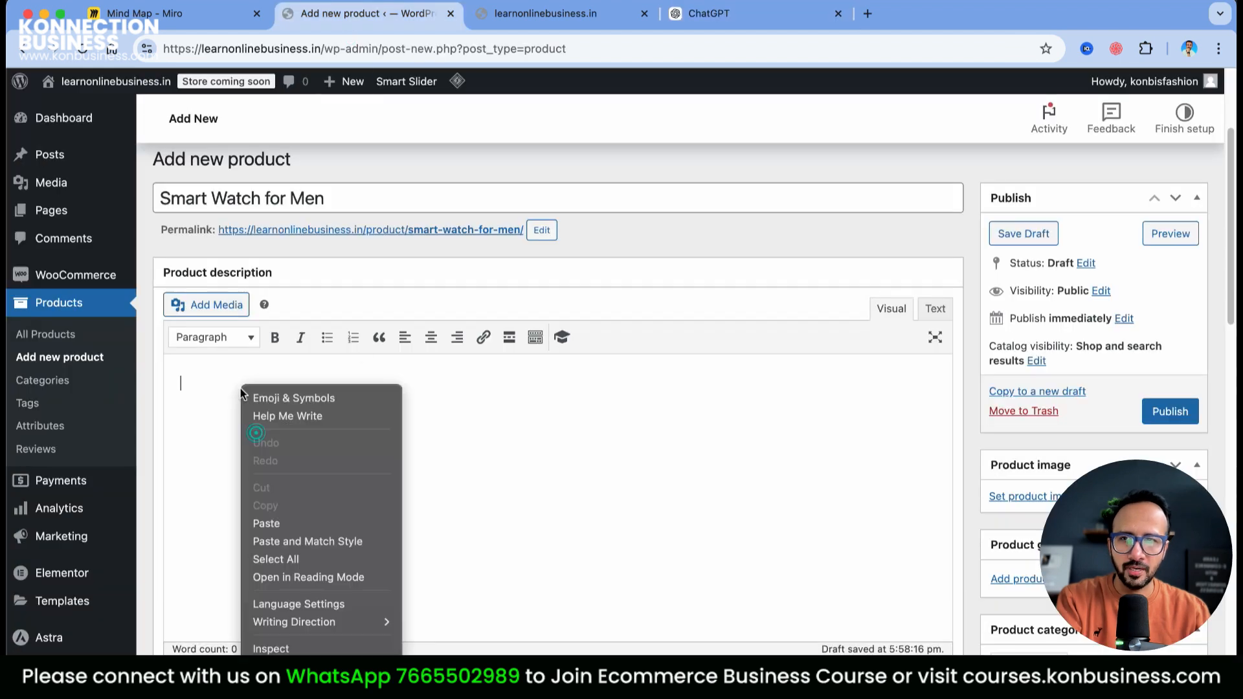
pyautogui.click(295, 526)
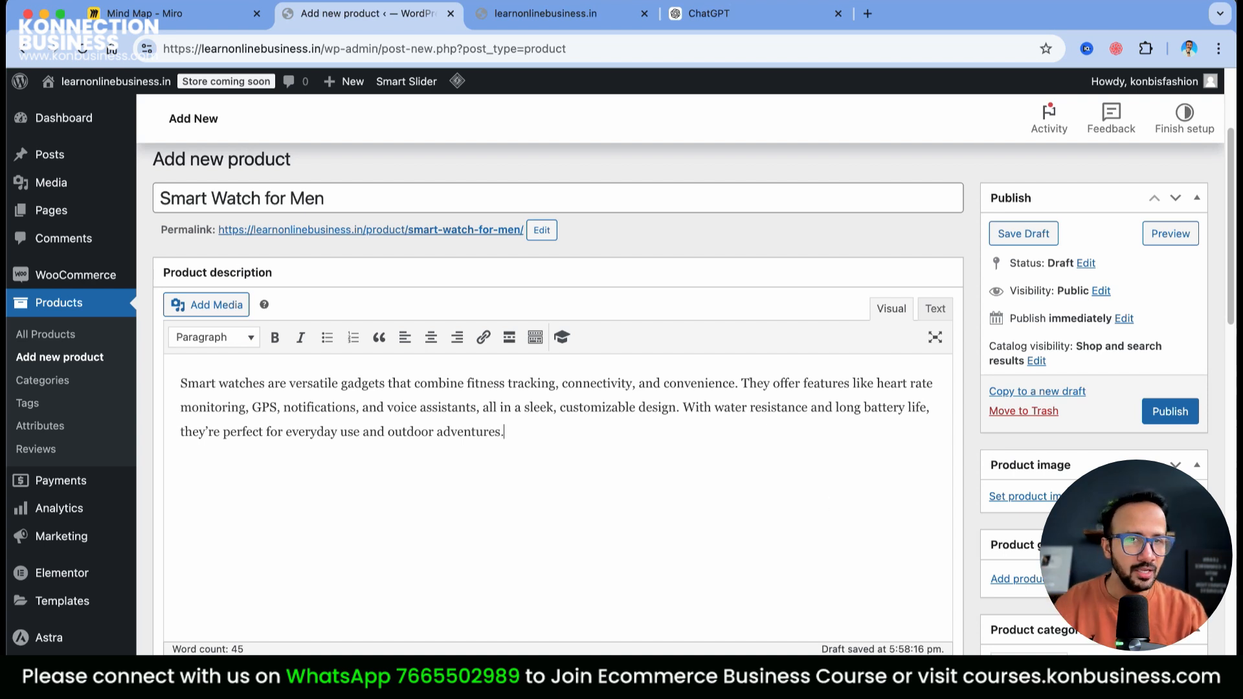
# Set the black square smartwatch photo (Male-watch-1) as the product image
pyautogui.click(1036, 498)
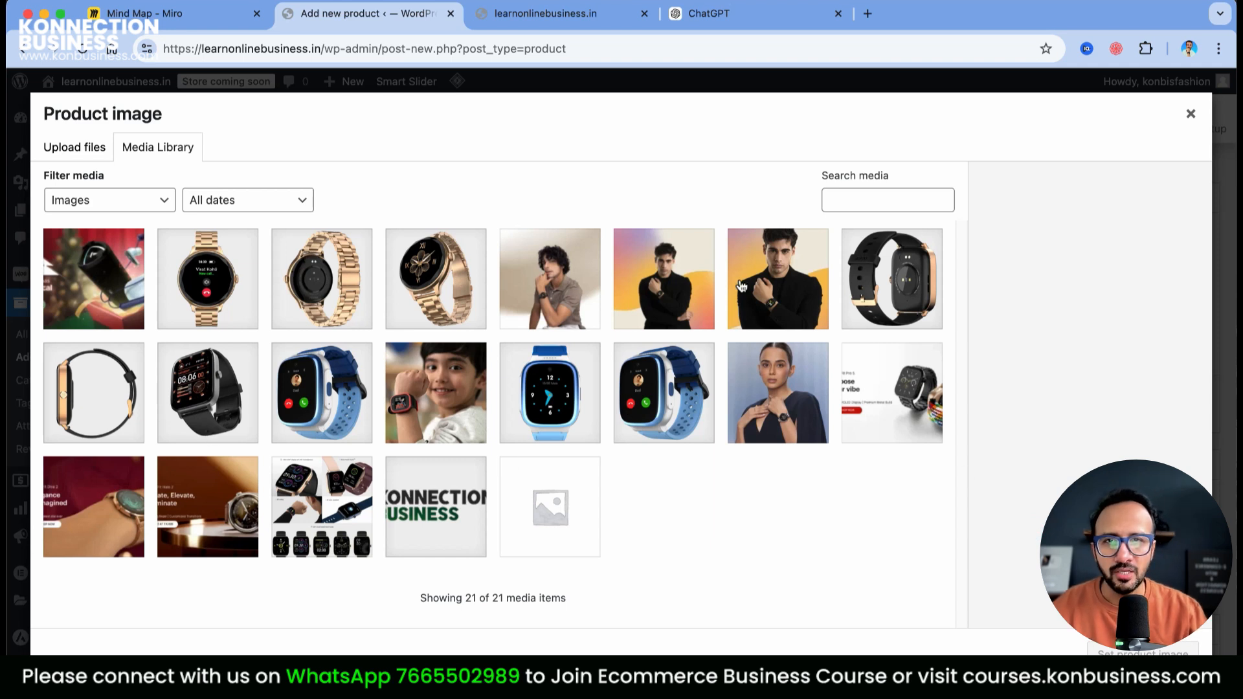
pyautogui.click(207, 394)
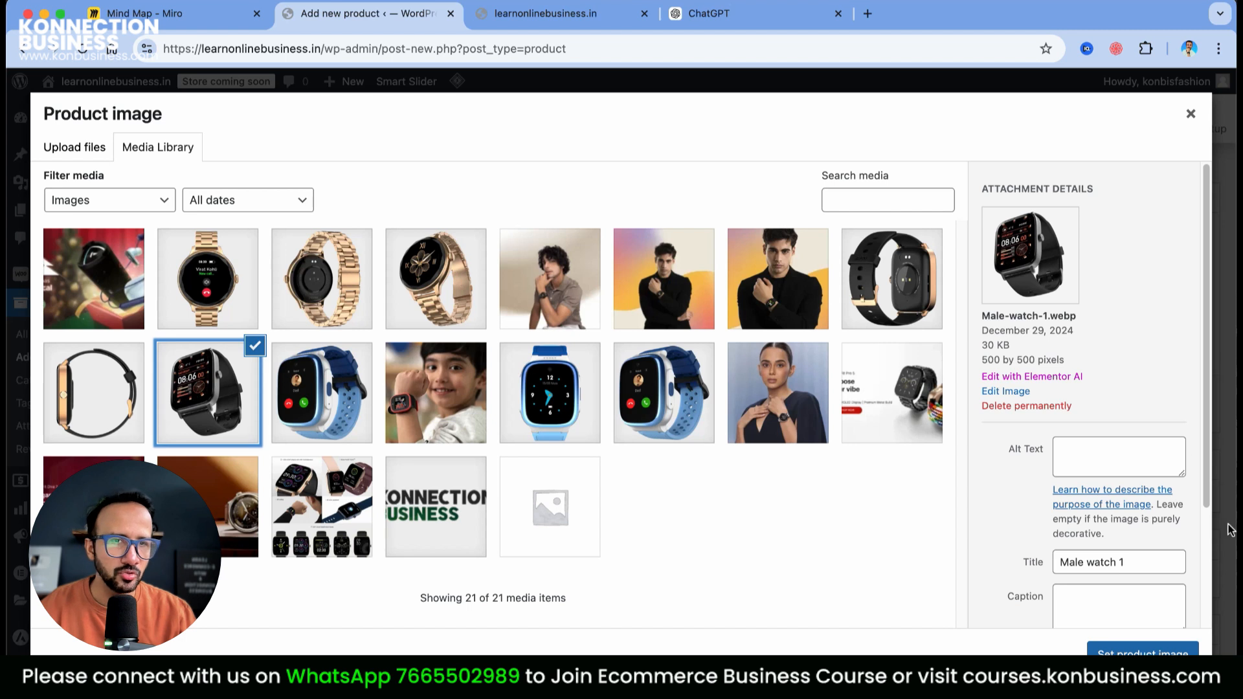
pyautogui.scroll(-3, 1152, 521)
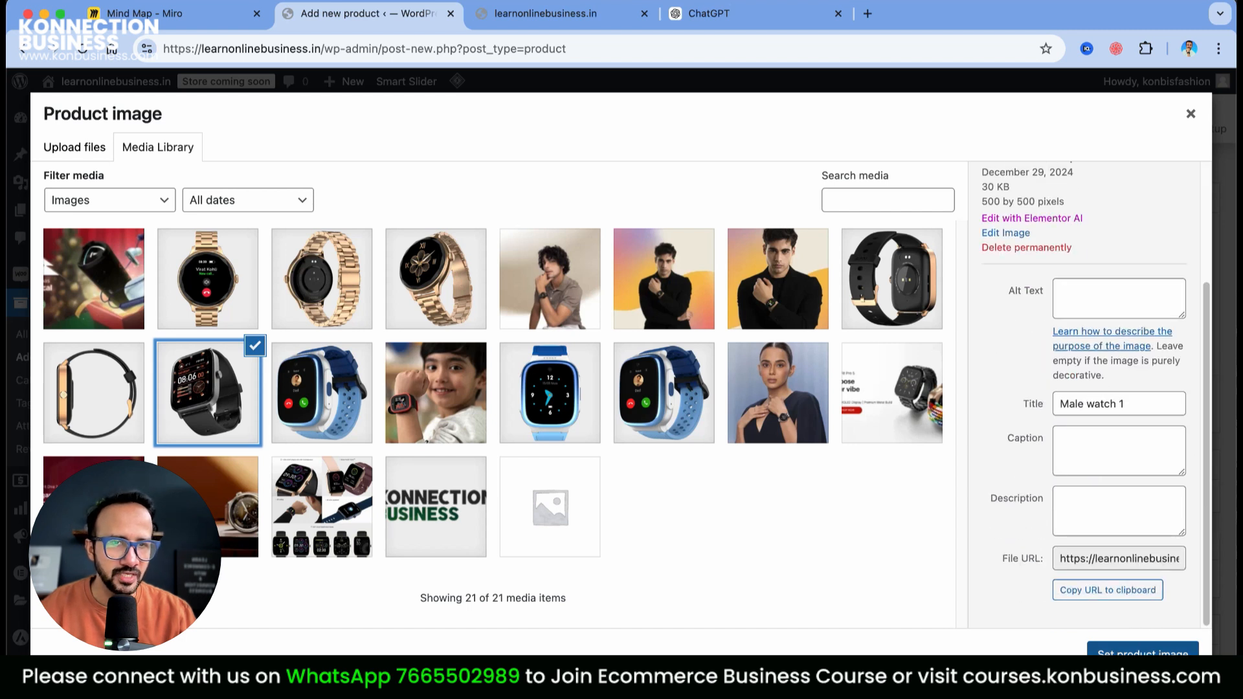
pyautogui.click(1143, 651)
# Add male-watch-2.webp and male-watch-3.webp, the rose-gold-trimmed watches, to the product gallery
pyautogui.scroll(-5, 1173, 532)
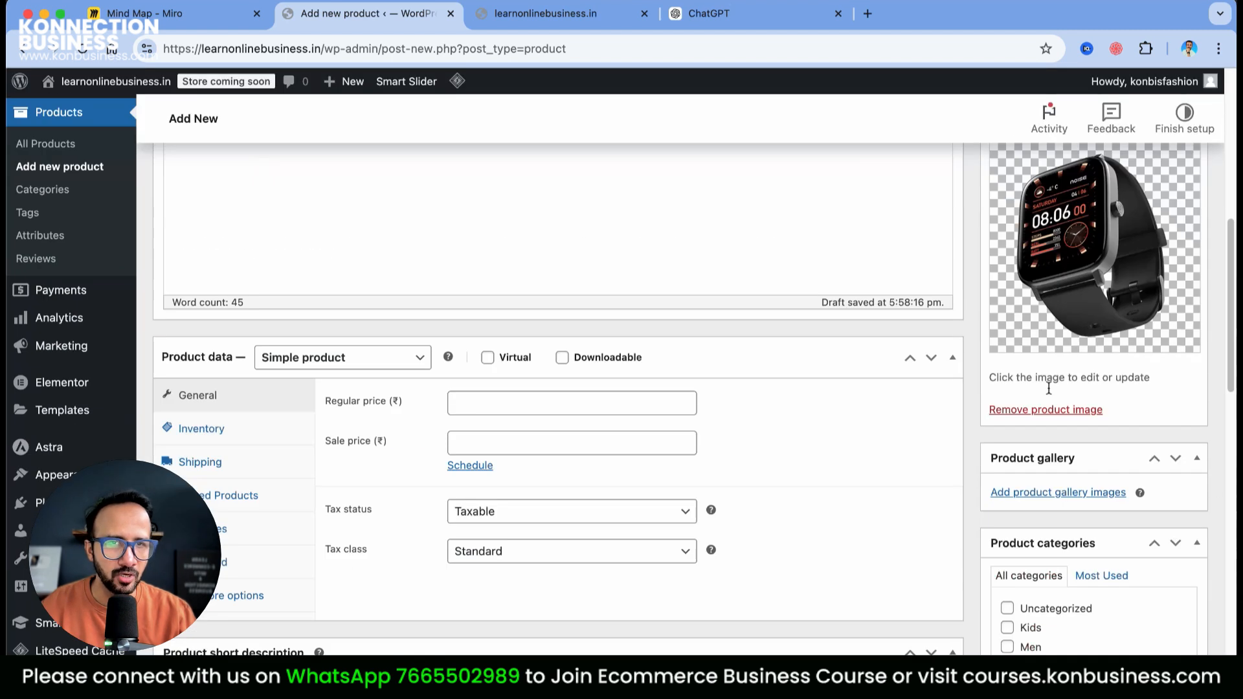
pyautogui.click(1066, 492)
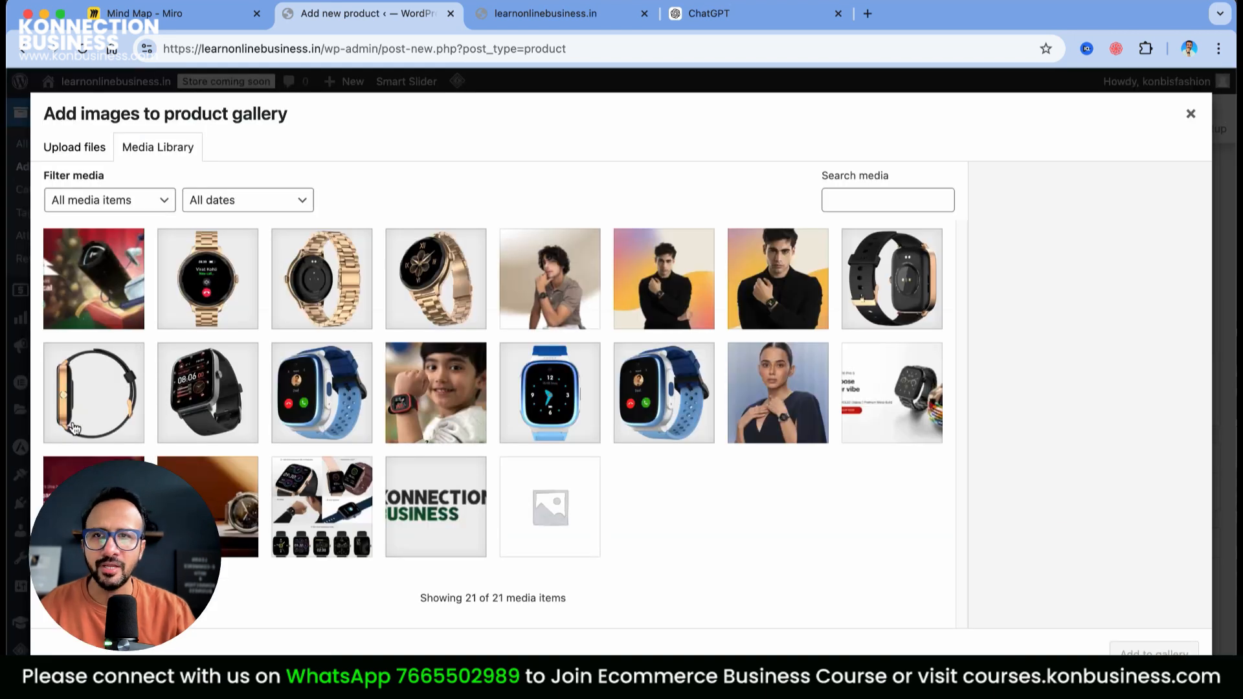
pyautogui.click(892, 272)
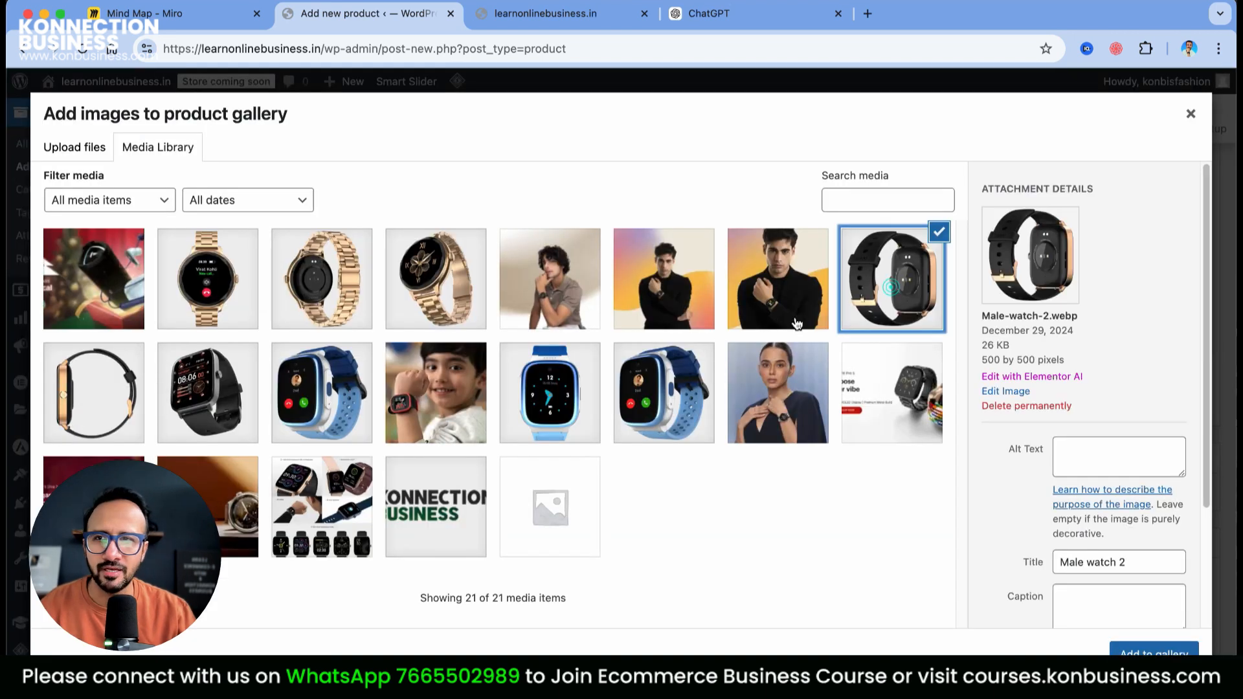
pyautogui.click(104, 415)
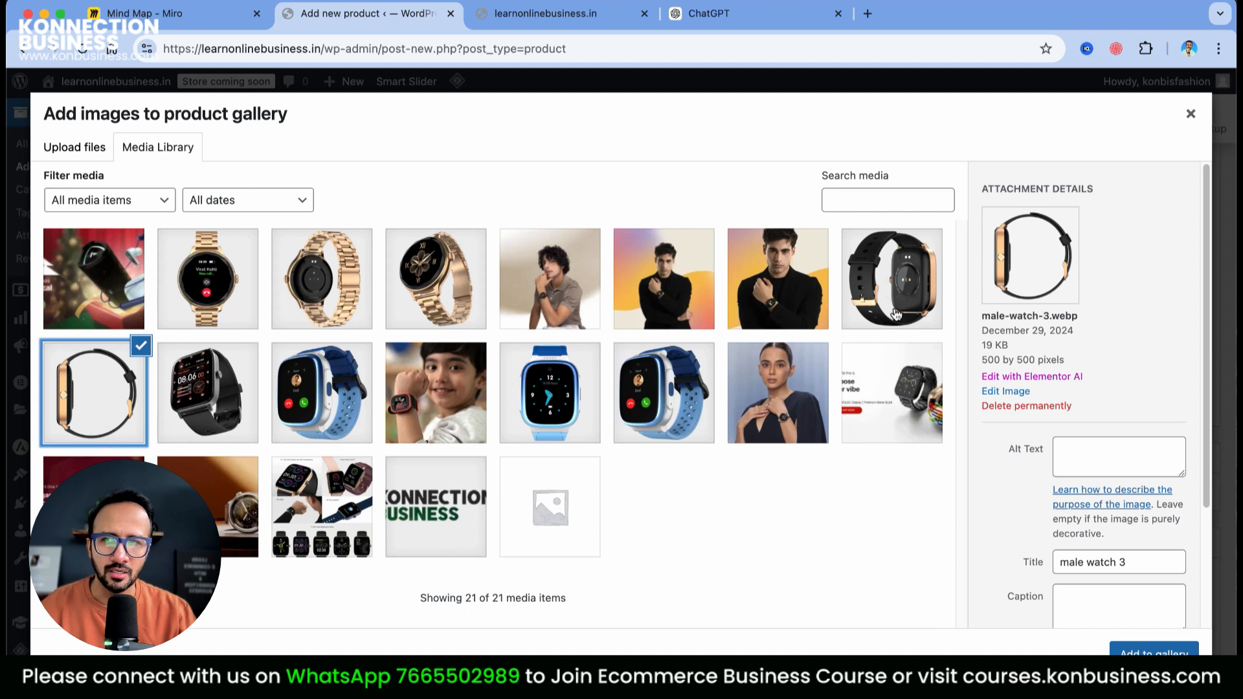
pyautogui.click(896, 312)
pyautogui.click(1154, 653)
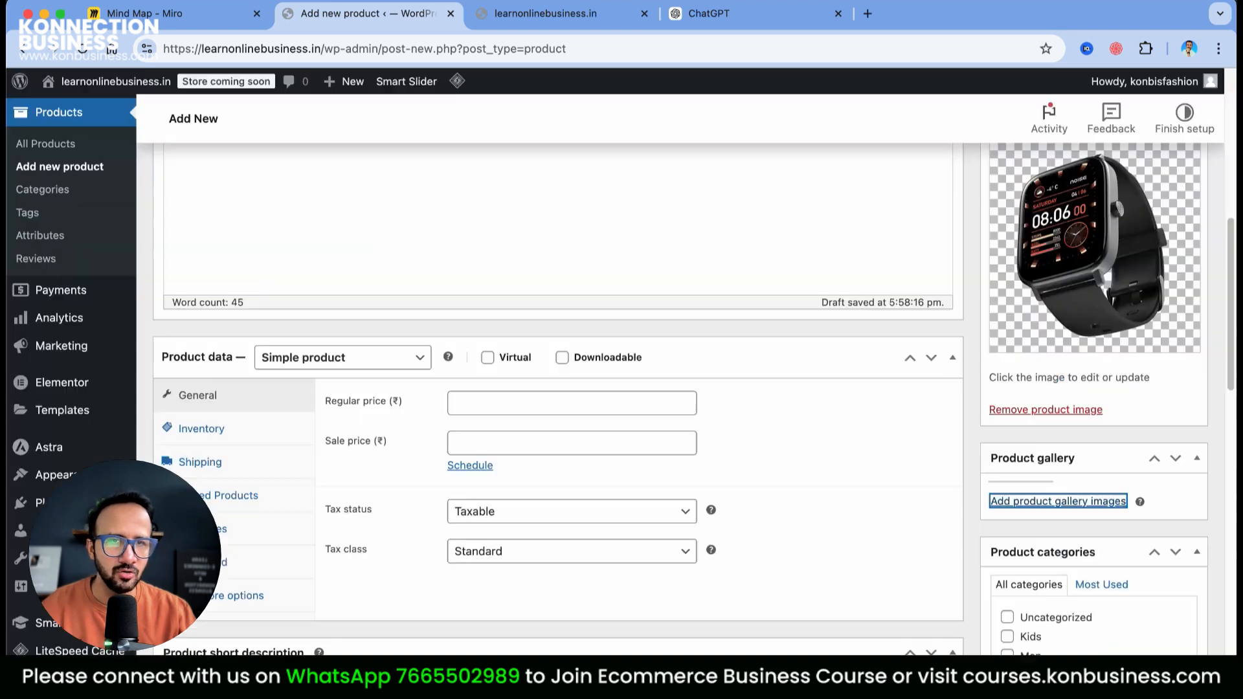
pyautogui.click(1093, 568)
pyautogui.click(144, 440)
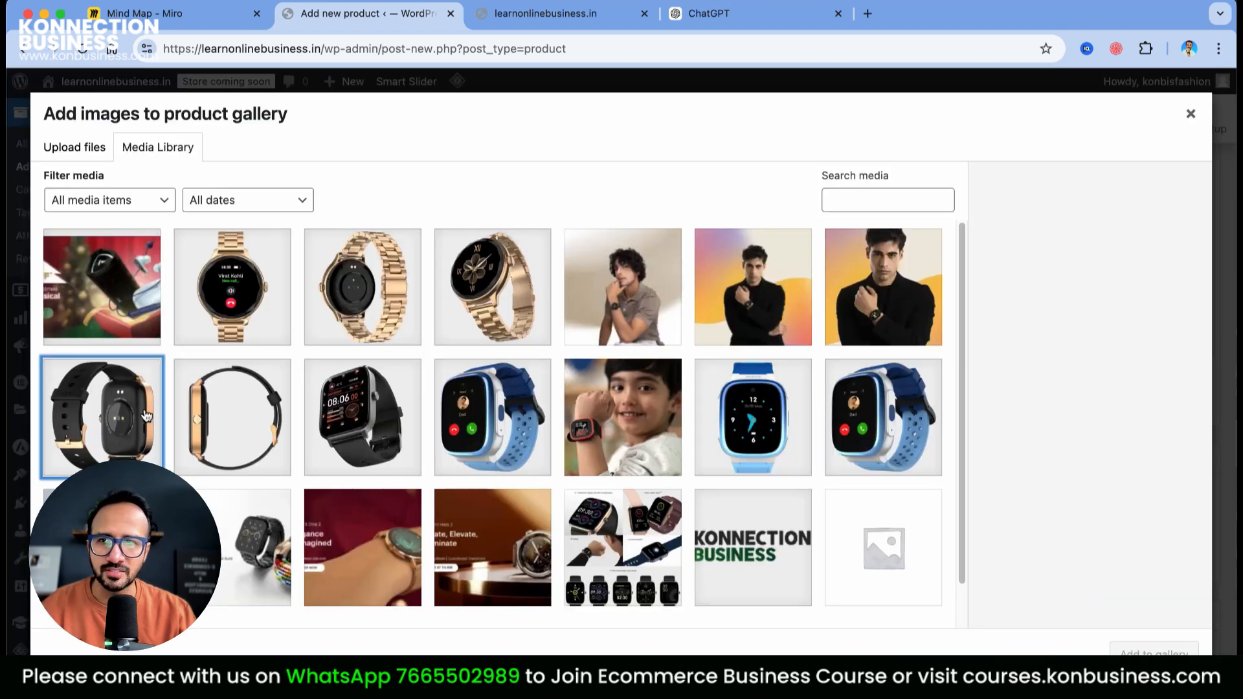
pyautogui.click(224, 415)
pyautogui.click(1155, 653)
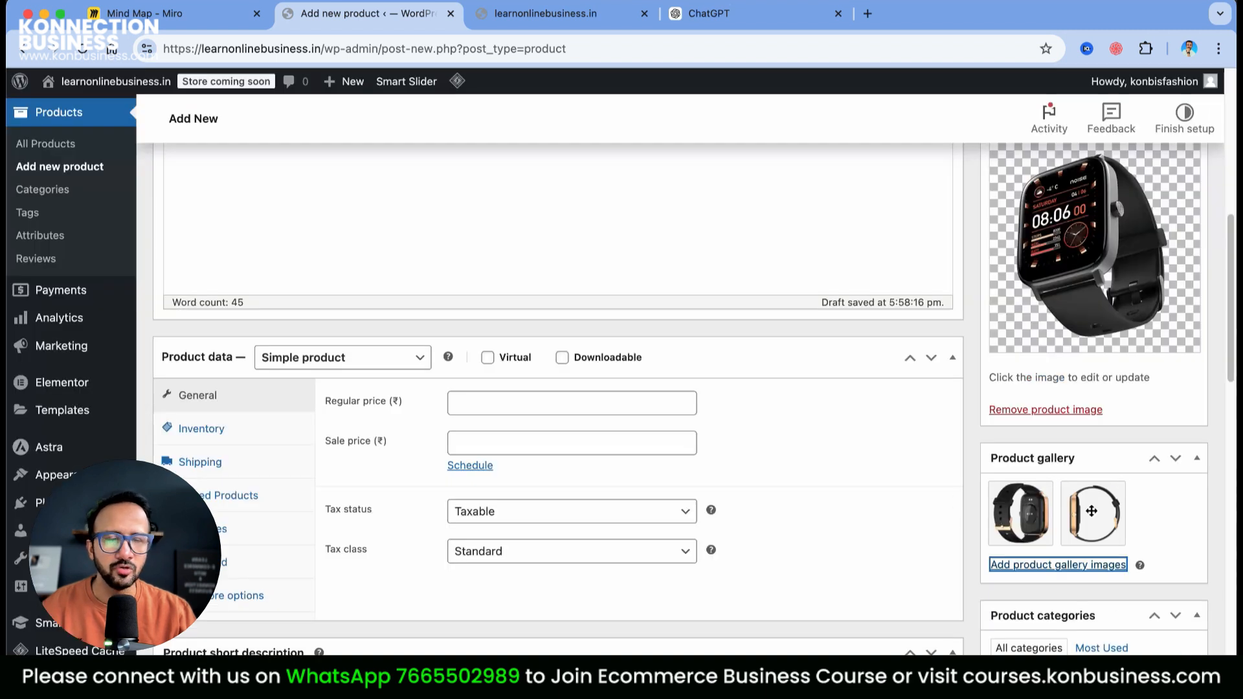
# Tick the Men product category
pyautogui.scroll(-3, 1206, 536)
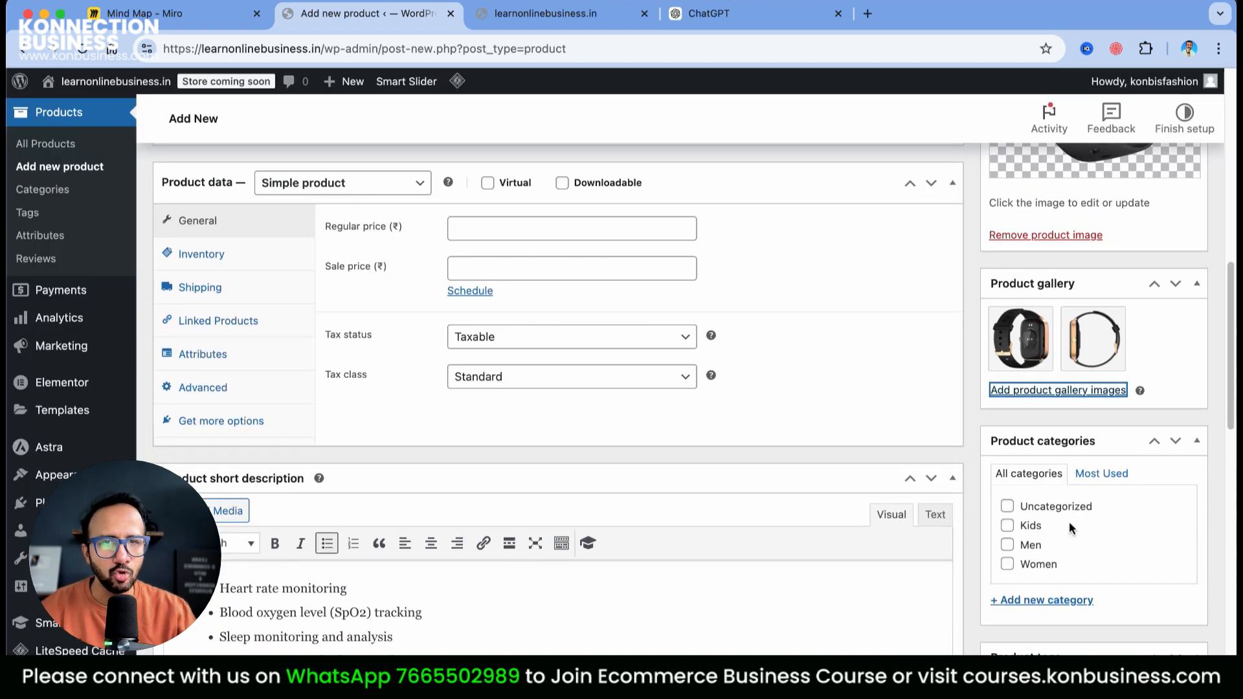
pyautogui.click(1008, 545)
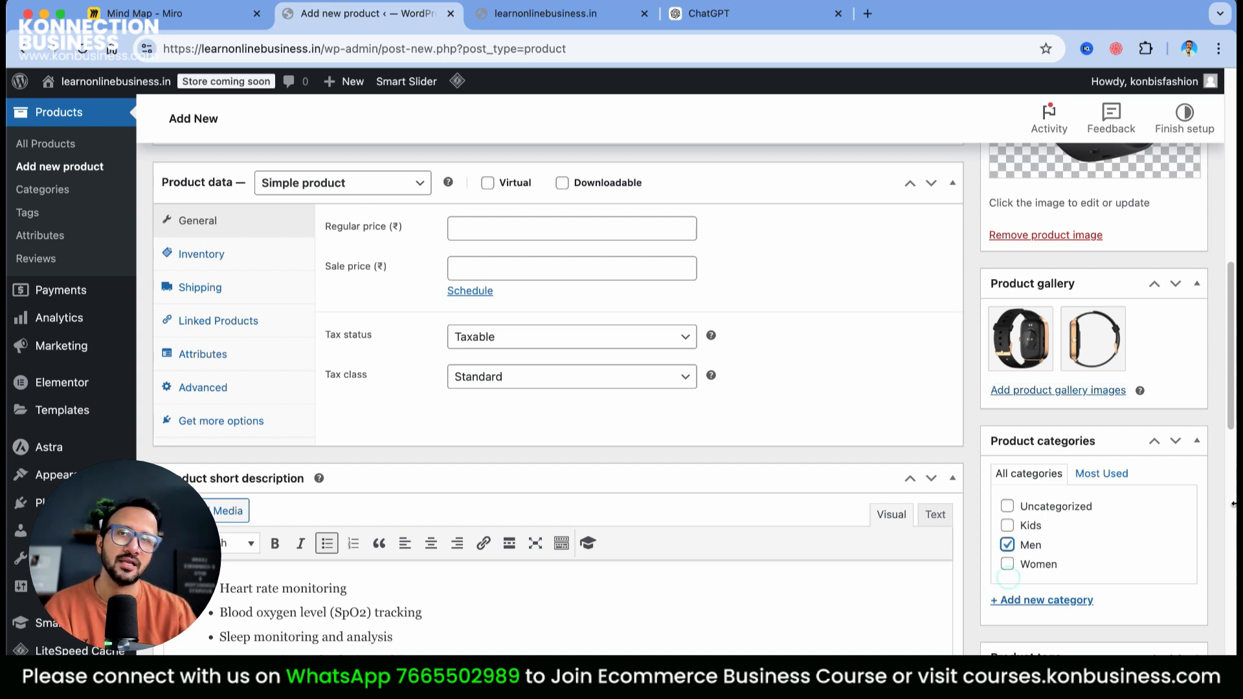
pyautogui.scroll(-10, 1148, 487)
pyautogui.scroll(3, 1133, 467)
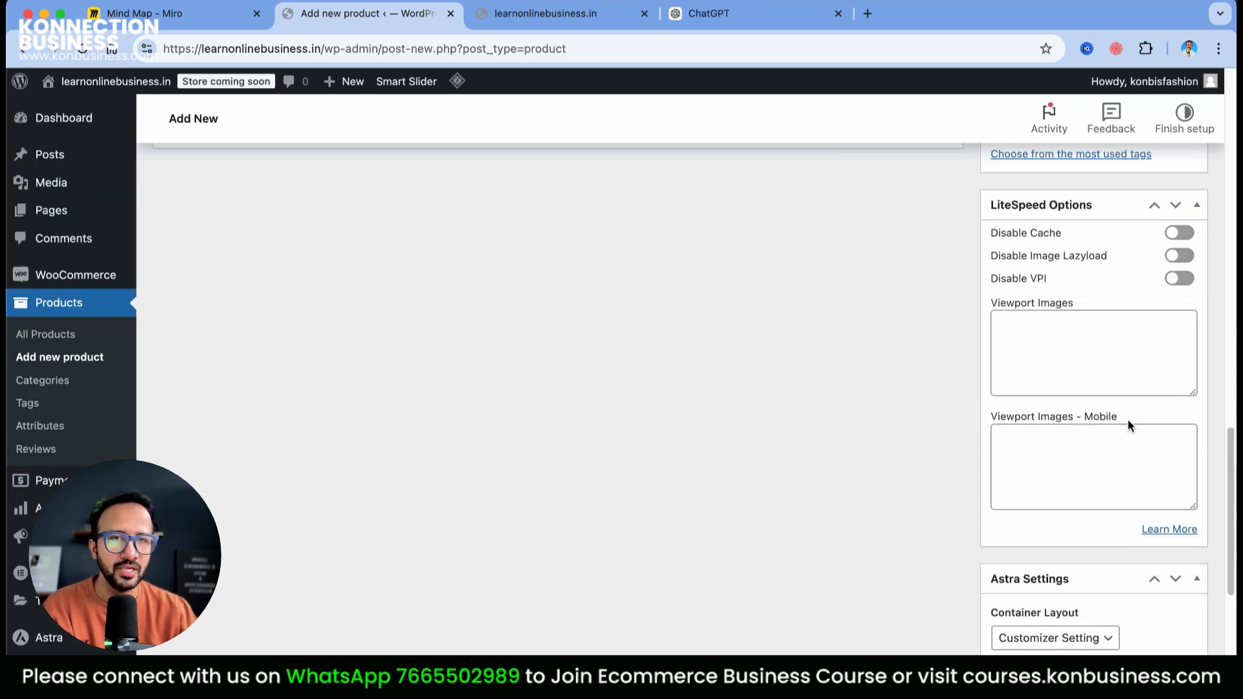
pyautogui.scroll(1, 1128, 419)
pyautogui.scroll(5, 1094, 357)
pyautogui.scroll(1, 1098, 406)
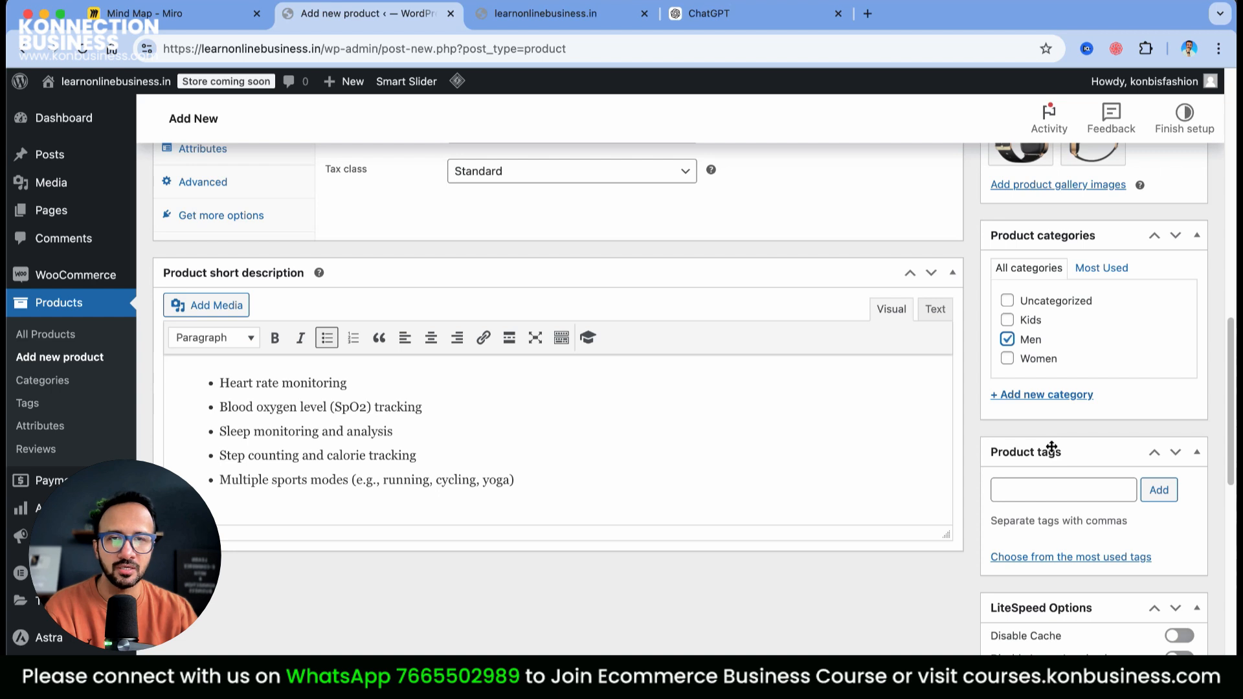
# Add product tags Smart Watches, Men watches, Watches and watches for men
pyautogui.click(1040, 483)
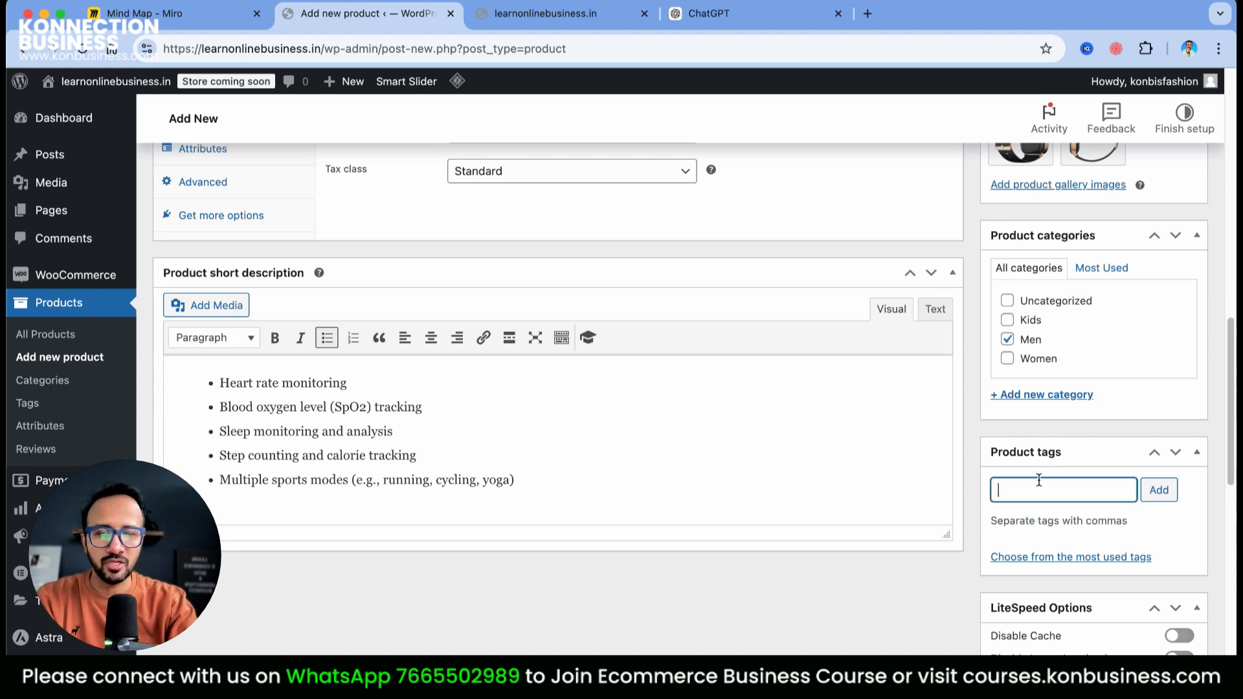
pyautogui.write('Smart Watche')
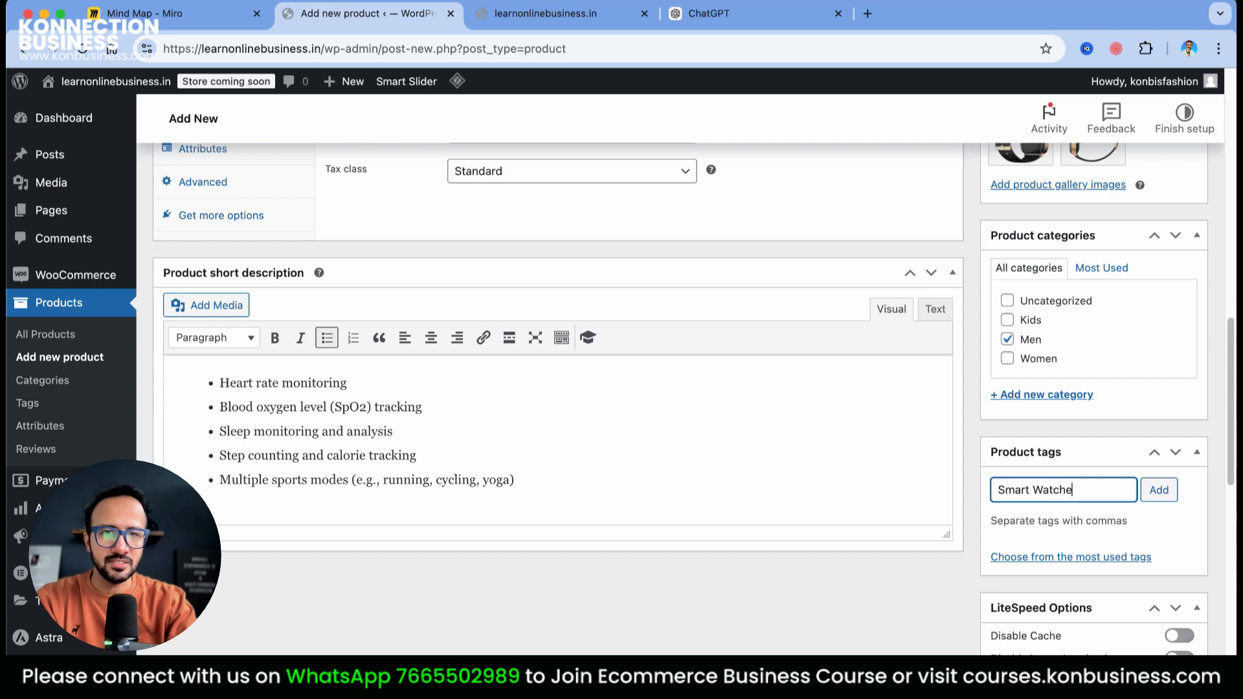
pyautogui.write('s')
pyautogui.press('Return')
pyautogui.write('Men watches')
pyautogui.press('Return')
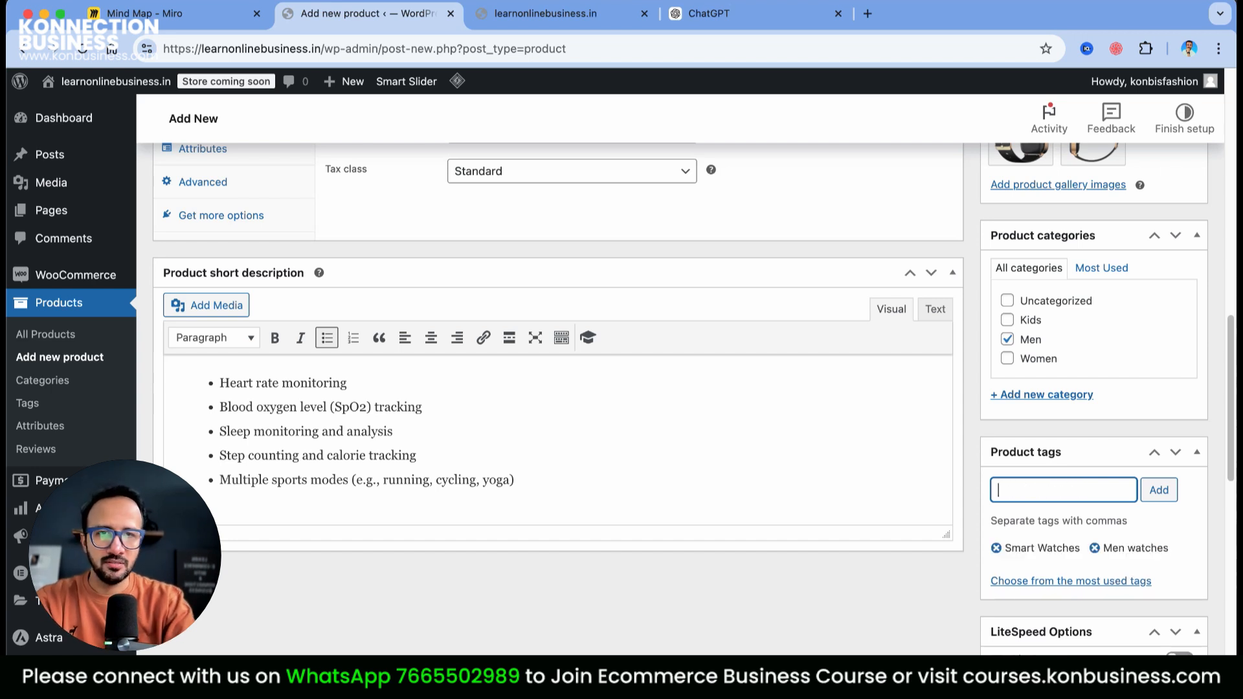
pyautogui.write('Watches')
pyautogui.press('Return')
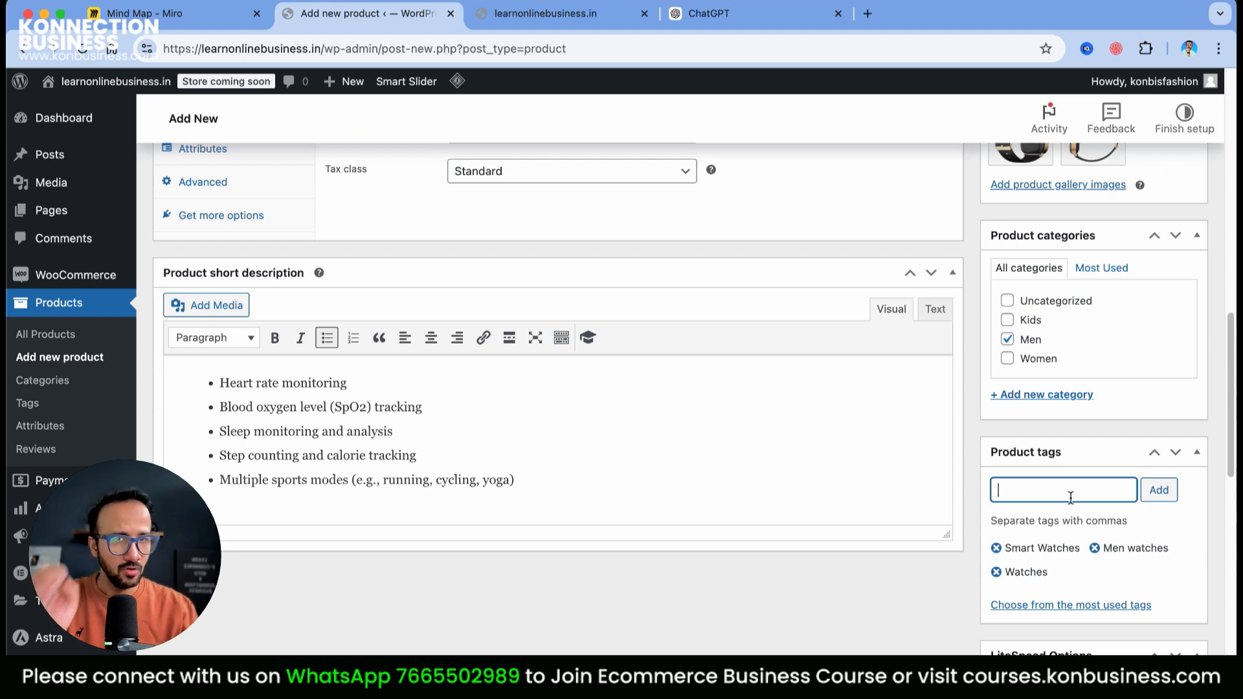
pyautogui.write('watches for men')
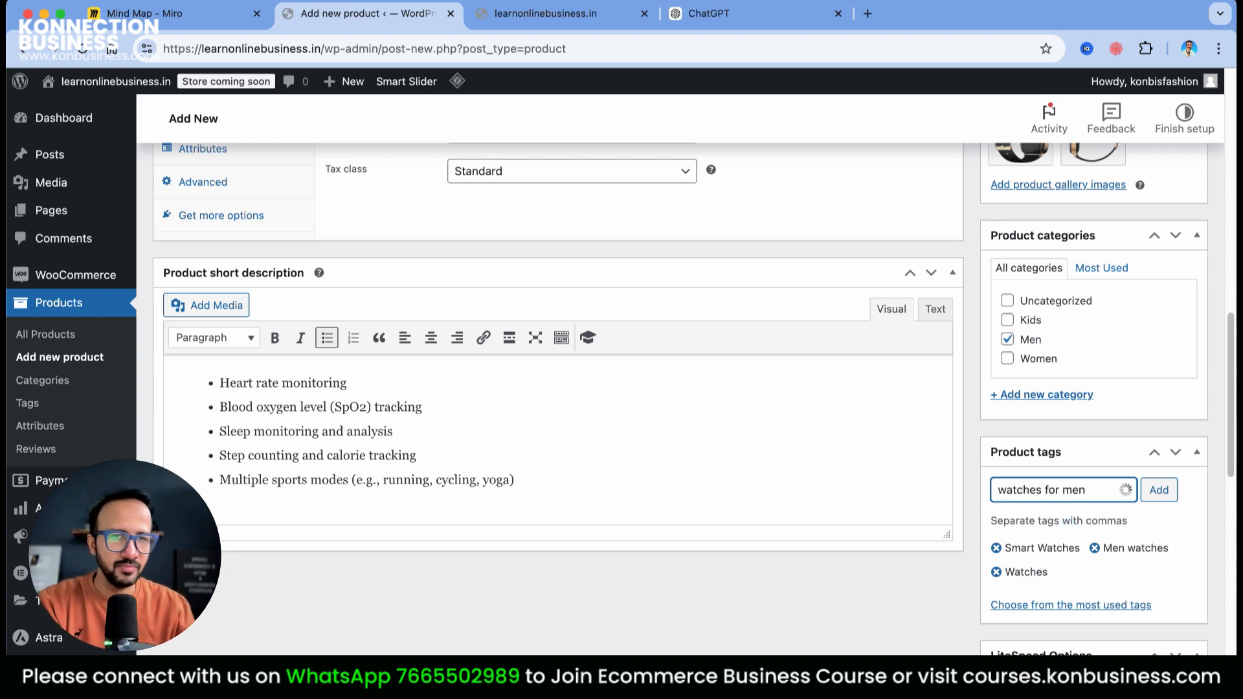
pyautogui.click(1158, 490)
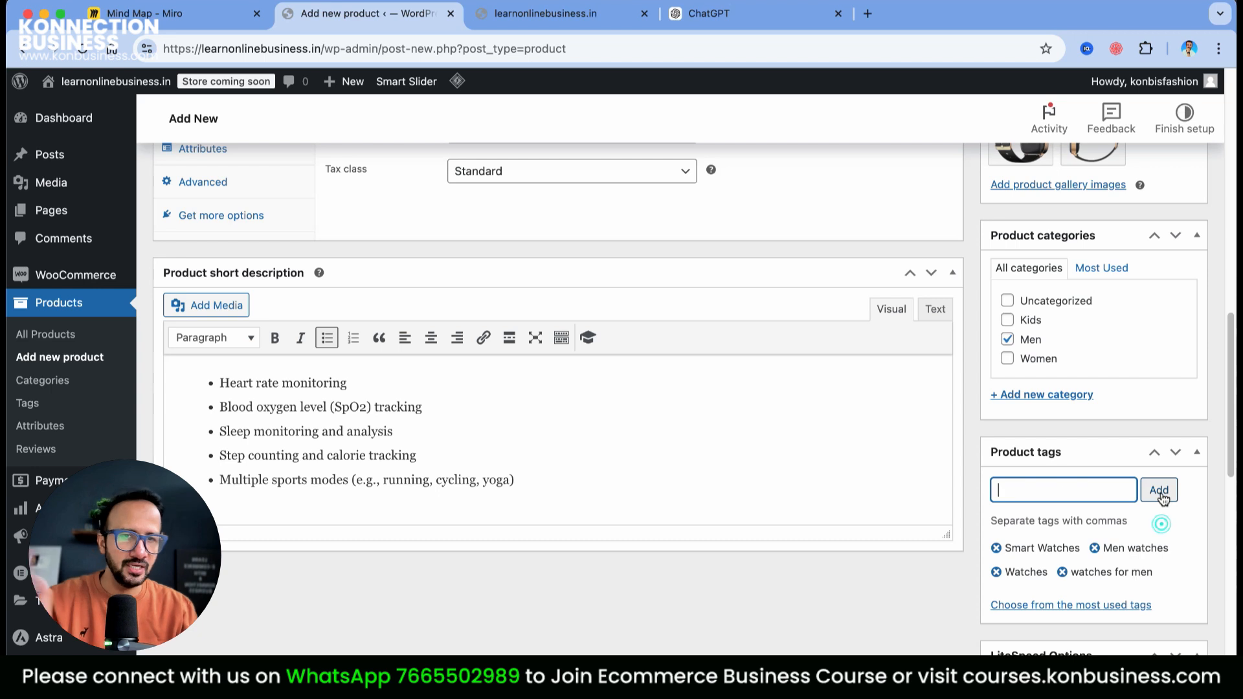
# Set the regular price to 1999
pyautogui.scroll(-1, 1104, 562)
pyautogui.scroll(15, 1105, 562)
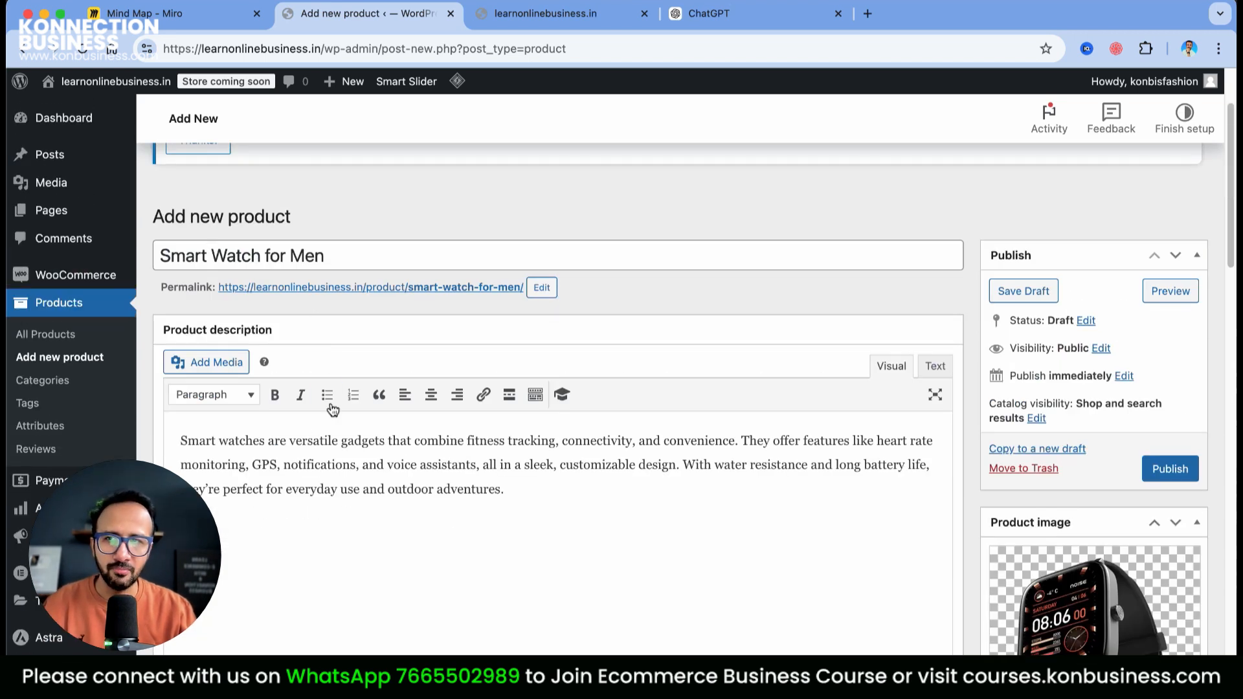
pyautogui.scroll(-5, 607, 511)
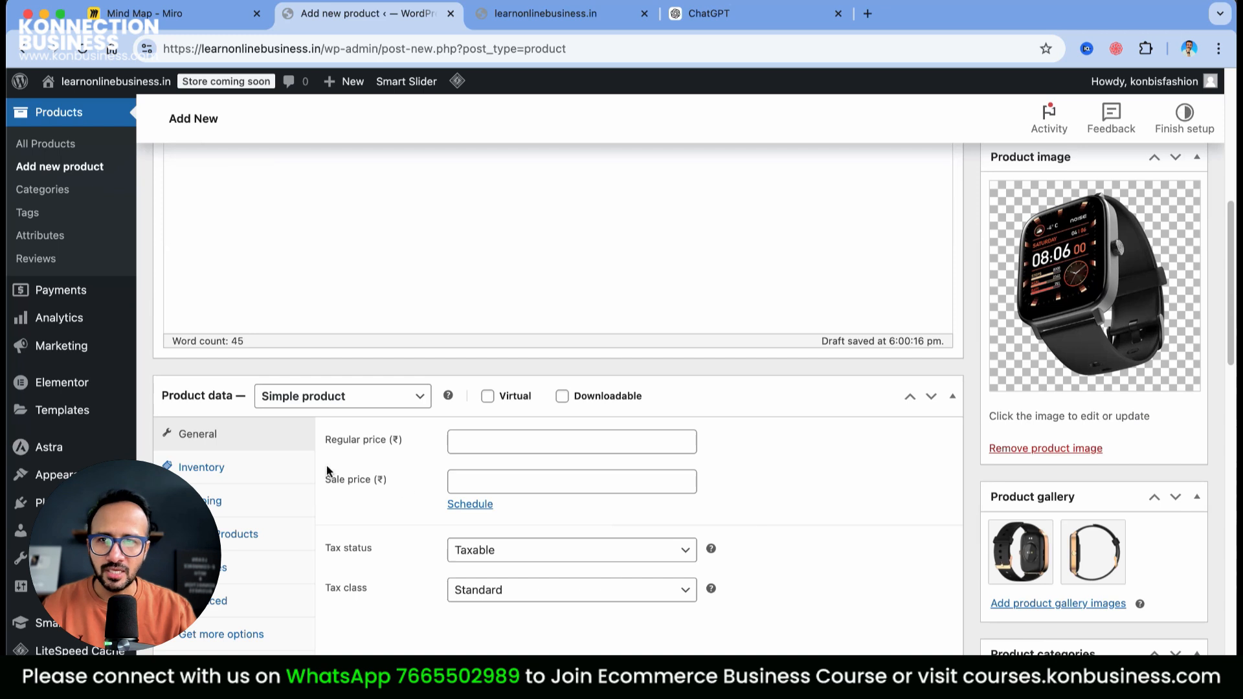
pyautogui.click(550, 445)
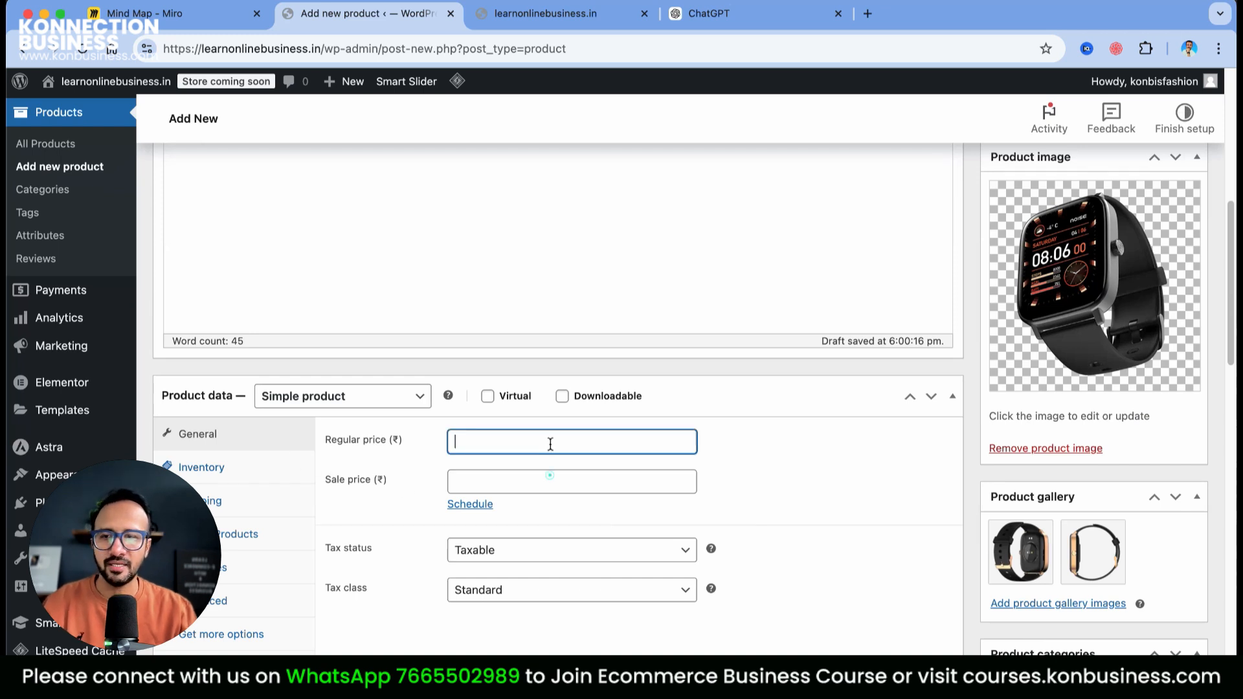
pyautogui.write('1999')
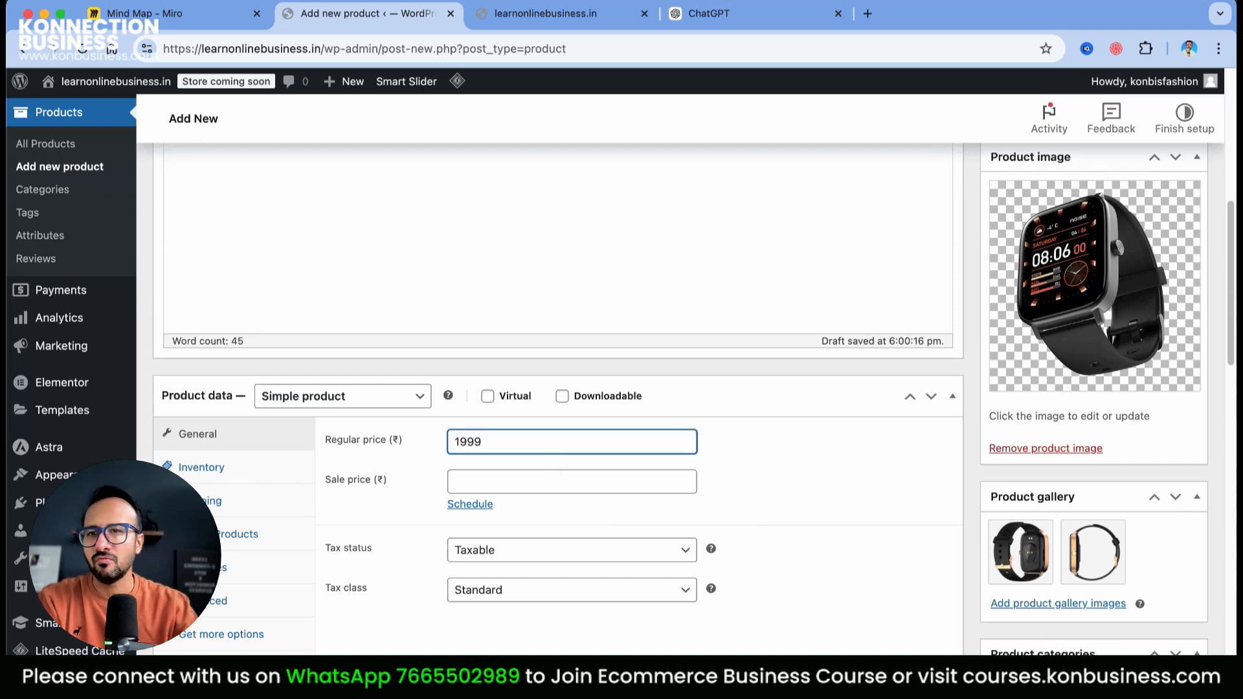
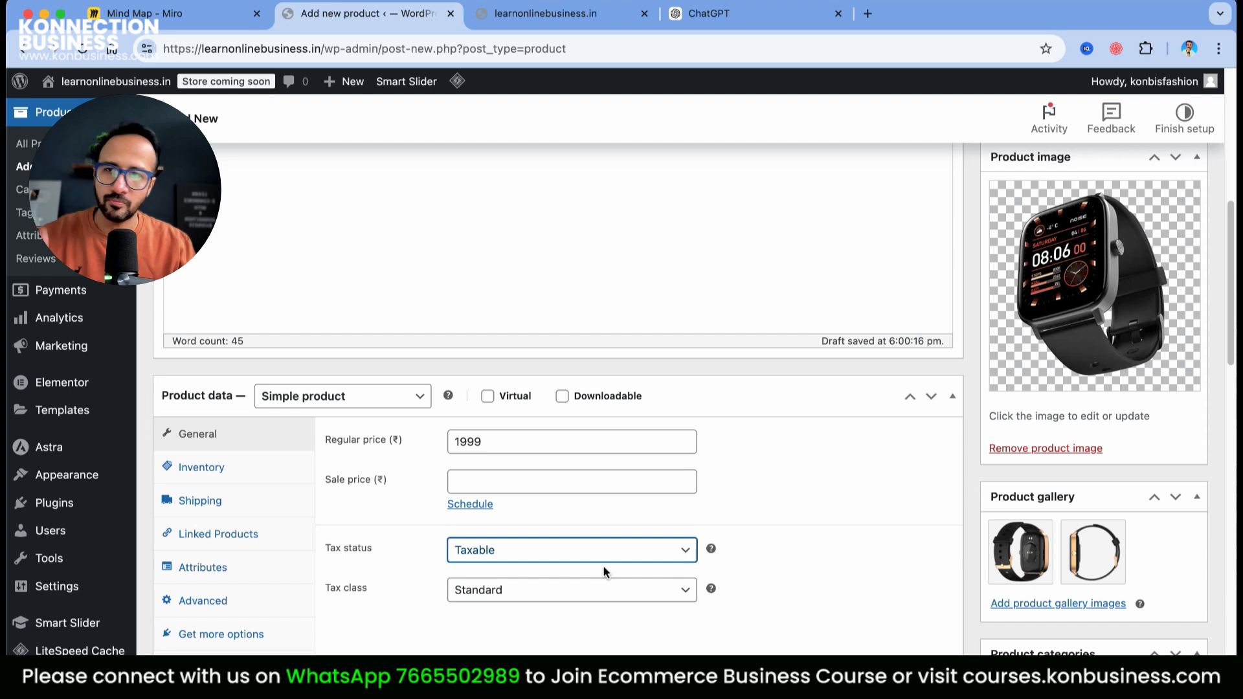
# Enter SKU KB-SW-MEN in the product's Inventory settings, leaving stock status In stock
pyautogui.click(194, 467)
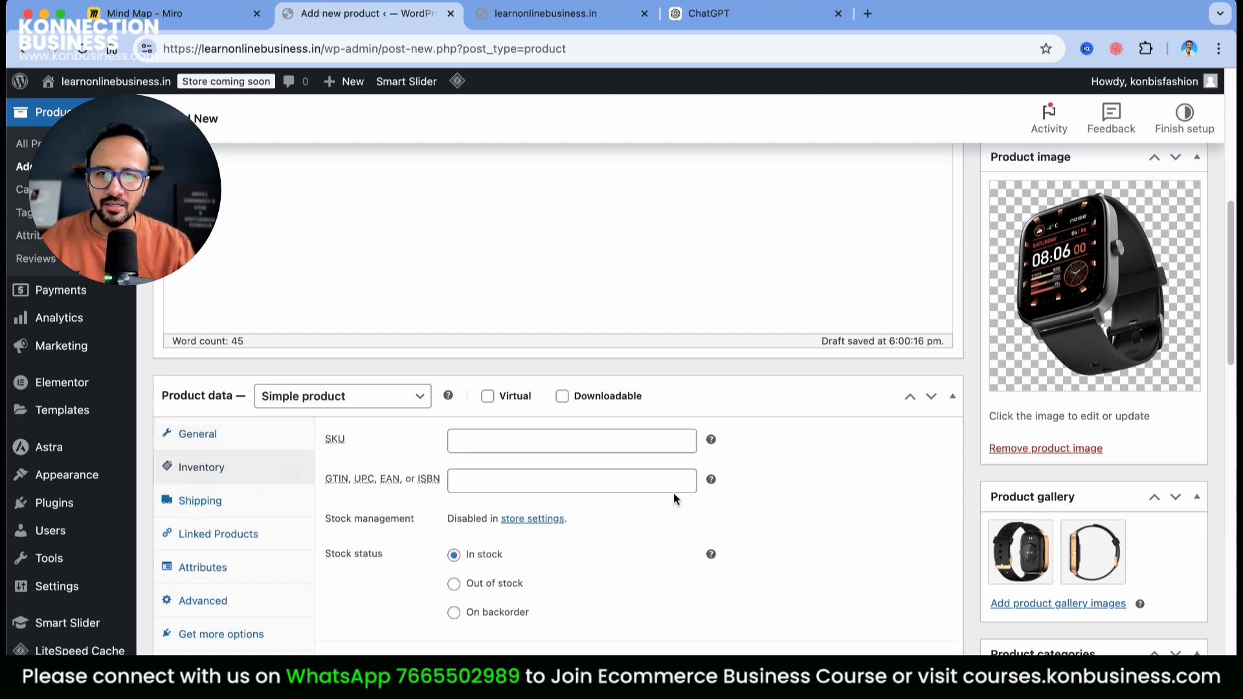
pyautogui.click(493, 449)
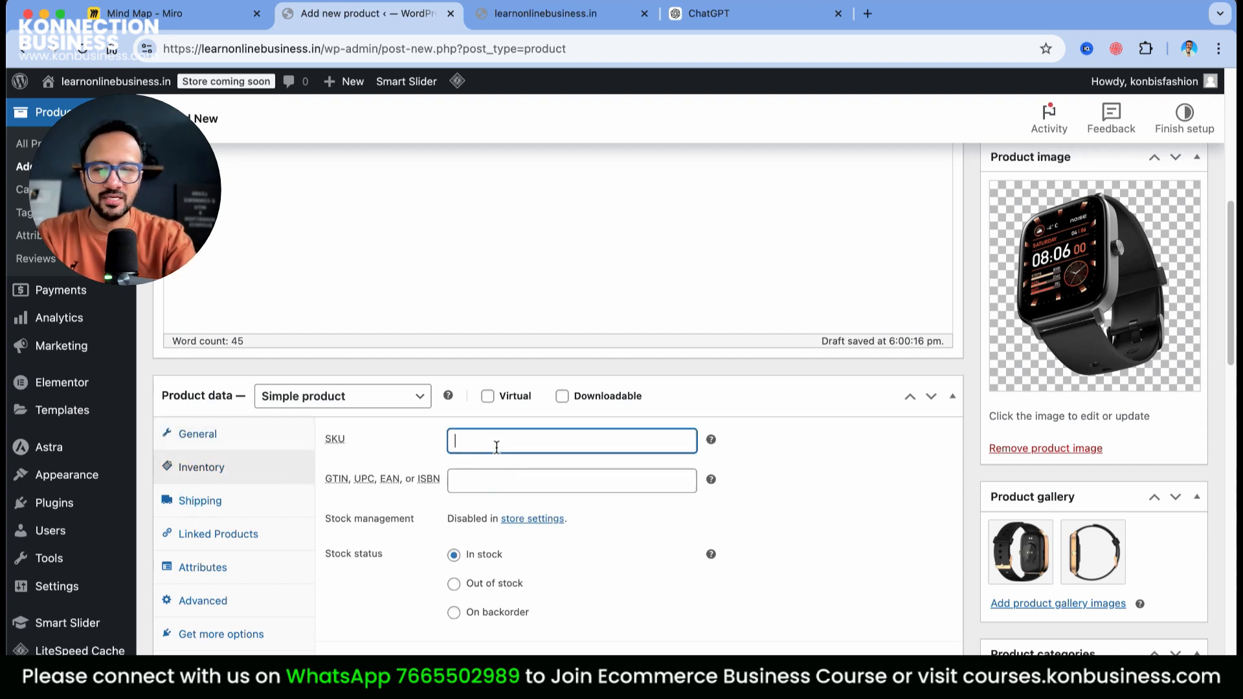
pyautogui.write('KB')
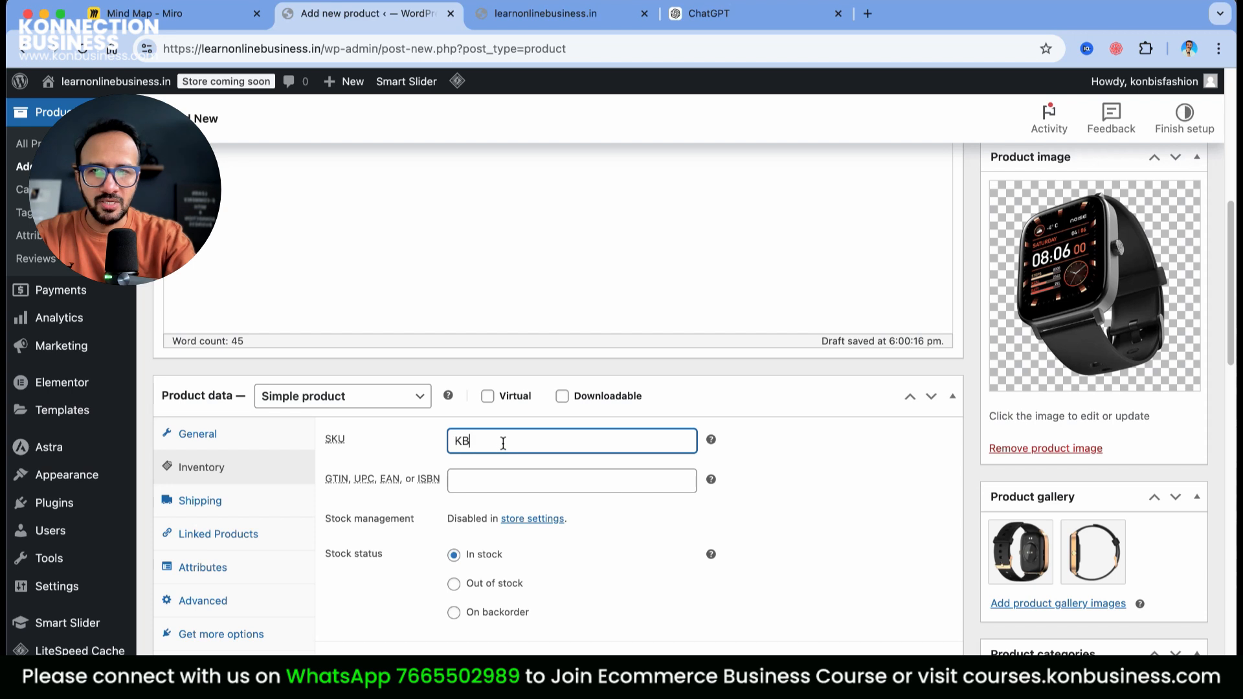
pyautogui.write('-SM')
pyautogui.press('BackSpace')
pyautogui.write('W')
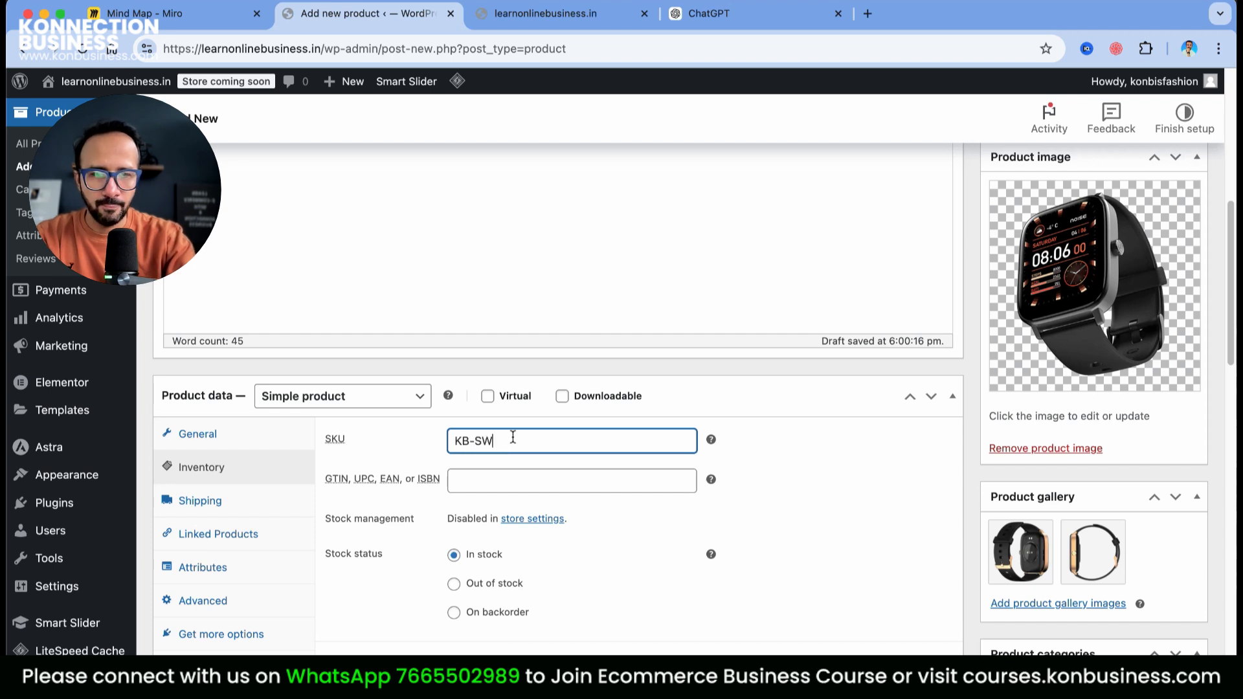
pyautogui.write('-MEN')
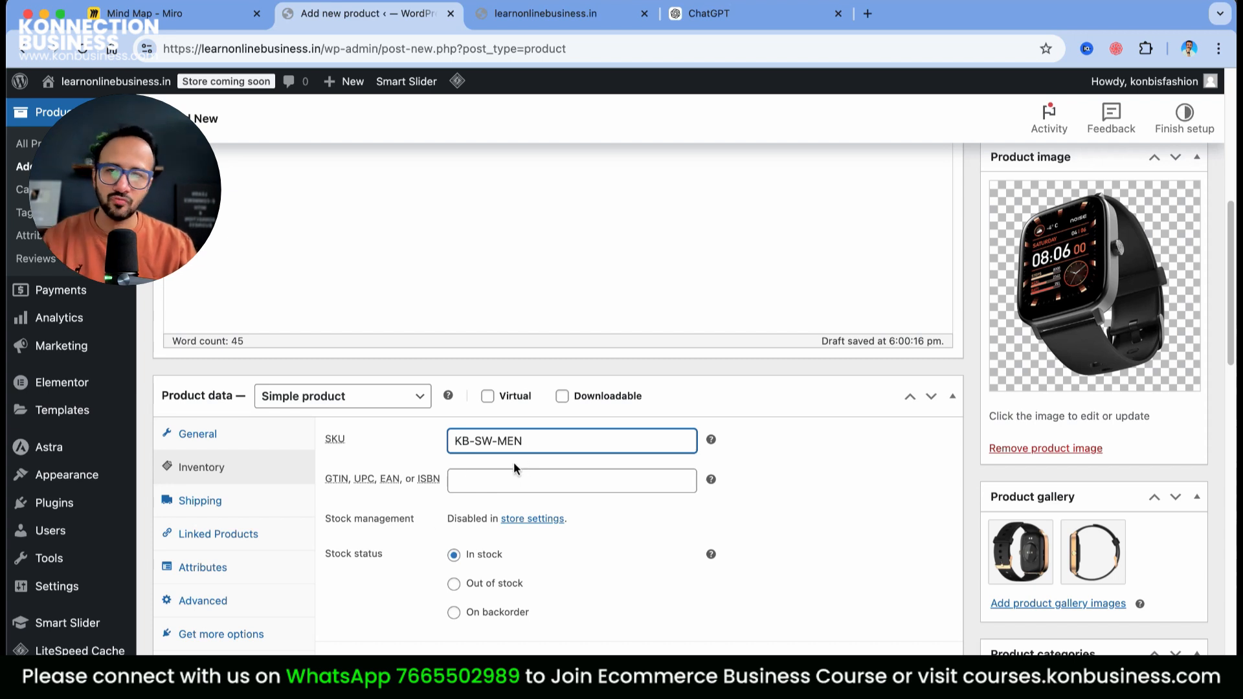
pyautogui.scroll(-1, 650, 534)
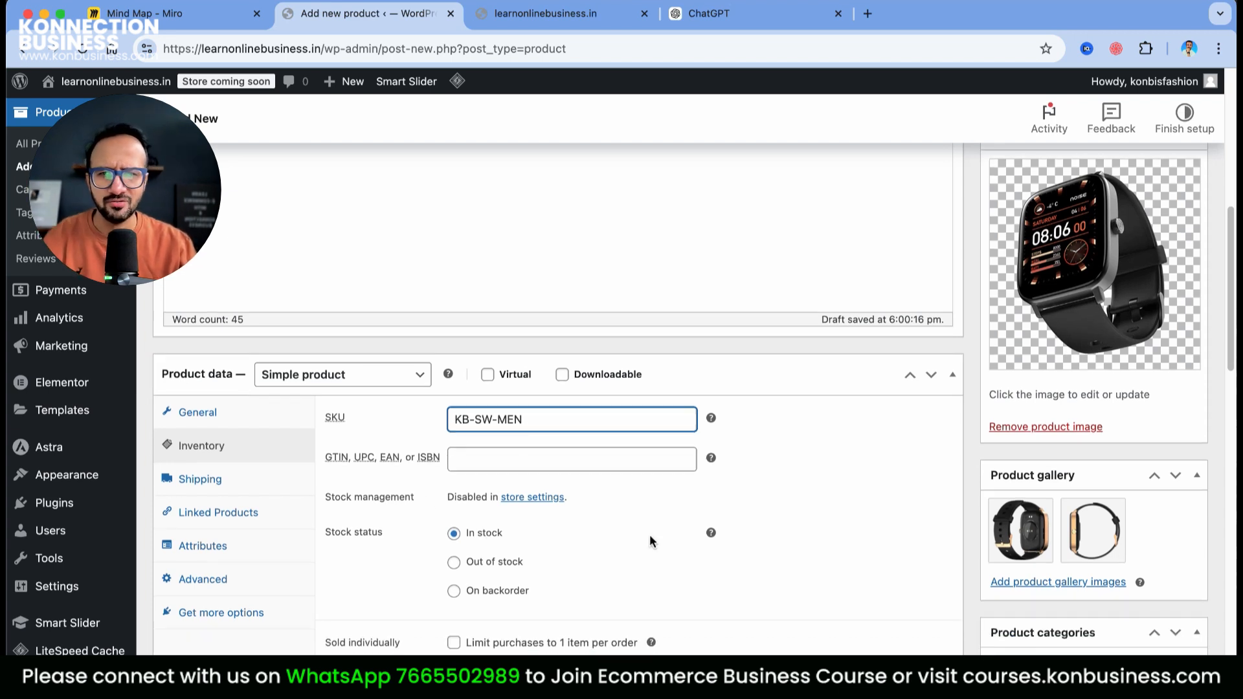
pyautogui.scroll(-1, 650, 534)
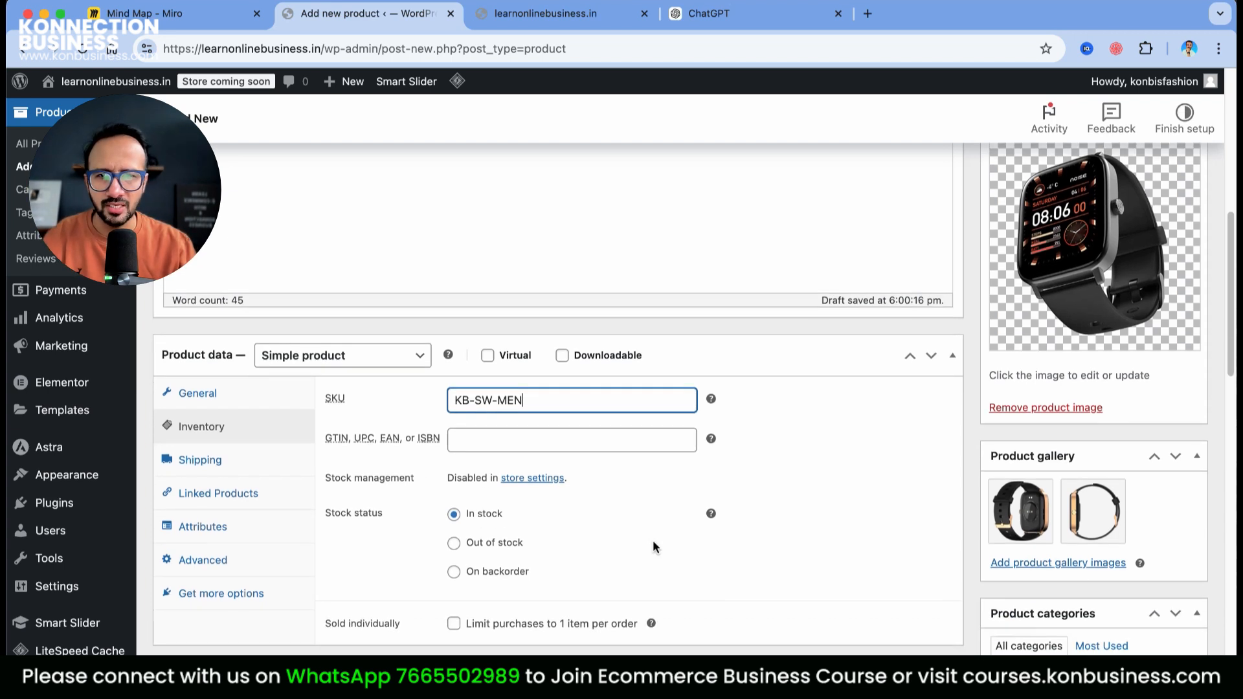
# Set shipping weight 400 g and package length, width, height 12 × 12 × 4 cm
pyautogui.click(195, 463)
pyautogui.click(496, 398)
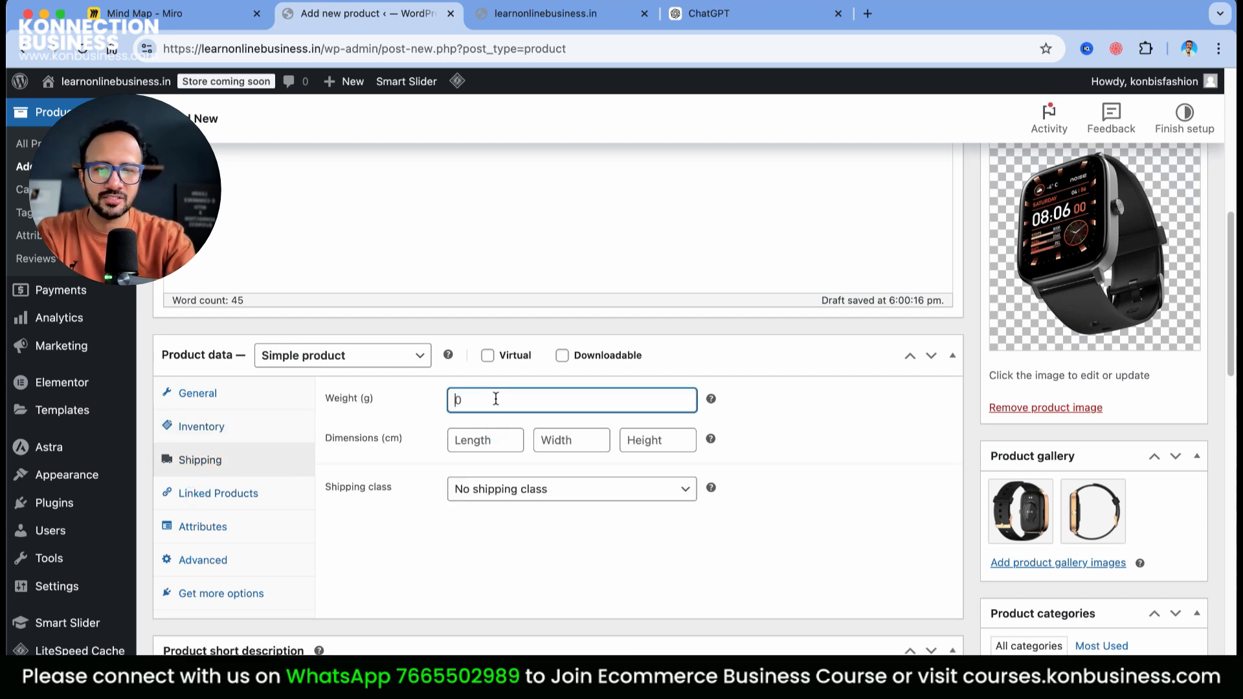
pyautogui.click(518, 430)
pyautogui.write('12')
pyautogui.click(569, 440)
pyautogui.write('12')
pyautogui.click(677, 445)
pyautogui.write('4')
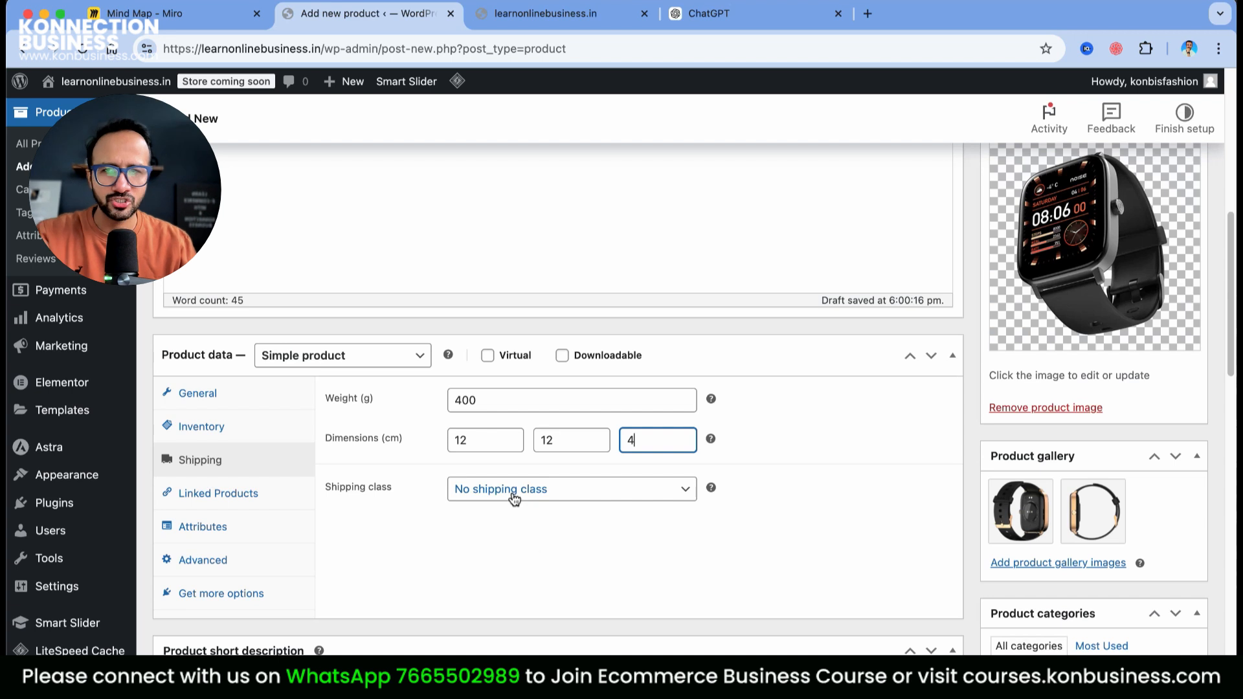
pyautogui.click(570, 405)
pyautogui.moveTo(360, 402); pyautogui.dragTo(375, 399)
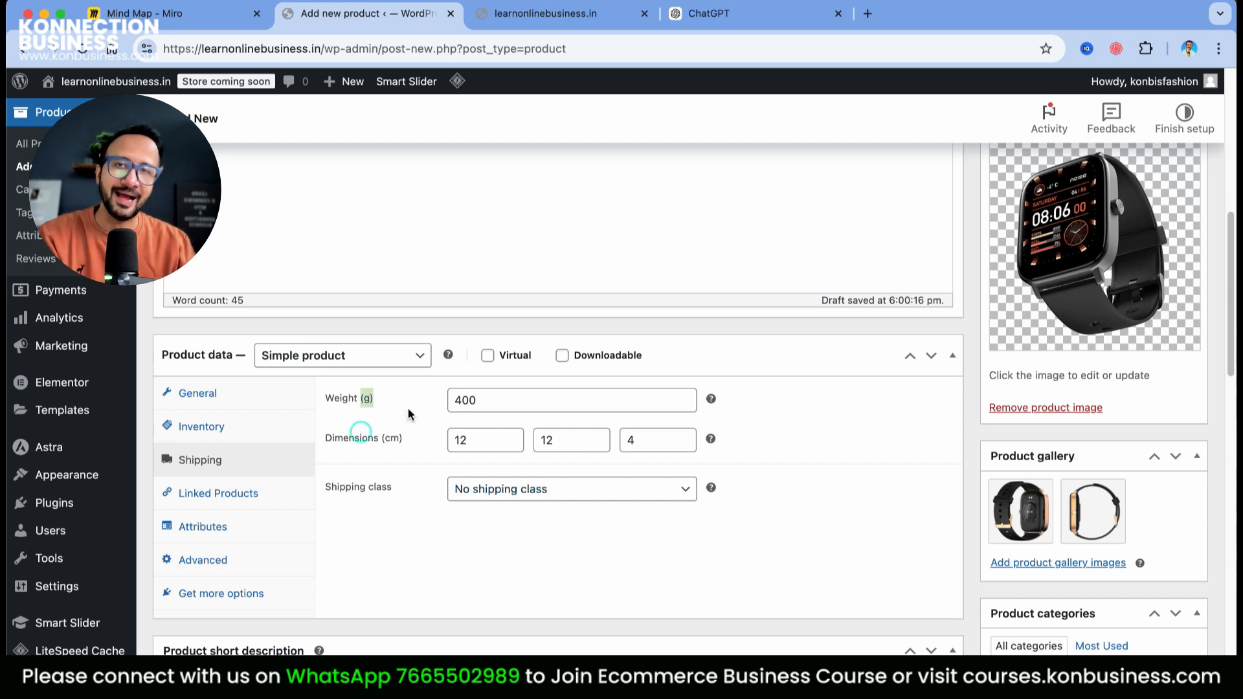
# Look over the Linked Products, Attributes and Advanced product settings
pyautogui.click(225, 504)
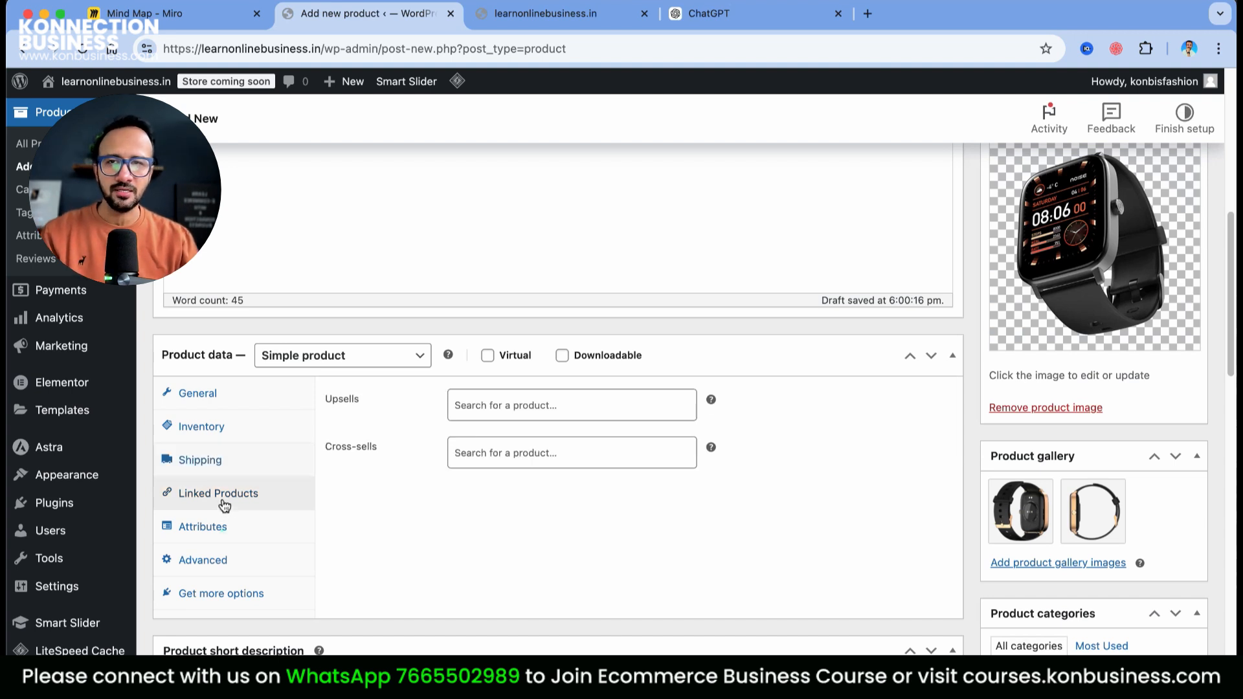
pyautogui.click(517, 407)
pyautogui.click(588, 526)
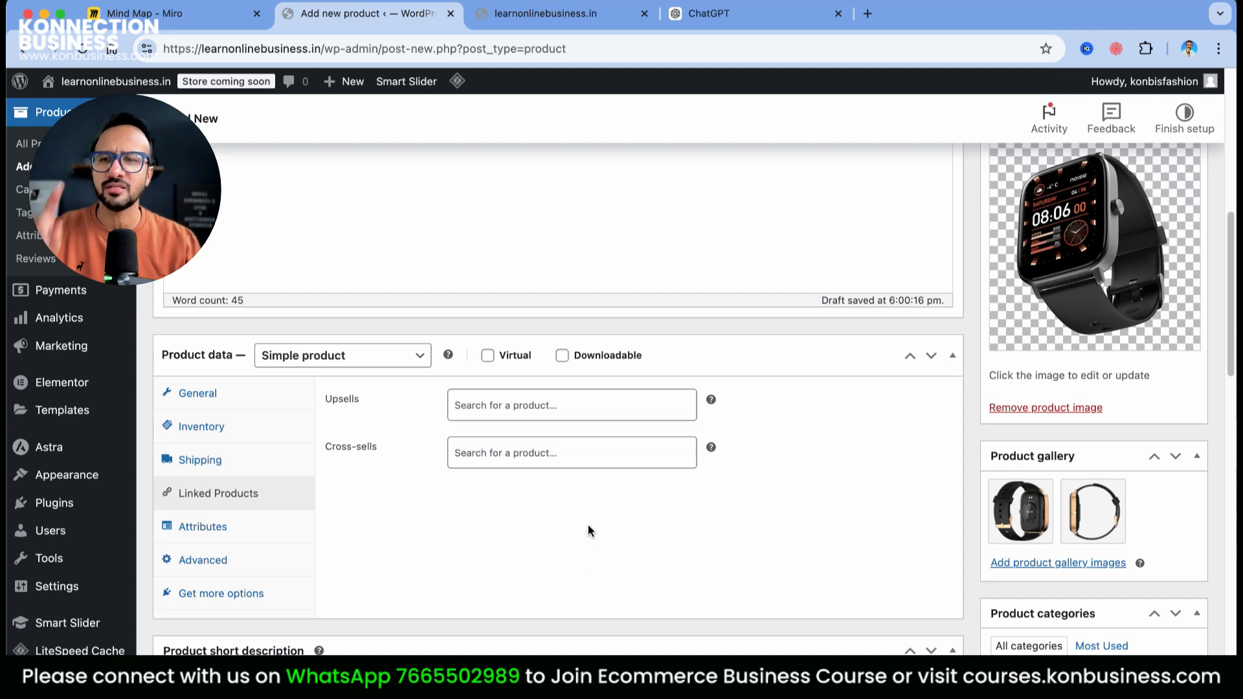
pyautogui.click(228, 527)
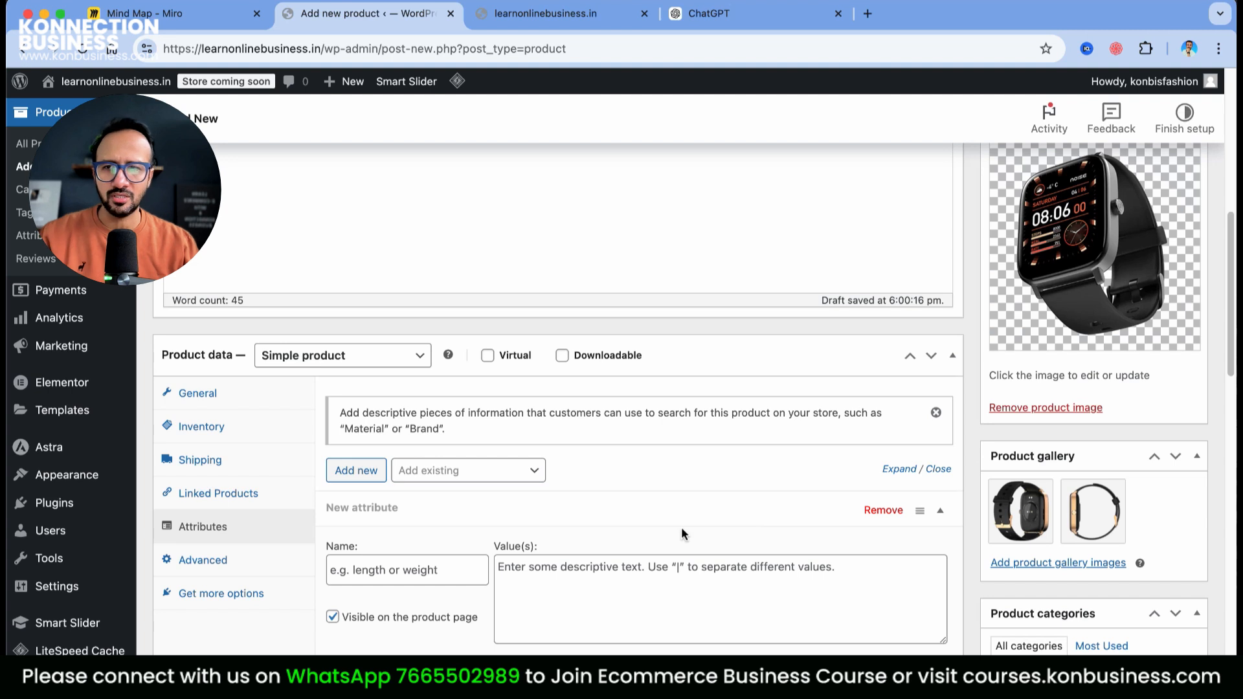
pyautogui.click(205, 560)
# Publish the Smart Watch for Men product at ₹1,999.00 with SKU KB-SW-MEN
pyautogui.scroll(-2, 656, 521)
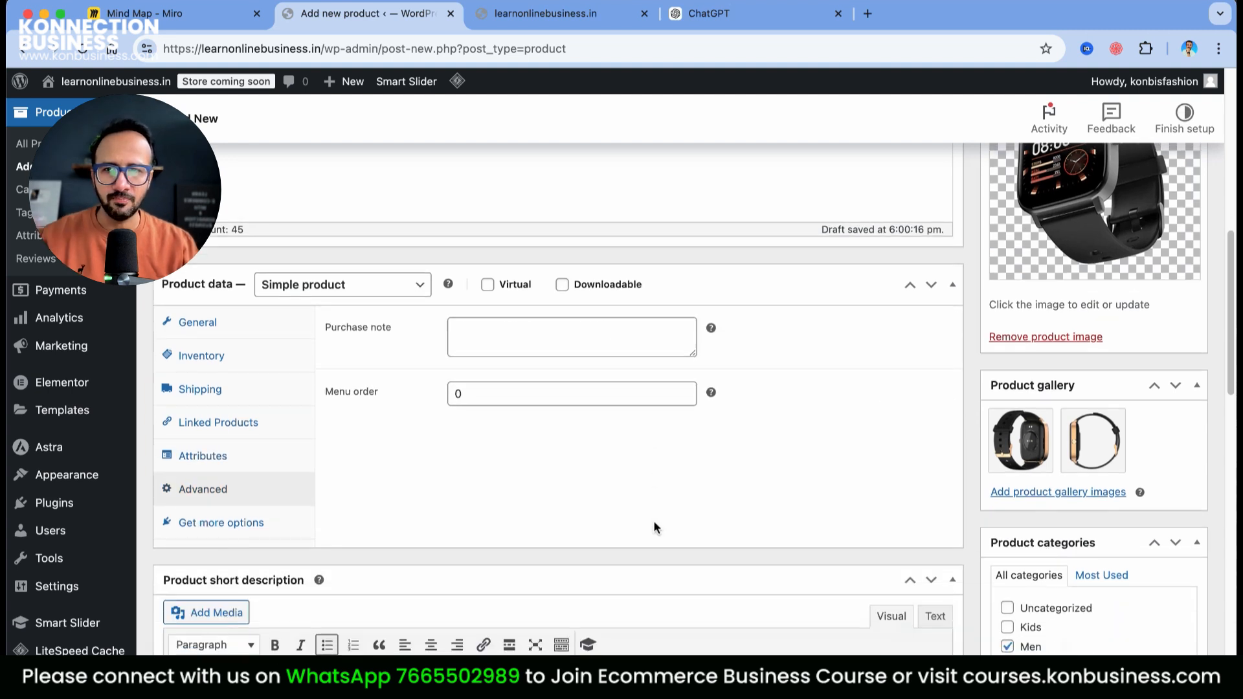
pyautogui.scroll(-10, 555, 500)
pyautogui.scroll(20, 895, 462)
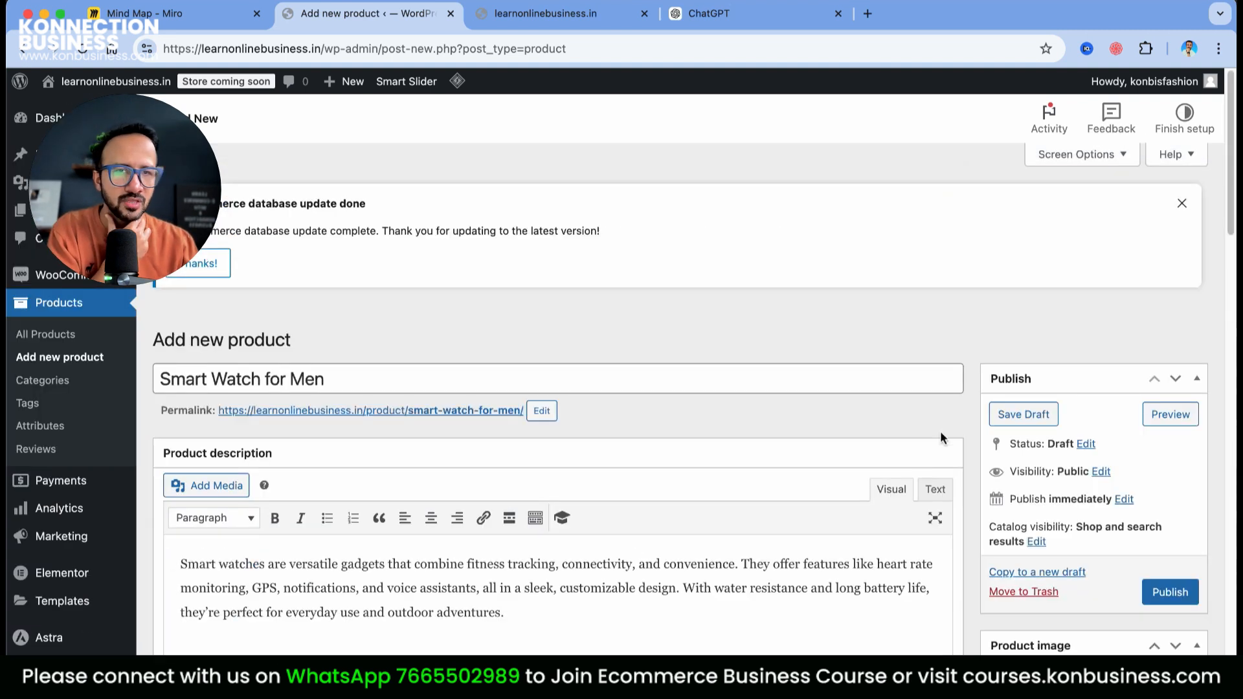
pyautogui.click(1172, 593)
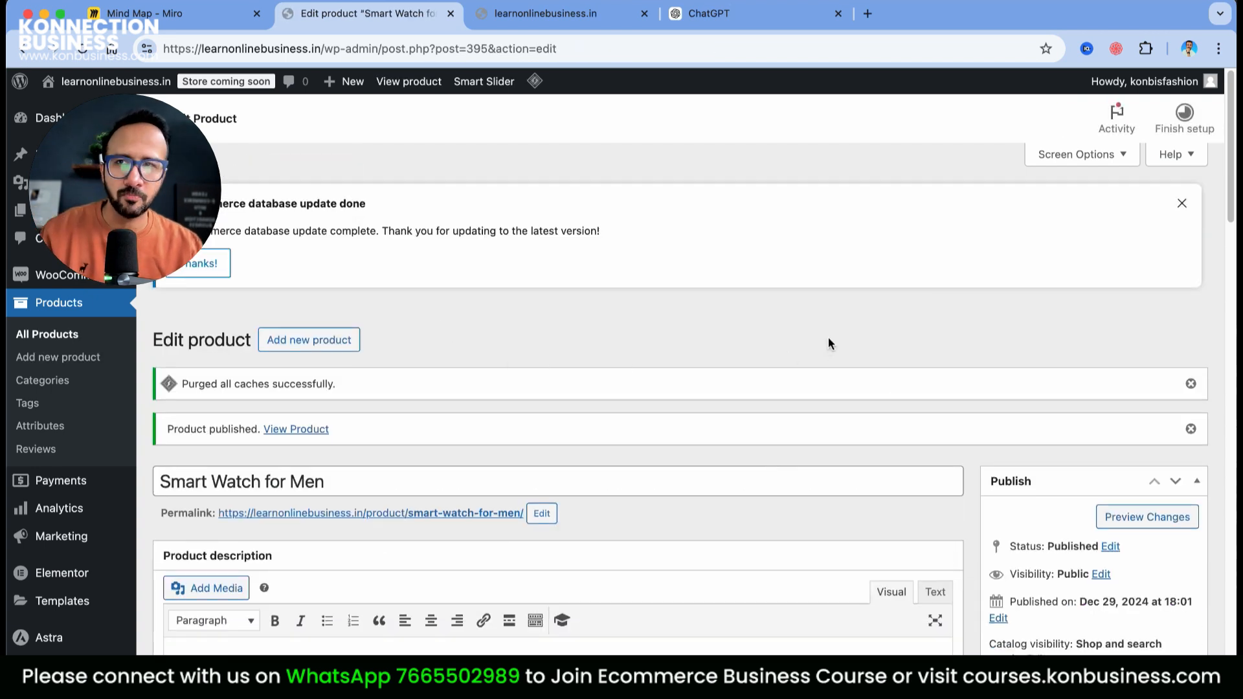
pyautogui.scroll(-5, 906, 401)
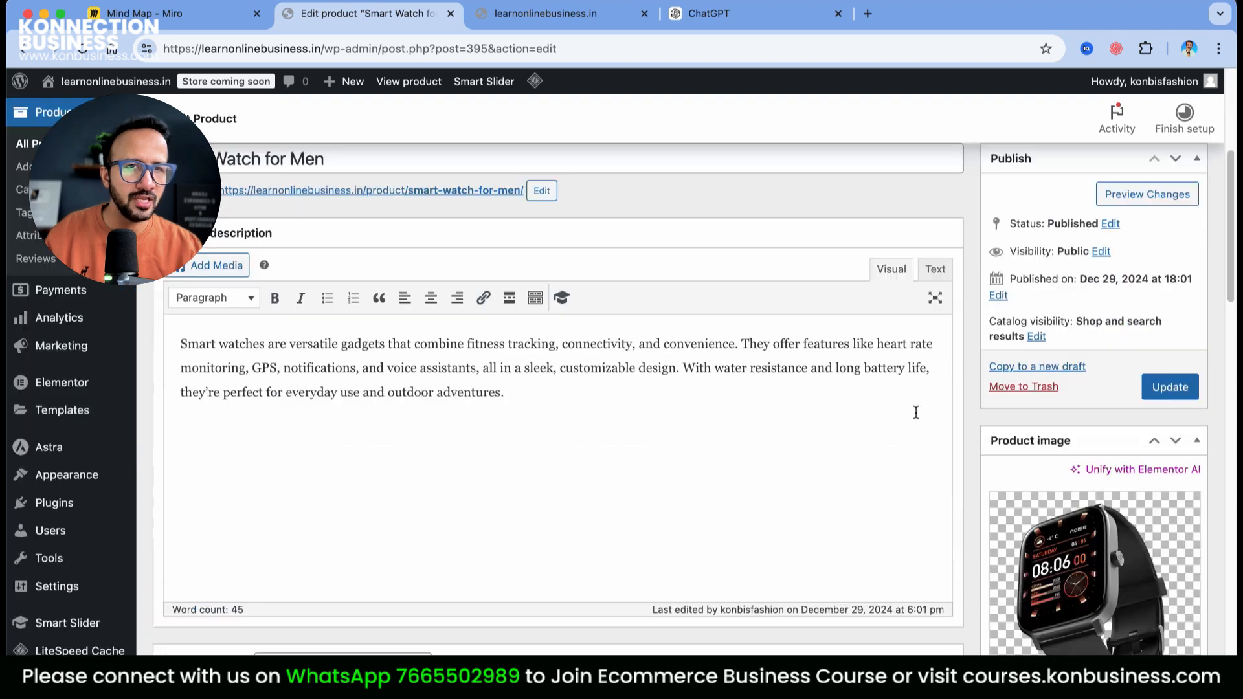
pyautogui.scroll(5, 1134, 386)
# Preview the product page, viewing the watch's back and side gallery images and feature list
pyautogui.click(1143, 516)
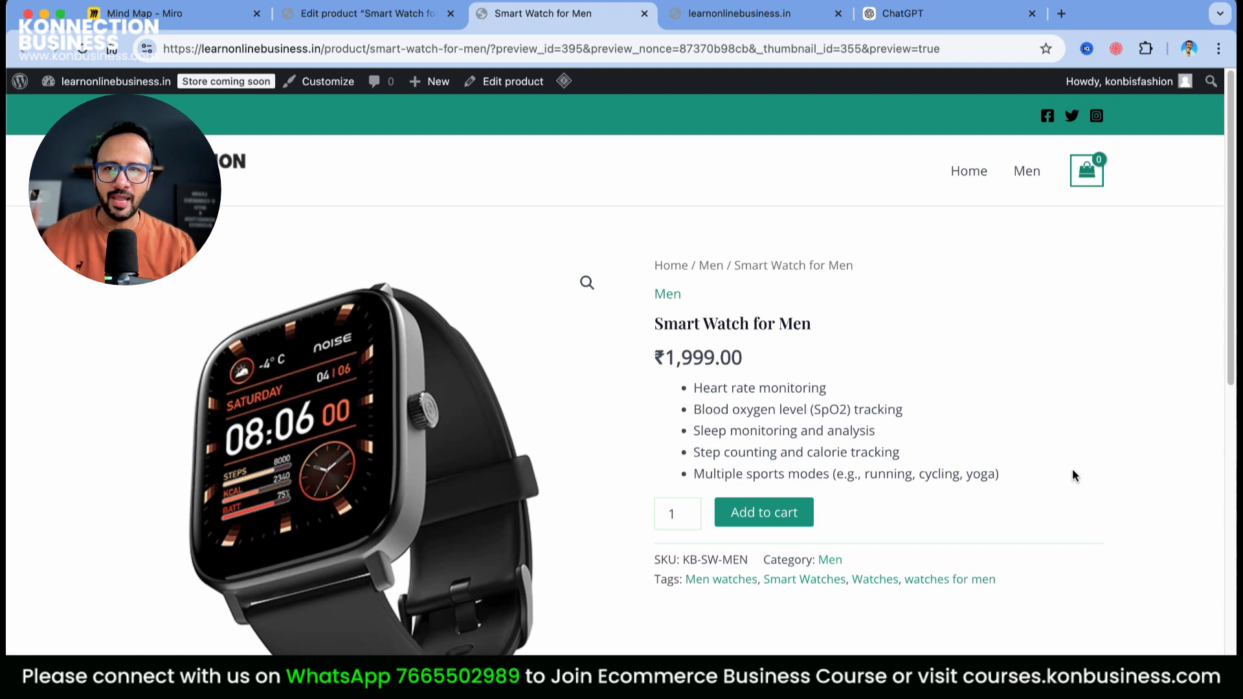
pyautogui.scroll(-5, 1072, 476)
pyautogui.click(308, 524)
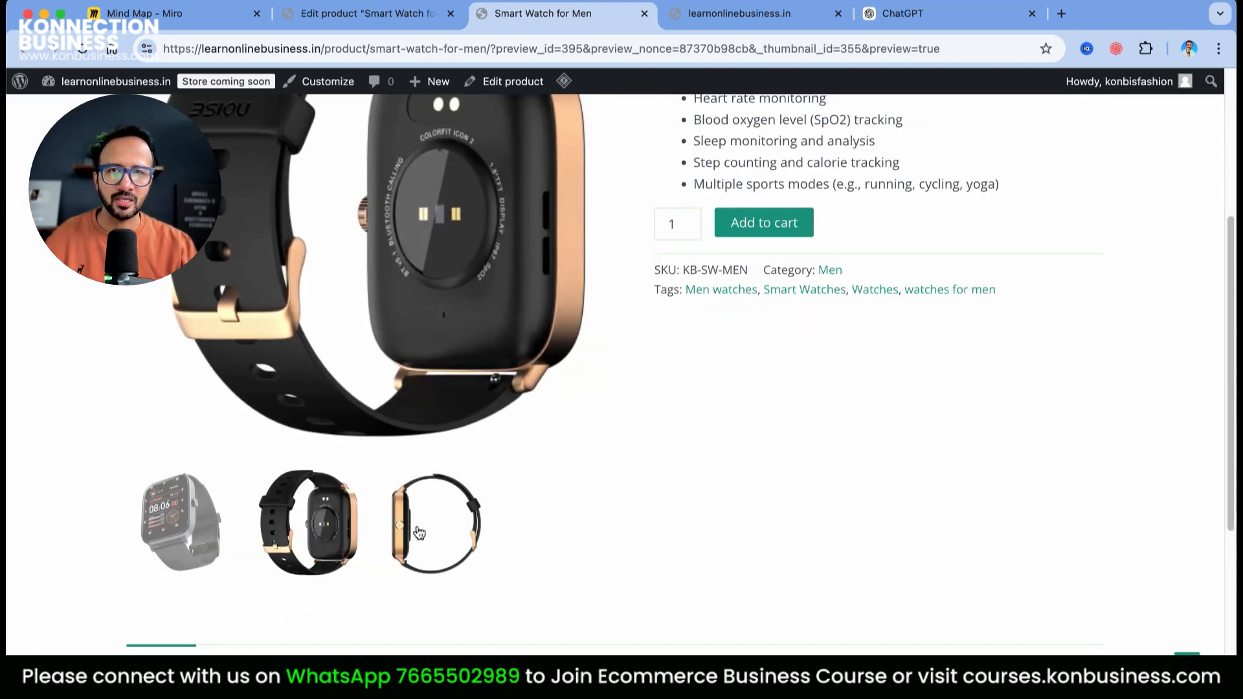
pyautogui.click(419, 532)
pyautogui.scroll(4, 783, 477)
pyautogui.moveTo(696, 369); pyautogui.dragTo(1021, 460)
pyautogui.click(846, 447)
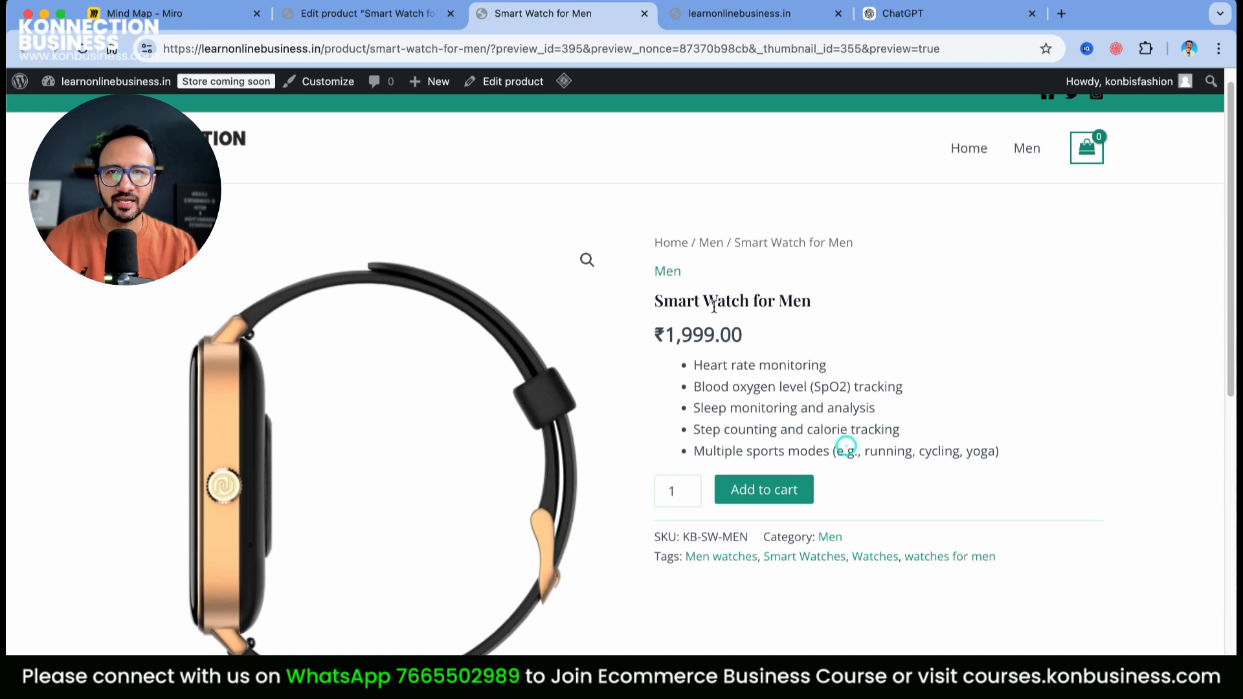
pyautogui.moveTo(655, 301); pyautogui.dragTo(819, 314)
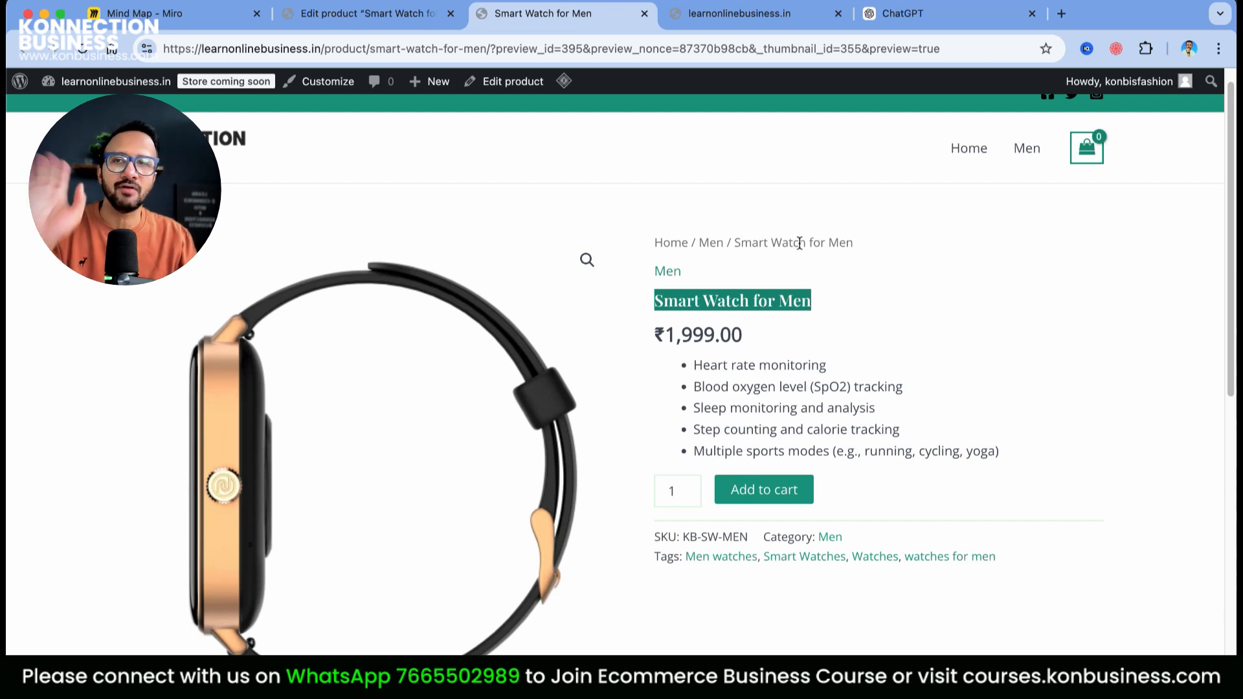
# Check Additional information shows 400 g and 12 × 12 × 4 cm, then the breadcrumb
pyautogui.scroll(-10, 161, 585)
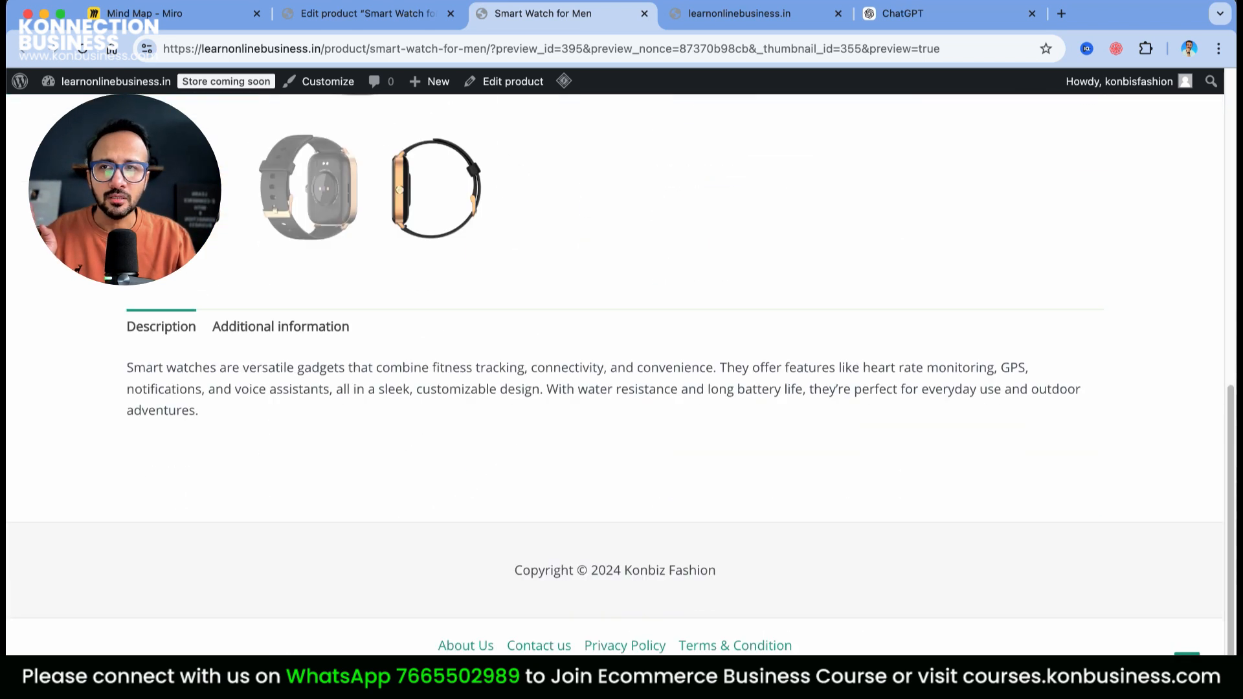
pyautogui.click(239, 332)
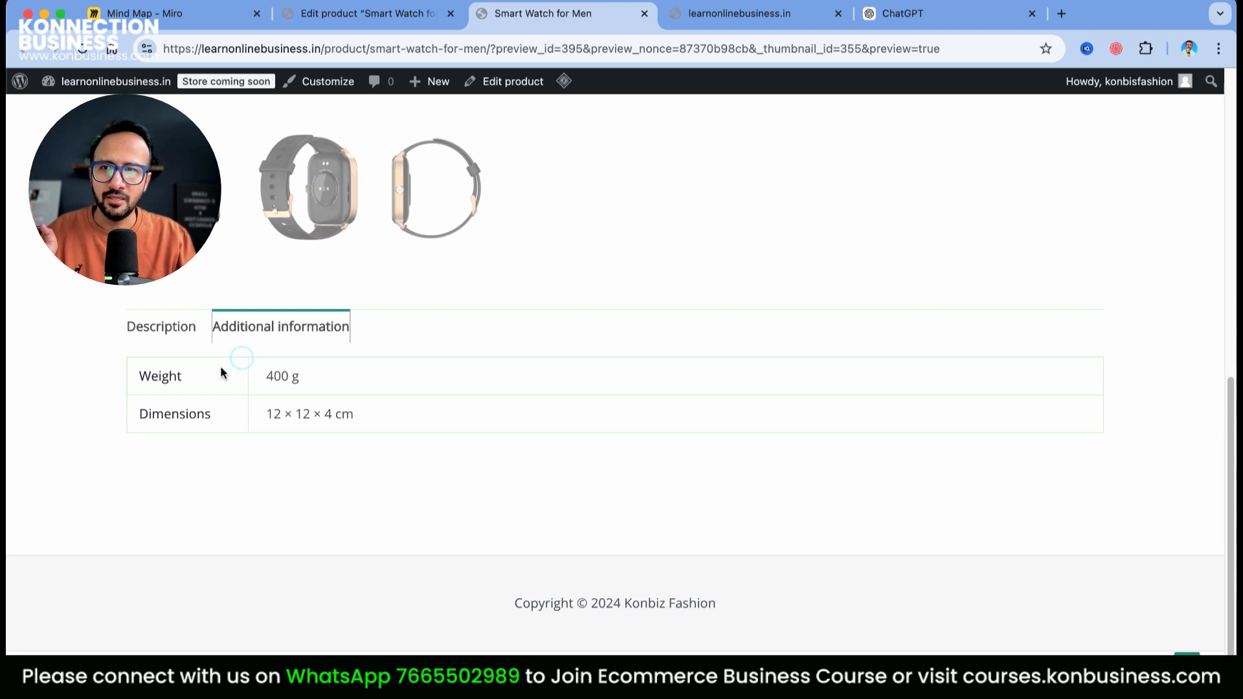
pyautogui.click(147, 336)
pyautogui.scroll(10, 731, 518)
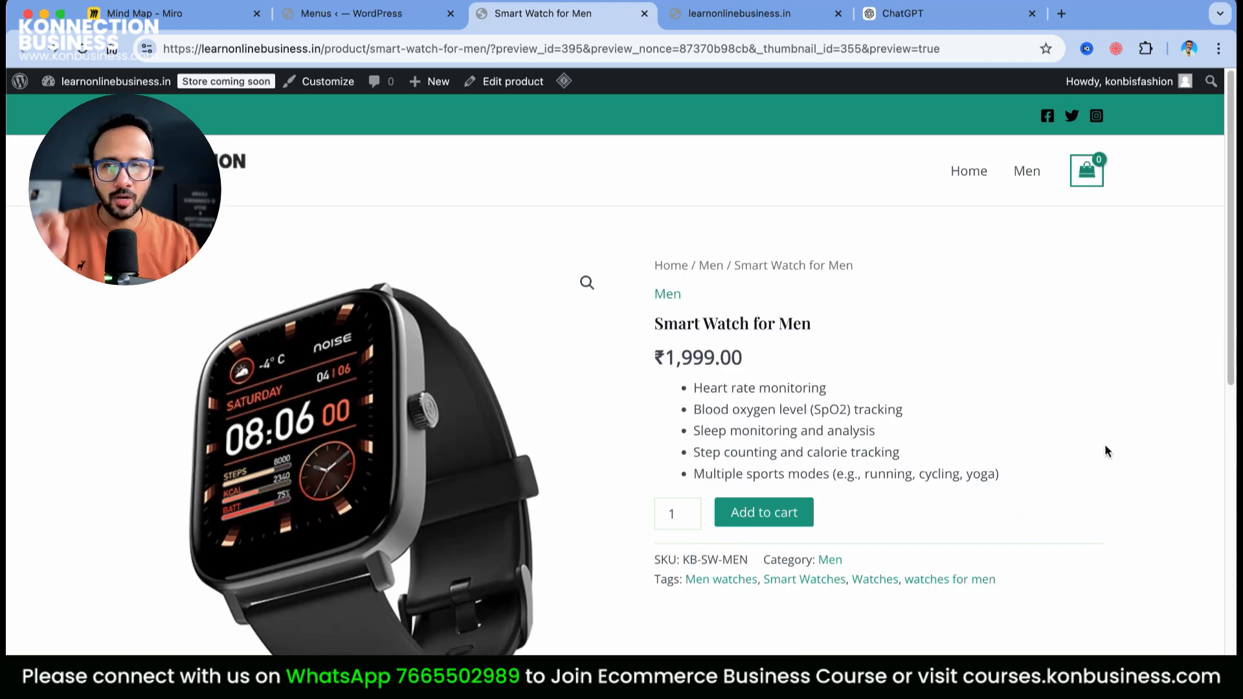
pyautogui.scroll(-1, 1106, 446)
pyautogui.scroll(-4, 1107, 446)
pyautogui.scroll(4, 1107, 446)
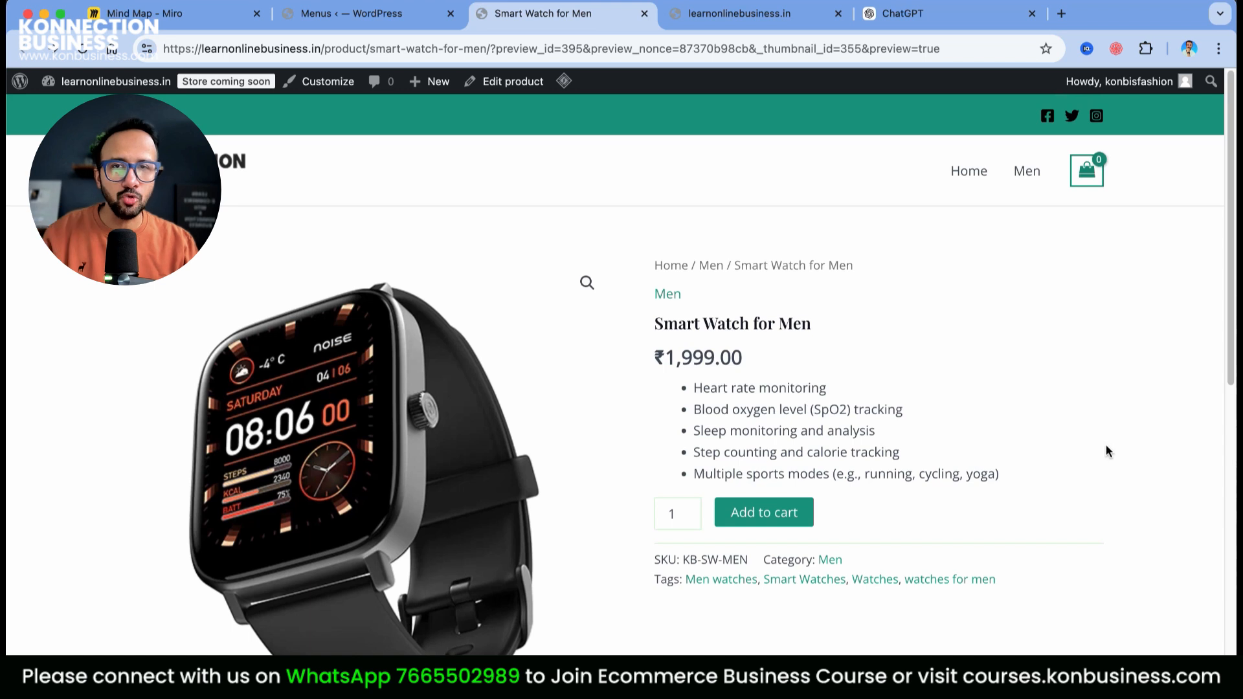
pyautogui.moveTo(732, 268); pyautogui.dragTo(874, 275)
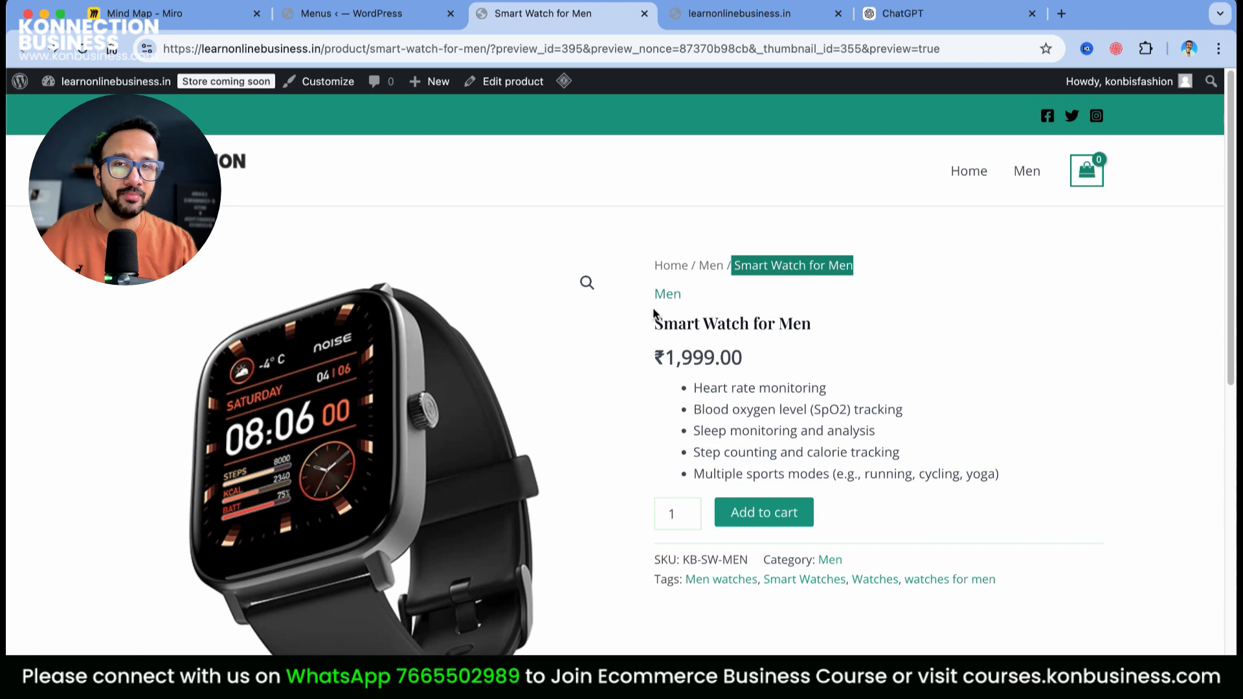
# Open the Men product category page listing Smart Watch for Men
pyautogui.click(667, 295)
pyautogui.scroll(-5, 841, 511)
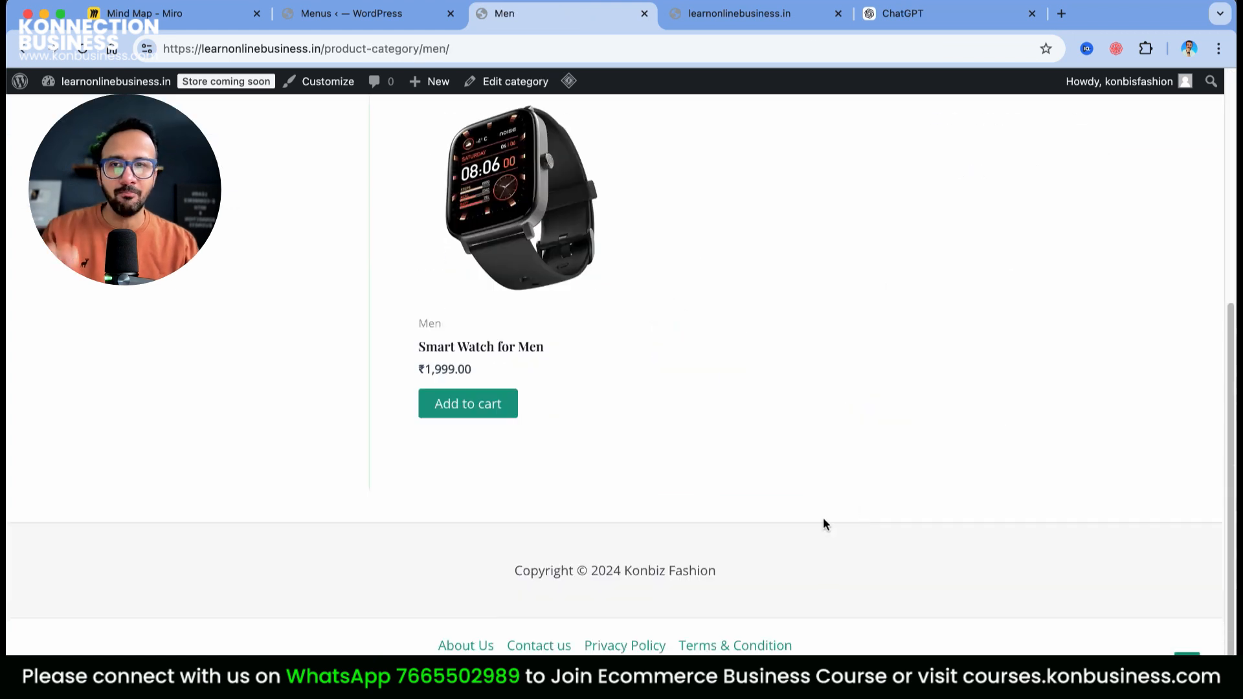
pyautogui.scroll(5, 842, 520)
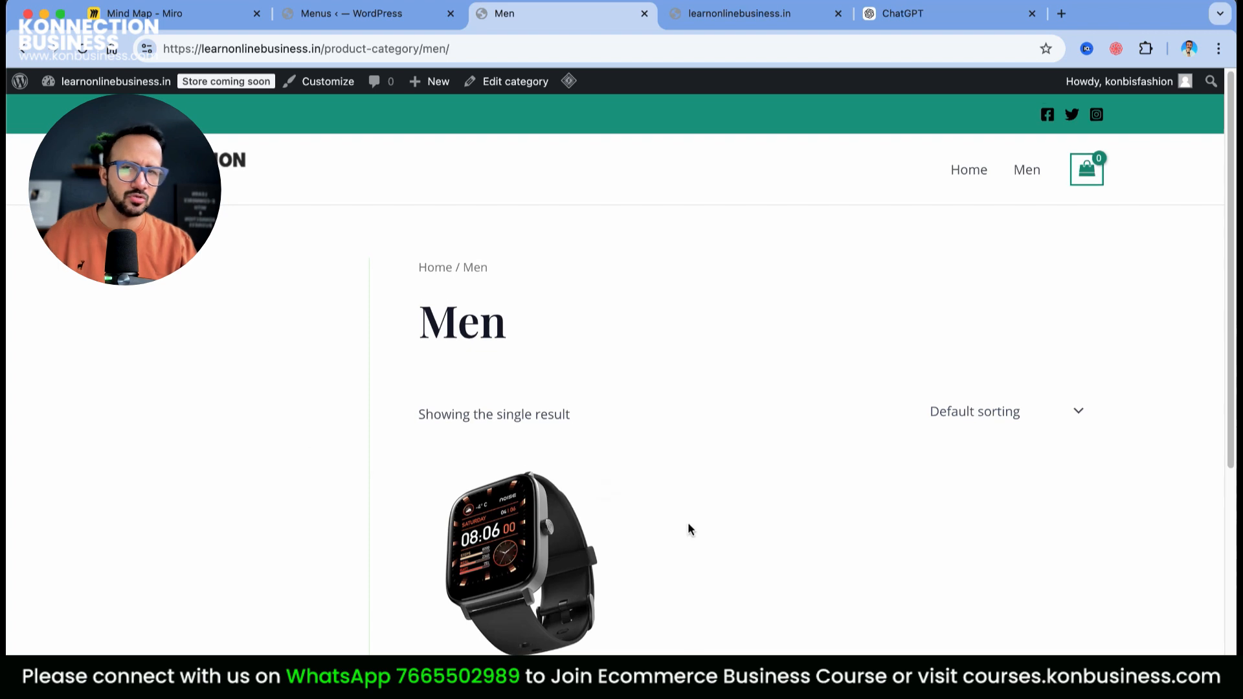
pyautogui.scroll(-5, 688, 527)
pyautogui.scroll(5, 467, 475)
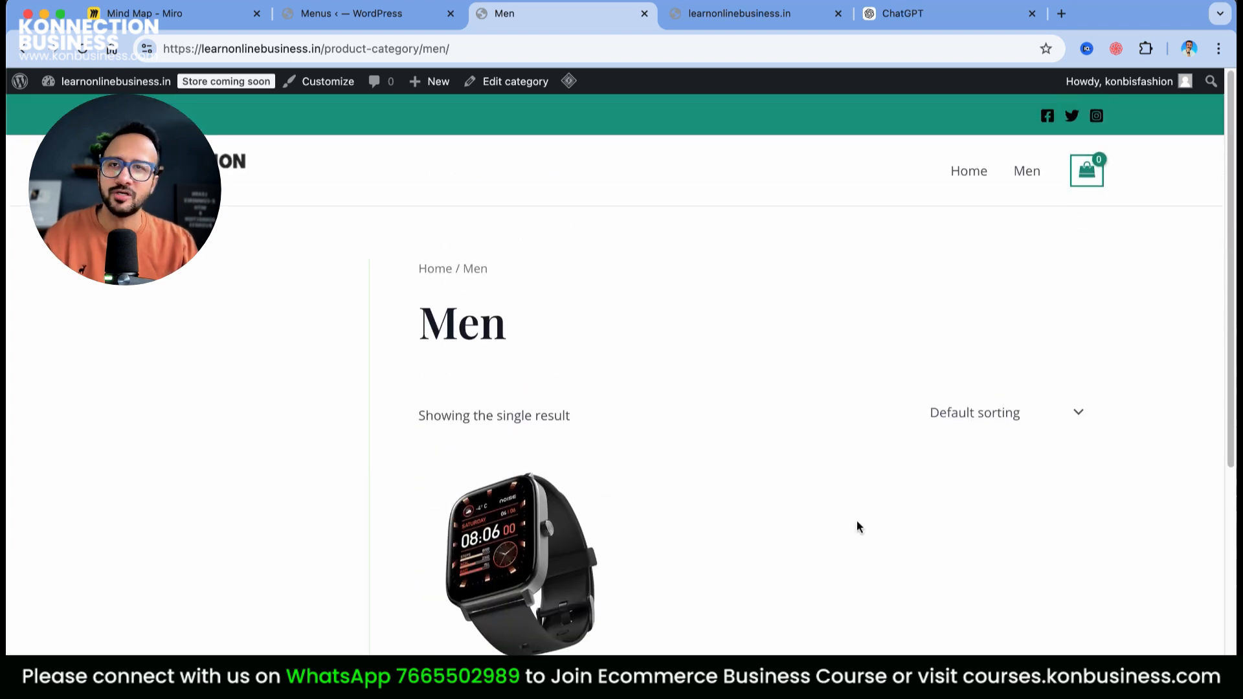
pyautogui.scroll(-1, 864, 546)
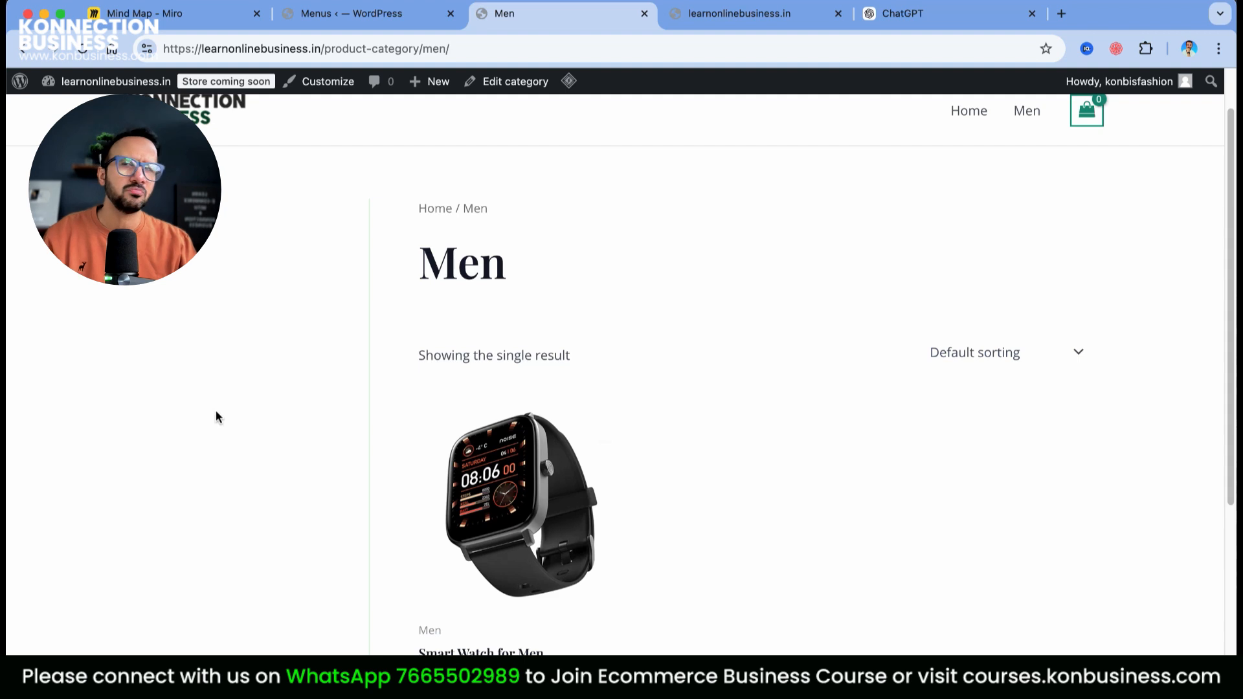
pyautogui.scroll(-1, 215, 410)
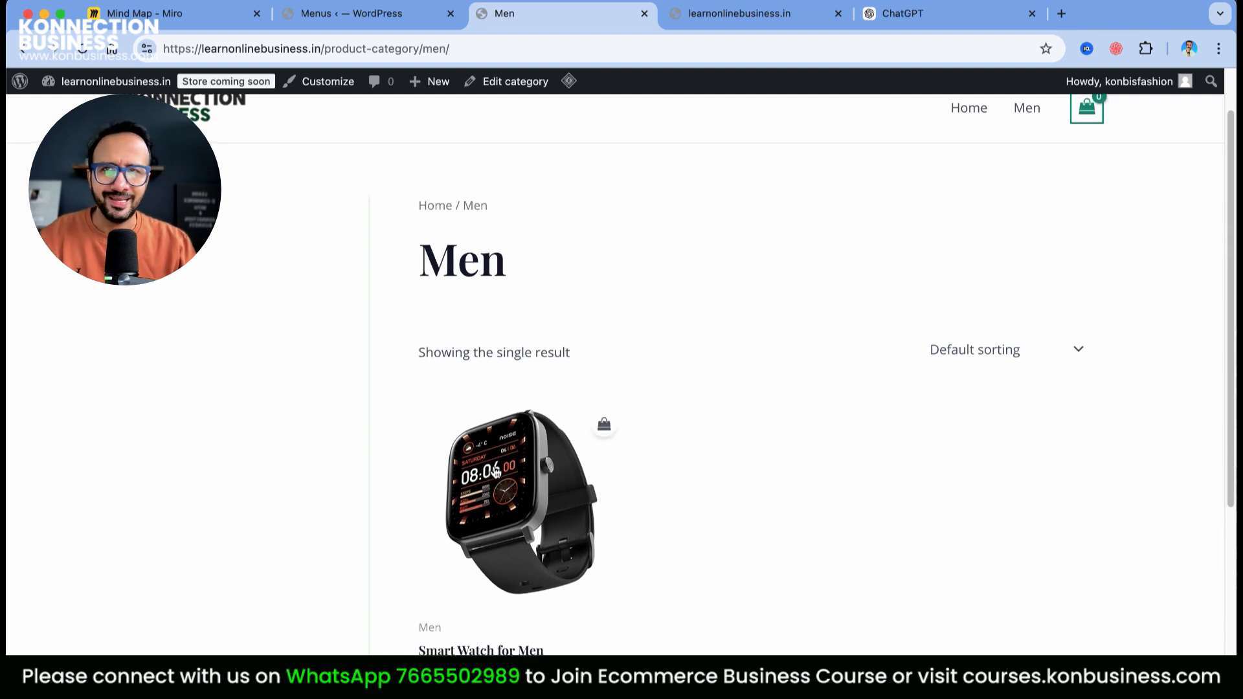
pyautogui.scroll(1, 496, 474)
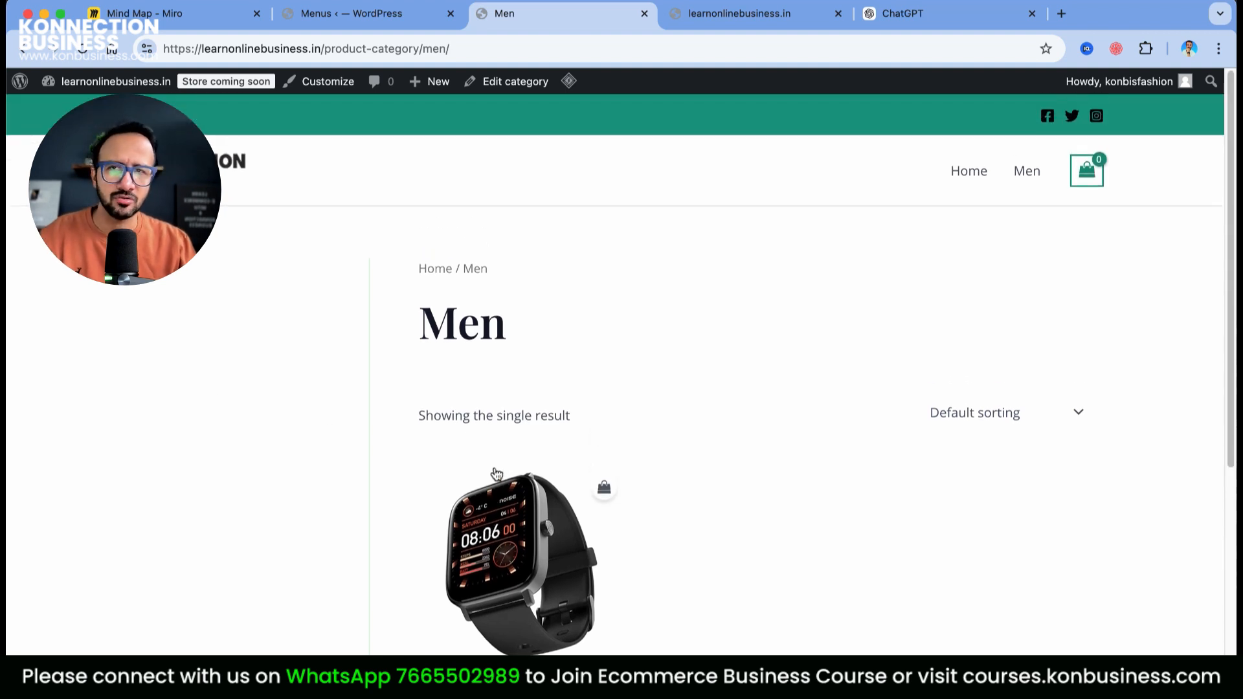
# Copy the Men category page's full URL from the address bar
pyautogui.click(470, 49)
pyautogui.moveTo(471, 48); pyautogui.dragTo(149, 51)
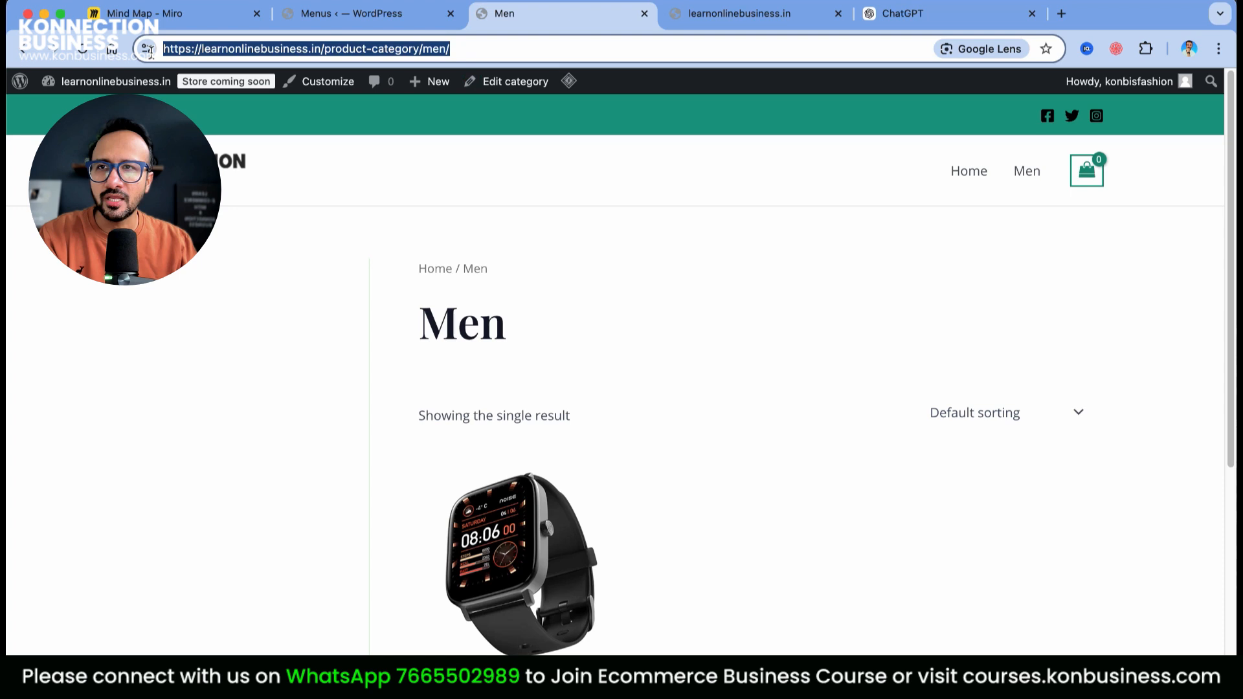
pyautogui.rightClick(224, 52)
pyautogui.click(270, 182)
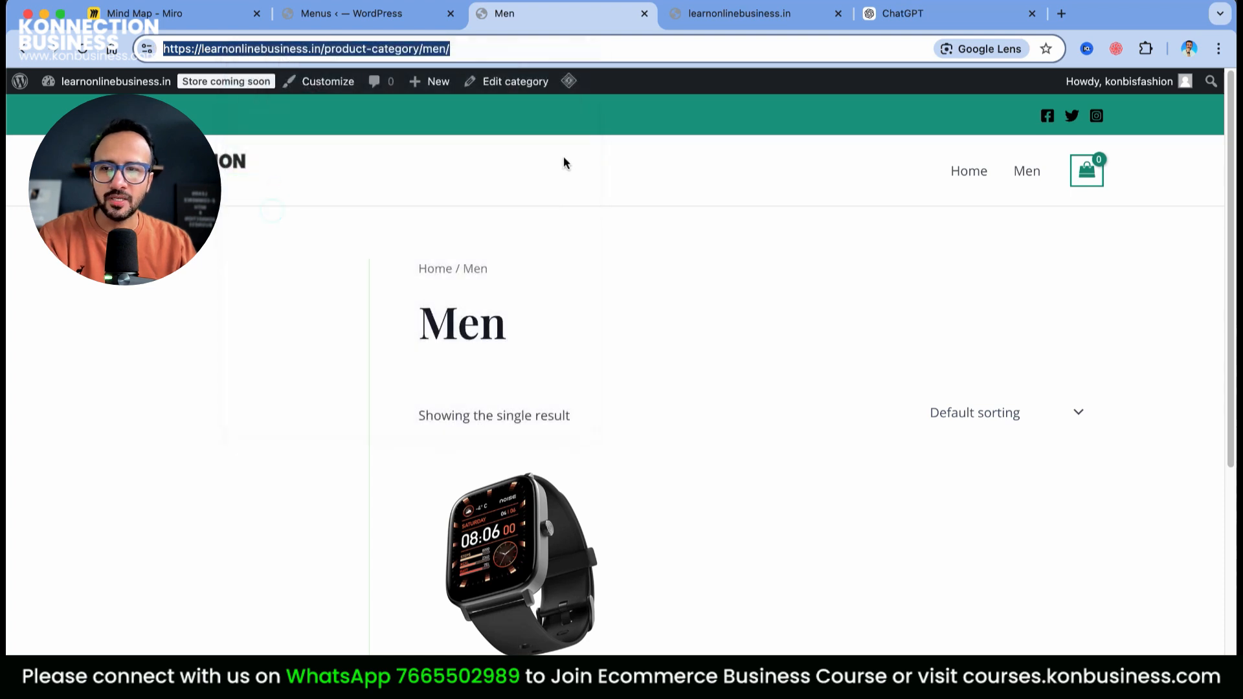
# Replace the Men menu item's URL with the copied category address and save the menu
pyautogui.click(385, 13)
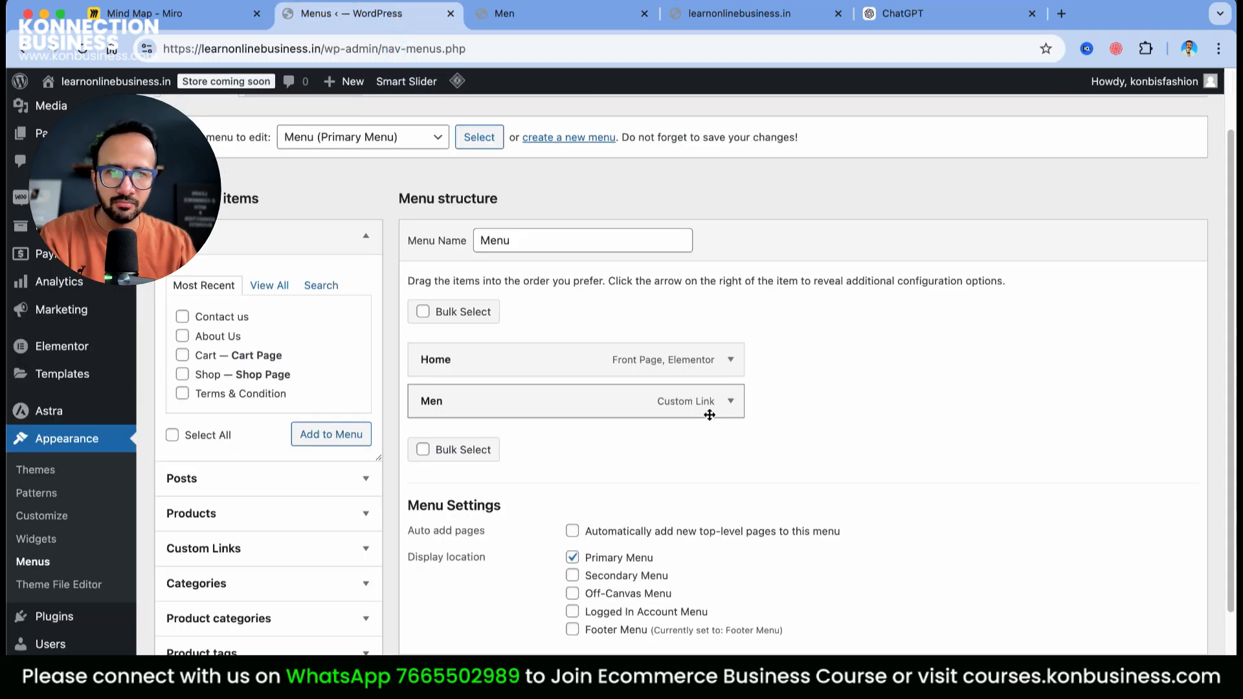
pyautogui.click(730, 402)
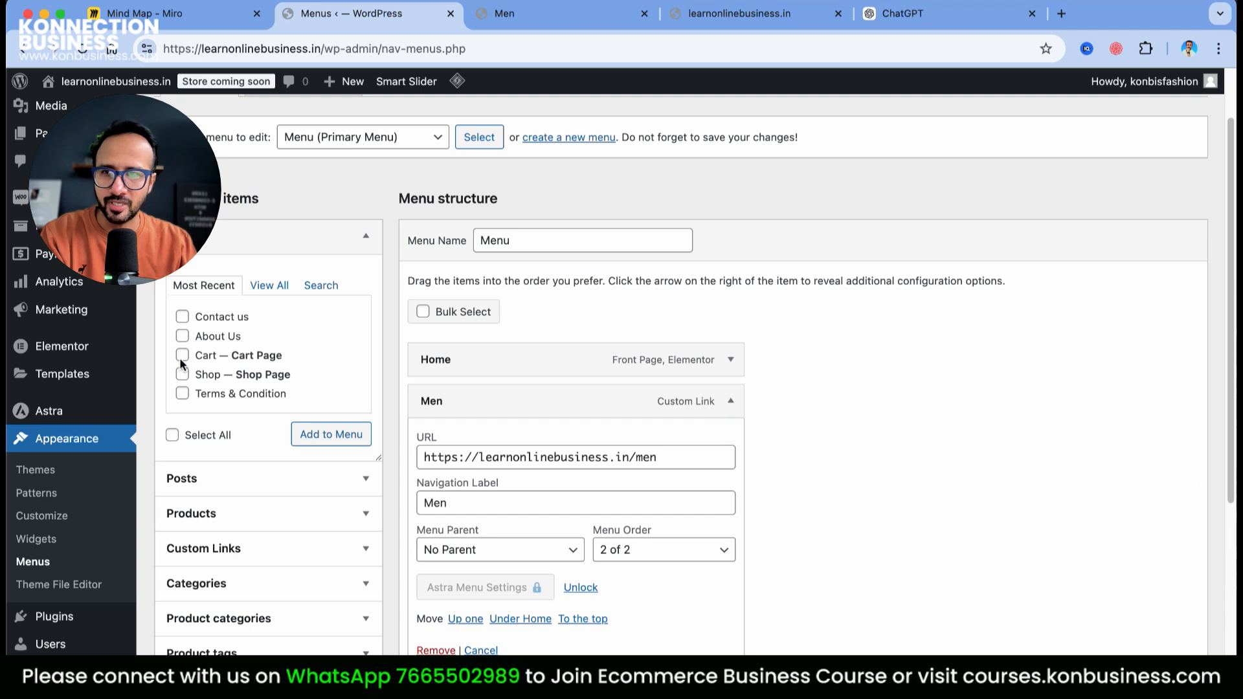
pyautogui.tripleClick(667, 465)
pyautogui.rightClick(495, 456)
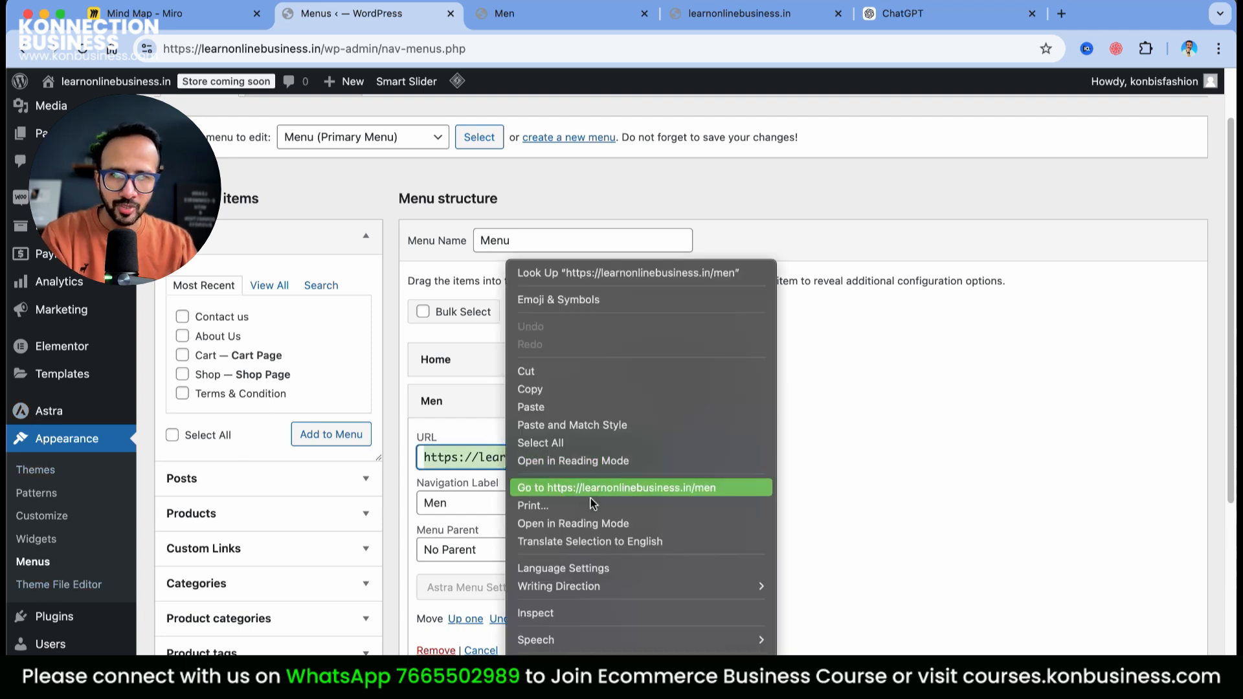
pyautogui.click(577, 407)
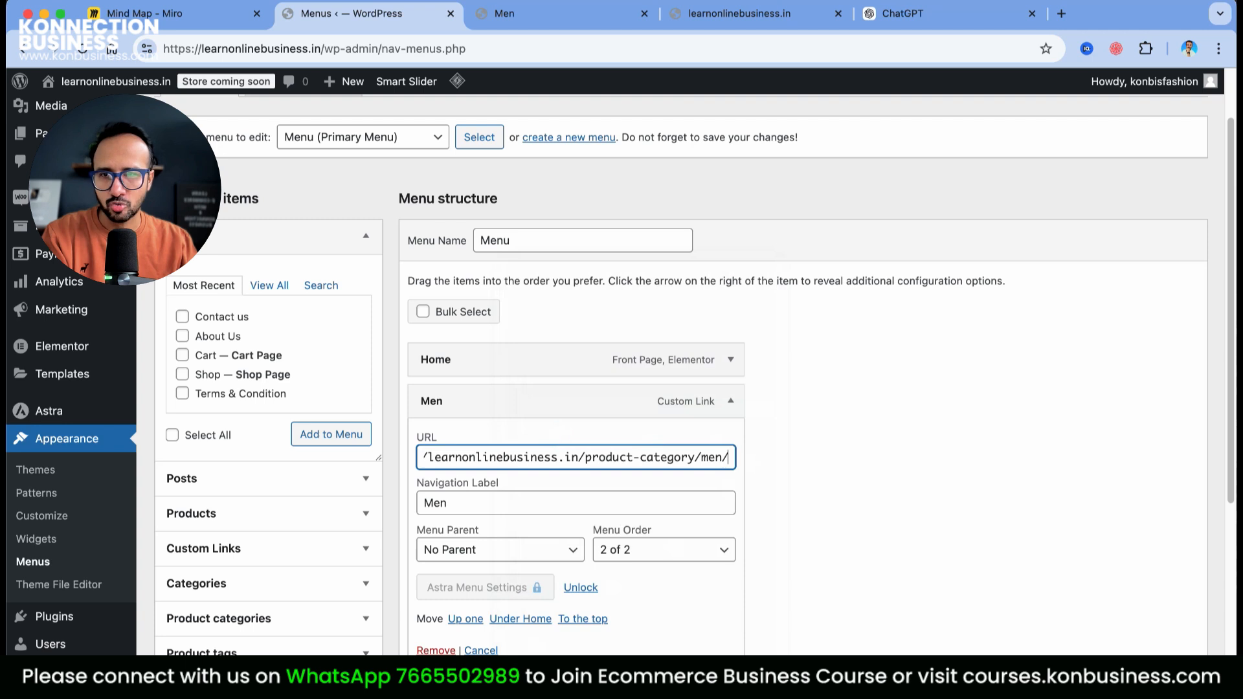
pyautogui.press('Return')
# Verify the live site's Men menu link opens the Men category page
pyautogui.click(523, 17)
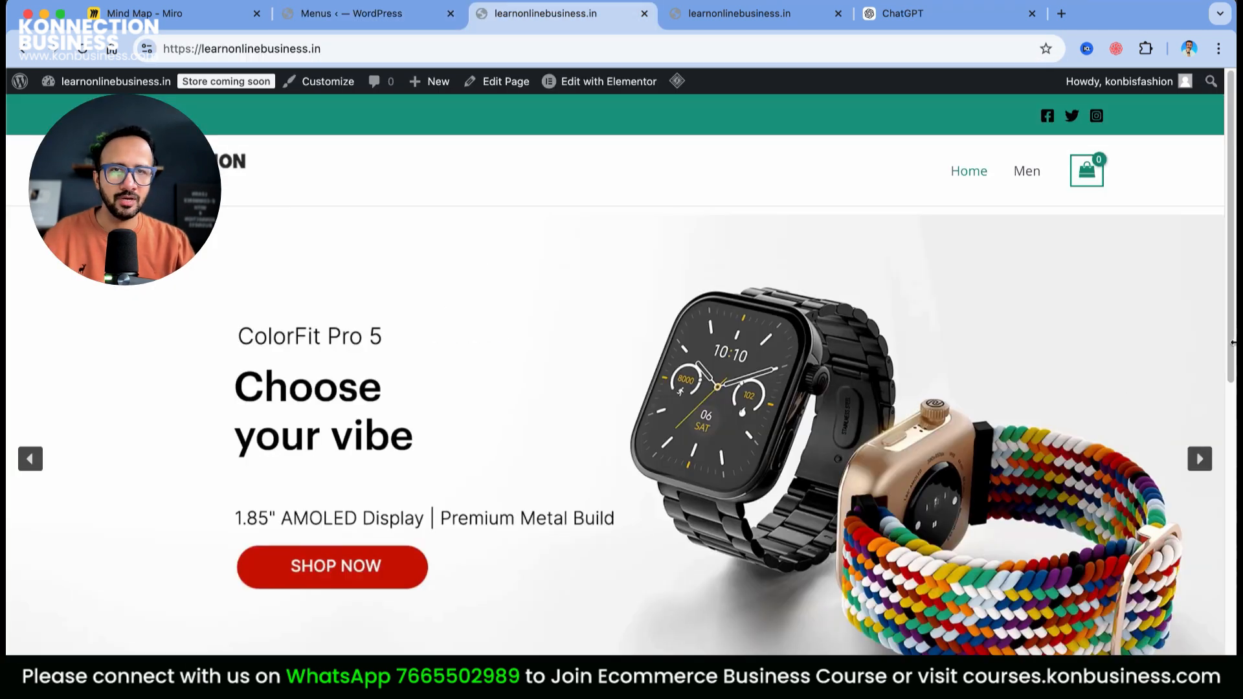
pyautogui.scroll(-10, 1207, 317)
pyautogui.scroll(10, 1205, 330)
pyautogui.click(1021, 174)
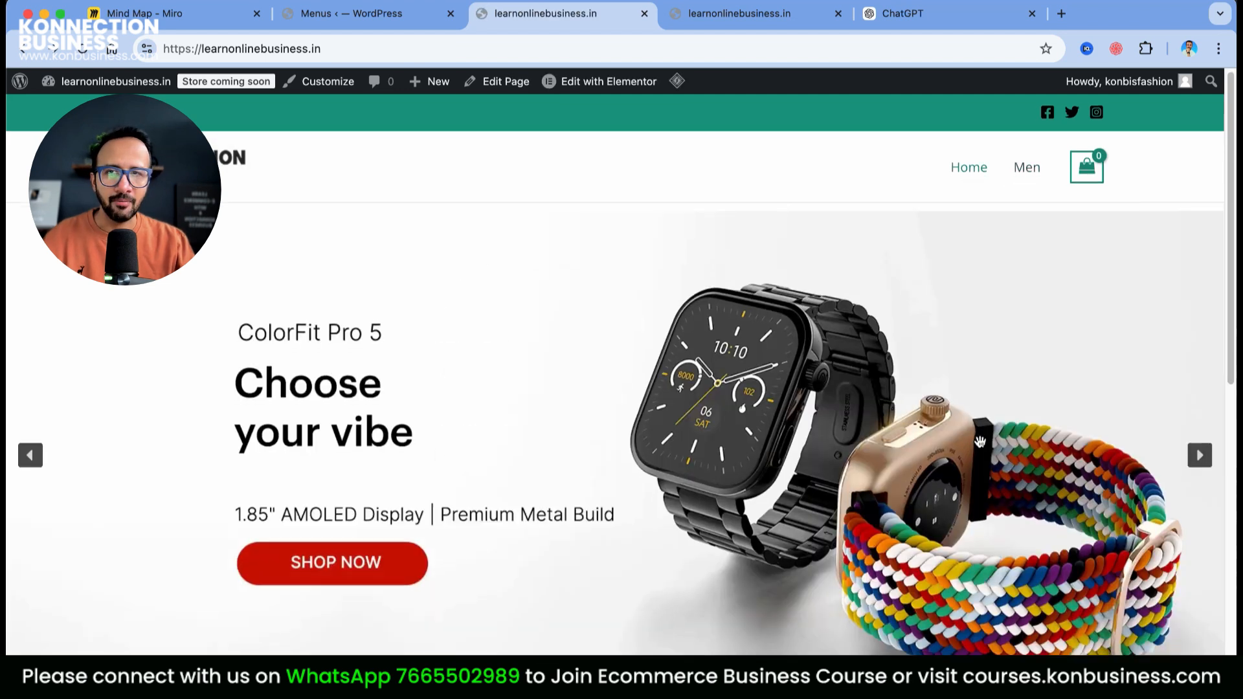
pyautogui.scroll(-10, 531, 425)
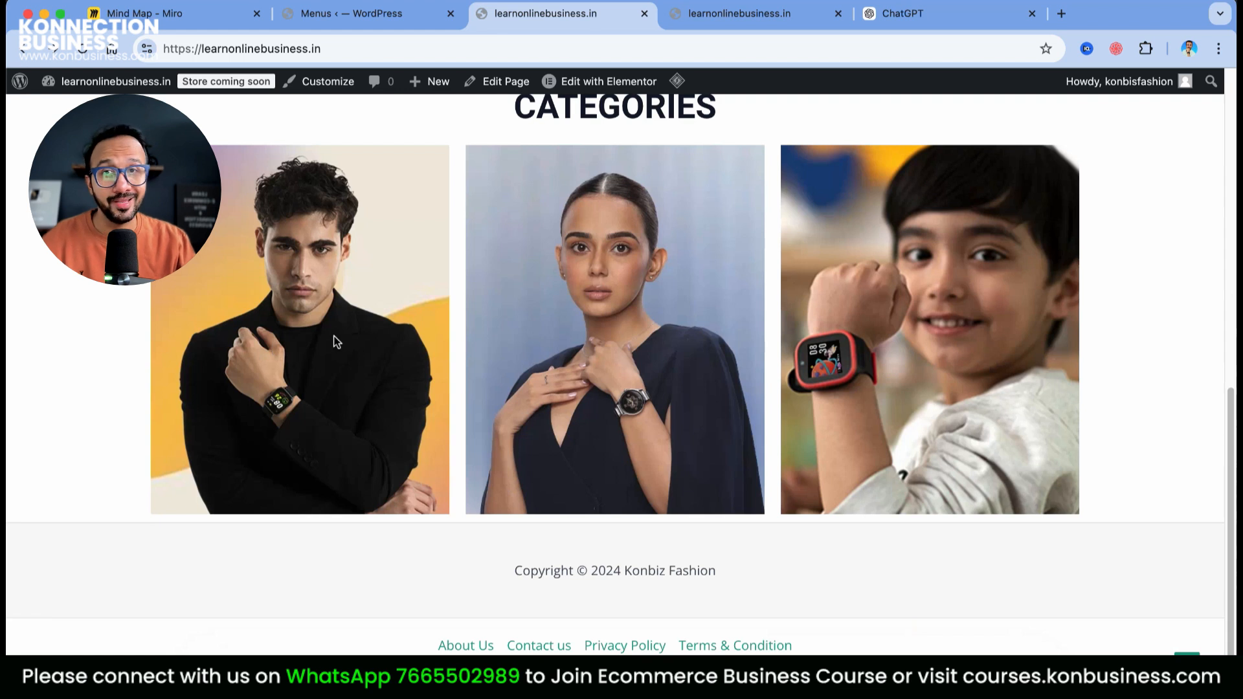
# Open the Home page in Elementor and select the men's Categories image
pyautogui.scroll(4, 413, 424)
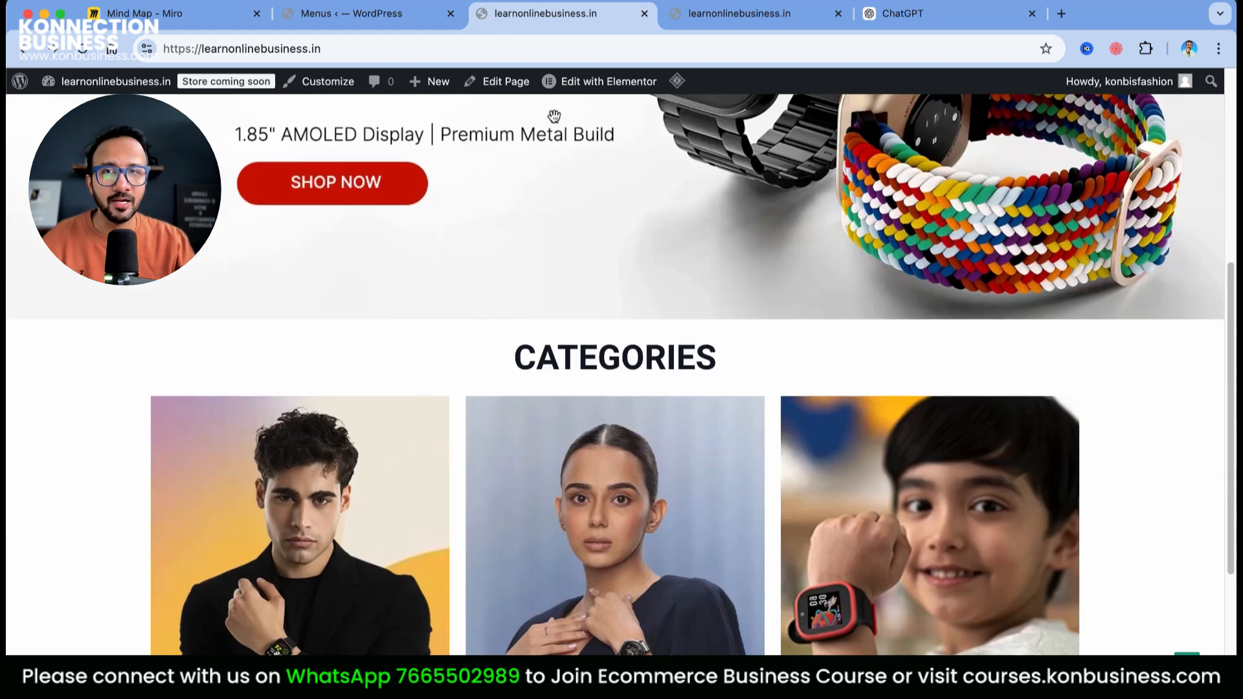
pyautogui.click(584, 115)
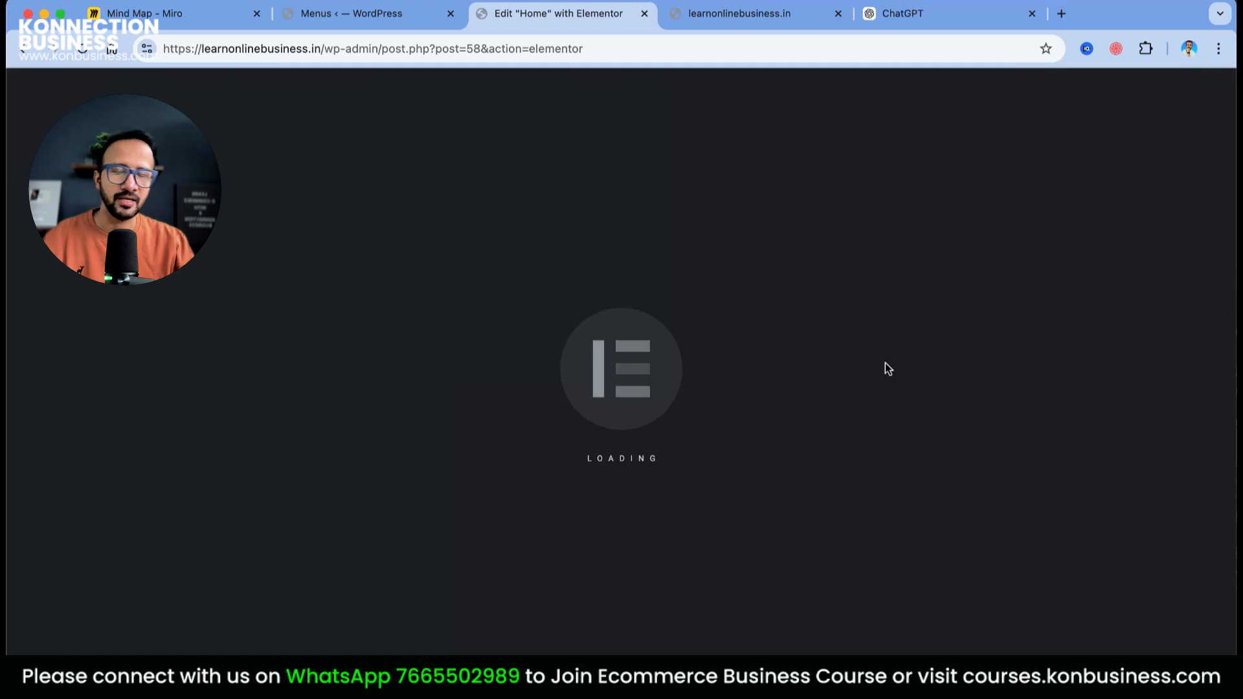
pyautogui.scroll(-10, 702, 355)
pyautogui.scroll(2, 419, 321)
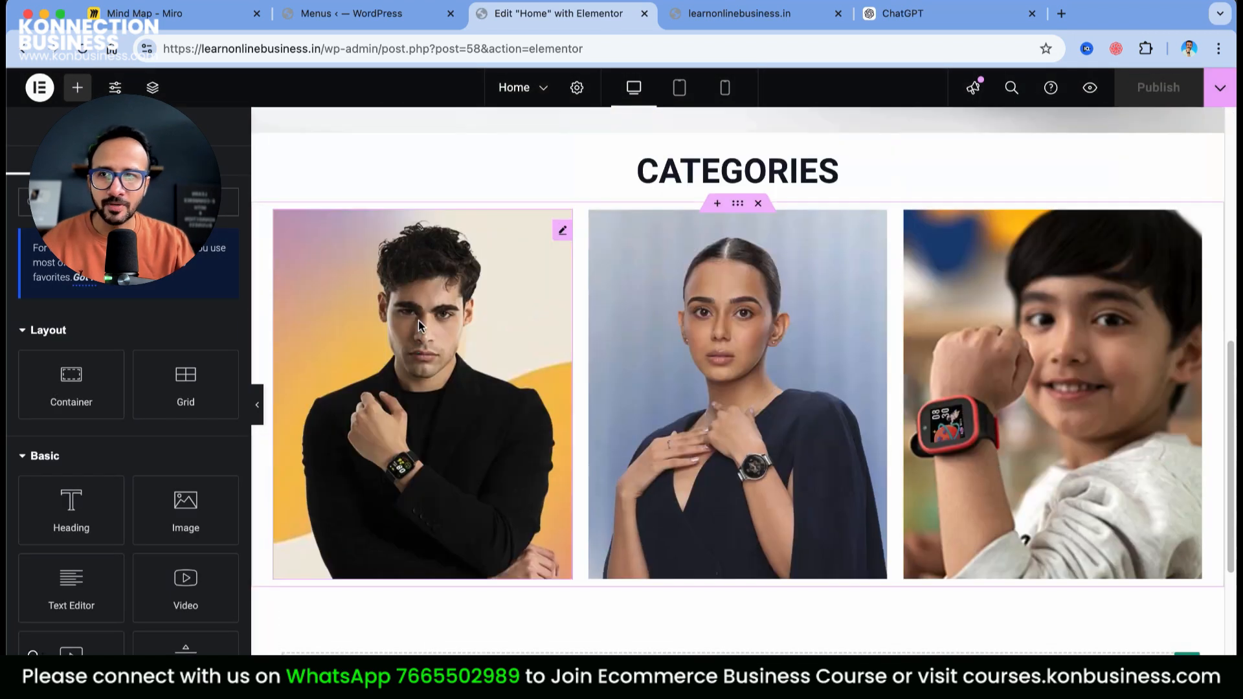
pyautogui.click(418, 321)
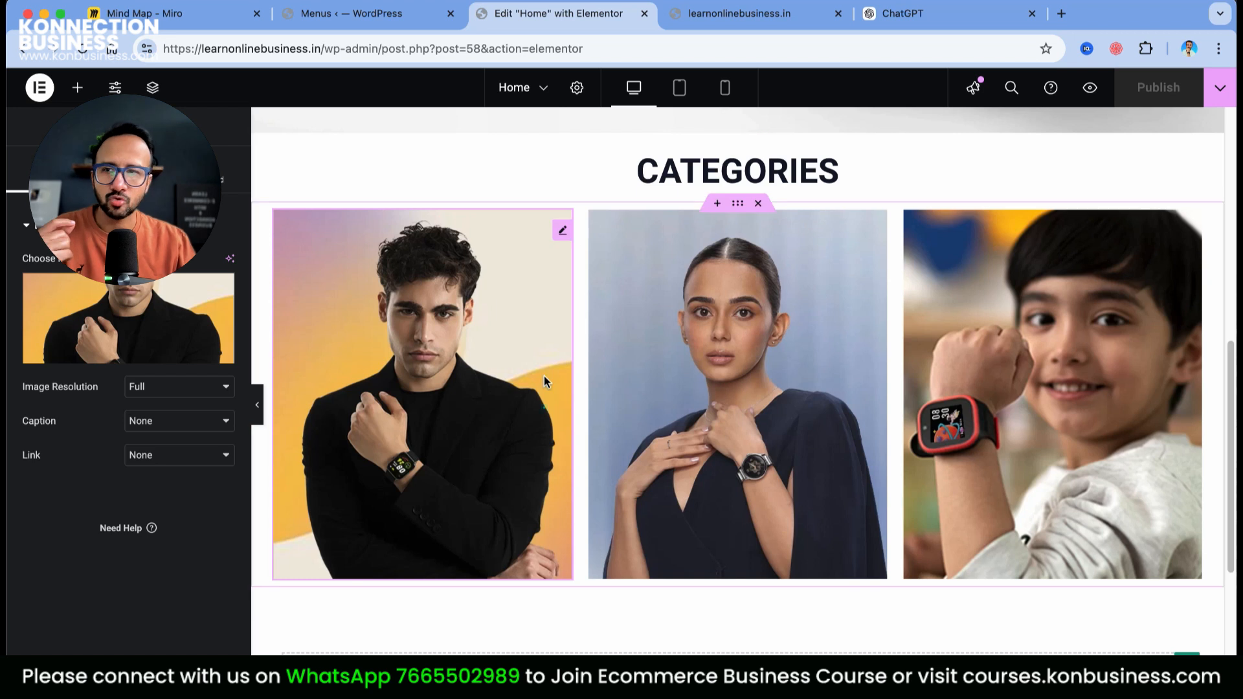
# Link the image to the /product-category/men/ custom URL and publish the page
pyautogui.click(159, 464)
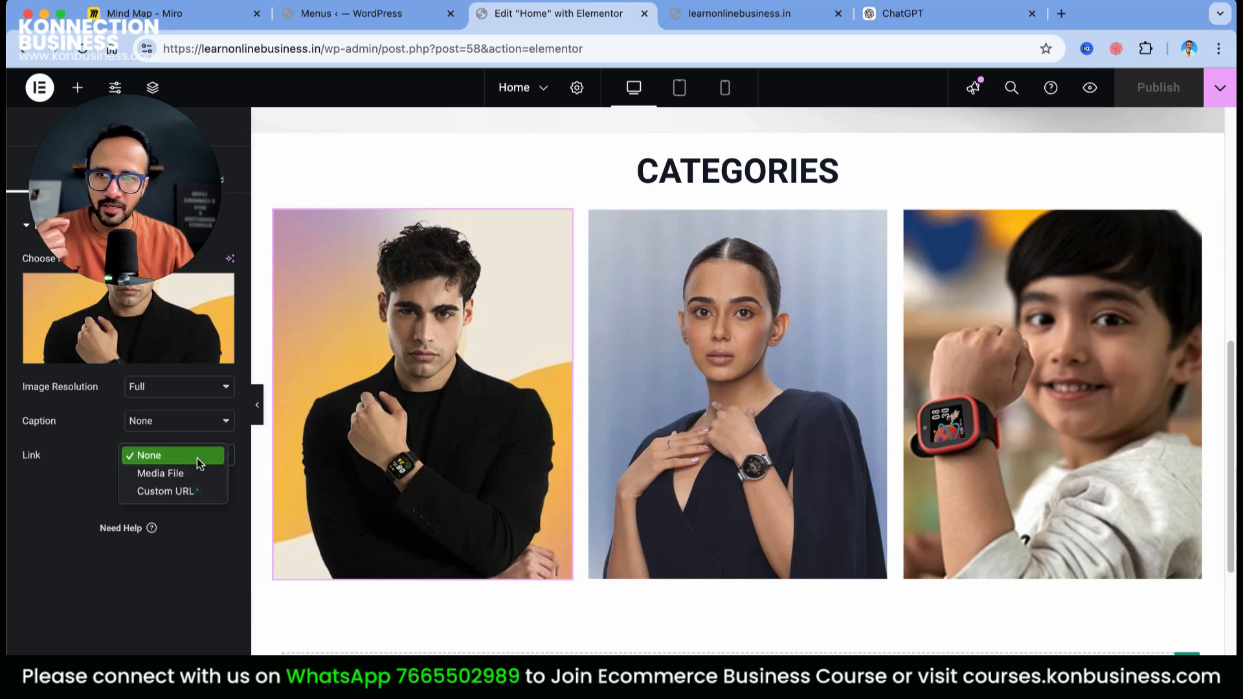
pyautogui.click(185, 494)
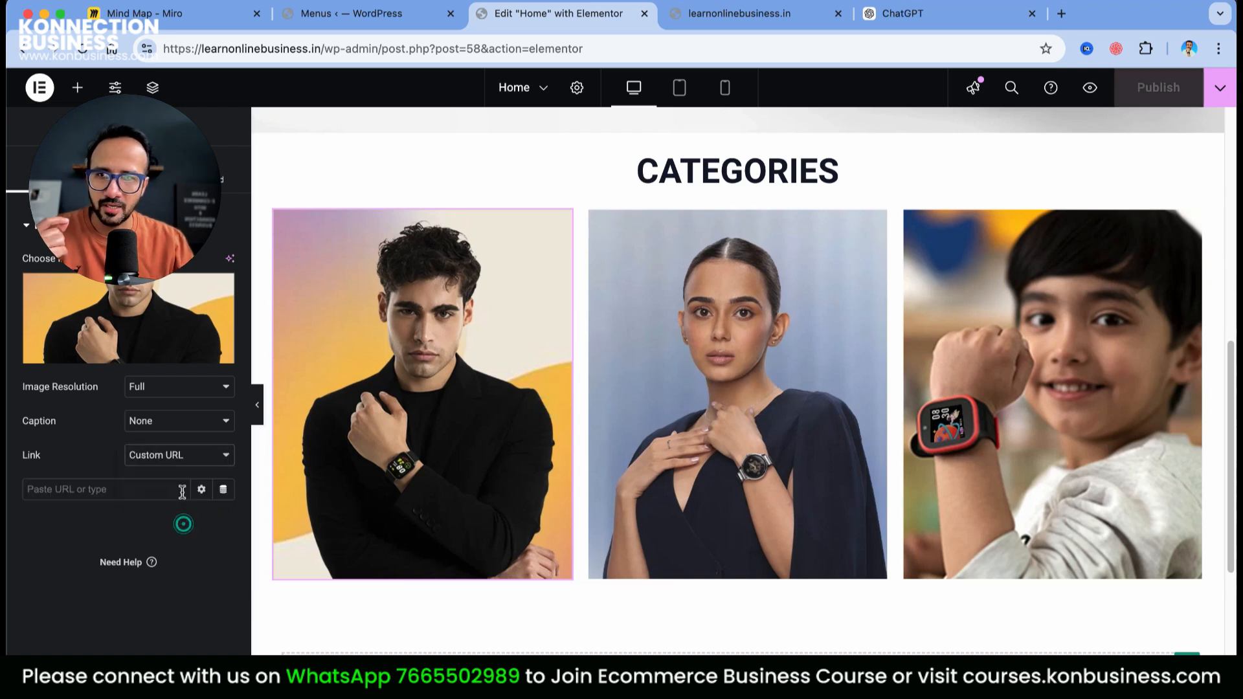
pyautogui.rightClick(132, 489)
pyautogui.click(174, 534)
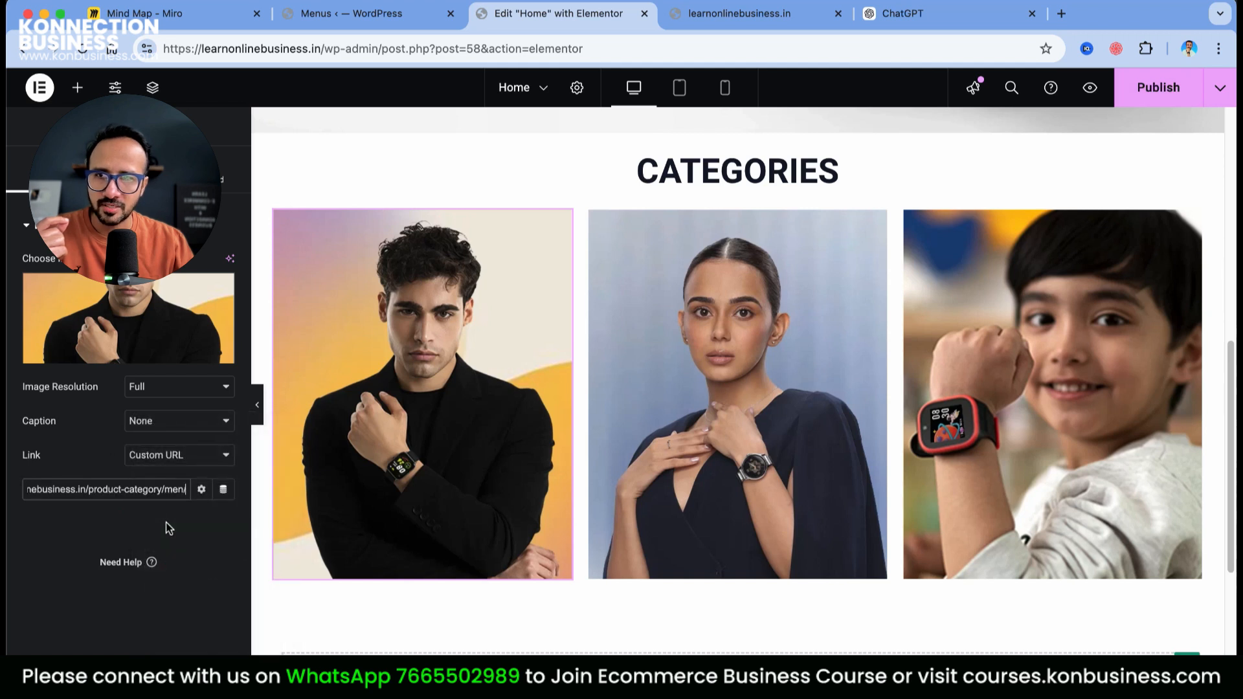
pyautogui.click(1159, 88)
pyautogui.click(759, 19)
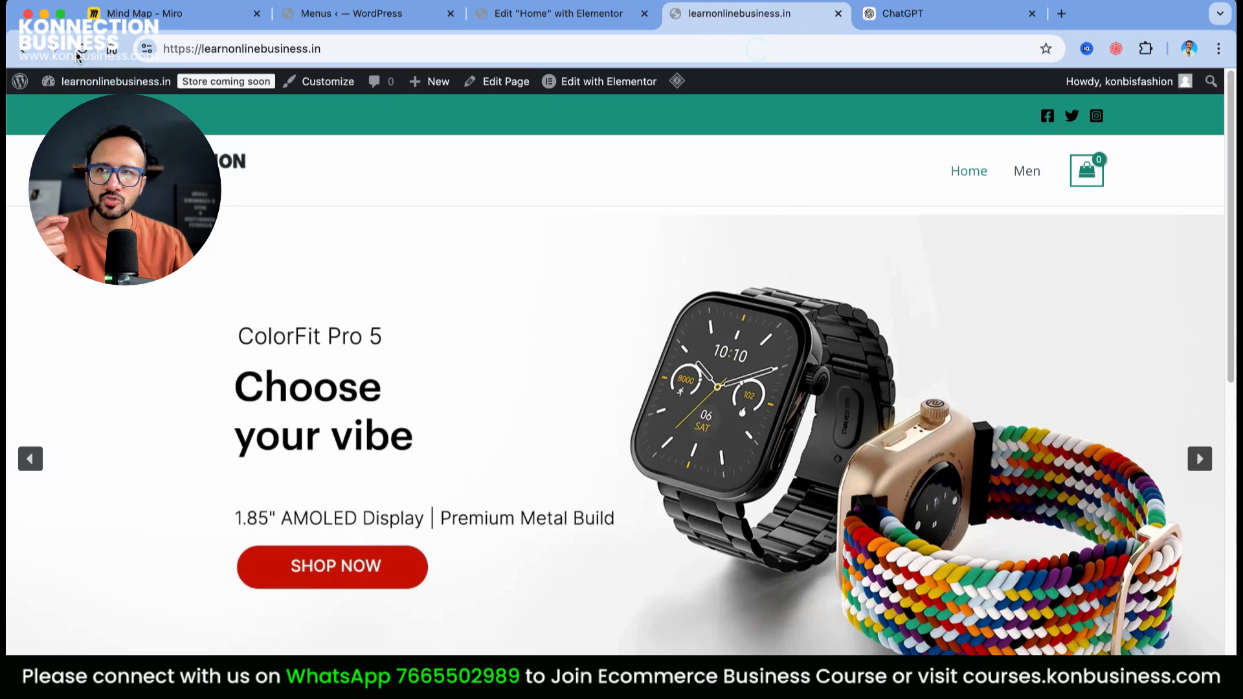
# Click the live homepage's men's image to reach the Men category, then return to Menus
pyautogui.scroll(-10, 763, 319)
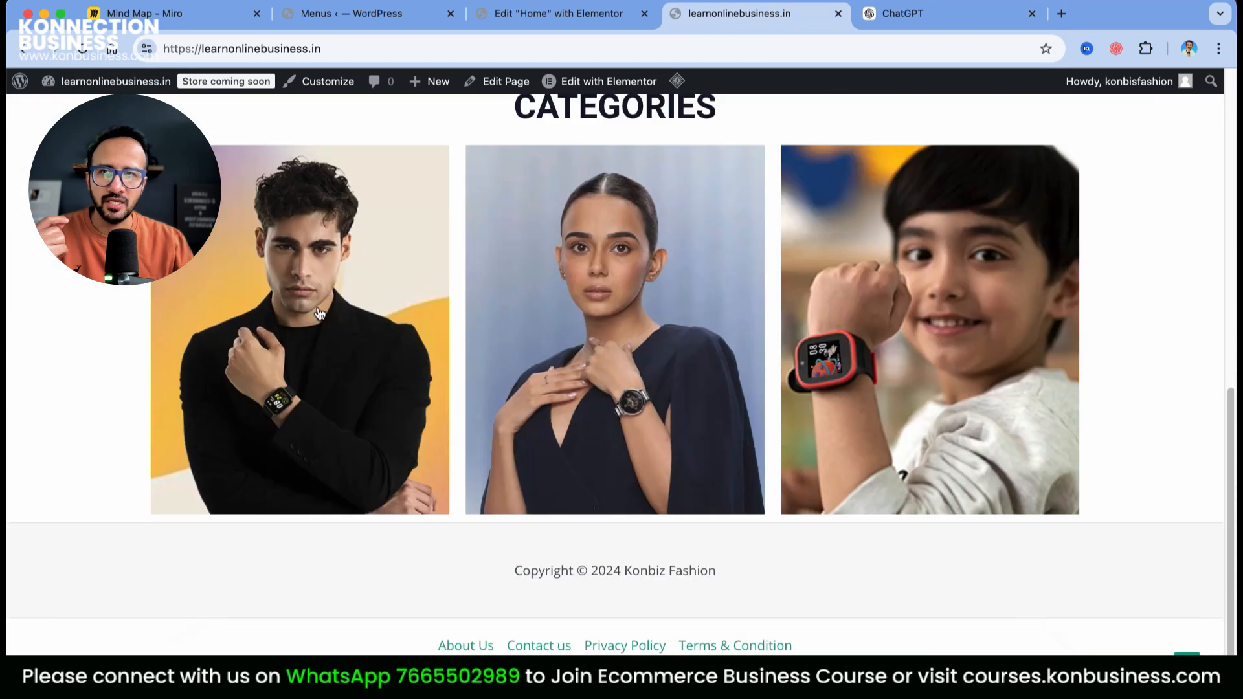
pyautogui.click(331, 345)
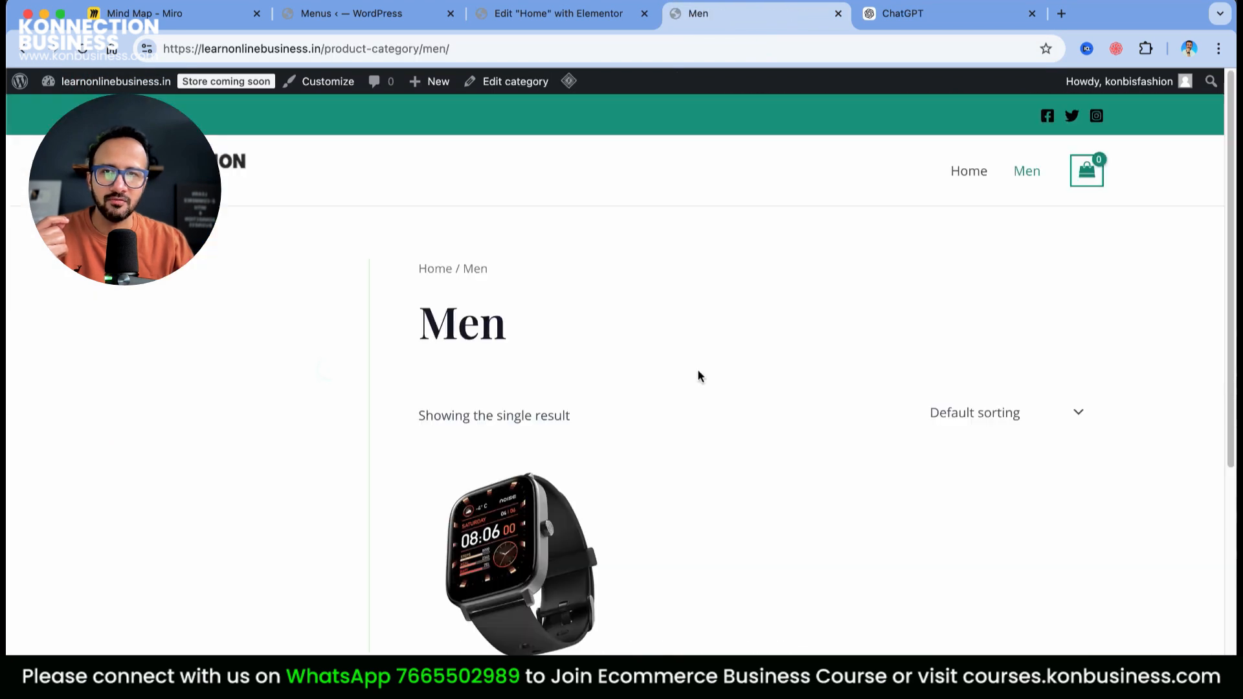
pyautogui.scroll(-5, 699, 374)
pyautogui.scroll(5, 769, 430)
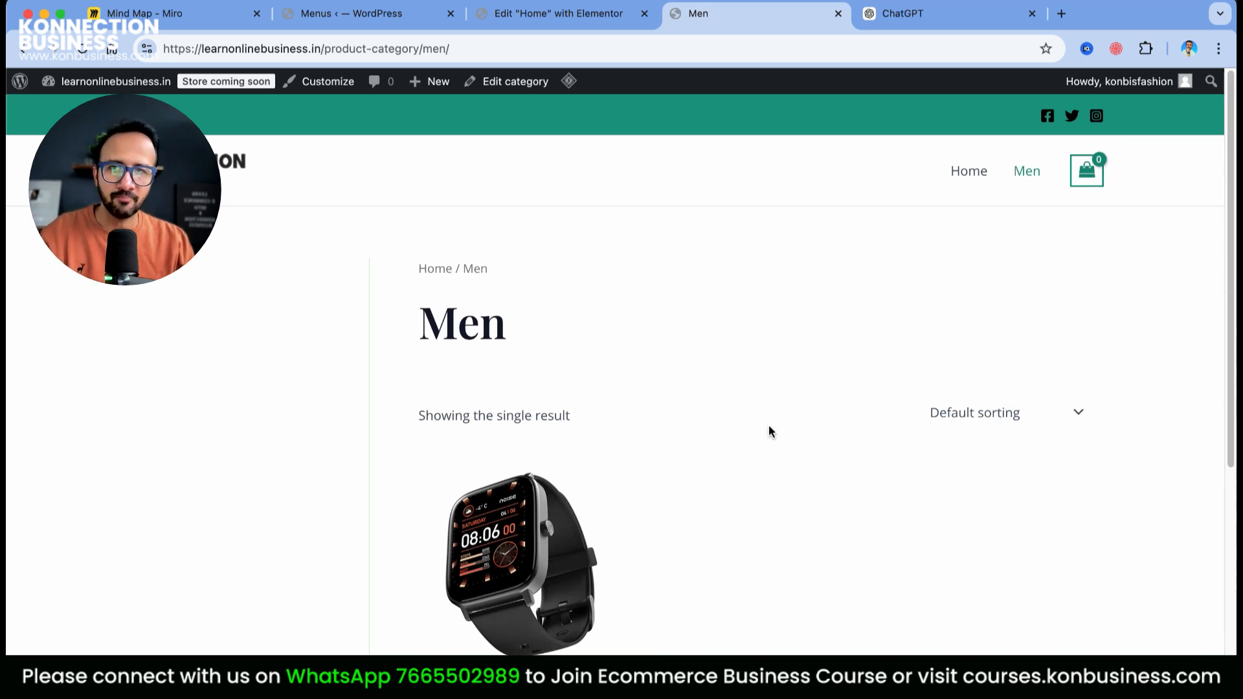
pyautogui.press('super+Left')
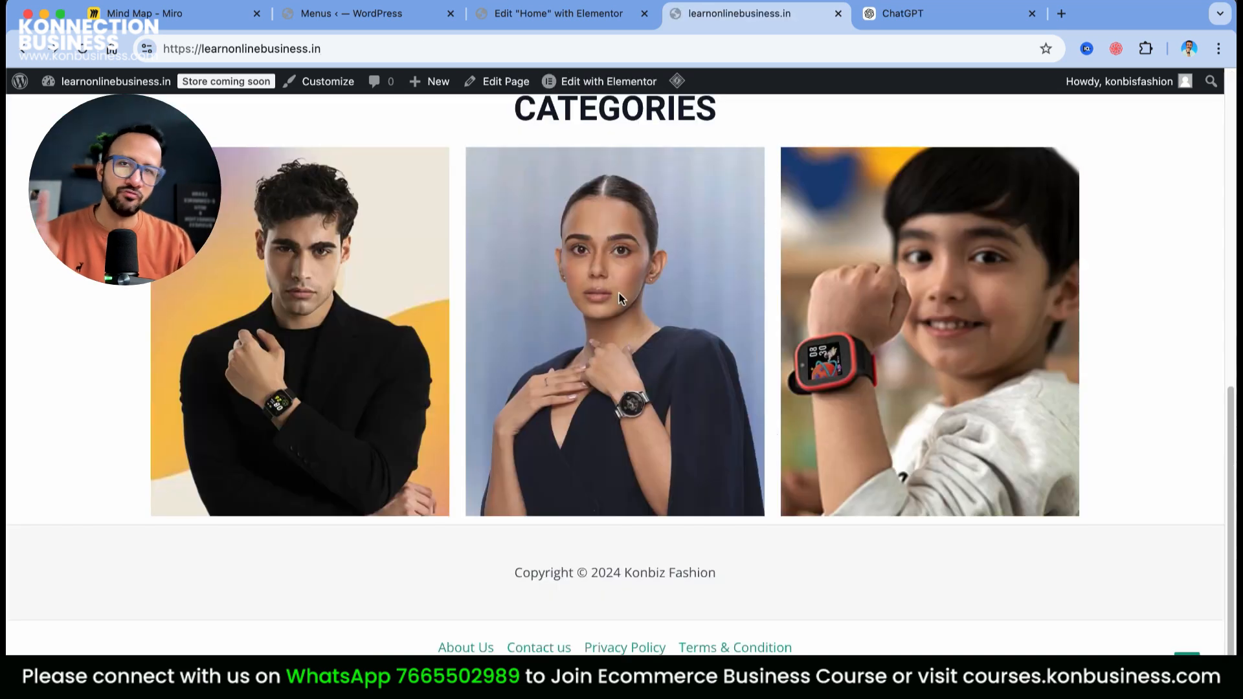
pyautogui.click(562, 18)
pyautogui.click(397, 14)
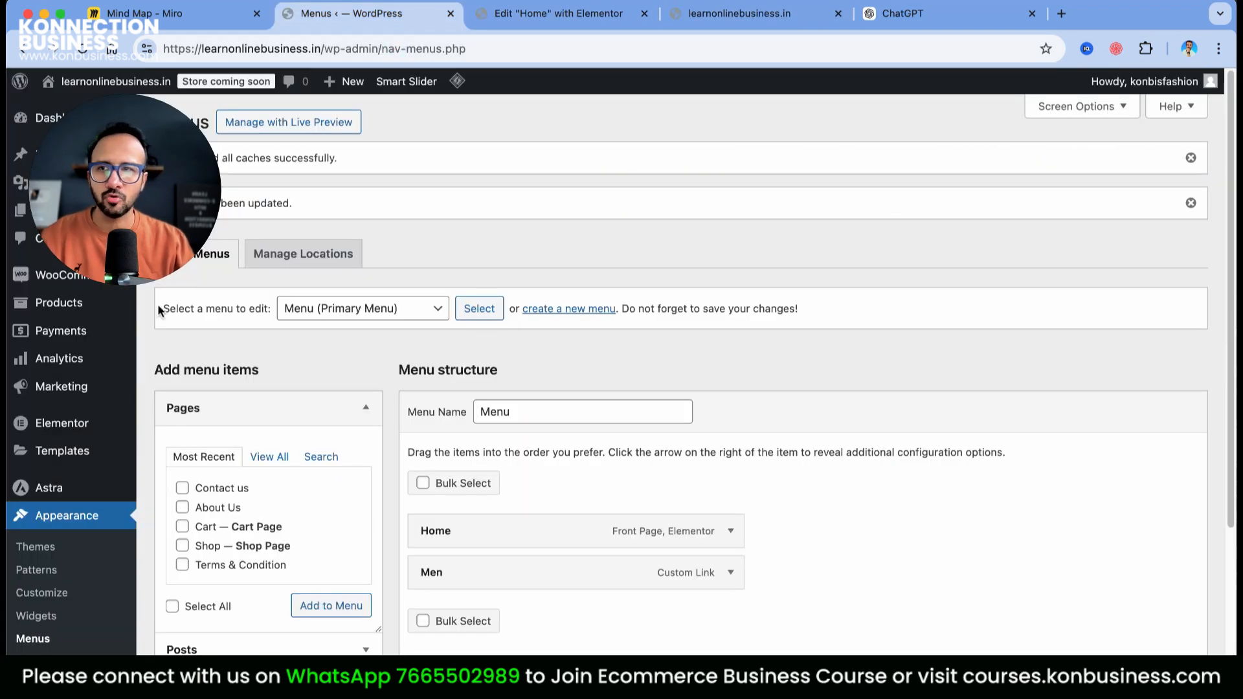
# Open the Smart Watch for Men editor in a new tab from the Products list
pyautogui.click(59, 302)
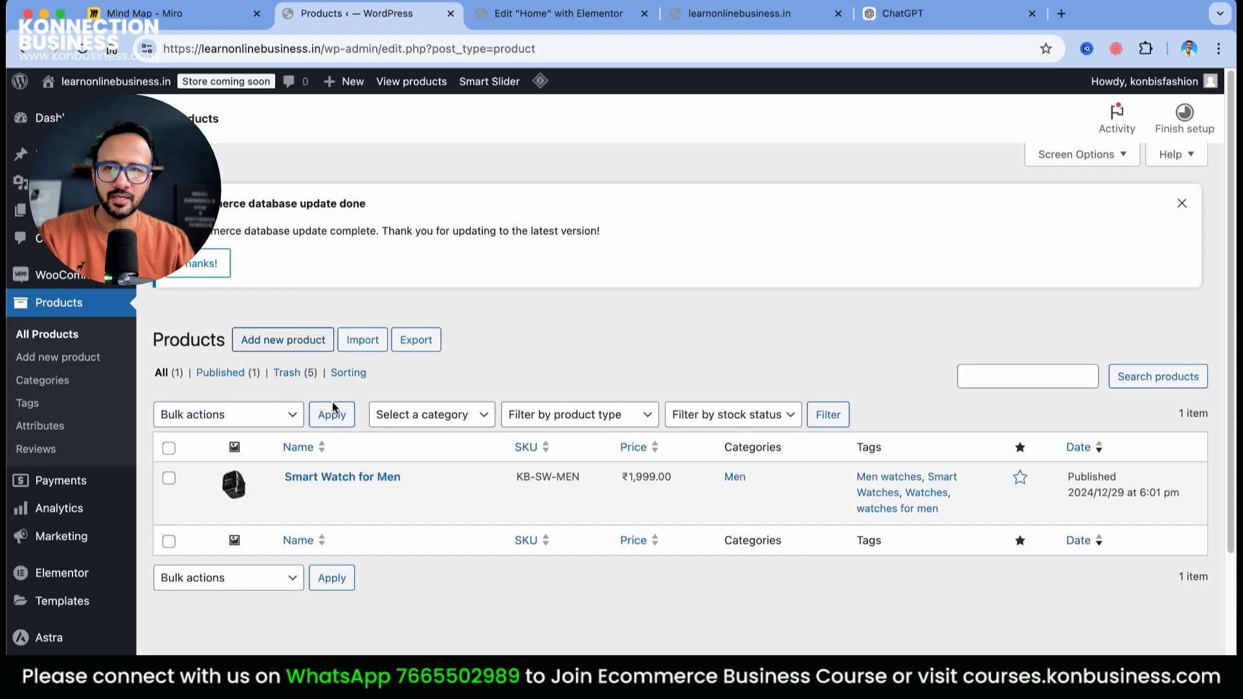
pyautogui.rightClick(347, 476)
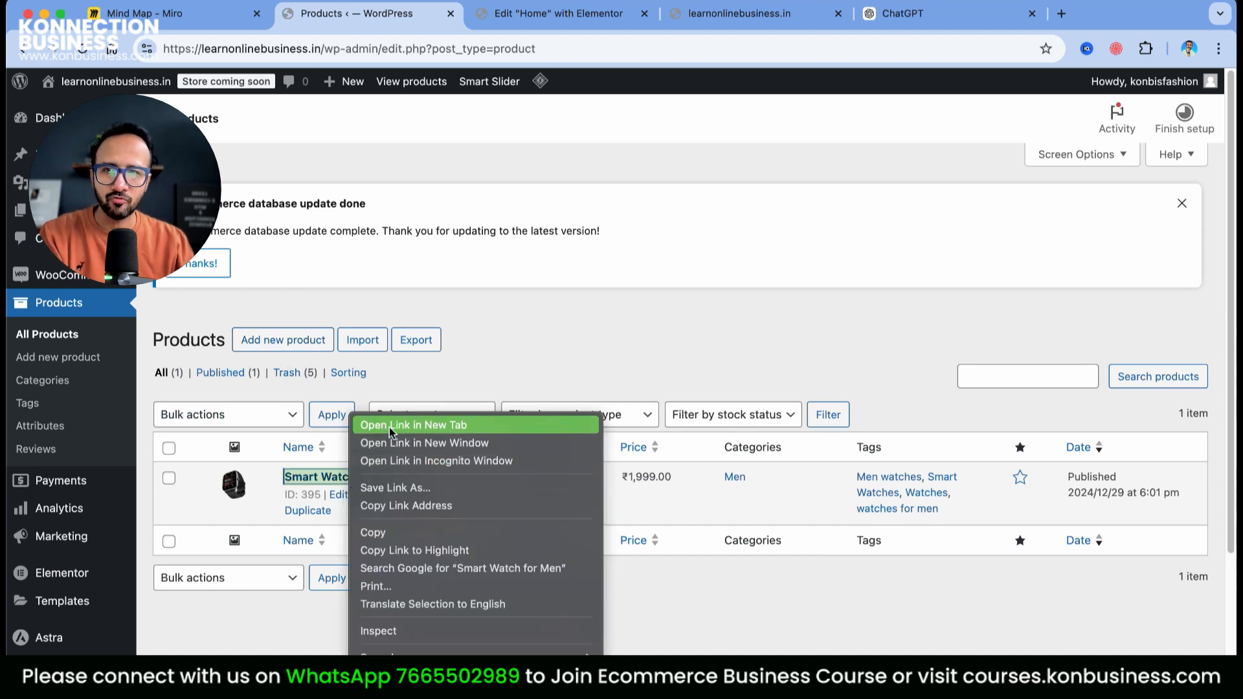
pyautogui.click(308, 558)
pyautogui.rightClick(341, 495)
pyautogui.click(391, 427)
pyautogui.click(471, 2)
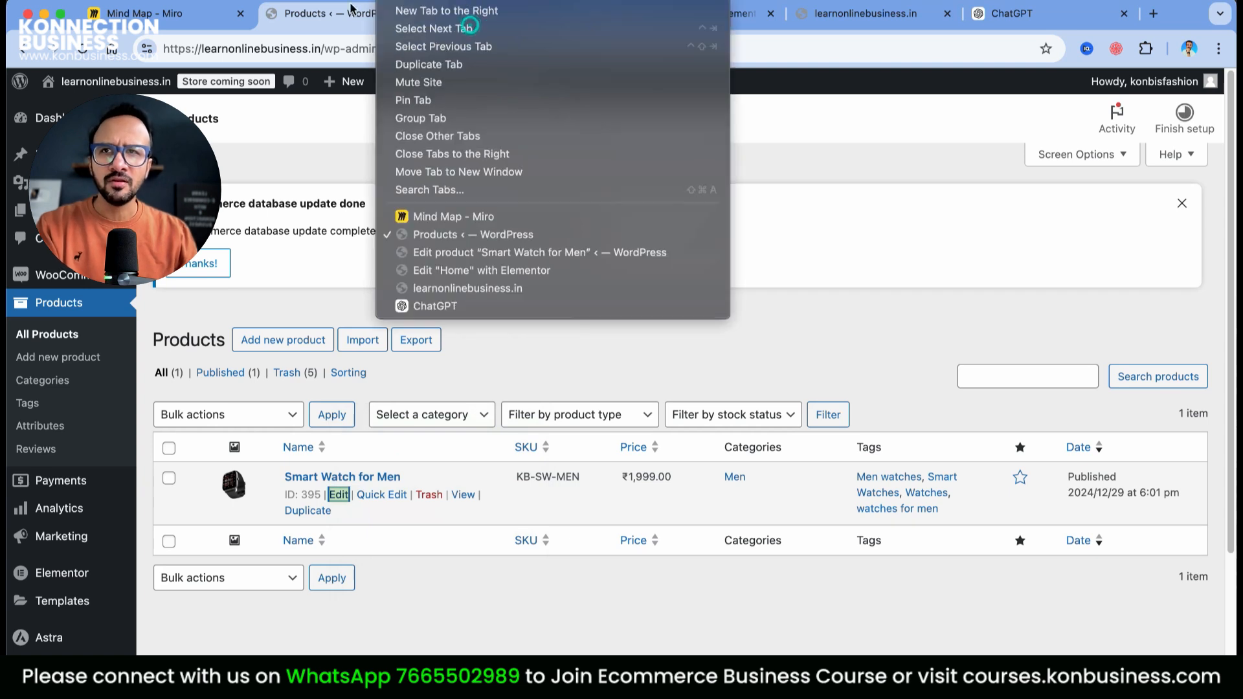
pyautogui.click(470, 28)
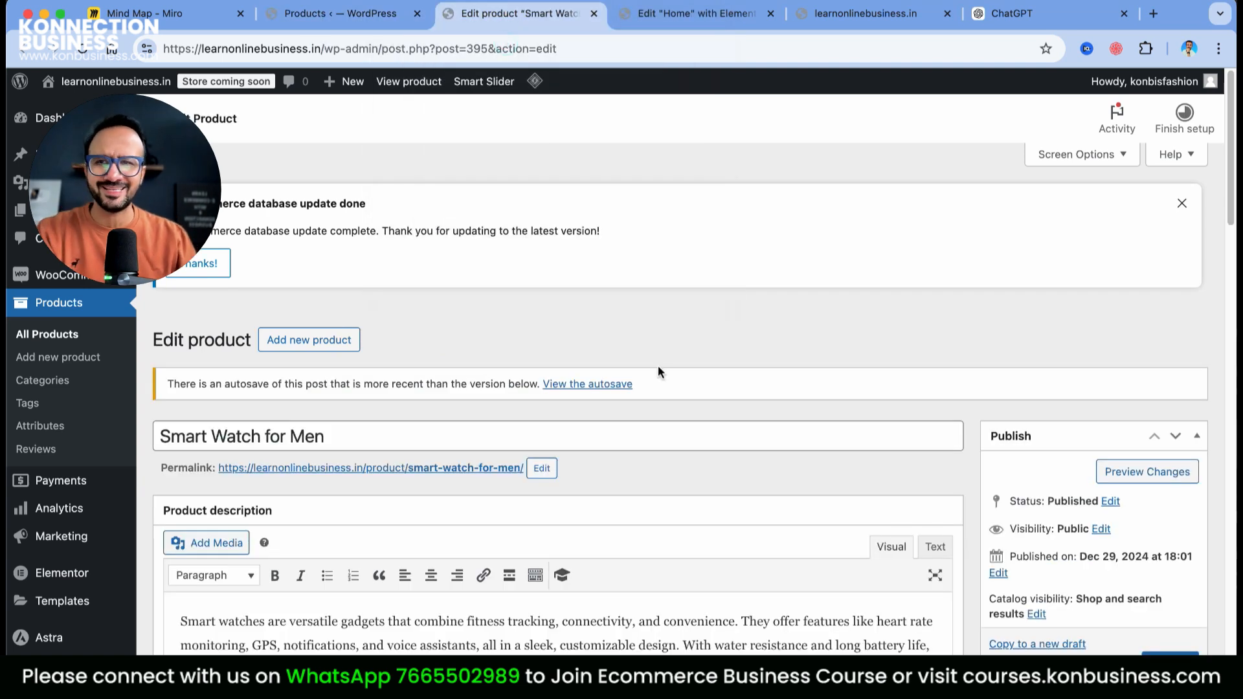
pyautogui.scroll(-2, 659, 371)
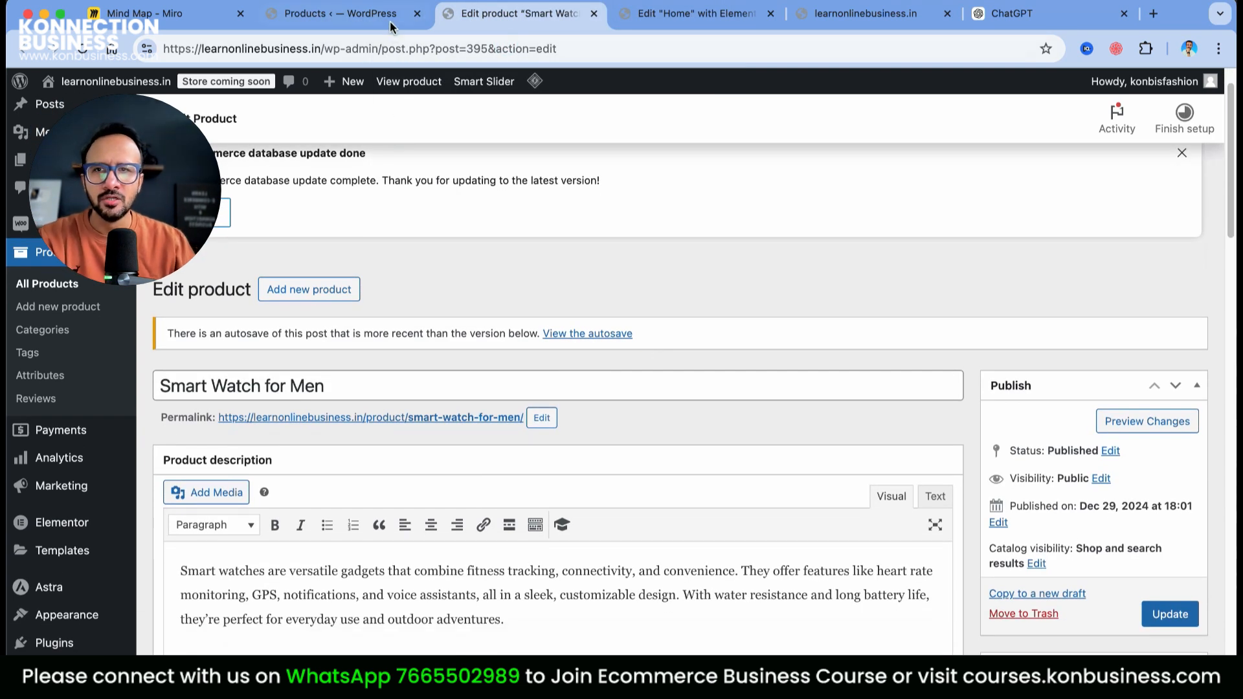
pyautogui.click(362, 13)
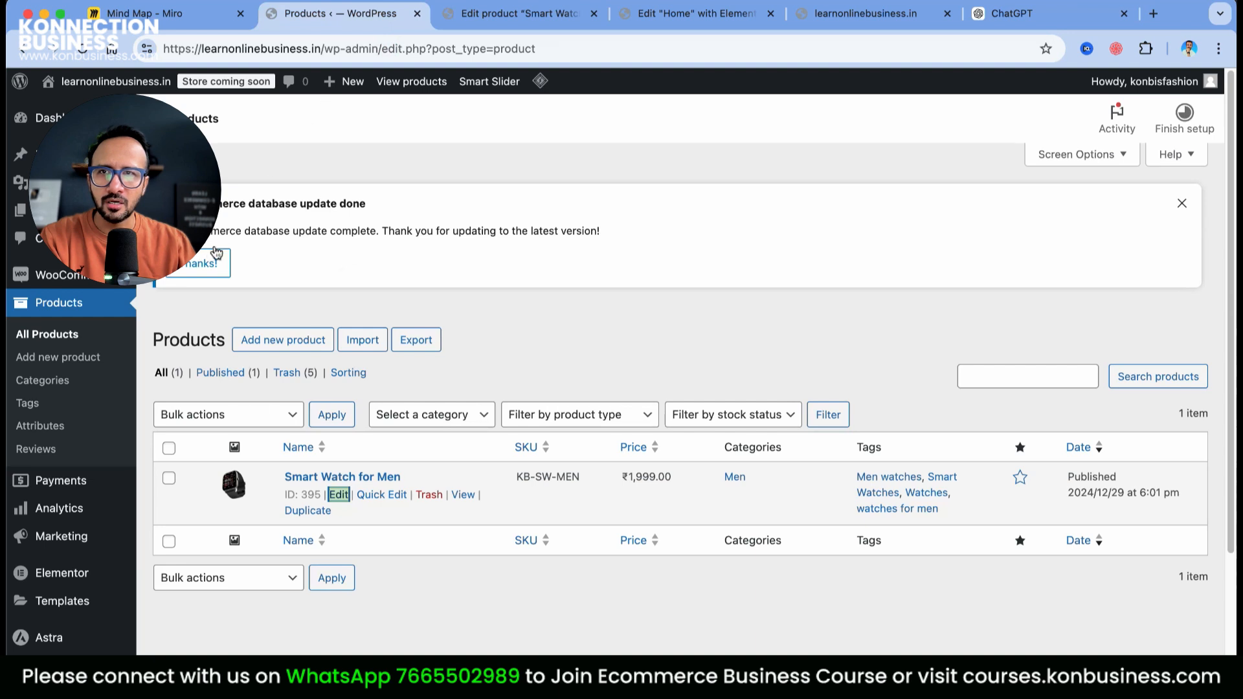
# Start a new product and copy the Smart Watch for Men title from the existing one
pyautogui.click(266, 339)
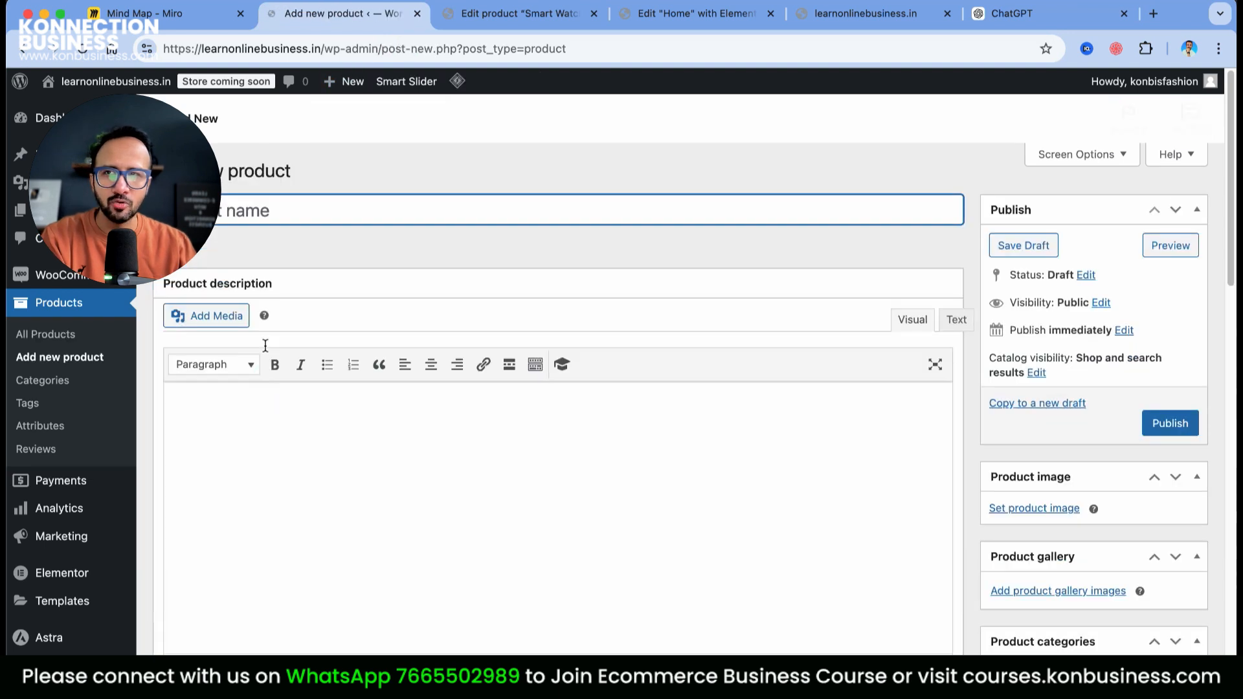
pyautogui.click(300, 373)
pyautogui.click(541, 16)
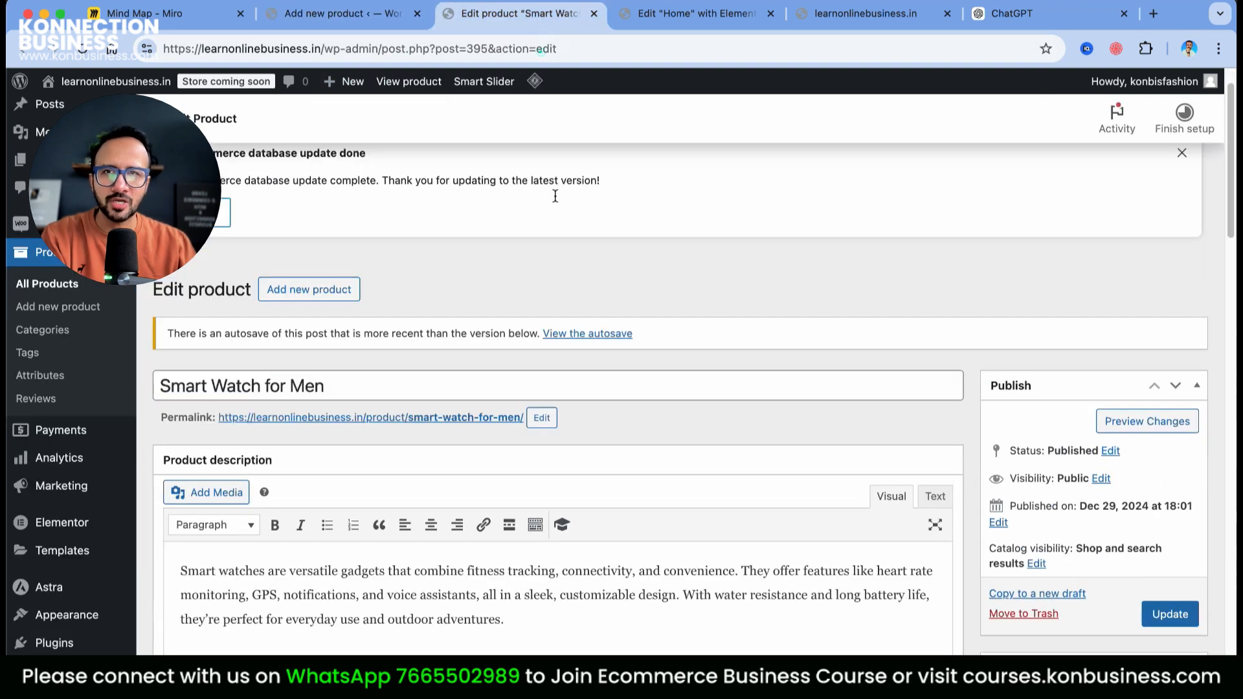
pyautogui.tripleClick(351, 380)
pyautogui.press('super+c')
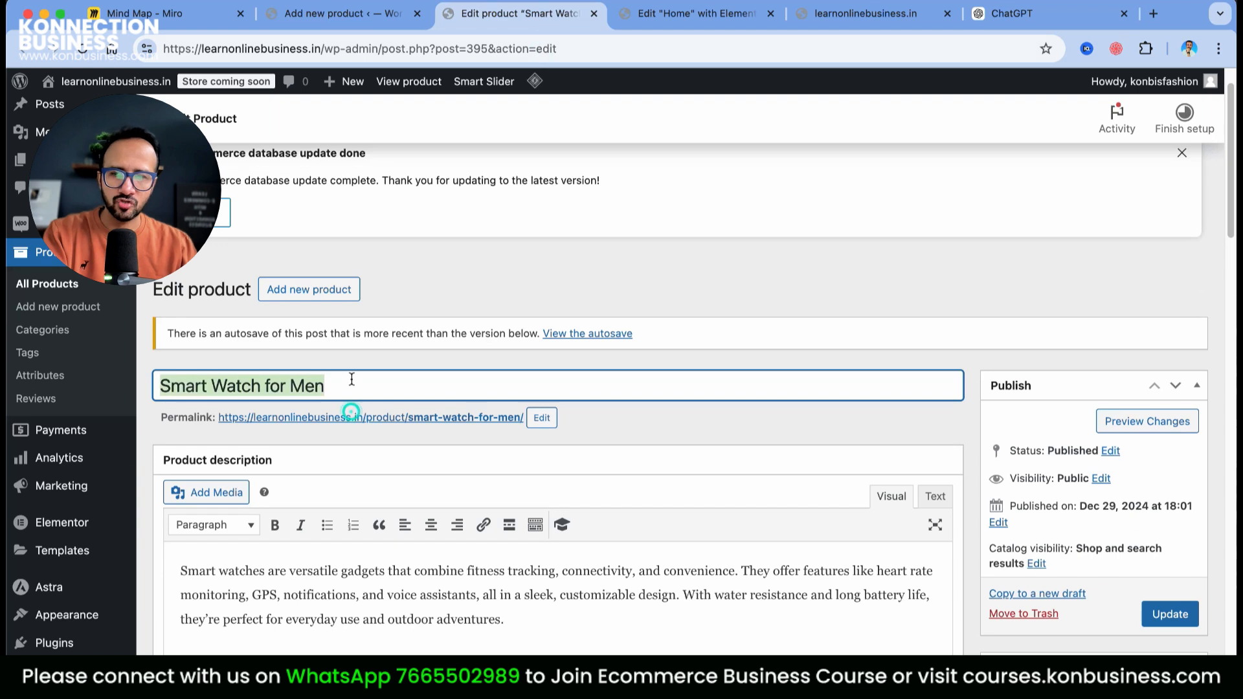
pyautogui.click(337, 18)
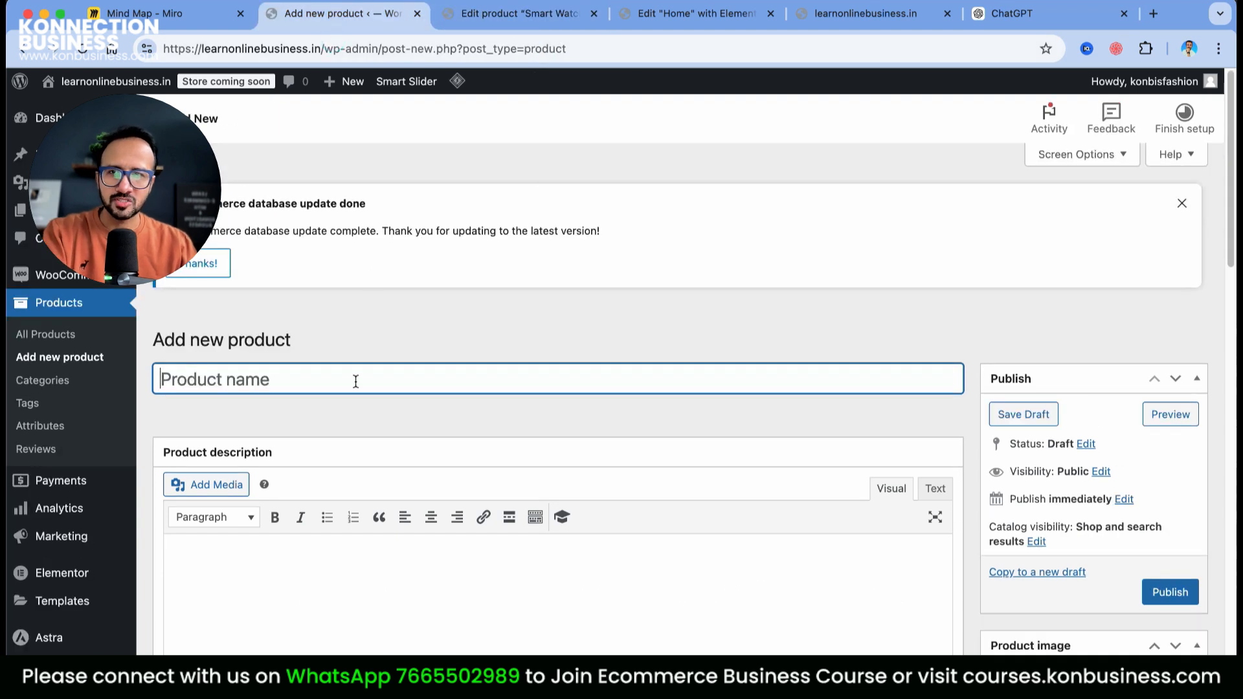
# Name the product Smart Watch for Women and tick the Women category
pyautogui.press('super+v')
pyautogui.doubleClick(298, 380)
pyautogui.write('W')
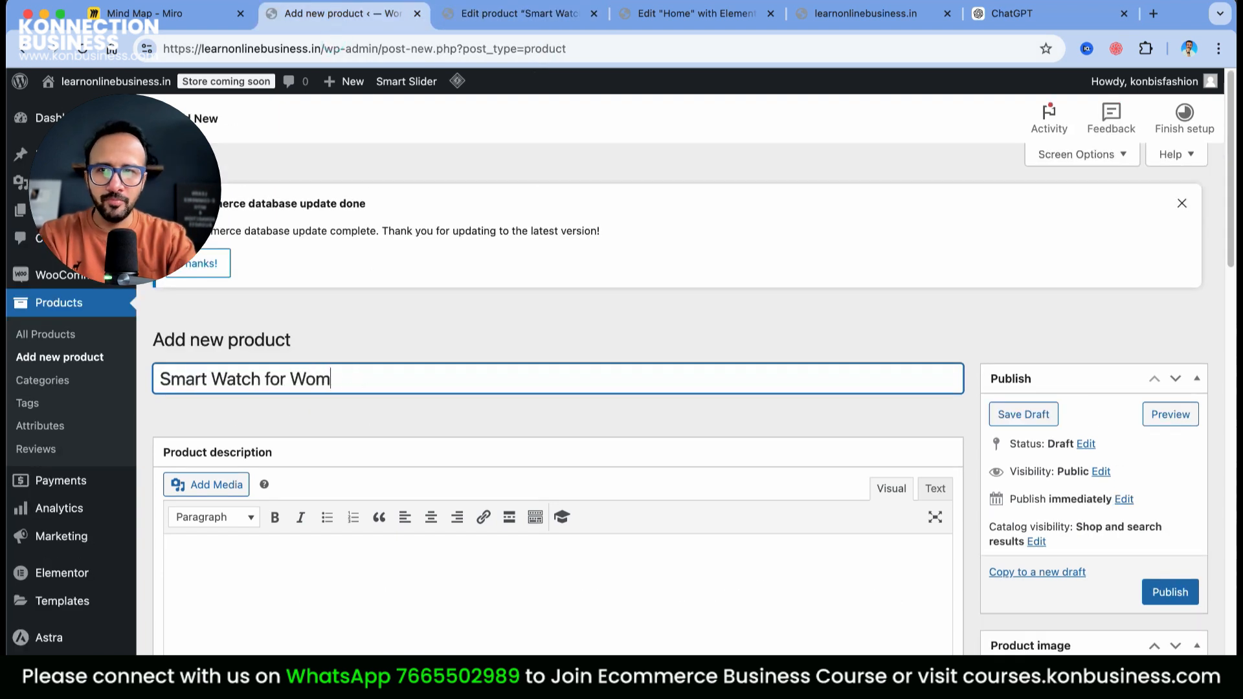
pyautogui.scroll(-5, 1229, 466)
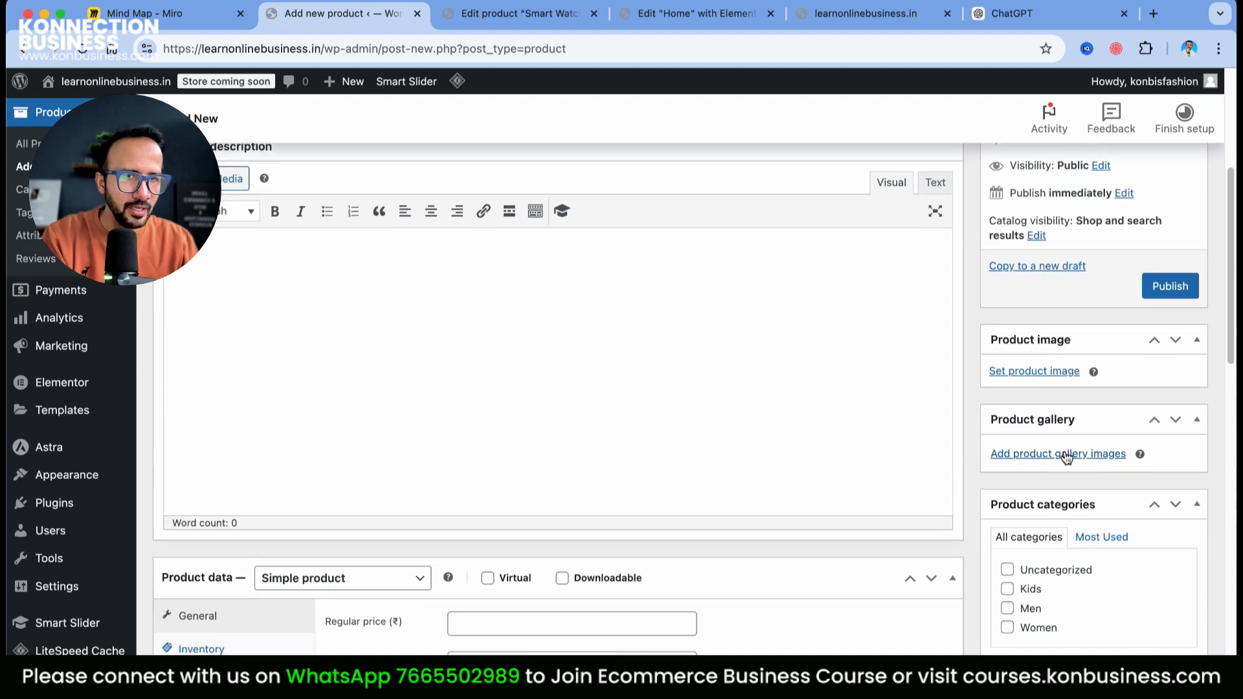
pyautogui.click(1007, 628)
# Tag it Smart Watches, Watches, women watches and watches for women
pyautogui.scroll(-5, 1053, 479)
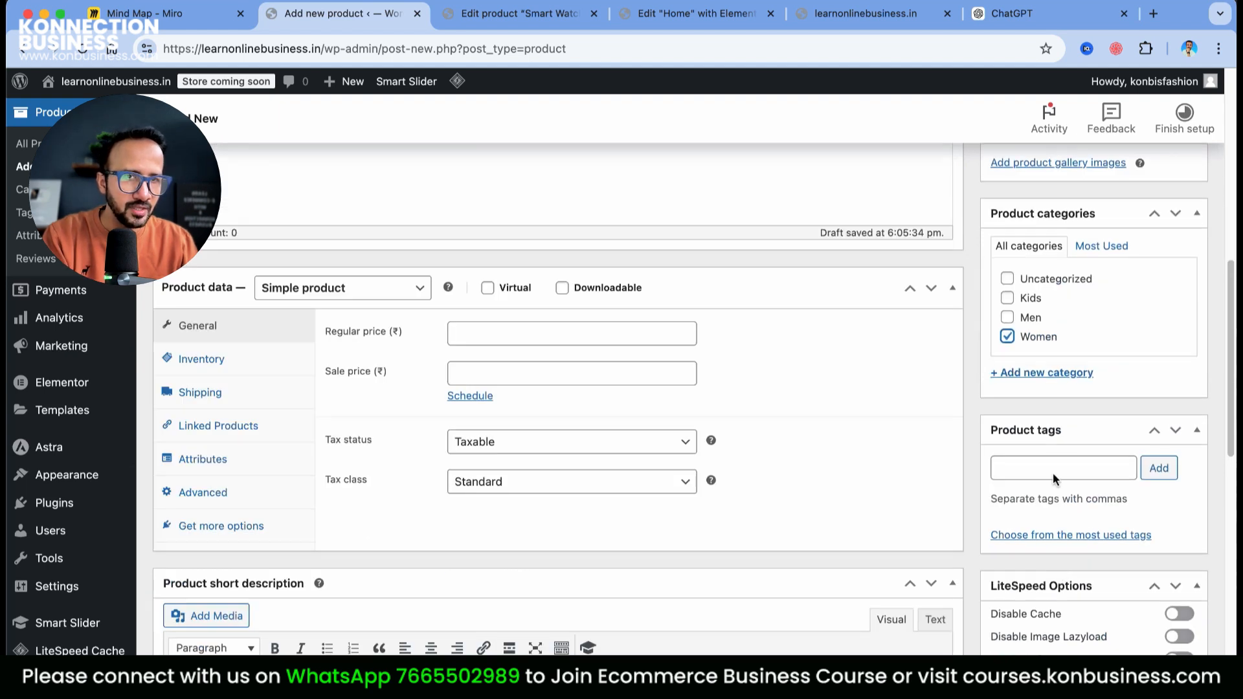
pyautogui.click(1059, 468)
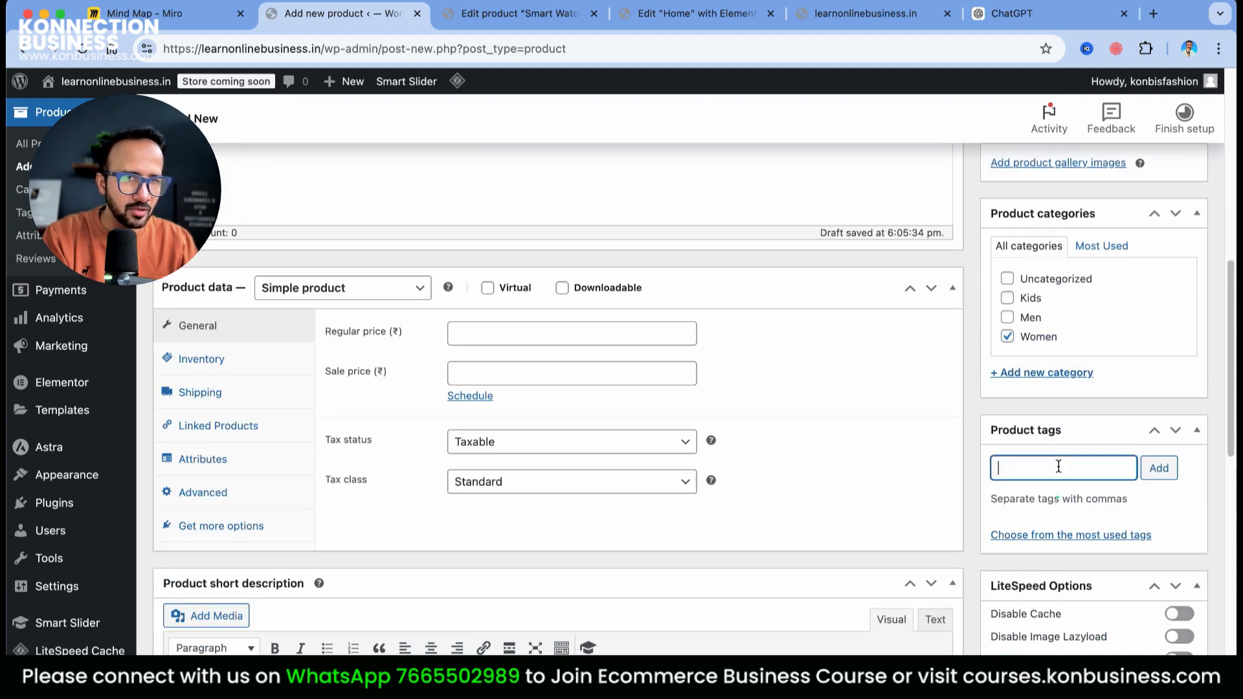
pyautogui.click(1083, 535)
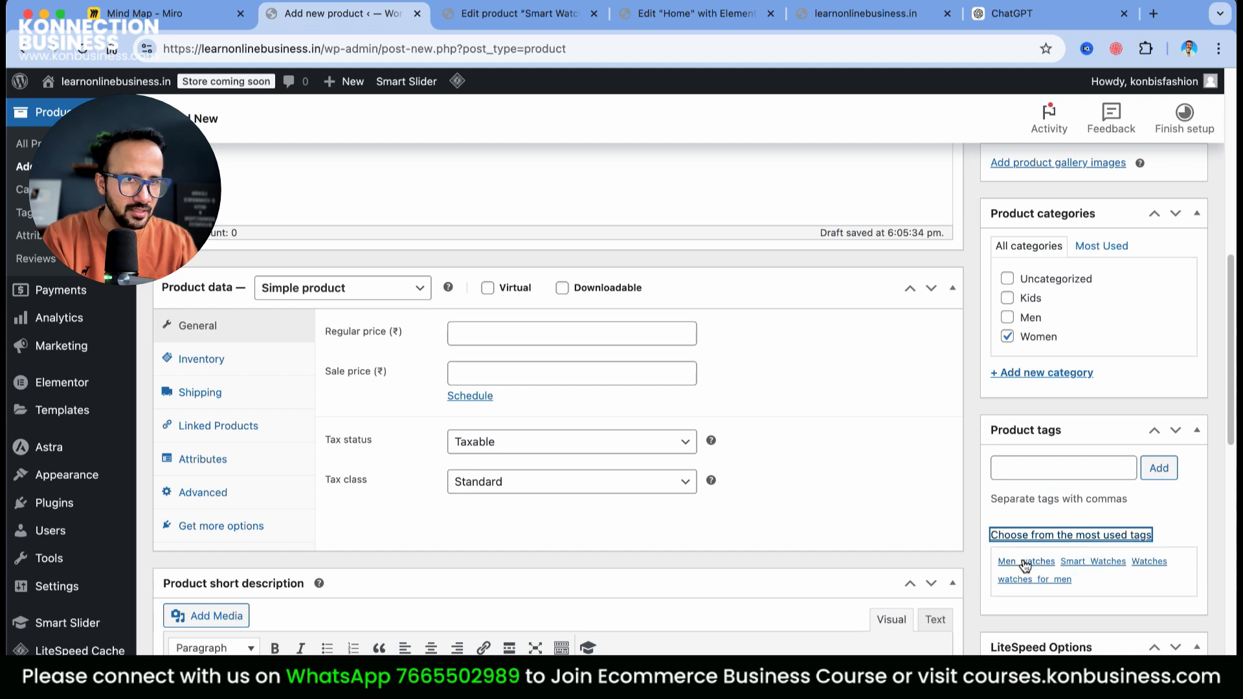
pyautogui.click(1076, 569)
pyautogui.click(1147, 586)
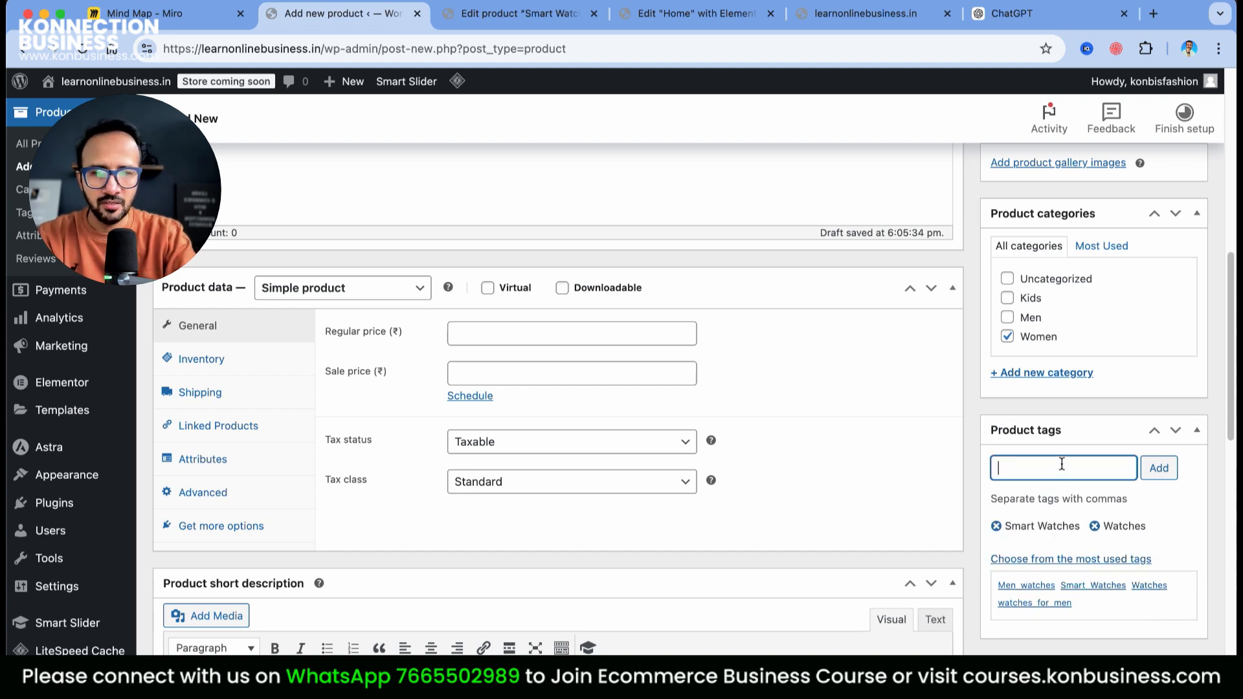
pyautogui.write('s')
pyautogui.press('Return')
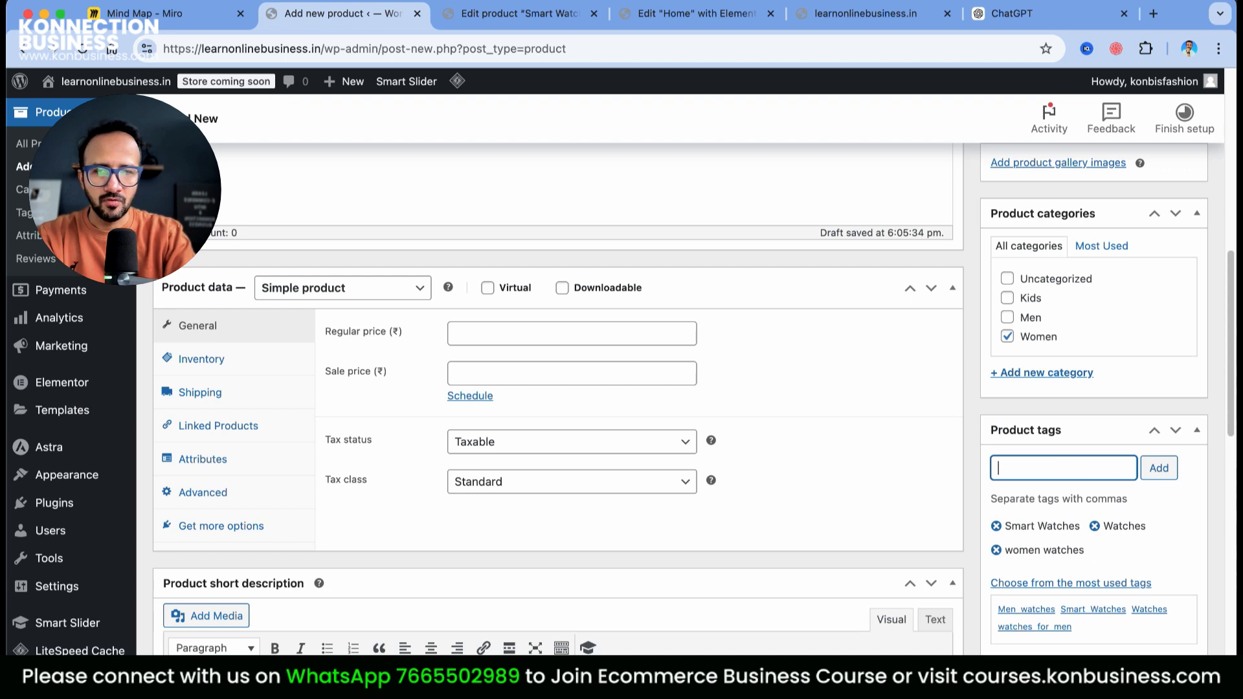
pyautogui.write('watches for m')
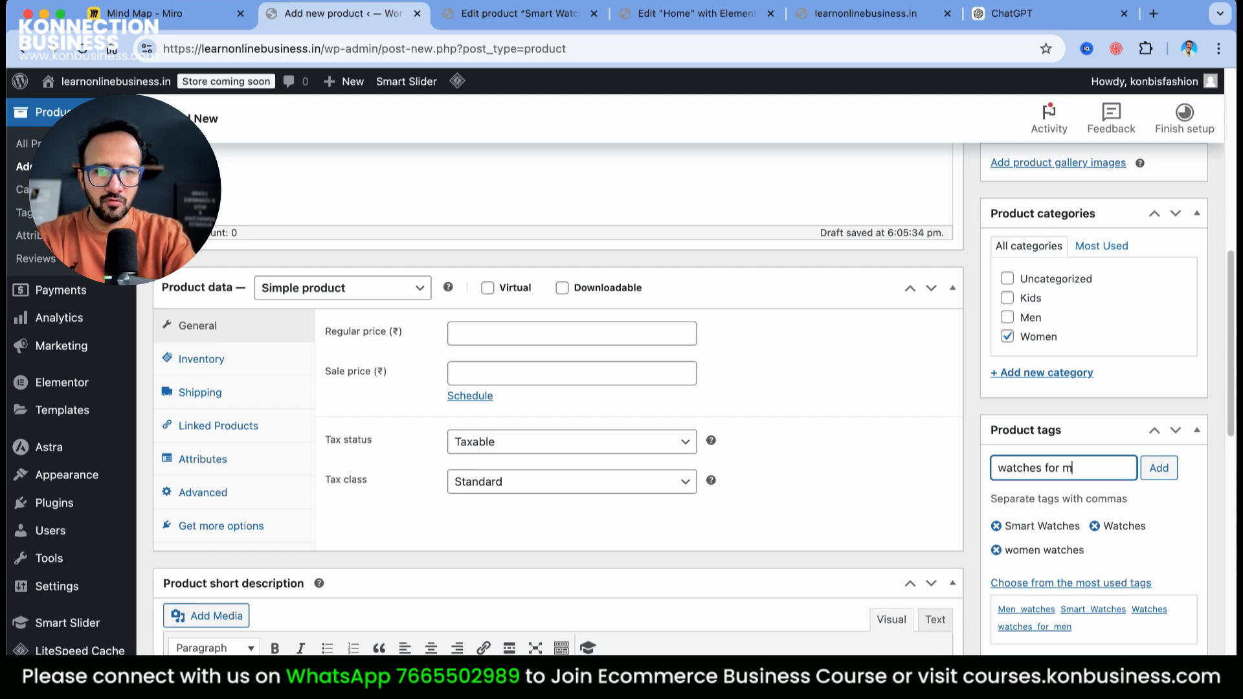
pyautogui.press('BackSpace')
pyautogui.write('women')
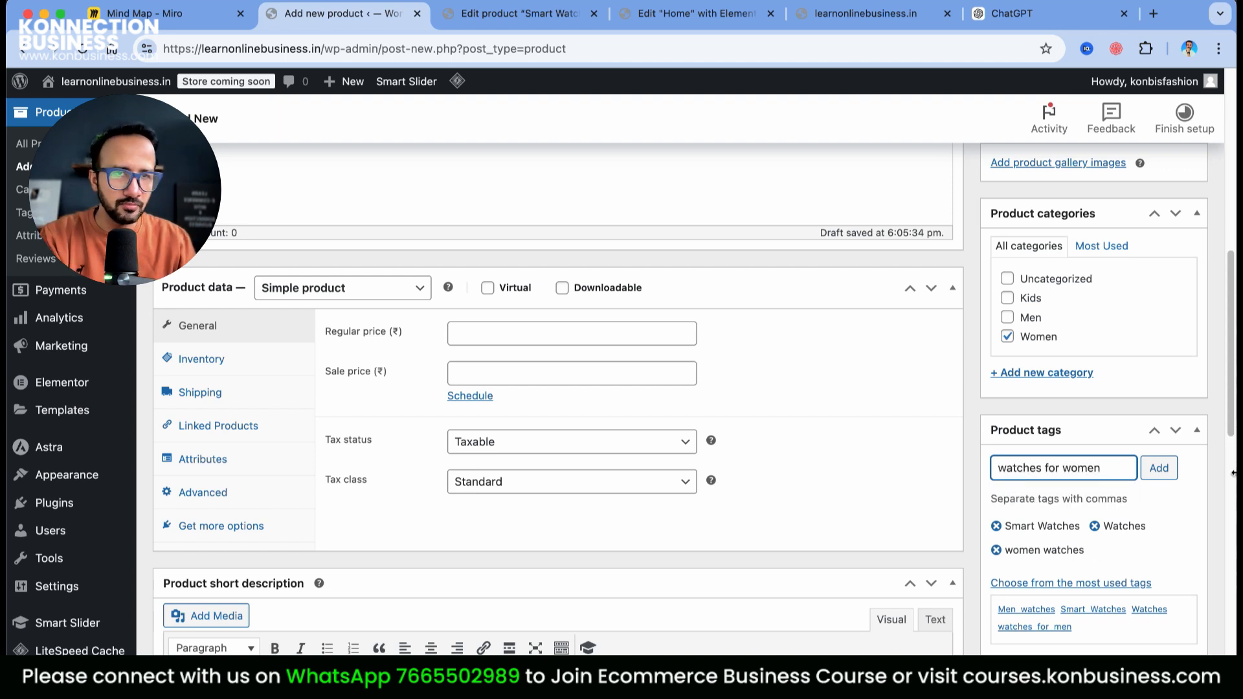
pyautogui.click(1159, 468)
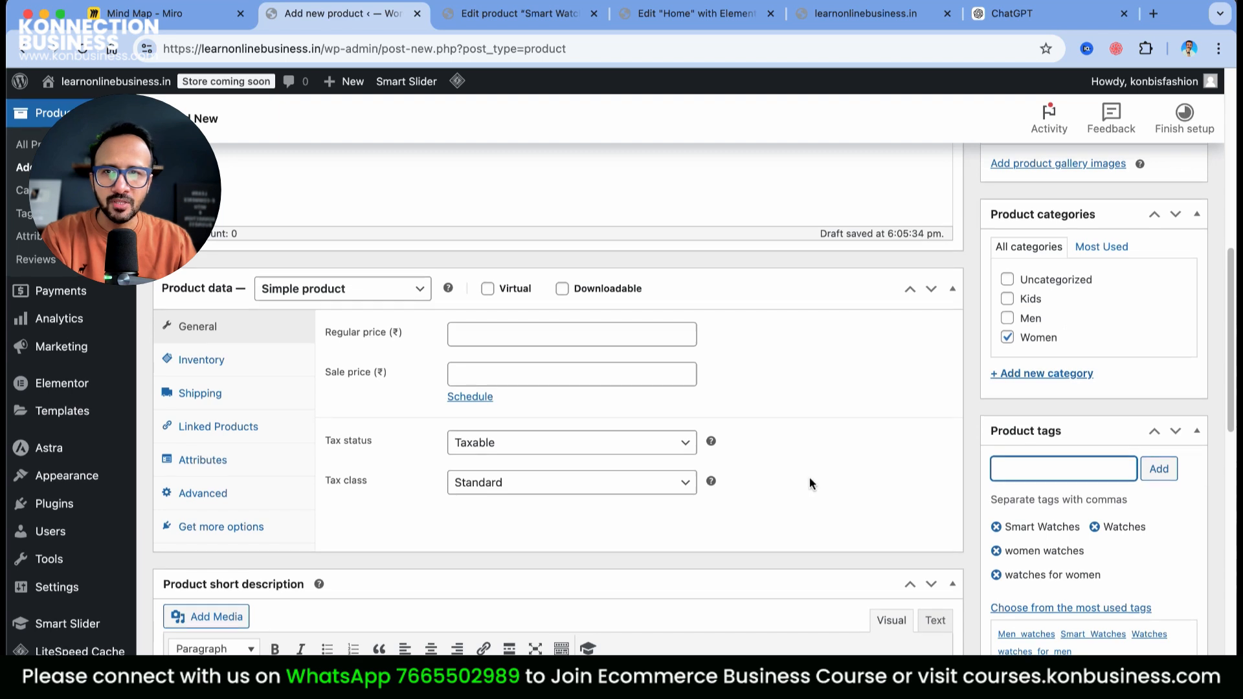
pyautogui.scroll(3, 809, 477)
# Set the women's watch regular price to 1799 with 400 g weight and 12 × 12 × 4 cm
pyautogui.click(592, 477)
pyautogui.write('1799')
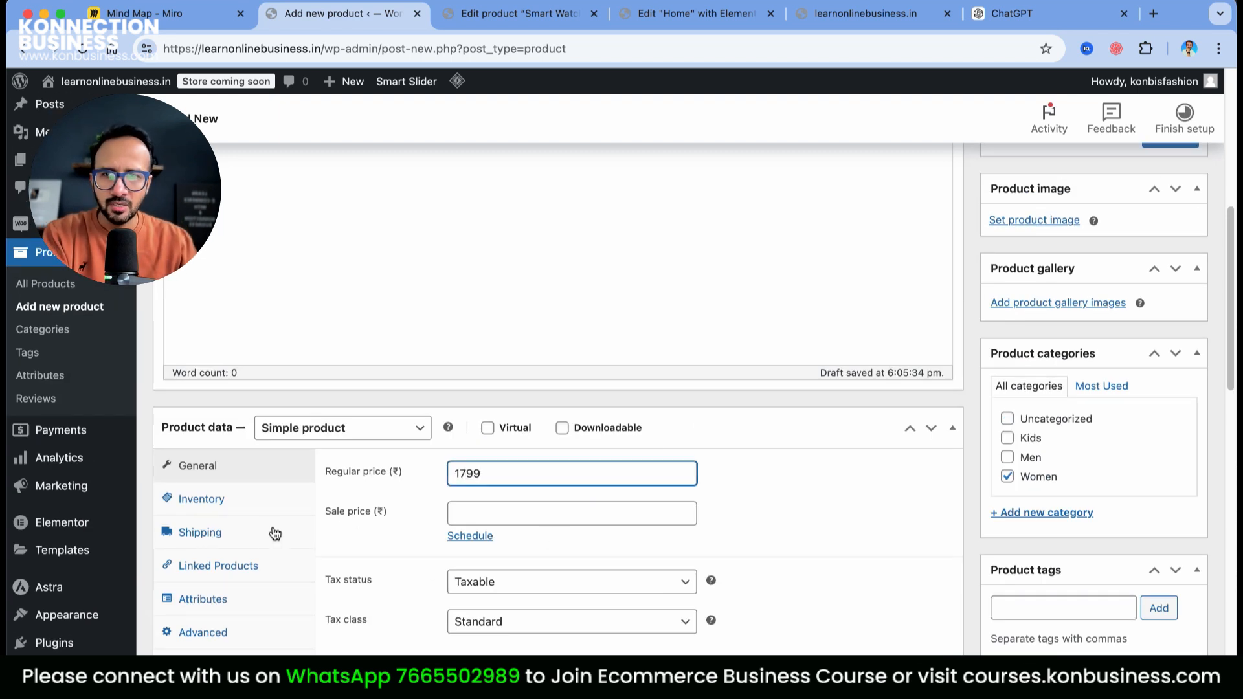
pyautogui.click(213, 532)
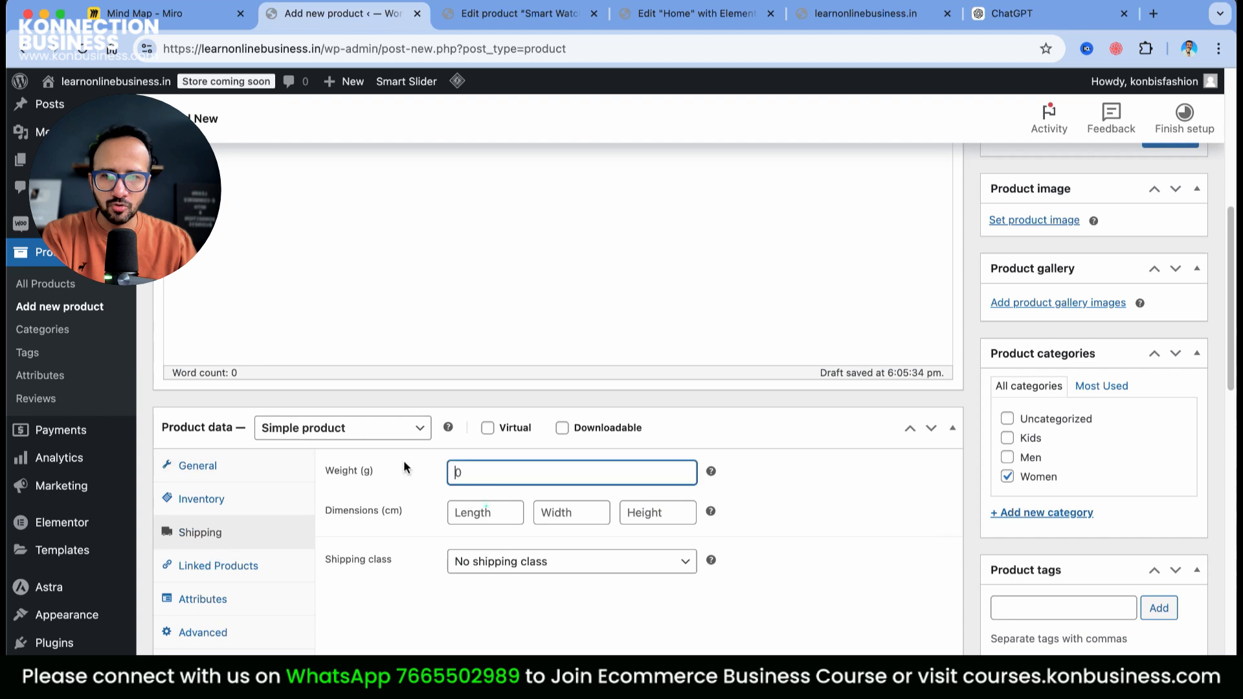
pyautogui.press('Tab')
pyautogui.write('12')
pyautogui.press('Tab')
pyautogui.write('12')
pyautogui.press('Tab')
pyautogui.write('4')
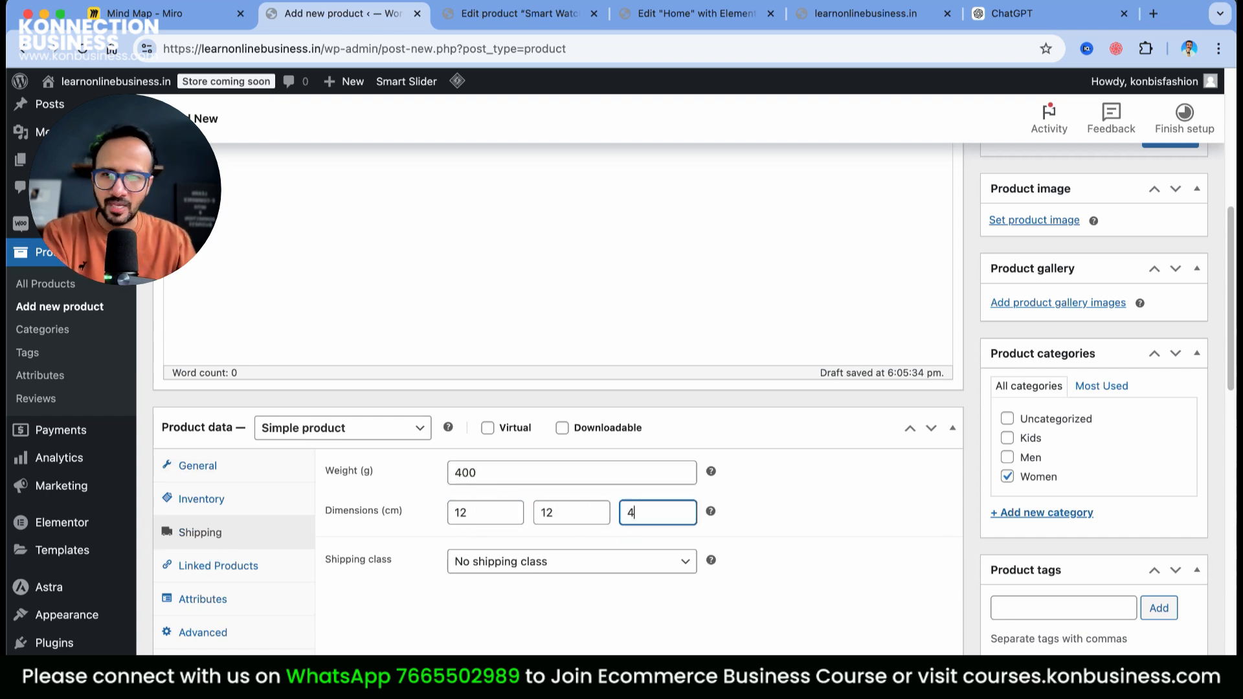
pyautogui.click(197, 467)
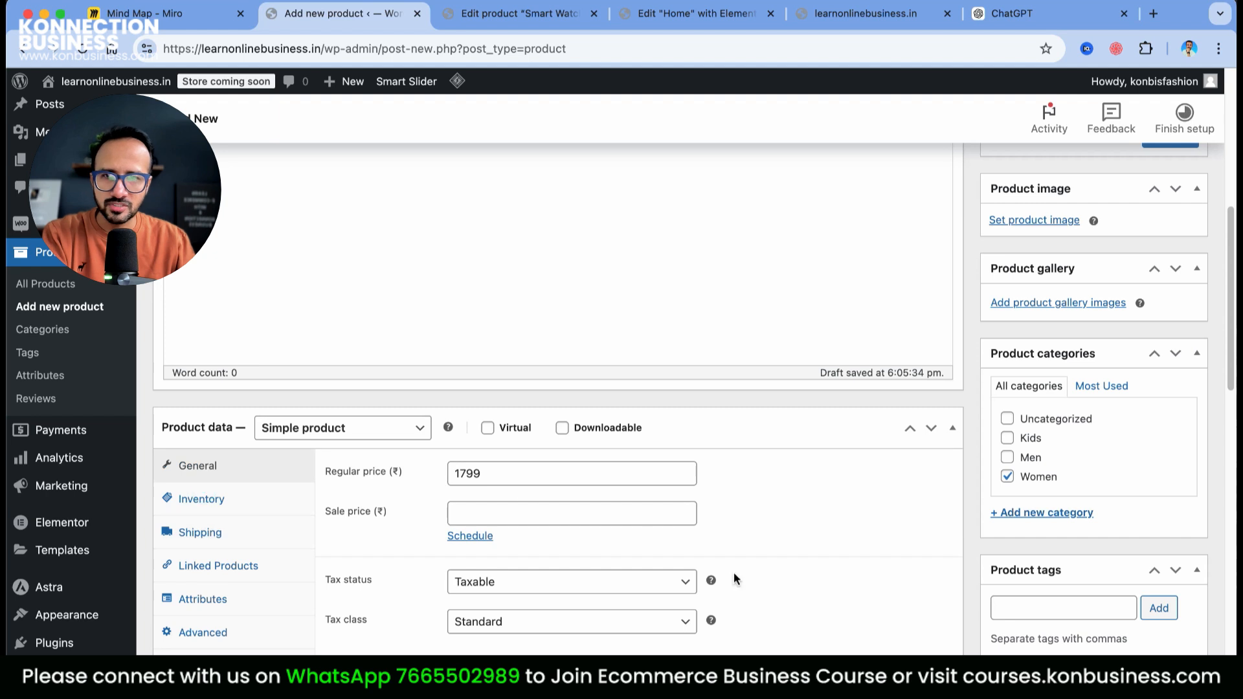
pyautogui.scroll(4, 737, 572)
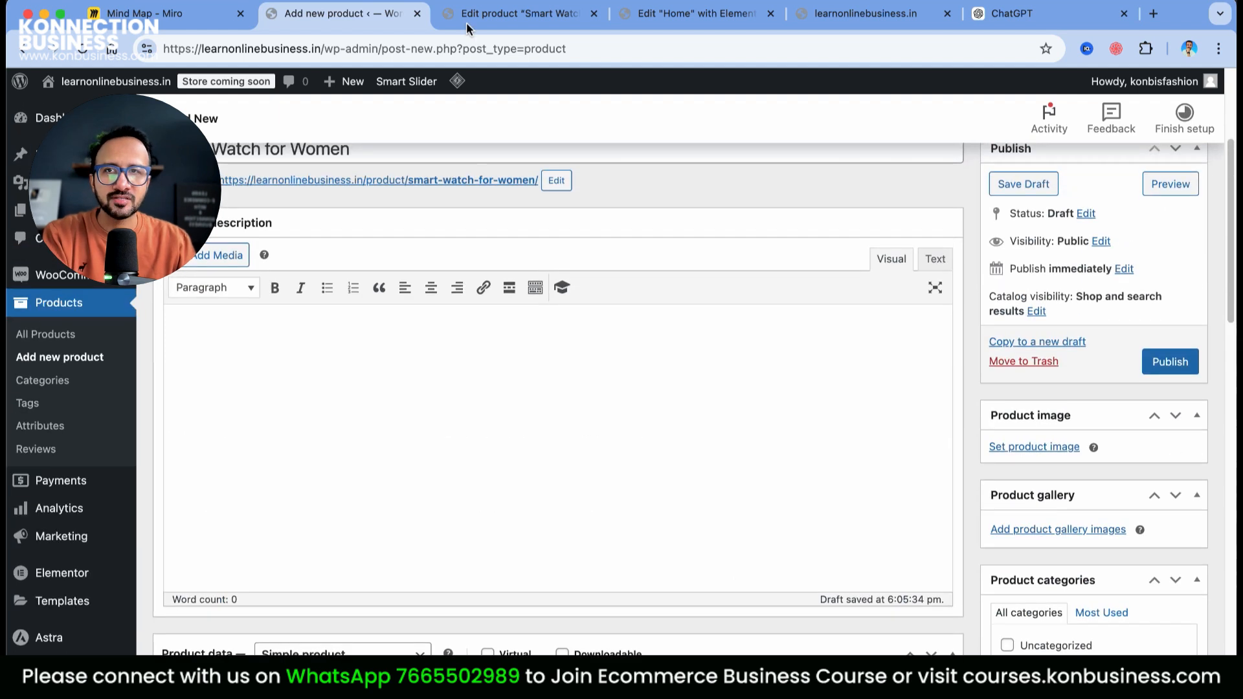
# Copy the men's watch description paragraph into the women's watch description
pyautogui.click(479, 15)
pyautogui.moveTo(180, 567); pyautogui.dragTo(425, 635)
pyautogui.press('super+c')
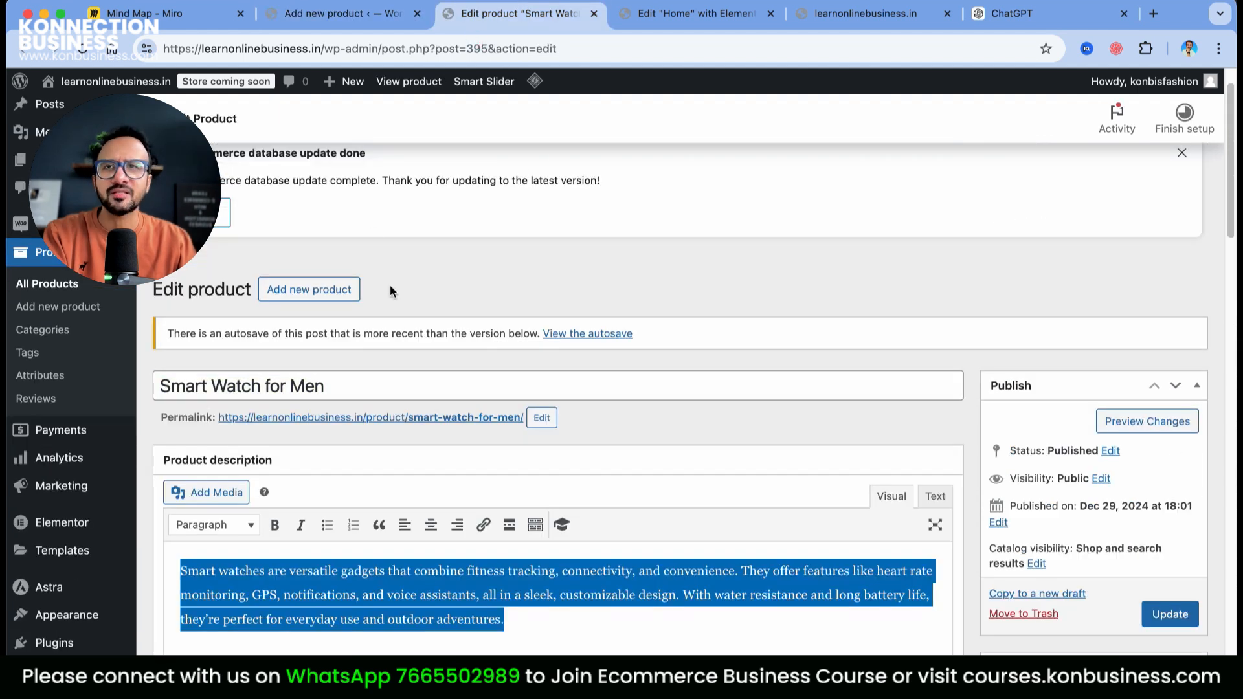
pyautogui.click(343, 13)
pyautogui.click(386, 406)
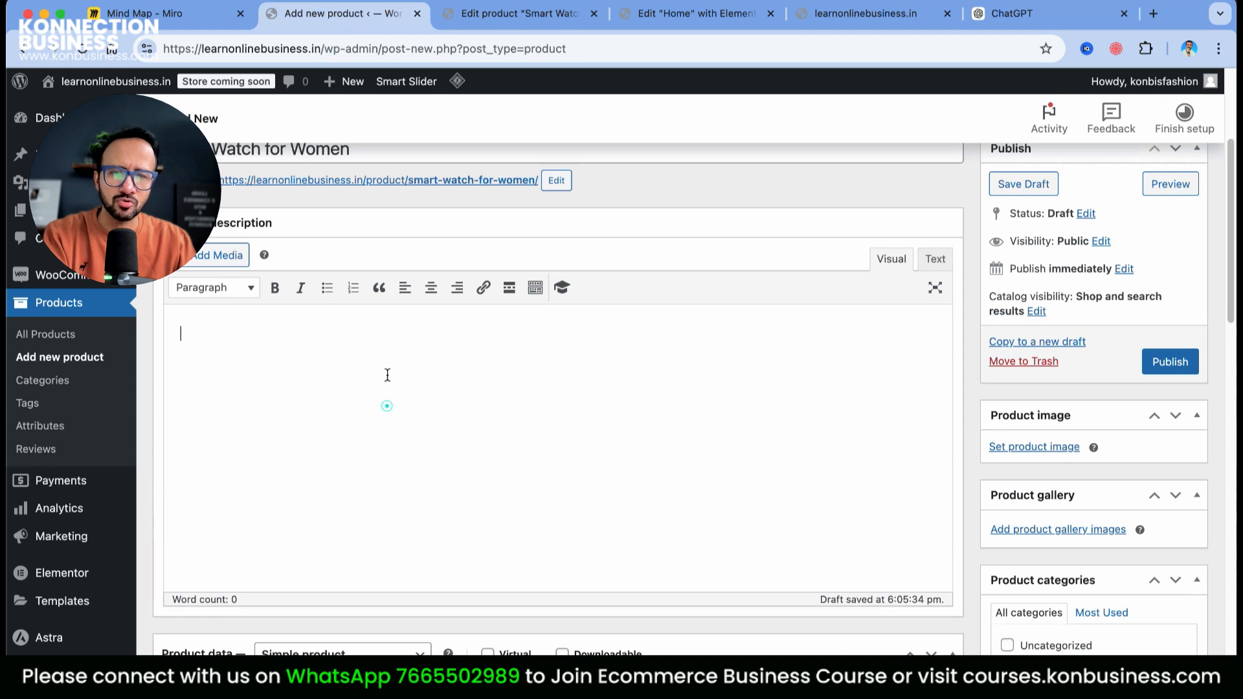
pyautogui.press('super+v')
# Copy the men's five feature bullets into the women's short description
pyautogui.click(466, 14)
pyautogui.scroll(-10, 406, 506)
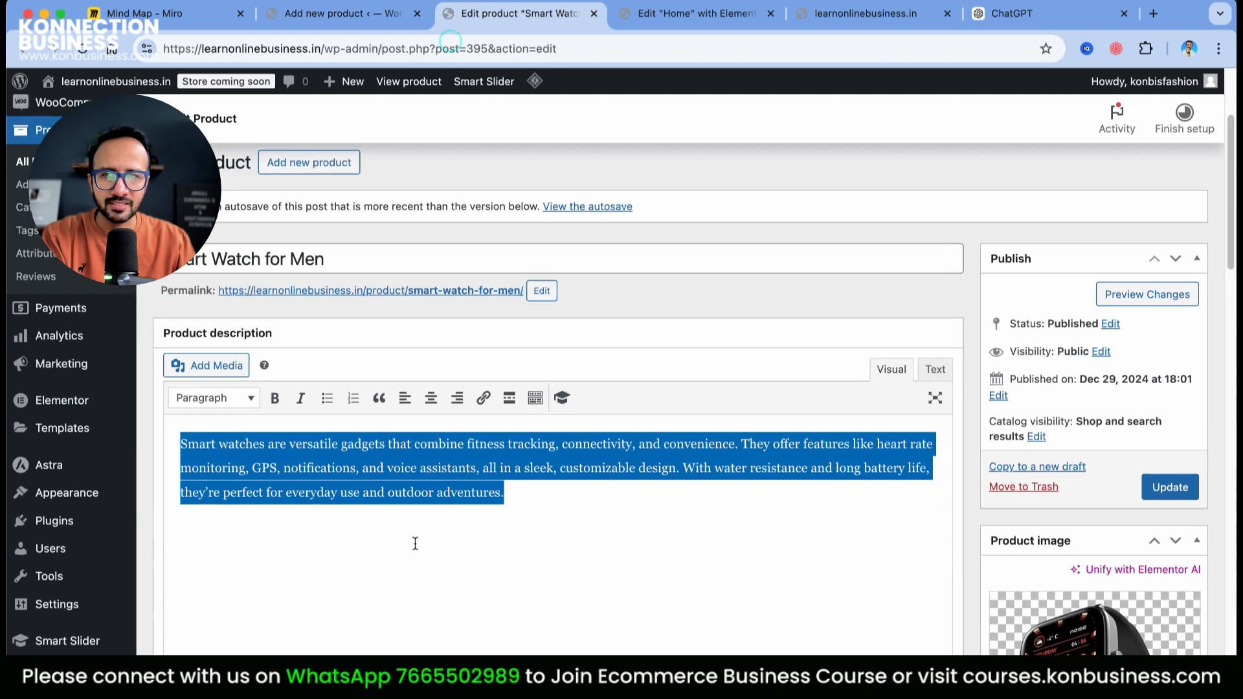
pyautogui.scroll(-2, 400, 567)
pyautogui.click(426, 362)
pyautogui.press('super+a')
pyautogui.press('super+c')
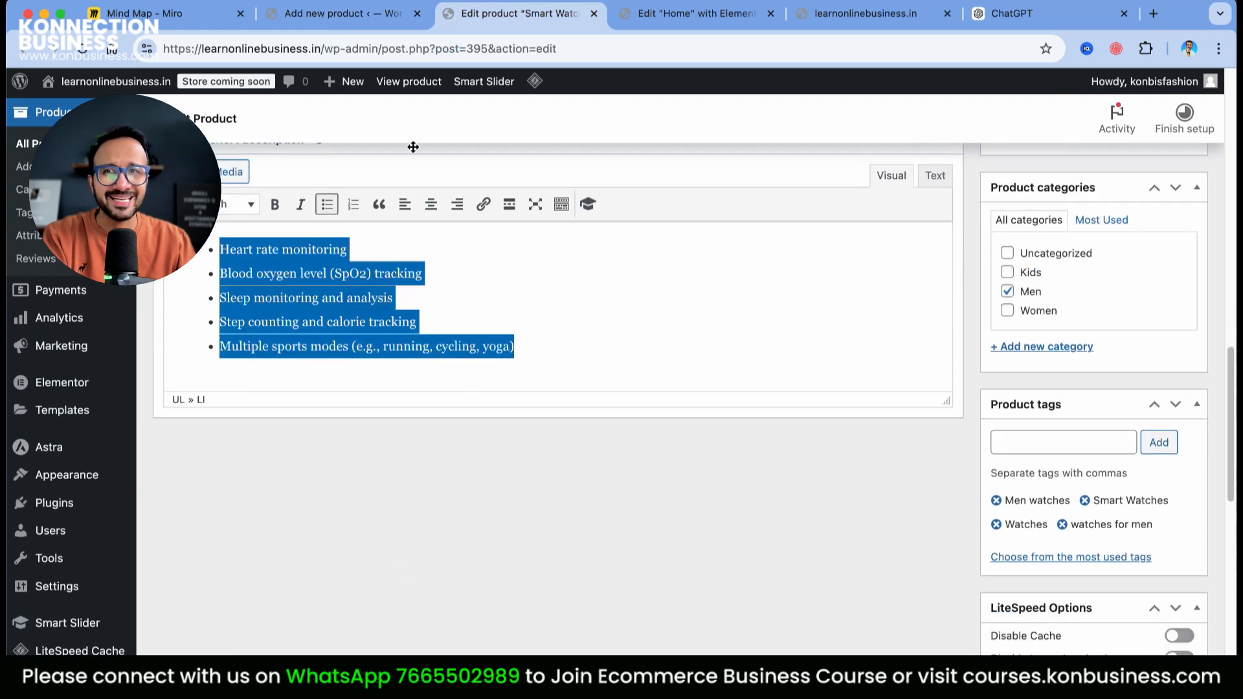
pyautogui.click(327, 14)
pyautogui.scroll(-10, 410, 515)
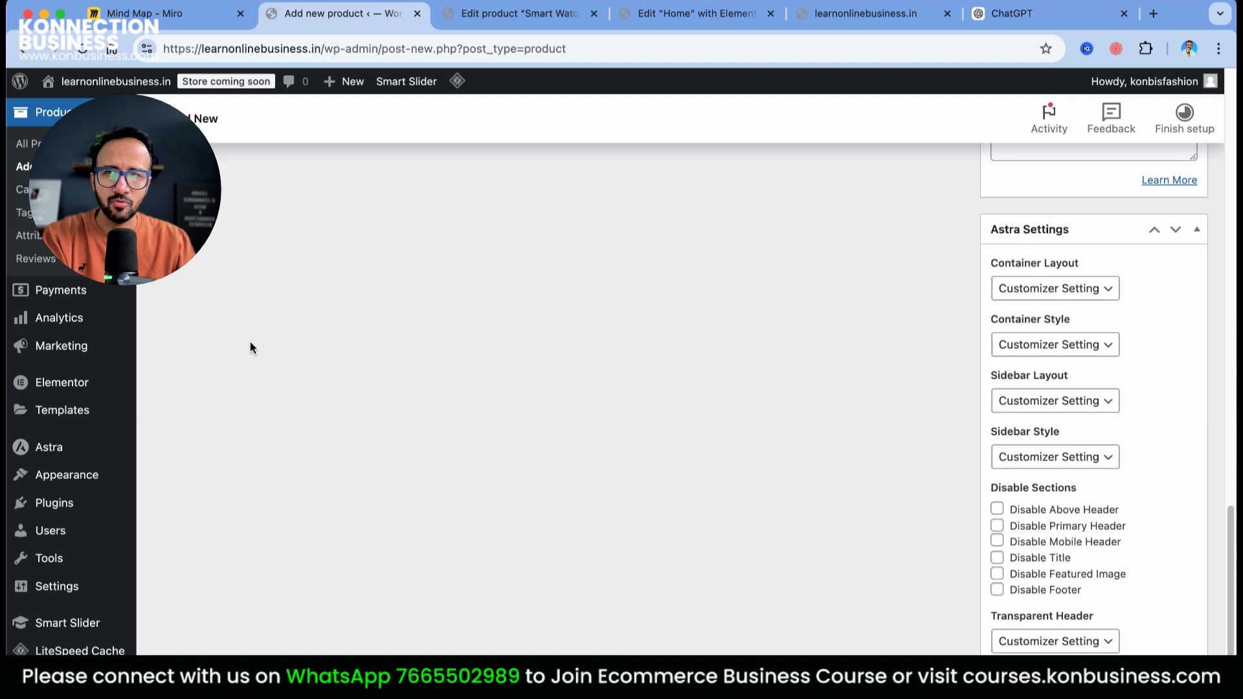
pyautogui.scroll(-6, 273, 429)
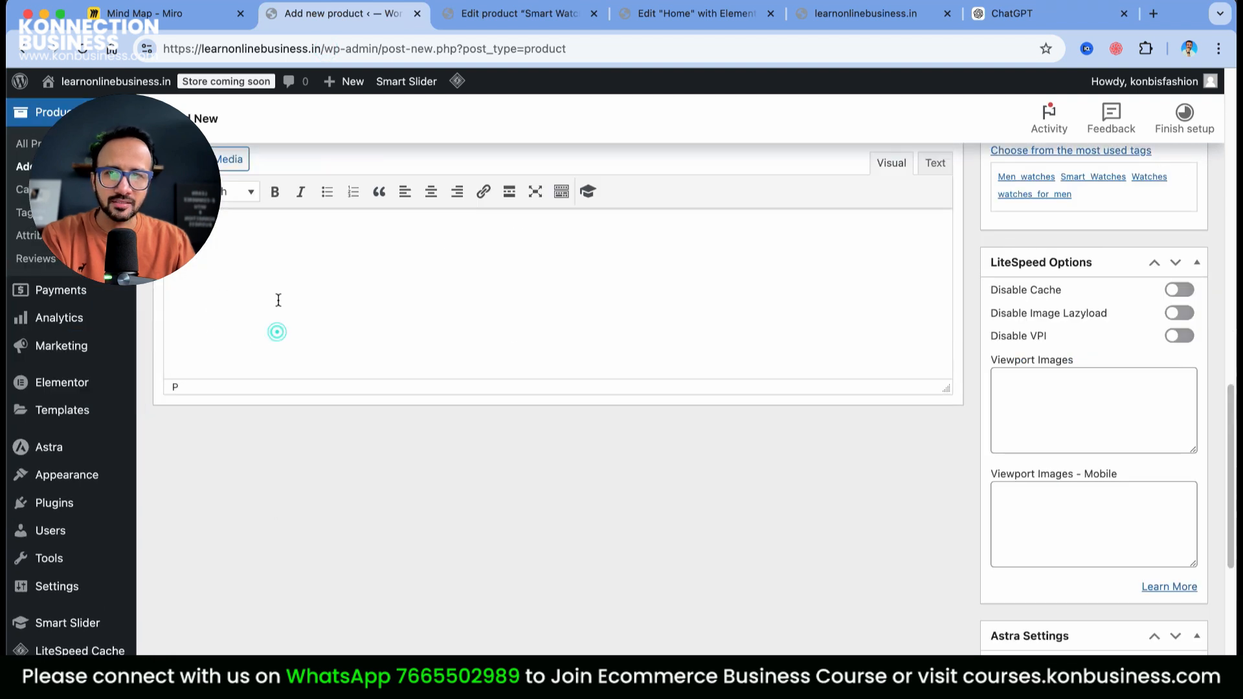
pyautogui.press('super+v')
pyautogui.scroll(15, 749, 318)
# Publish the Smart Watch for Women product
pyautogui.click(1170, 592)
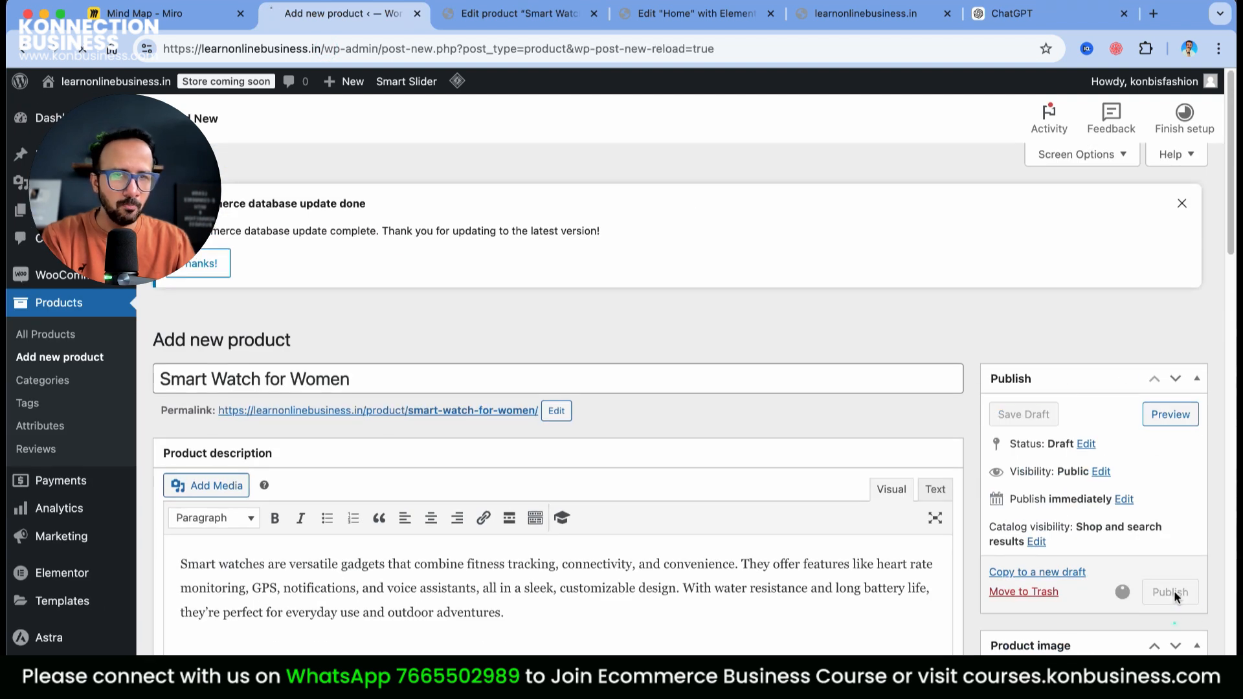
pyautogui.scroll(-1, 1141, 543)
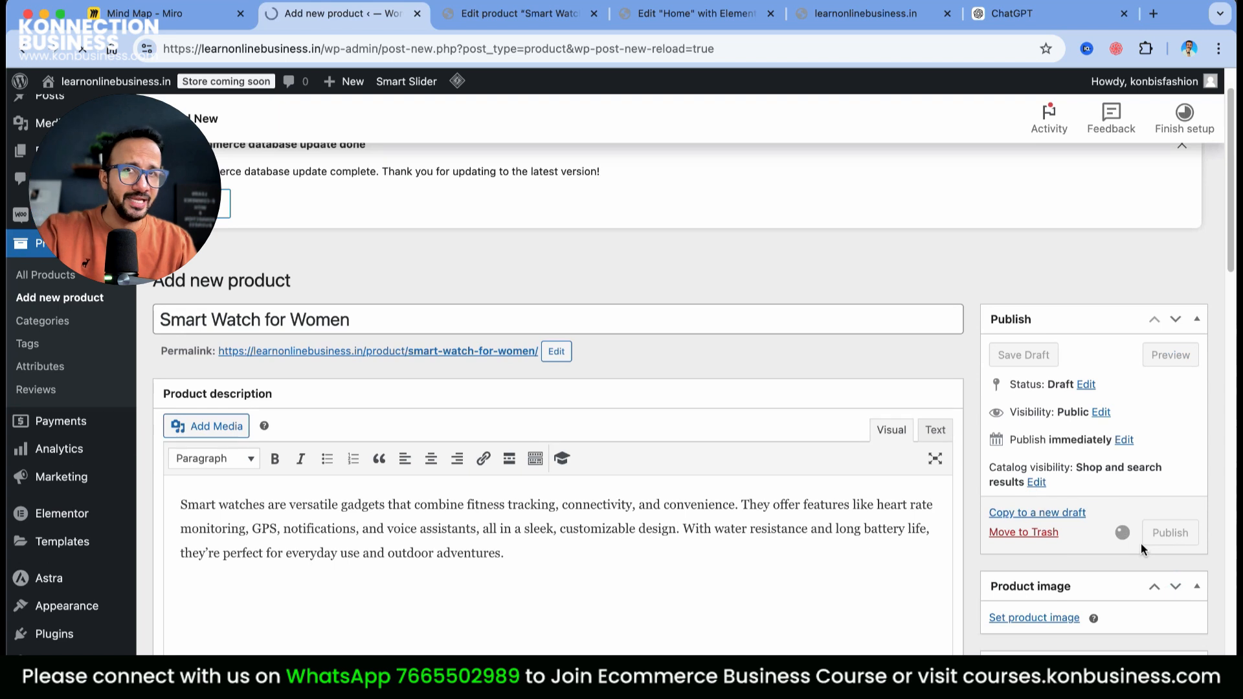
pyautogui.scroll(-10, 1185, 538)
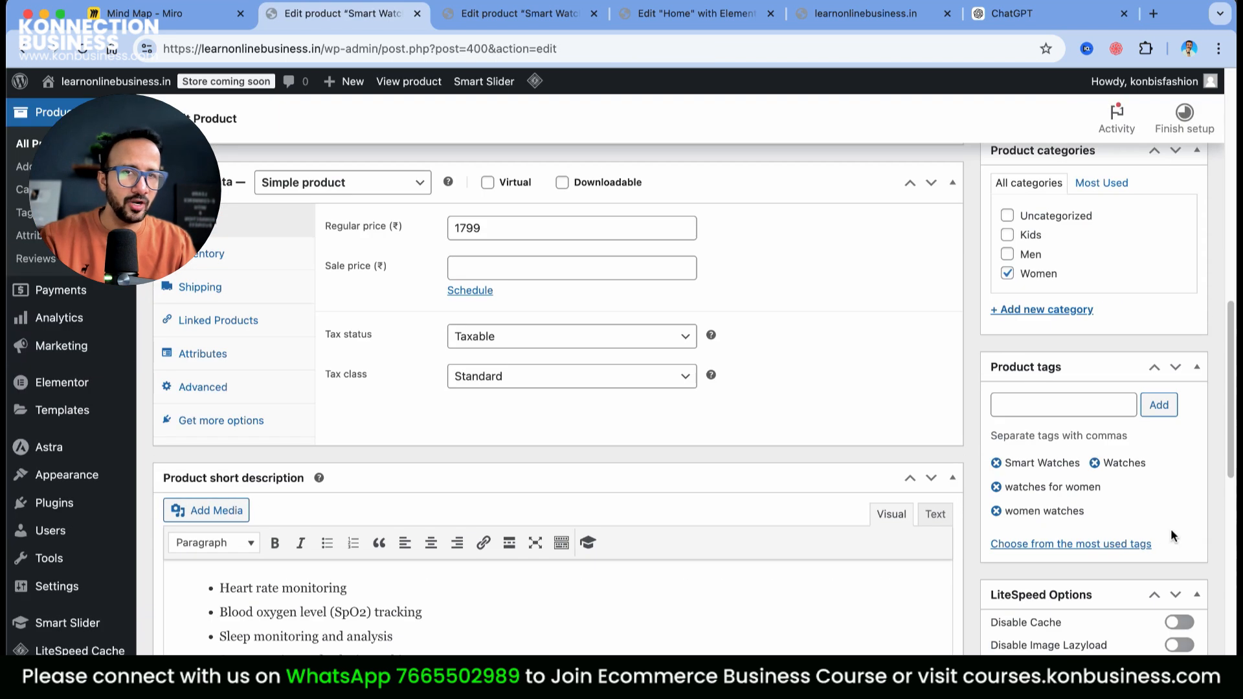
pyautogui.scroll(5, 1078, 329)
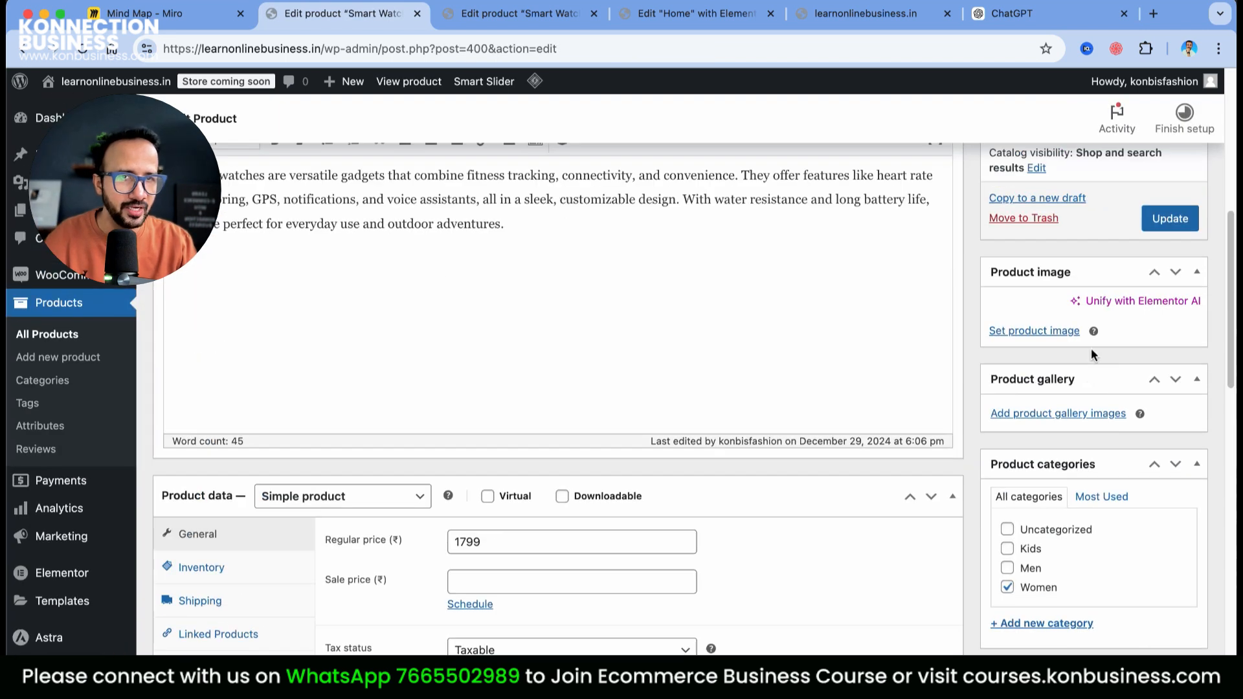
# Set the women-watch-2.webp gold watch photo as the main product image
pyautogui.click(1040, 333)
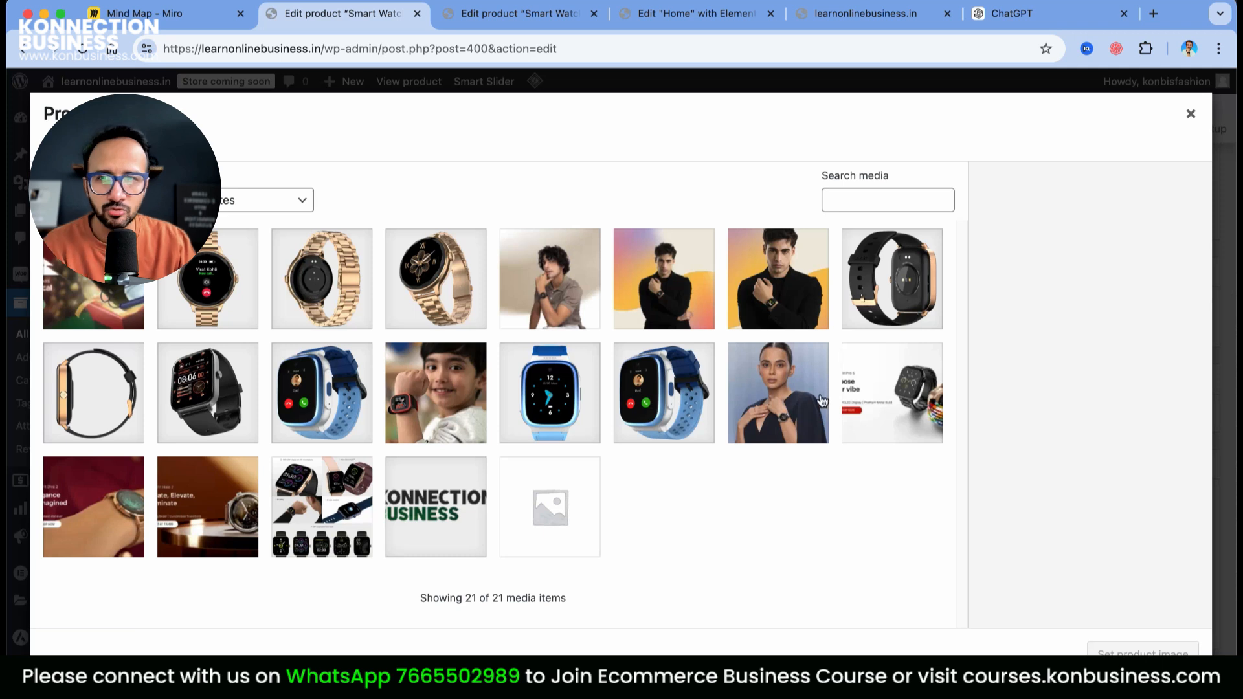
pyautogui.click(248, 276)
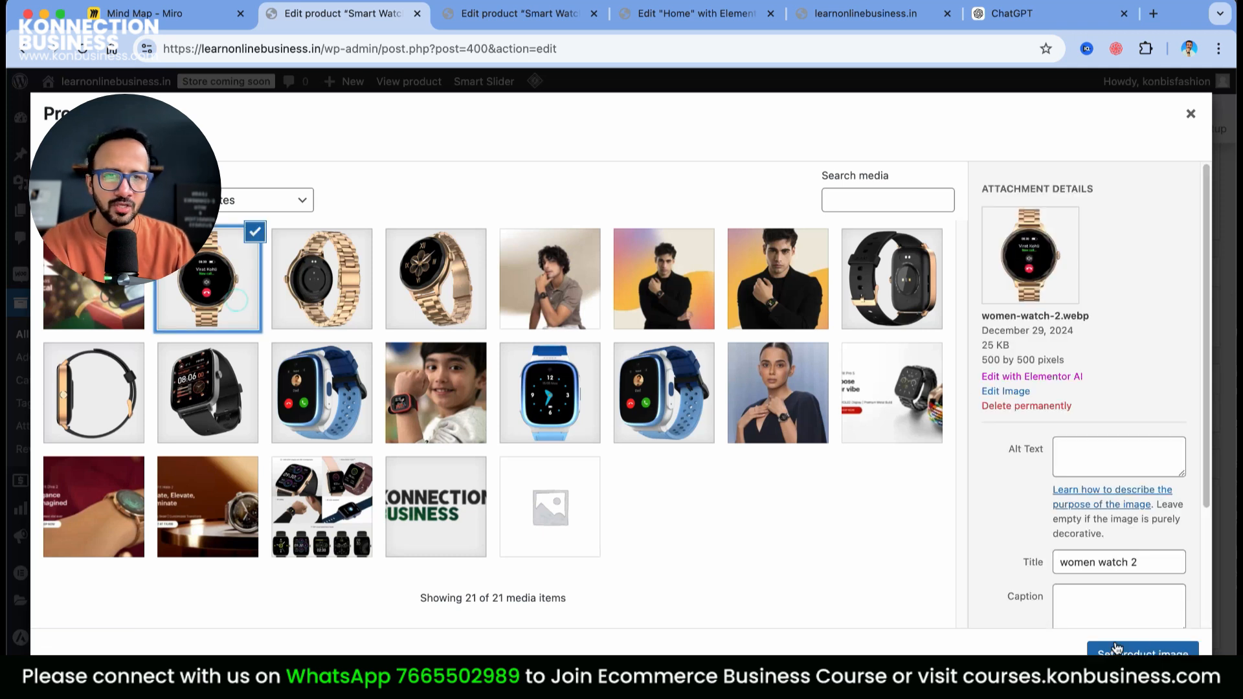
pyautogui.click(1130, 651)
pyautogui.scroll(-10, 1119, 580)
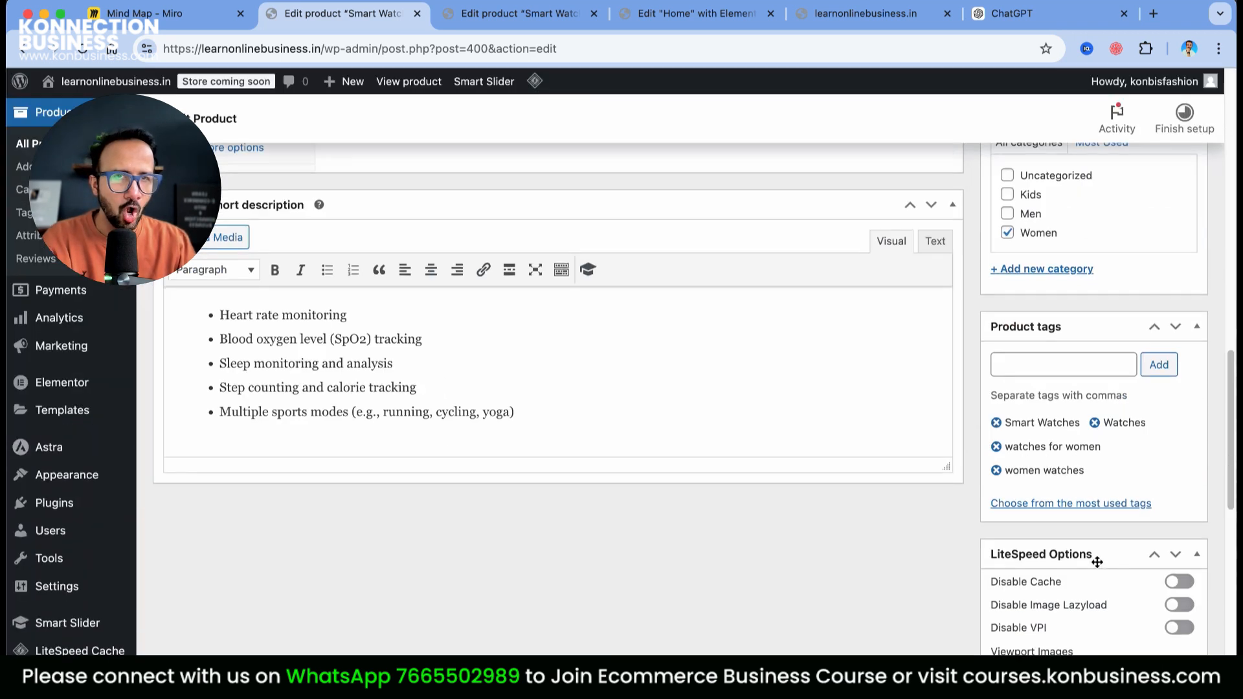
pyautogui.scroll(6, 1096, 554)
# Add a gold bracelet watch and a black-face gold watch to the gallery, black-face first
pyautogui.click(1014, 352)
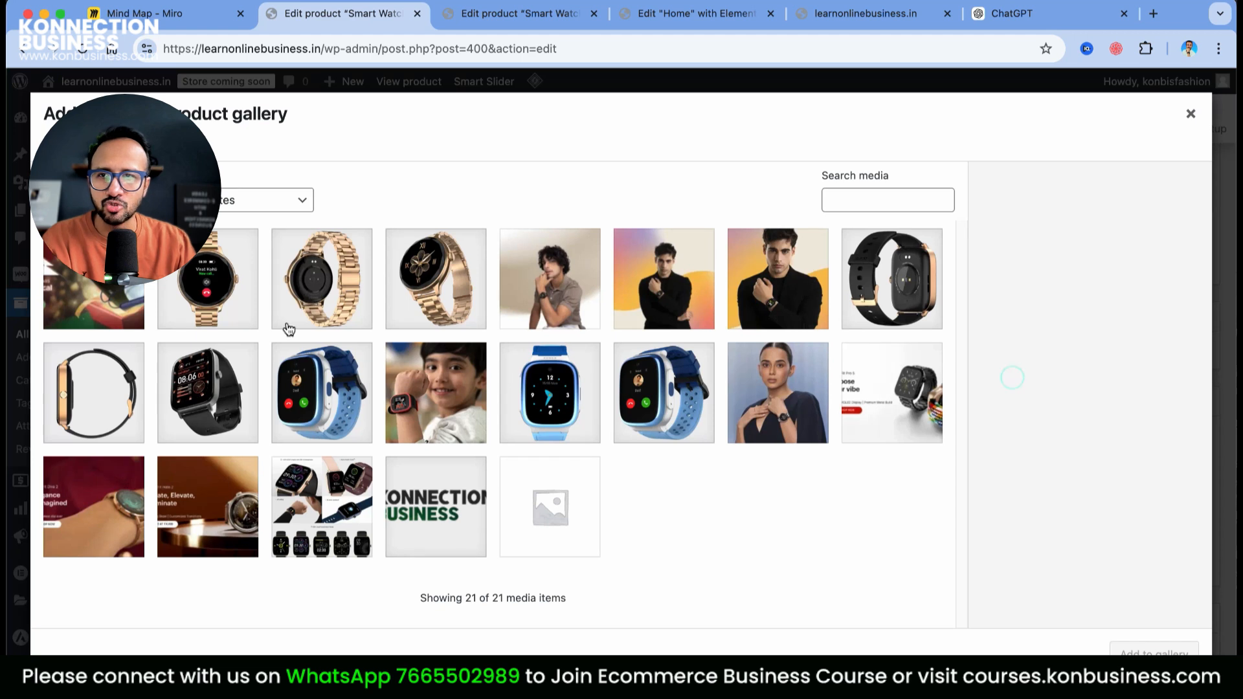
pyautogui.click(311, 312)
pyautogui.click(1153, 651)
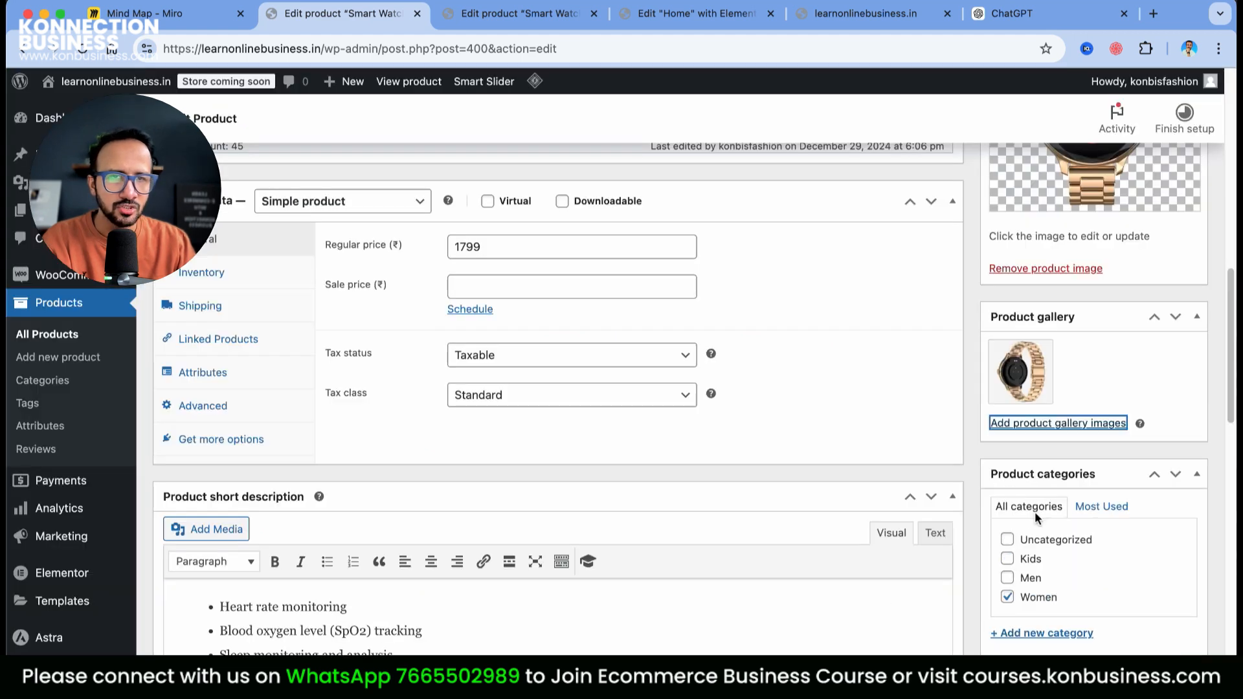
pyautogui.click(1081, 425)
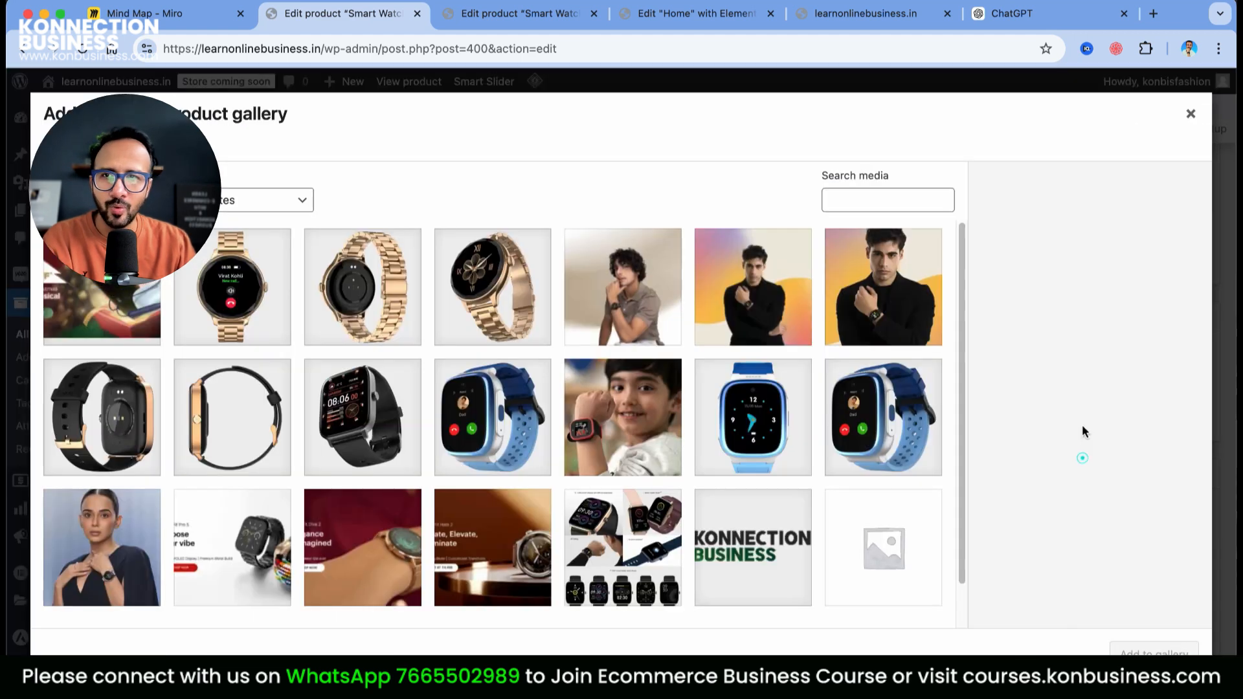
pyautogui.click(502, 324)
pyautogui.click(1154, 651)
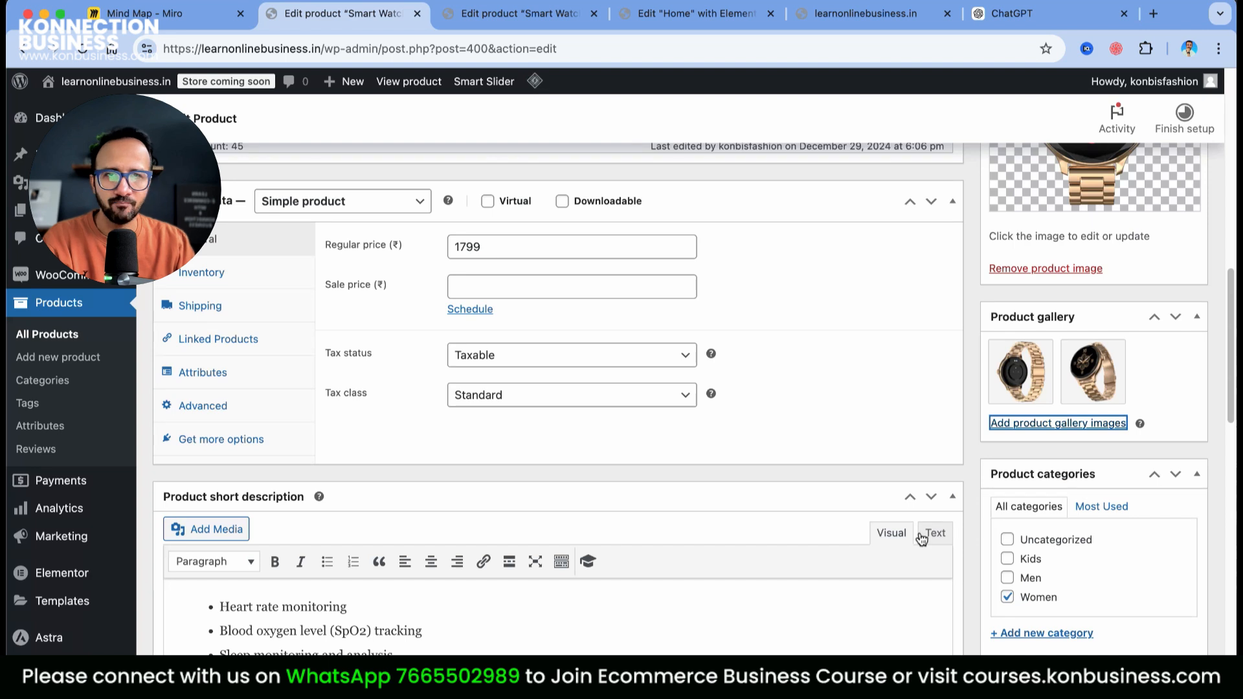
pyautogui.moveTo(1098, 374); pyautogui.dragTo(997, 380)
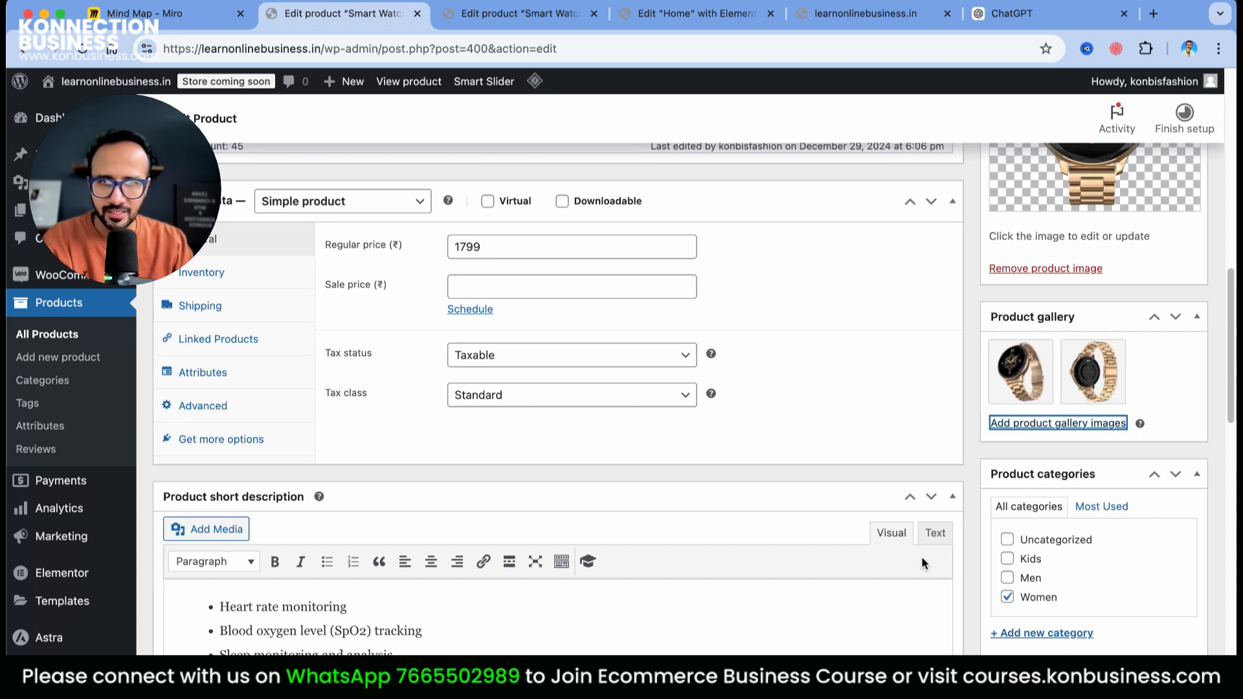
pyautogui.scroll(-6, 981, 576)
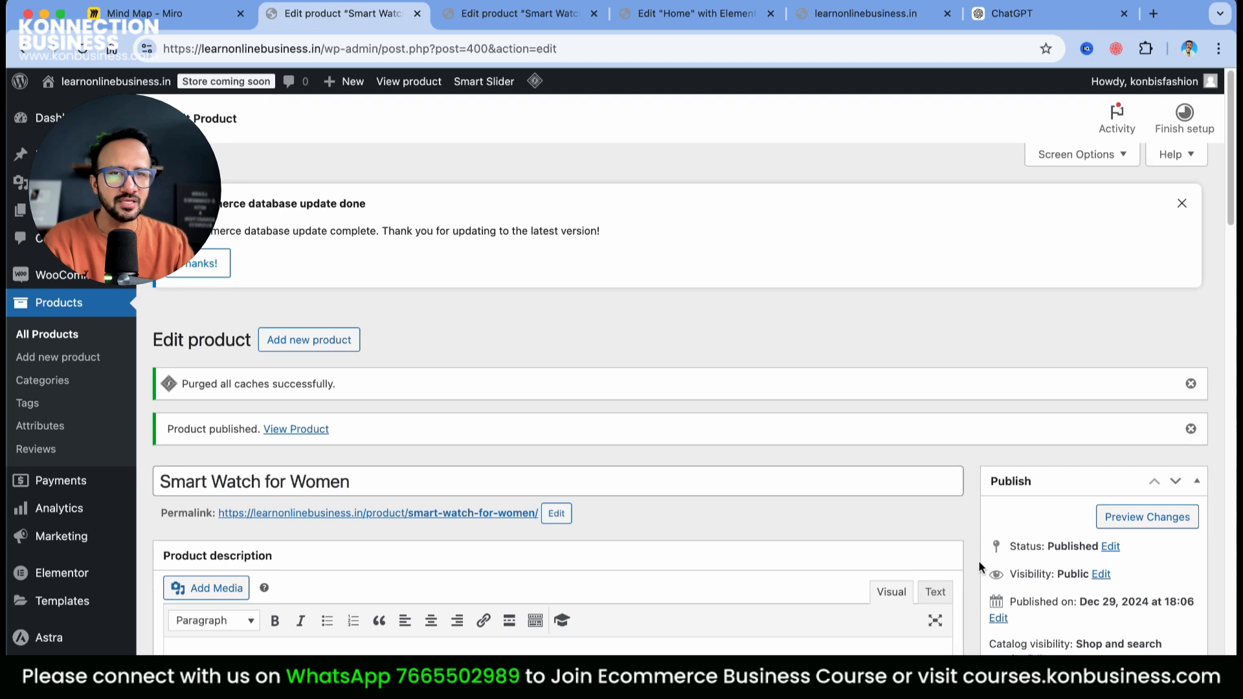
pyautogui.scroll(-10, 978, 561)
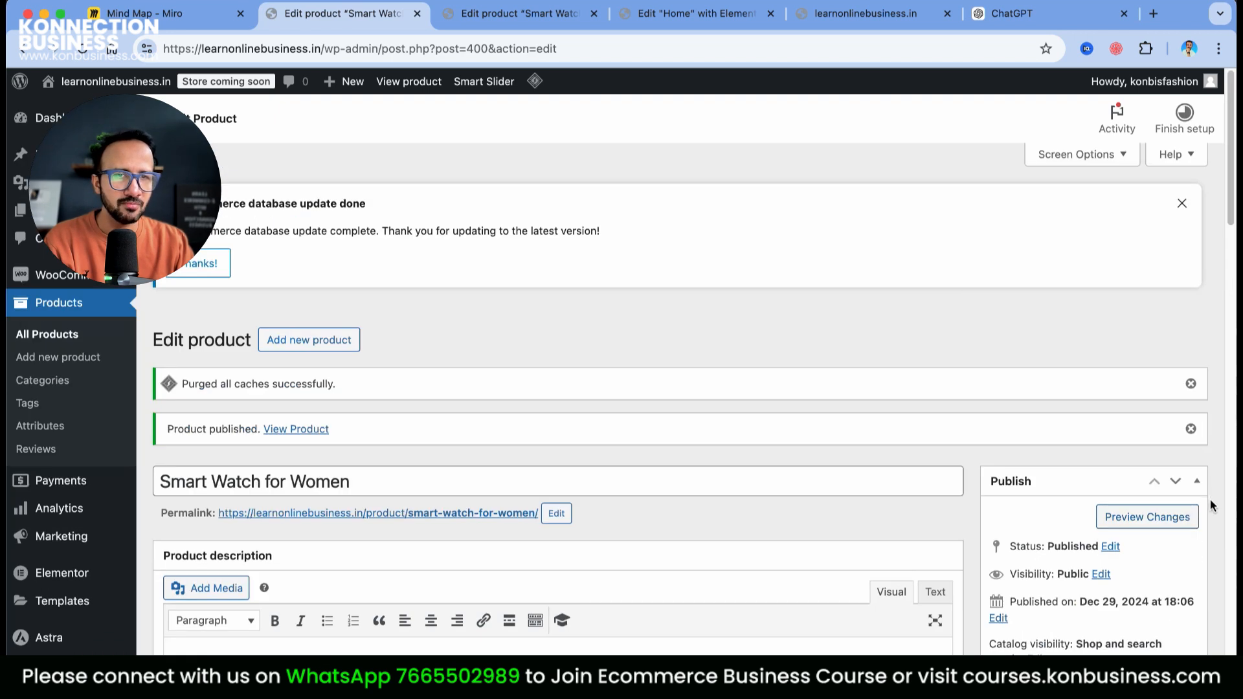
pyautogui.scroll(-7, 1210, 499)
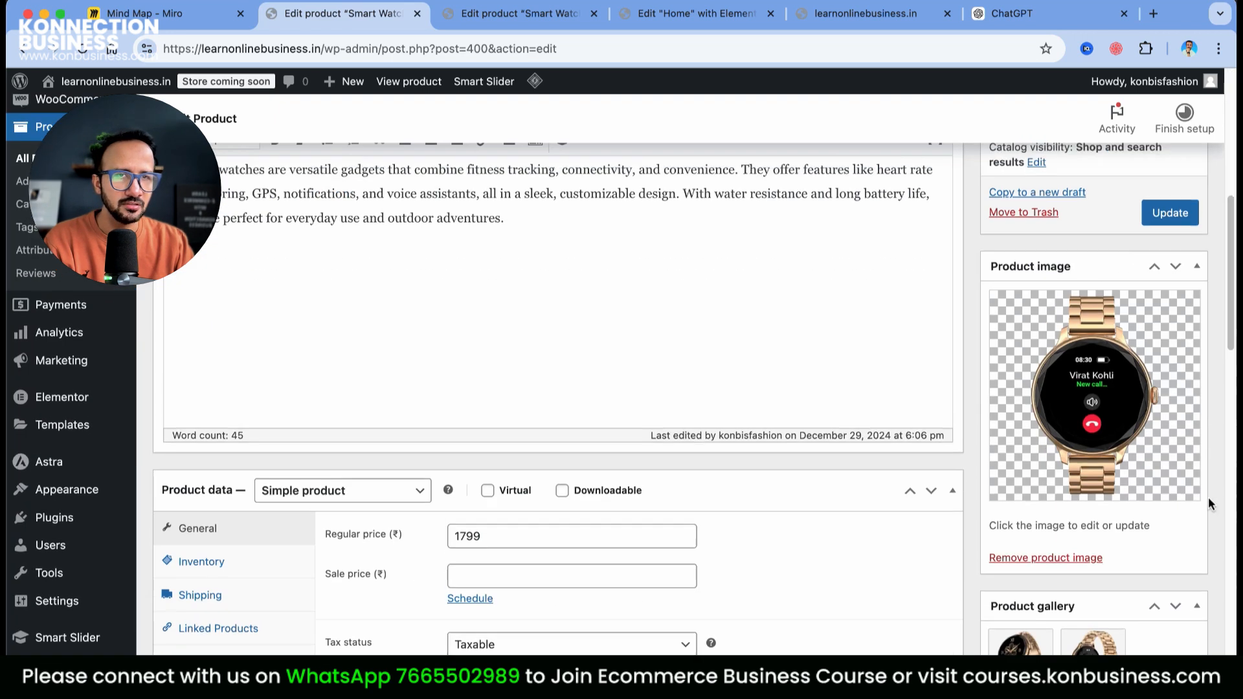
pyautogui.scroll(1, 1172, 272)
# Update the women's watch, then start a new product titled 'Smart Watch for Kids'
pyautogui.click(1170, 266)
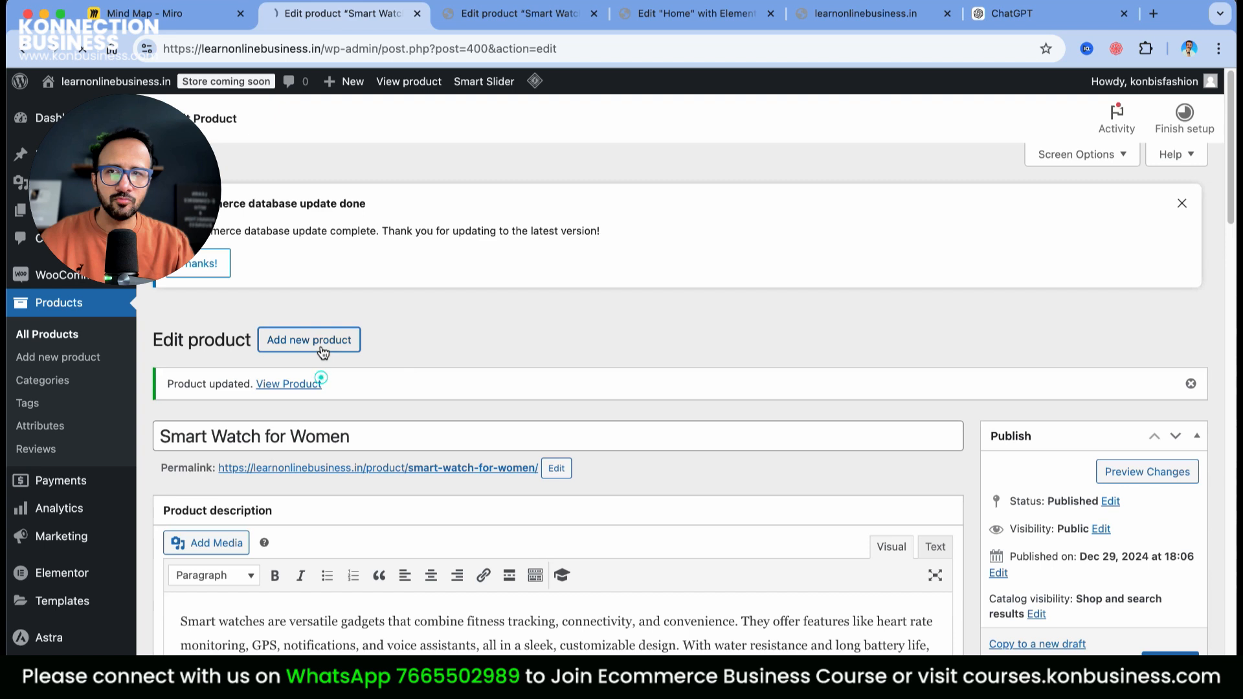
pyautogui.click(322, 349)
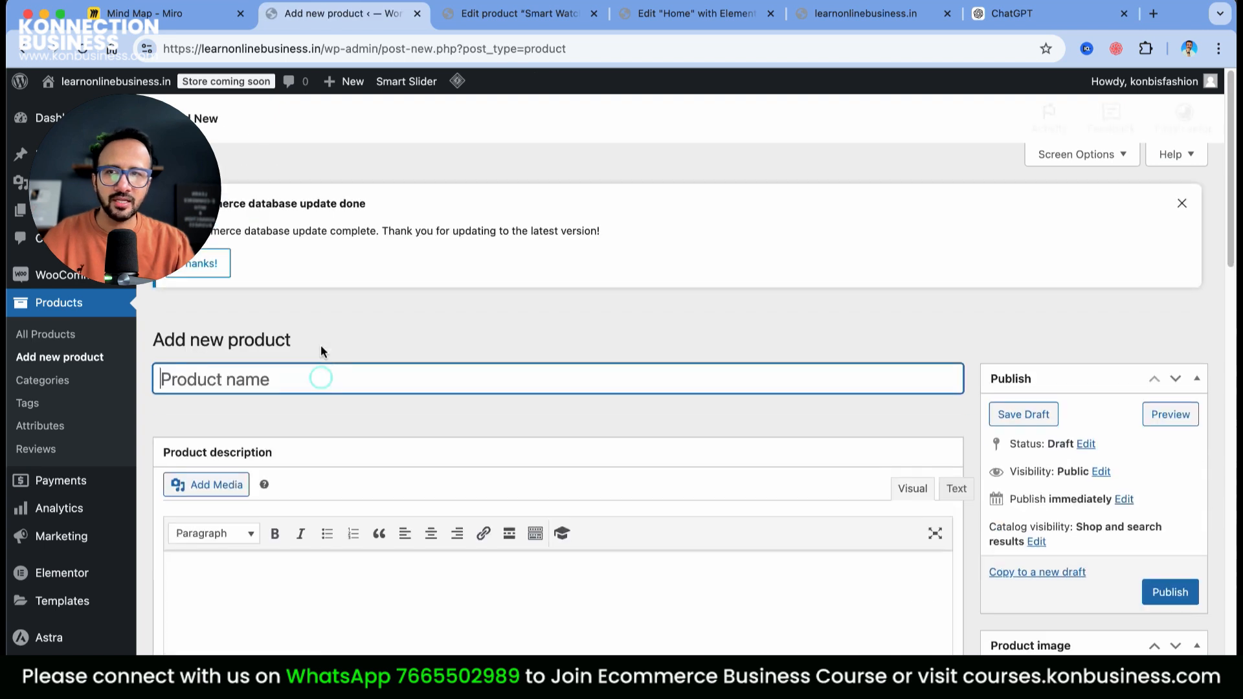
pyautogui.write('S')
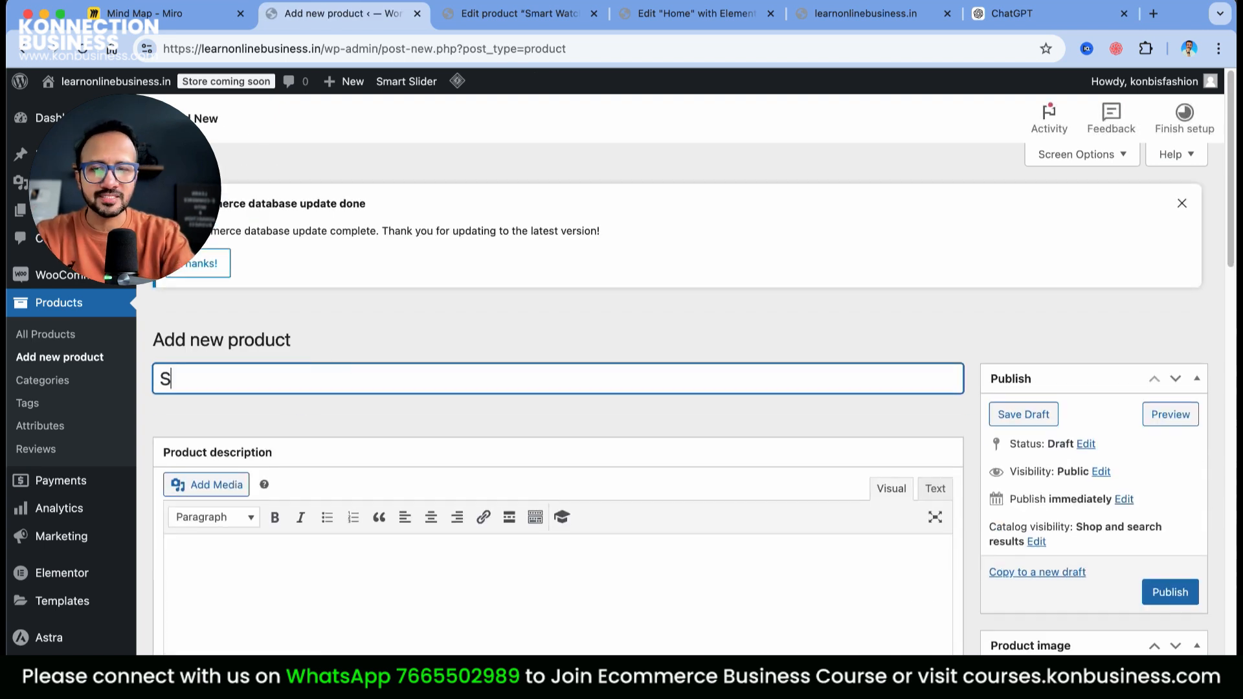
pyautogui.write('mart watches for Ki')
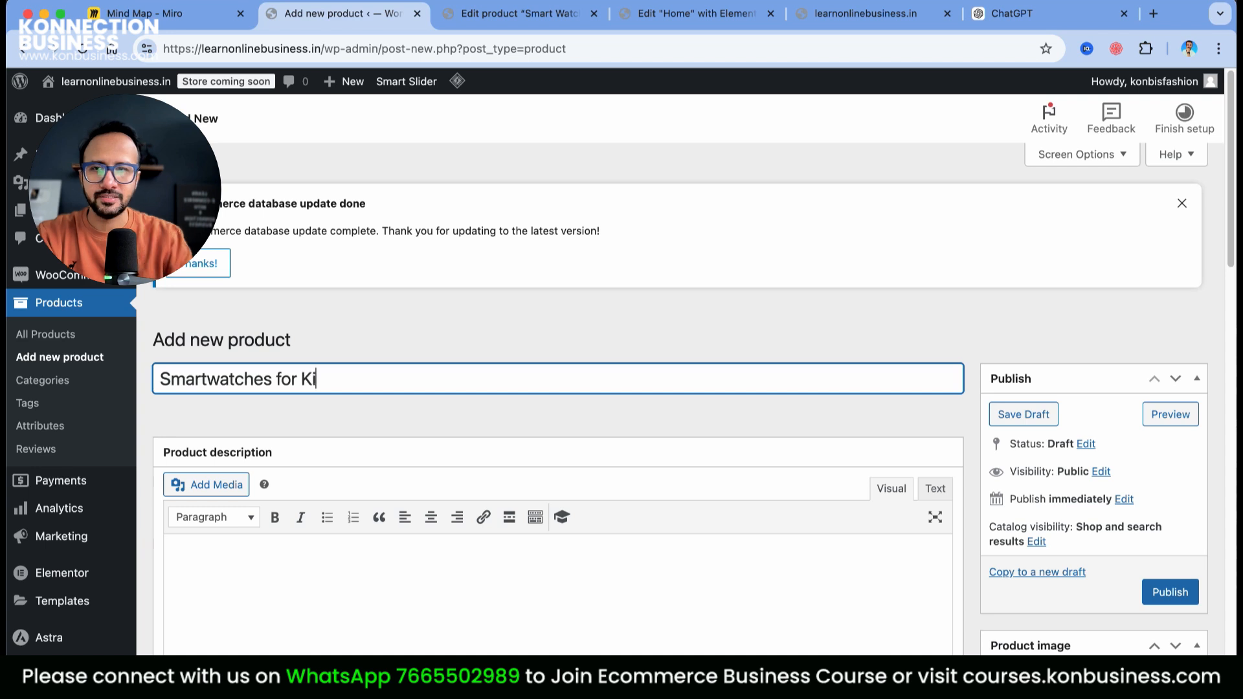
pyautogui.click(464, 19)
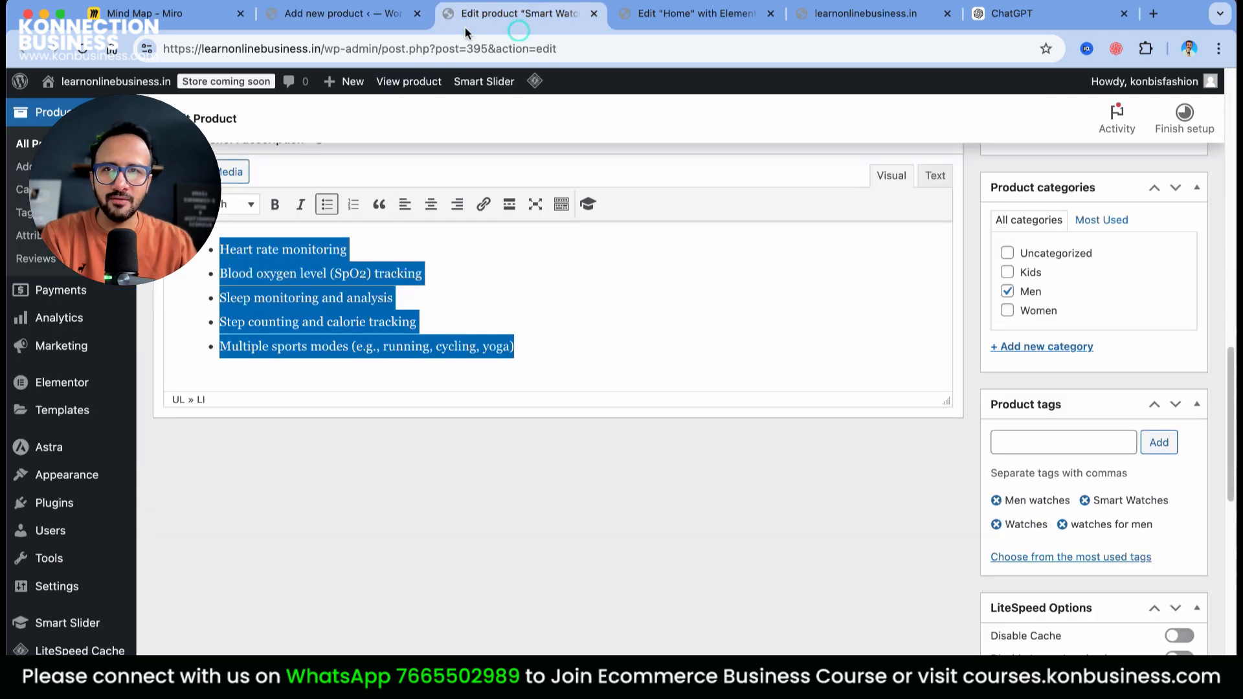
pyautogui.scroll(15, 467, 313)
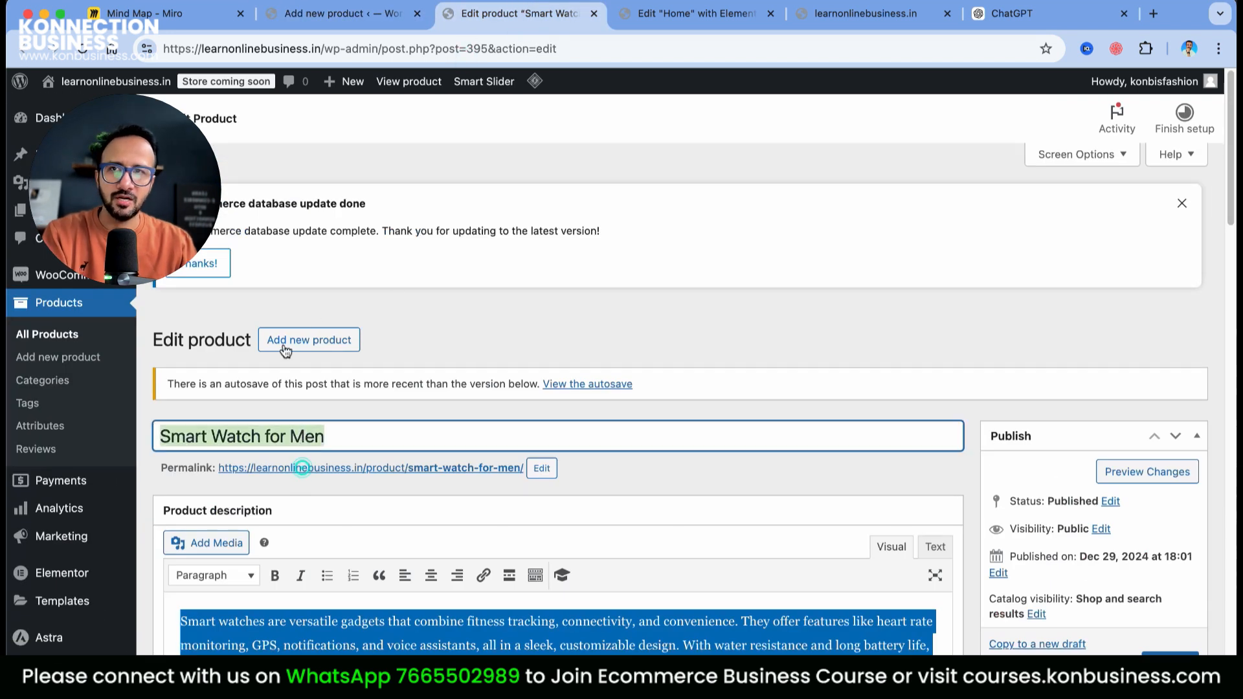
pyautogui.click(338, 19)
pyautogui.click(209, 379)
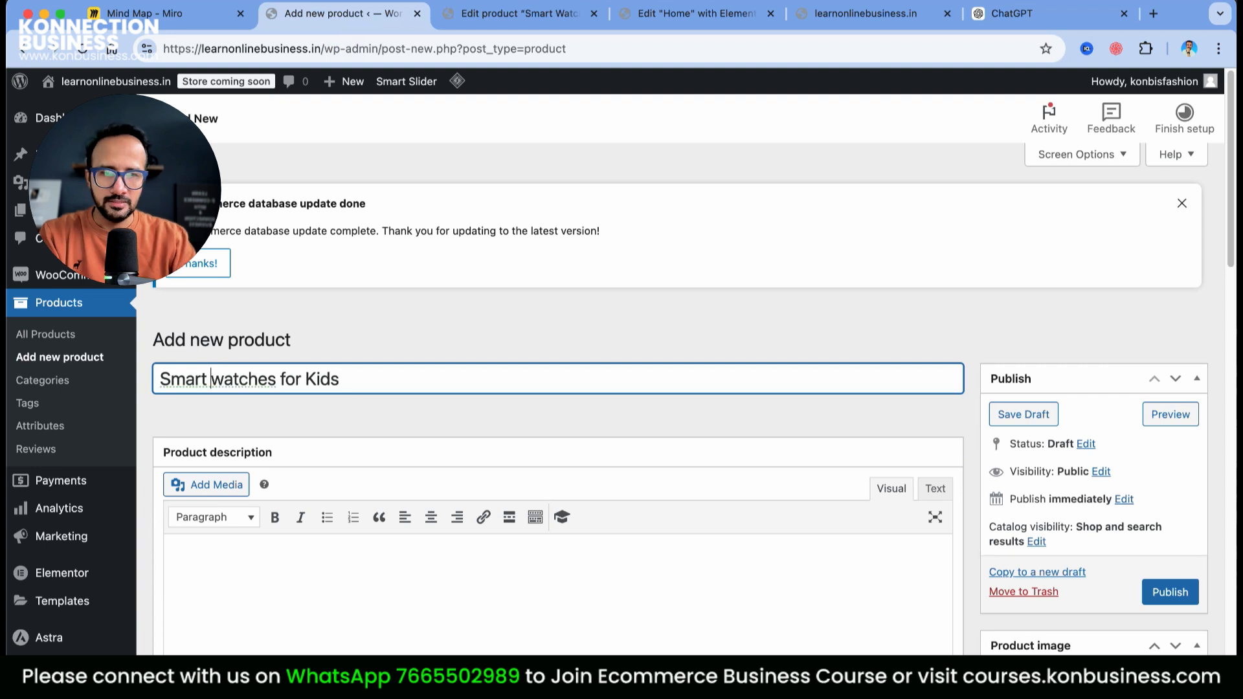
pyautogui.press('BackSpace')
pyautogui.write('W')
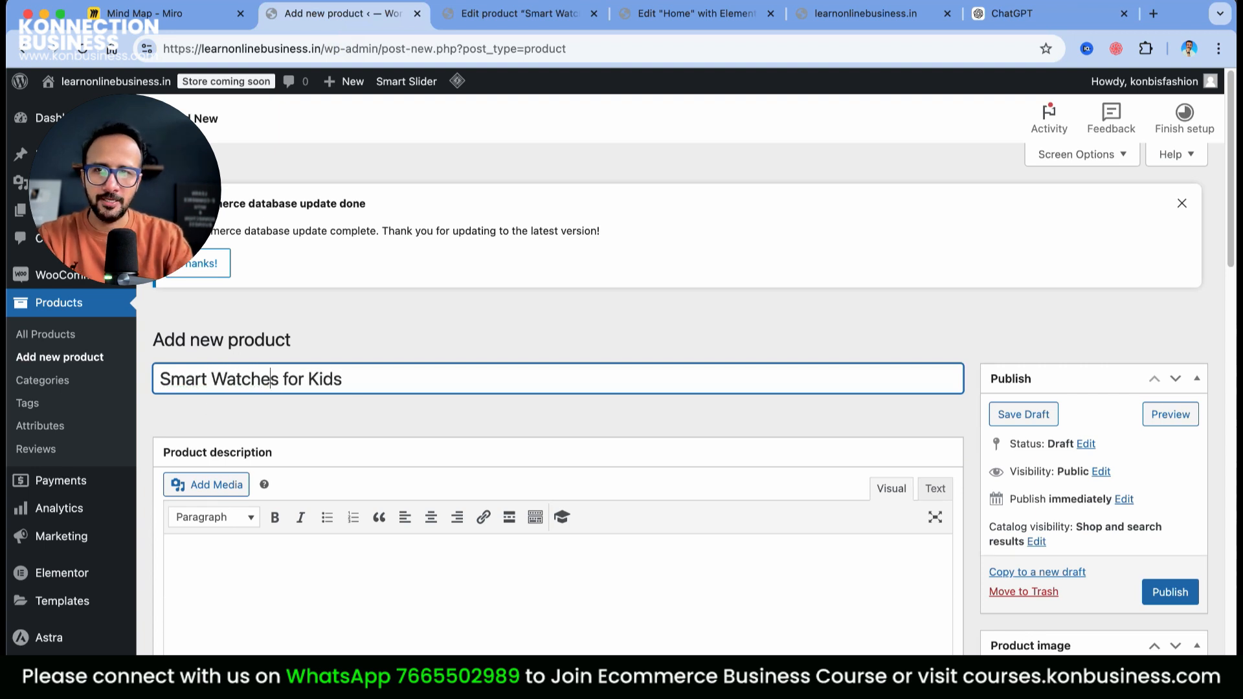
pyautogui.press('BackSpace')
pyautogui.press('BackSpace')
# Paste the men's watch description paragraph into the kids' product description
pyautogui.click(499, 15)
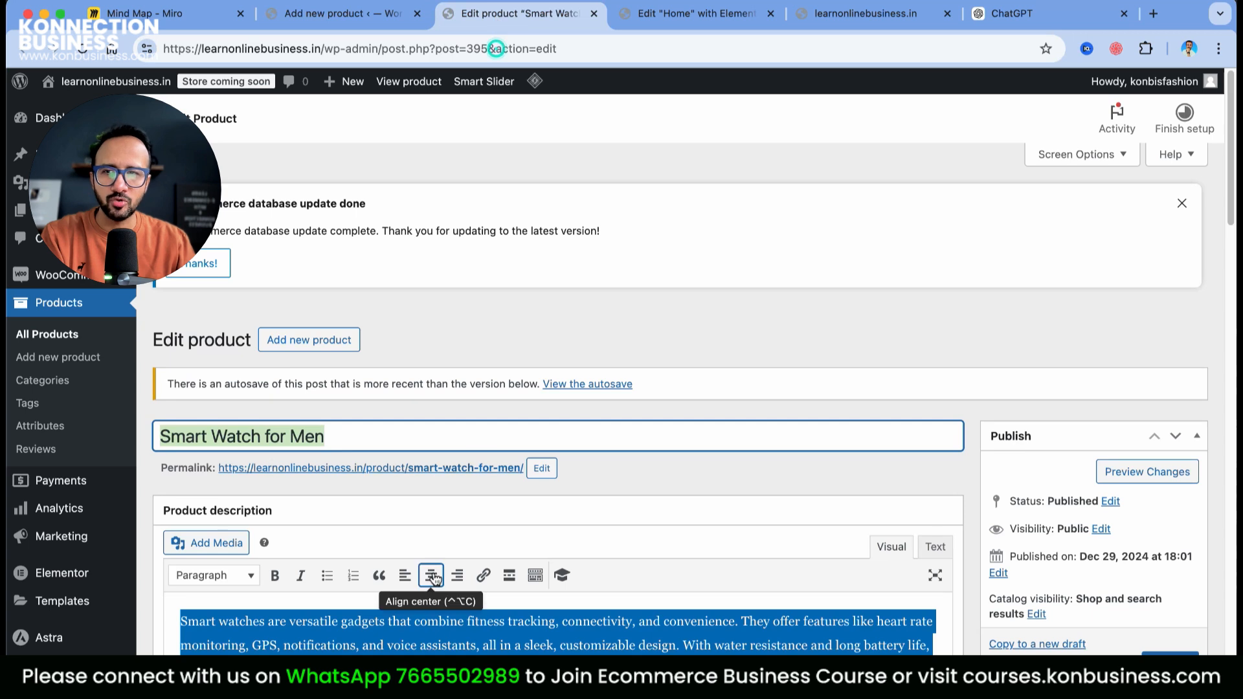
pyautogui.scroll(-1, 428, 583)
pyautogui.click(286, 17)
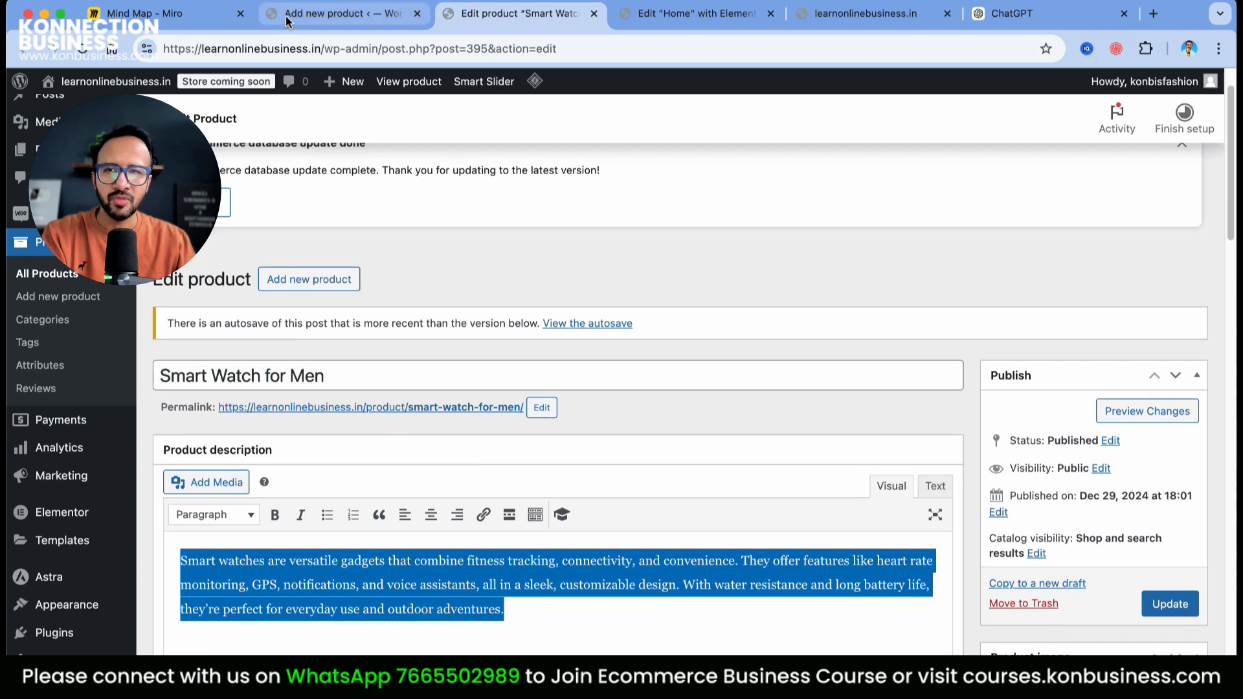
pyautogui.click(260, 531)
pyautogui.write('Smart watches are versatile gadgets that combine fitness tracking, connectivity, and convenience. They offer features like heart rate monitoring, GPS, notifications, and voice assistants, all in a sleek, customizable design. With water resistance and long battery life, they’re perfect for everyday use and outdoor adventures.')
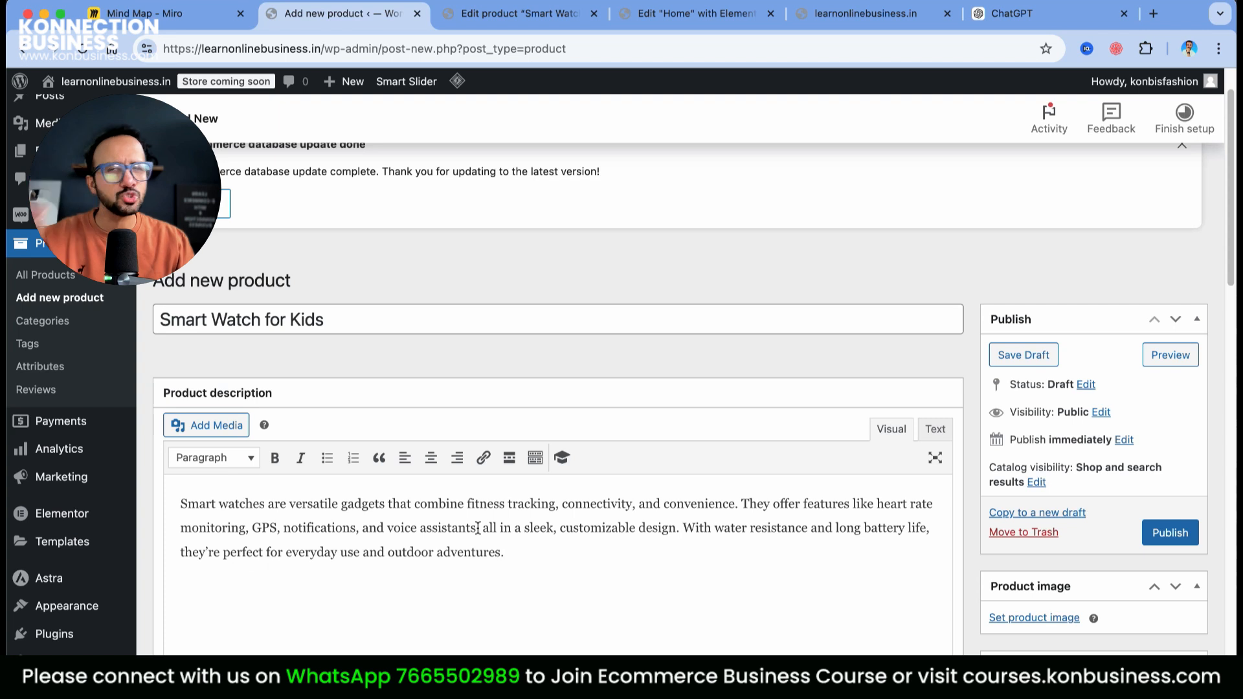
# Copy the men's feature bullet list into the kids' short description
pyautogui.click(522, 25)
pyautogui.scroll(-10, 561, 453)
pyautogui.click(561, 484)
pyautogui.press('super+a')
pyautogui.press('super+c')
pyautogui.hotkey('ctrl', 'shift', 'Tab')
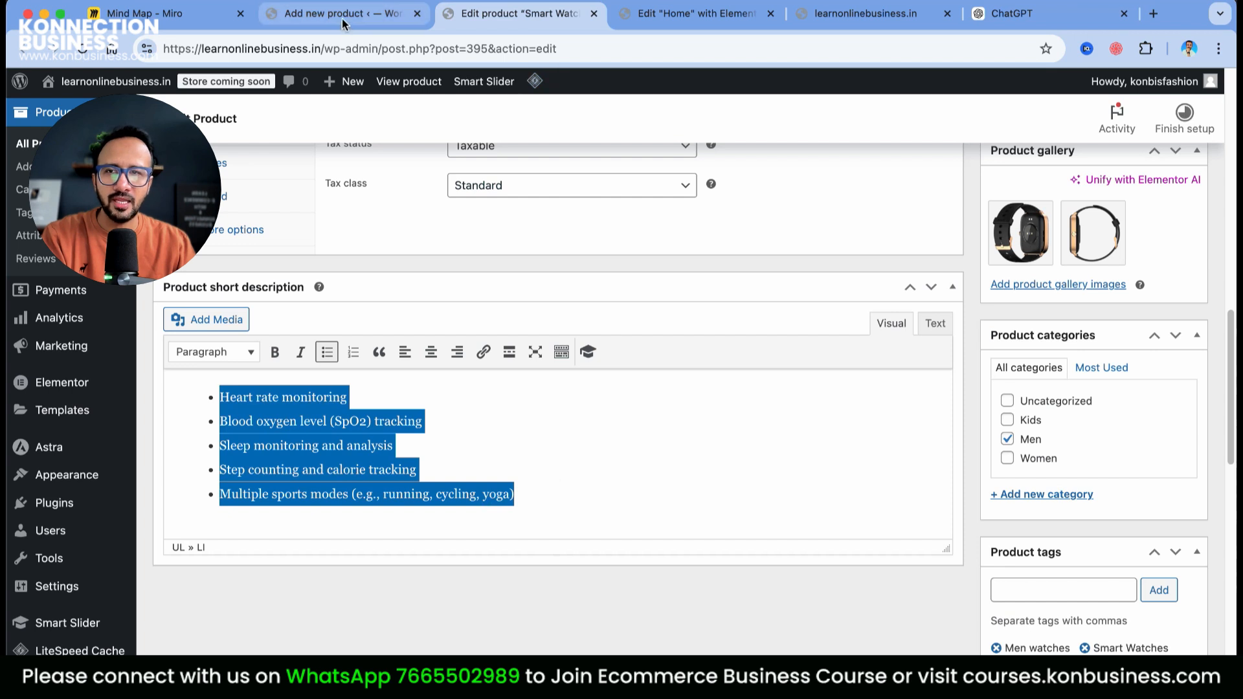
pyautogui.scroll(-3, 311, 602)
pyautogui.click(294, 618)
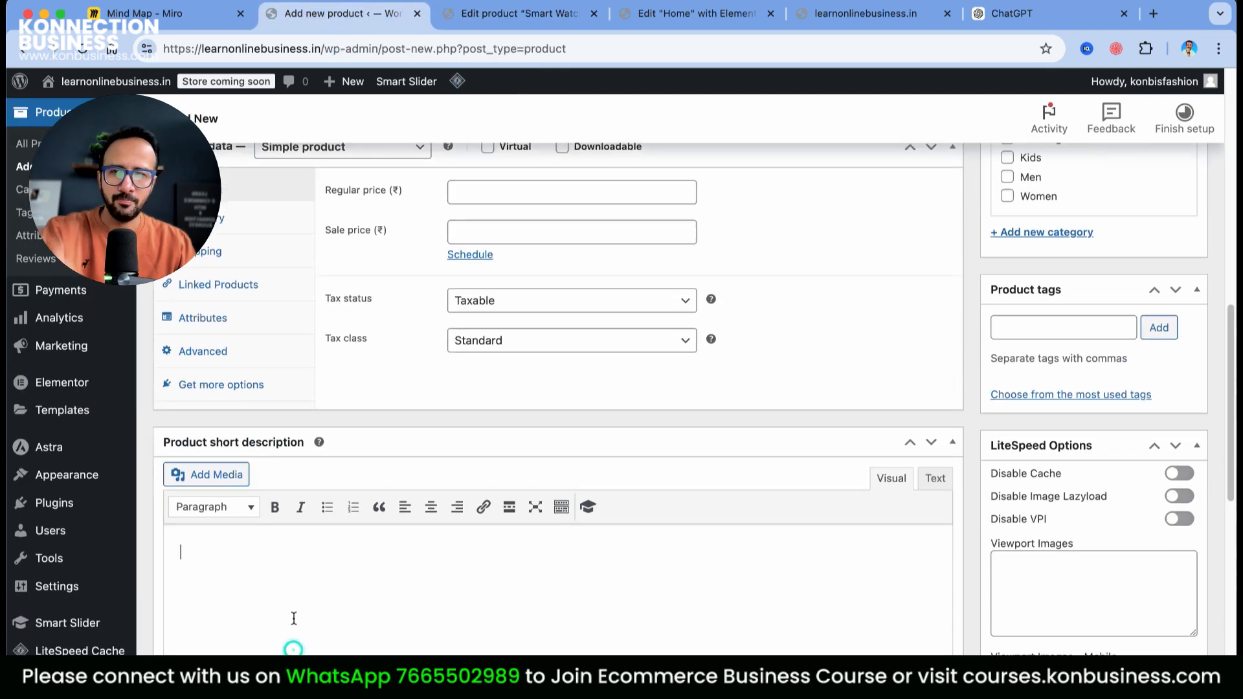
pyautogui.press('super+v')
pyautogui.scroll(15, 800, 529)
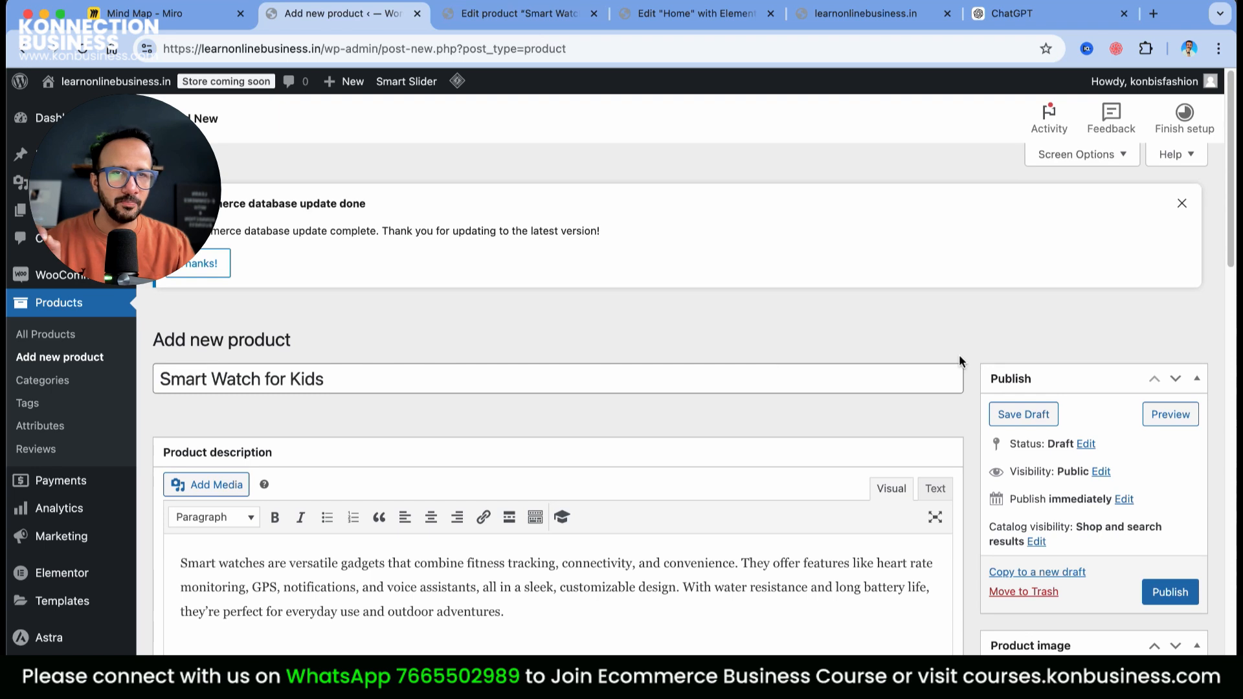
# File the kids' watch under Kids and tag it Smart Watches, Watches and 'watches for kids'
pyautogui.scroll(-15, 1155, 487)
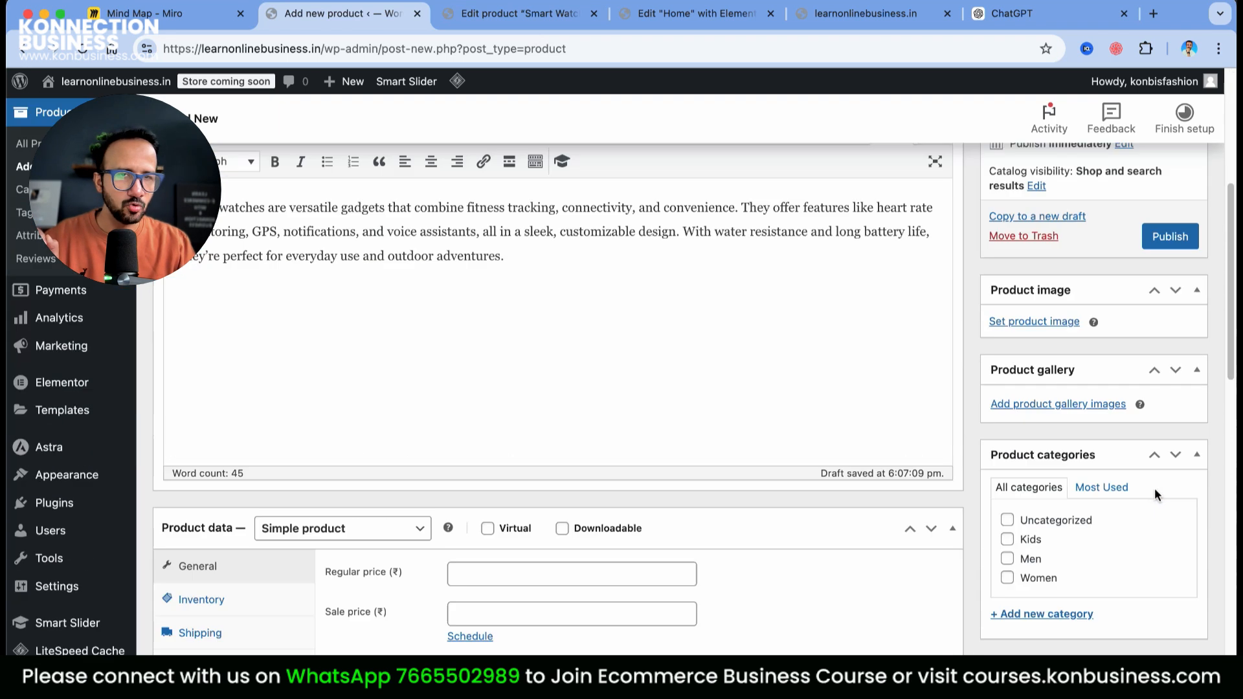
pyautogui.scroll(3, 1098, 381)
pyautogui.click(1008, 243)
pyautogui.click(1119, 479)
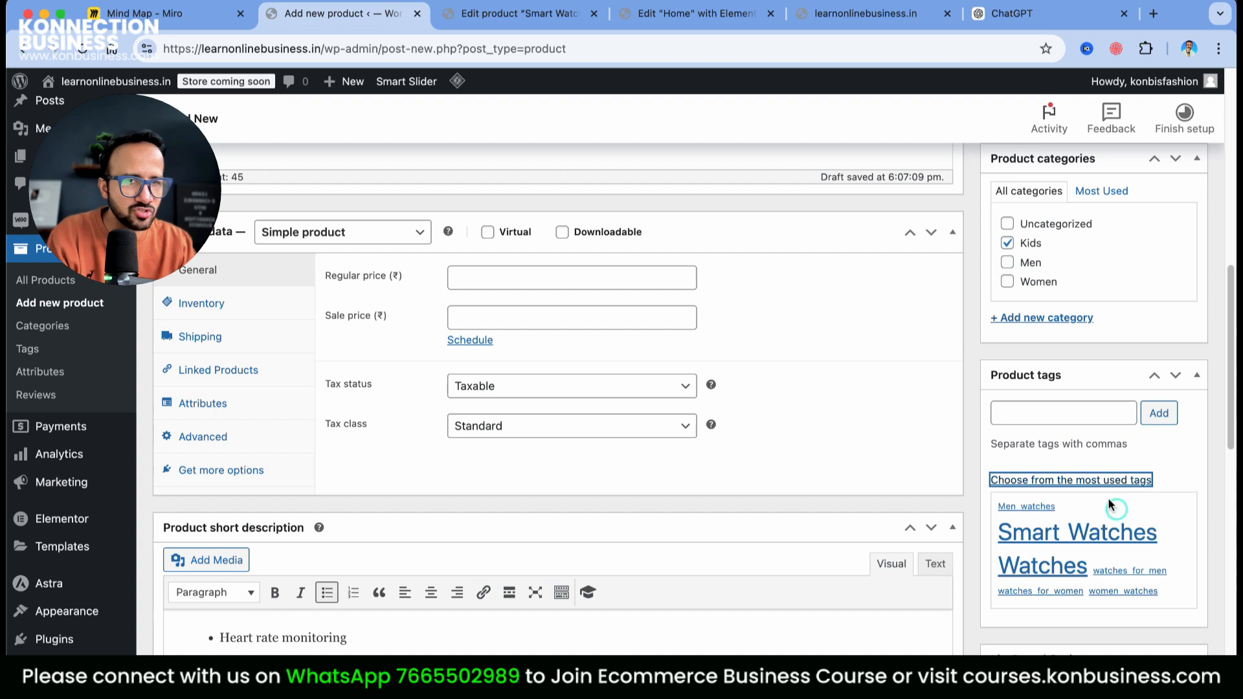
pyautogui.click(1060, 534)
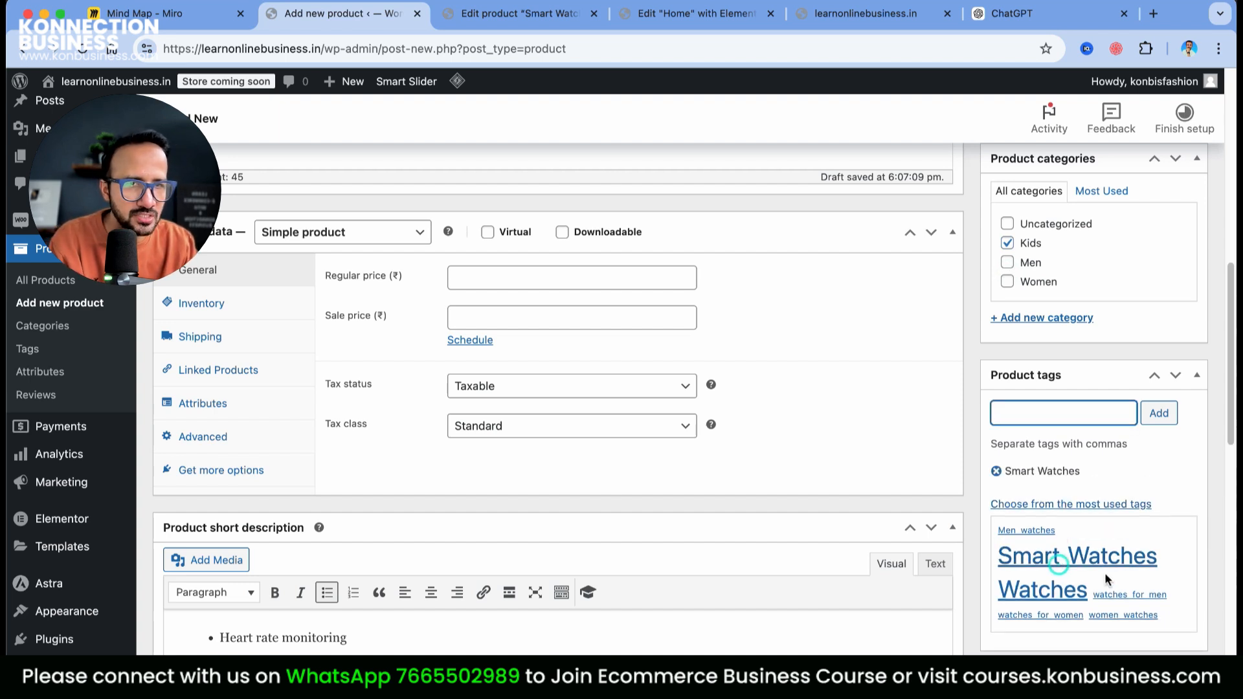
pyautogui.click(1049, 589)
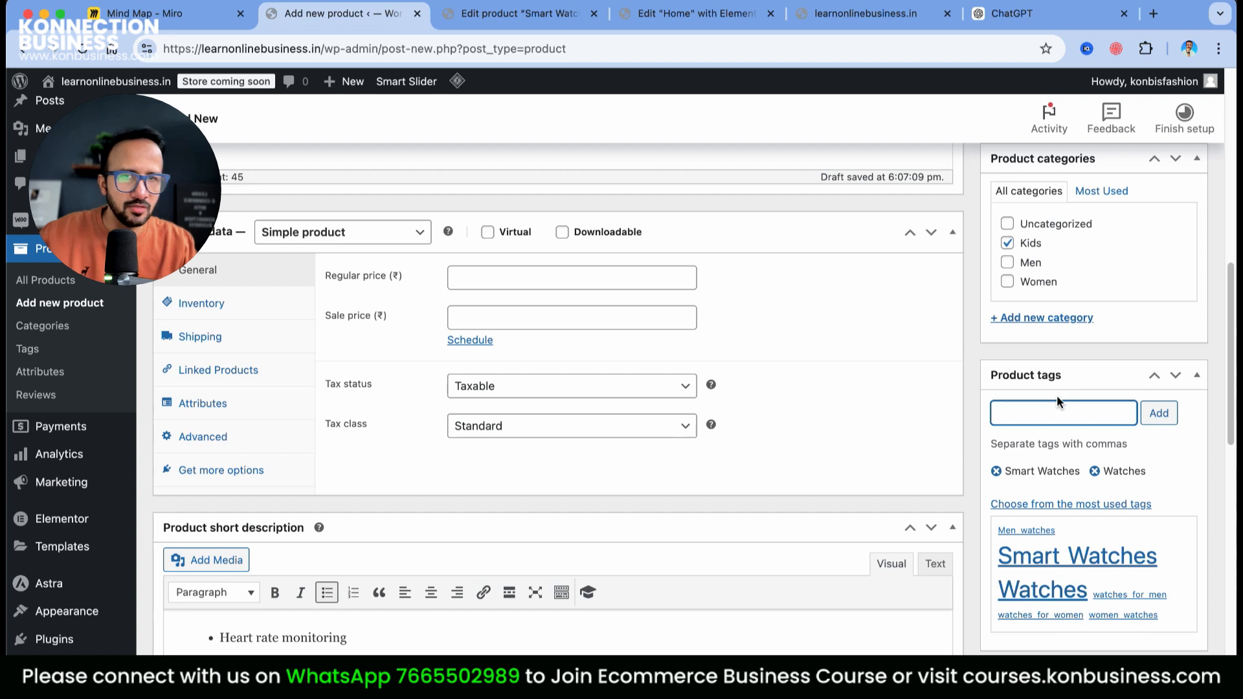
pyautogui.write('watches for kids')
pyautogui.press('Return')
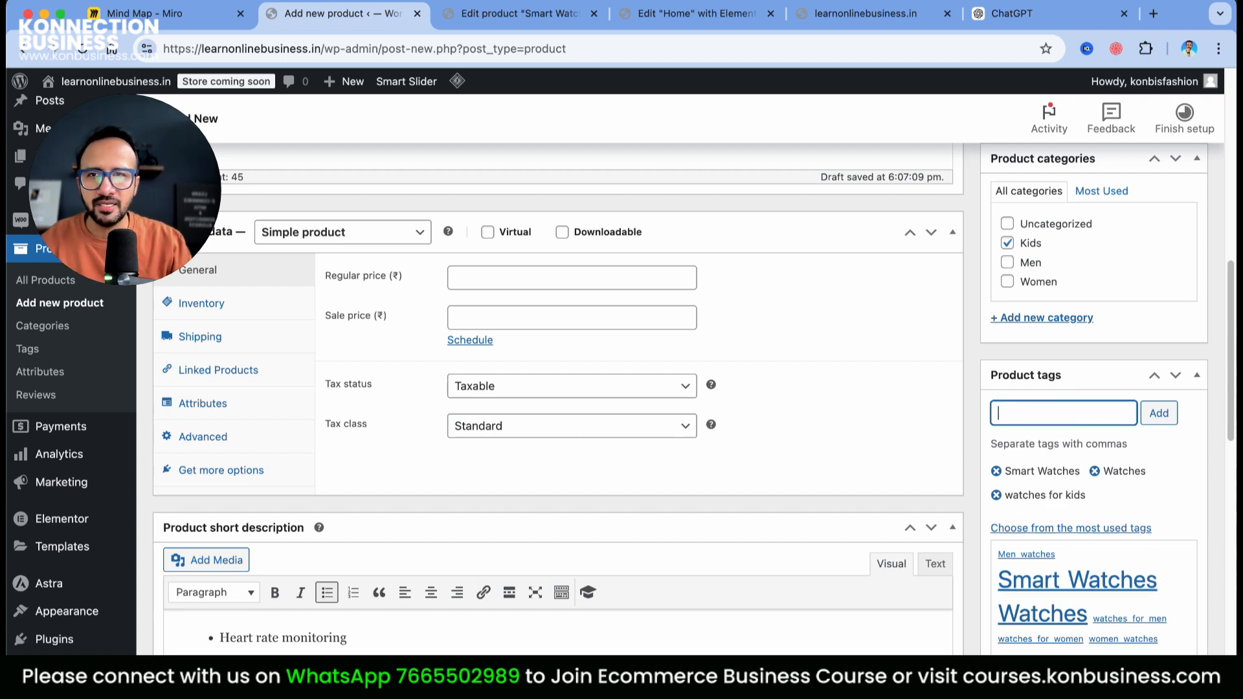
pyautogui.click(475, 276)
# Complete the kids' watch regular price of 1299
pyautogui.write('99')
pyautogui.click(209, 306)
pyautogui.click(484, 280)
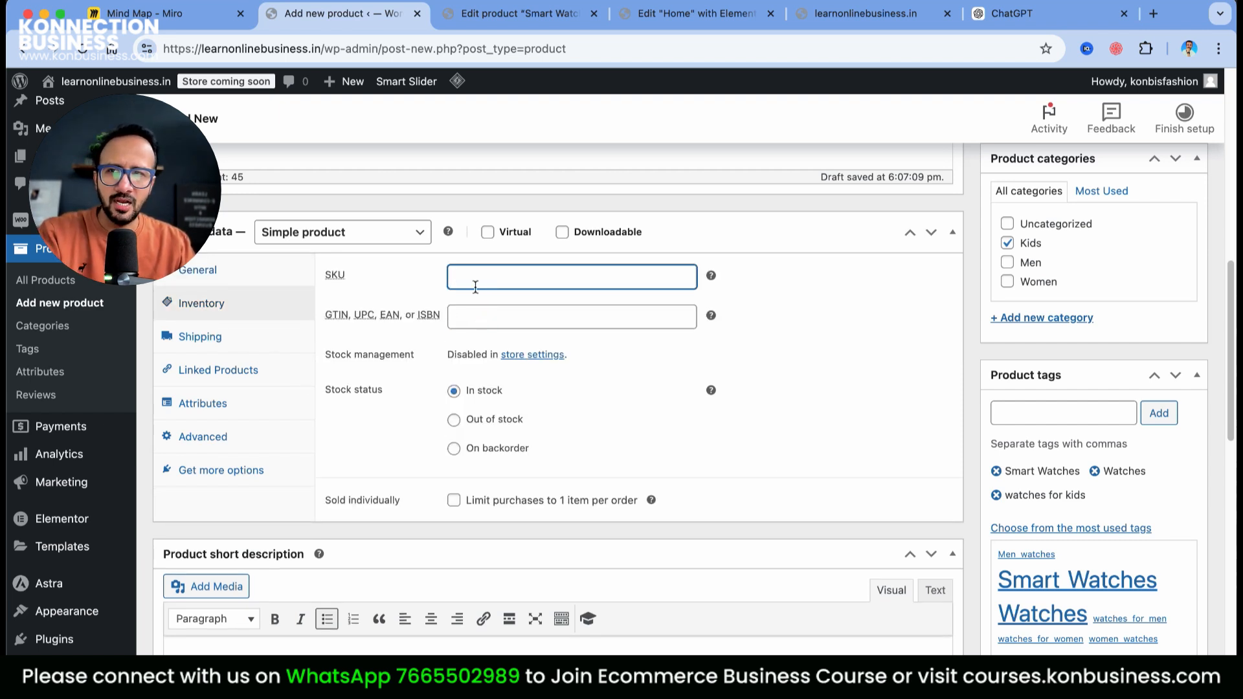
pyautogui.click(211, 345)
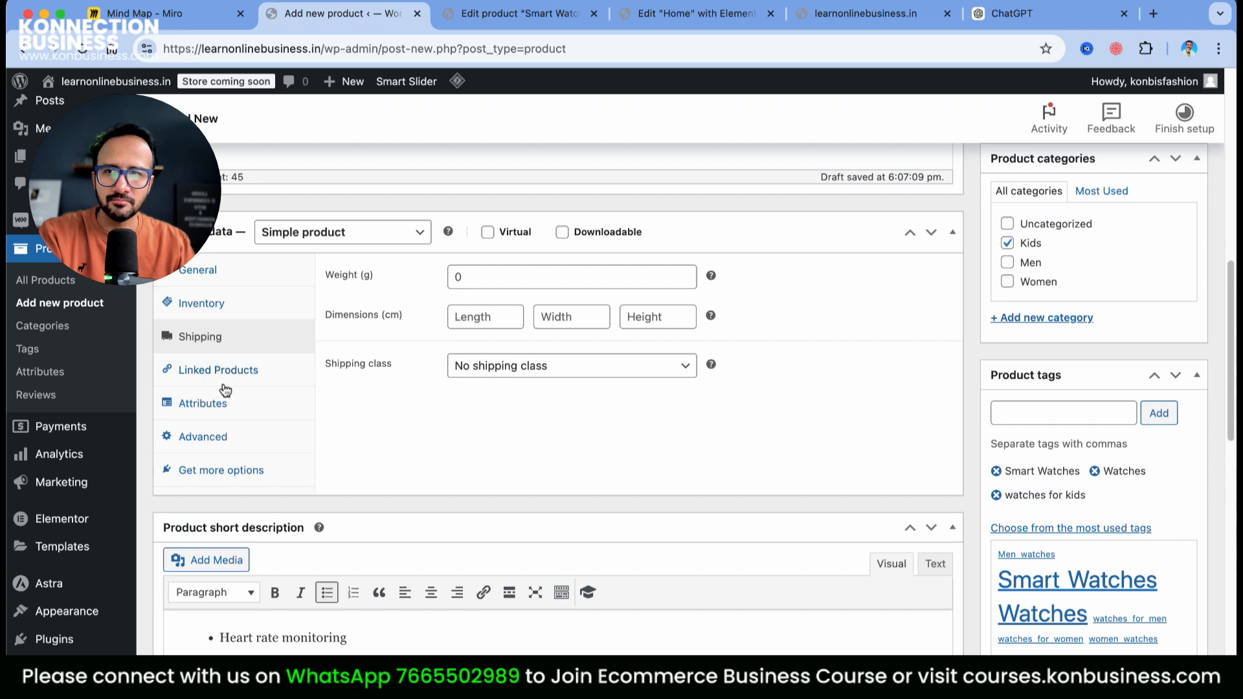
pyautogui.click(201, 303)
pyautogui.click(197, 270)
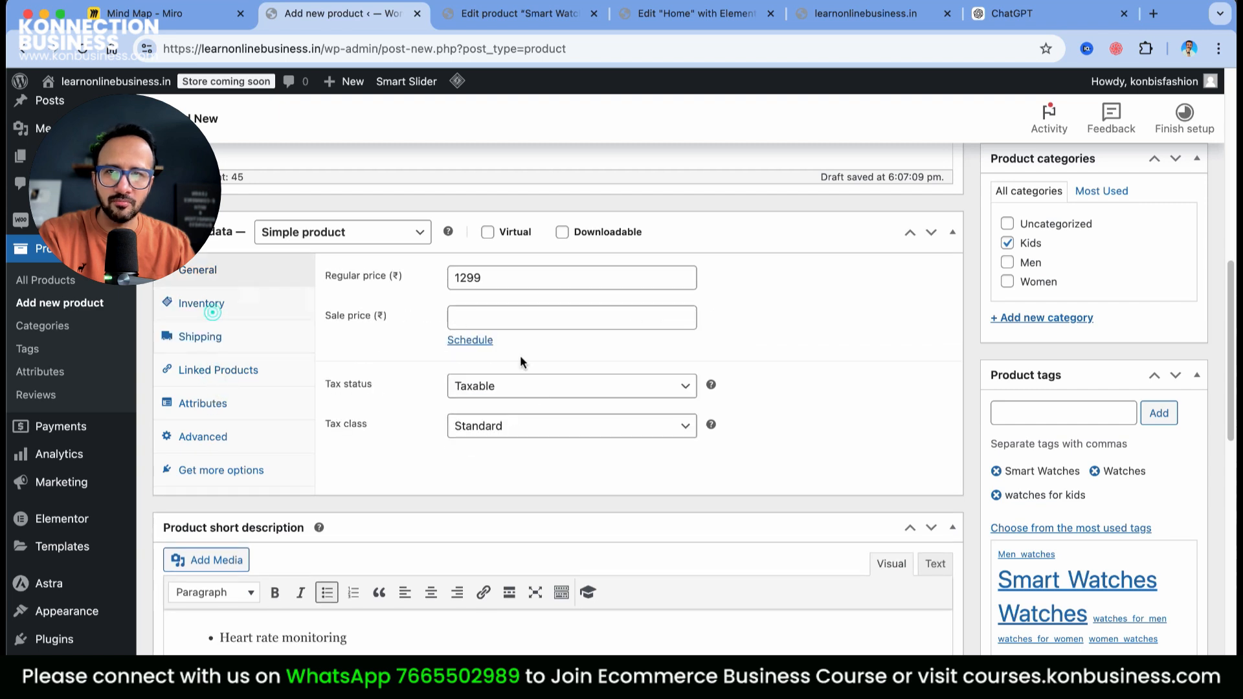
pyautogui.click(208, 344)
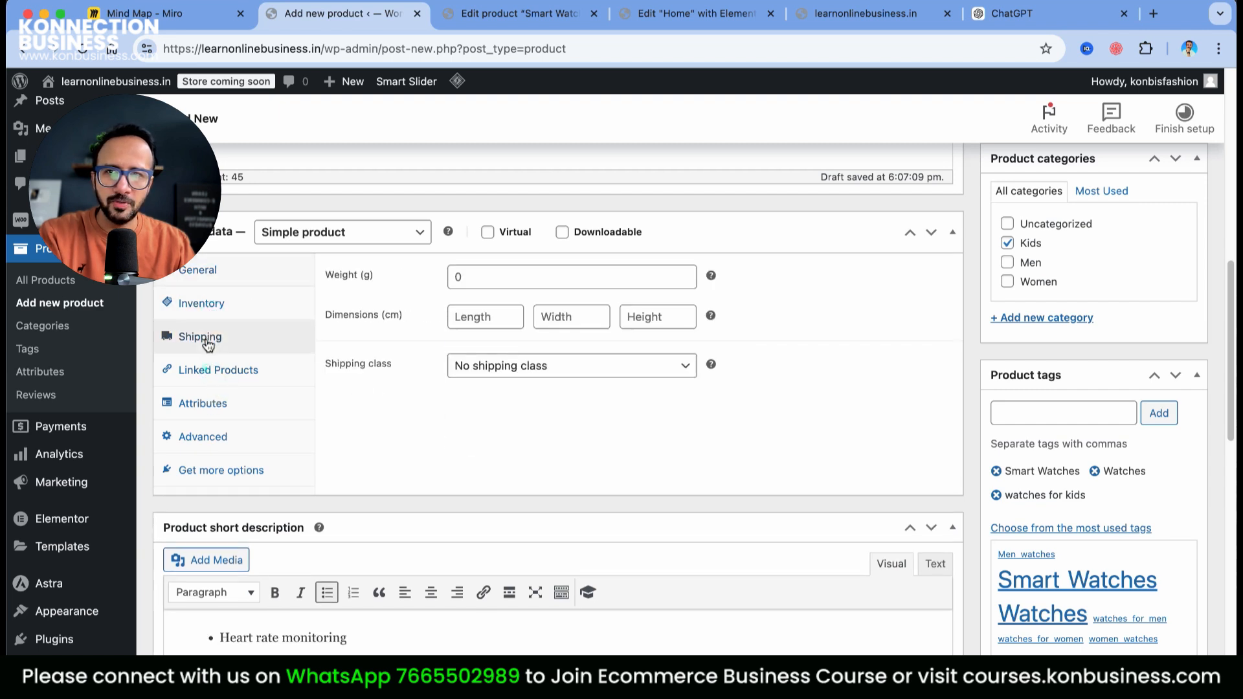
# Enter a shipping weight of 400 g and a package length of 12 cm
pyautogui.click(529, 285)
pyautogui.write('4')
pyautogui.click(475, 318)
pyautogui.write('12')
pyautogui.click(573, 326)
# Finish the package dimensions with 12 cm width and 4 cm height
pyautogui.write('12')
pyautogui.click(681, 325)
pyautogui.write('4')
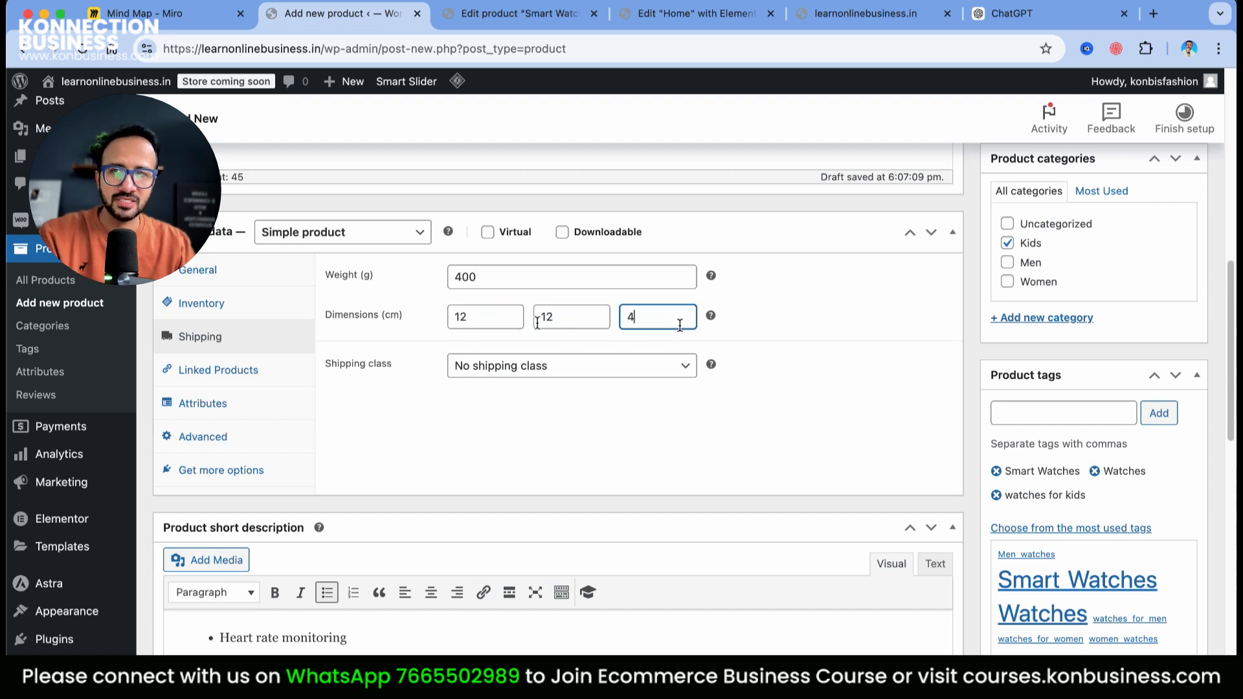
pyautogui.click(246, 305)
pyautogui.click(469, 281)
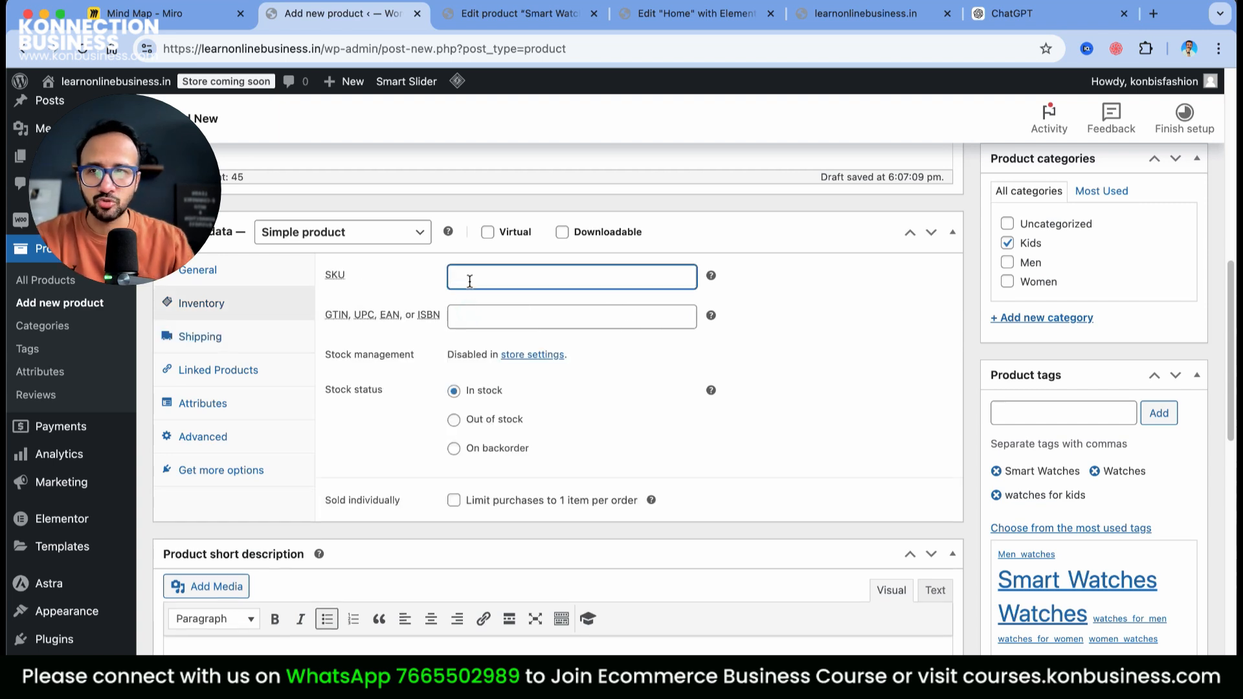
pyautogui.scroll(10, 415, 311)
pyautogui.scroll(-8, 317, 568)
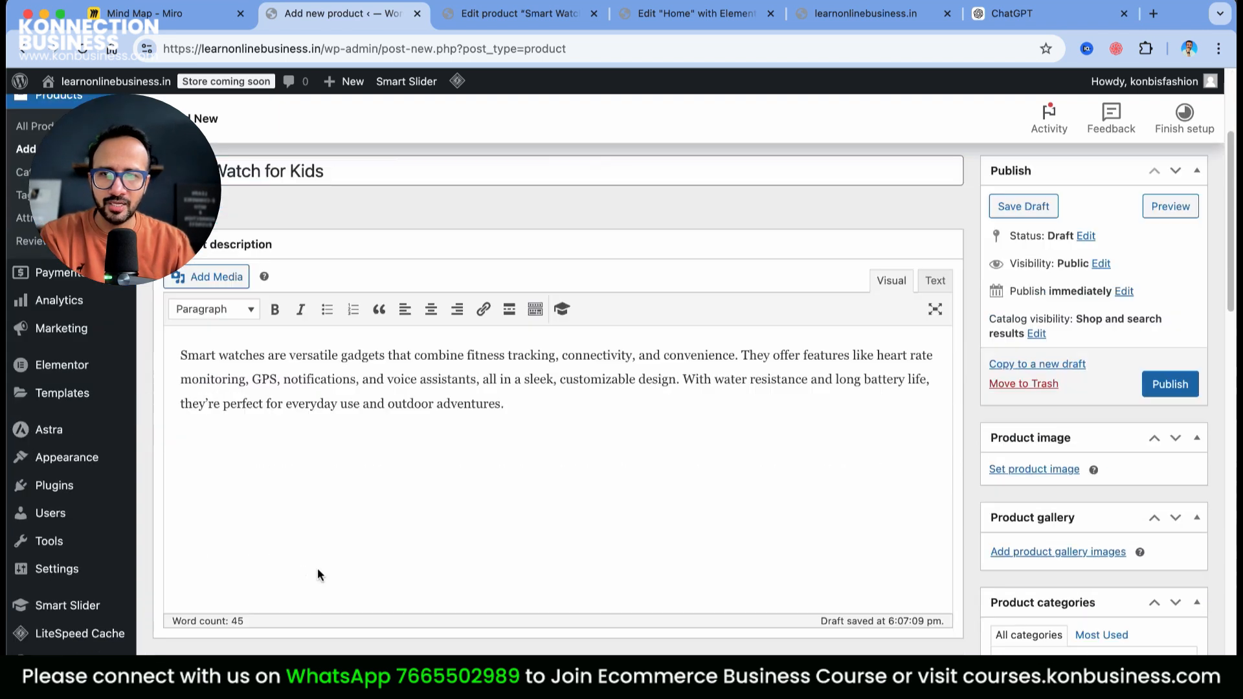
# Copy the SKU KB-SW-MEN from the Smart Watch for Men inventory settings
pyautogui.click(699, 16)
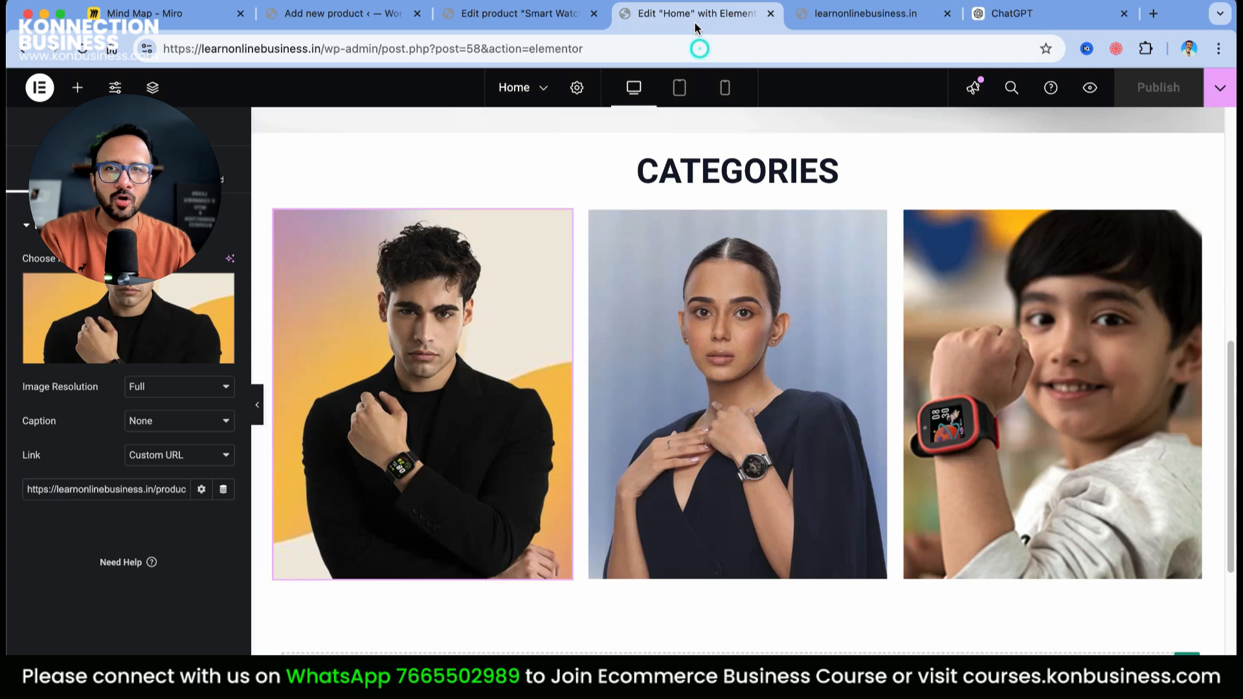
pyautogui.click(542, 14)
pyautogui.scroll(15, 612, 274)
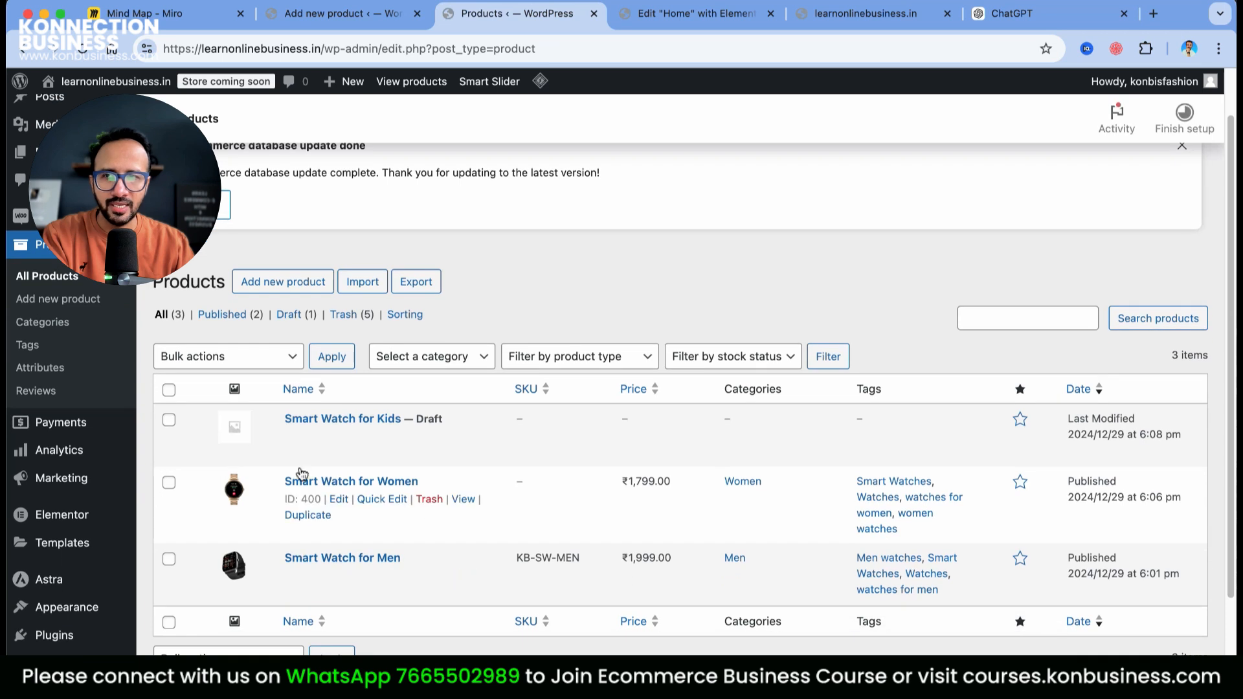
pyautogui.click(346, 579)
pyautogui.scroll(-10, 466, 522)
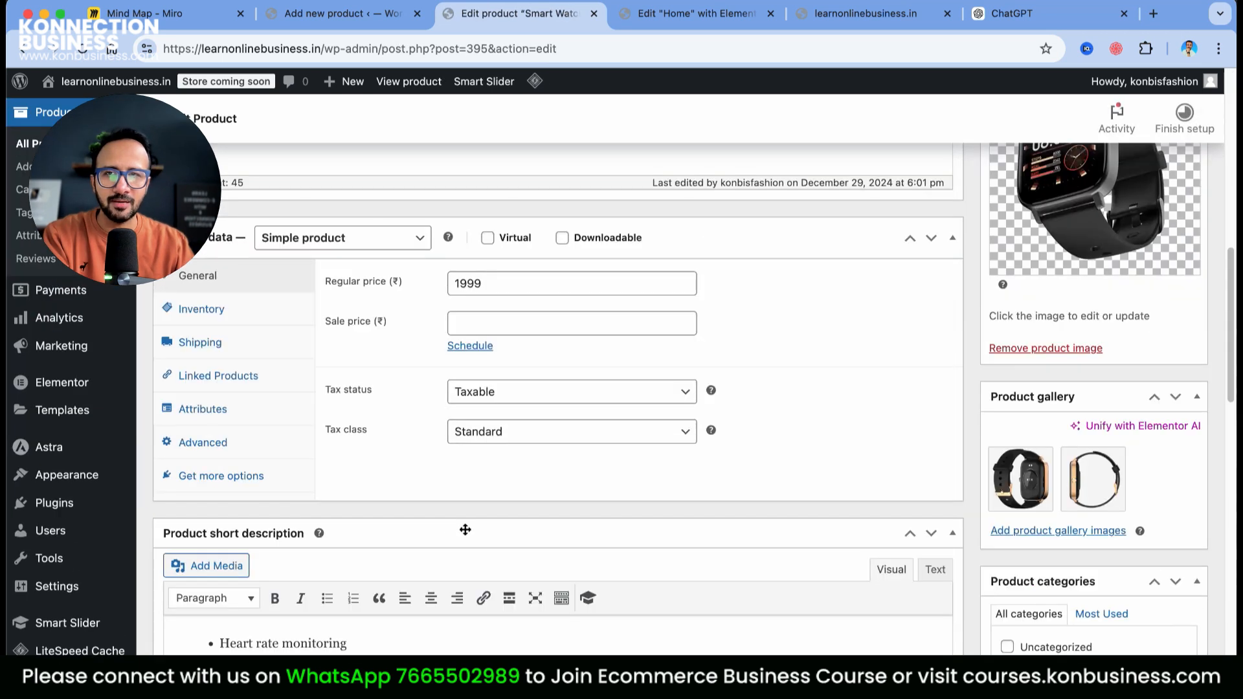
pyautogui.scroll(1, 465, 529)
pyautogui.click(202, 346)
pyautogui.moveTo(567, 322); pyautogui.dragTo(422, 319)
pyautogui.press('super+c')
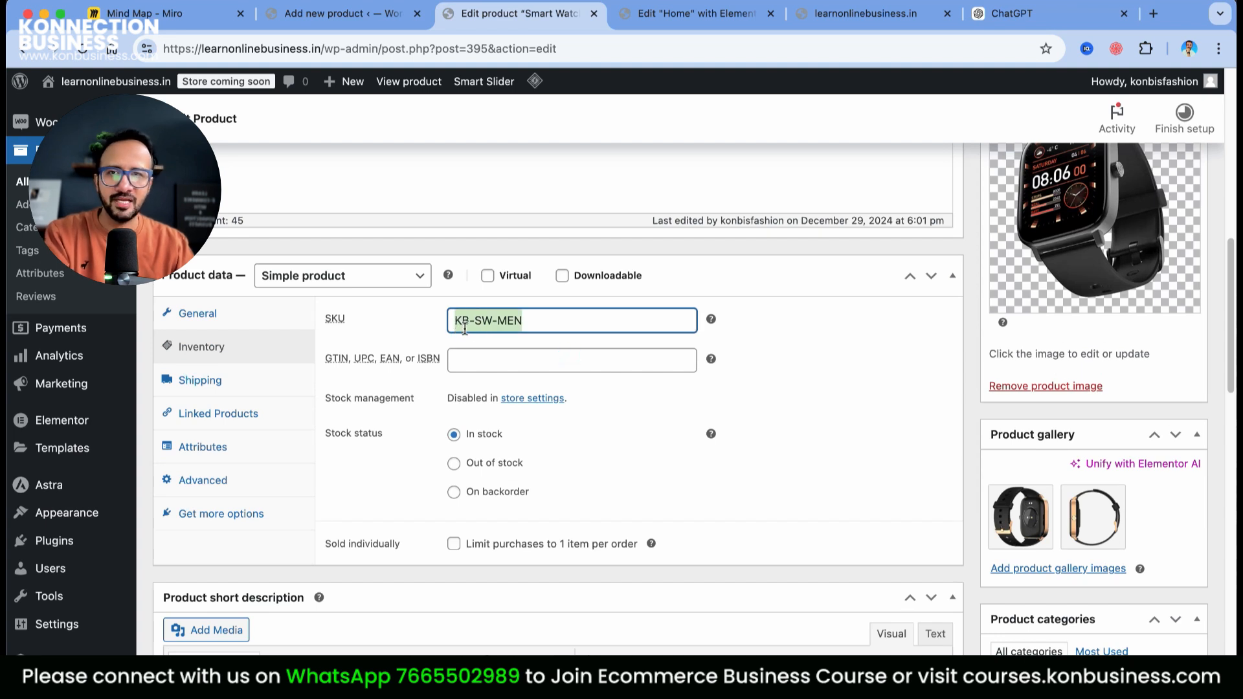
# Paste the SKU into the kids' product and change it to KB-SW-KIDS
pyautogui.click(356, 19)
pyautogui.press('super+v')
pyautogui.doubleClick(503, 367)
pyautogui.write('KID')
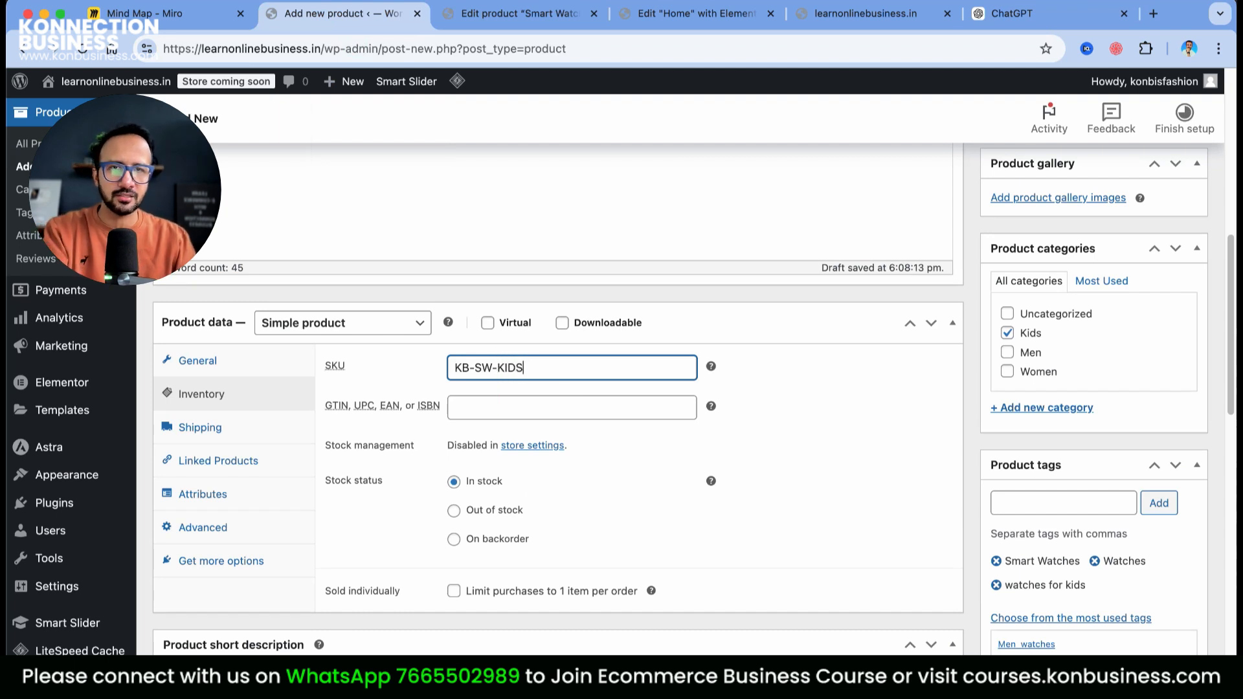
pyautogui.write('S')
pyautogui.scroll(5, 966, 530)
pyautogui.scroll(-6, 966, 531)
pyautogui.scroll(1, 1068, 388)
pyautogui.scroll(3, 1078, 389)
# Set the blue kids' watch image kids-watch-3 as the product image
pyautogui.click(1048, 223)
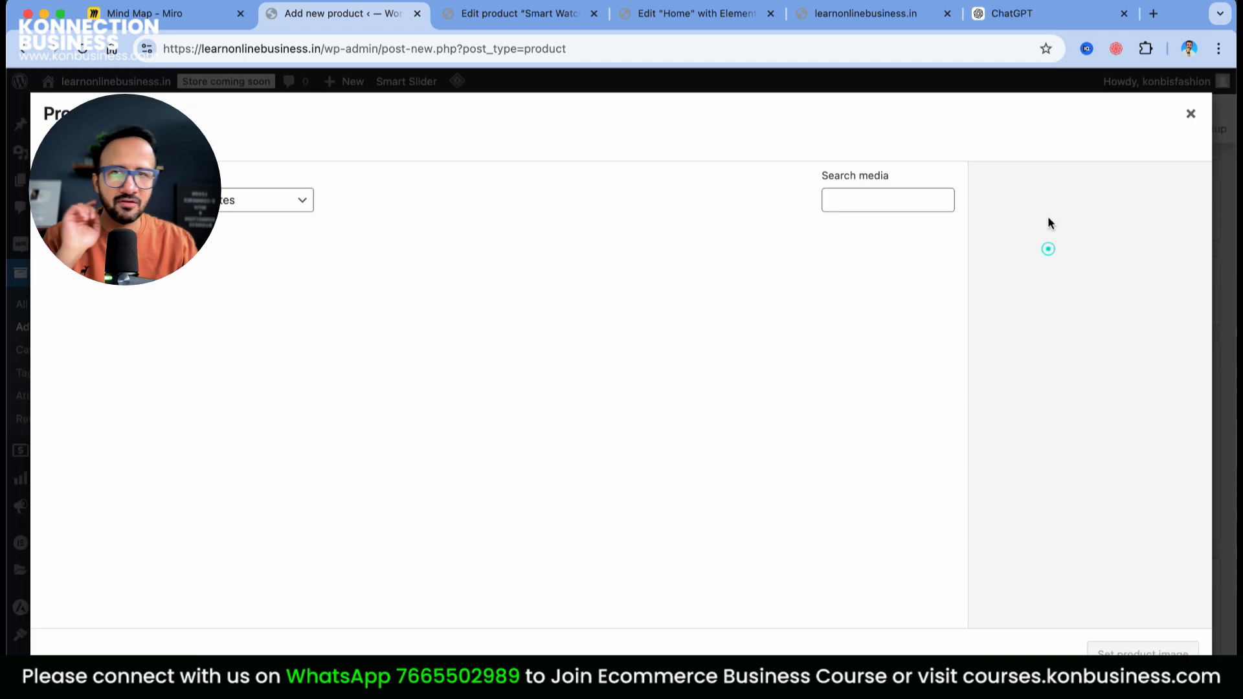
pyautogui.click(417, 414)
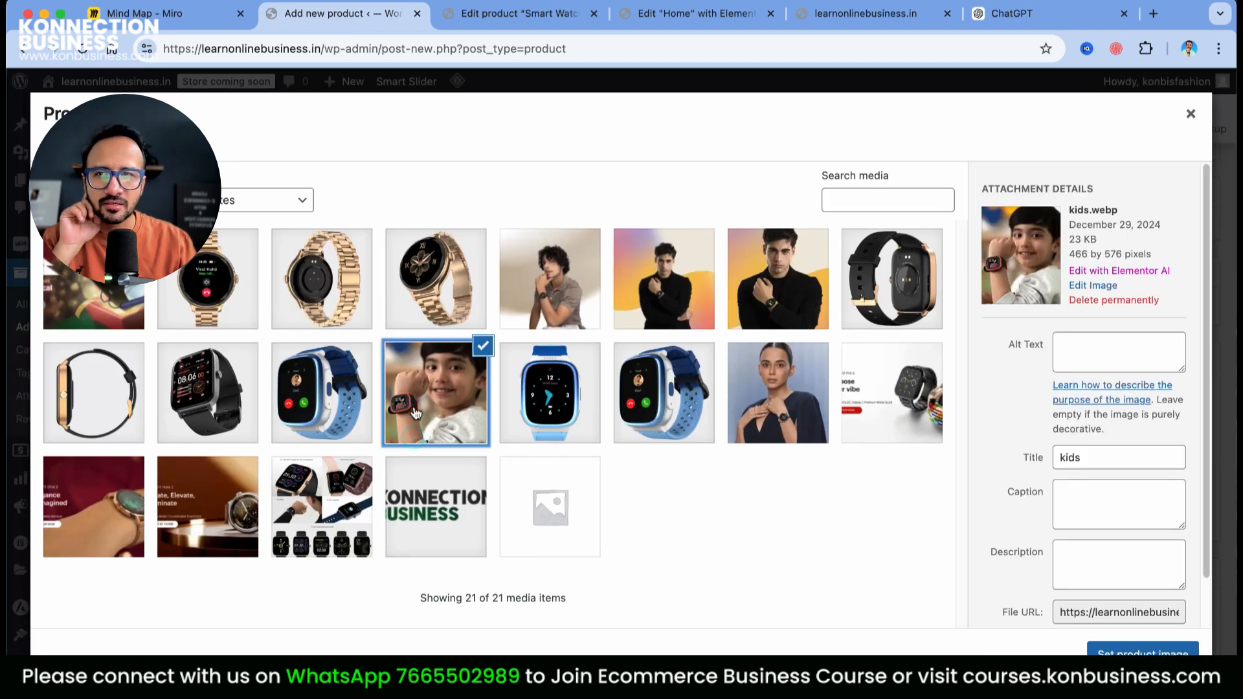
pyautogui.click(310, 415)
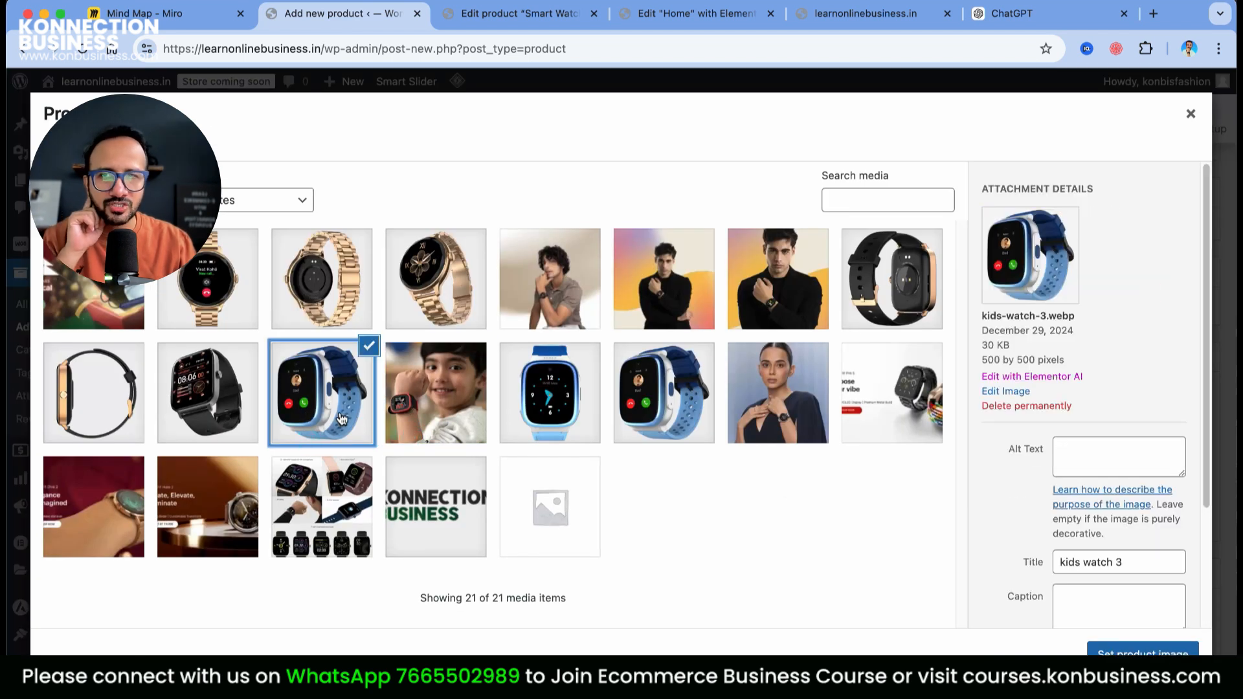
pyautogui.click(1102, 644)
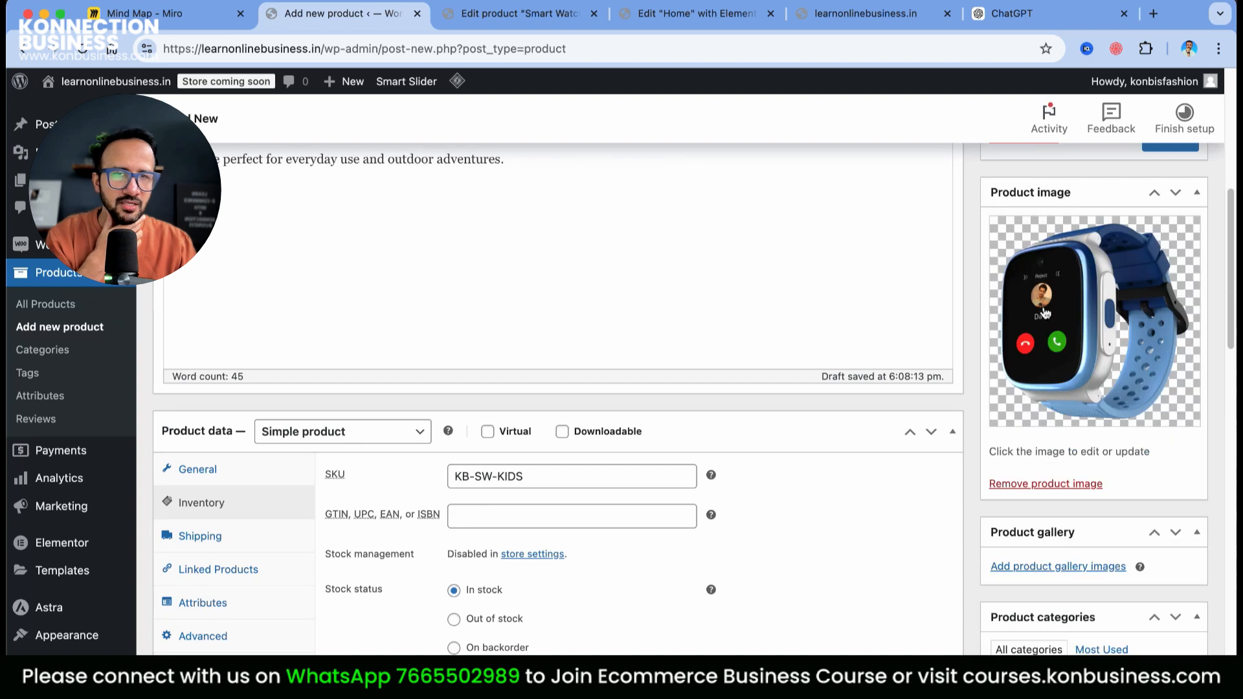
pyautogui.scroll(-5, 1081, 518)
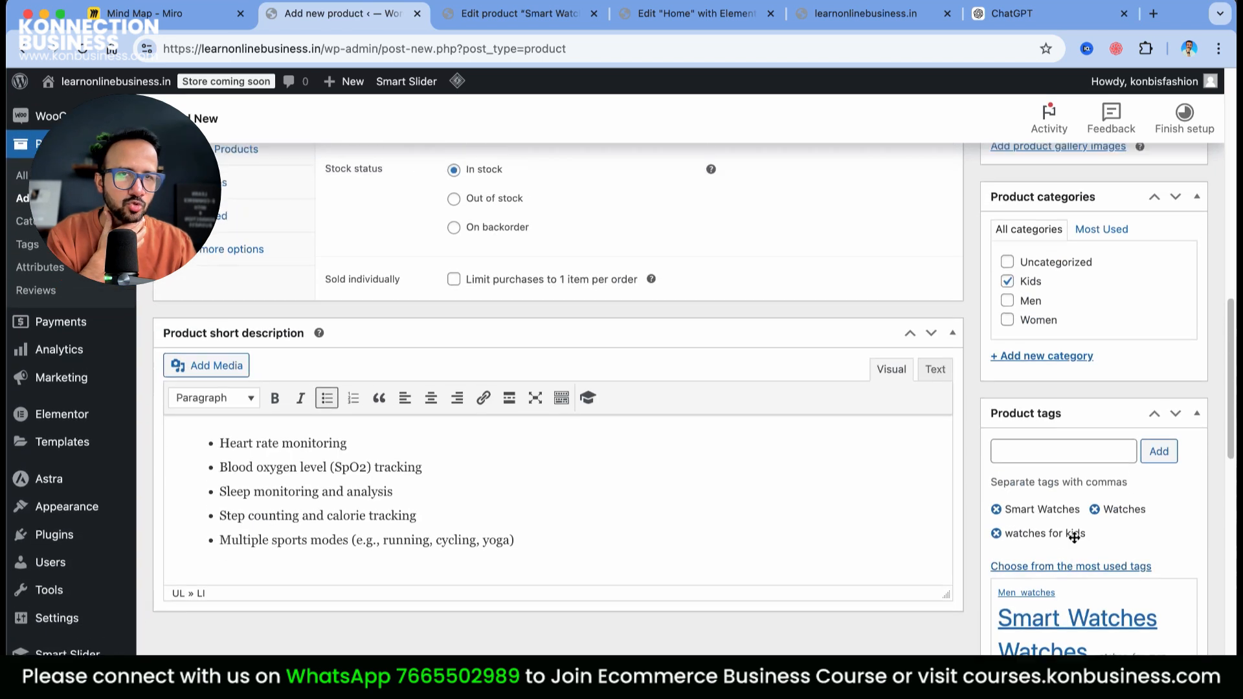
pyautogui.scroll(3, 1071, 402)
# Add kids-watch-2 and kids-watch-1 to the product gallery
pyautogui.click(1053, 312)
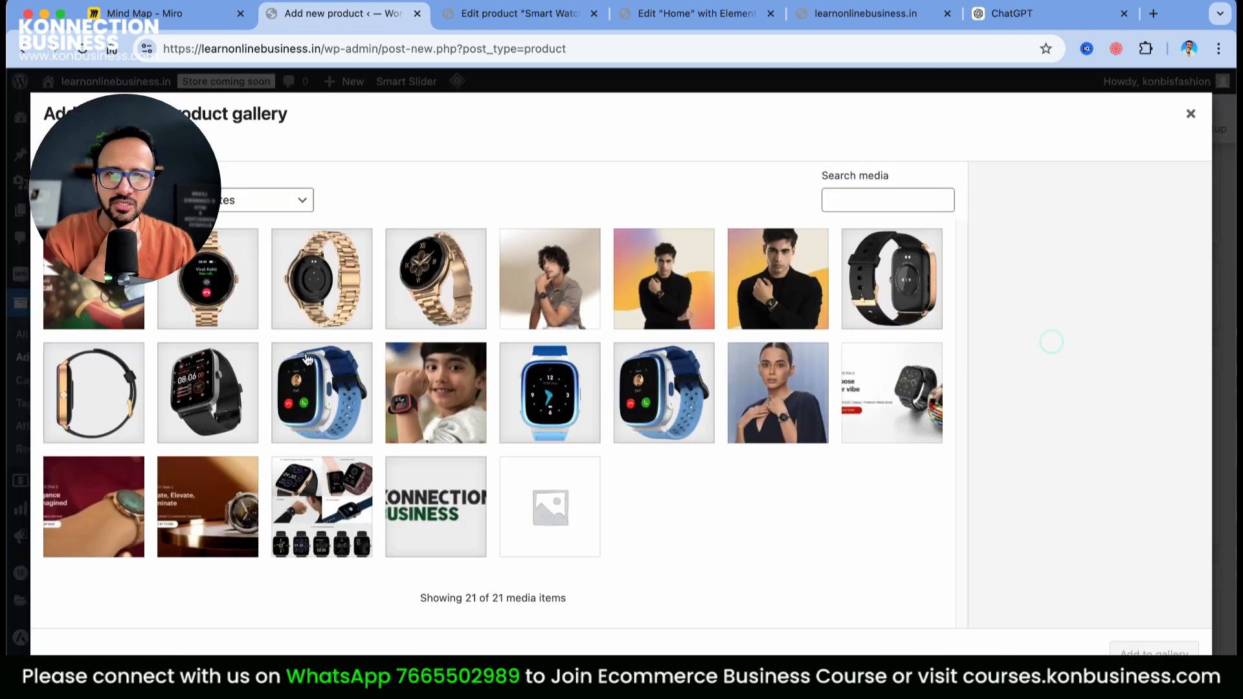
pyautogui.click(546, 432)
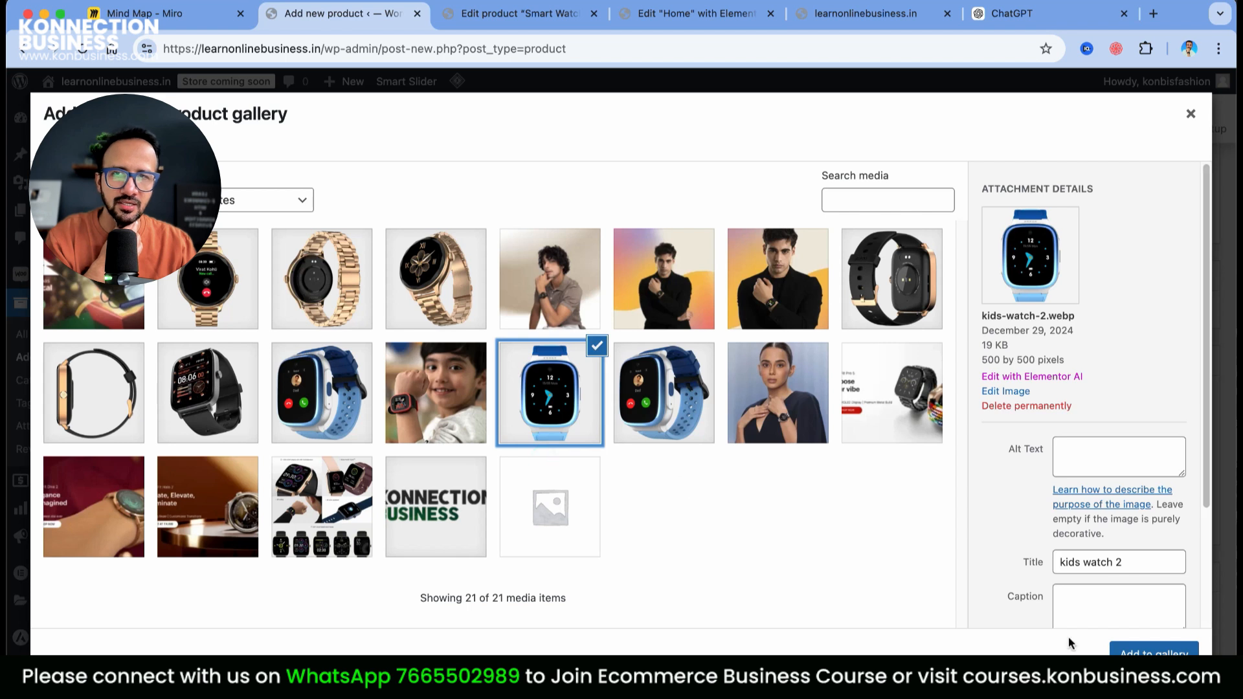
pyautogui.click(1130, 651)
pyautogui.click(1062, 386)
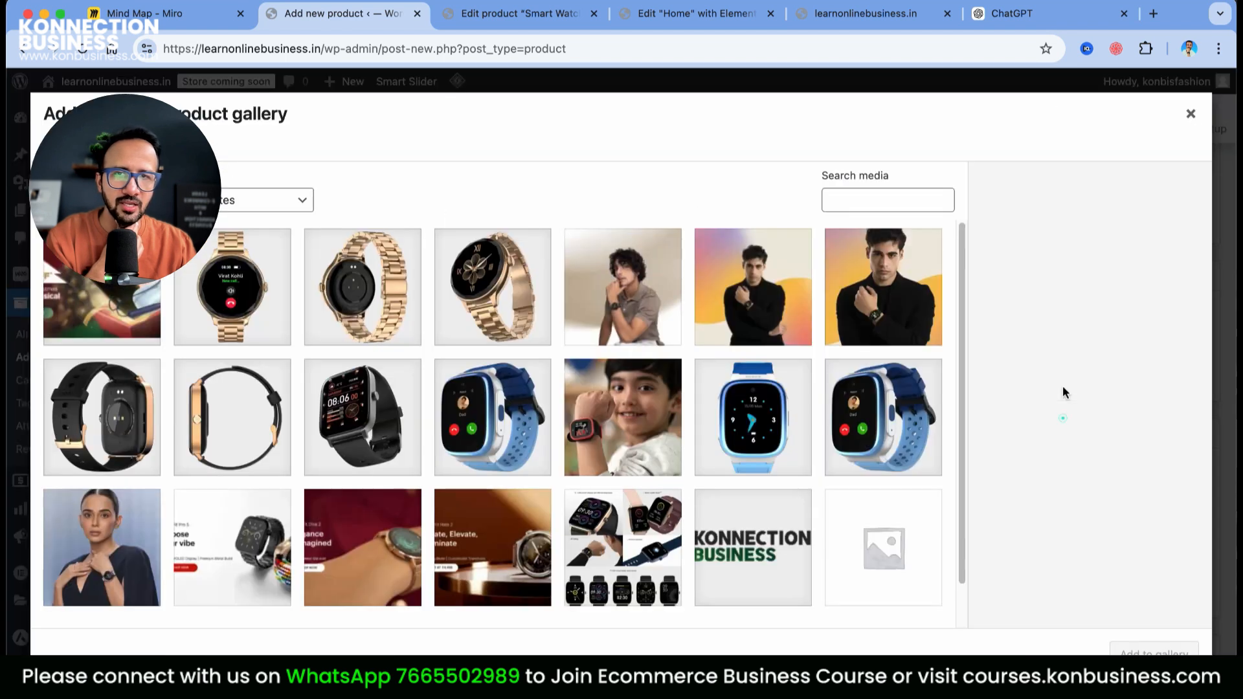
pyautogui.click(867, 430)
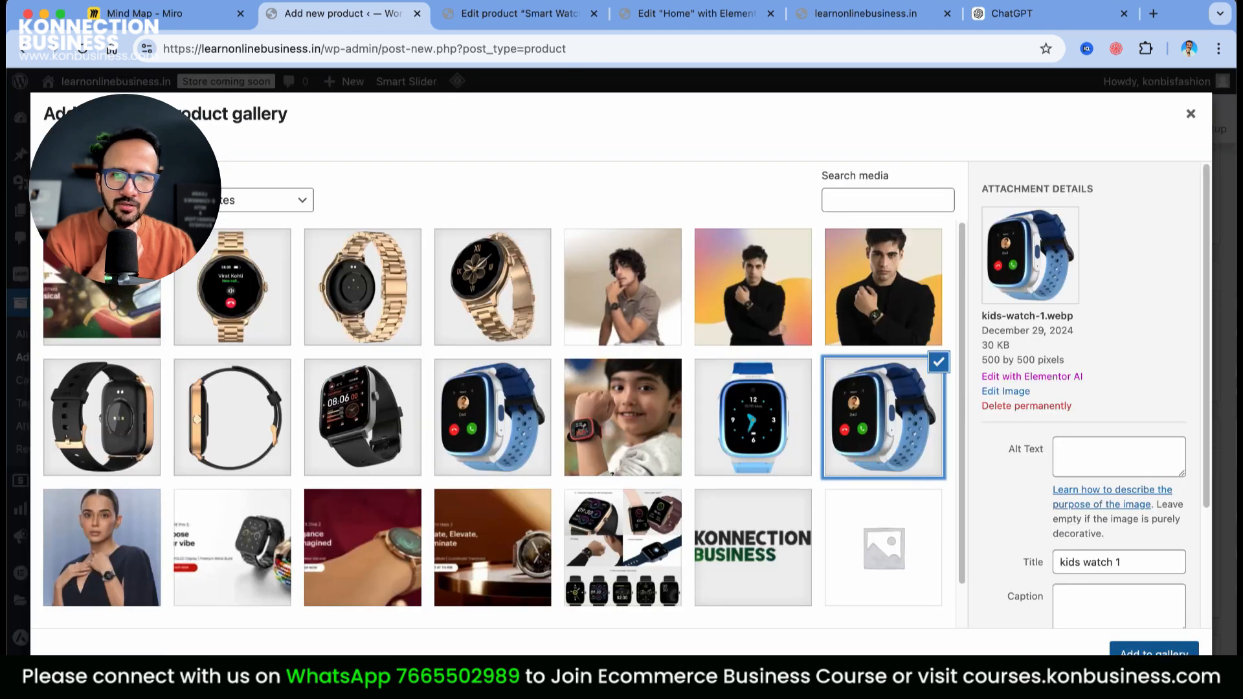
pyautogui.click(1154, 651)
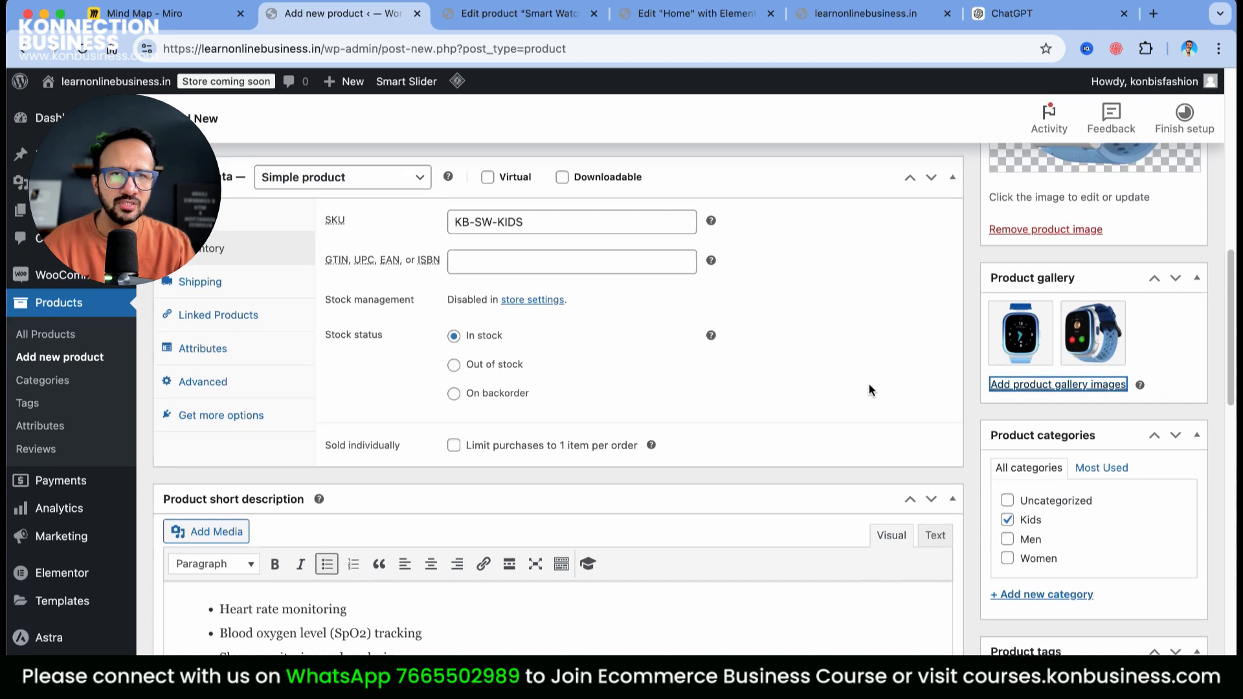
pyautogui.scroll(5, 1112, 348)
pyautogui.scroll(-5, 842, 474)
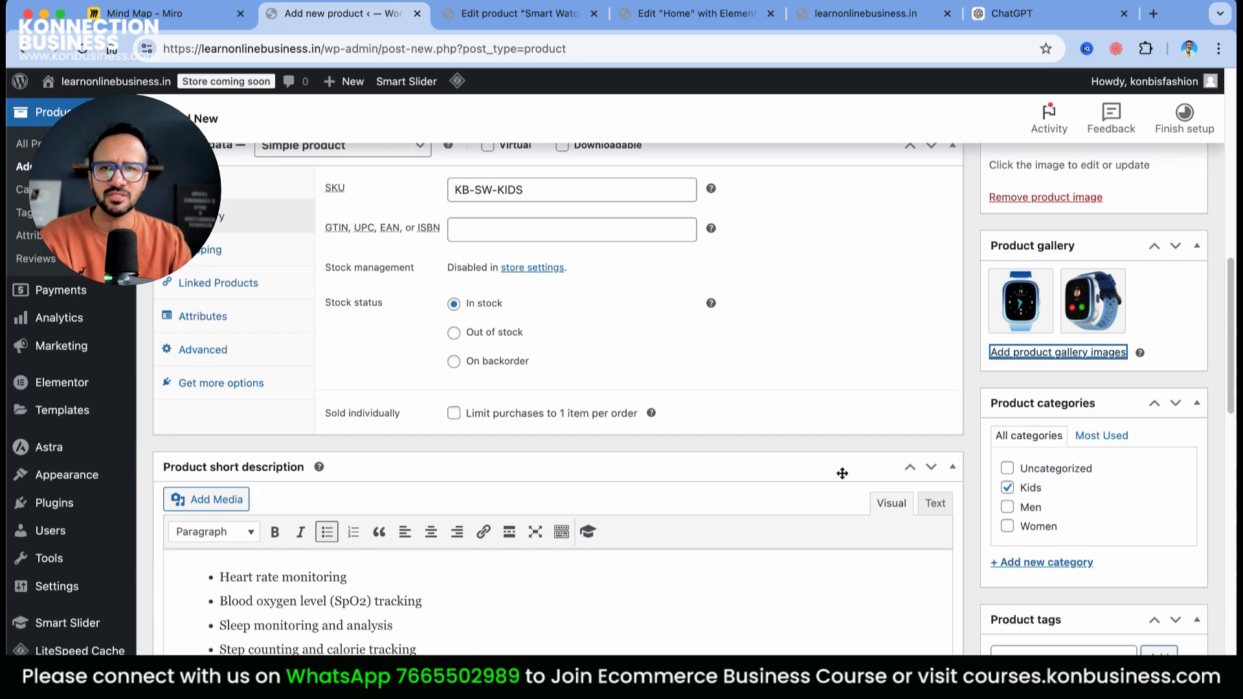
pyautogui.scroll(10, 942, 323)
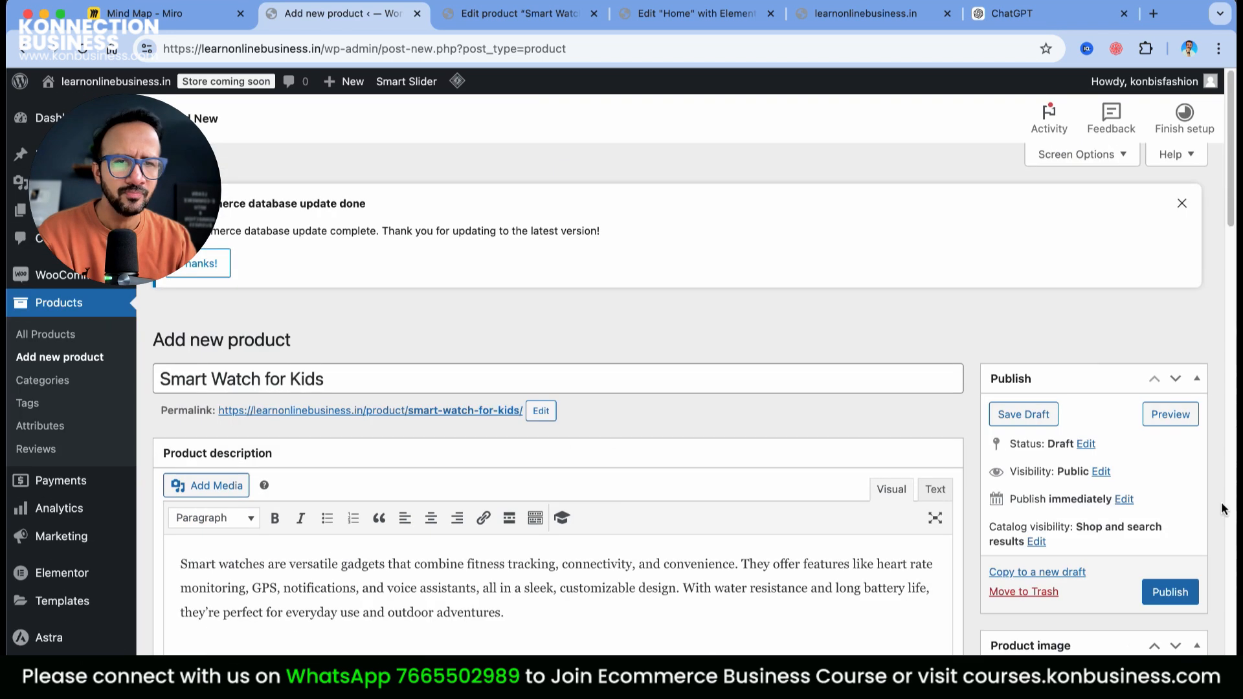
pyautogui.scroll(-6, 942, 323)
# Publish Smart Watch for Kids and confirm it in the All Products list at ₹1,299.00
pyautogui.click(1179, 205)
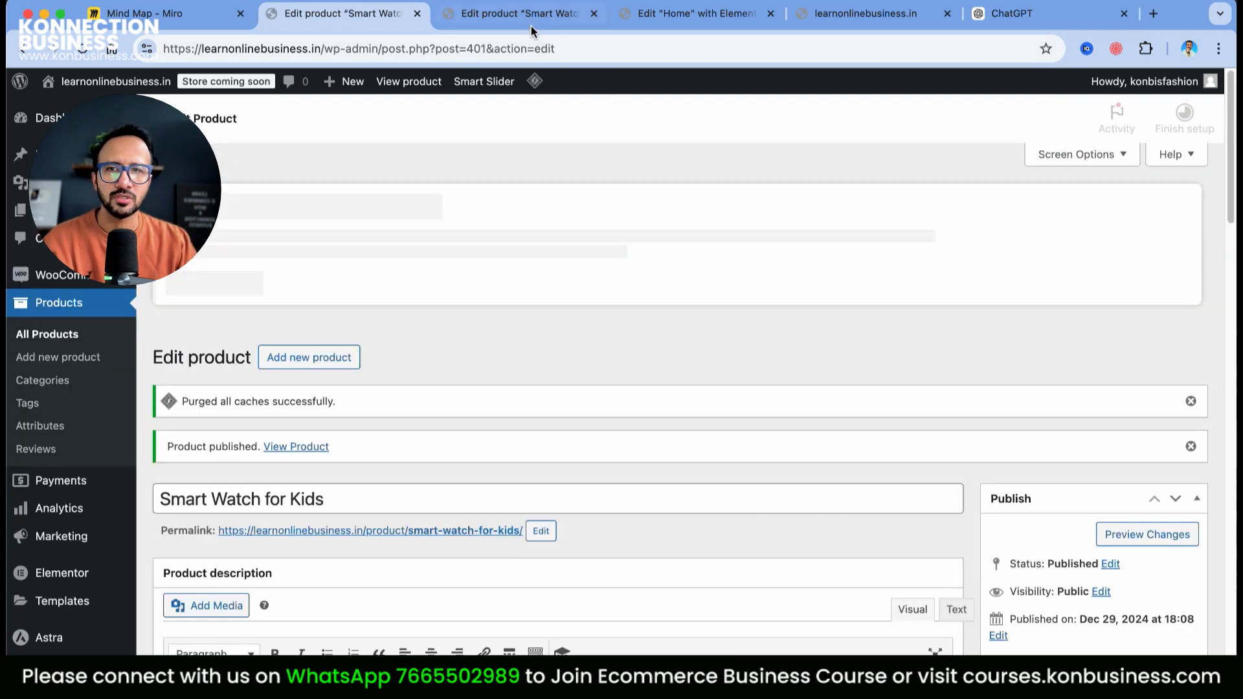
pyautogui.click(530, 16)
pyautogui.click(675, 14)
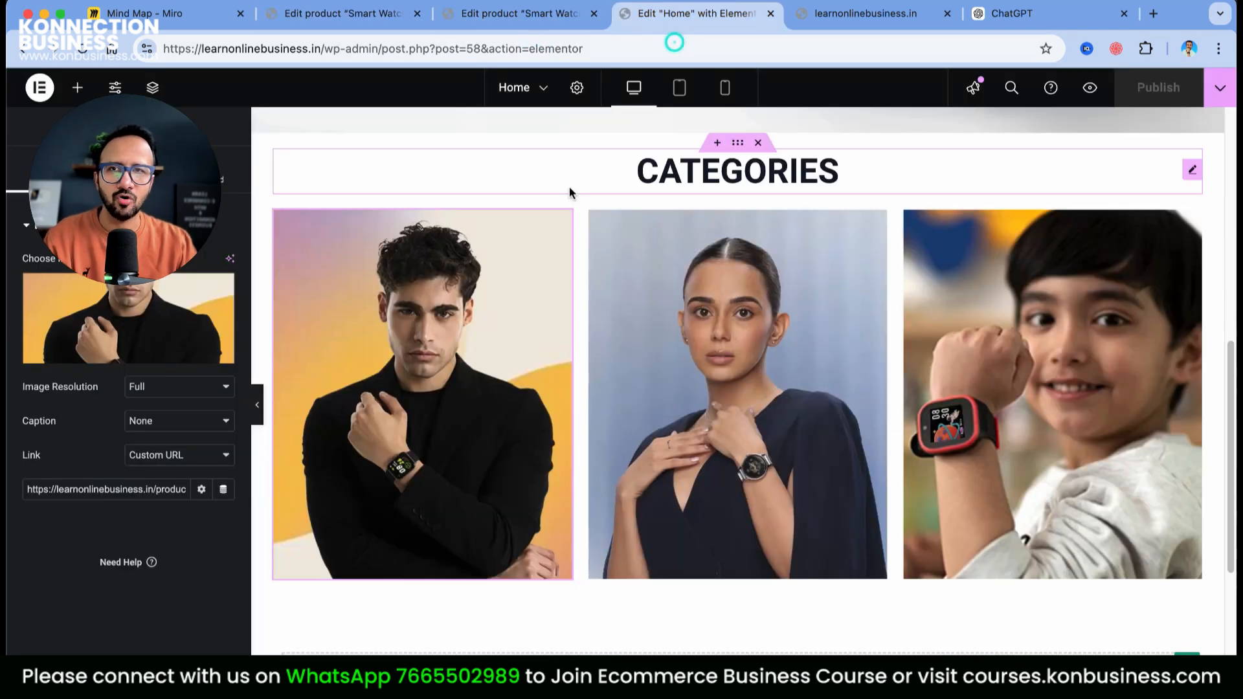
pyautogui.click(554, 14)
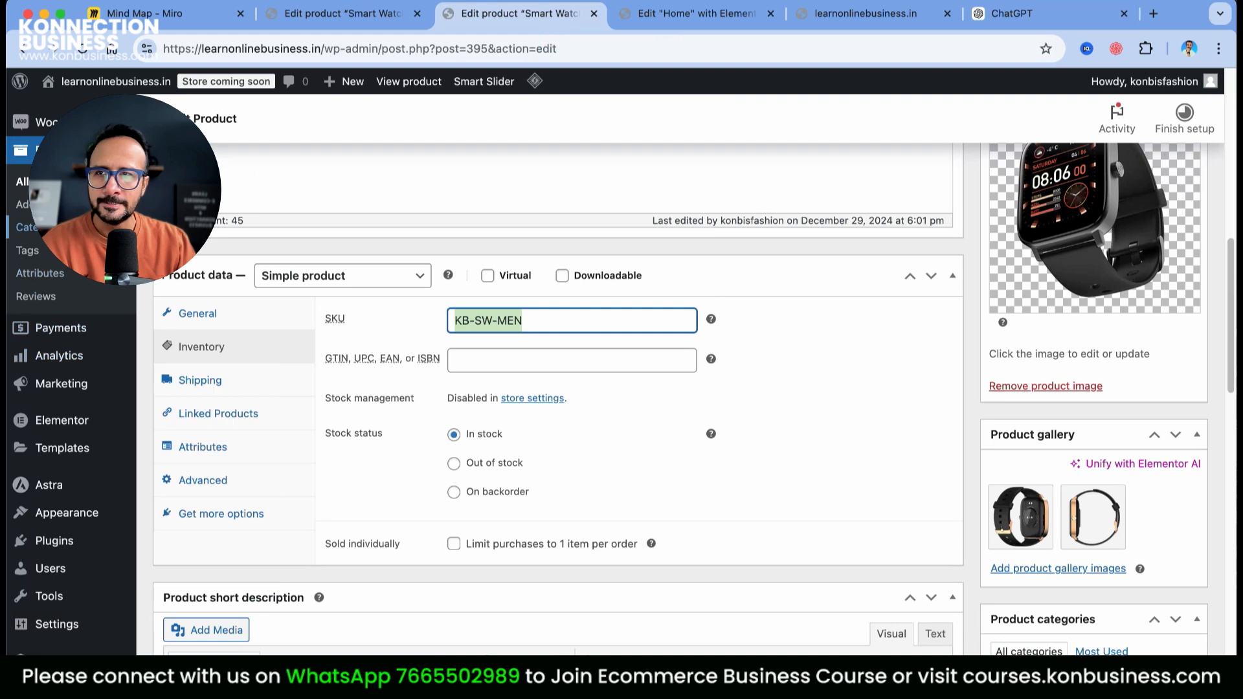
pyautogui.click(47, 182)
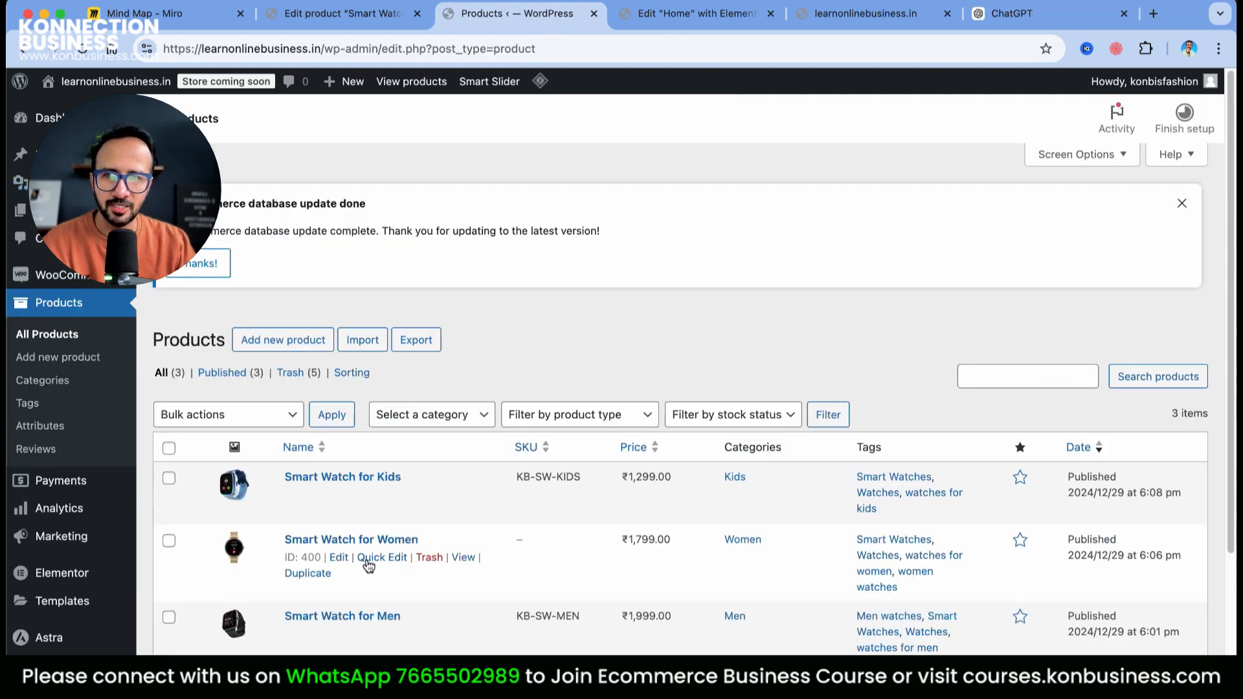
# Paste SKU KB-SW-WOMEN into Smart Watch for Women's inventory and update the product
pyautogui.click(338, 558)
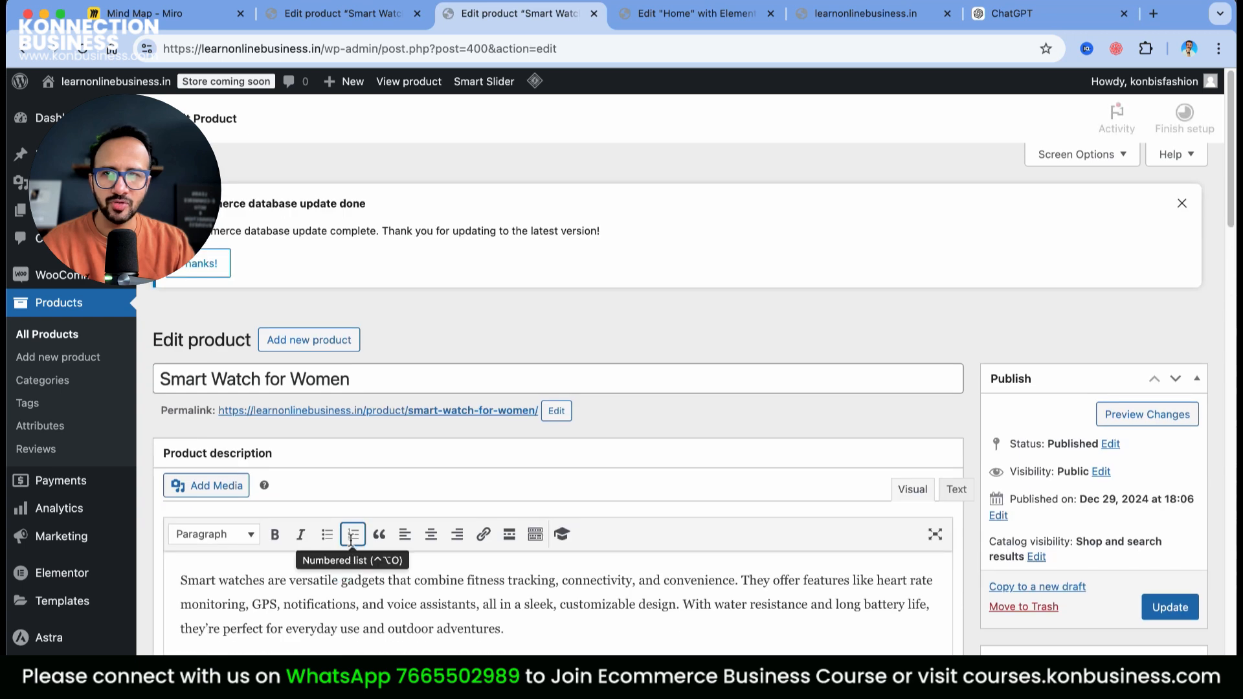
pyautogui.scroll(-10, 299, 427)
pyautogui.scroll(6, 300, 427)
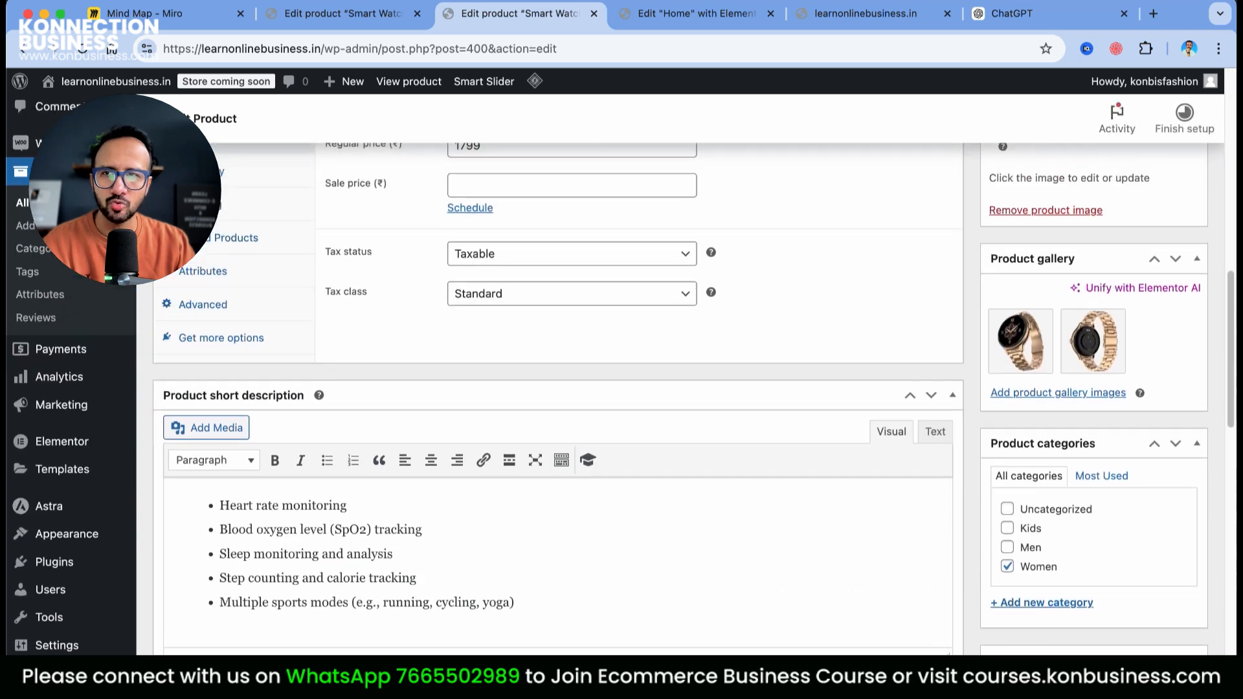
pyautogui.click(226, 508)
pyautogui.click(513, 483)
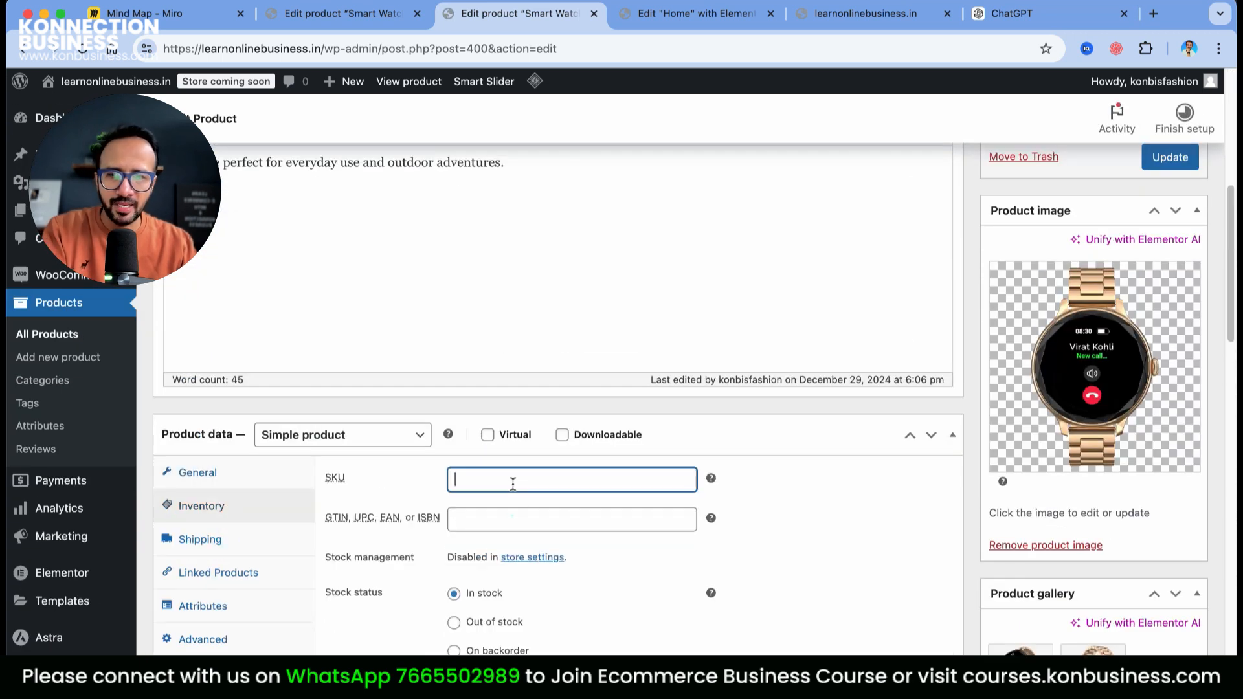
pyautogui.write('KB-SW-MEN')
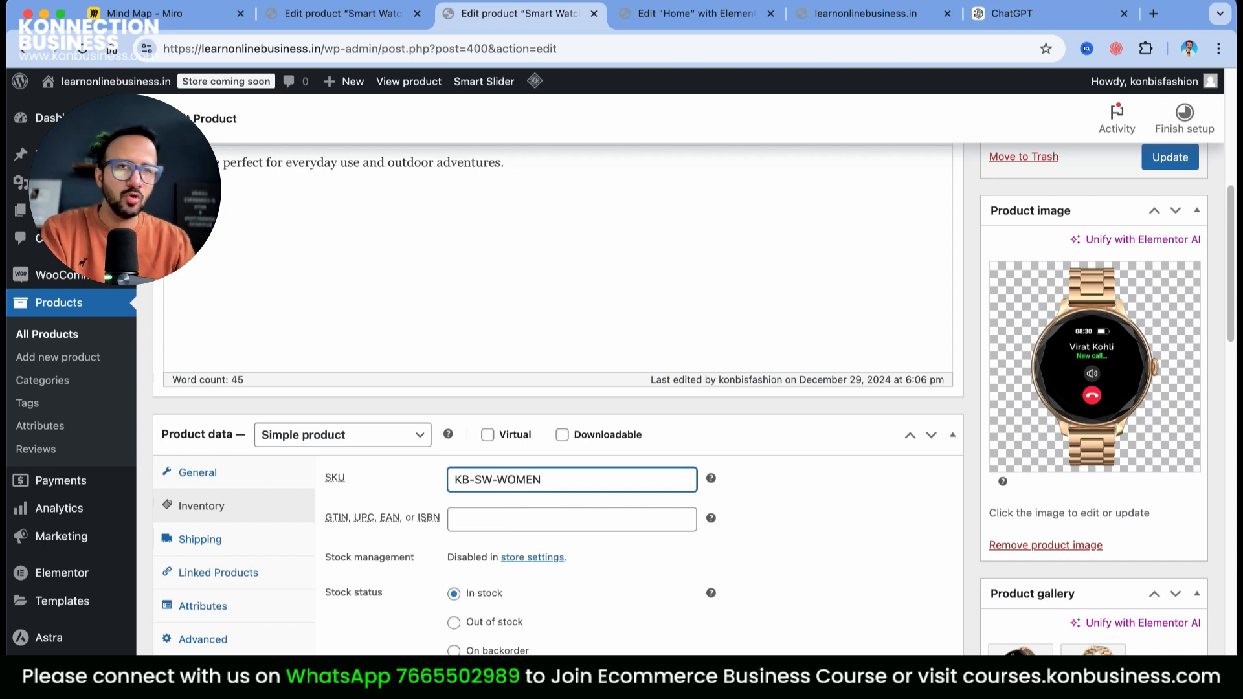
pyautogui.click(1164, 165)
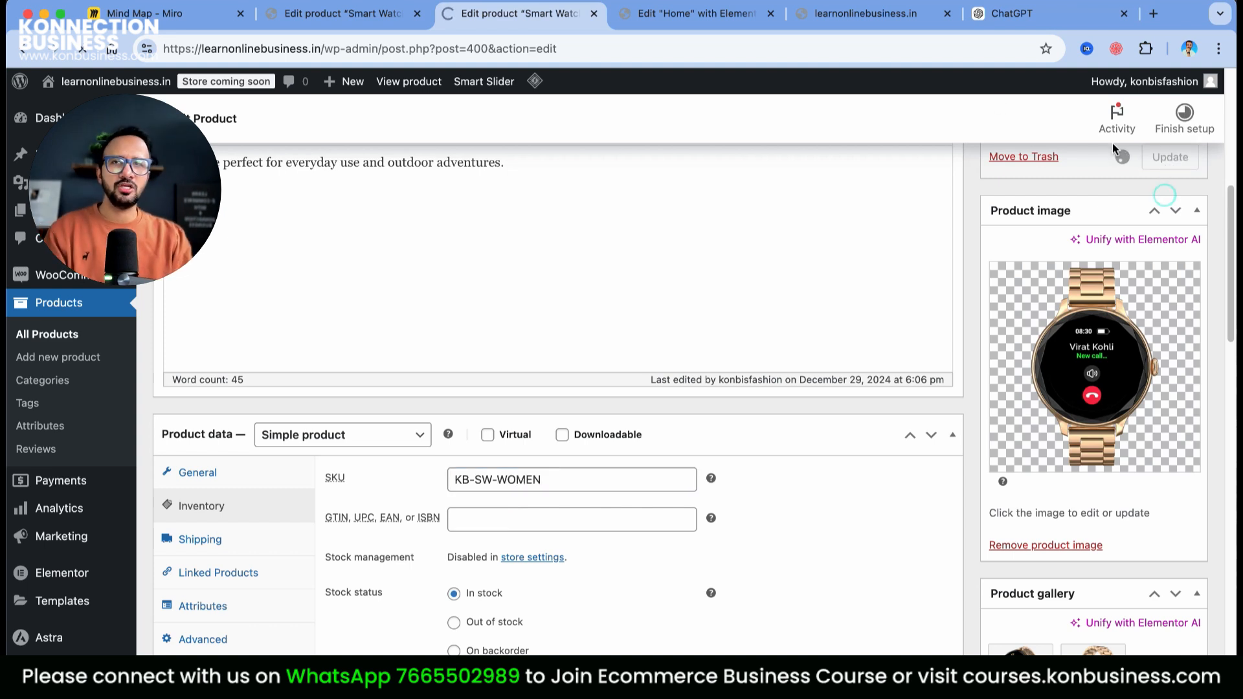
pyautogui.scroll(-8, 962, 308)
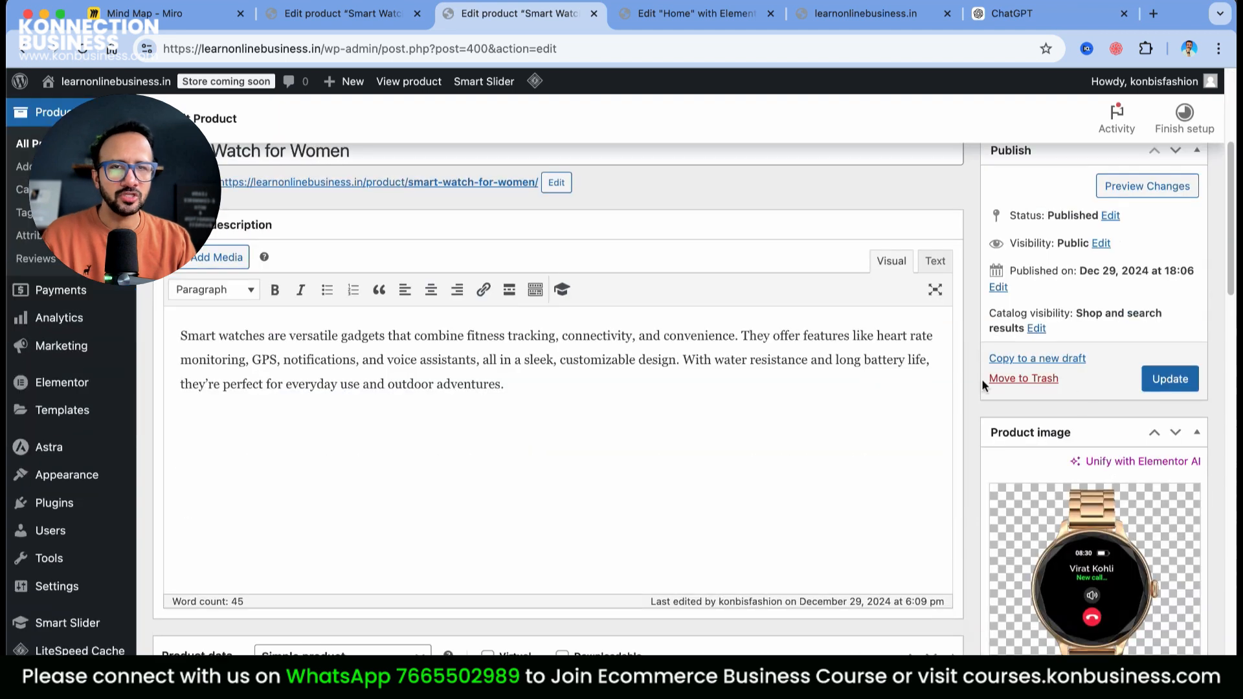
pyautogui.scroll(8, 885, 414)
pyautogui.click(358, 22)
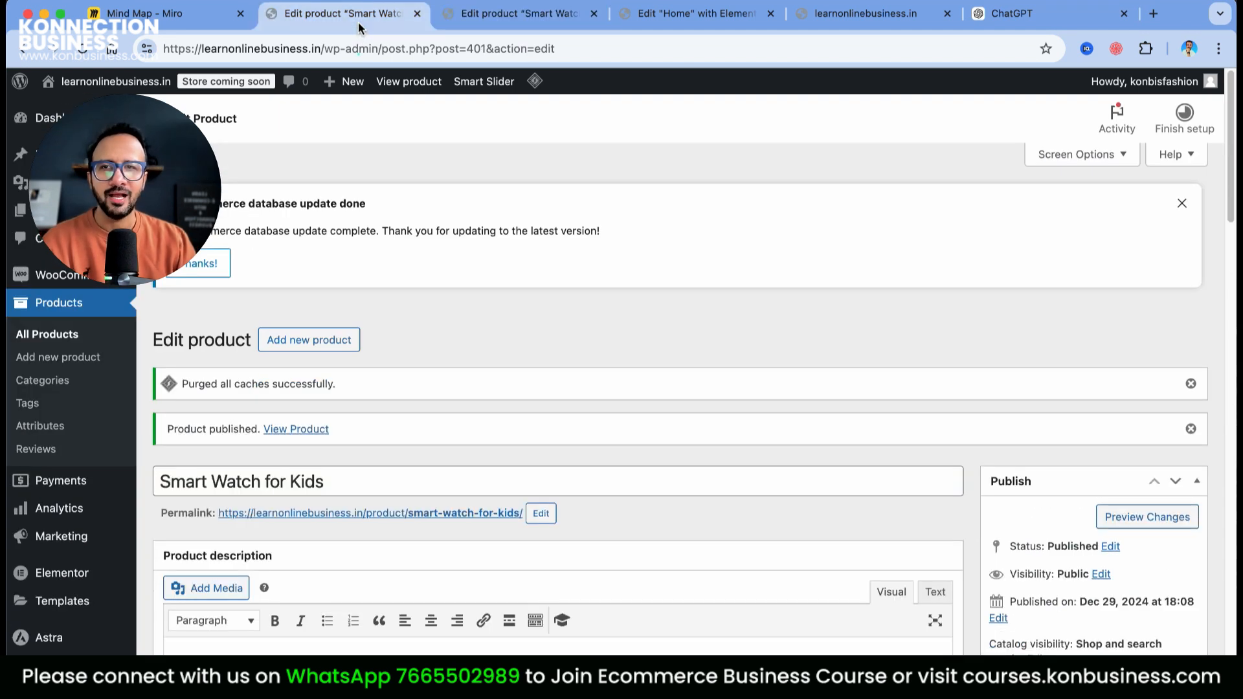
# Open Appearance > Menus and expand the Custom Links panel
pyautogui.click(852, 16)
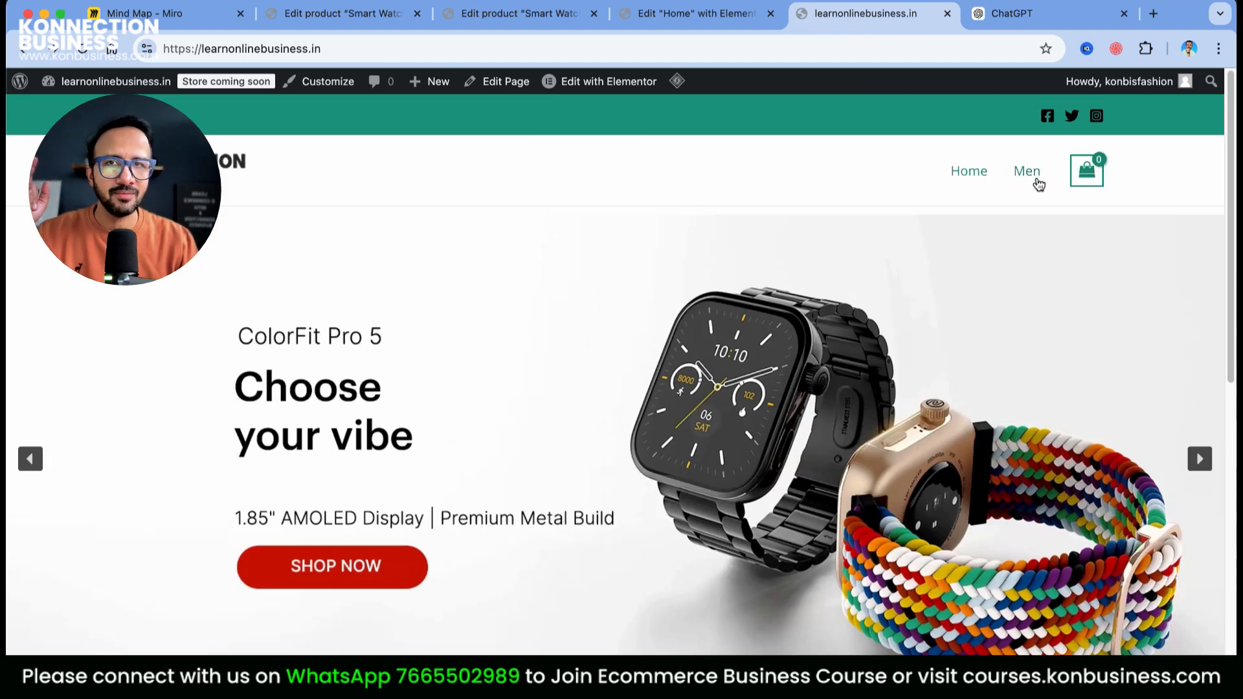
pyautogui.click(343, 13)
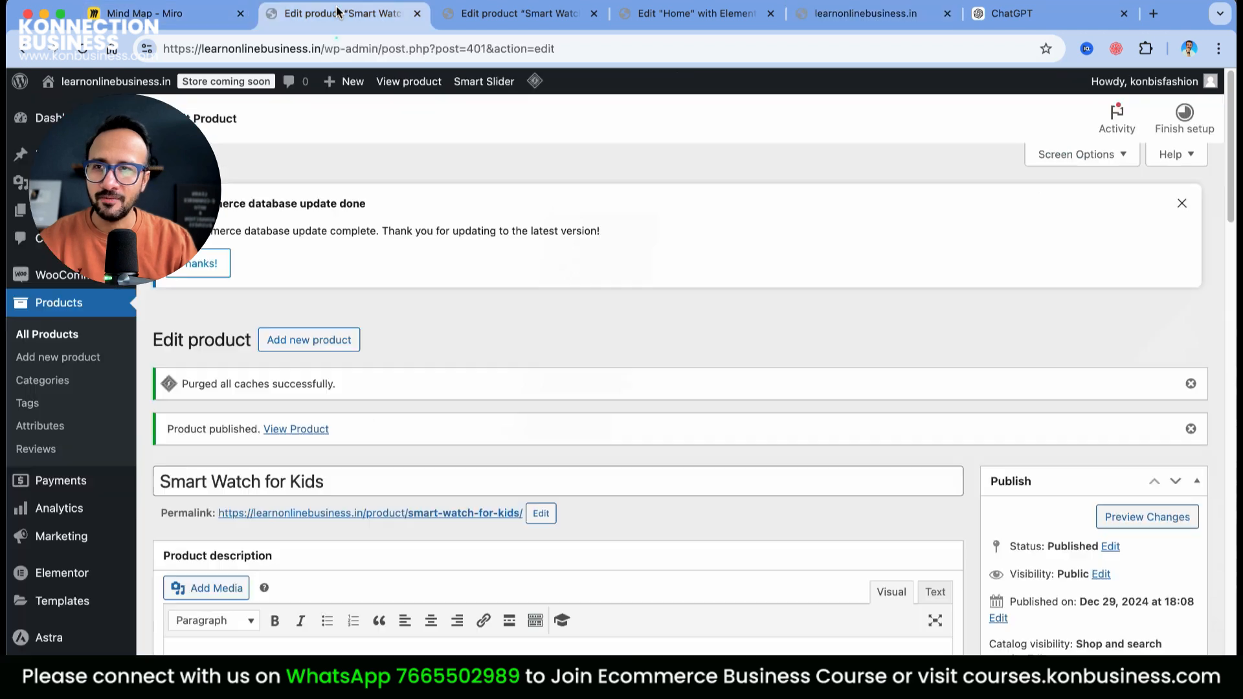
pyautogui.moveTo(81, 607)
pyautogui.scroll(-3, 81, 607)
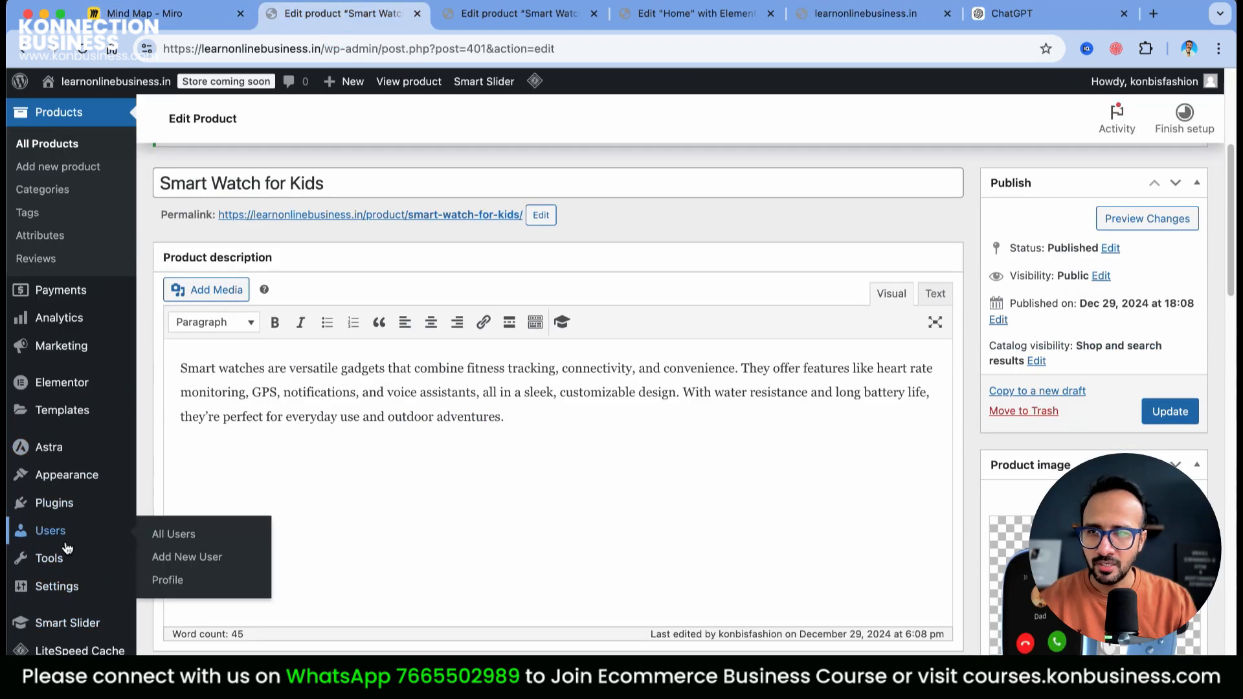
pyautogui.moveTo(68, 505)
pyautogui.moveTo(58, 475)
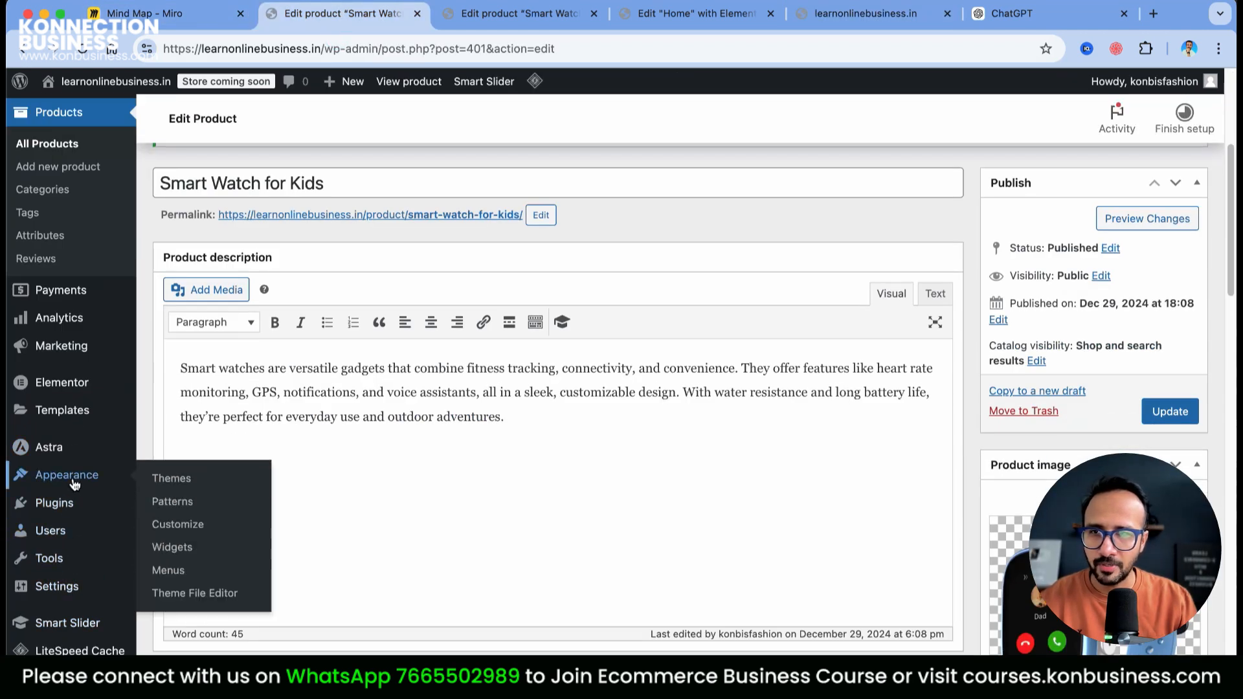
pyautogui.click(189, 569)
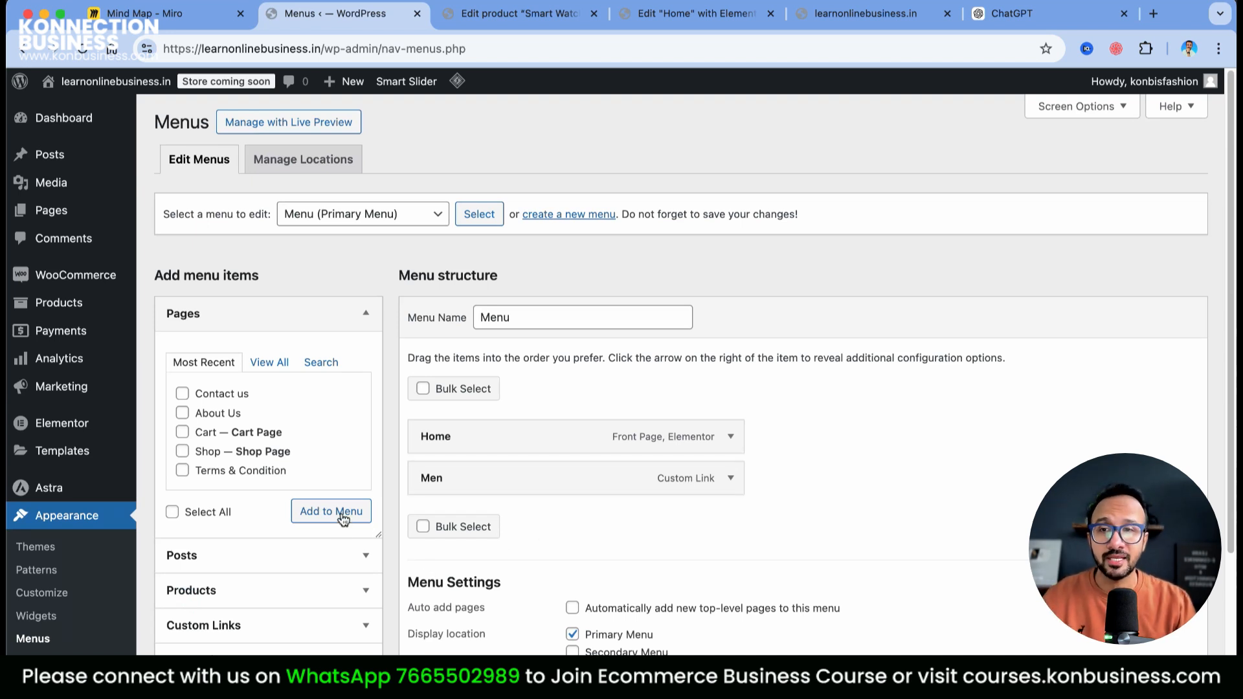
pyautogui.click(304, 627)
pyautogui.click(267, 506)
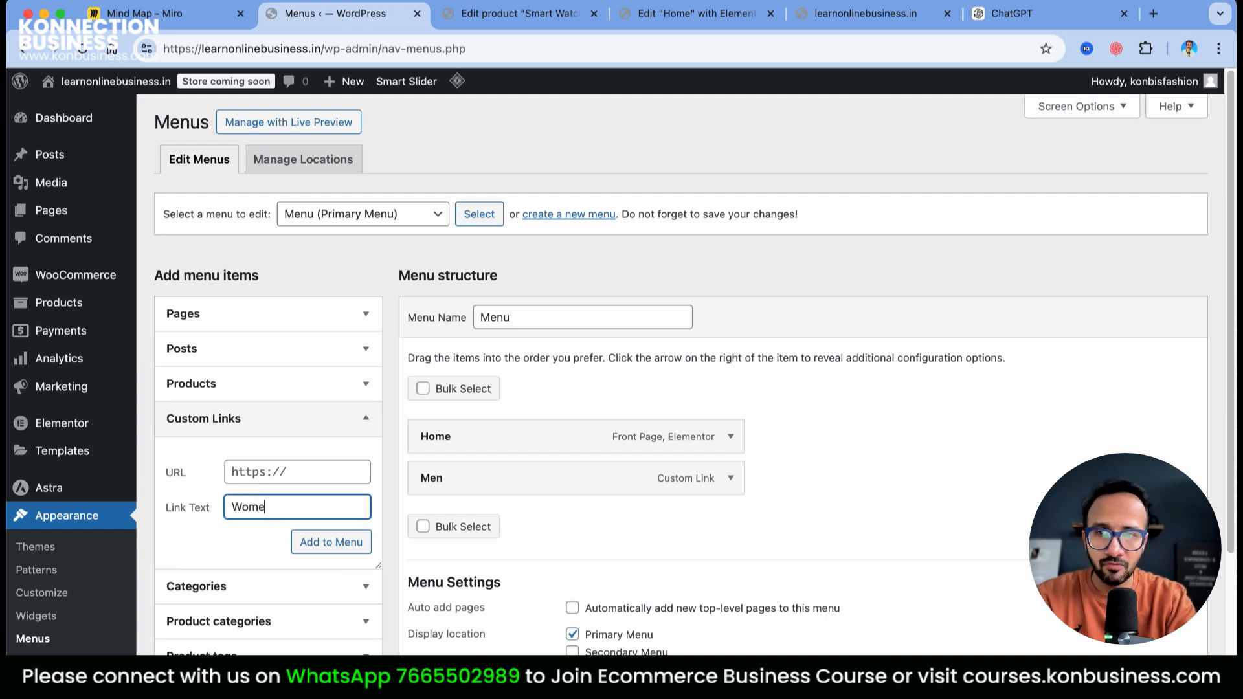
# Copy the Women category page URL from the storefront and add it to the menu as a custom link
pyautogui.click(511, 13)
pyautogui.scroll(-6, 870, 526)
pyautogui.scroll(5, 581, 460)
pyautogui.click(514, 469)
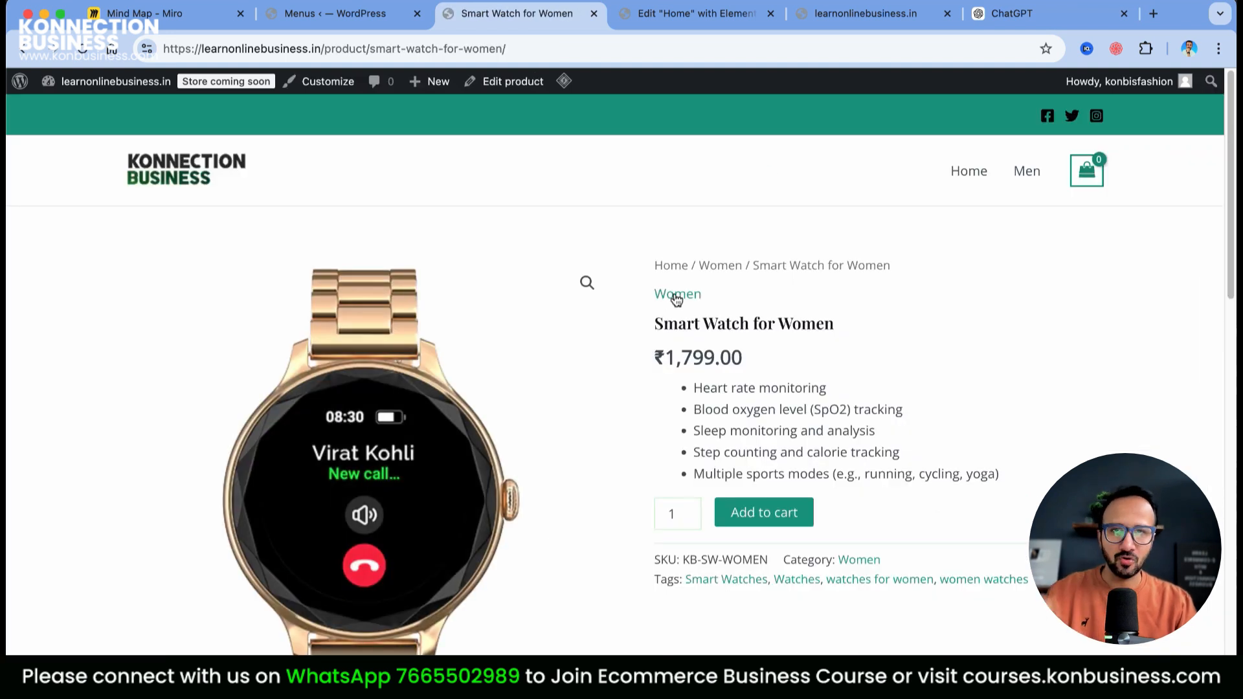
pyautogui.click(677, 298)
pyautogui.click(518, 48)
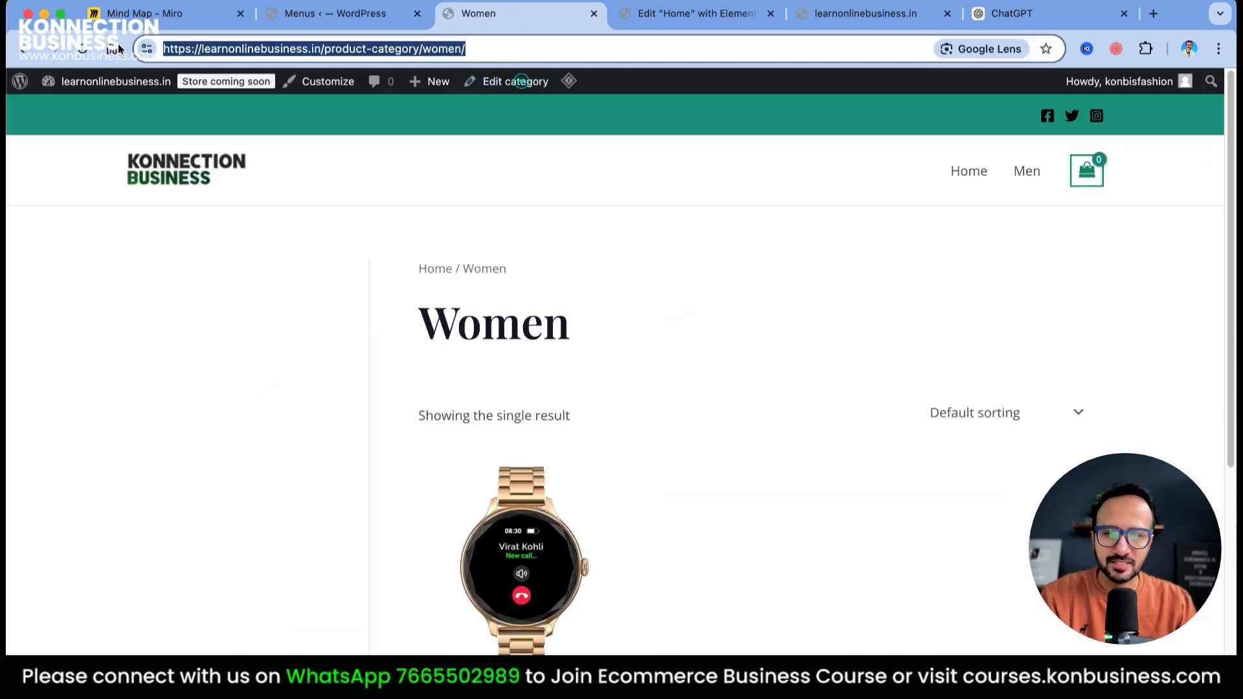
pyautogui.click(328, 19)
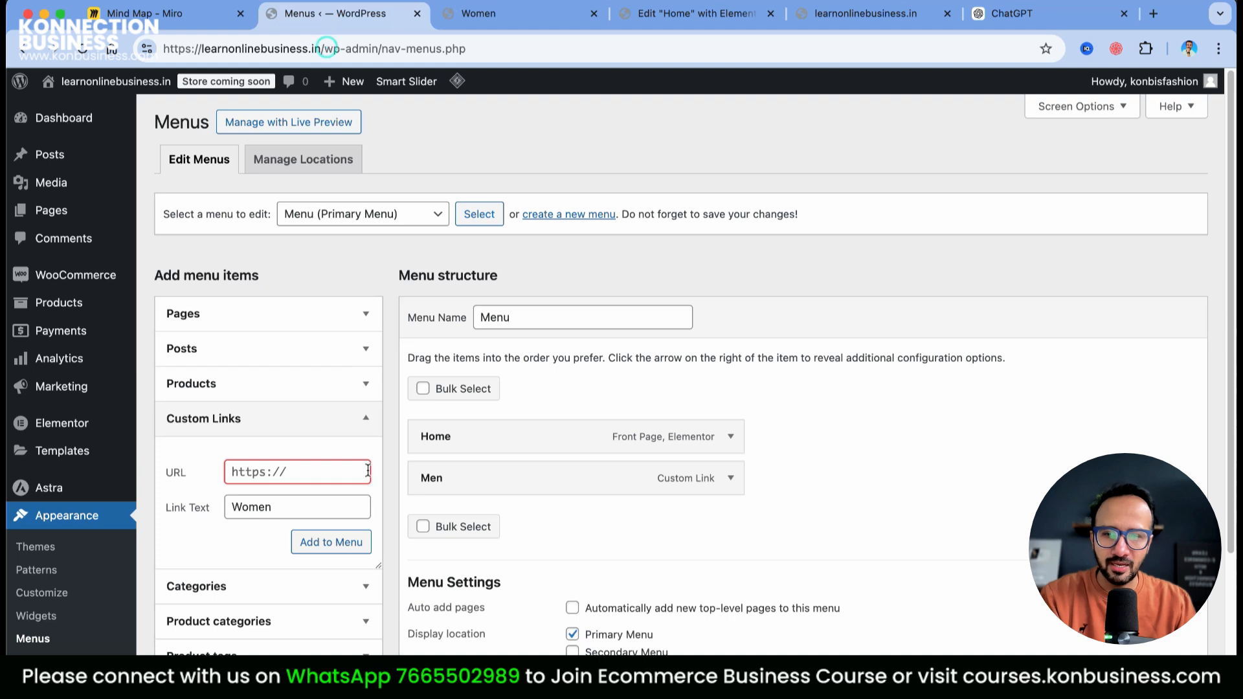
pyautogui.press('super+v')
pyautogui.click(307, 544)
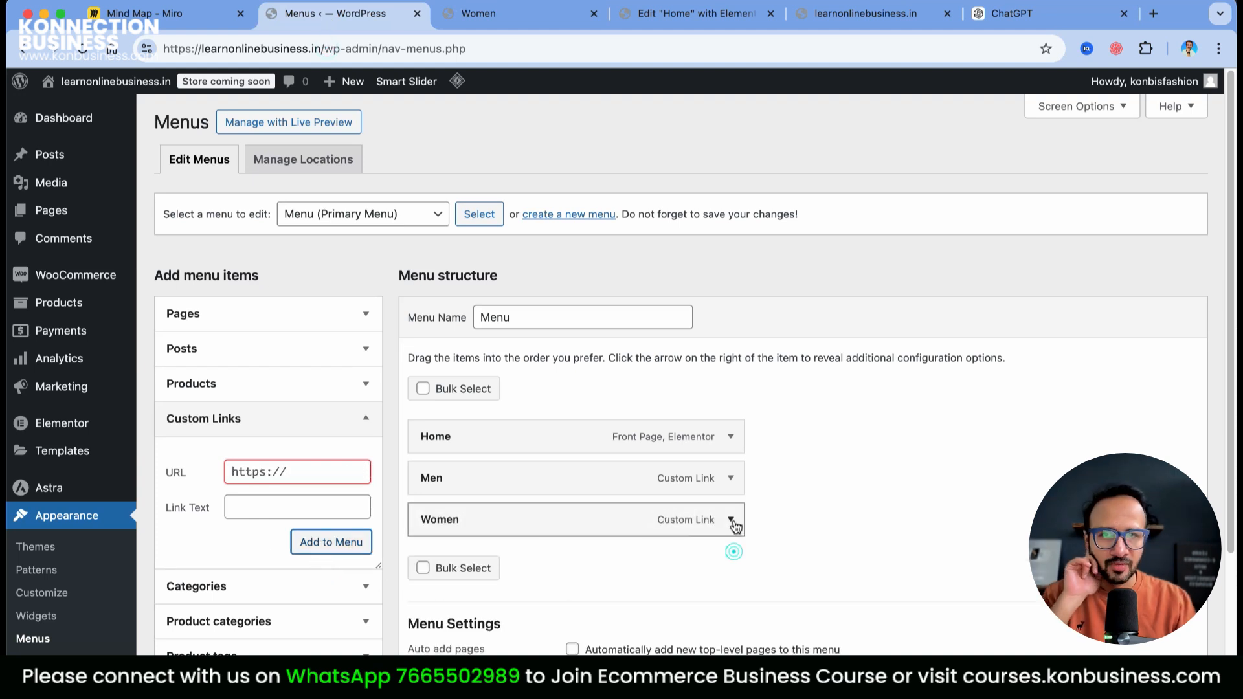
pyautogui.scroll(-1, 343, 561)
# Add a Kids custom link with the category URL ending in 'kids' and save the menu
pyautogui.click(274, 468)
pyautogui.press('super+v')
pyautogui.doubleClick(340, 468)
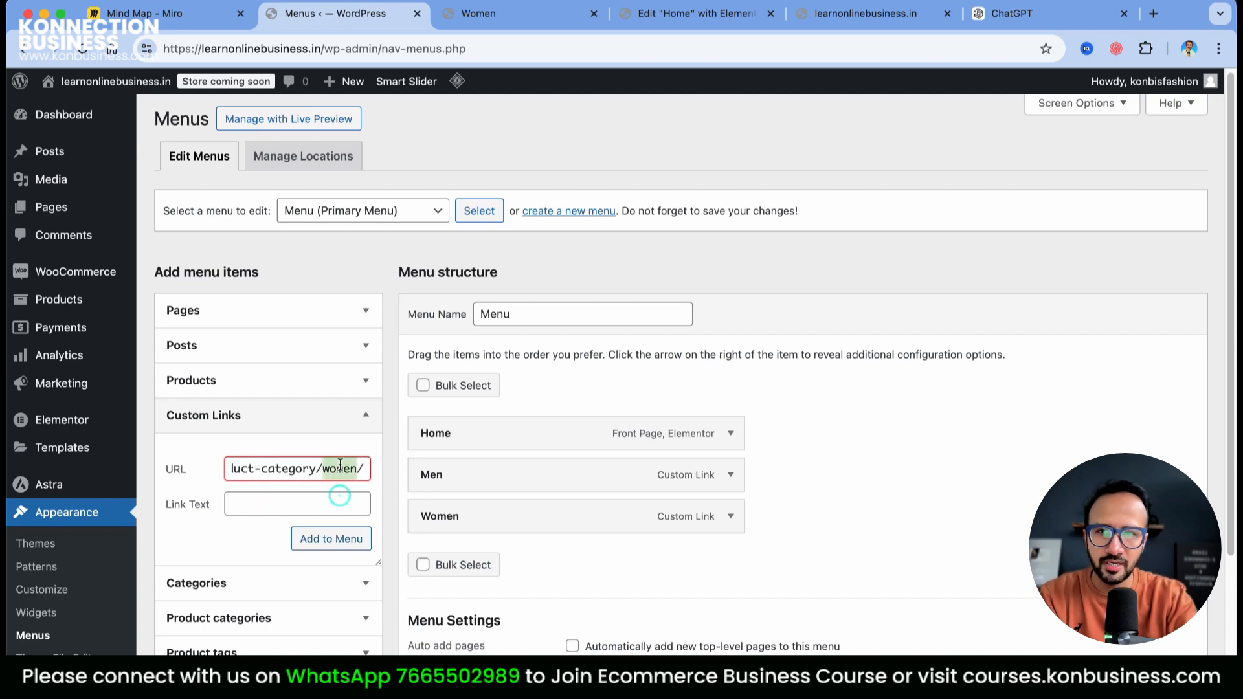
pyautogui.write('kids')
pyautogui.click(305, 511)
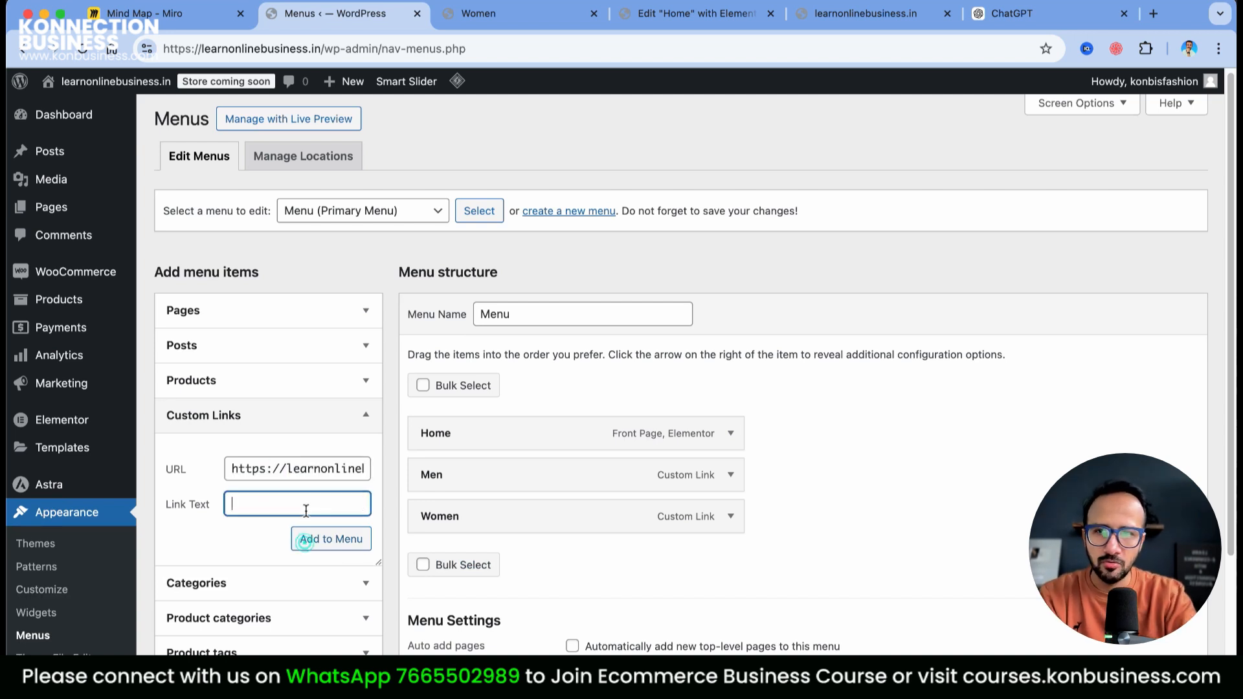
pyautogui.click(349, 548)
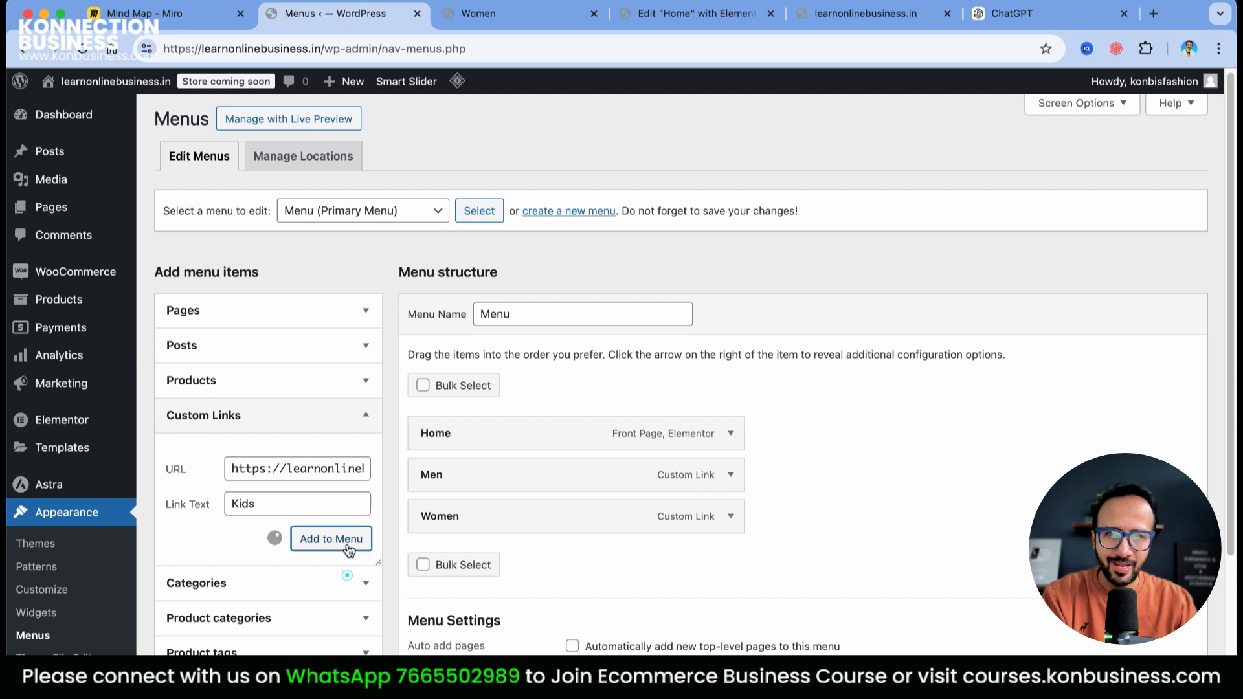
pyautogui.scroll(-3, 822, 489)
pyautogui.click(446, 618)
# Remove the Home item from the primary menu and save the menu
pyautogui.click(474, 13)
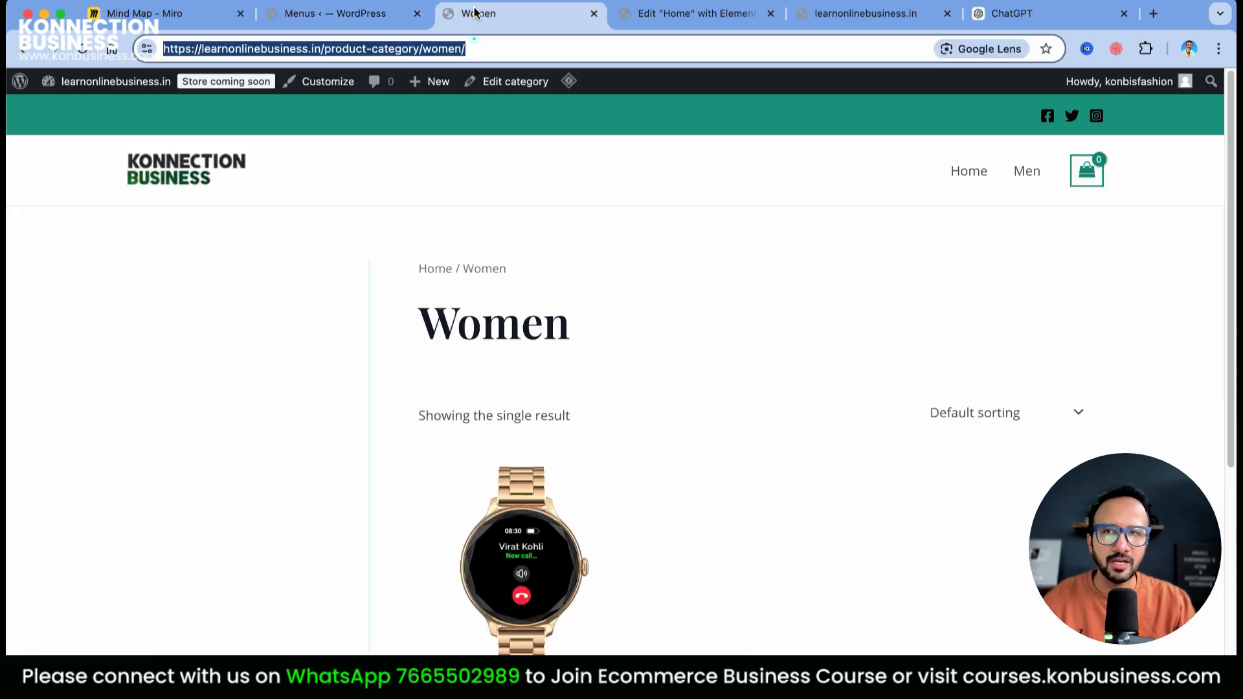
pyautogui.click(181, 175)
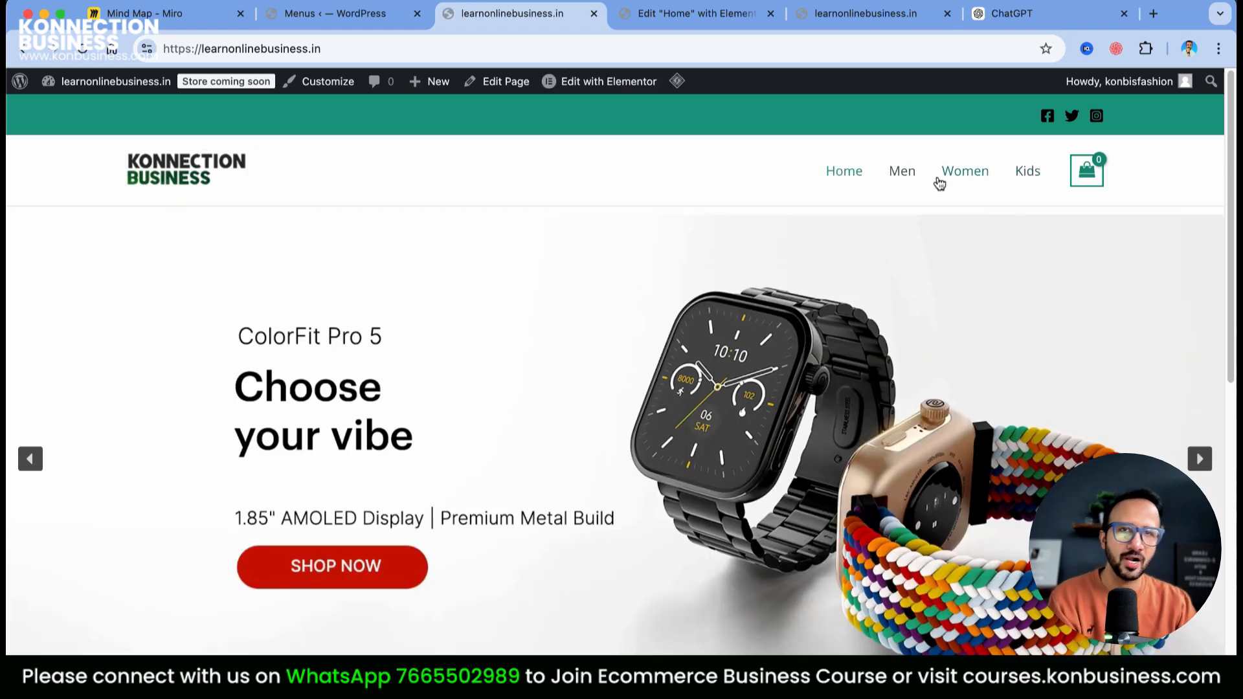
pyautogui.click(379, 18)
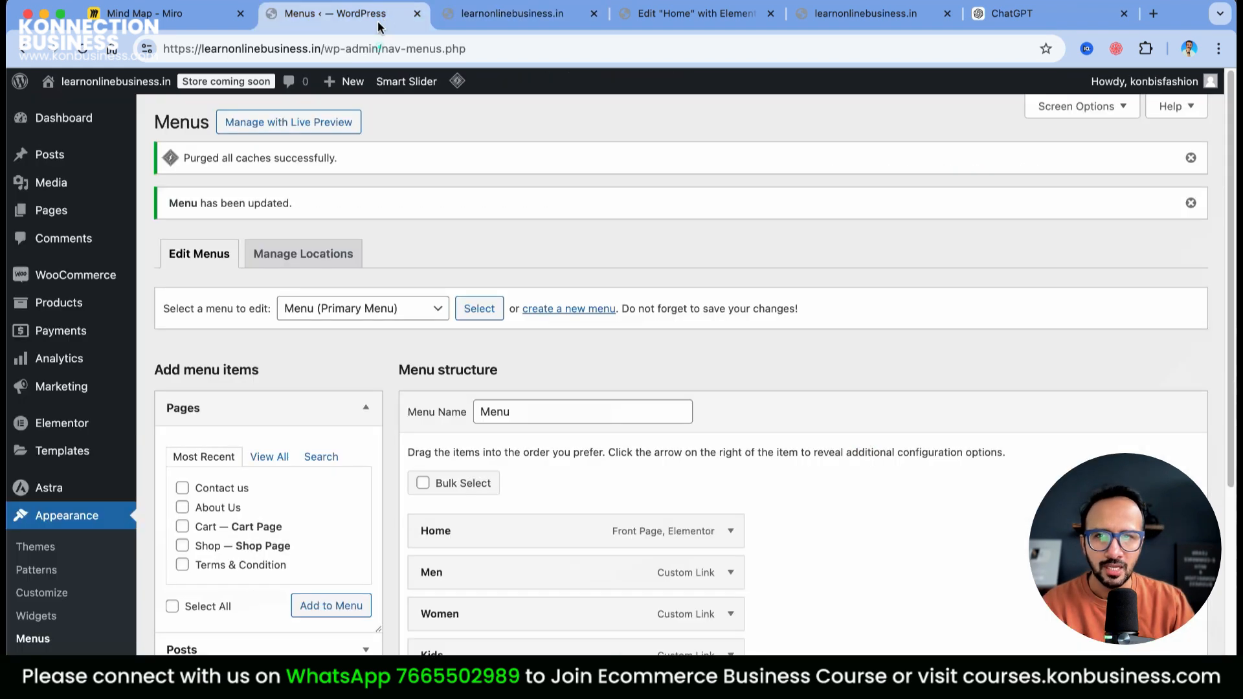
pyautogui.click(730, 532)
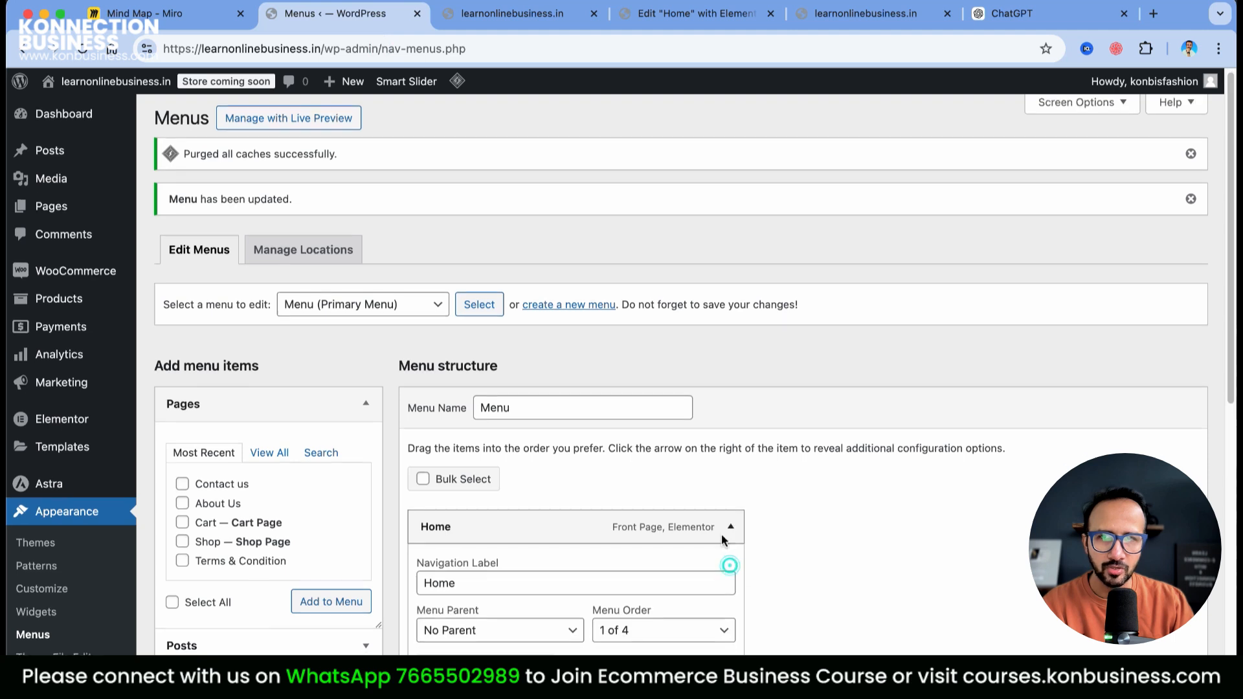
pyautogui.scroll(-5, 648, 453)
pyautogui.click(449, 413)
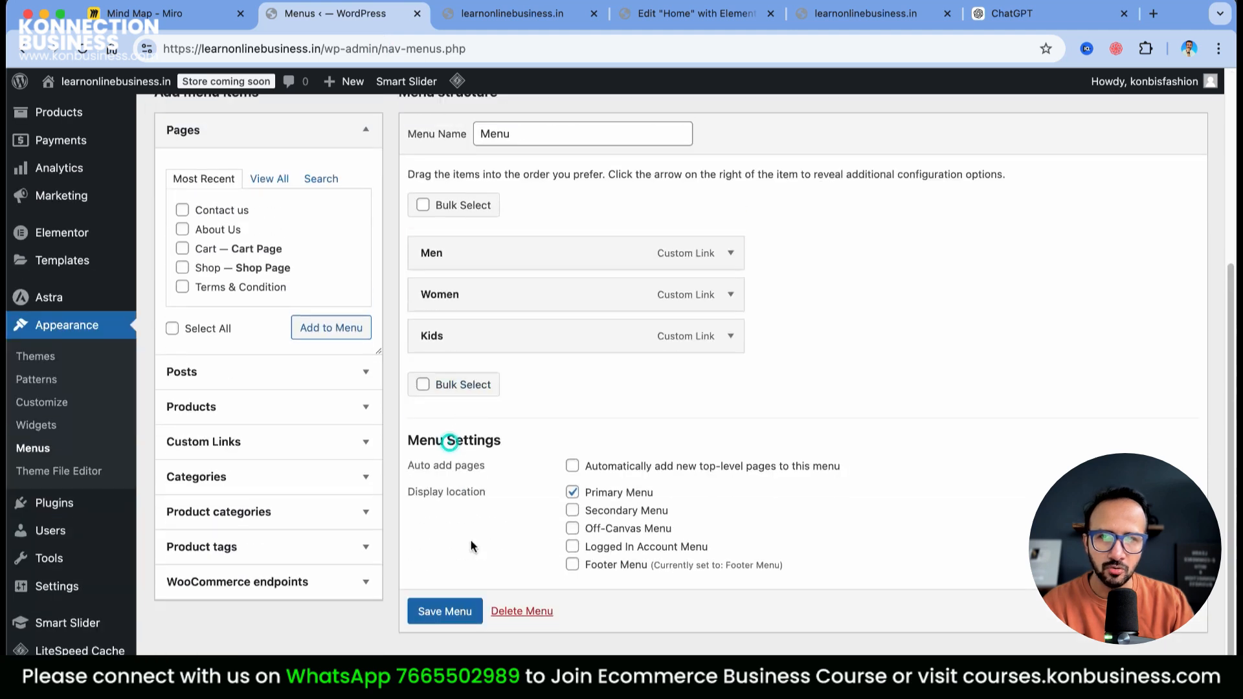
pyautogui.click(441, 607)
# Reload the storefront to confirm the header now shows Men, Women and Kids
pyautogui.click(543, 17)
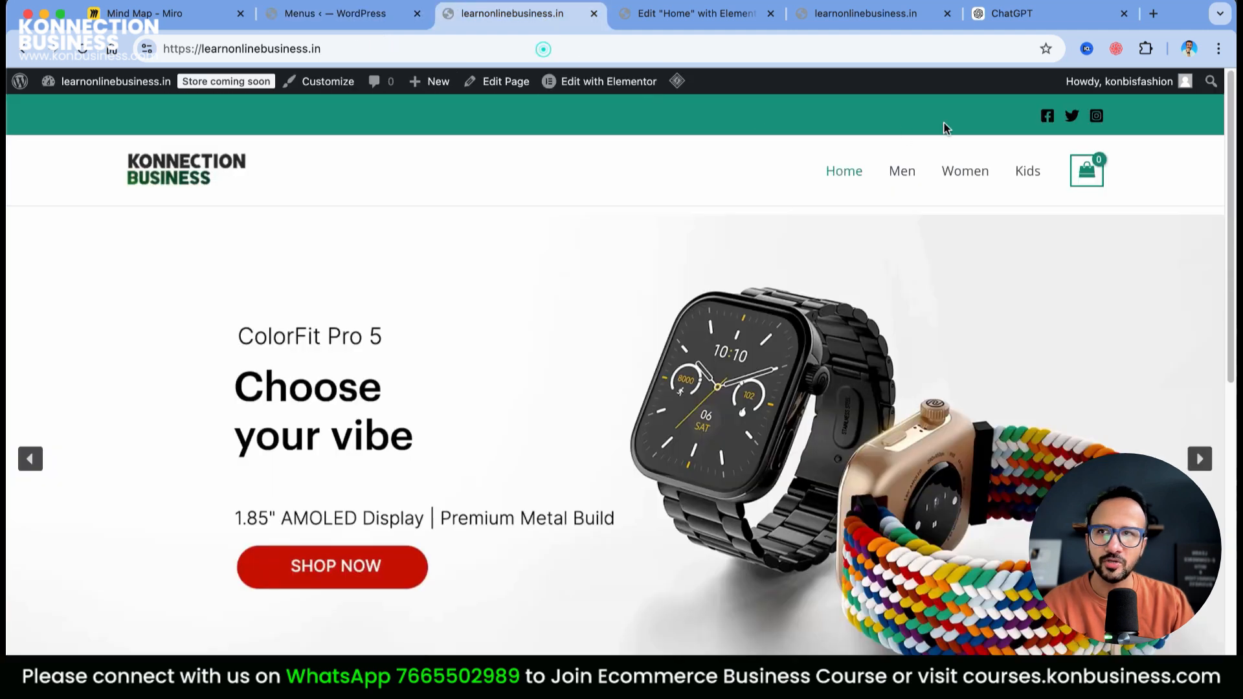
pyautogui.click(82, 49)
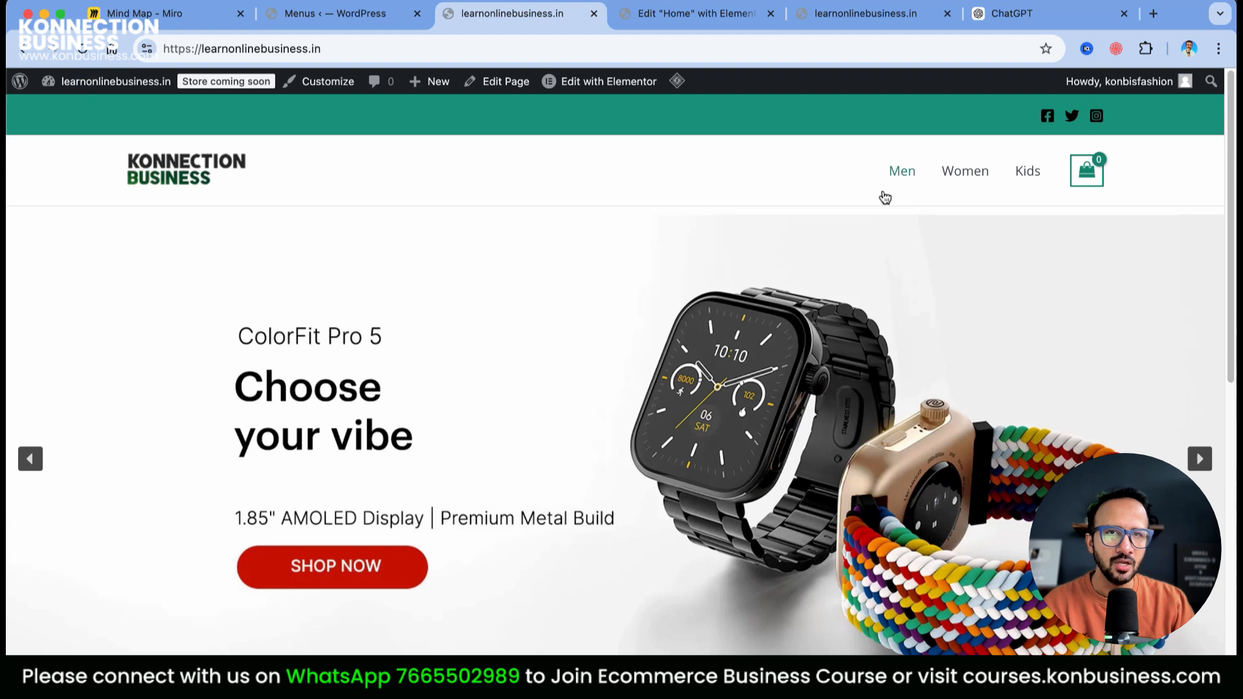
pyautogui.click(1083, 181)
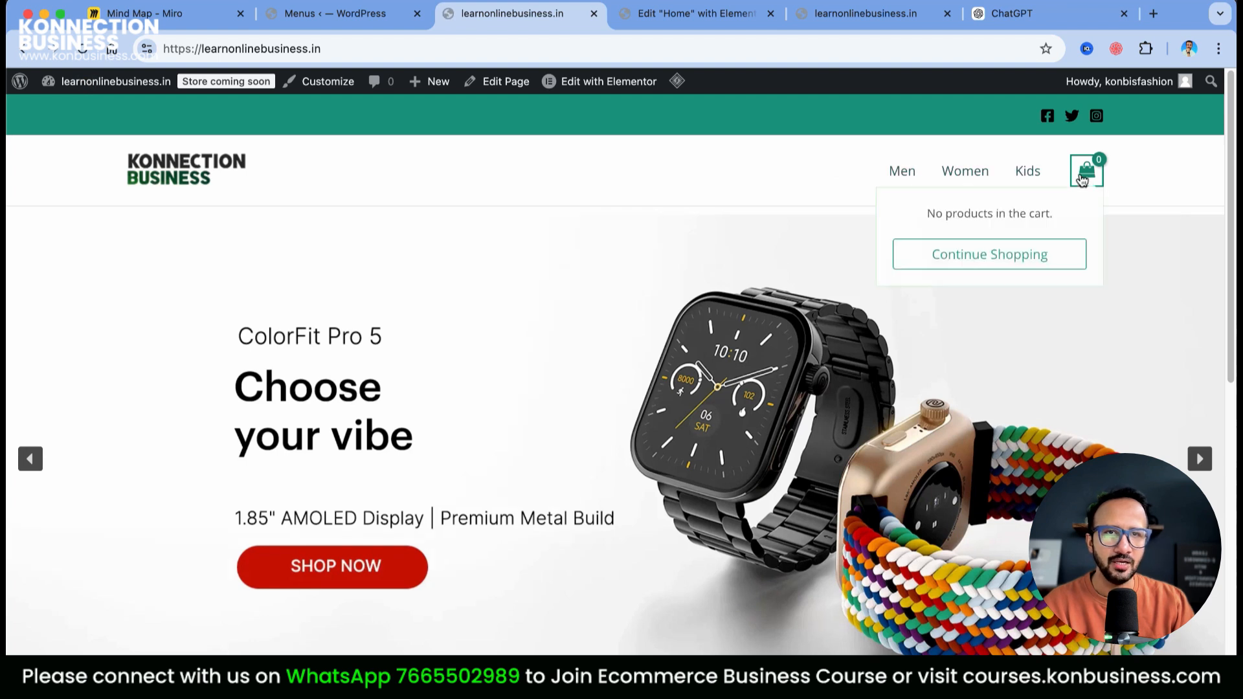
pyautogui.scroll(-10, 1166, 261)
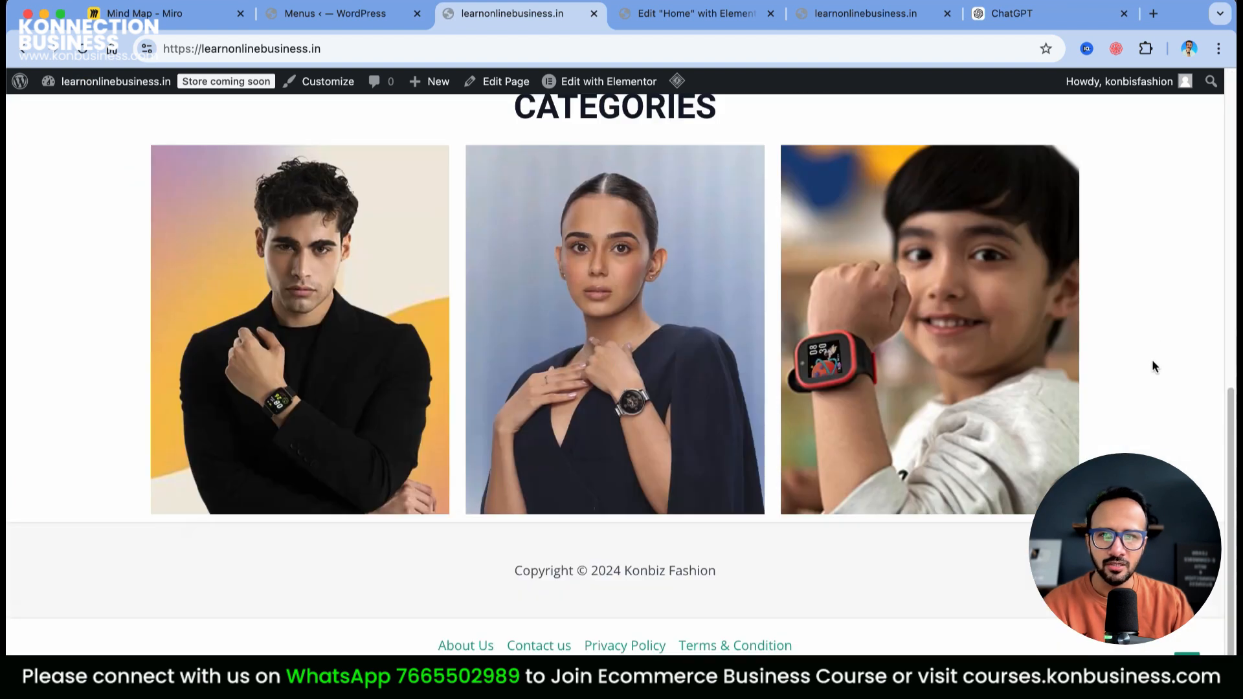
pyautogui.scroll(10, 1151, 360)
pyautogui.scroll(-7, 789, 413)
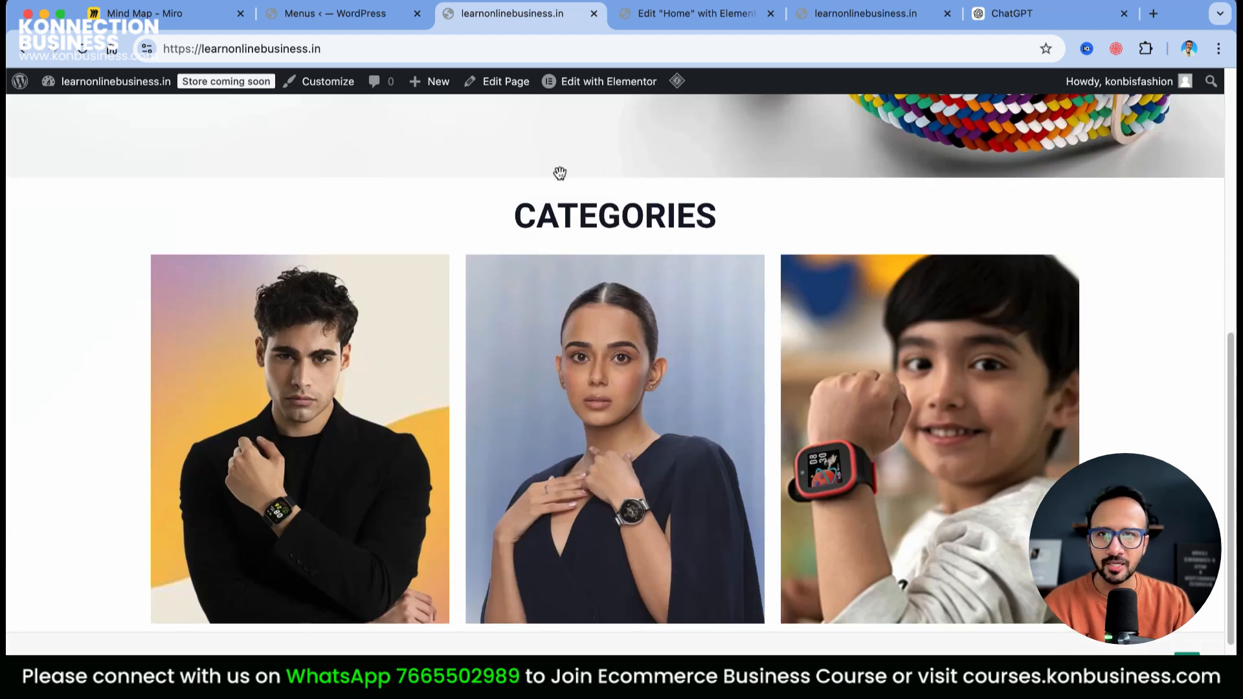
# In Elementor, set the Women category image's link to a custom URL
pyautogui.click(577, 81)
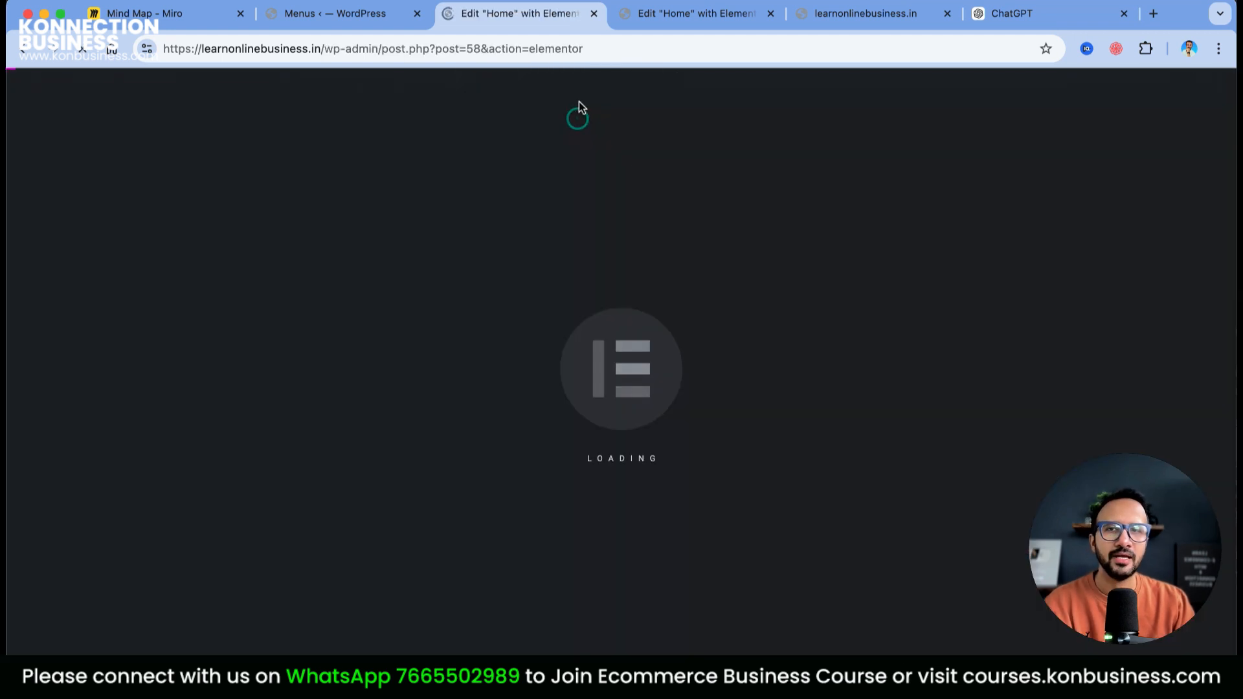
pyautogui.scroll(-10, 884, 421)
pyautogui.scroll(4, 873, 423)
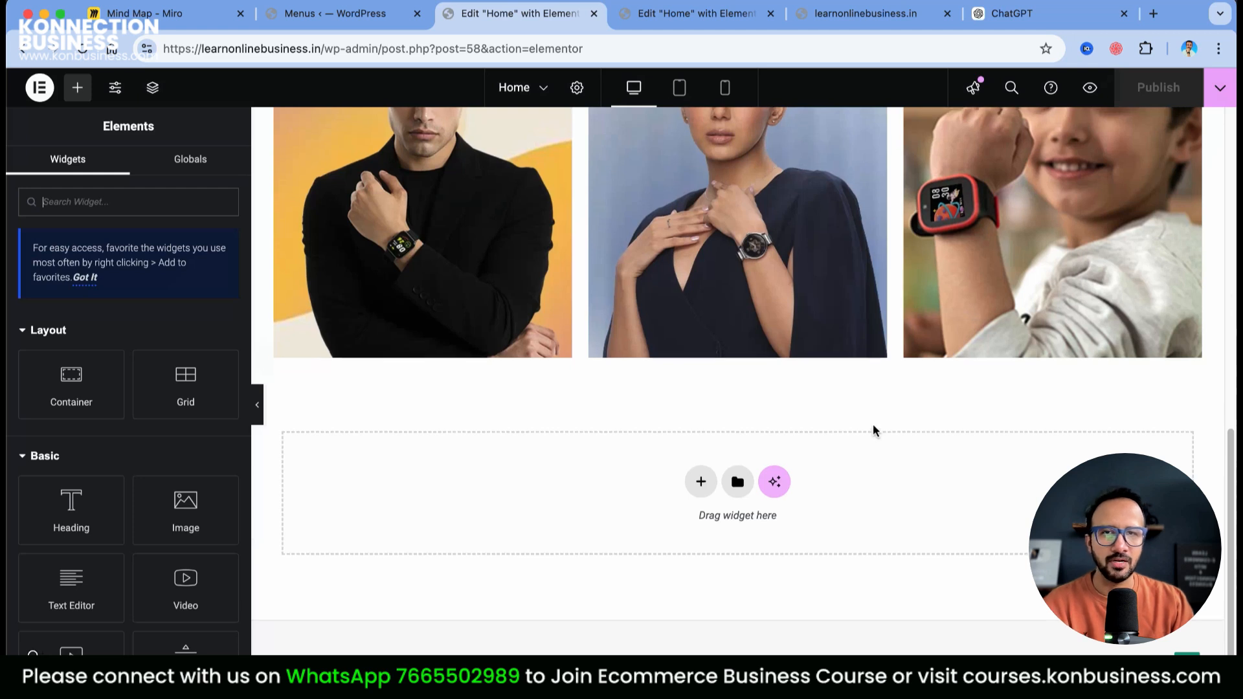
pyautogui.click(749, 428)
pyautogui.click(195, 456)
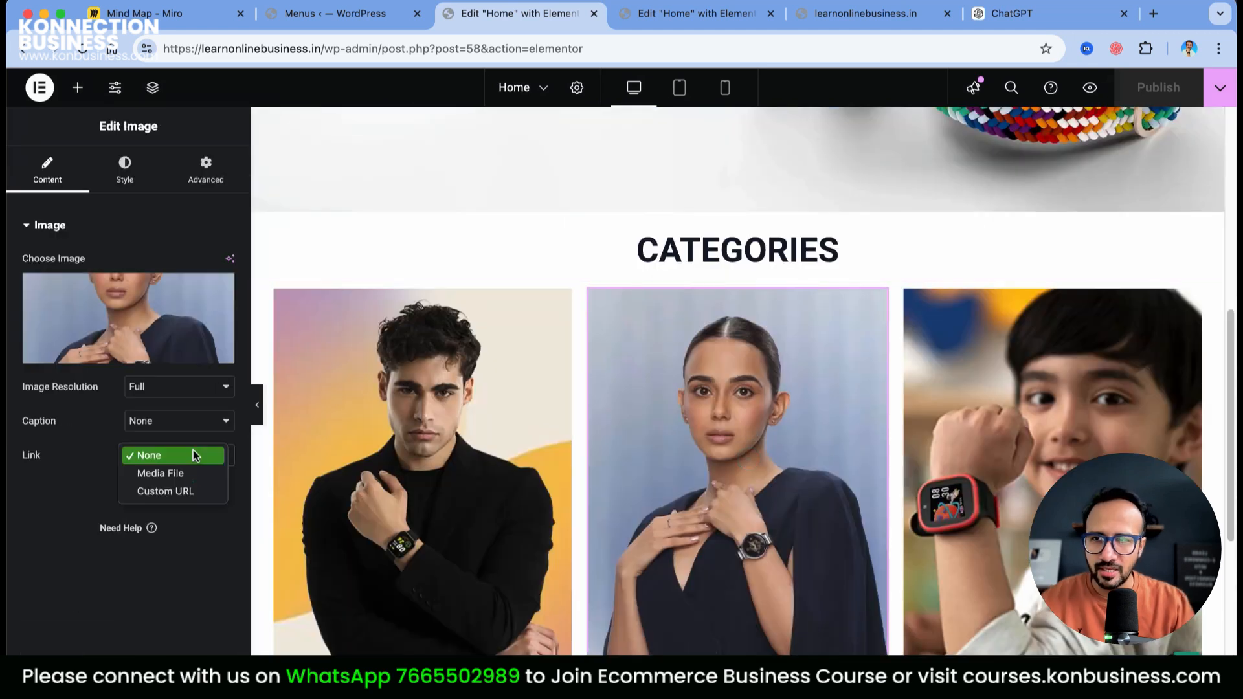
pyautogui.click(169, 492)
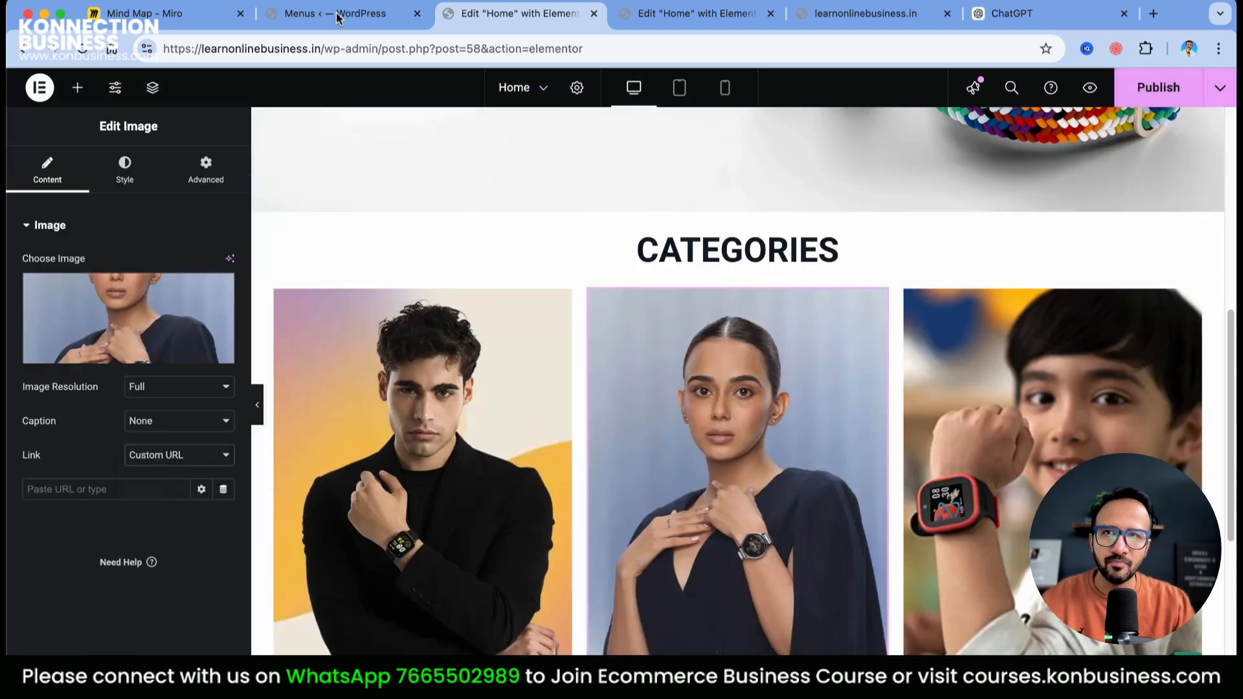
# Paste the Women category address into the image link and publish the home page
pyautogui.click(338, 14)
pyautogui.click(730, 572)
pyautogui.click(609, 631)
pyautogui.press('super+a')
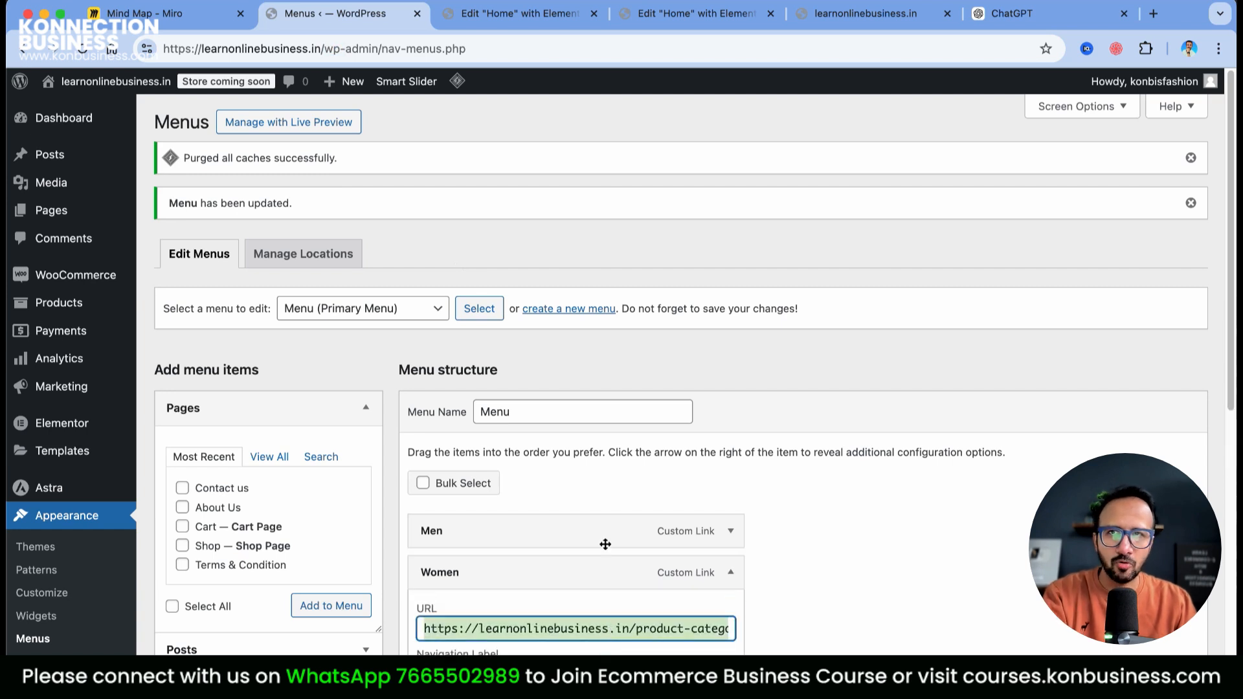
pyautogui.click(439, 5)
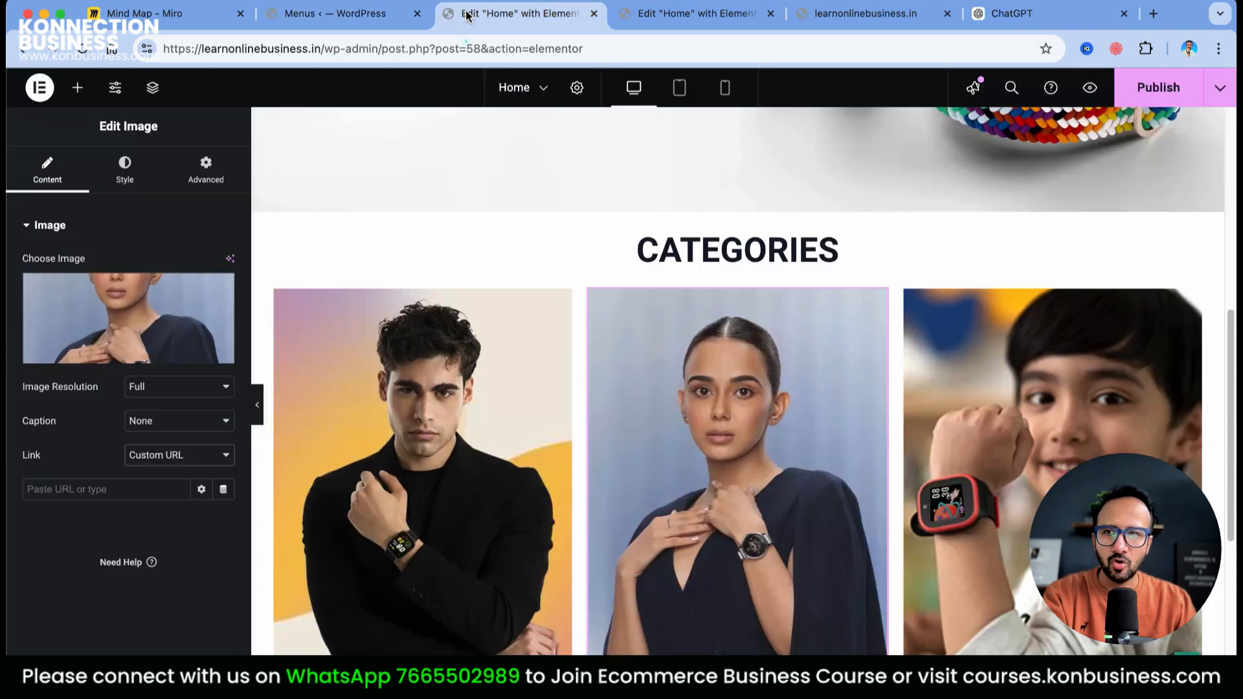
pyautogui.rightClick(120, 487)
pyautogui.click(144, 530)
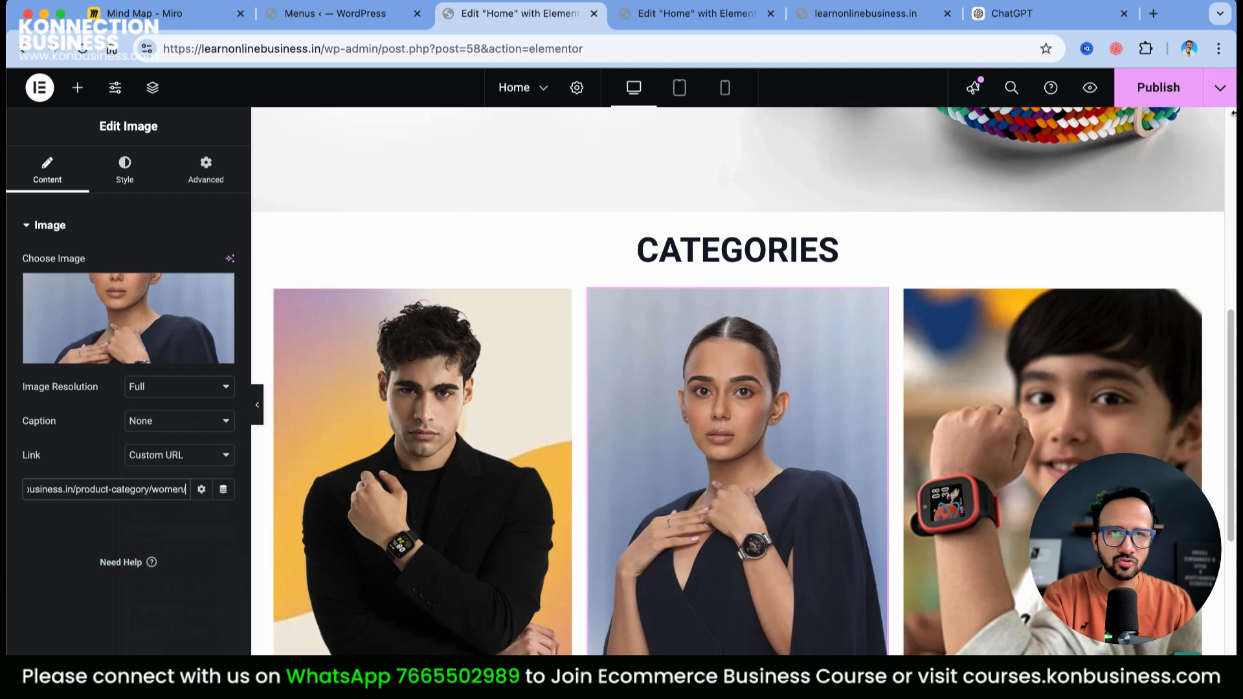
pyautogui.click(1159, 88)
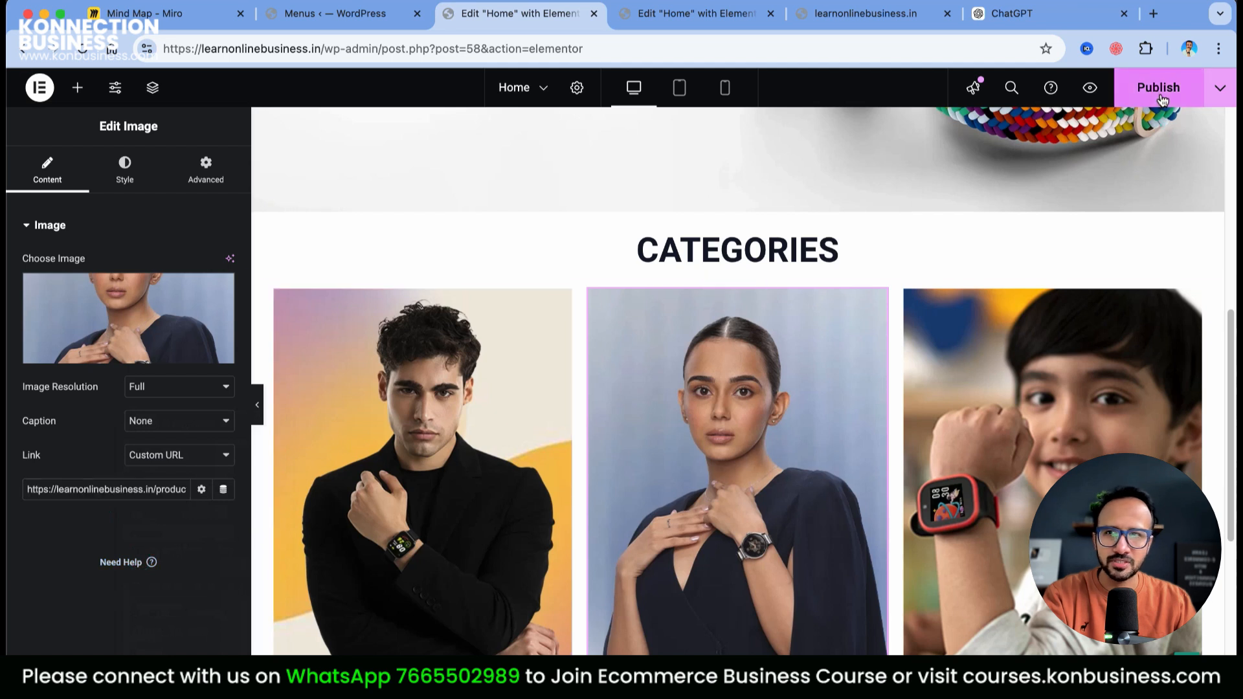
# Link the Kids category image to the kids category URL and publish again
pyautogui.click(1081, 411)
pyautogui.click(170, 453)
pyautogui.click(162, 492)
pyautogui.write('https://learnonlinebusiness.in/product-category/women/')
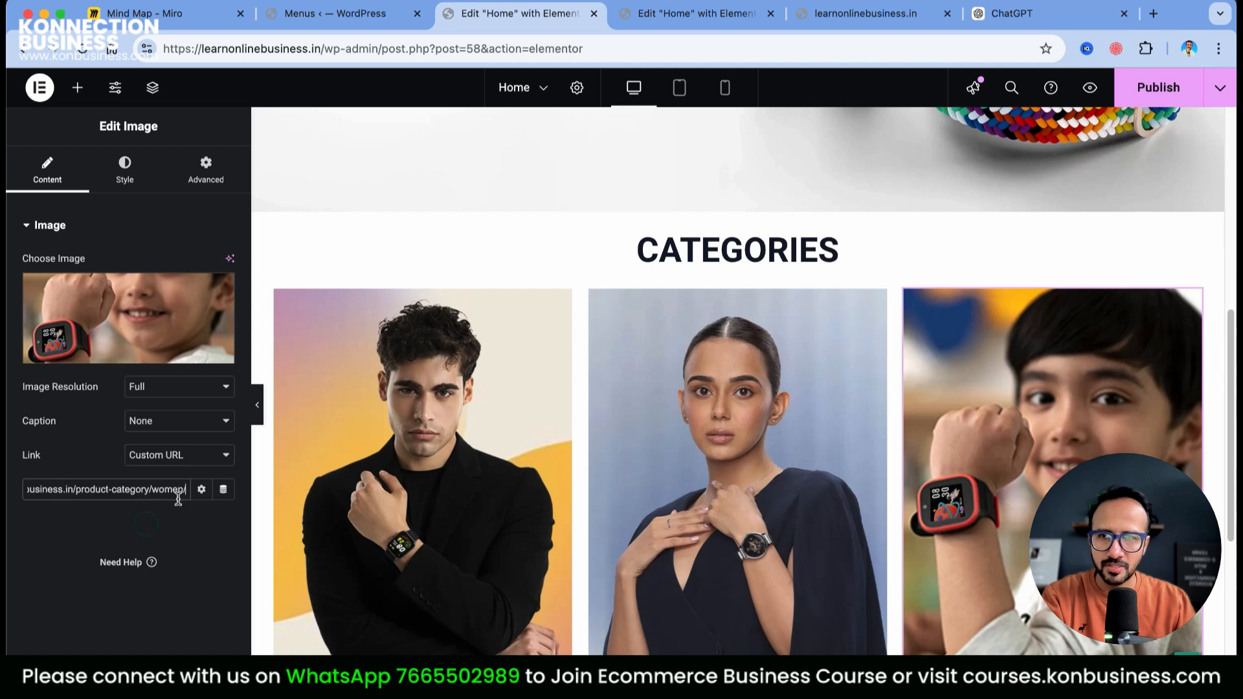
pyautogui.doubleClick(178, 493)
pyautogui.write('kids')
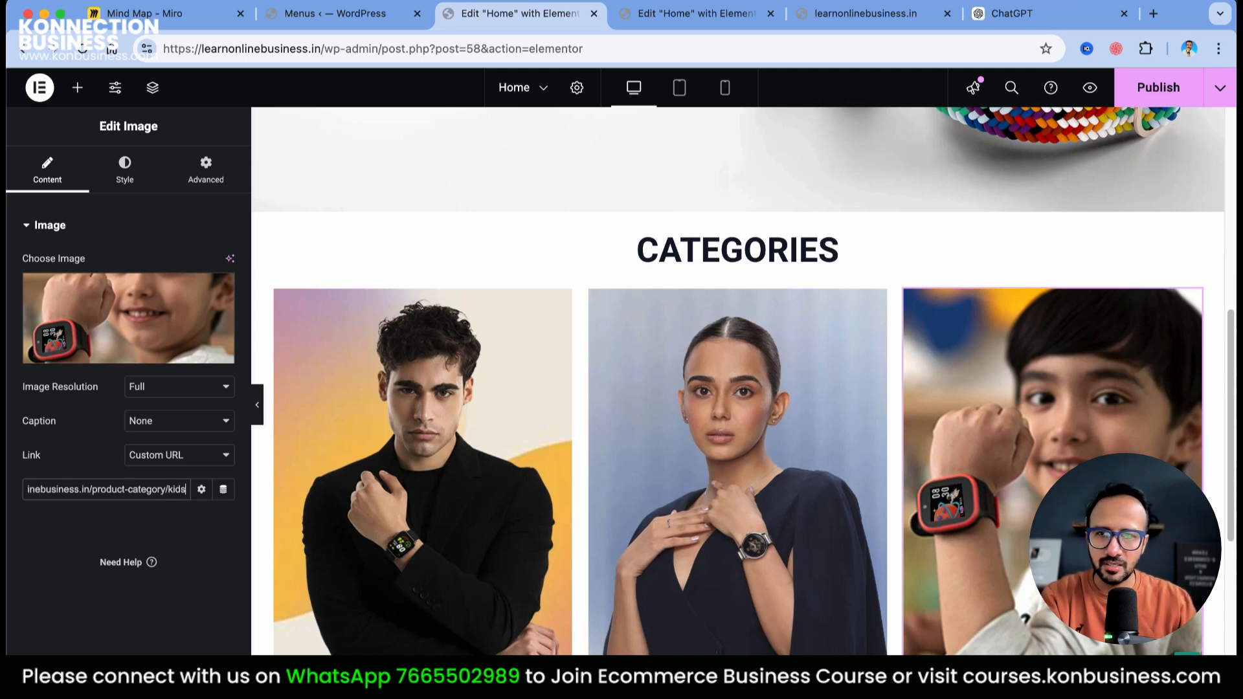
pyautogui.click(1159, 87)
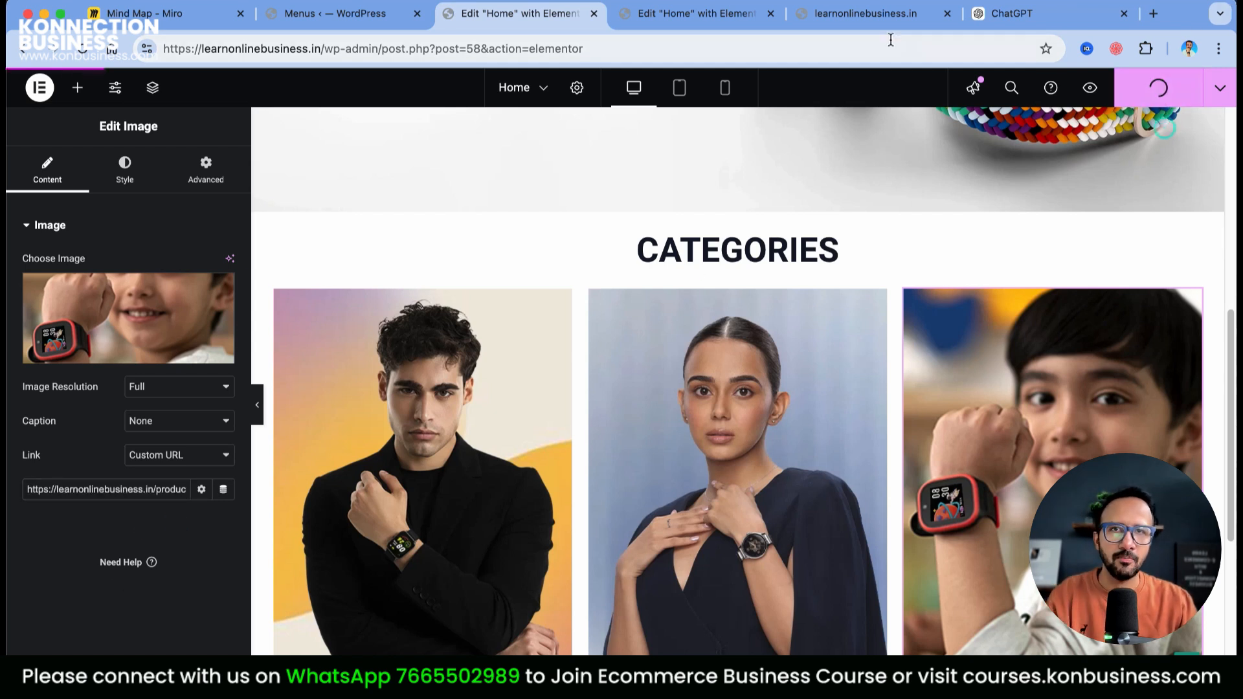
pyautogui.click(880, 18)
# Reload the live store and test the Women and Kids category cards, opening Smart Watch for Kids
pyautogui.click(82, 48)
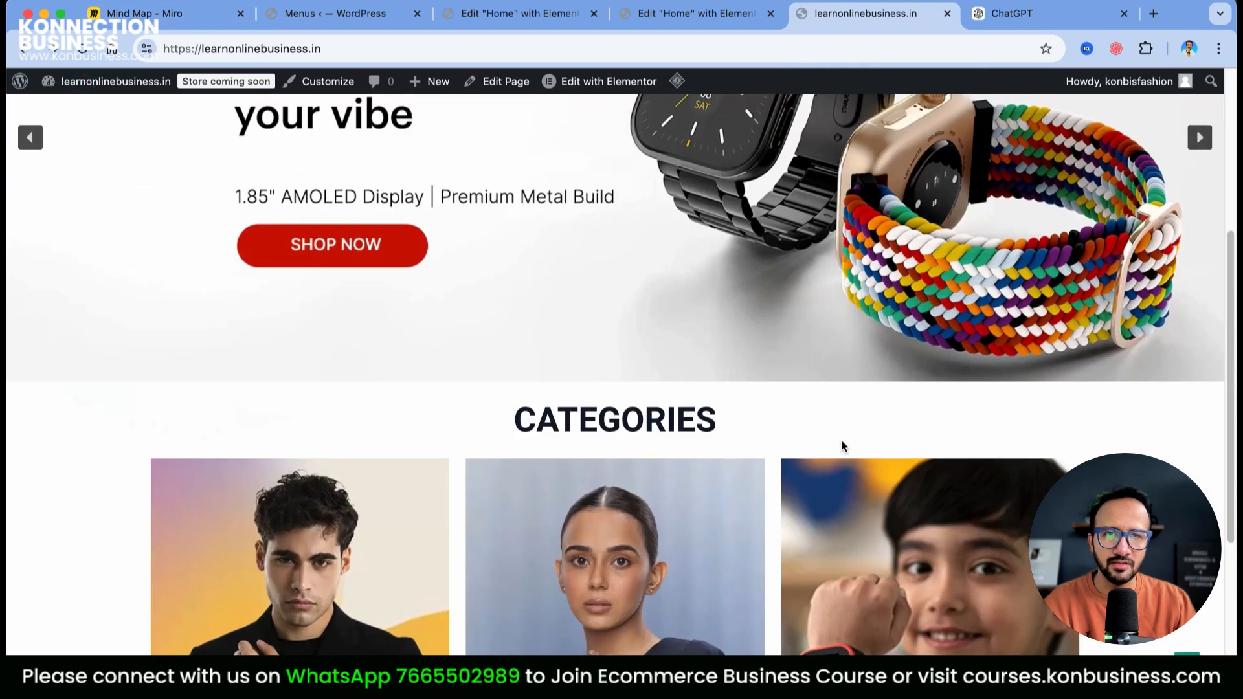
pyautogui.click(594, 532)
pyautogui.press('super+bracketleft')
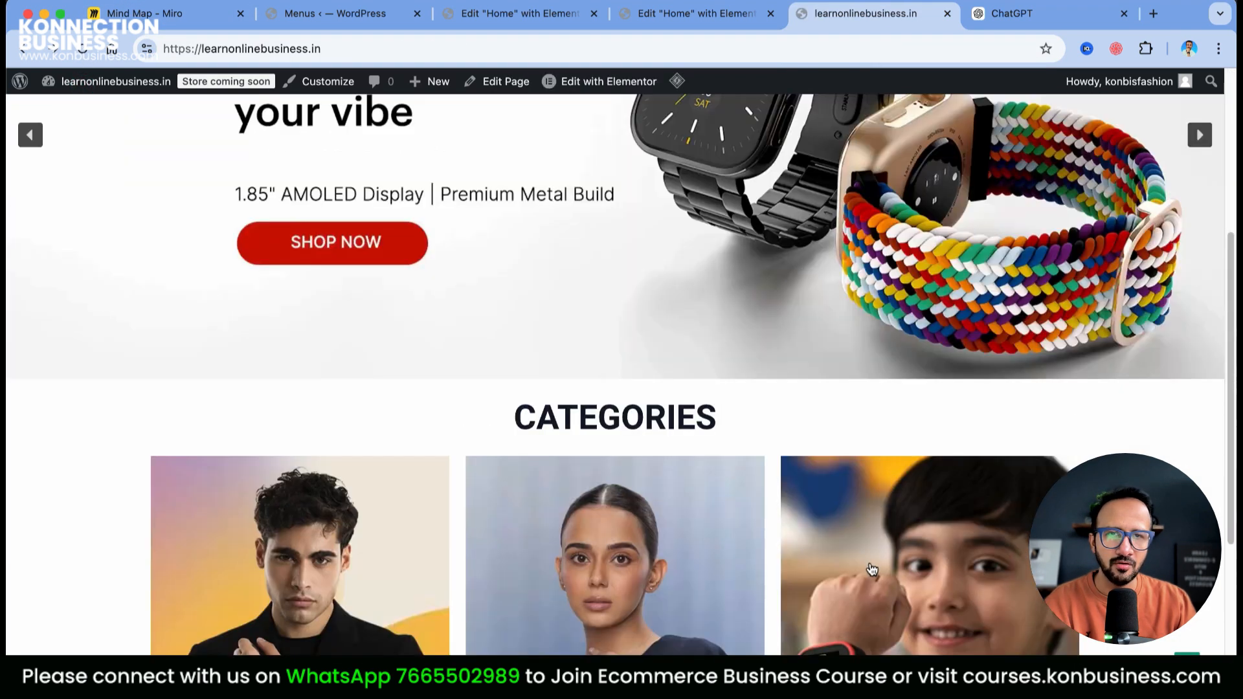
pyautogui.click(869, 561)
pyautogui.scroll(-5, 874, 537)
pyautogui.click(570, 242)
# Review the Smart Watch for Kids page and its related men's and women's watches
pyautogui.scroll(-10, 777, 387)
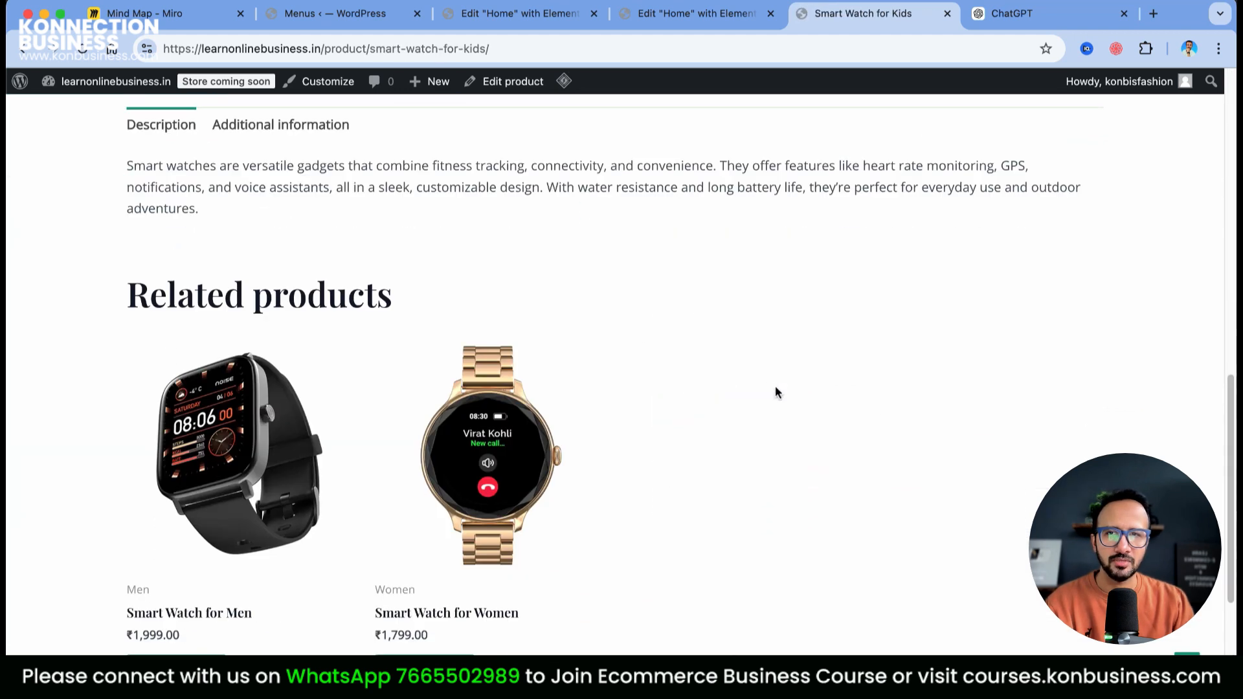
pyautogui.scroll(2, 328, 430)
pyautogui.scroll(-5, 312, 424)
pyautogui.scroll(4, 161, 277)
pyautogui.moveTo(138, 171); pyautogui.dragTo(327, 185)
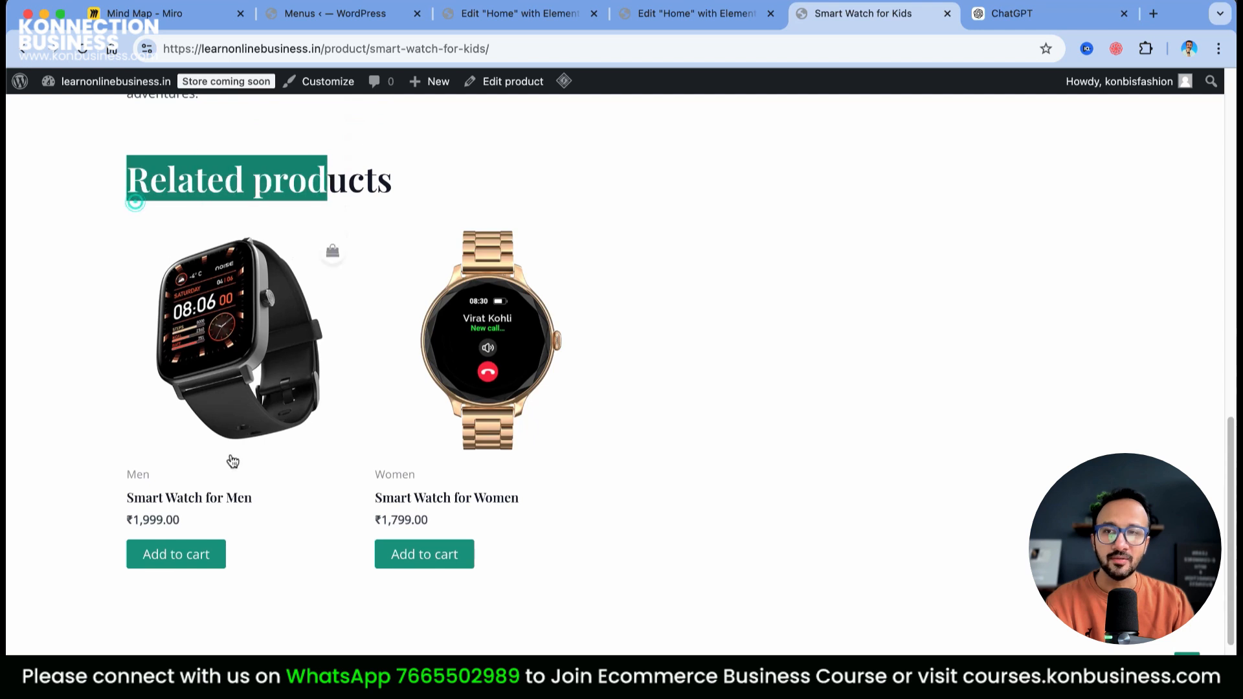
pyautogui.scroll(5, 552, 472)
pyautogui.click(725, 488)
pyautogui.scroll(-7, 723, 489)
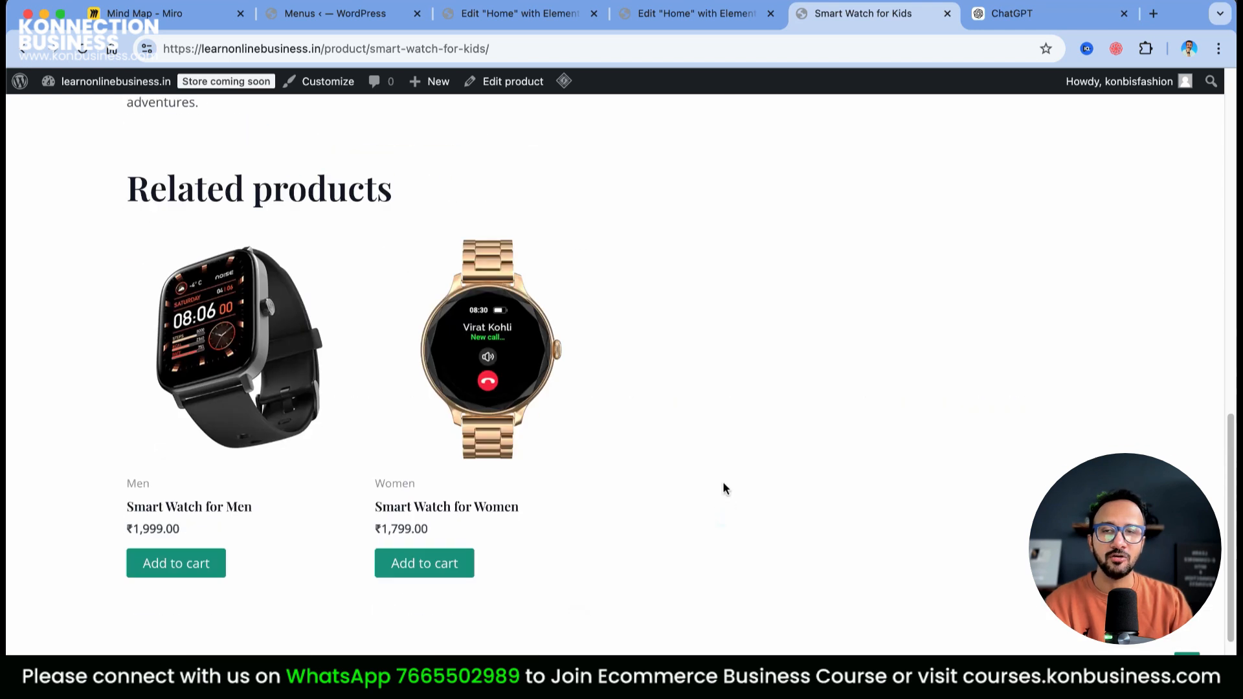
pyautogui.scroll(10, 416, 520)
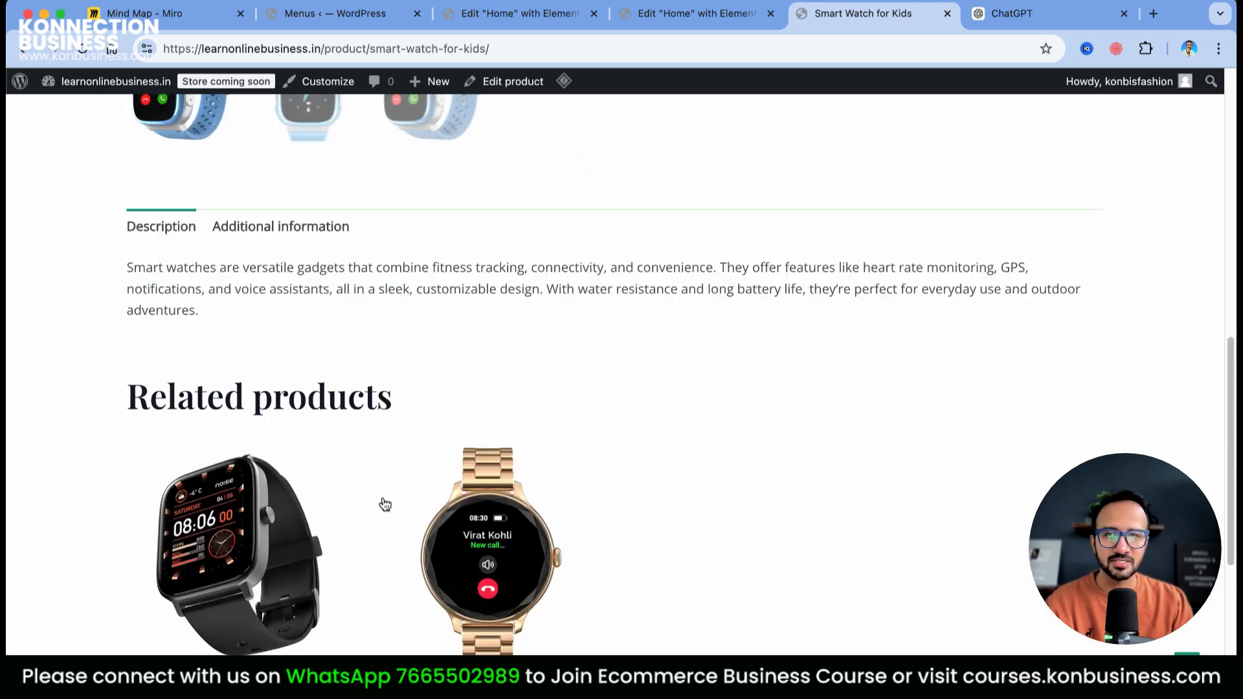
pyautogui.scroll(-7, 438, 434)
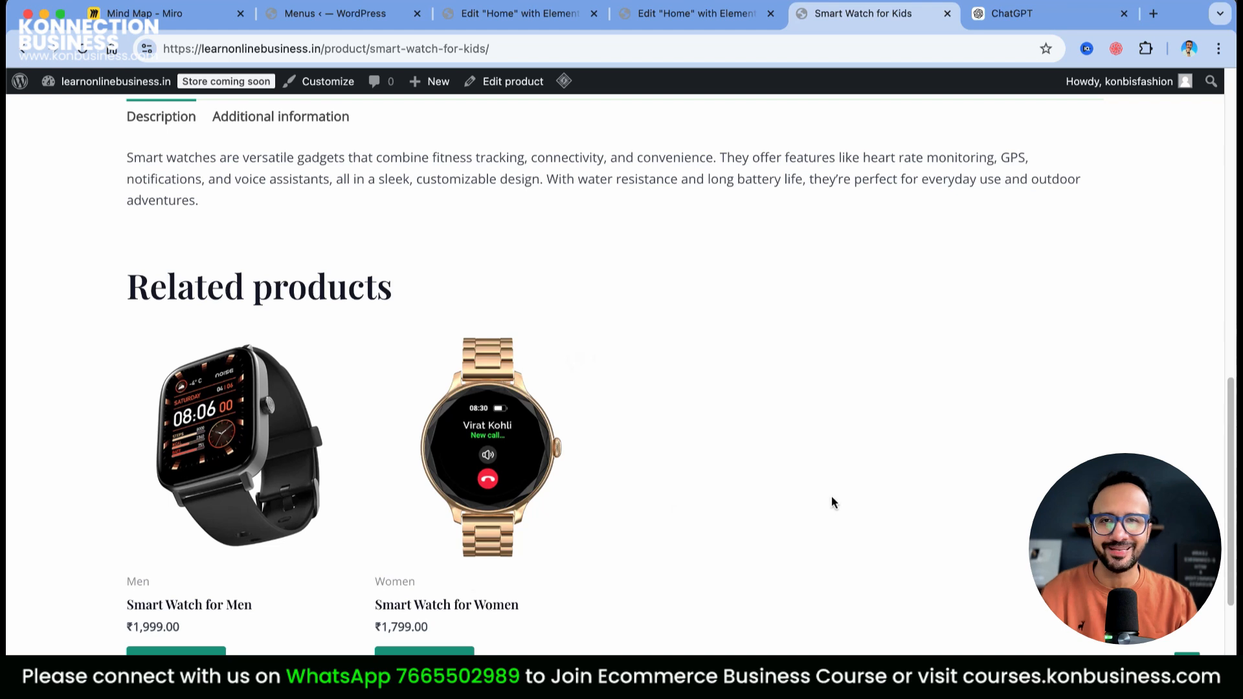
pyautogui.scroll(15, 834, 507)
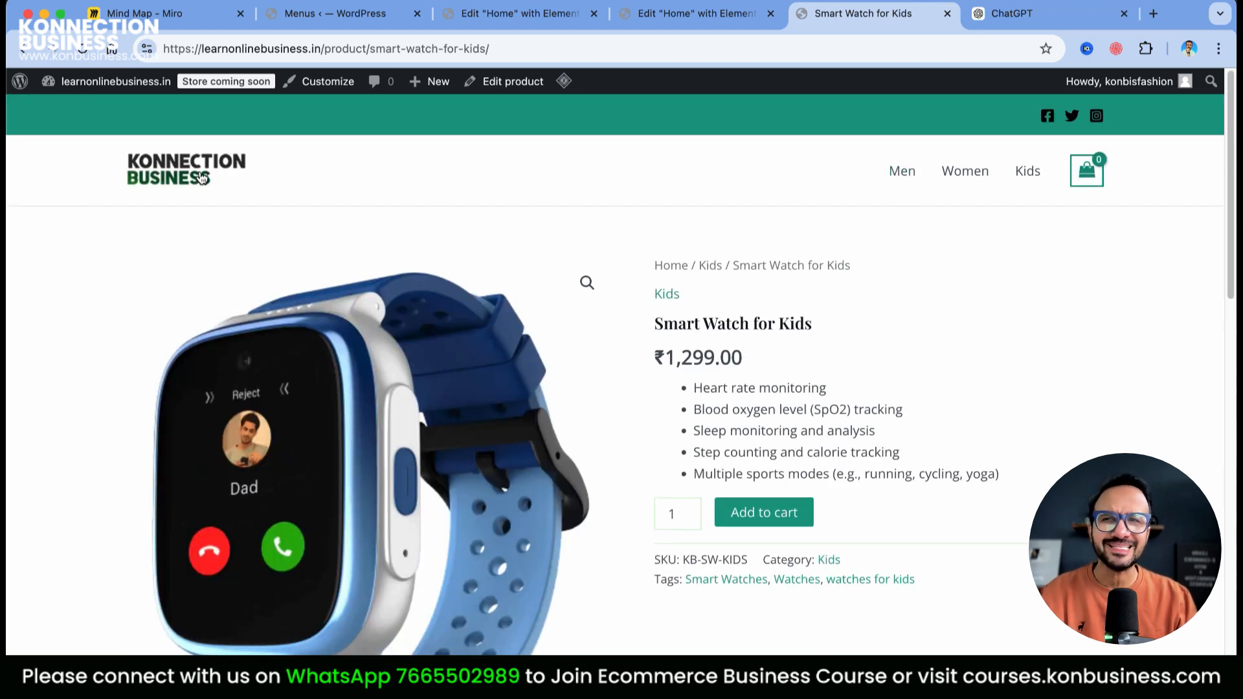
# Return to the store home page via the logo and review it
pyautogui.click(199, 196)
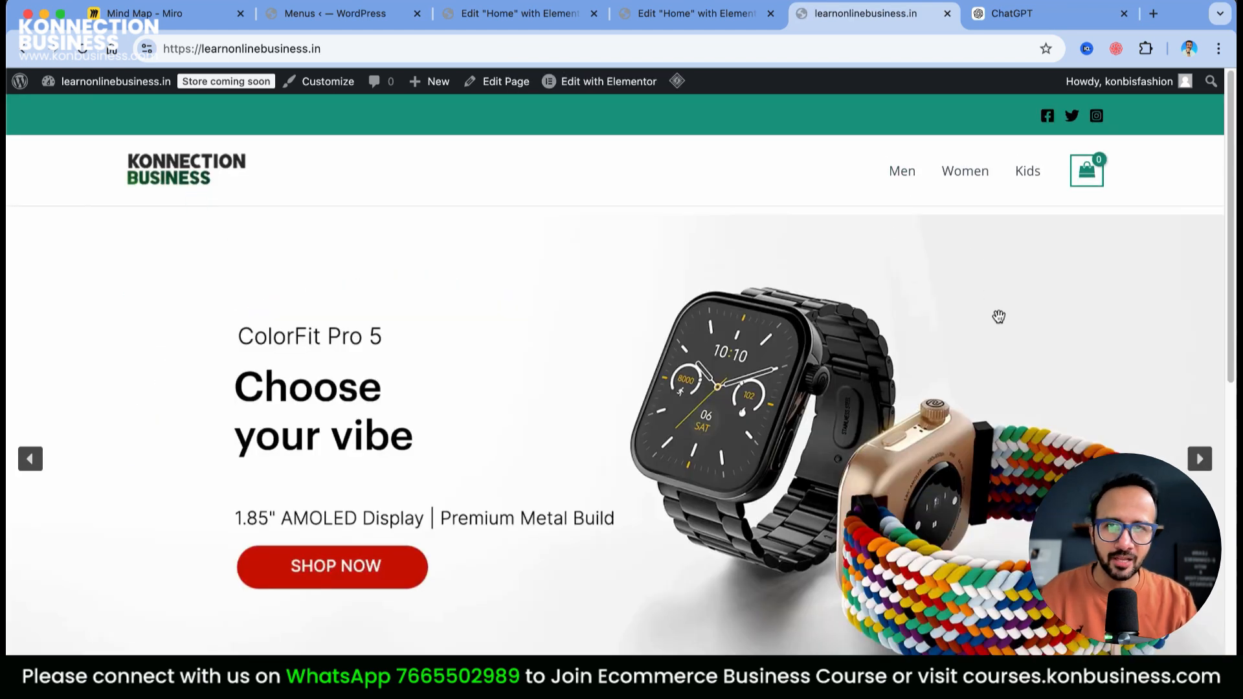
pyautogui.scroll(-15, 977, 366)
pyautogui.scroll(15, 1099, 386)
pyautogui.scroll(-15, 1098, 387)
pyautogui.scroll(15, 768, 380)
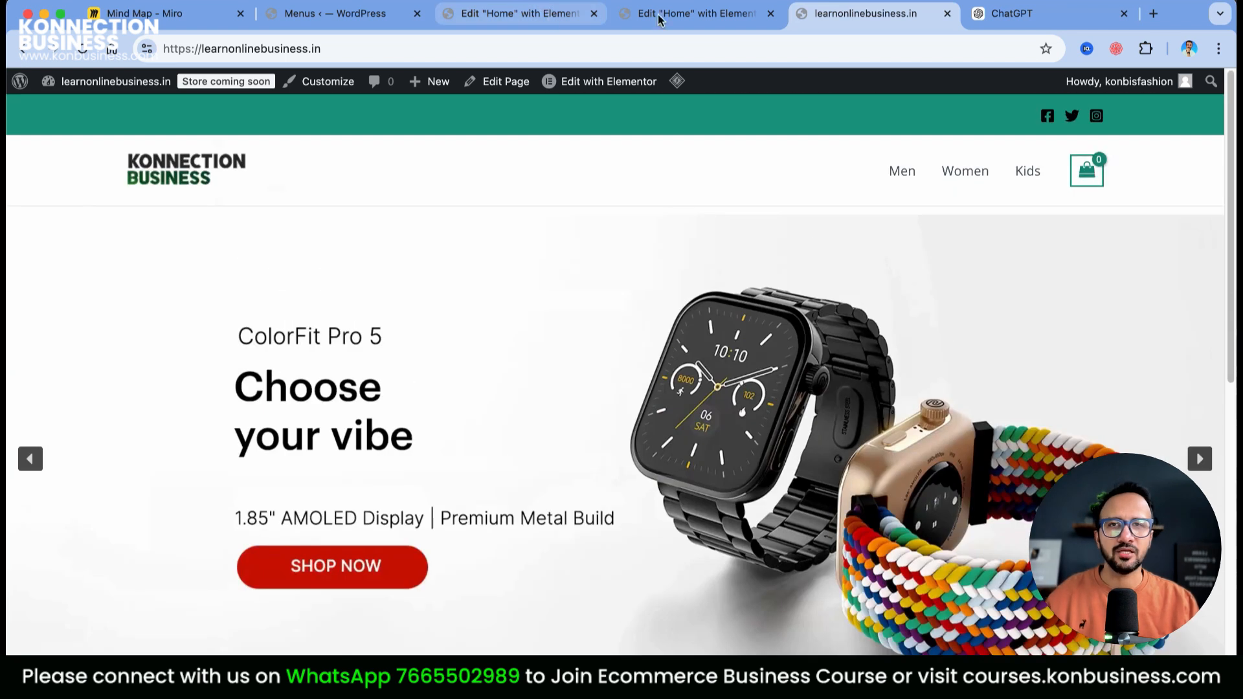
pyautogui.click(728, 20)
# Go from the Menus admin page to WooCommerce Home, then to WooCommerce Settings
pyautogui.click(485, 13)
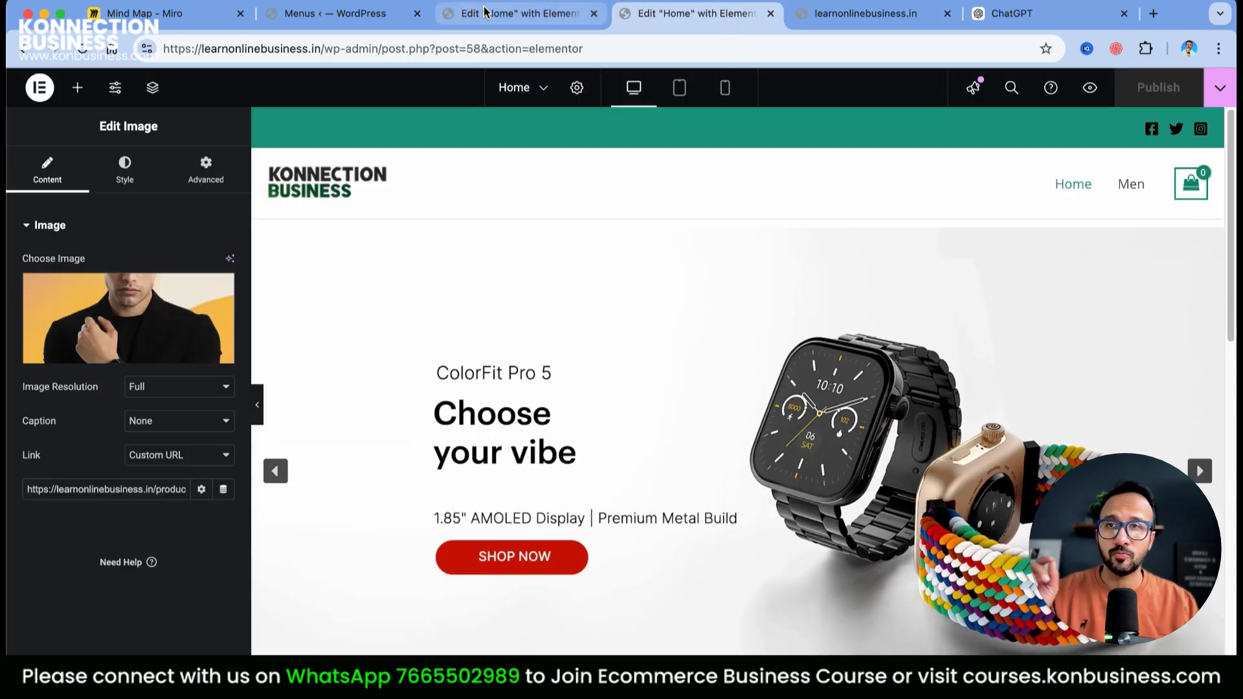
pyautogui.click(310, 14)
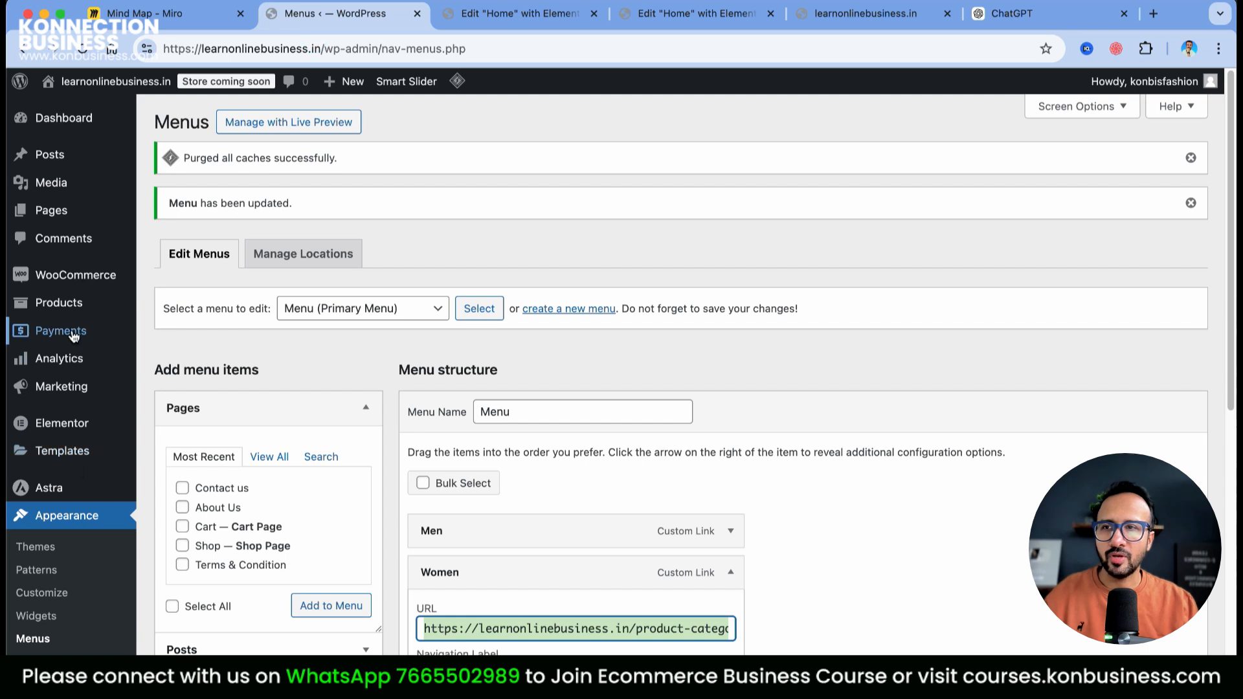
pyautogui.moveTo(81, 279)
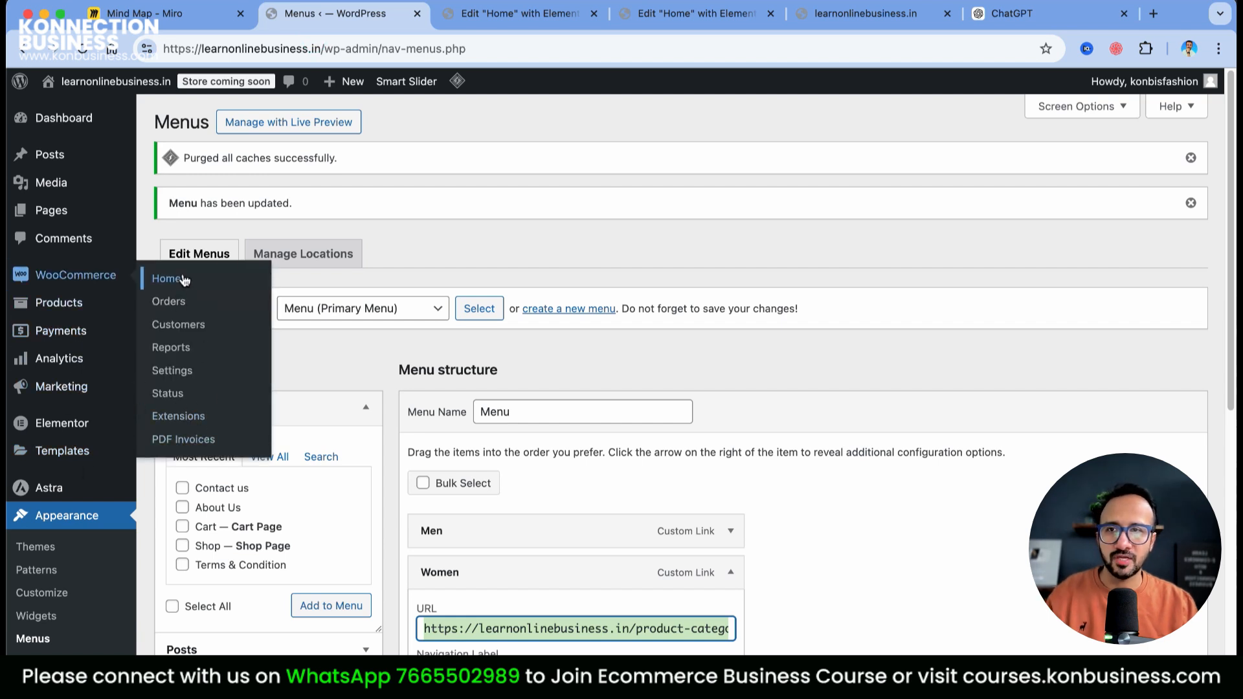
pyautogui.click(174, 276)
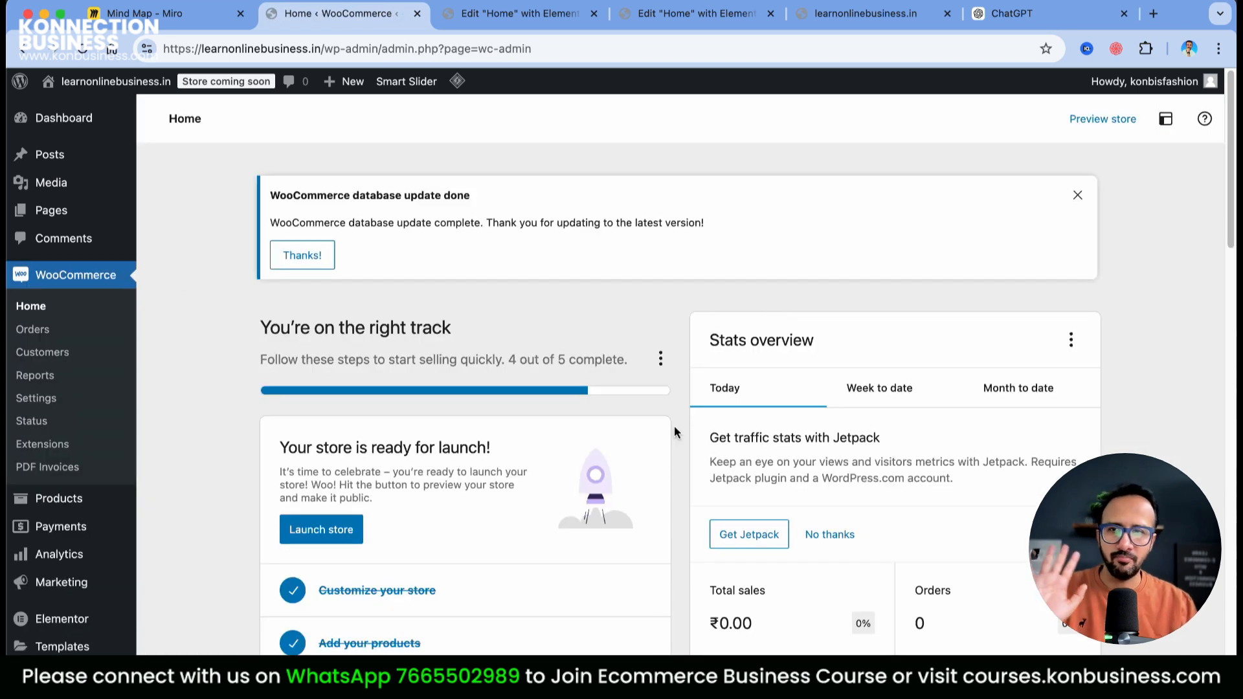
pyautogui.scroll(-15, 674, 431)
pyautogui.scroll(15, 674, 432)
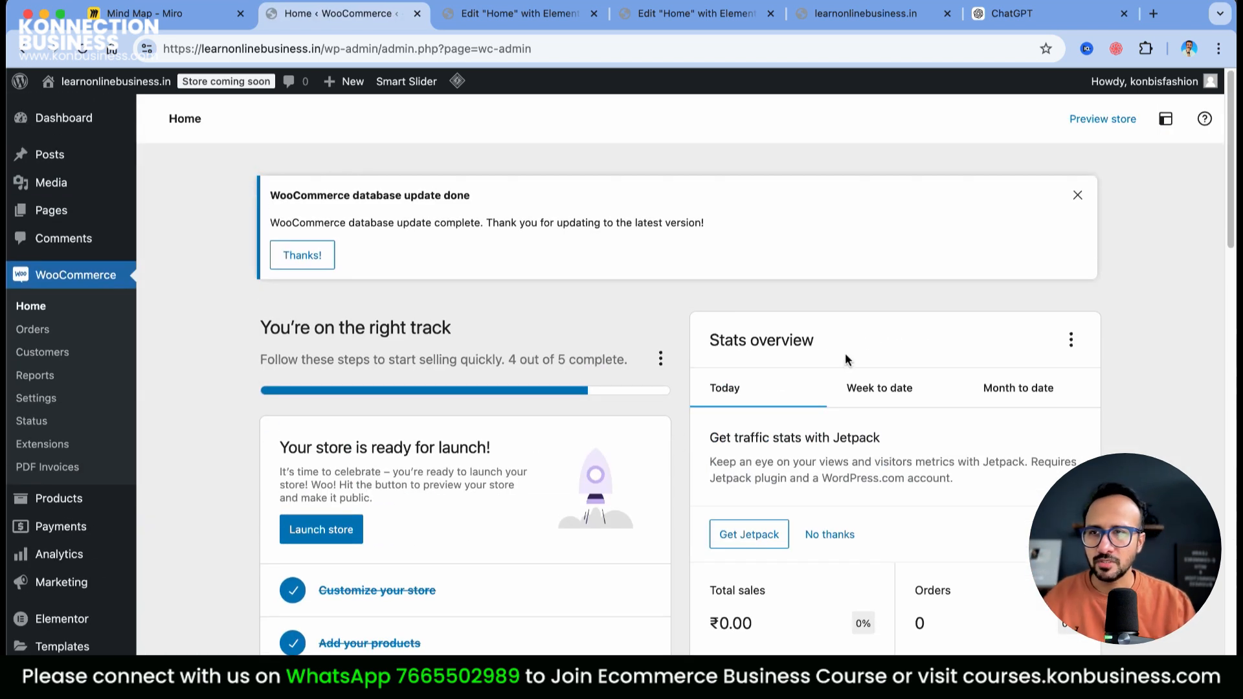
pyautogui.click(26, 398)
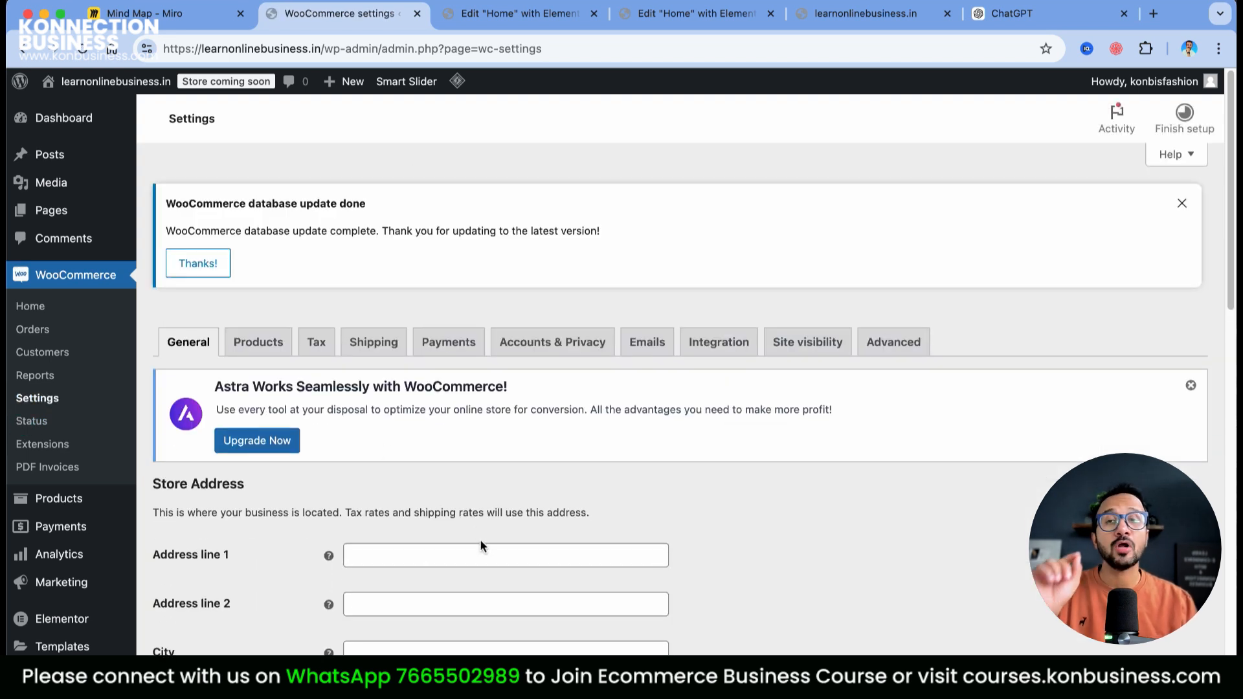
# Enter the store address: Sukhadia Circle, Udaipur, postcode 313001
pyautogui.click(437, 553)
pyautogui.write('Sukhadia Circle')
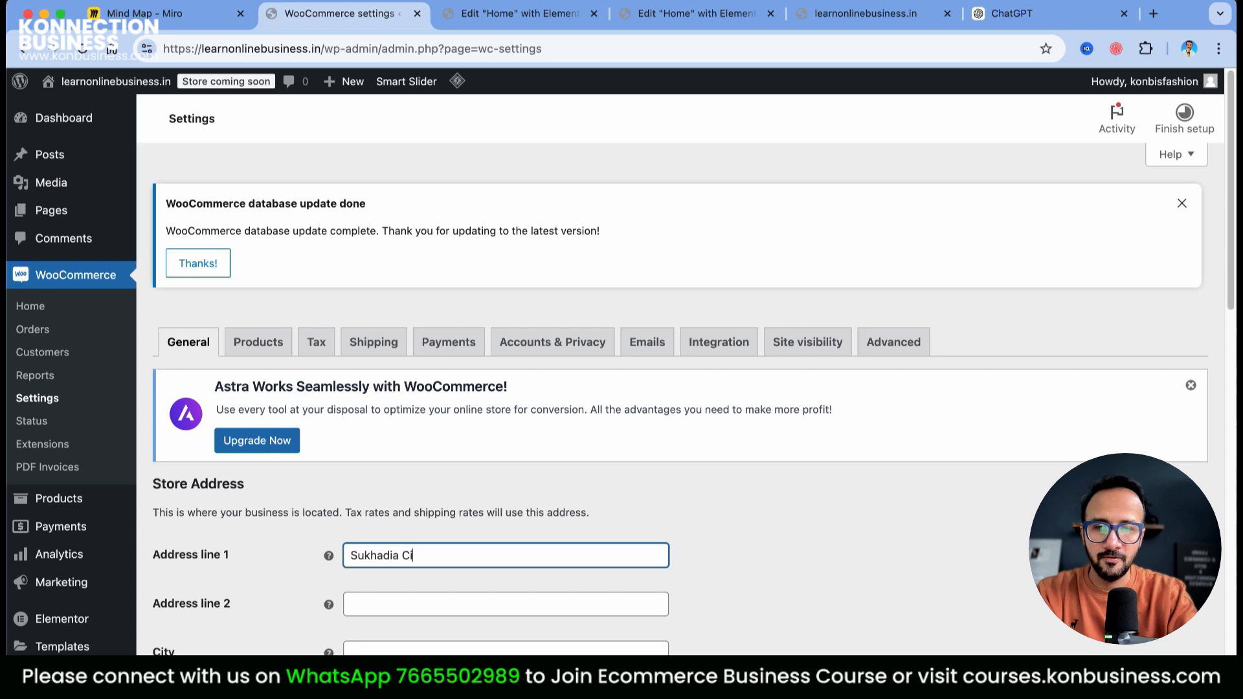
pyautogui.press('Tab')
pyautogui.press('Tab')
pyautogui.write('U')
pyautogui.press('BackSpace')
pyautogui.press('Tab')
pyautogui.press('Tab')
pyautogui.write('Udaipur')
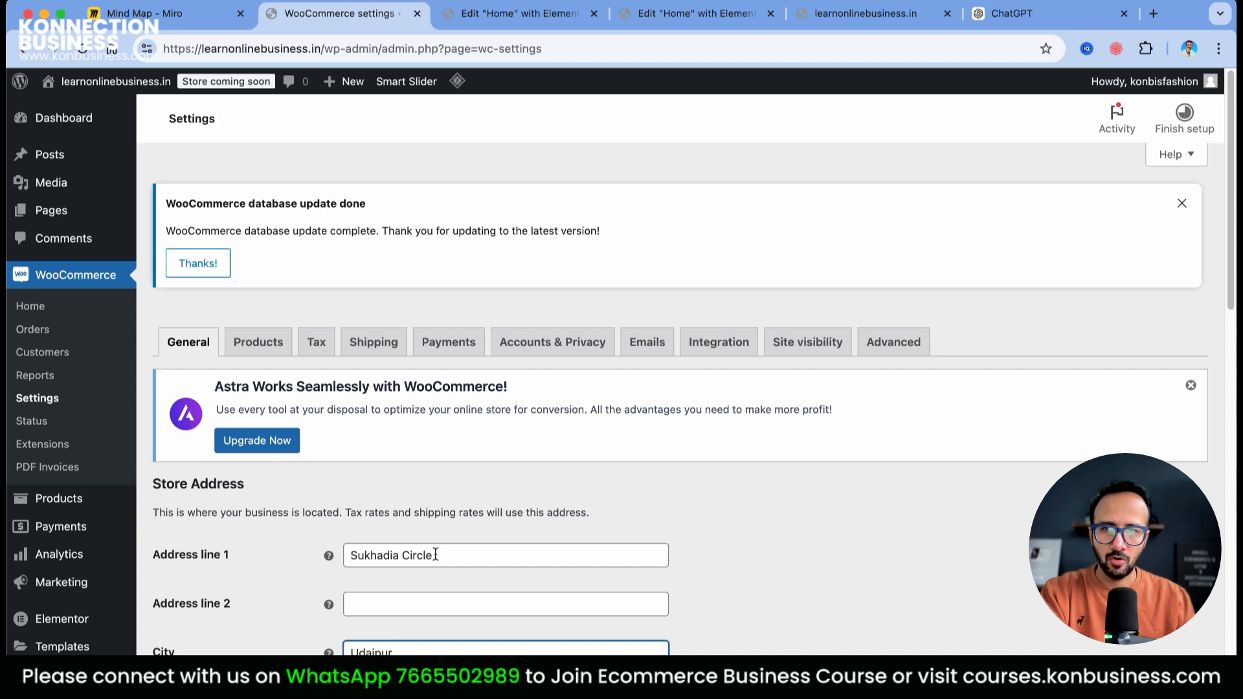
pyautogui.scroll(-5, 435, 554)
pyautogui.click(419, 582)
pyautogui.write('313001')
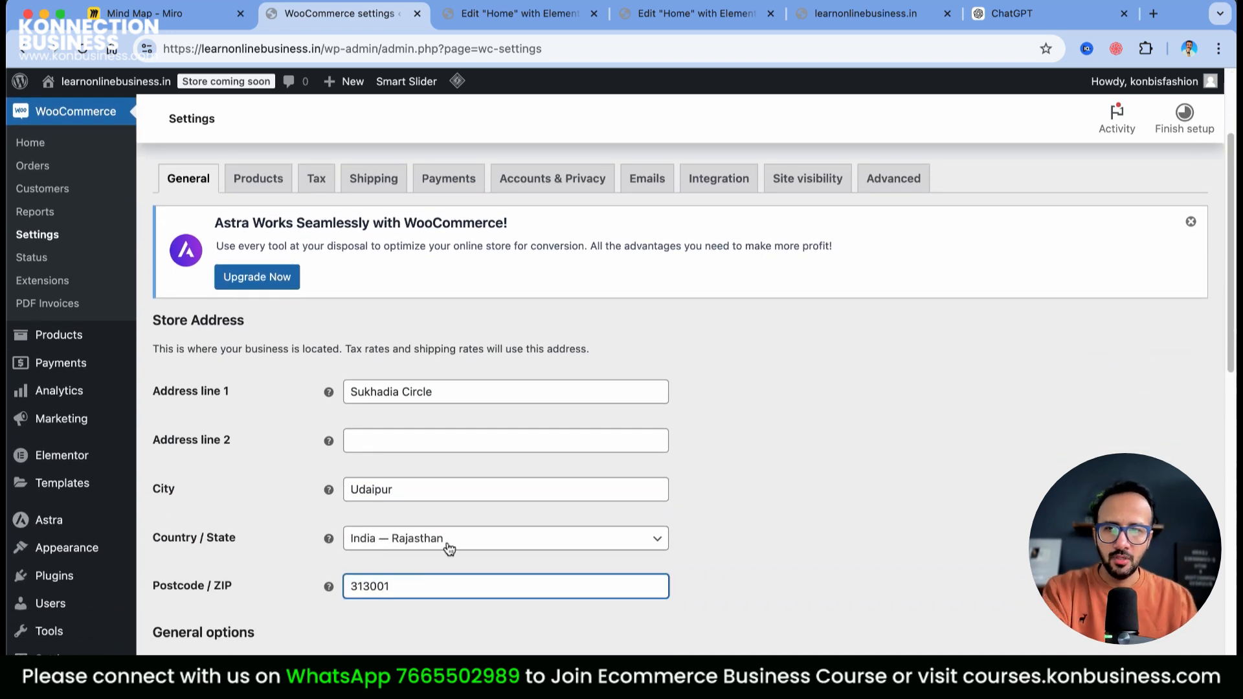
# Keep the unsaved address on the page and save the general settings
pyautogui.scroll(-10, 448, 549)
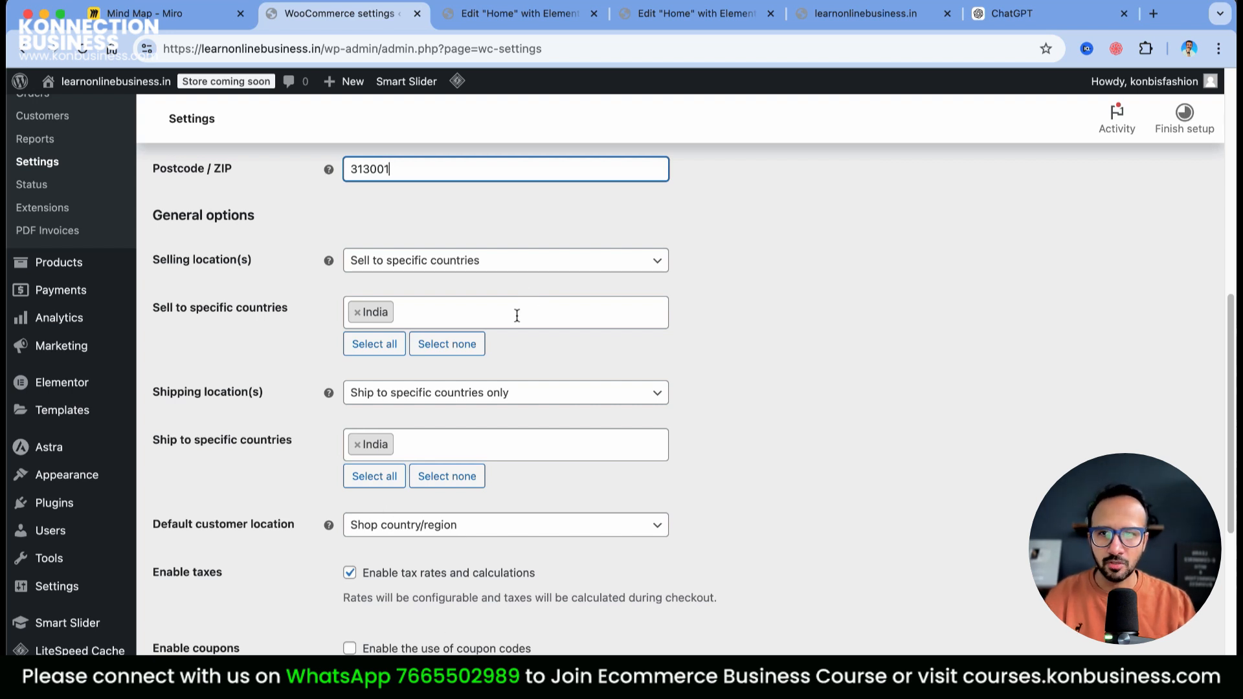
pyautogui.scroll(5, 867, 529)
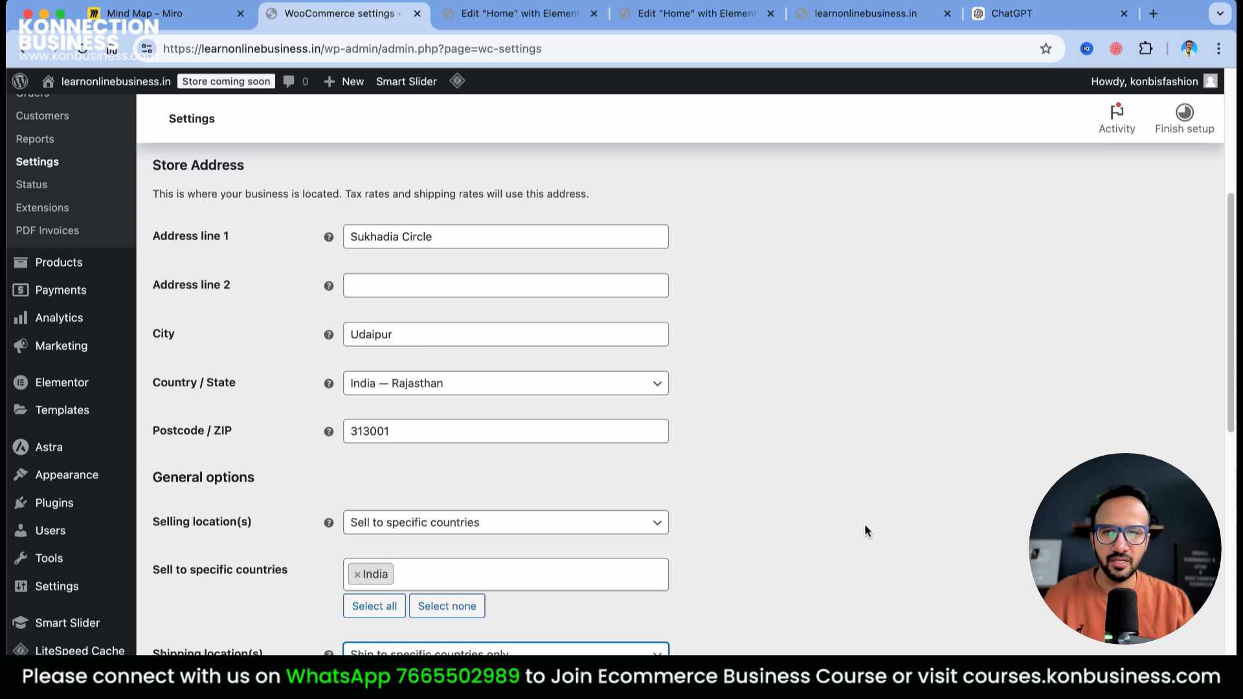
pyautogui.scroll(-1, 864, 531)
pyautogui.scroll(6, 863, 527)
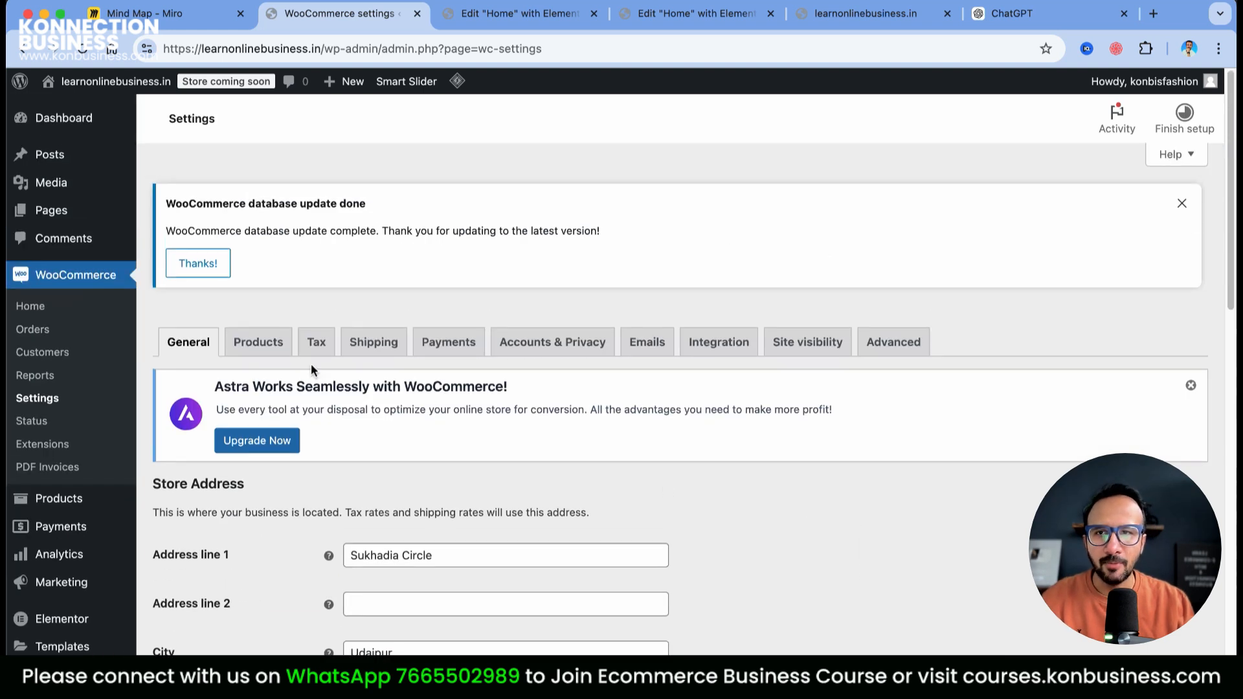
pyautogui.click(378, 341)
pyautogui.click(560, 277)
pyautogui.scroll(-6, 553, 300)
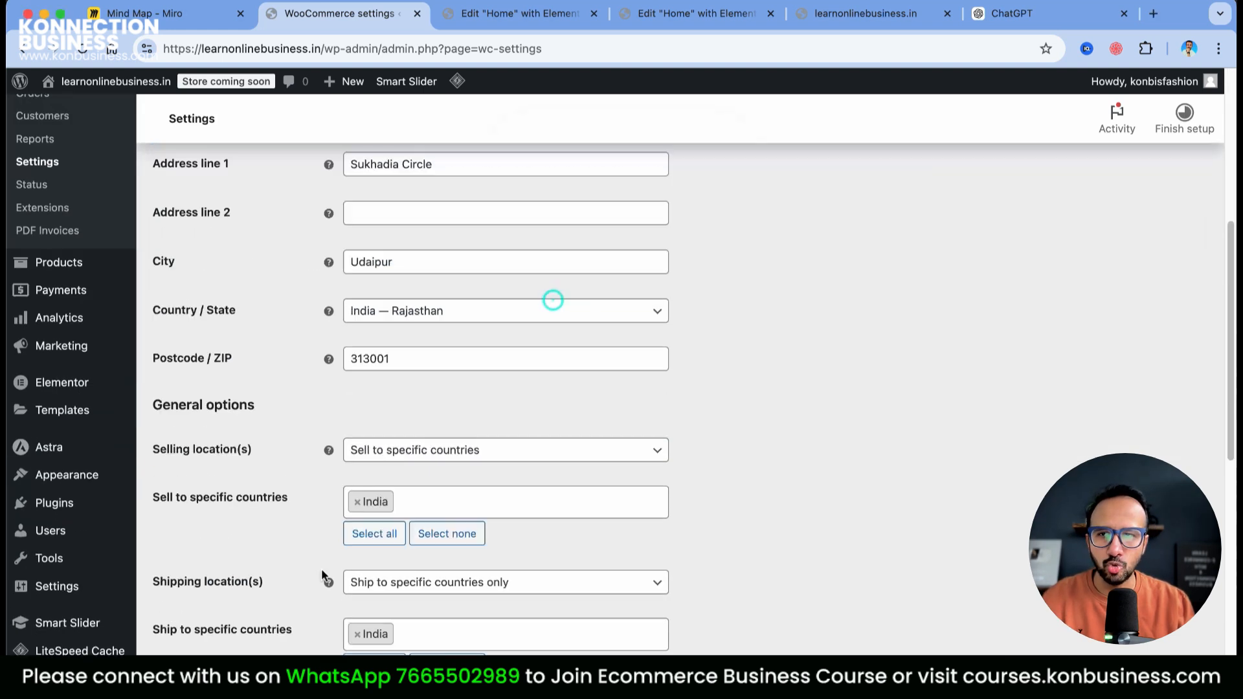
pyautogui.scroll(-10, 323, 575)
pyautogui.click(217, 615)
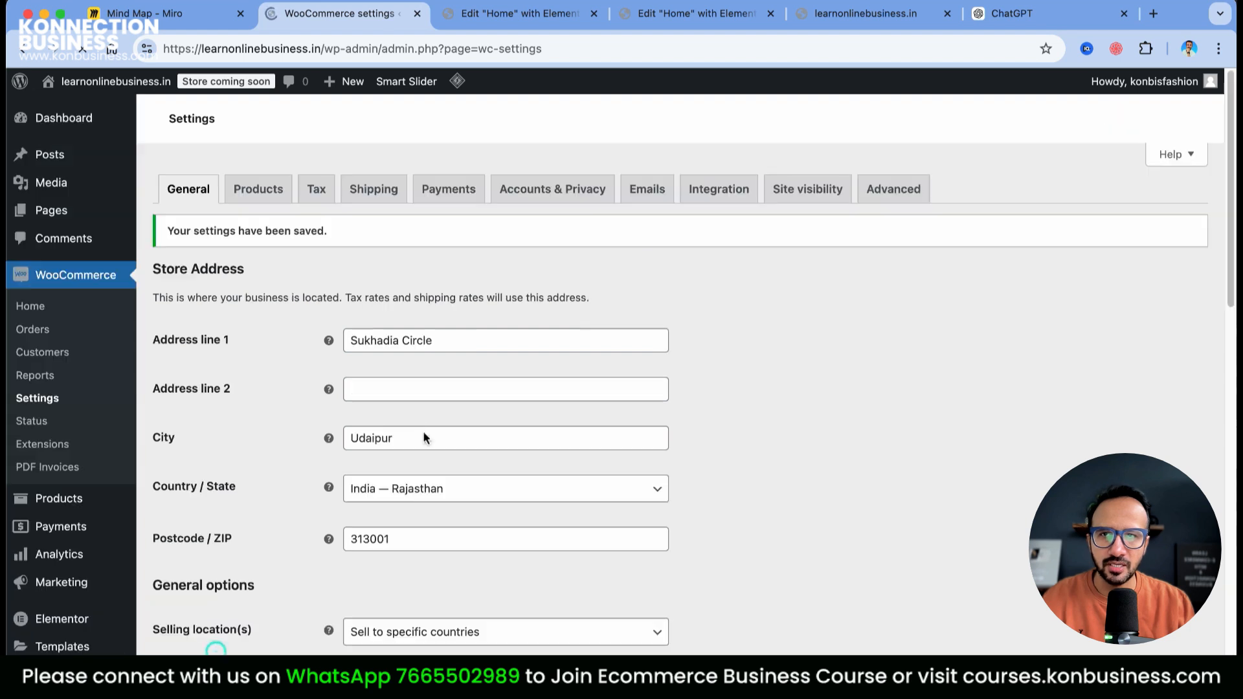
# Create a shipping zone named Rajasthan with region Rajasthan, India
pyautogui.click(373, 345)
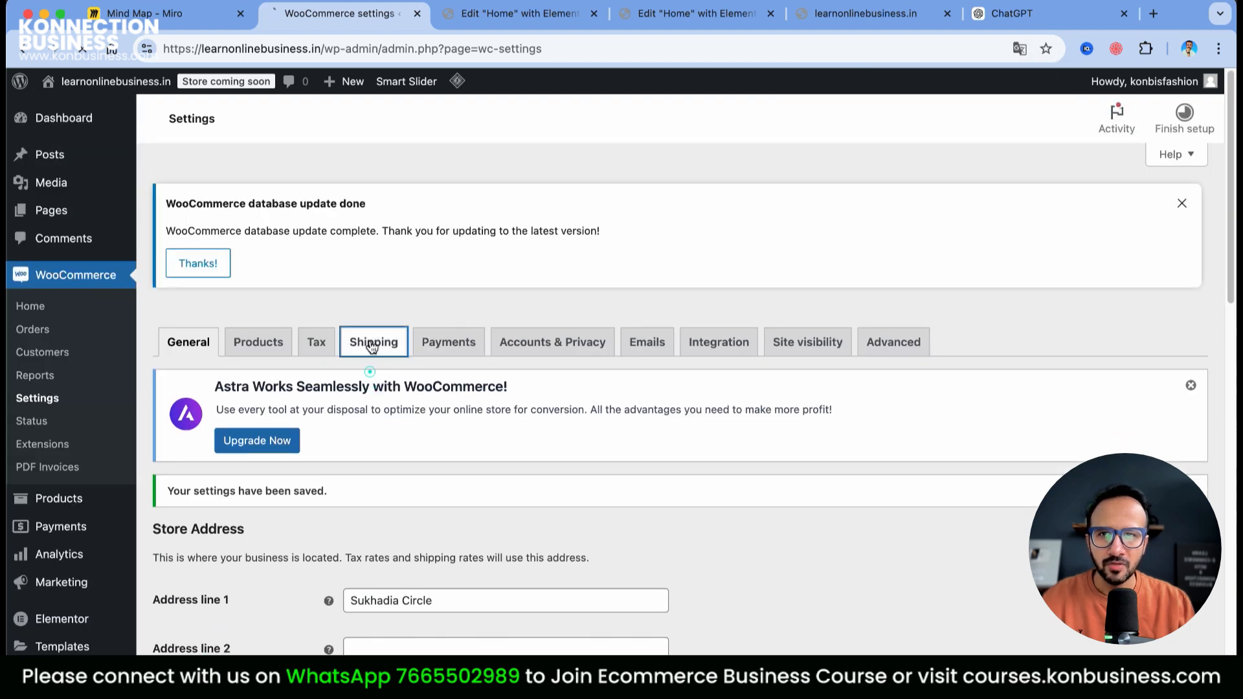
pyautogui.scroll(-4, 744, 492)
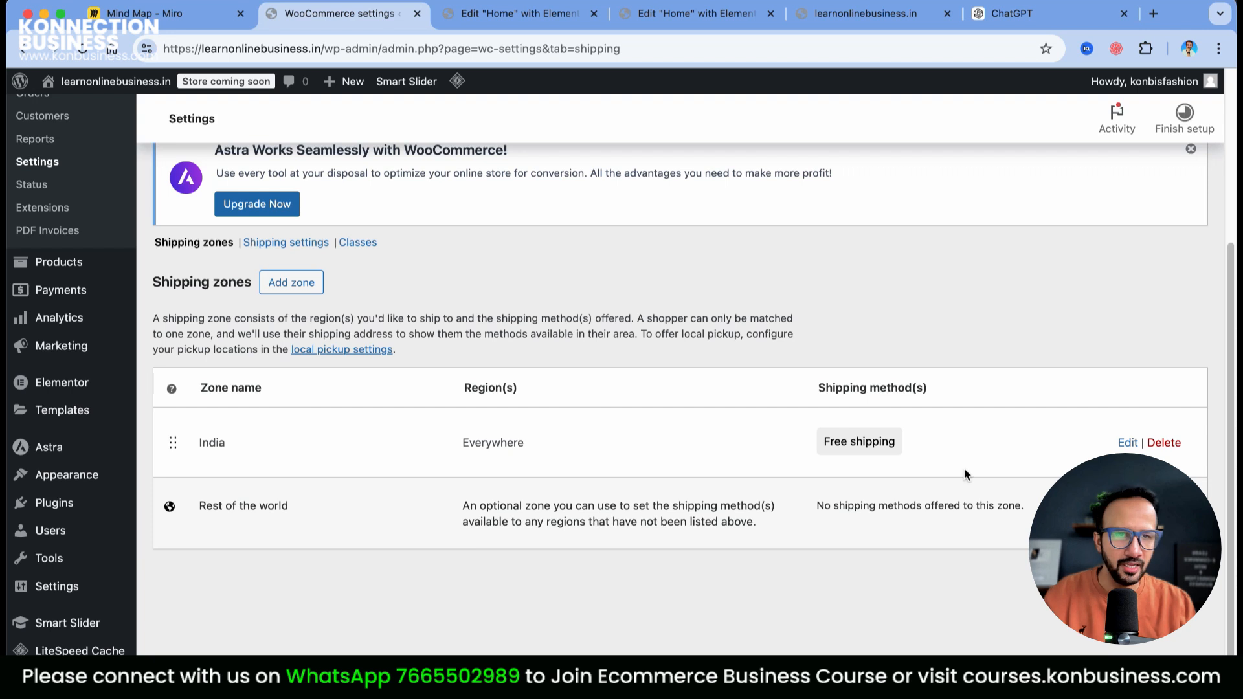
pyautogui.click(295, 284)
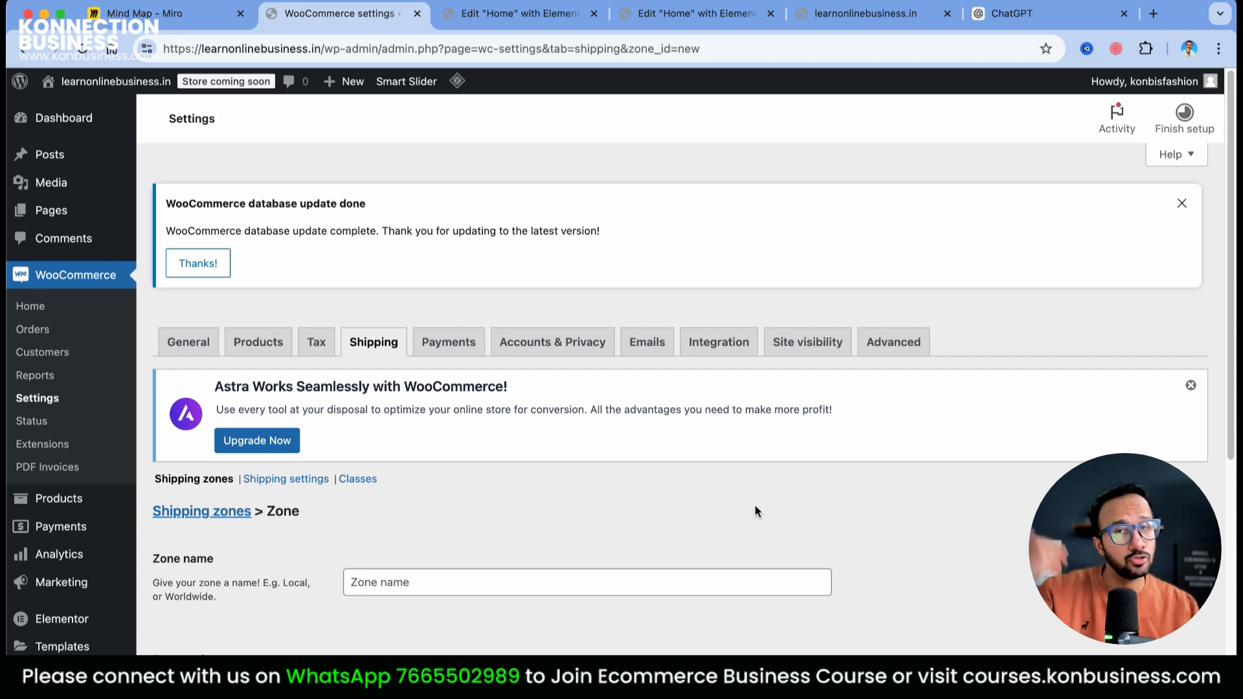
pyautogui.scroll(-4, 754, 504)
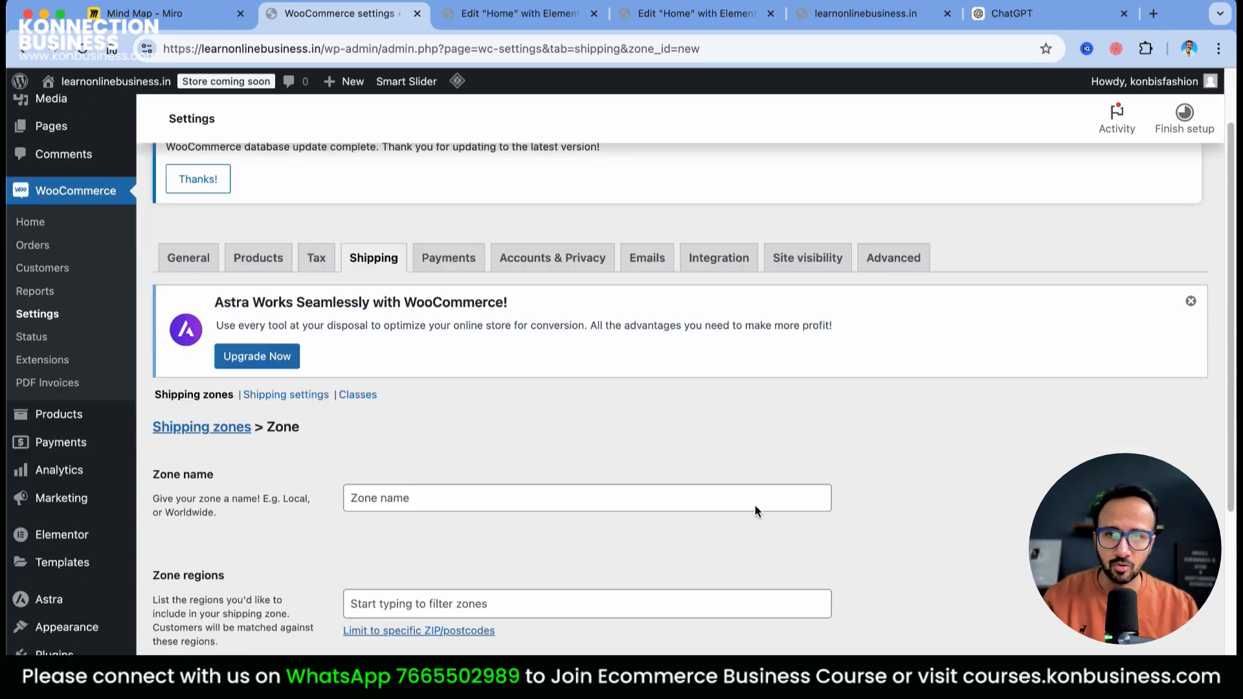
pyautogui.click(437, 336)
pyautogui.write('Rajasthan')
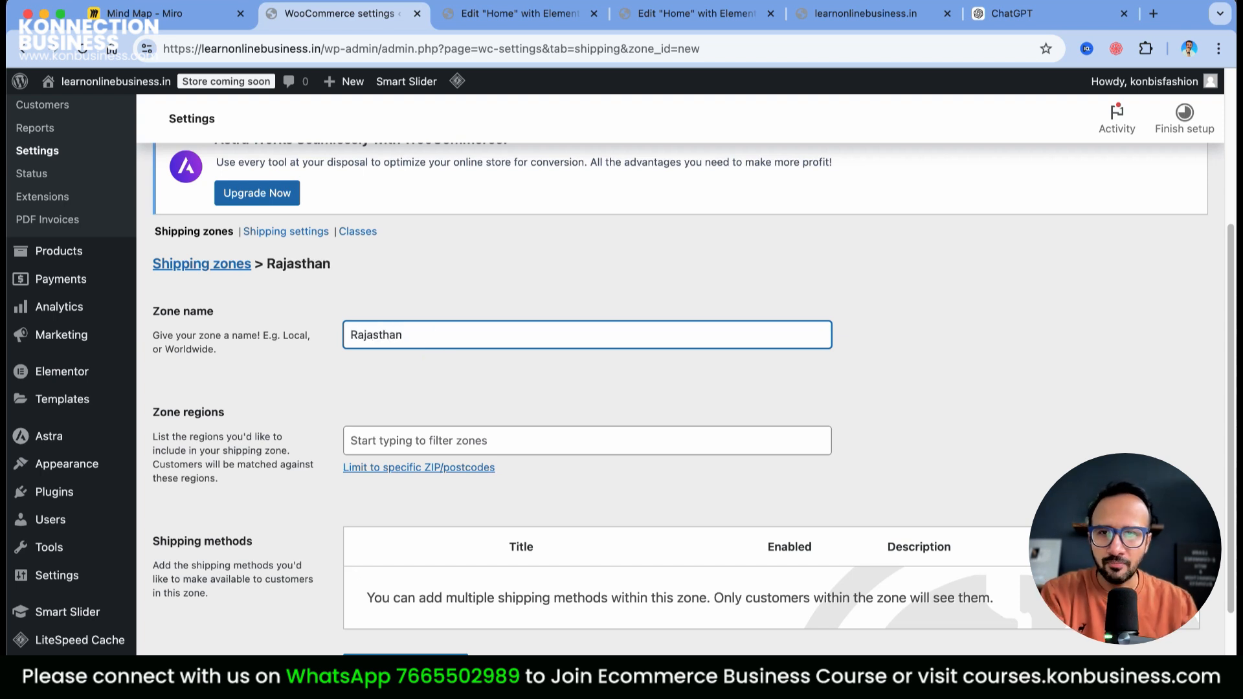
pyautogui.click(522, 433)
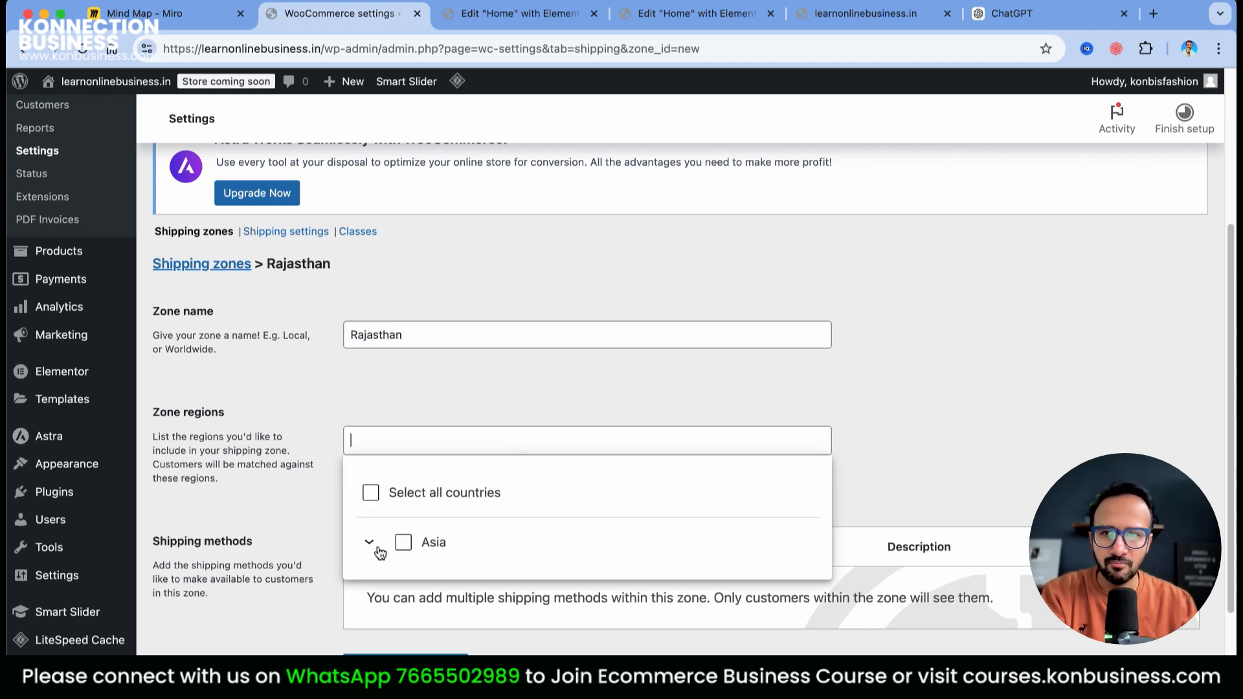
pyautogui.write('Rajsthan')
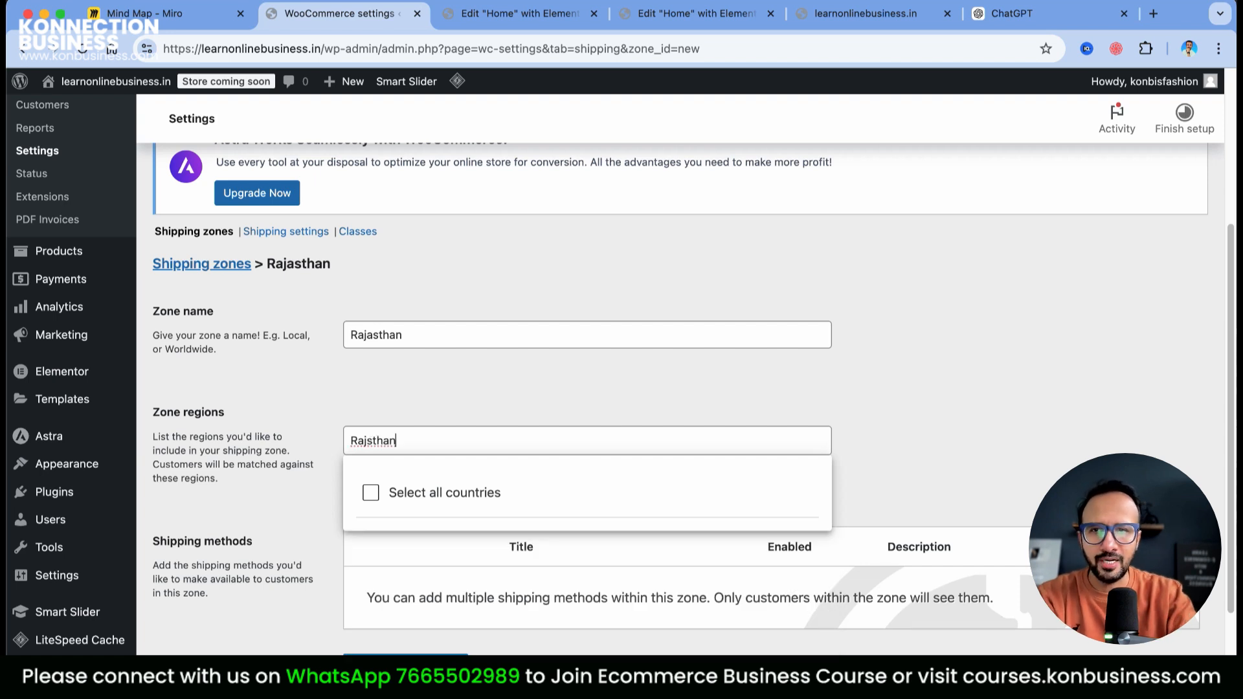
pyautogui.press('BackSpace')
pyautogui.press('BackSpace')
pyautogui.press('BackSpace')
pyautogui.press('BackSpace')
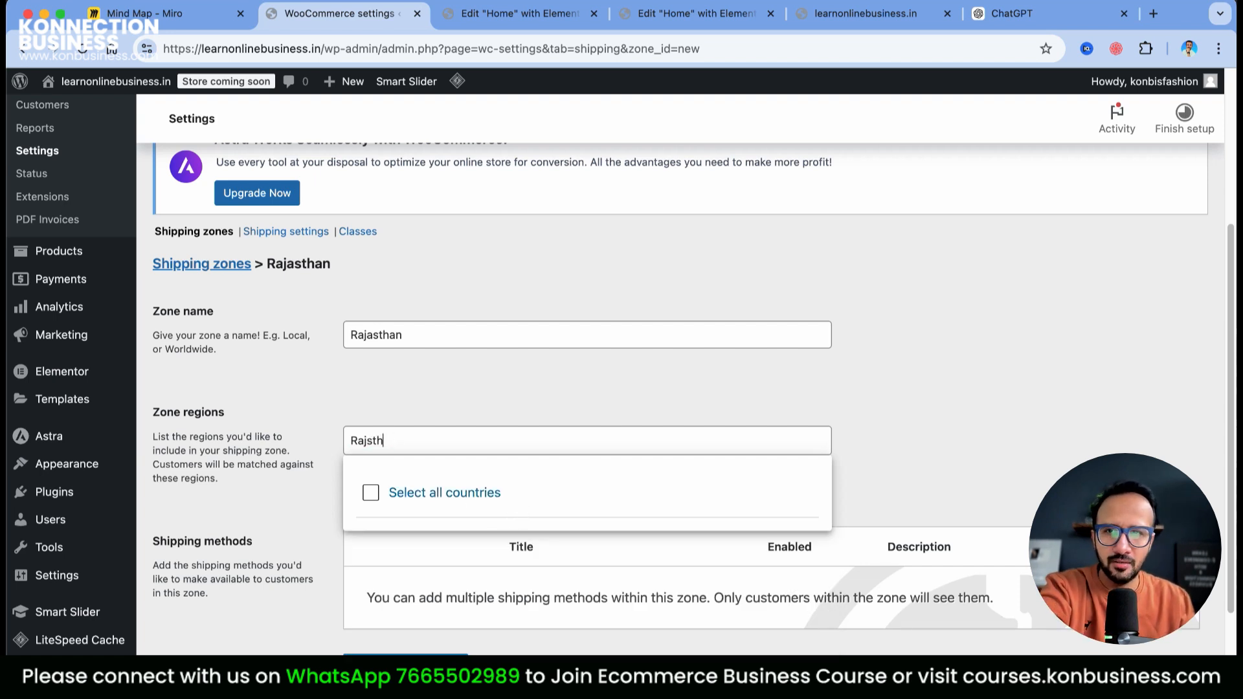
pyautogui.press('BackSpace')
pyautogui.scroll(-1, 499, 592)
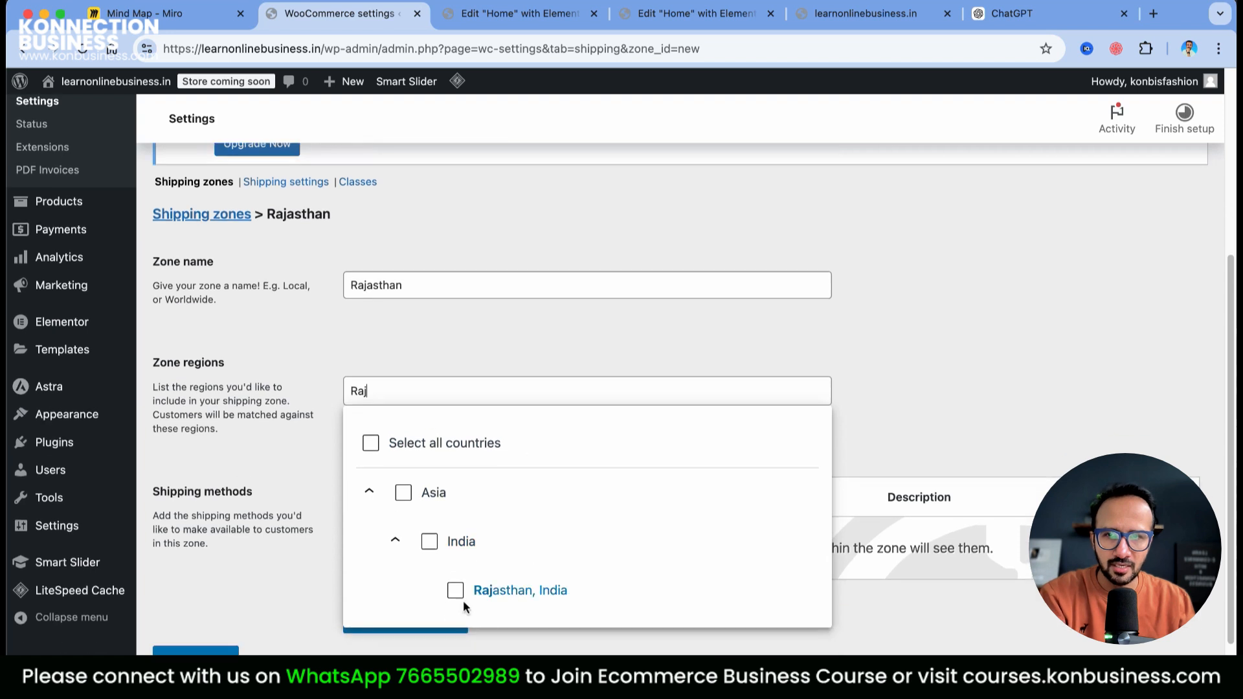
pyautogui.click(455, 597)
# Add Free shipping as the Rajasthan zone's method and save it
pyautogui.click(426, 621)
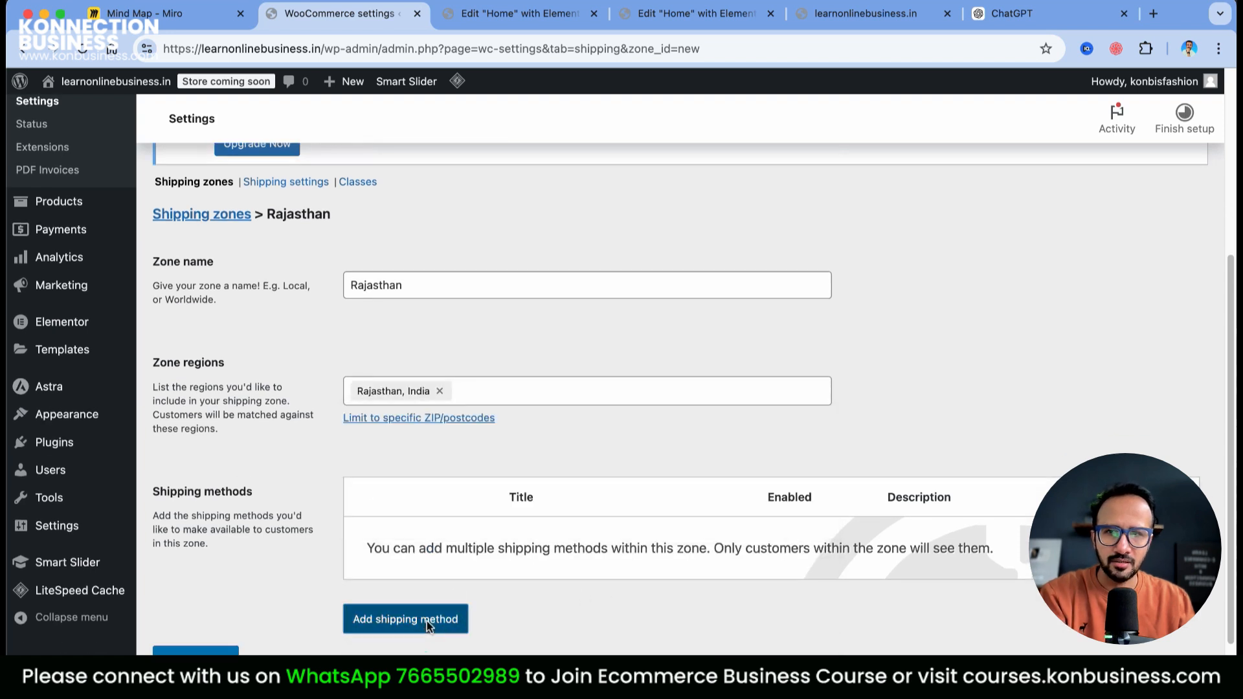
pyautogui.click(444, 310)
pyautogui.click(811, 545)
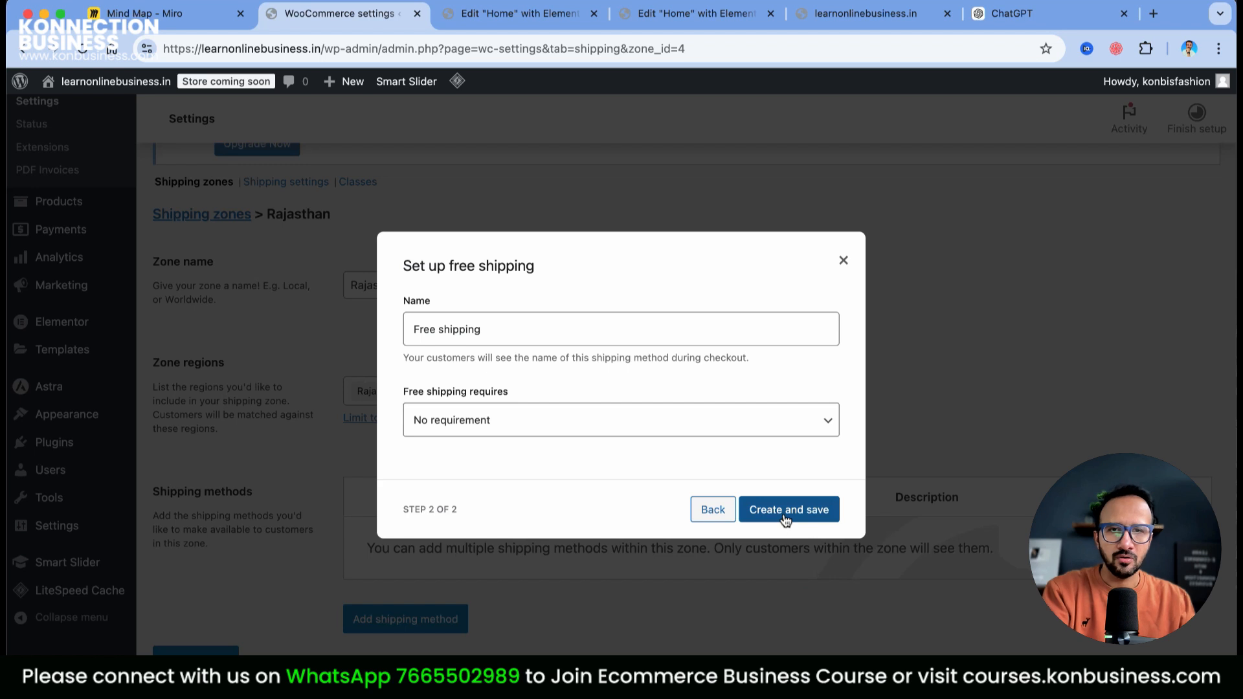
pyautogui.click(786, 518)
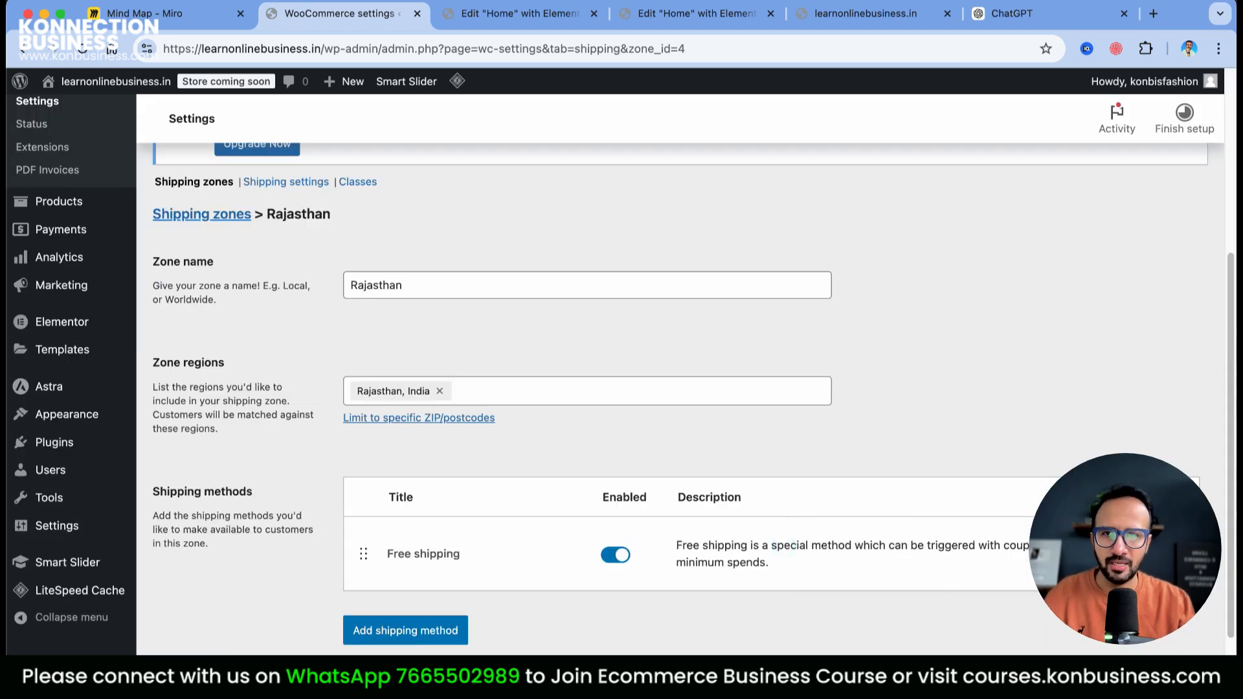
pyautogui.scroll(-1, 472, 503)
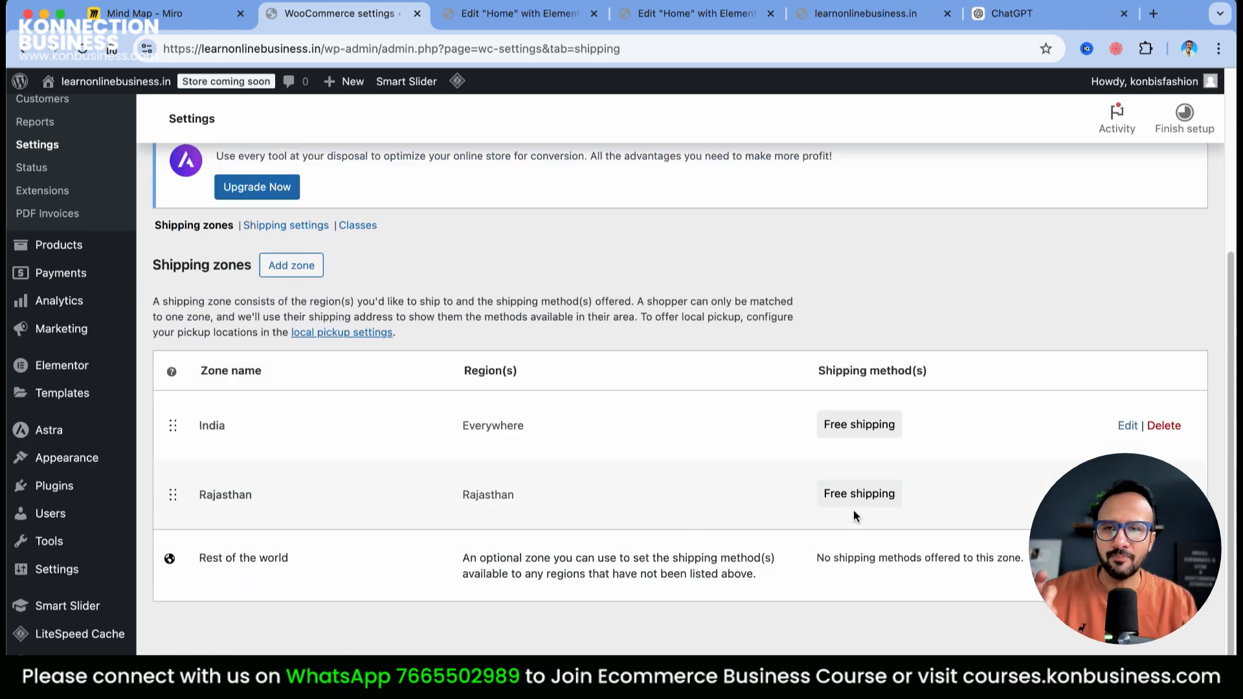
pyautogui.scroll(5, 682, 534)
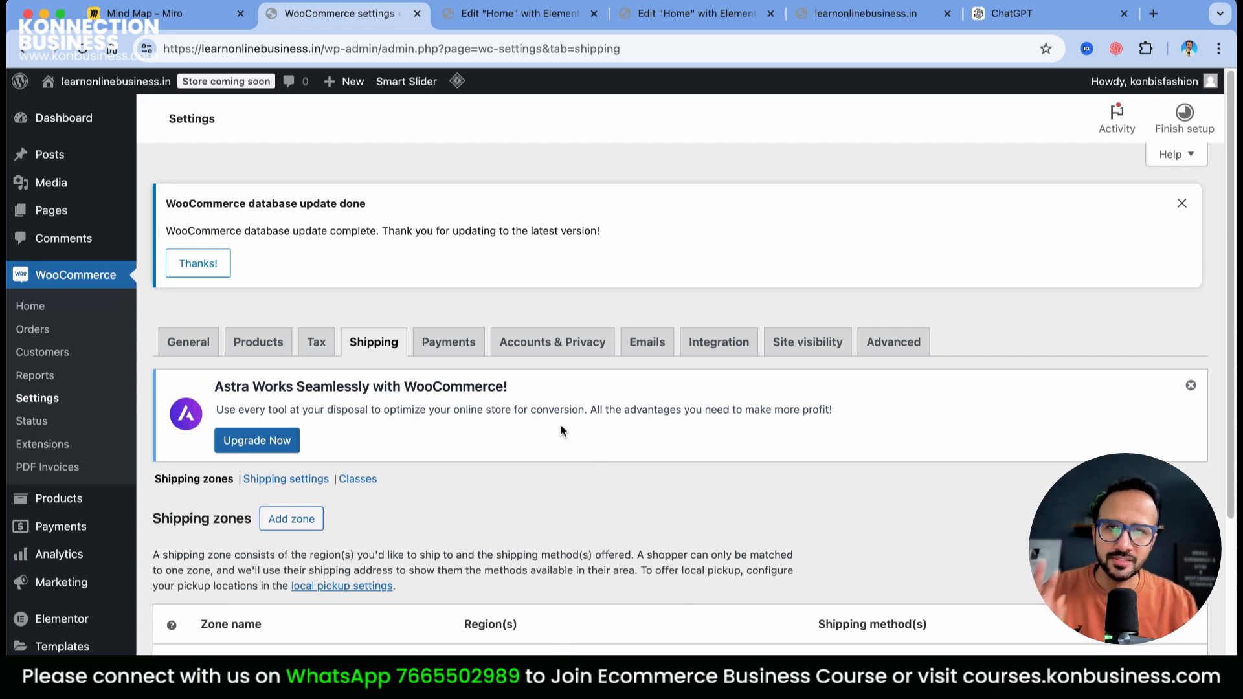
# Scroll through the WooCommerce product settings, glancing briefly at the Elementor home page editor
pyautogui.click(272, 353)
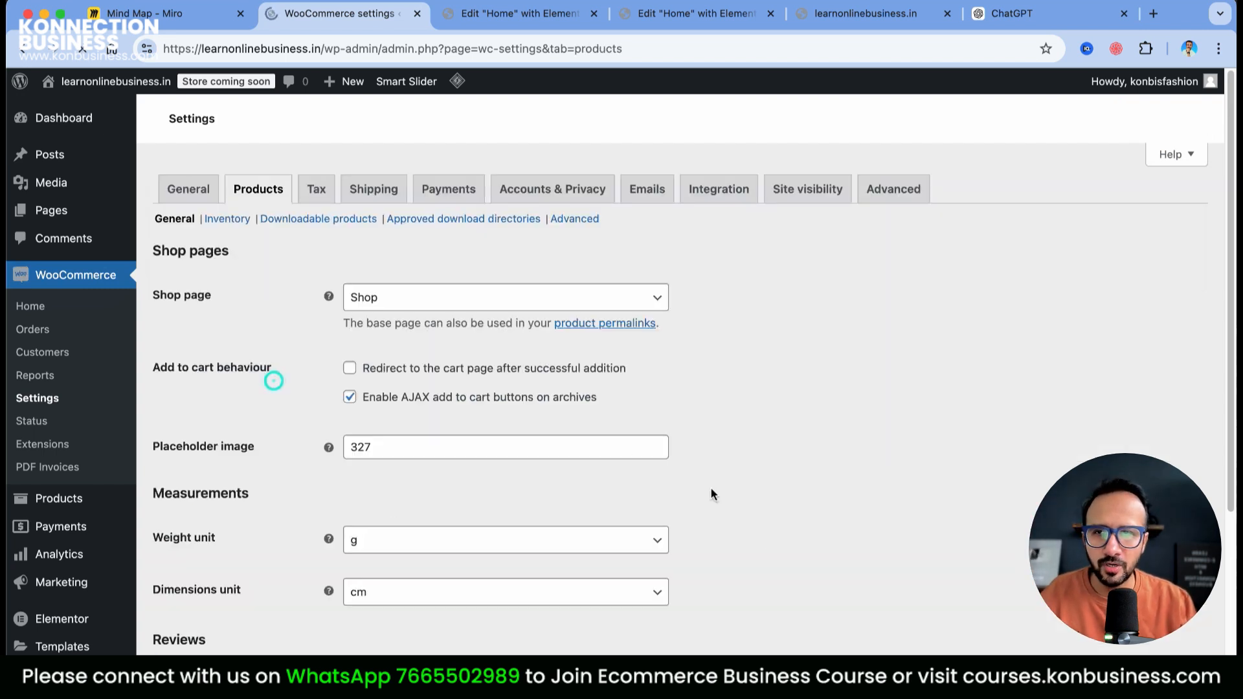
pyautogui.scroll(-4, 802, 496)
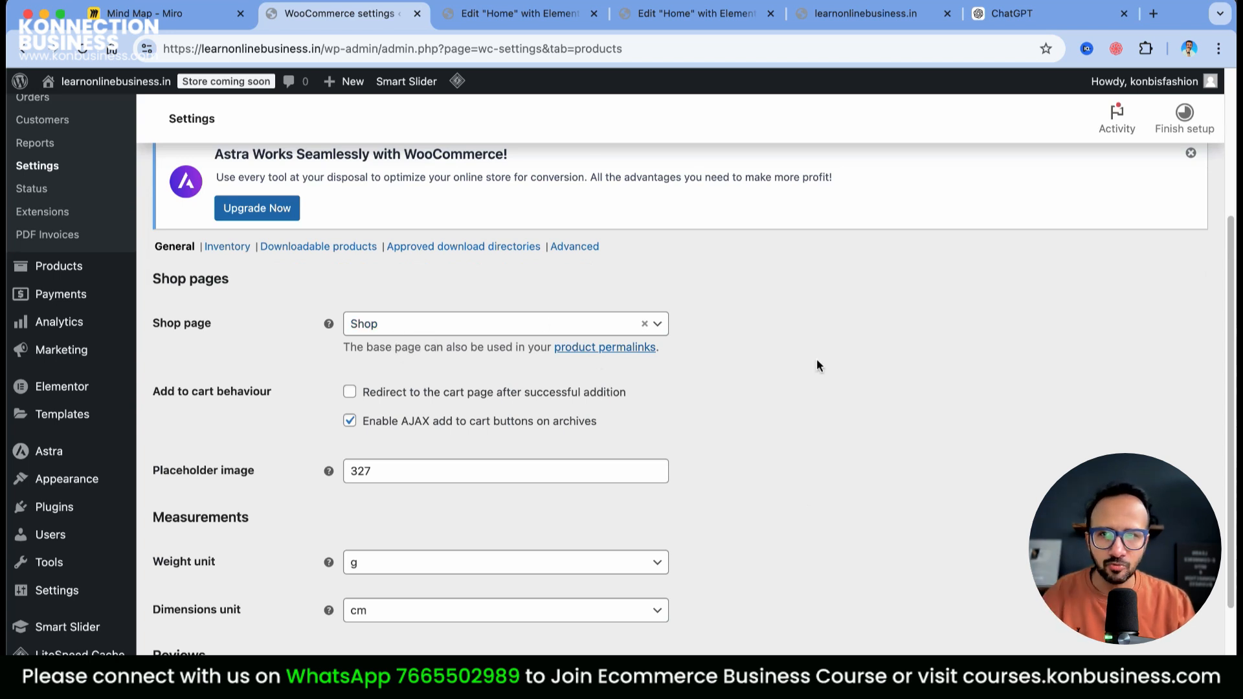
pyautogui.scroll(-2, 784, 421)
pyautogui.scroll(-2, 793, 439)
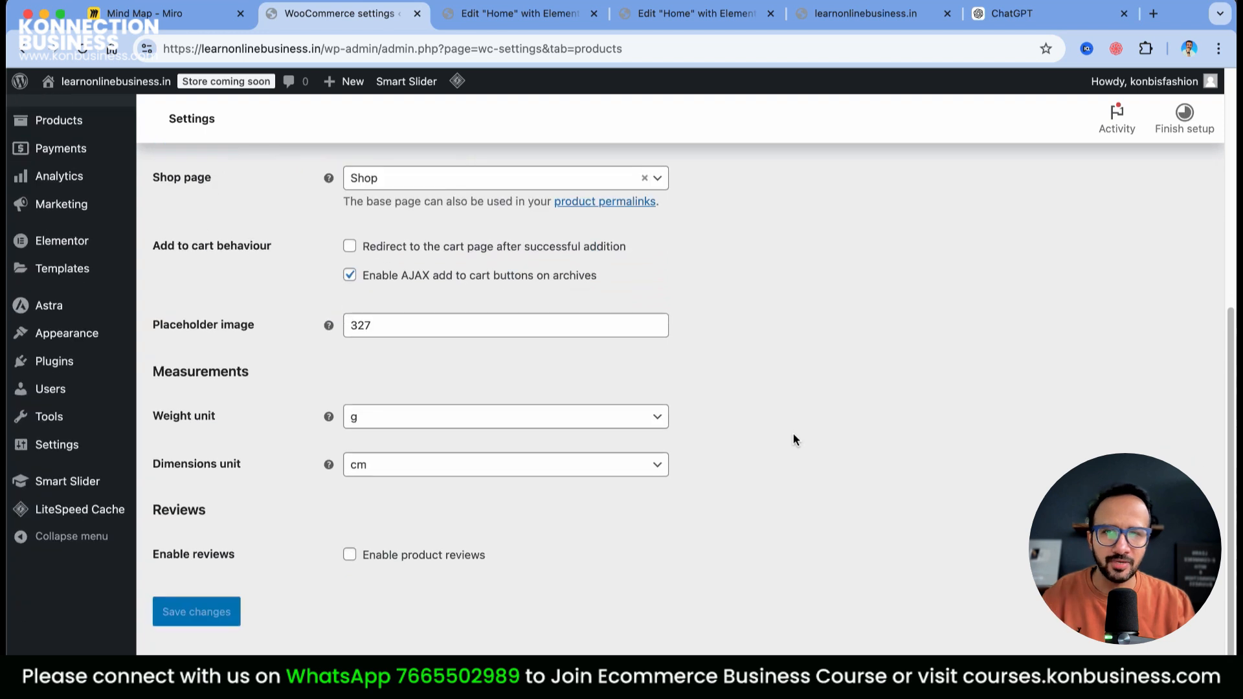
pyautogui.scroll(10, 794, 389)
pyautogui.click(499, 14)
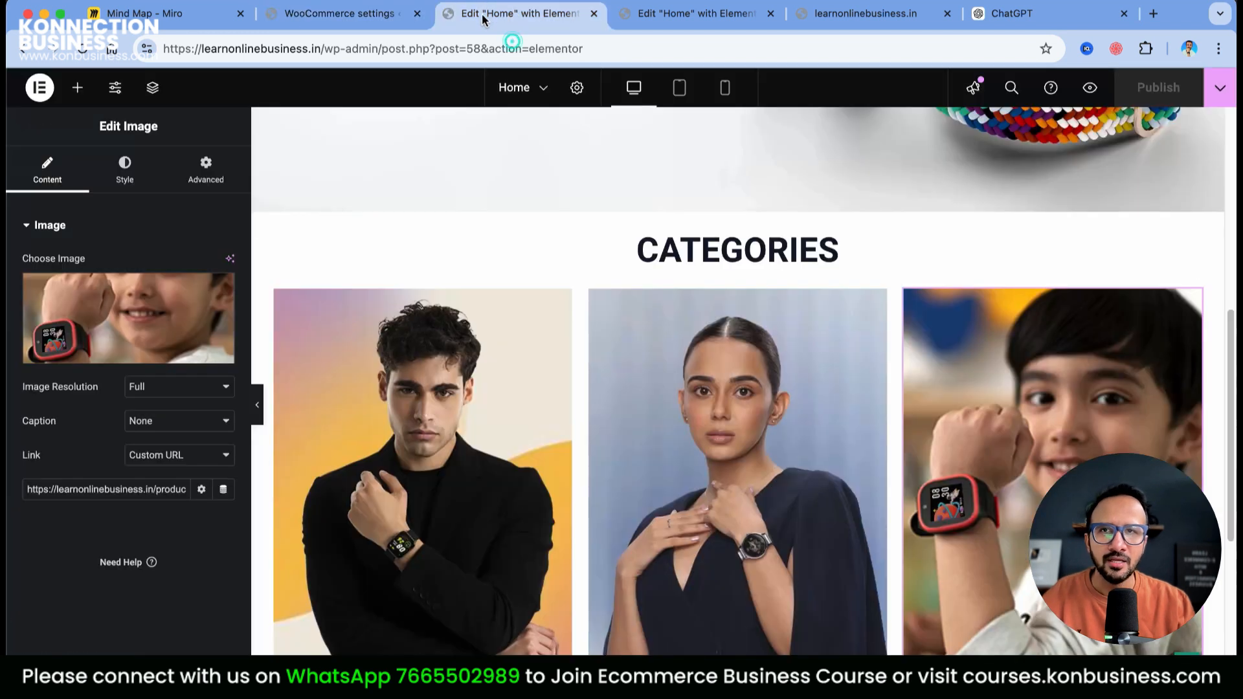
pyautogui.click(340, 14)
# Show the standard tax rates, with India listed at 5%, beside a new blank browser tab
pyautogui.click(313, 343)
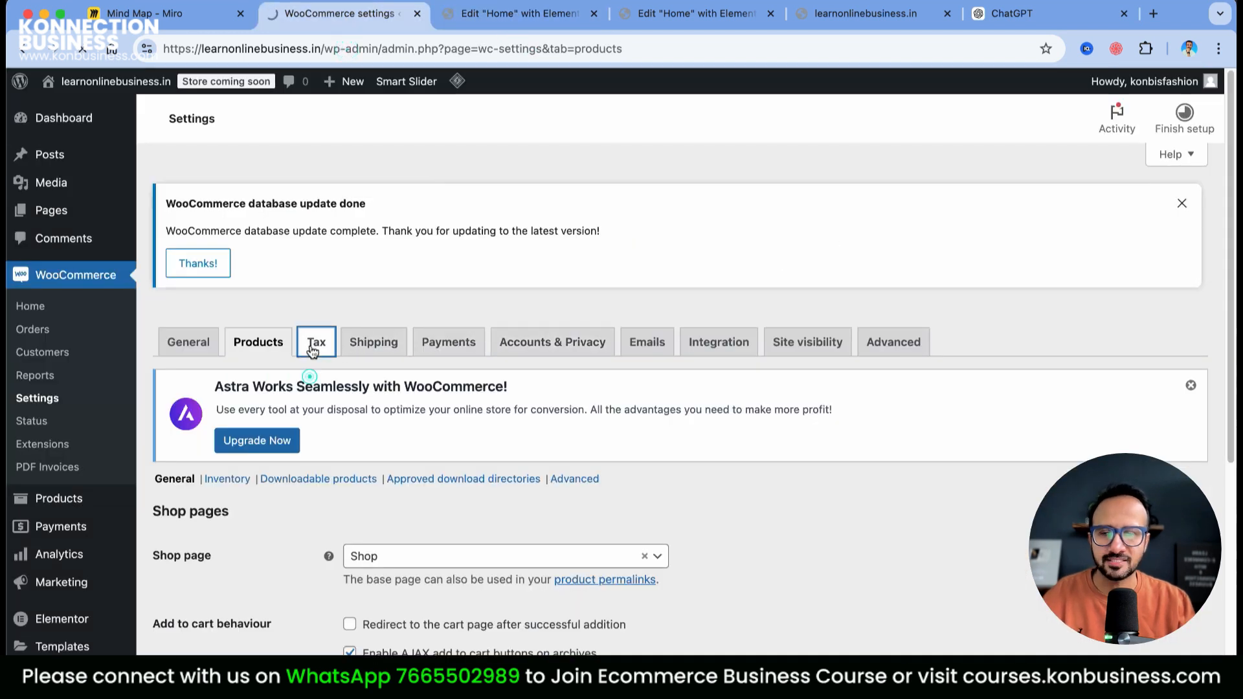
pyautogui.scroll(-5, 948, 491)
pyautogui.scroll(-3, 948, 492)
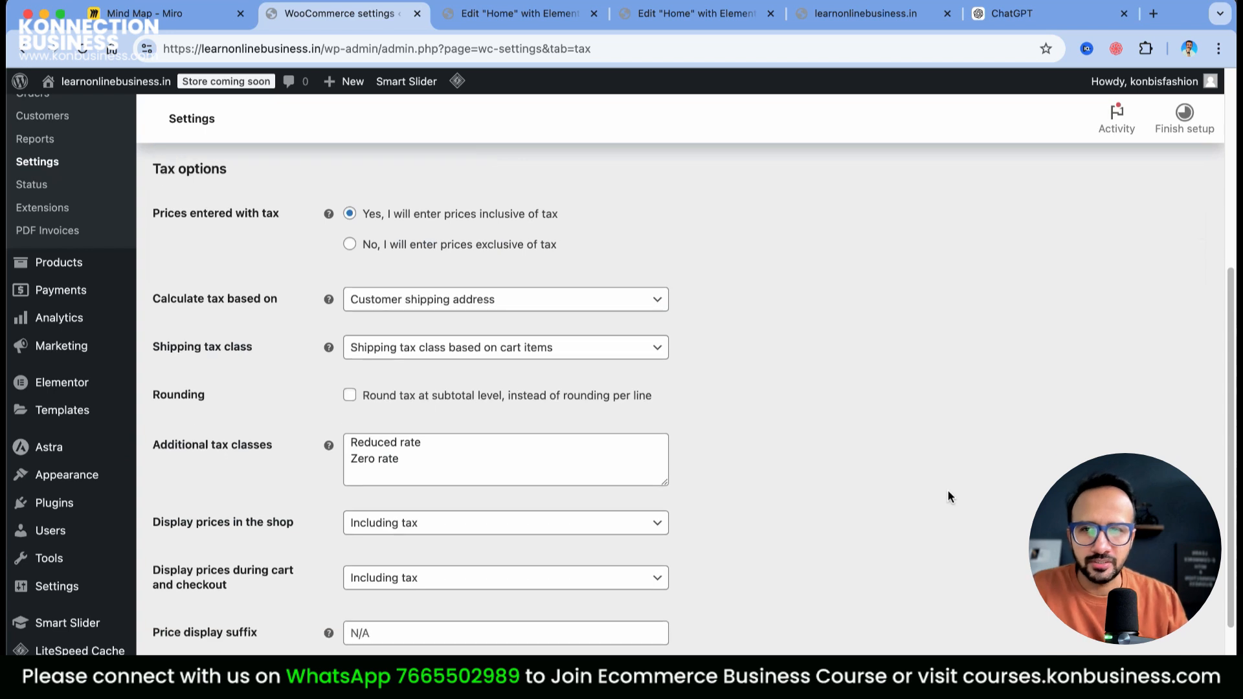
pyautogui.scroll(4, 922, 503)
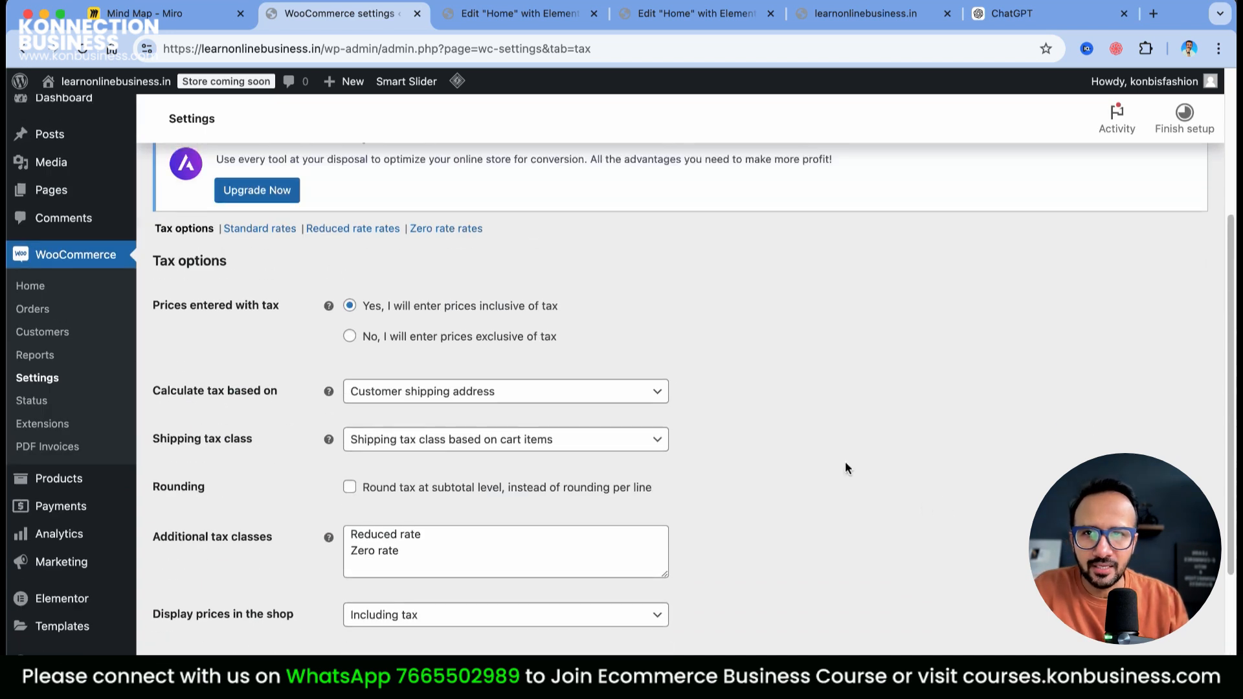
pyautogui.click(259, 228)
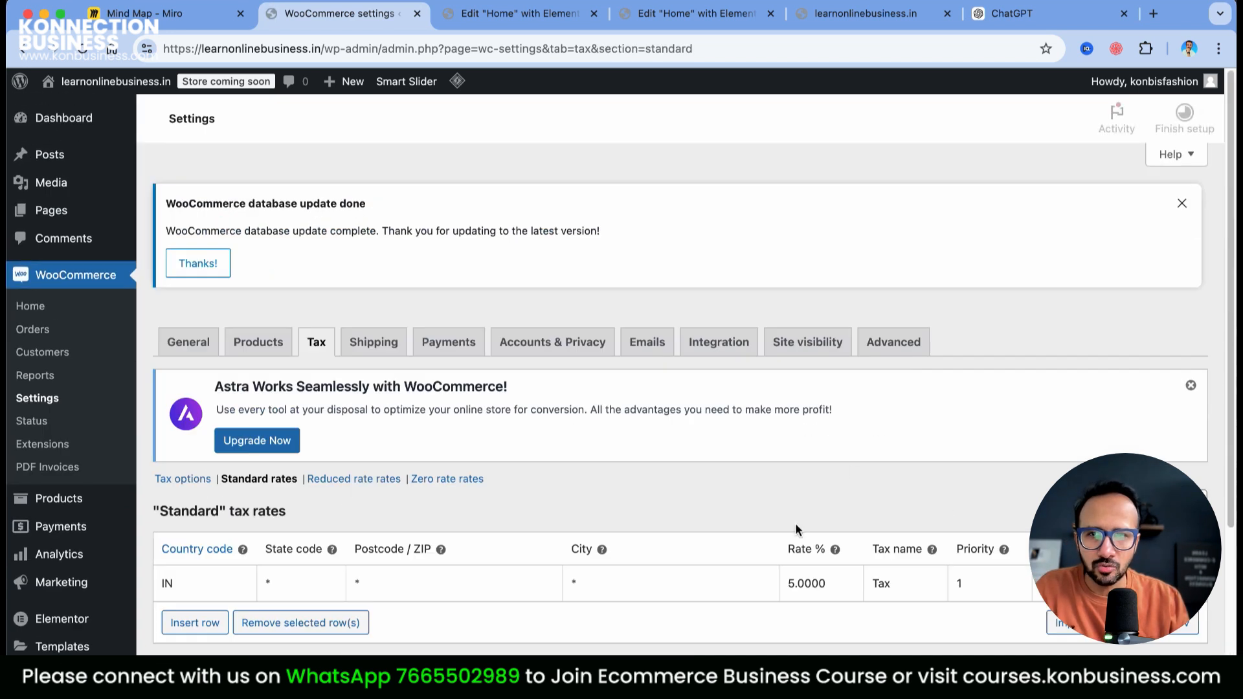
pyautogui.scroll(-1, 744, 550)
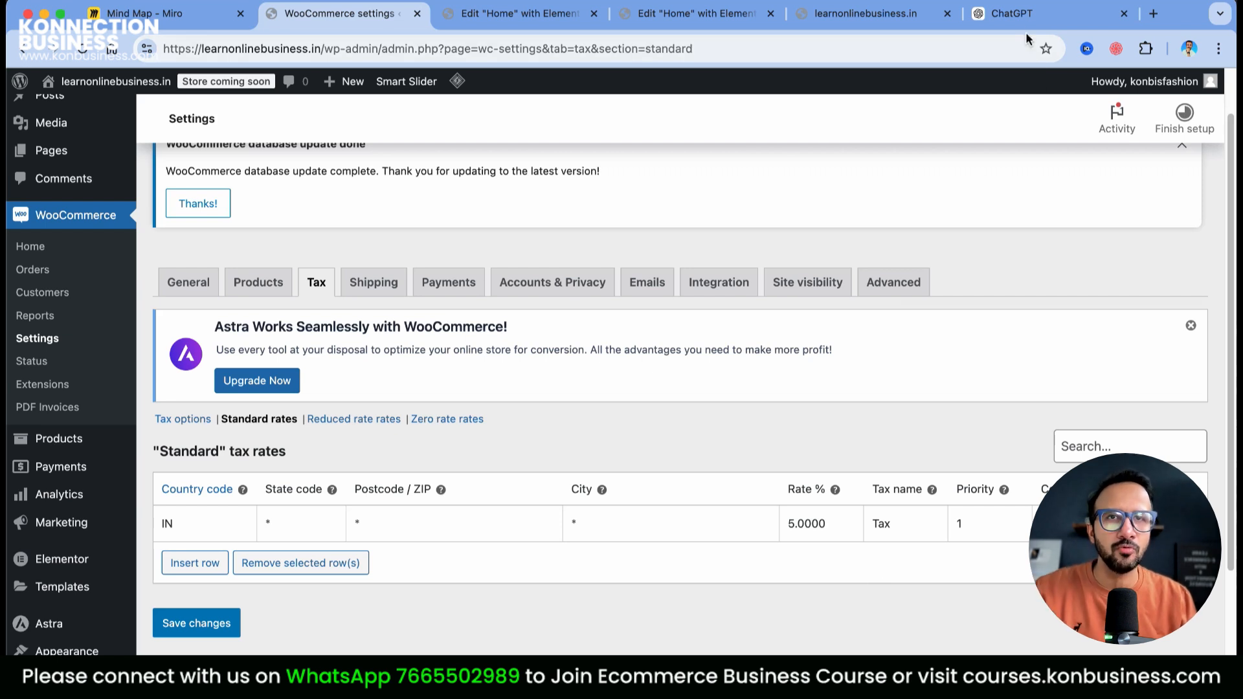
pyautogui.click(1153, 14)
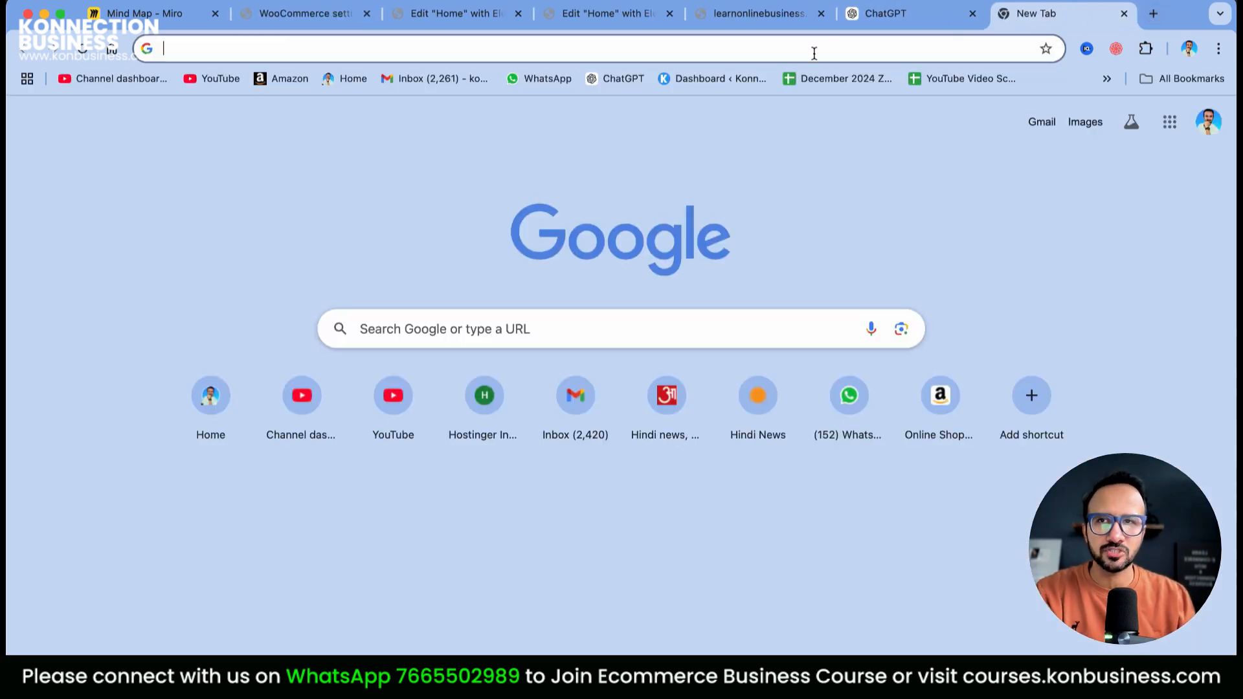
# Search Google for 'gst on smart watches', confirming 28% GST, then return to the tax rates
pyautogui.click(813, 52)
pyautogui.write('s')
pyautogui.press('BackSpace')
pyautogui.press('BackSpace')
pyautogui.write('gst ')
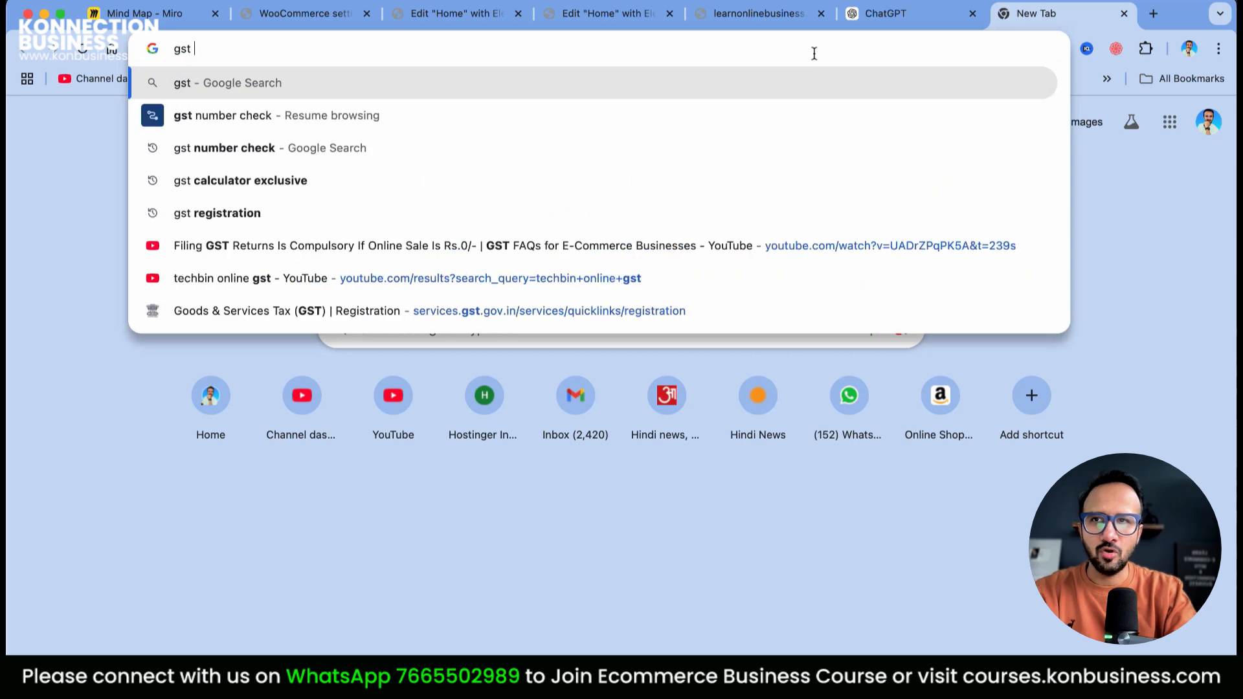
pyautogui.write('on smart watches')
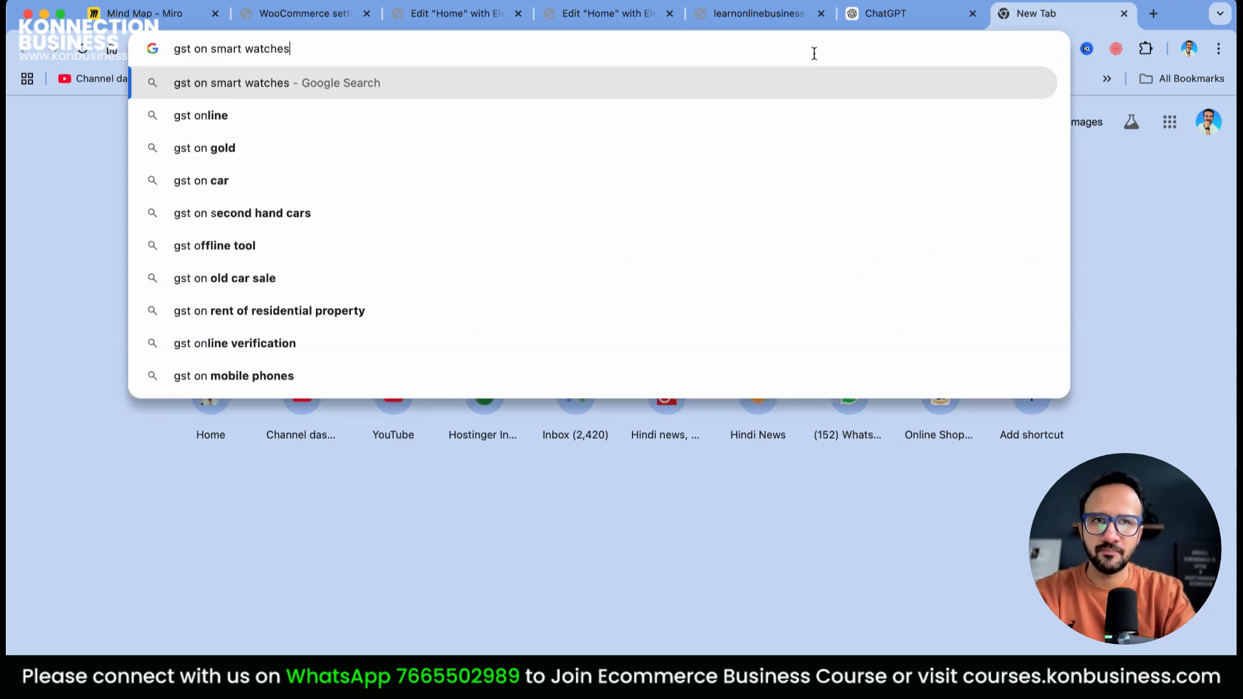
pyautogui.press('Return')
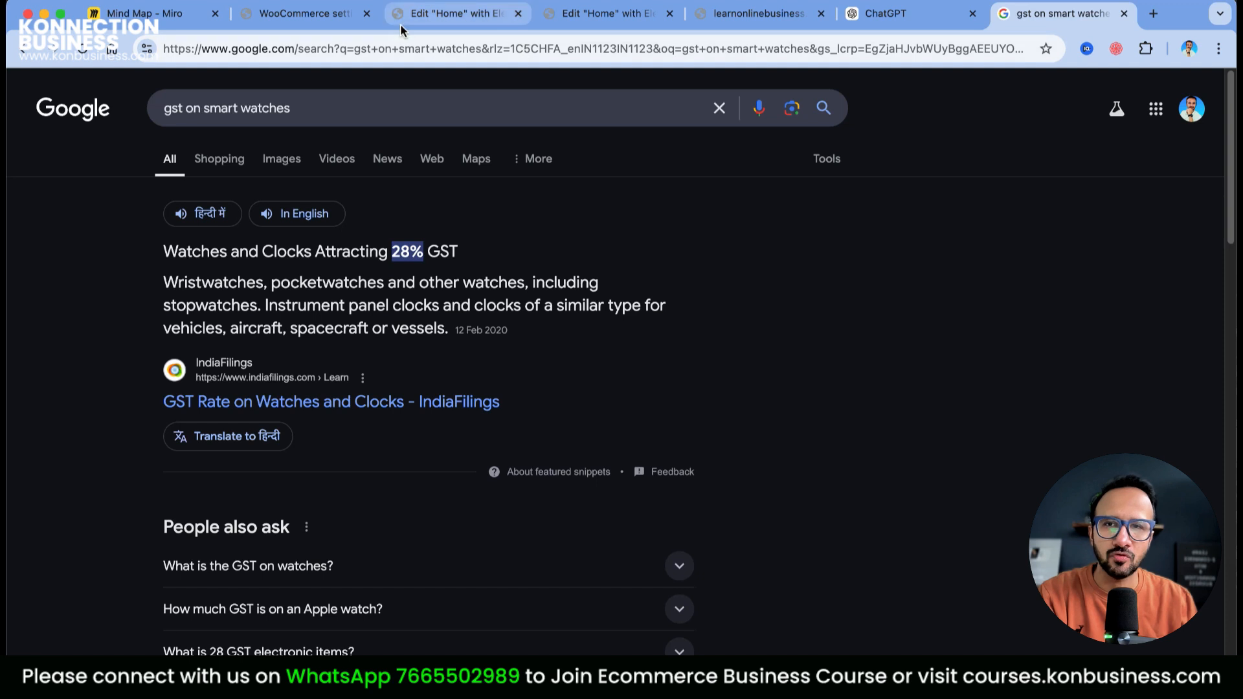
pyautogui.click(427, 14)
pyautogui.click(304, 12)
# Change India's standard tax rate from 5% to 28% and save it
pyautogui.click(805, 524)
pyautogui.write('28')
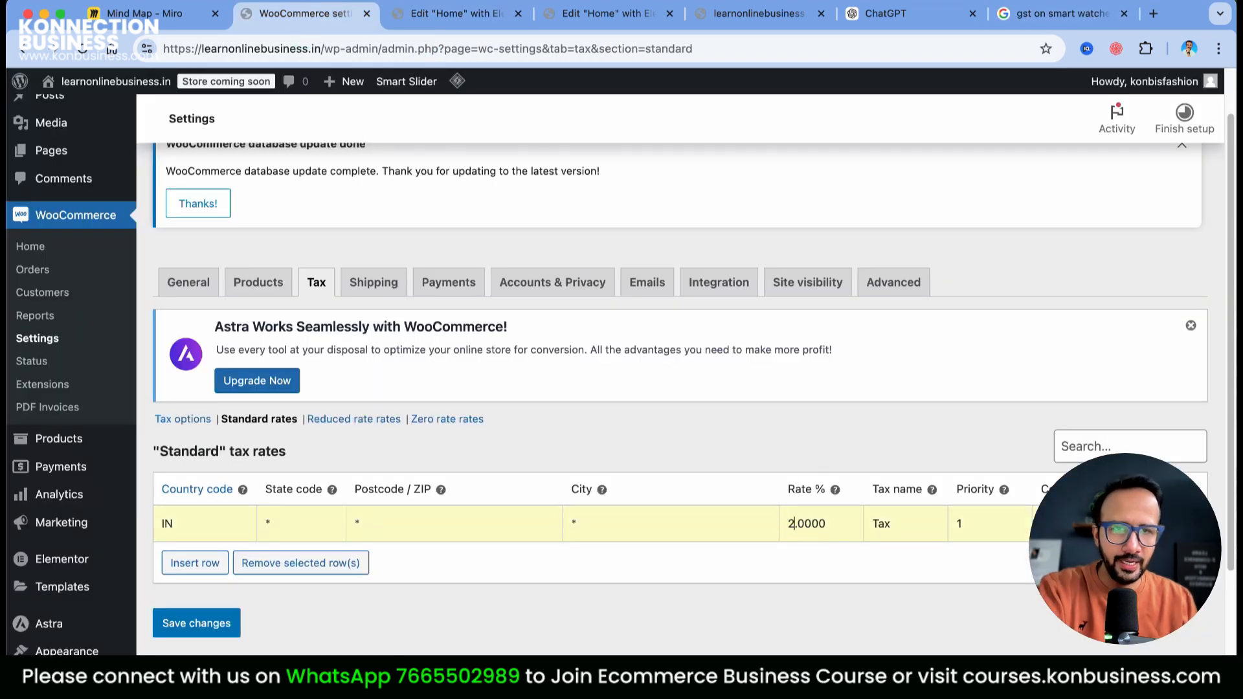
pyautogui.click(197, 623)
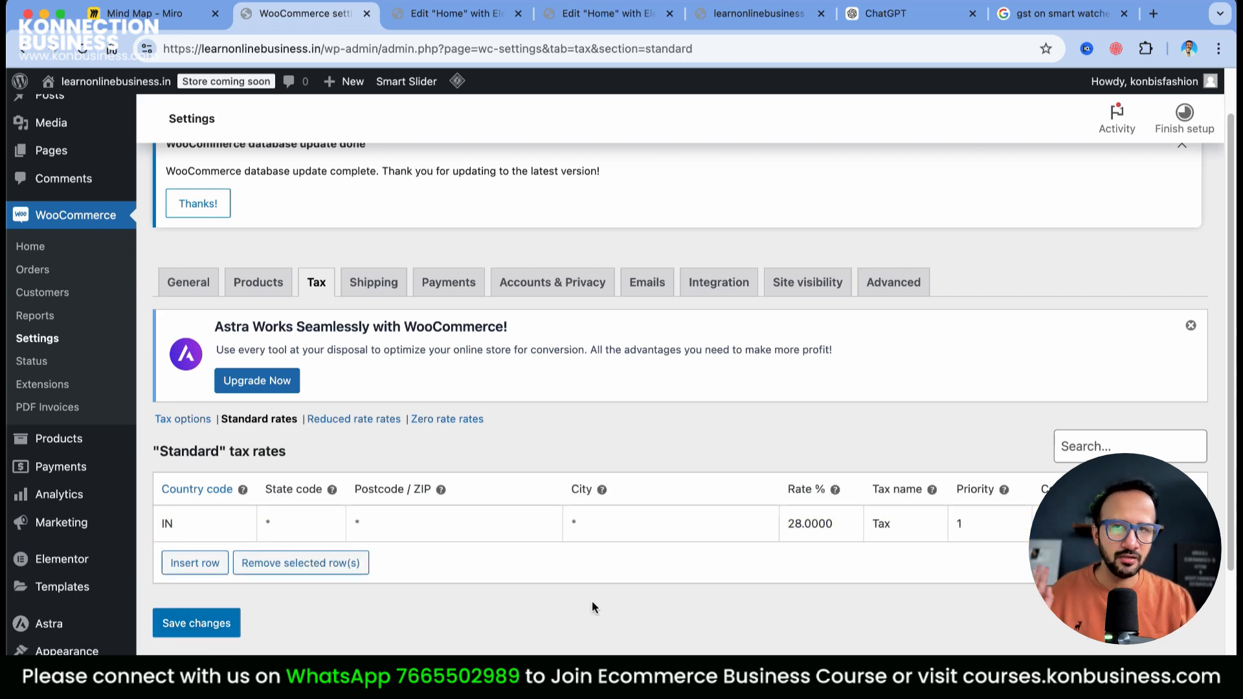
# Bring up the shipping zones list and scroll through it
pyautogui.click(389, 281)
pyautogui.scroll(-4, 661, 554)
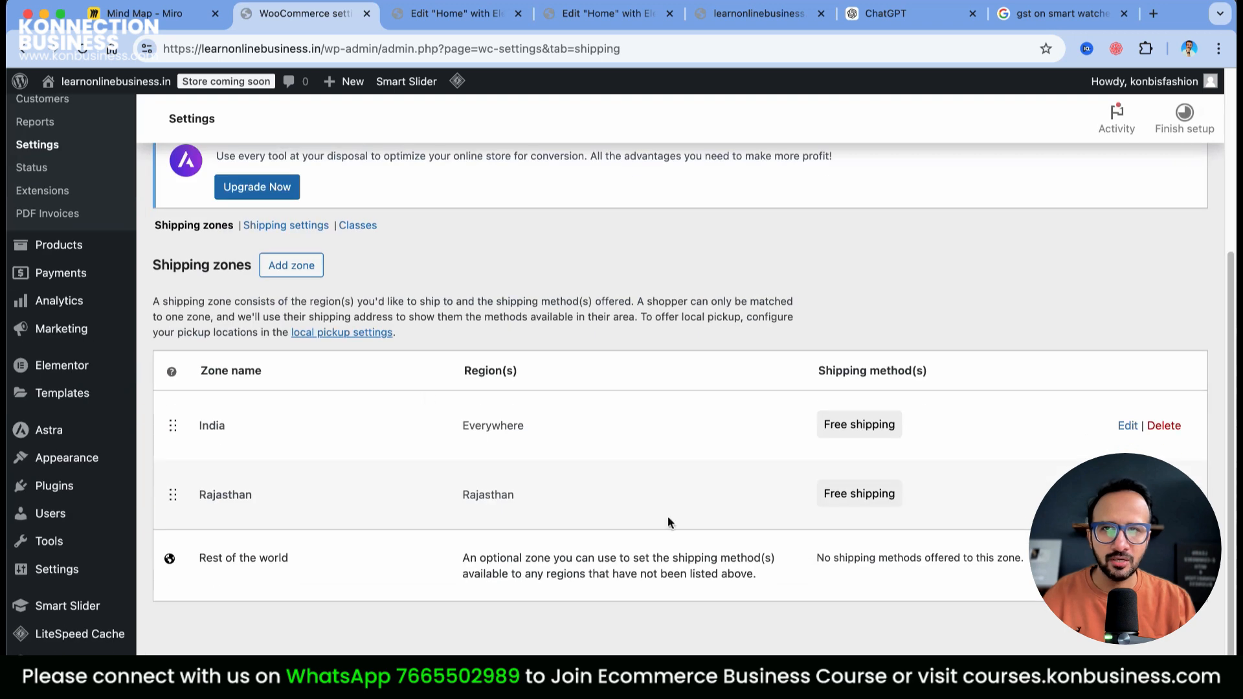
pyautogui.scroll(4, 667, 518)
# Review the payment methods, where Cash on delivery is enabled, and the recommended providers below
pyautogui.click(463, 349)
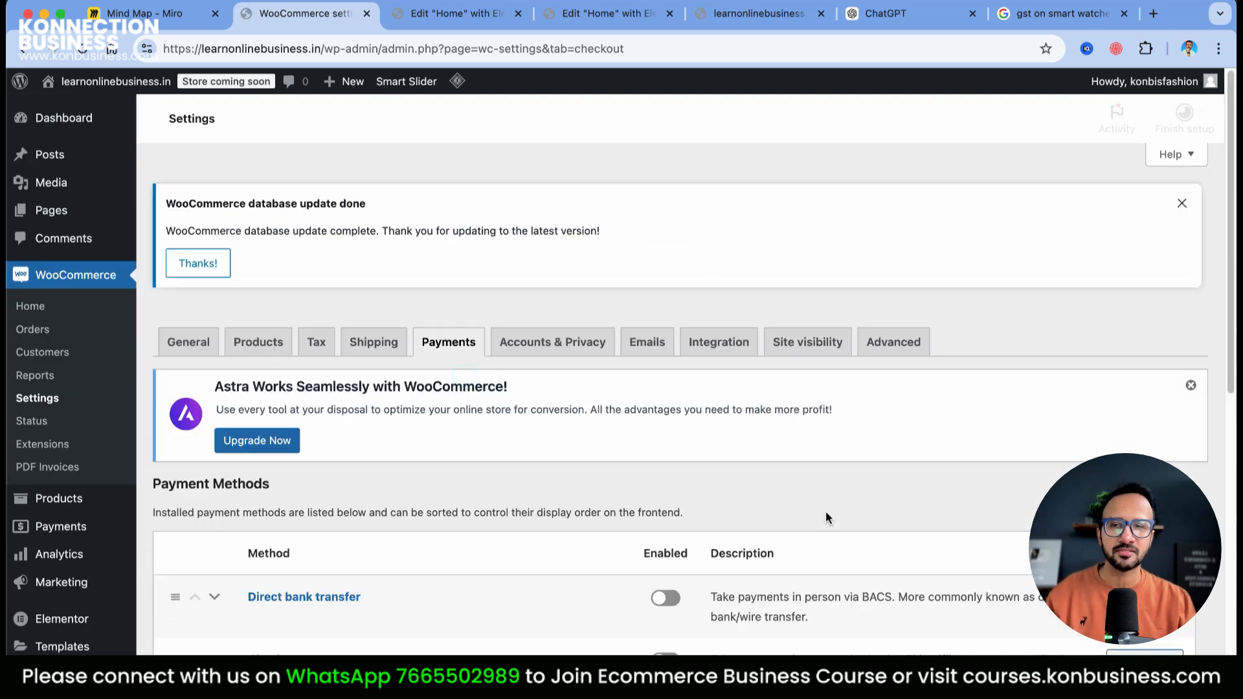
pyautogui.scroll(-6, 825, 511)
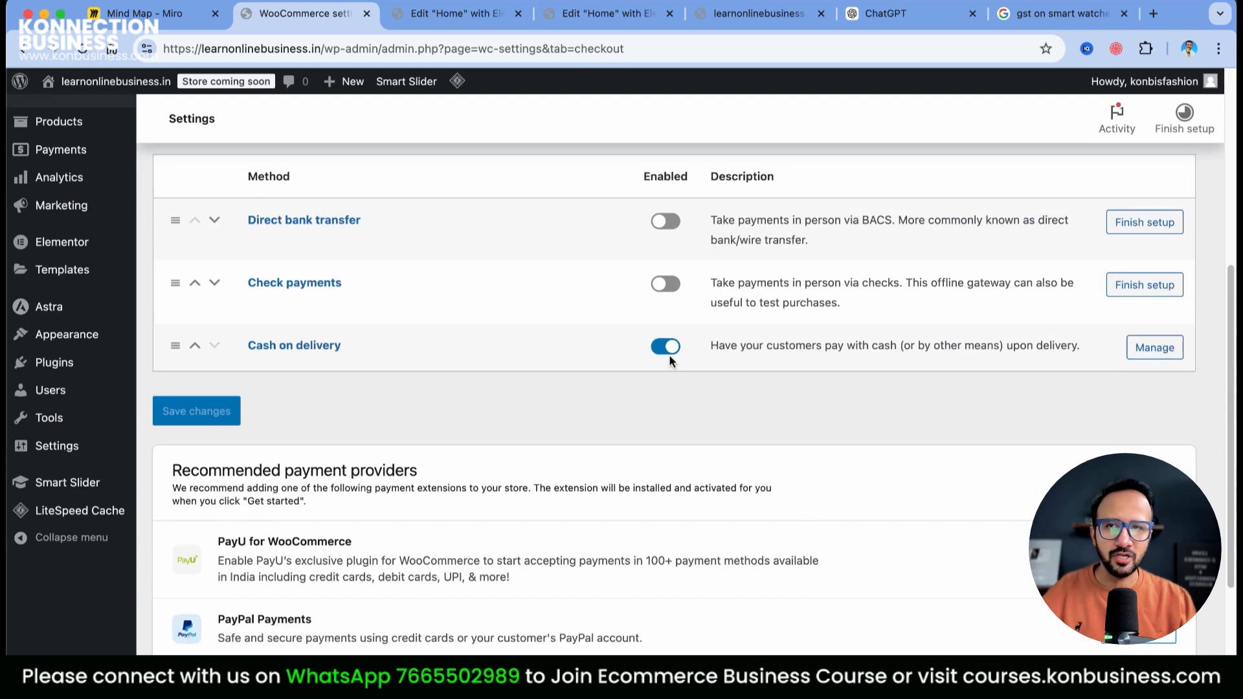
pyautogui.scroll(-1, 330, 586)
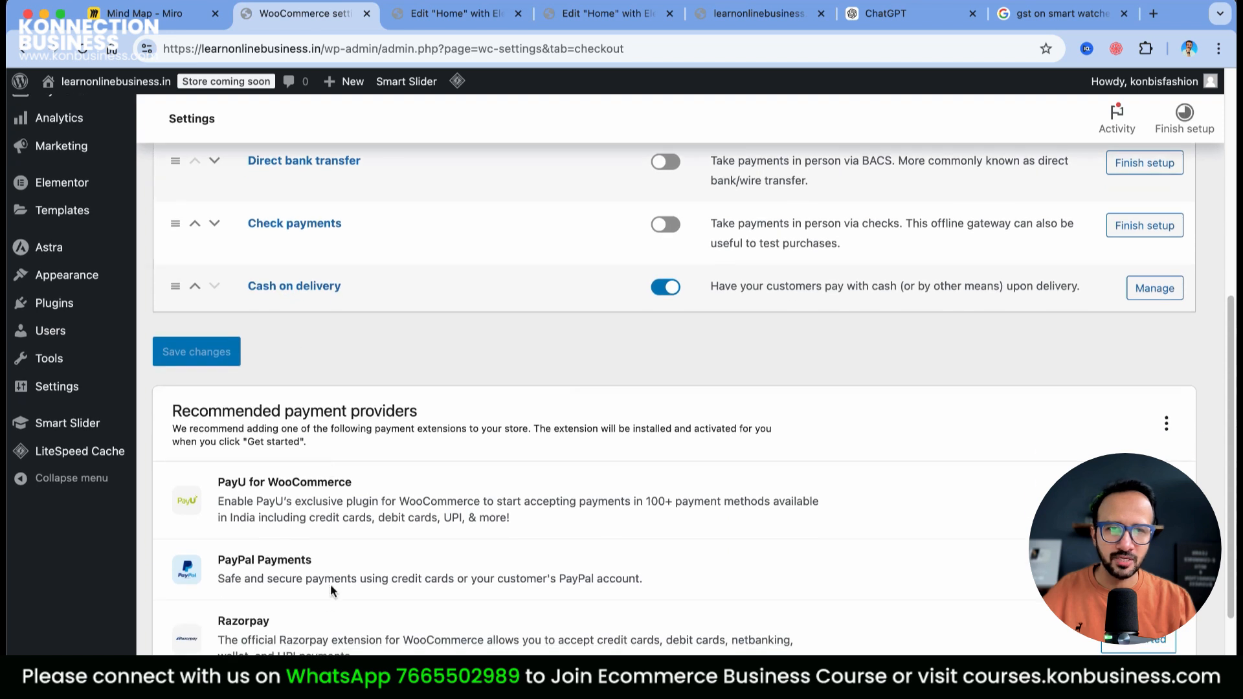
pyautogui.scroll(-2, 810, 558)
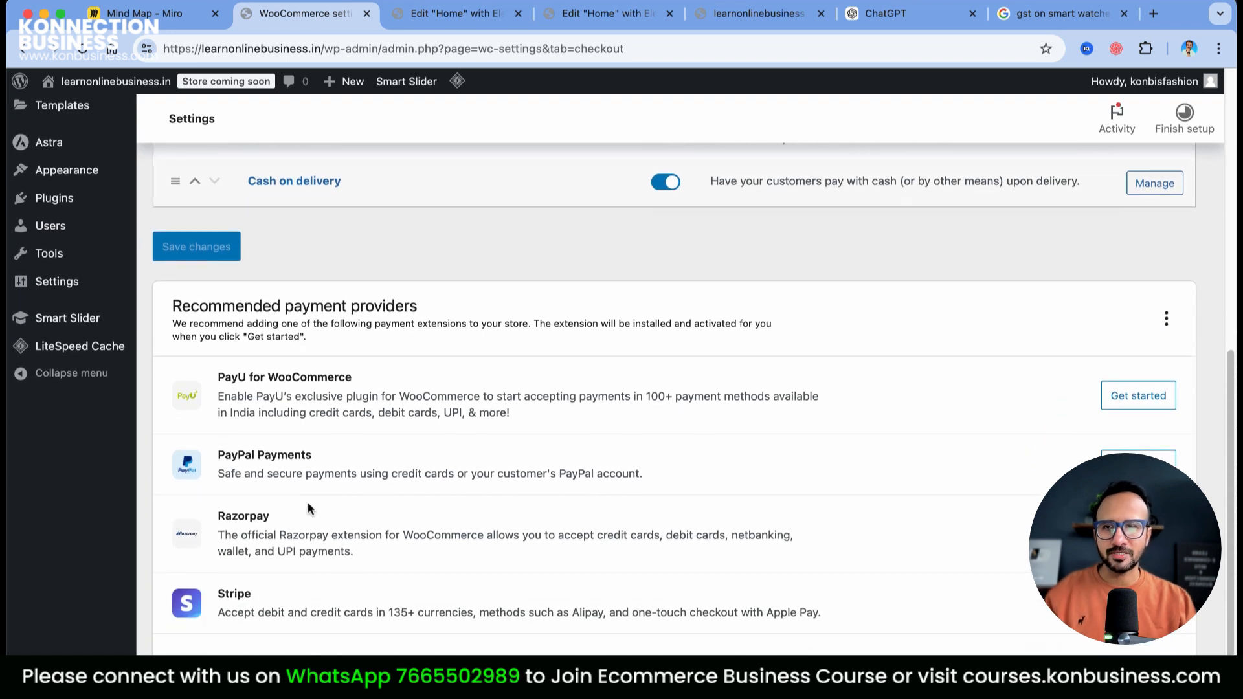
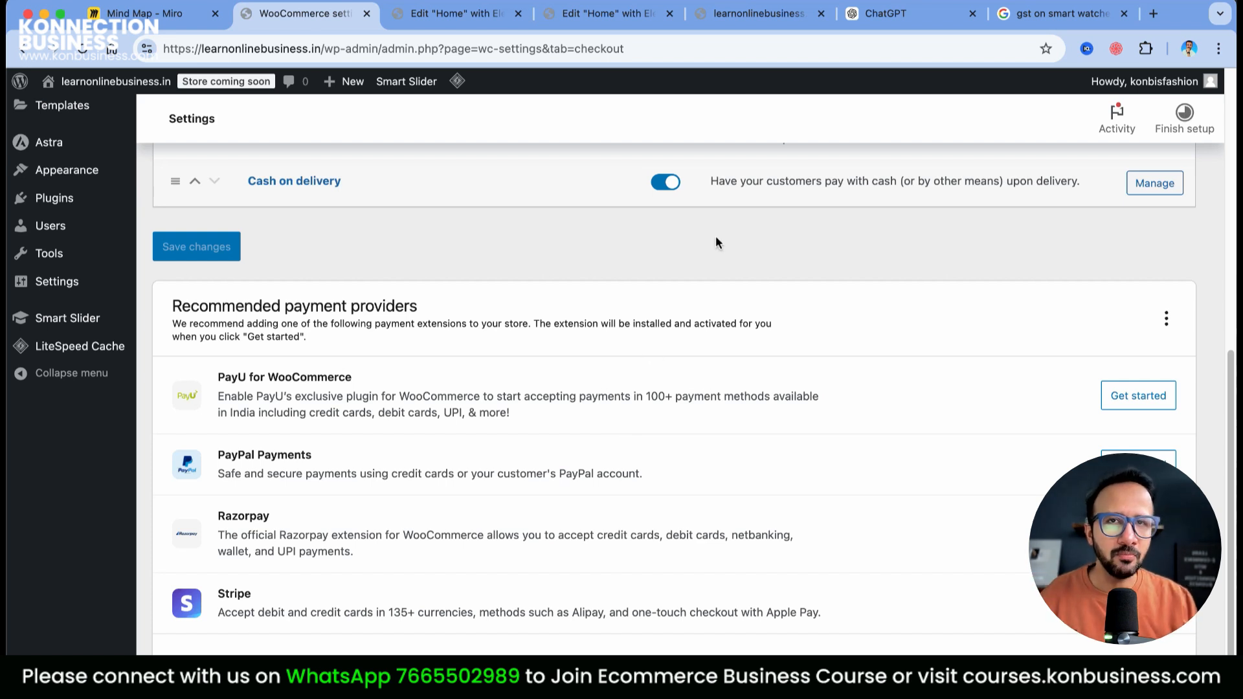
# Preview the store homepage twice, returning each time to the WooCommerce payment settings
pyautogui.click(763, 20)
pyautogui.scroll(-10, 799, 447)
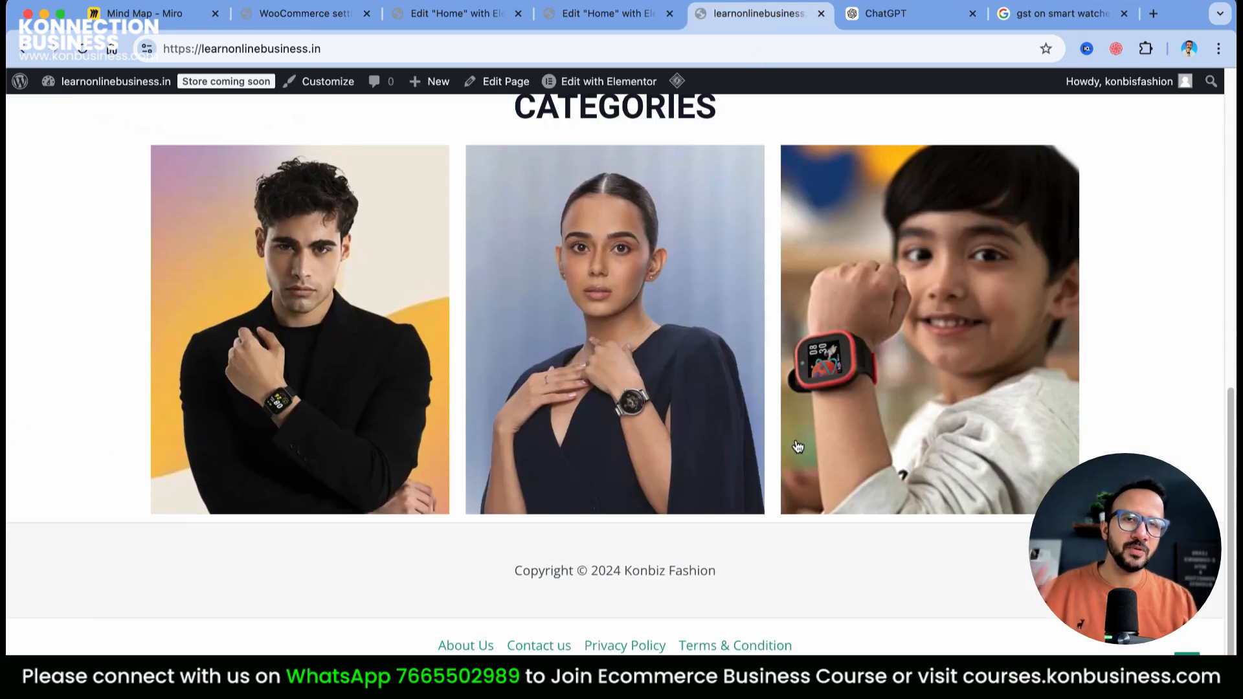
pyautogui.scroll(5, 798, 447)
pyautogui.click(292, 15)
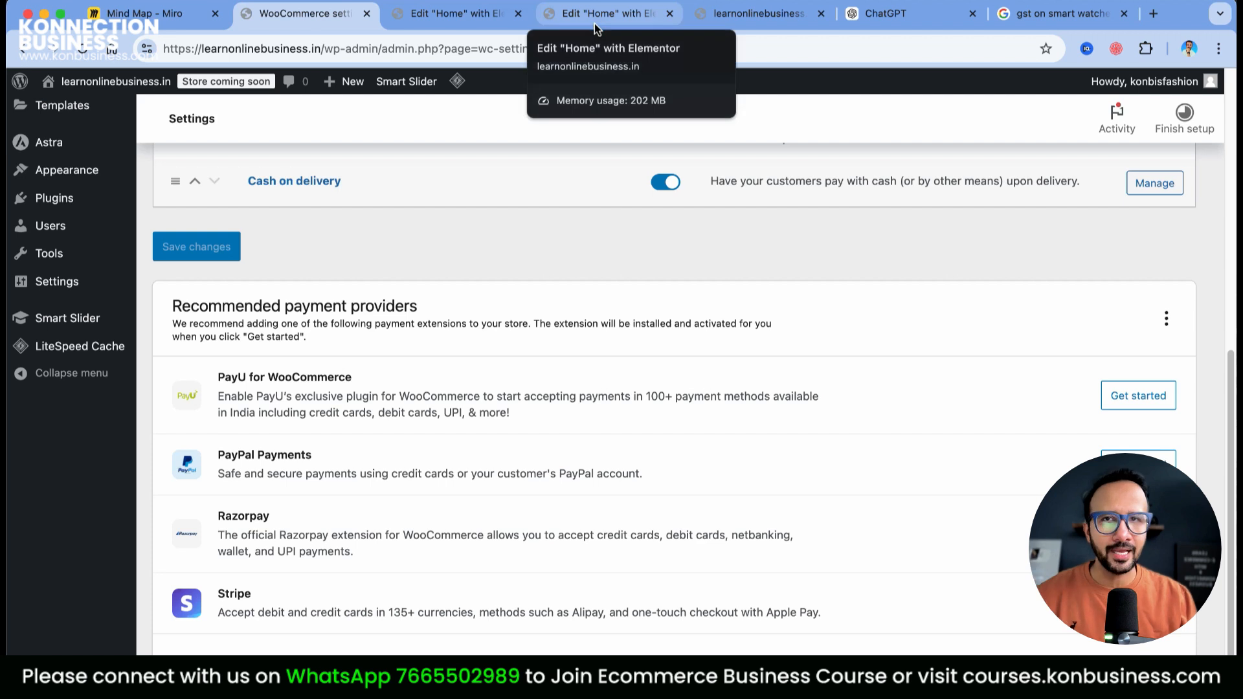
pyautogui.click(750, 18)
pyautogui.scroll(-5, 690, 481)
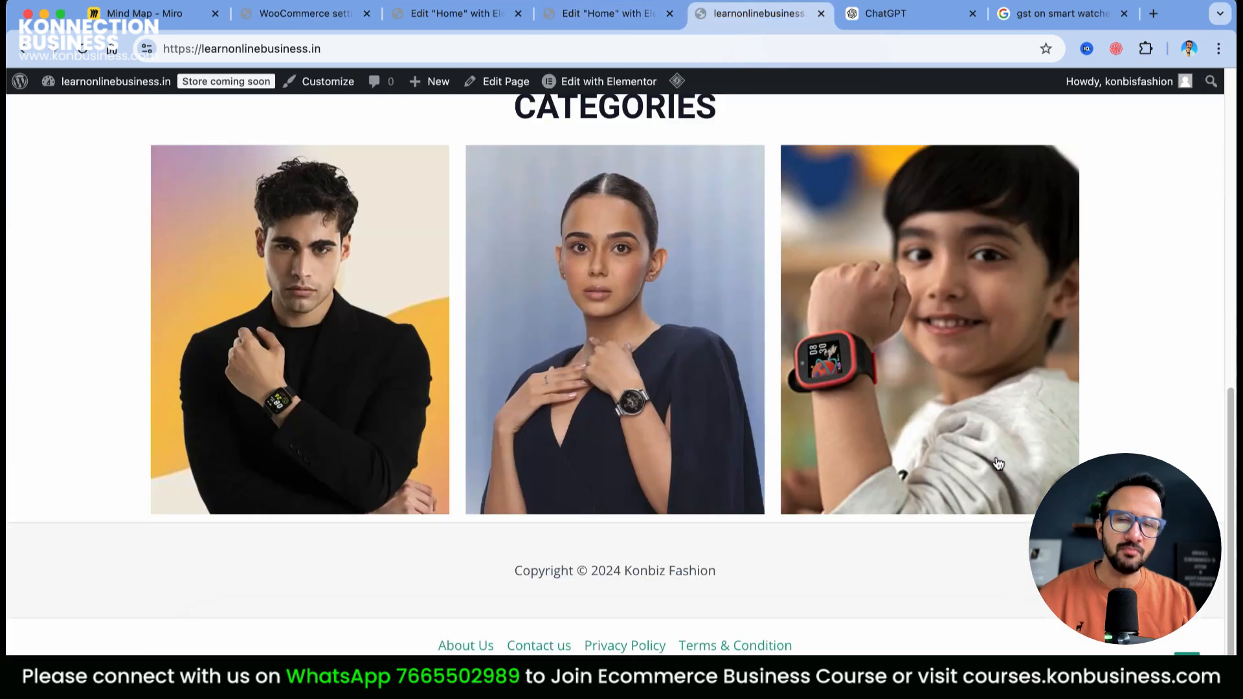
pyautogui.scroll(5, 522, 144)
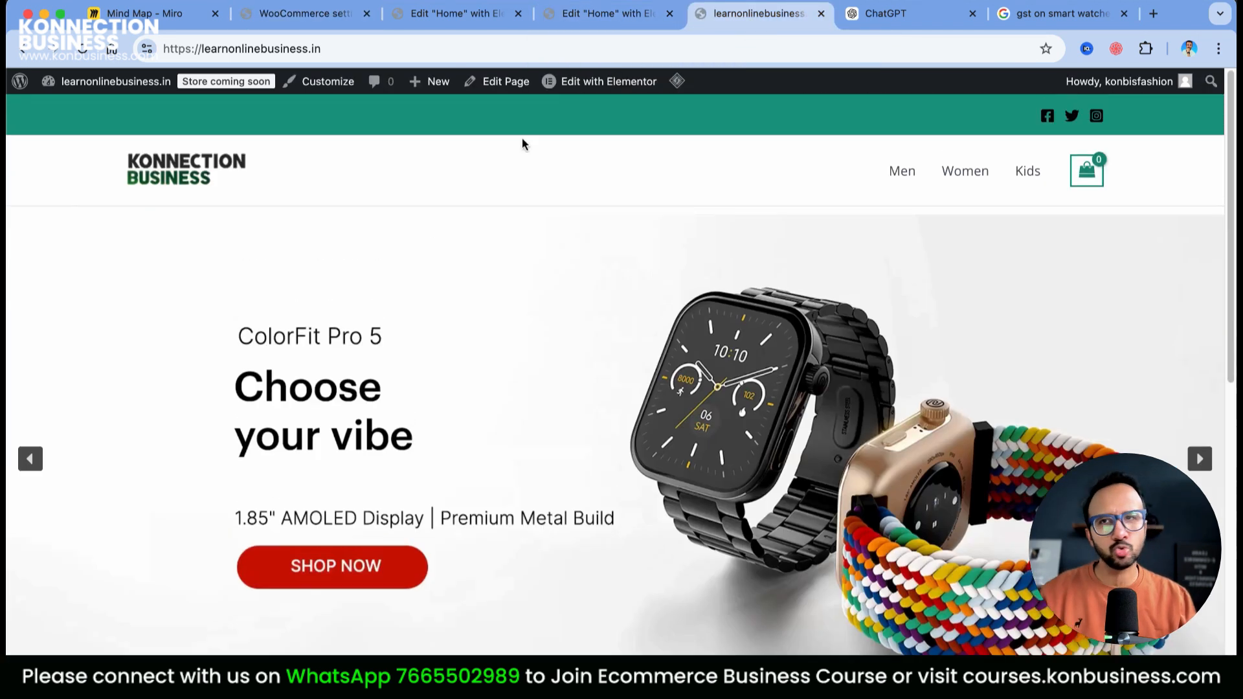
pyautogui.click(305, 13)
pyautogui.scroll(1, 547, 468)
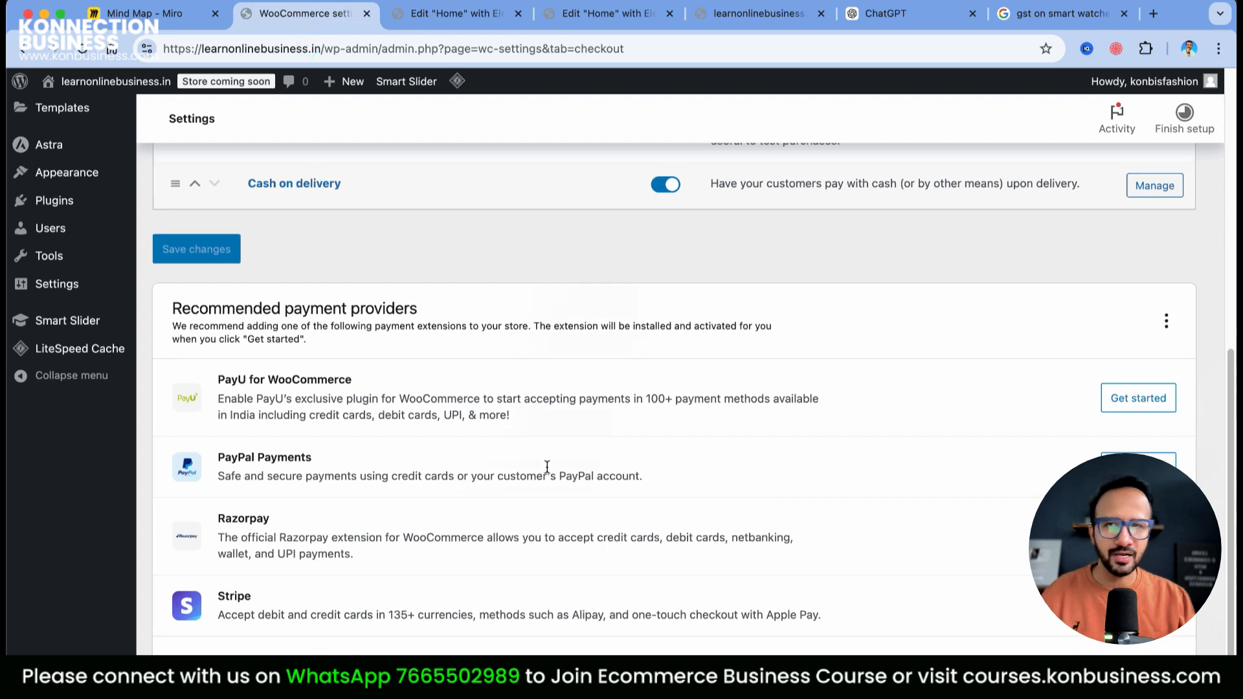
pyautogui.scroll(-1, 547, 473)
pyautogui.scroll(15, 657, 466)
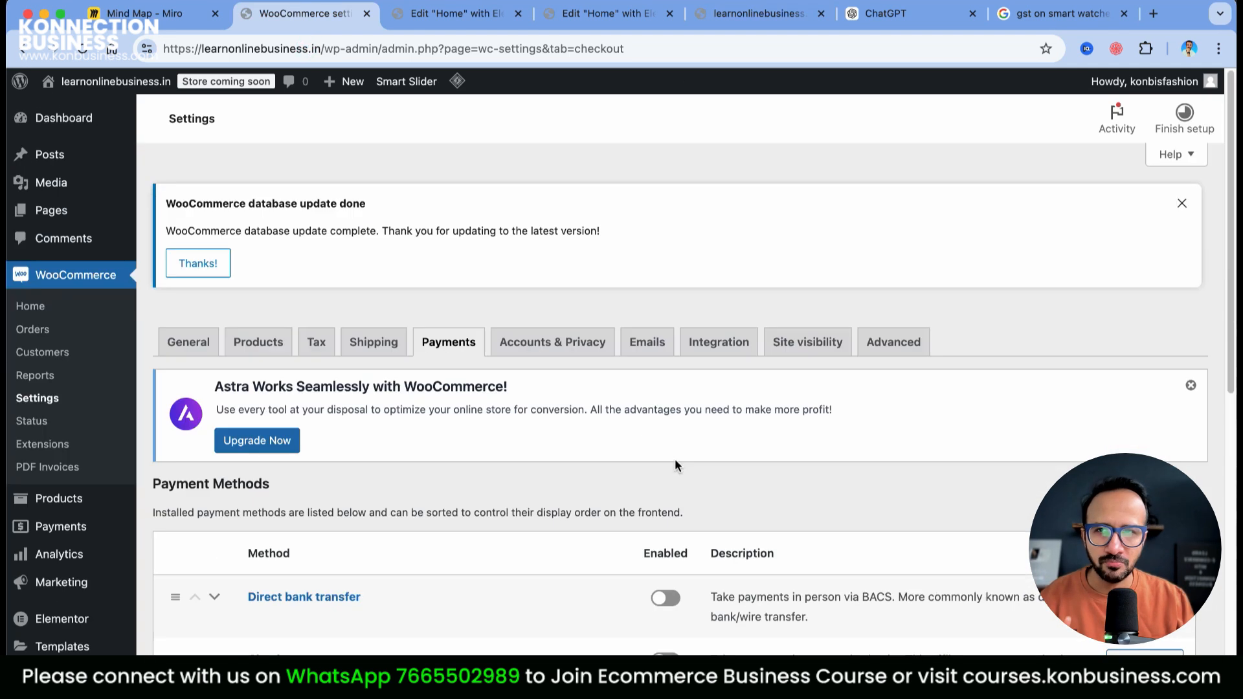
pyautogui.scroll(-4, 675, 459)
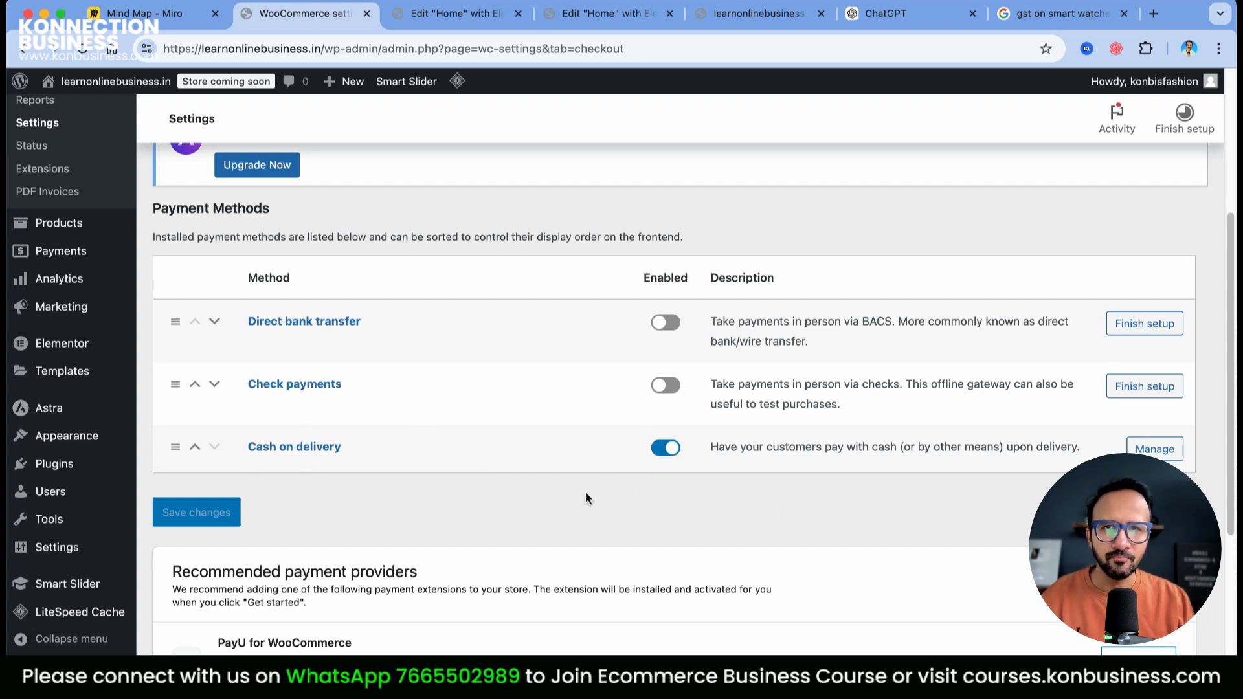
pyautogui.scroll(4, 585, 497)
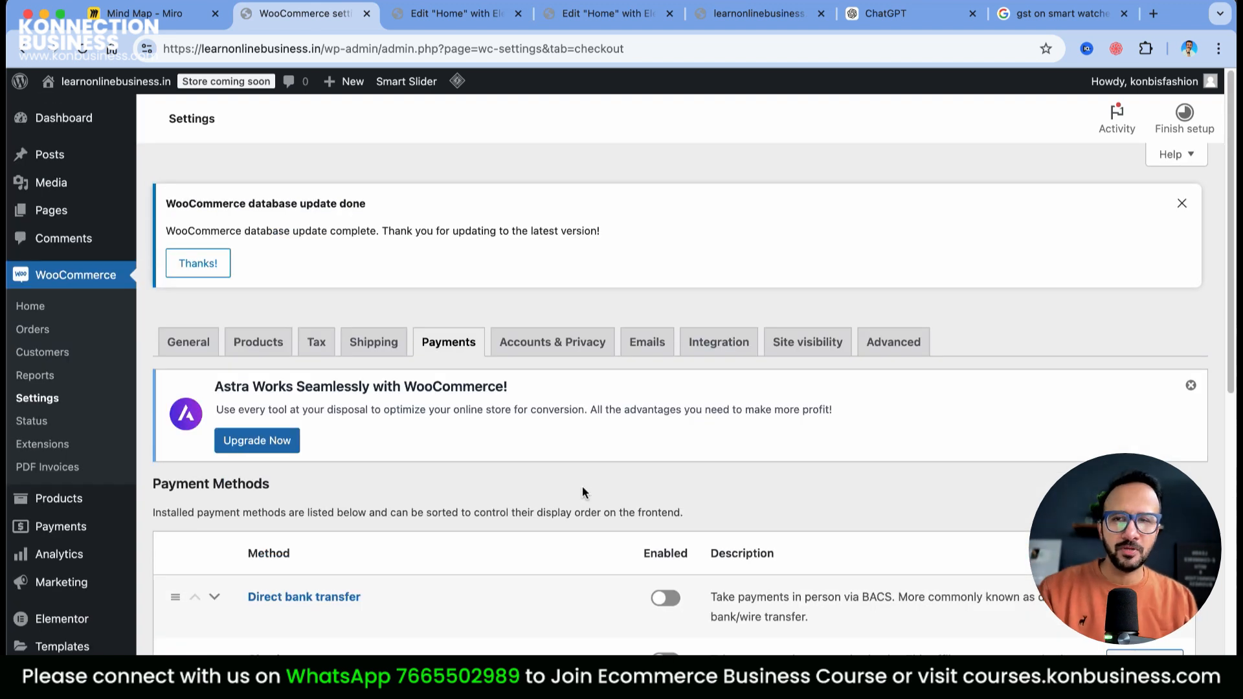
pyautogui.scroll(-8, 582, 492)
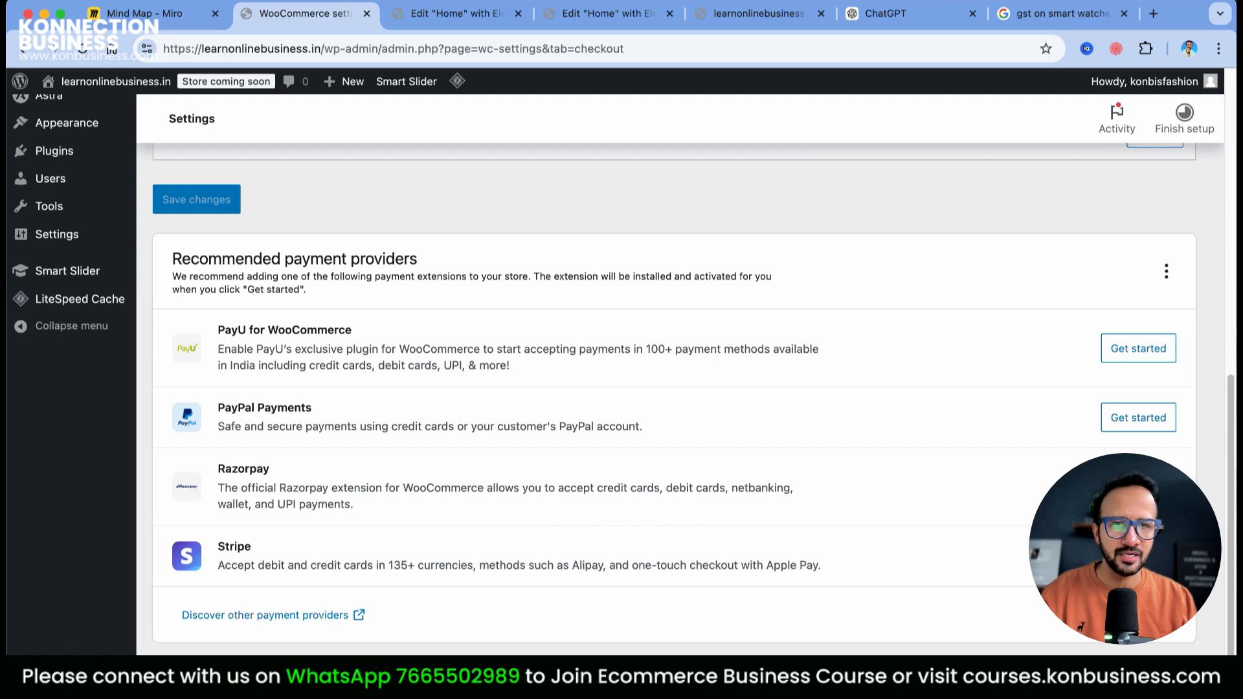
# Open the Razorpay payment gateway settings from the recommended providers and scroll through them
pyautogui.click(757, 482)
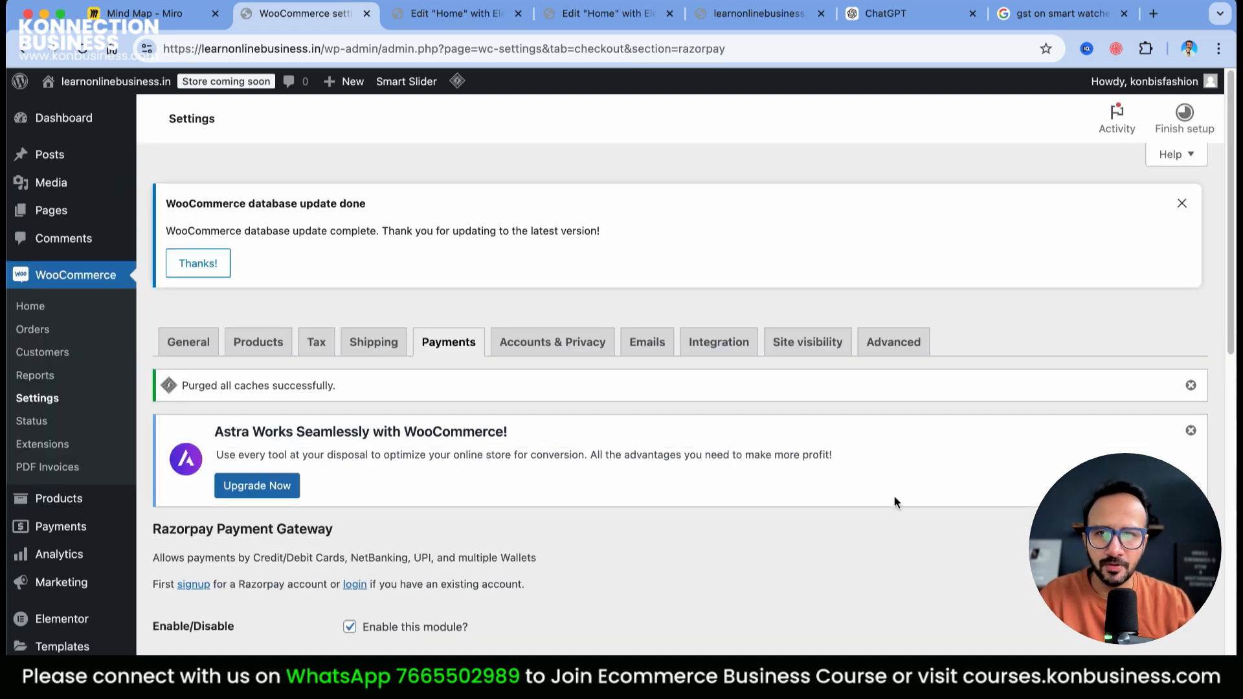
pyautogui.scroll(-5, 845, 449)
pyautogui.scroll(-1, 428, 392)
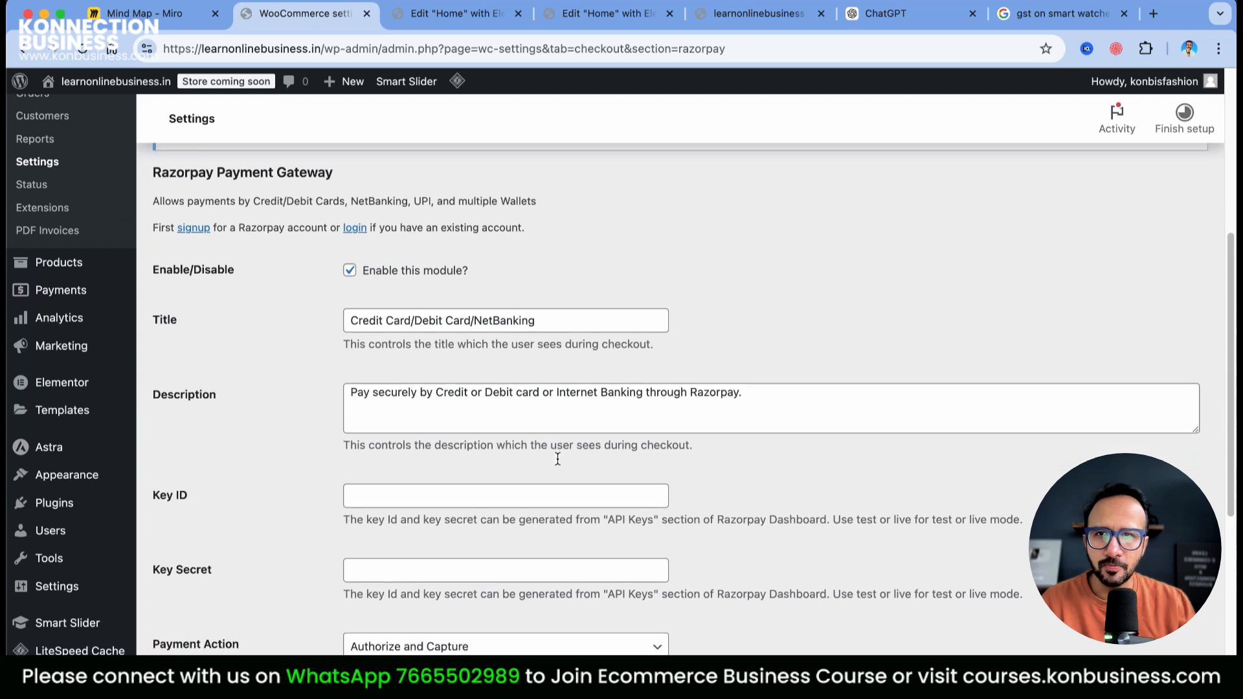
pyautogui.scroll(-6, 662, 382)
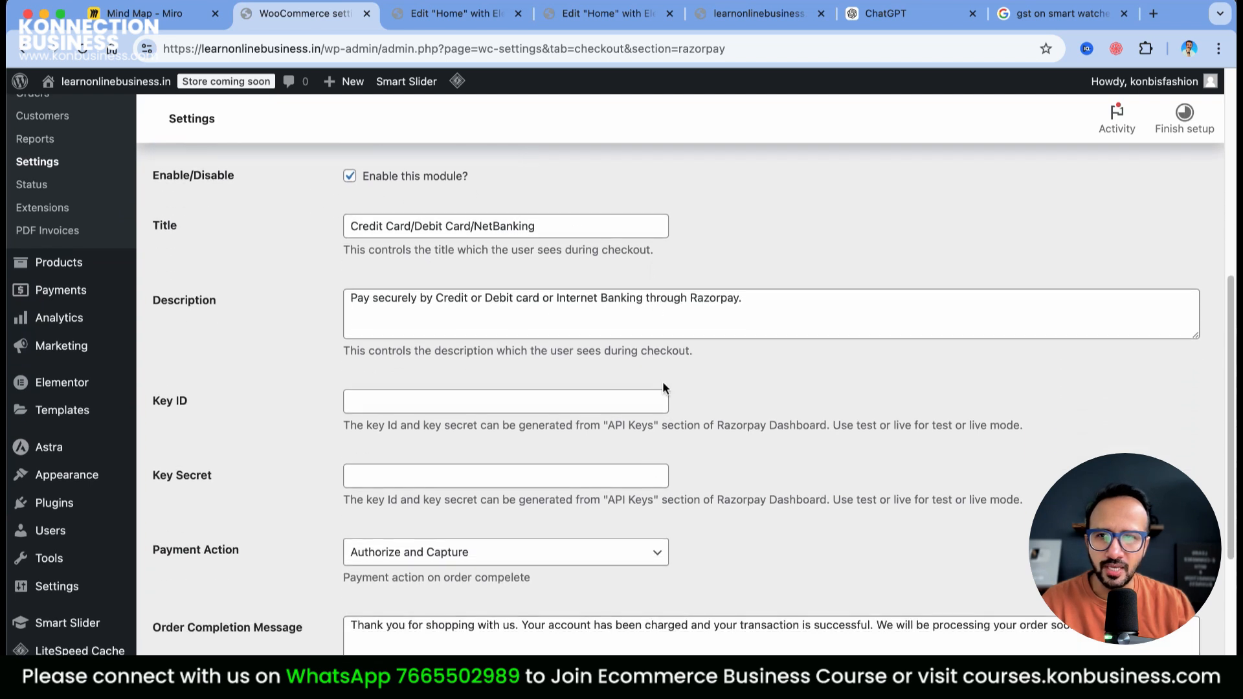
pyautogui.scroll(9, 654, 498)
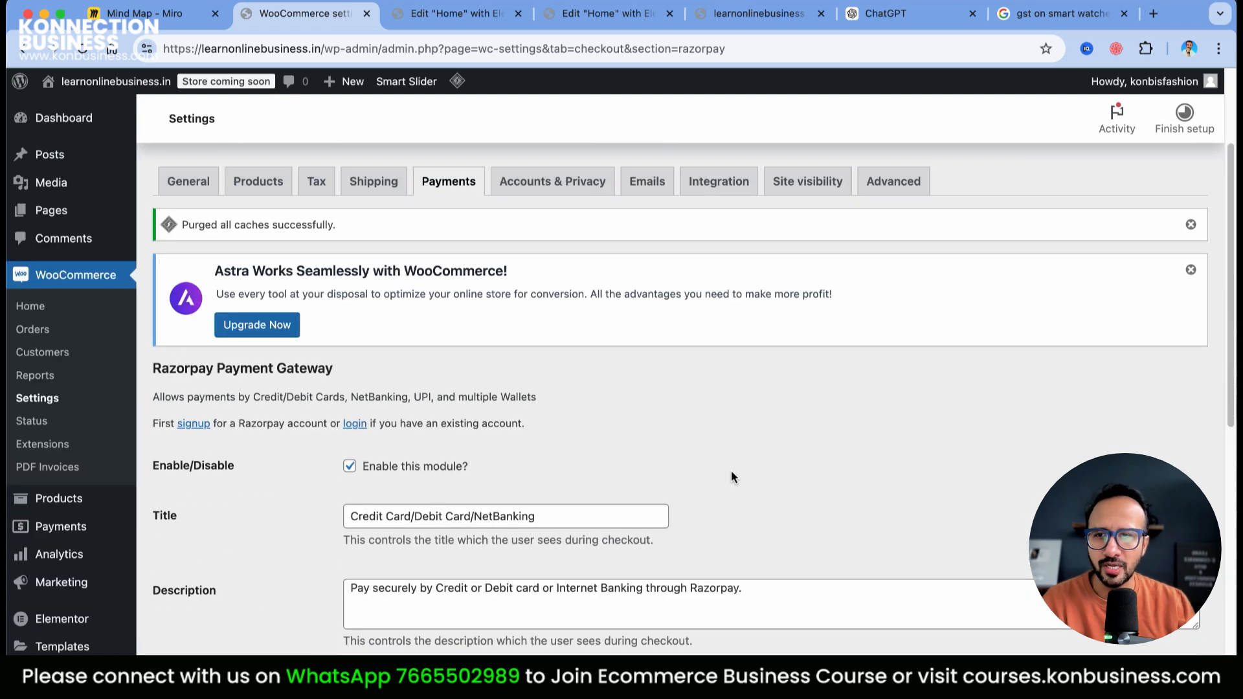
pyautogui.scroll(-4, 732, 470)
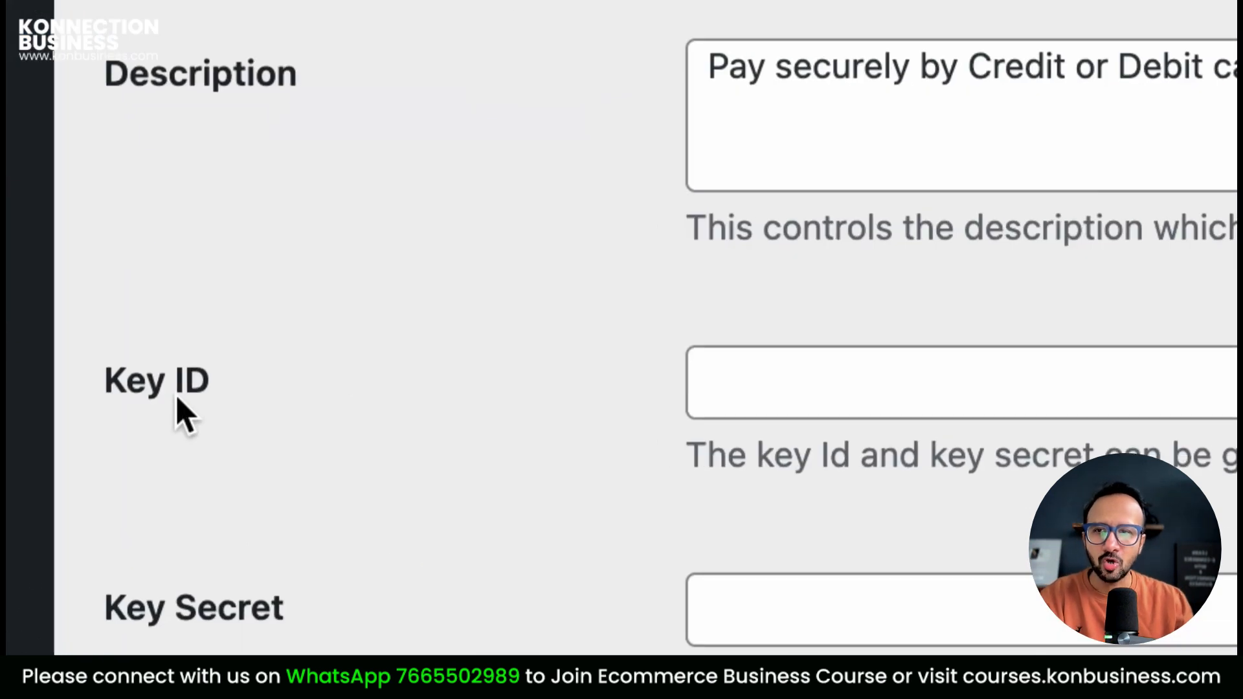
pyautogui.scroll(-3, 176, 398)
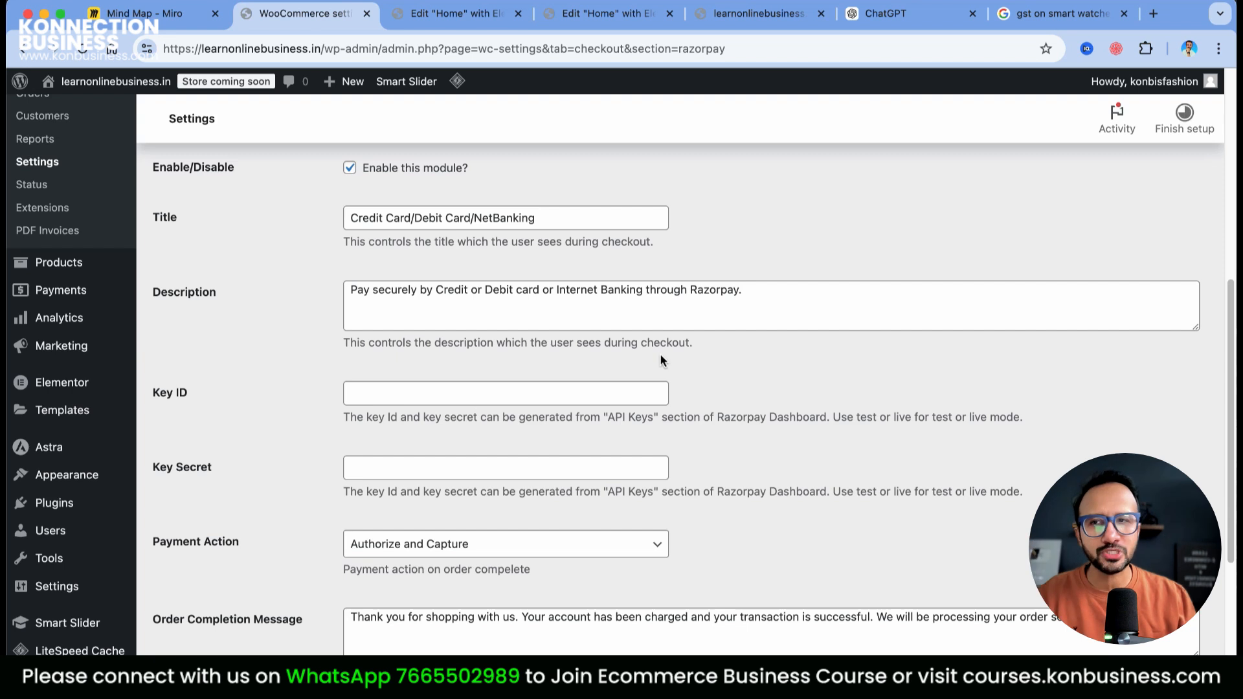
# Switch focus between the empty Razorpay Key ID and Key Secret fields
pyautogui.click(373, 396)
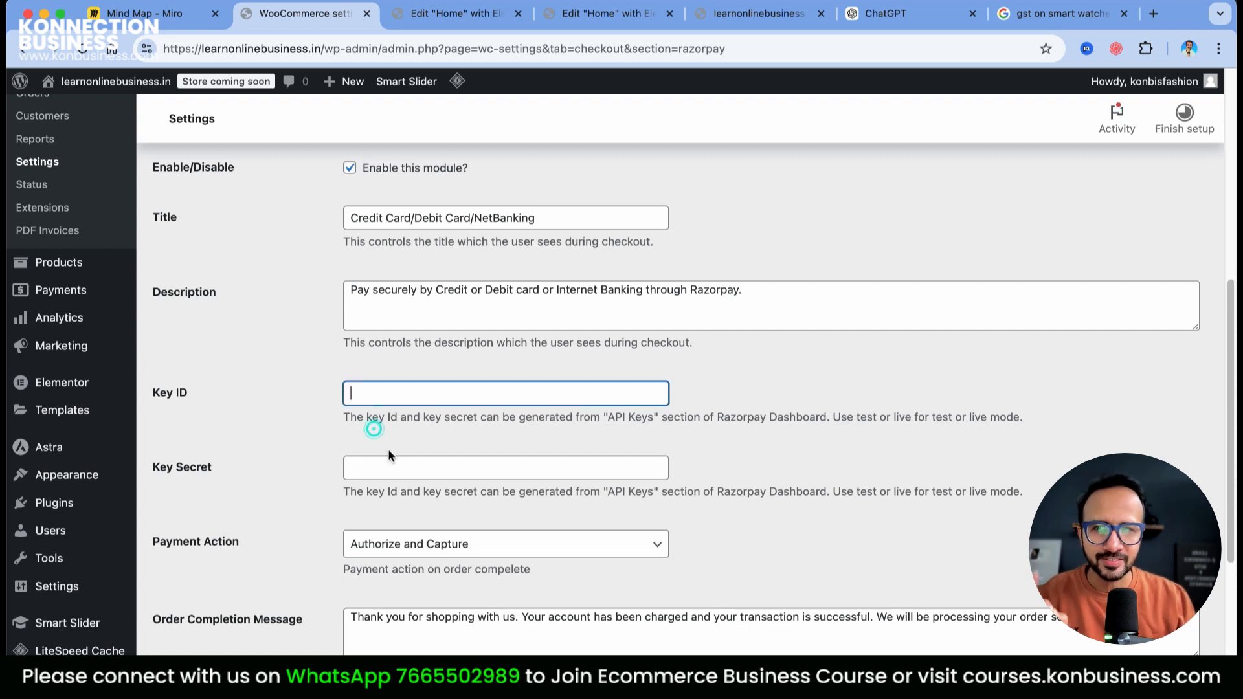
pyautogui.click(386, 467)
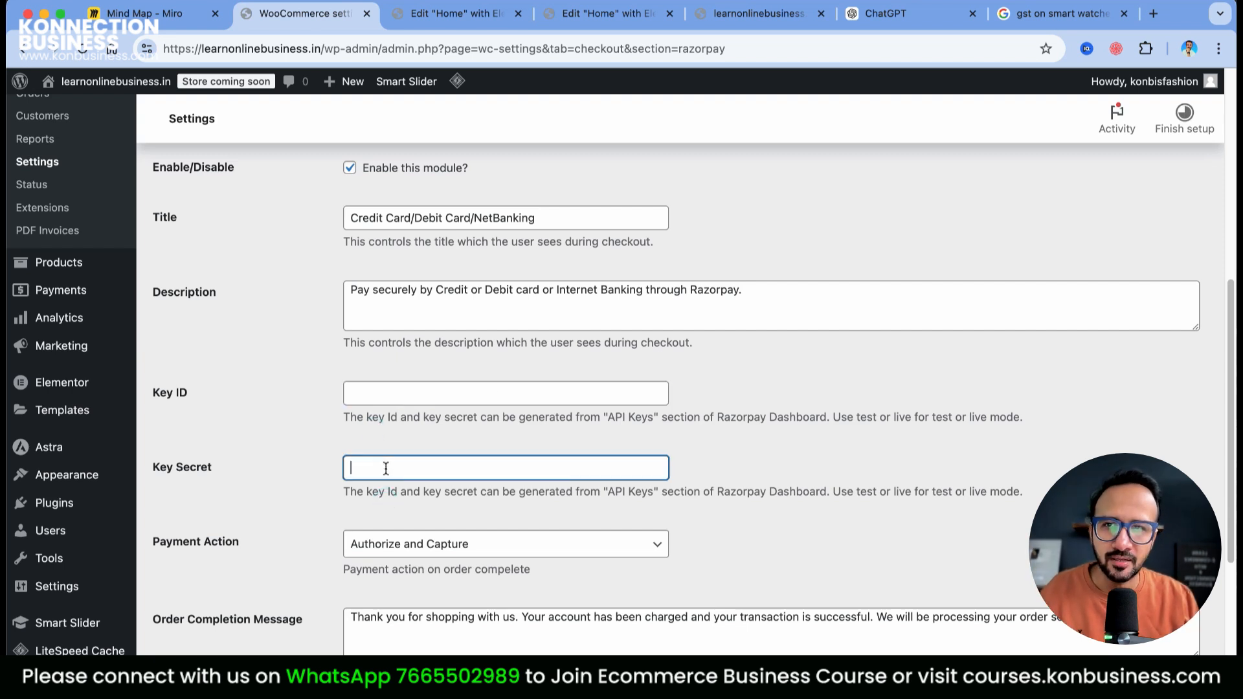
pyautogui.click(374, 392)
pyautogui.click(387, 463)
pyautogui.click(390, 390)
pyautogui.click(390, 461)
pyautogui.click(391, 408)
pyautogui.click(396, 469)
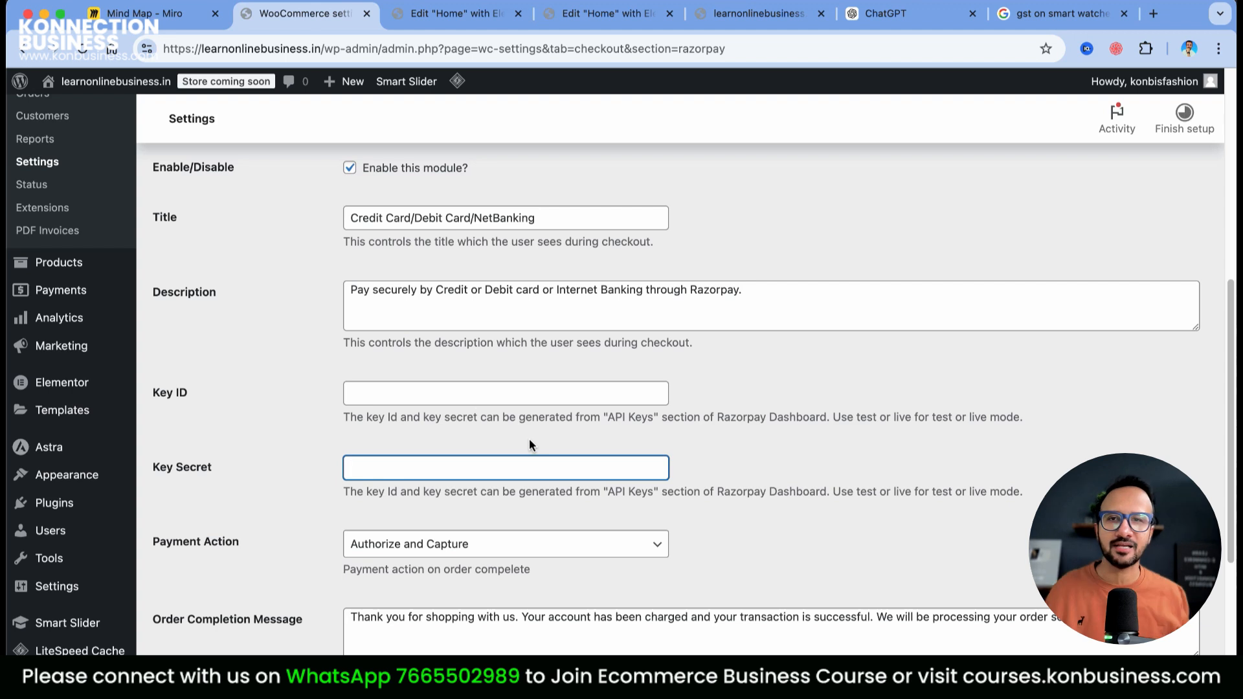
pyautogui.scroll(-5, 610, 492)
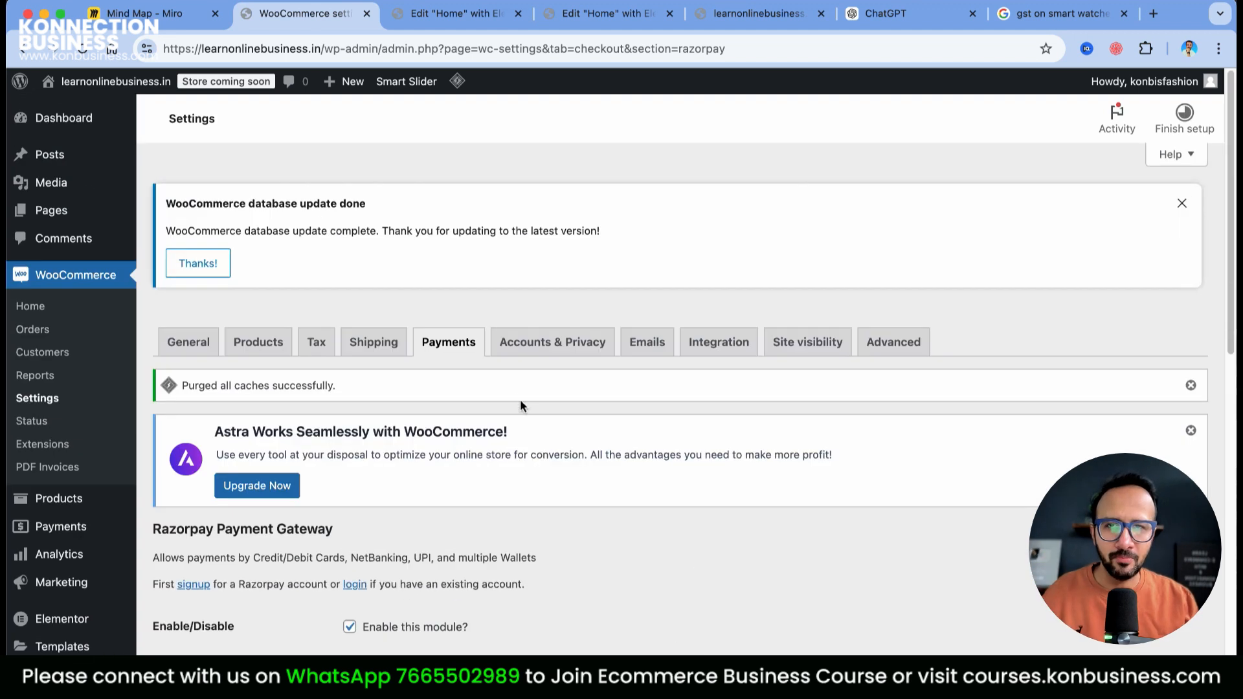
# In Accounts & Privacy, allow account creation on the My account page and save the changes
pyautogui.click(579, 340)
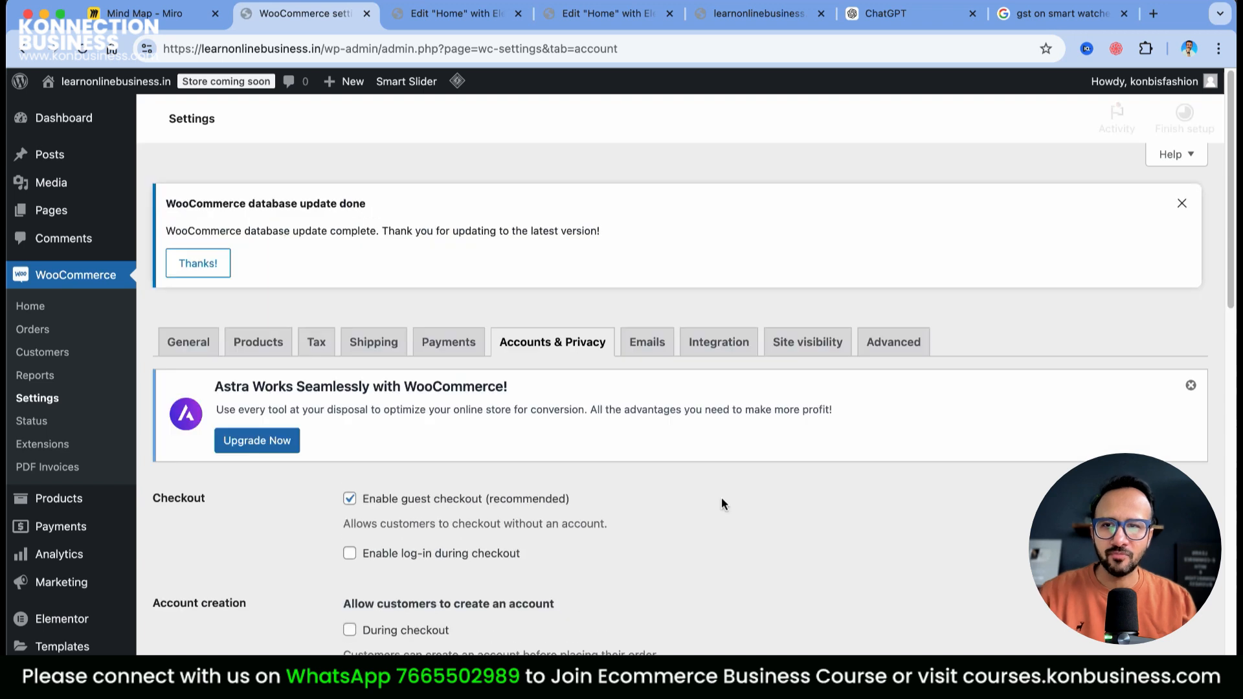
pyautogui.scroll(-1, 721, 497)
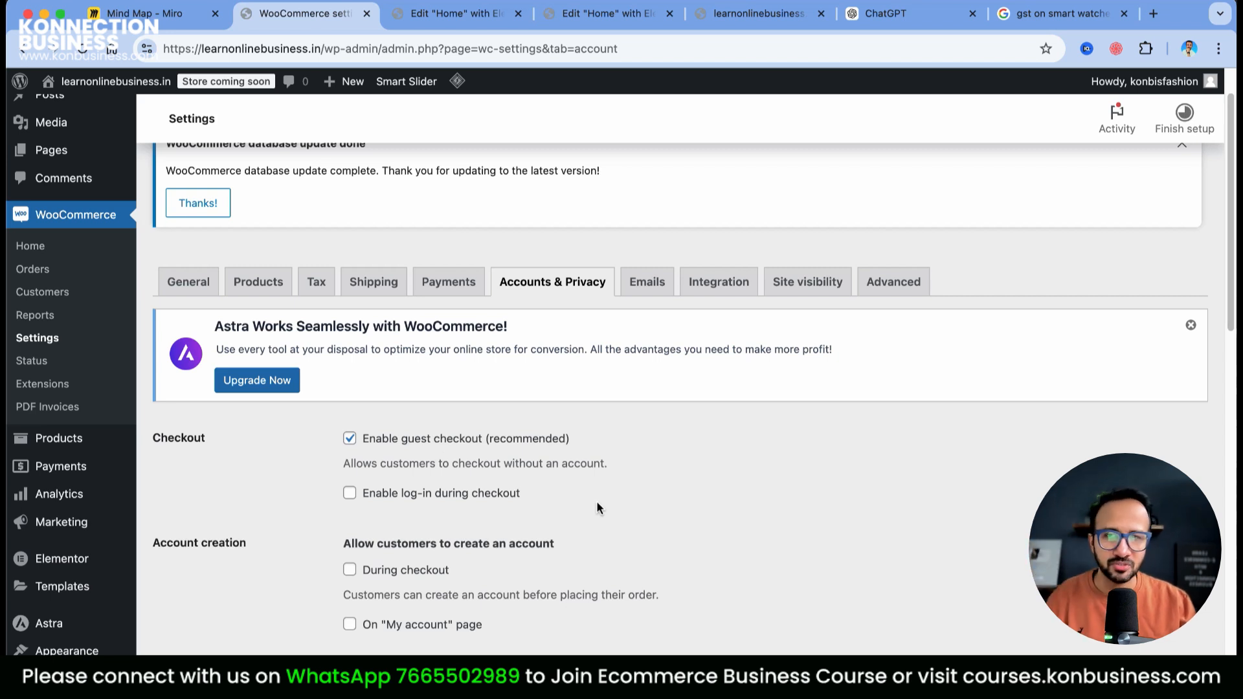
pyautogui.scroll(-1, 597, 508)
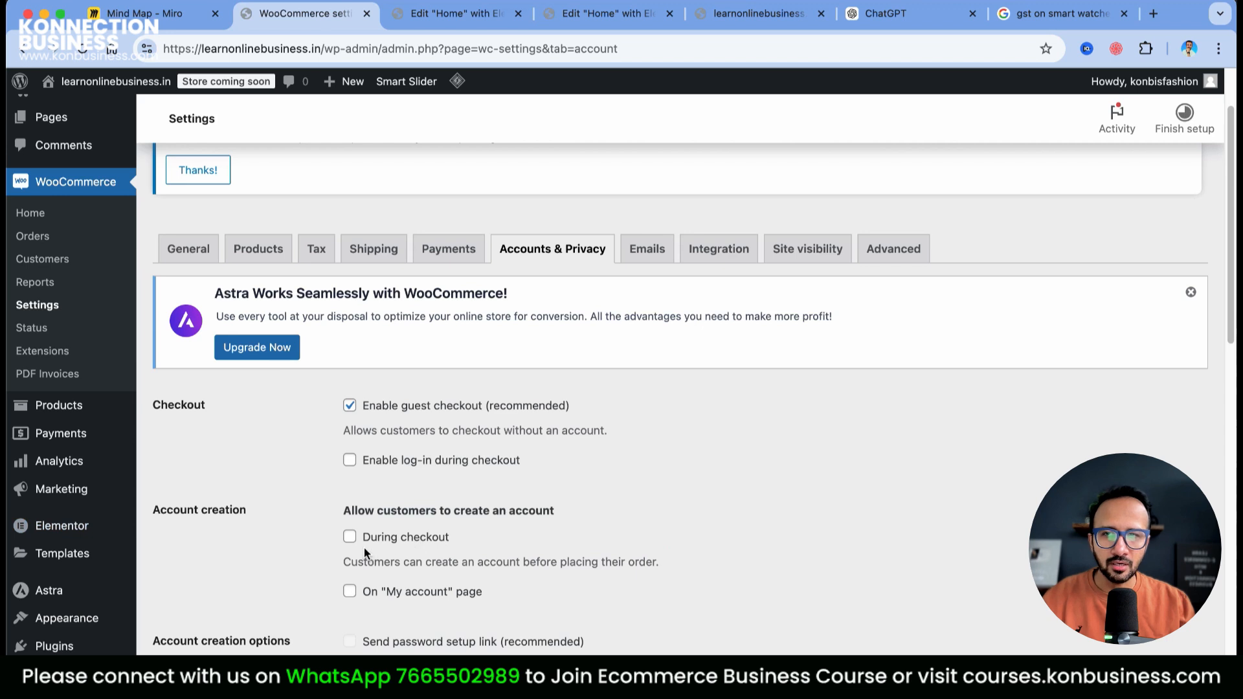
pyautogui.click(355, 593)
pyautogui.scroll(-5, 544, 552)
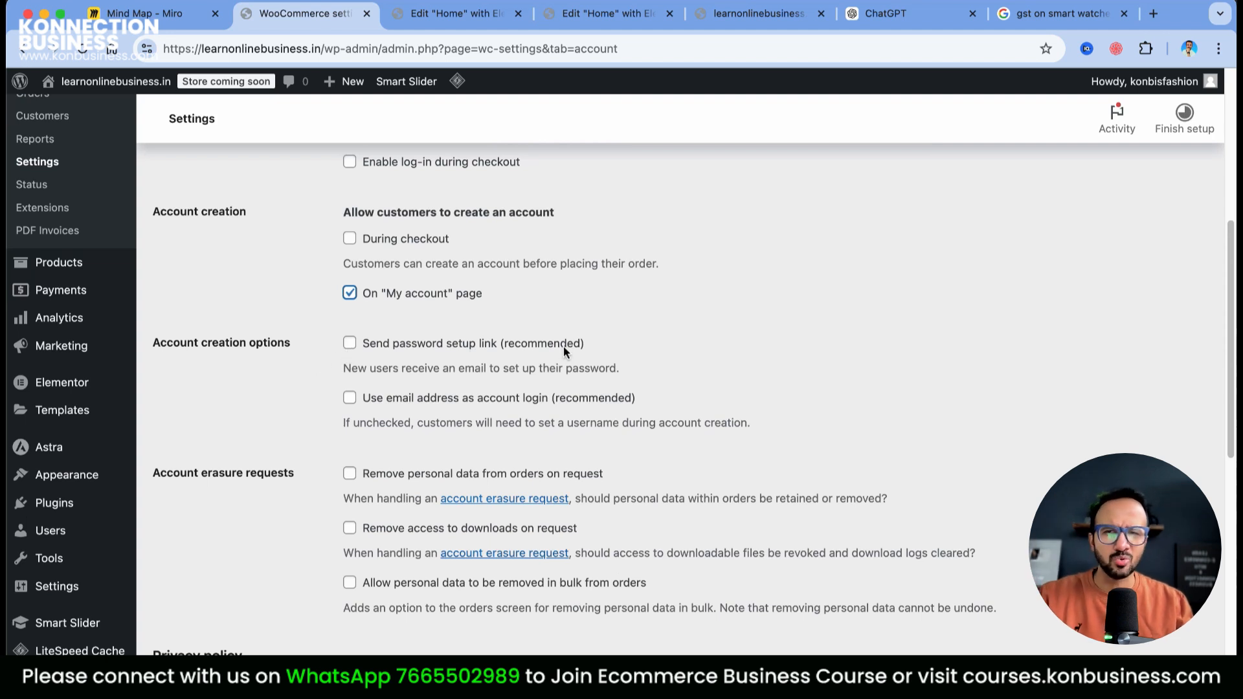
pyautogui.scroll(-5, 563, 346)
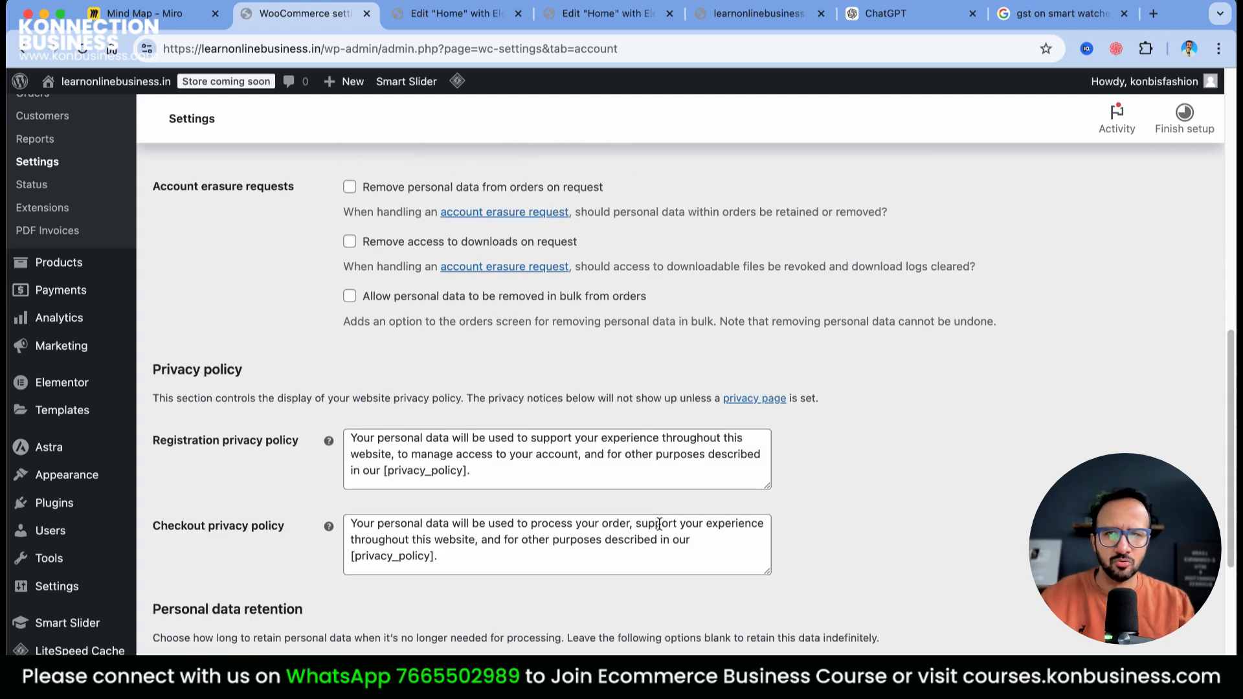
pyautogui.scroll(-5, 653, 530)
pyautogui.scroll(15, 657, 534)
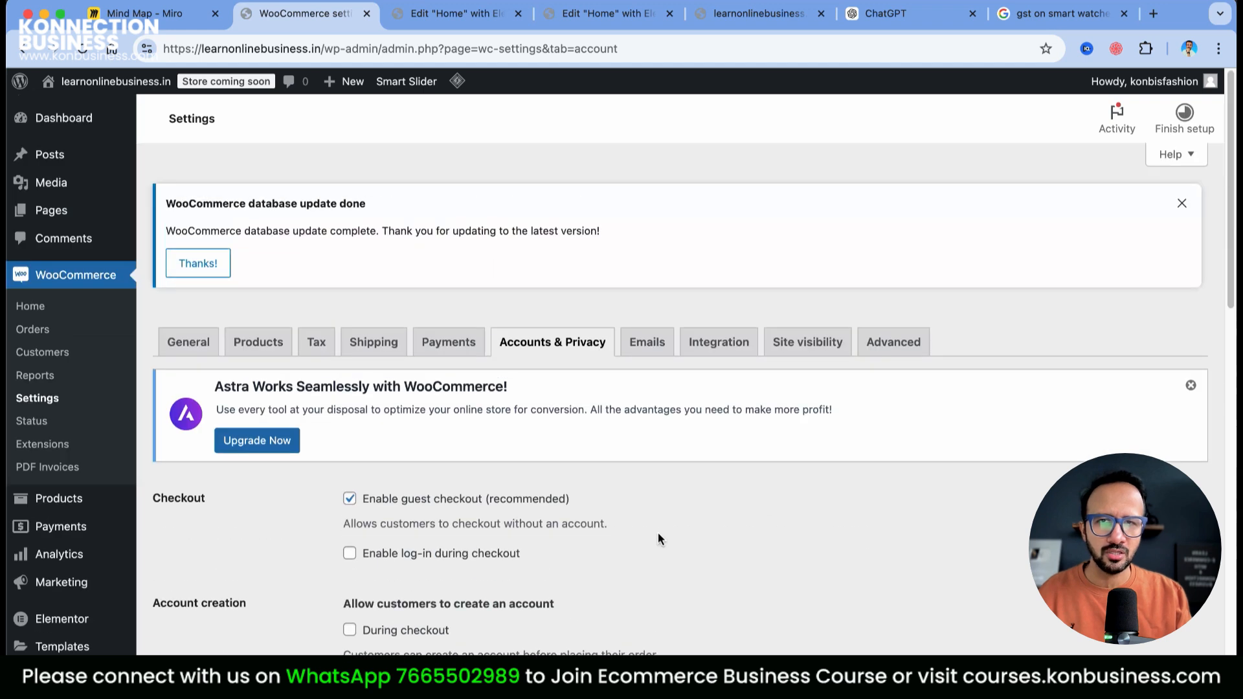
pyautogui.scroll(-10, 657, 358)
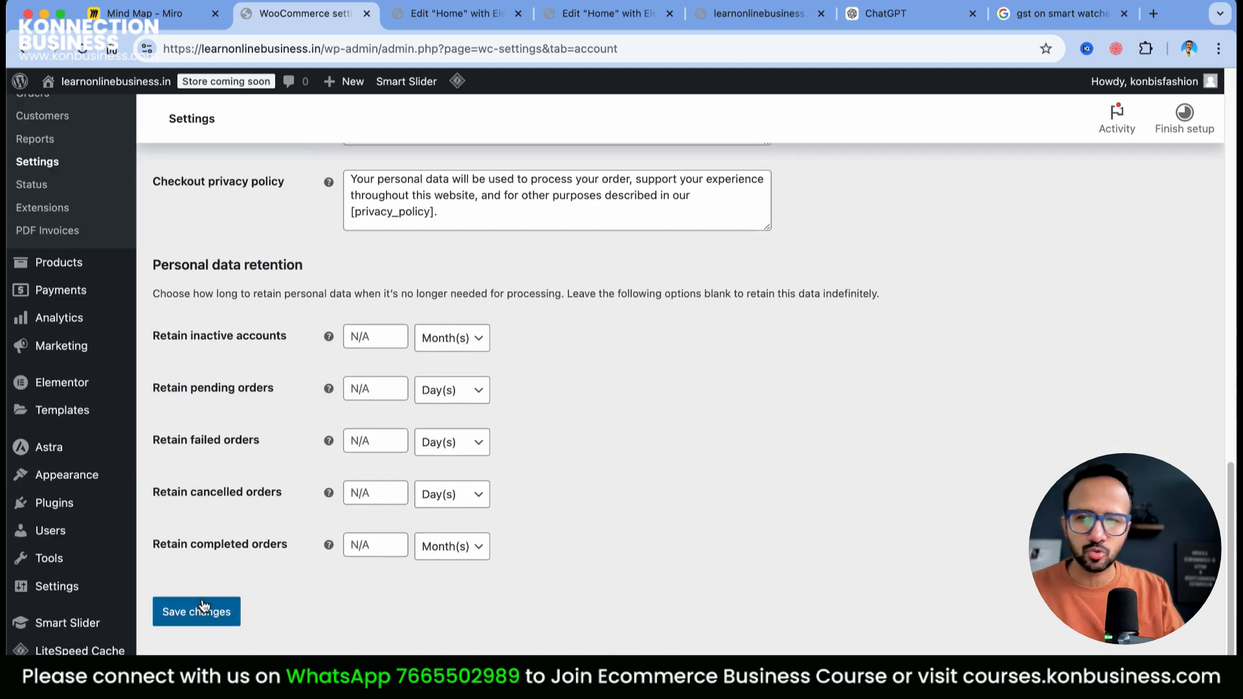
pyautogui.click(201, 618)
# Review the email notifications, including the New order recipient address and its settings
pyautogui.click(653, 341)
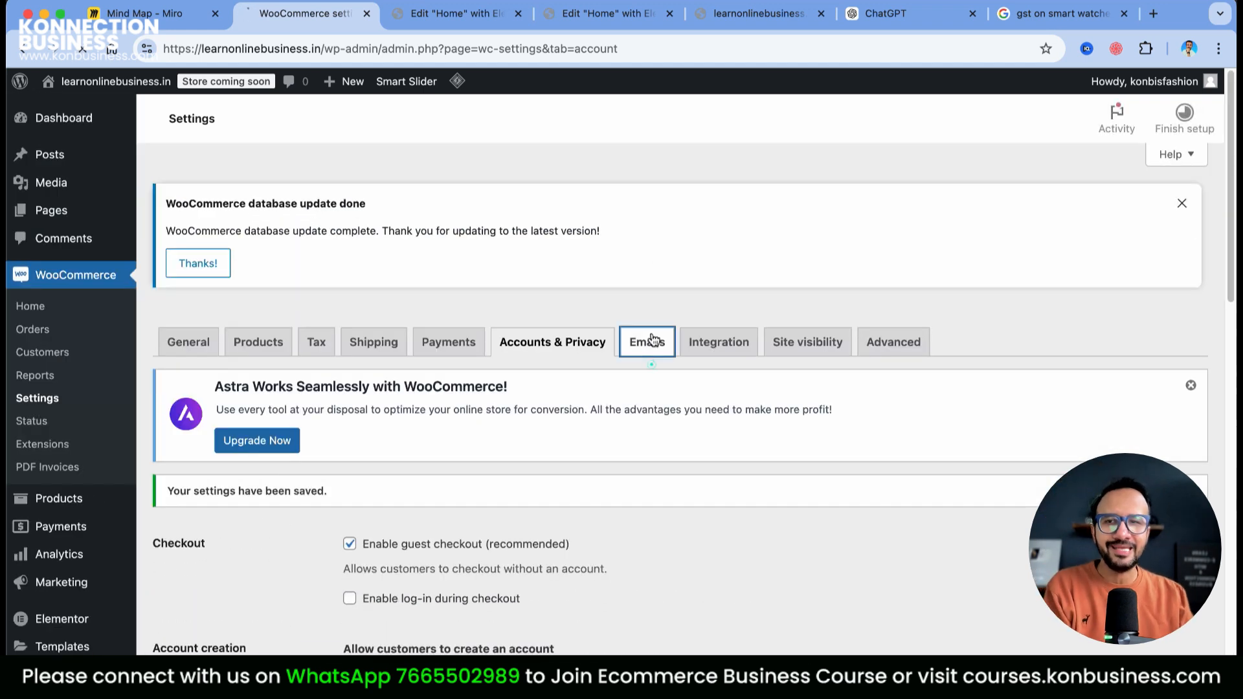
pyautogui.scroll(-10, 840, 383)
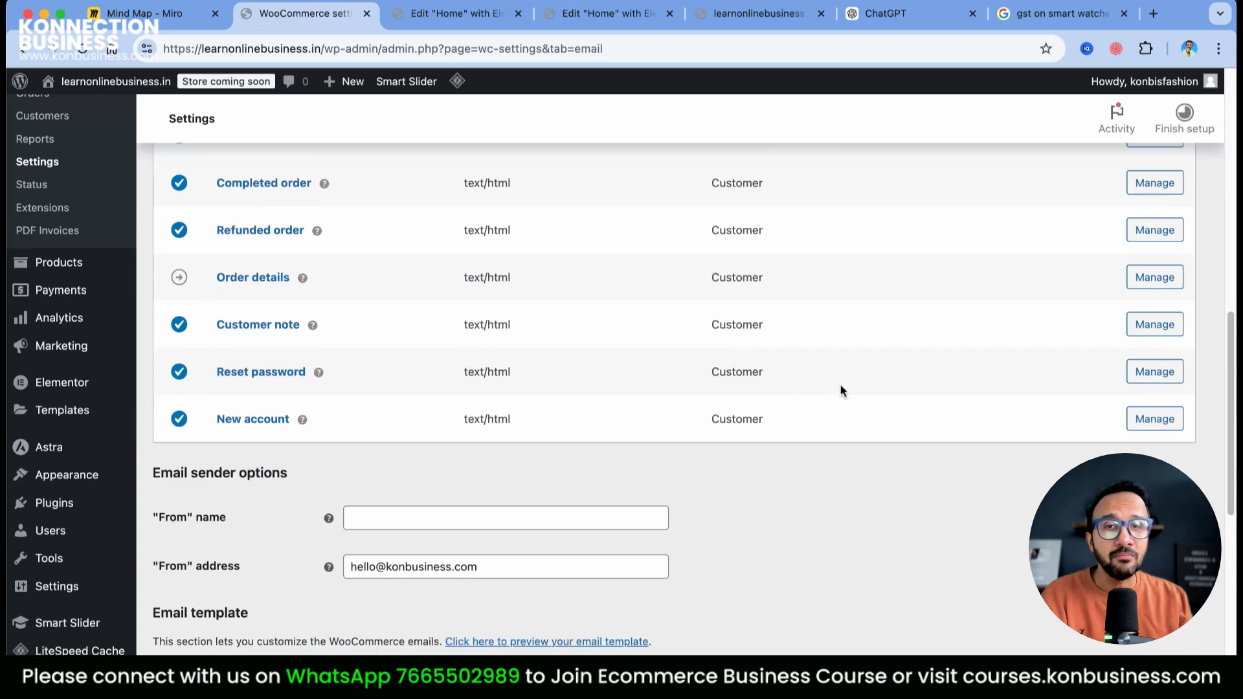
pyautogui.scroll(5, 864, 386)
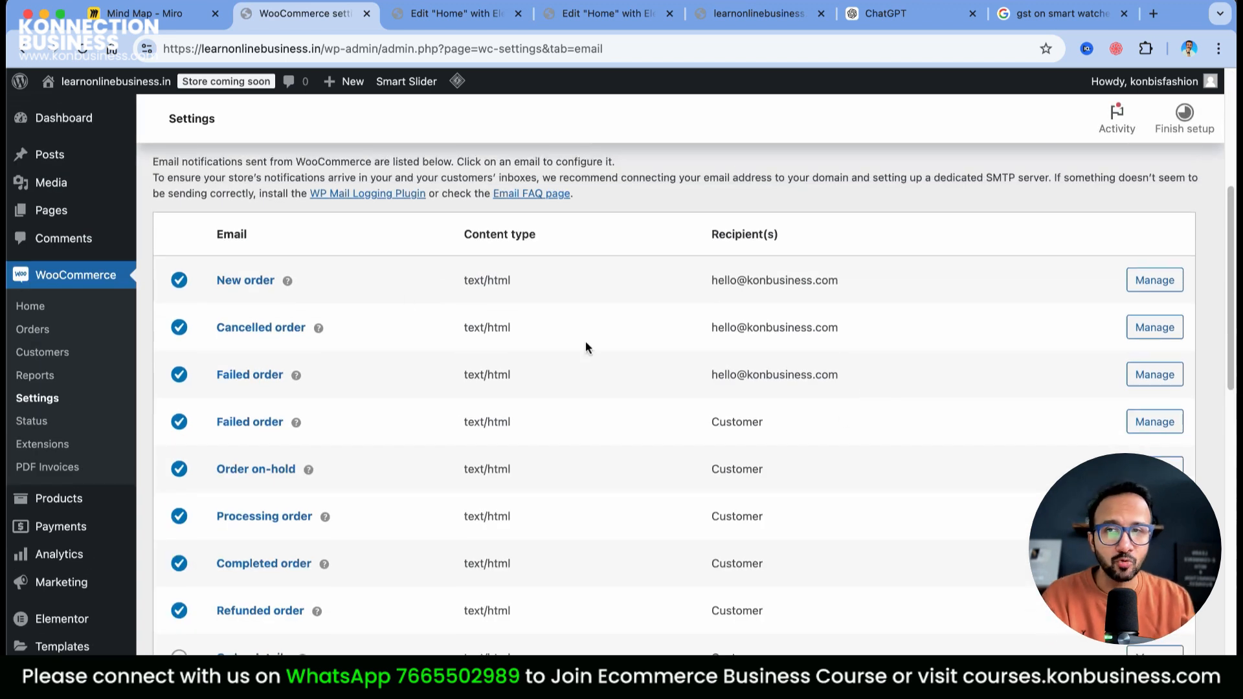
pyautogui.moveTo(699, 284); pyautogui.dragTo(905, 293)
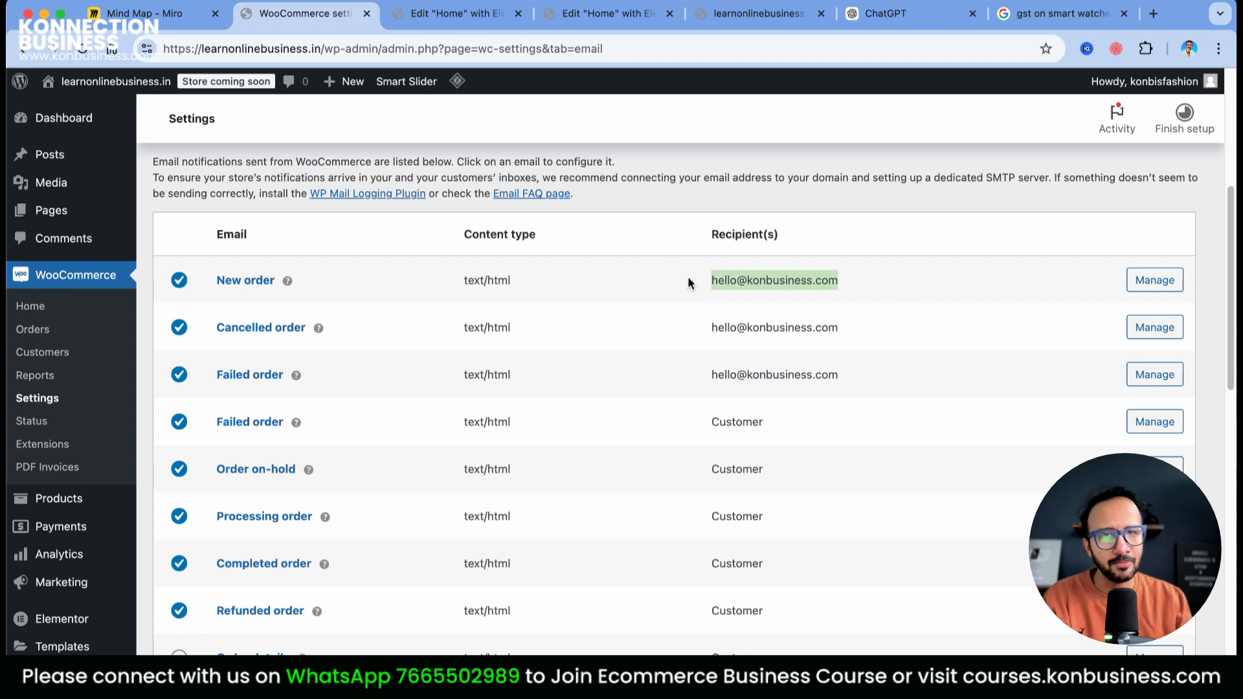
pyautogui.click(1172, 282)
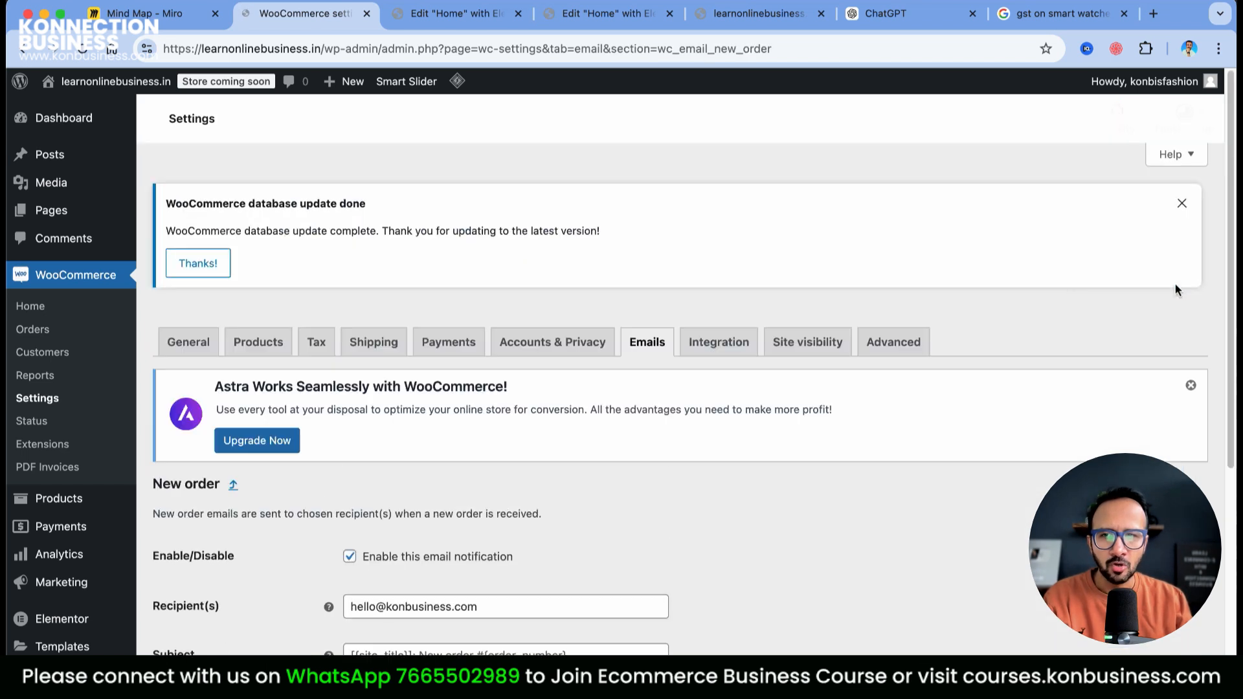
pyautogui.scroll(-1, 521, 615)
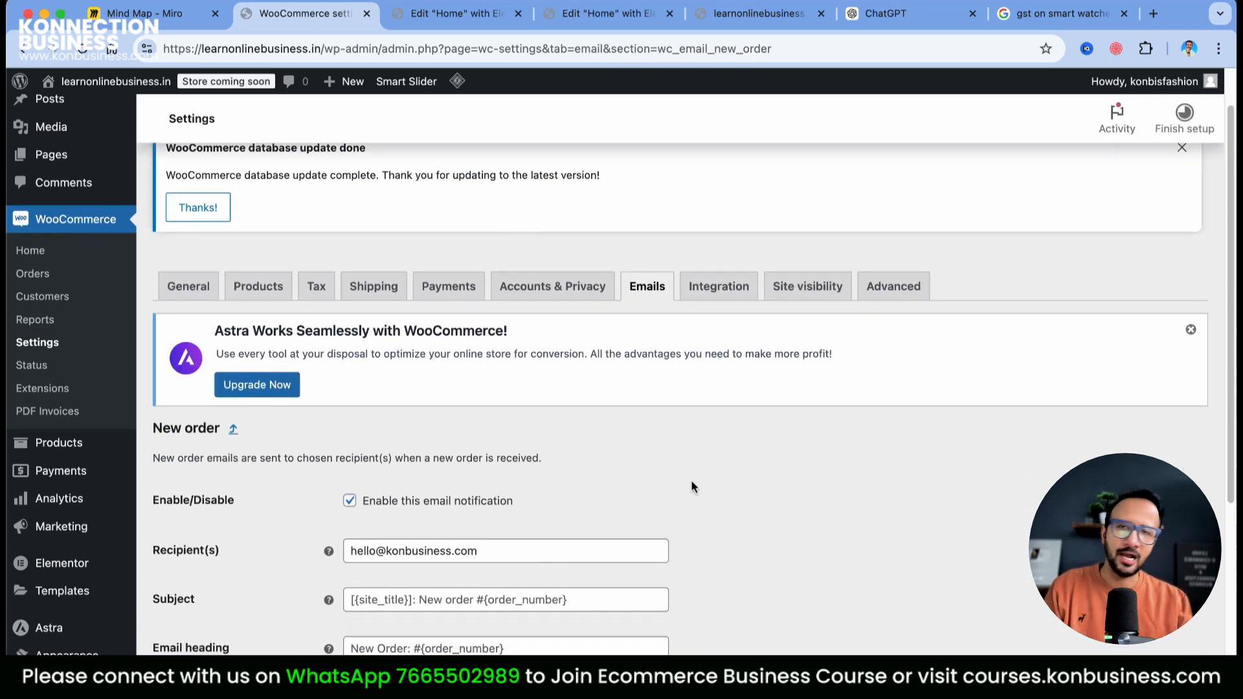
pyautogui.scroll(5, 691, 487)
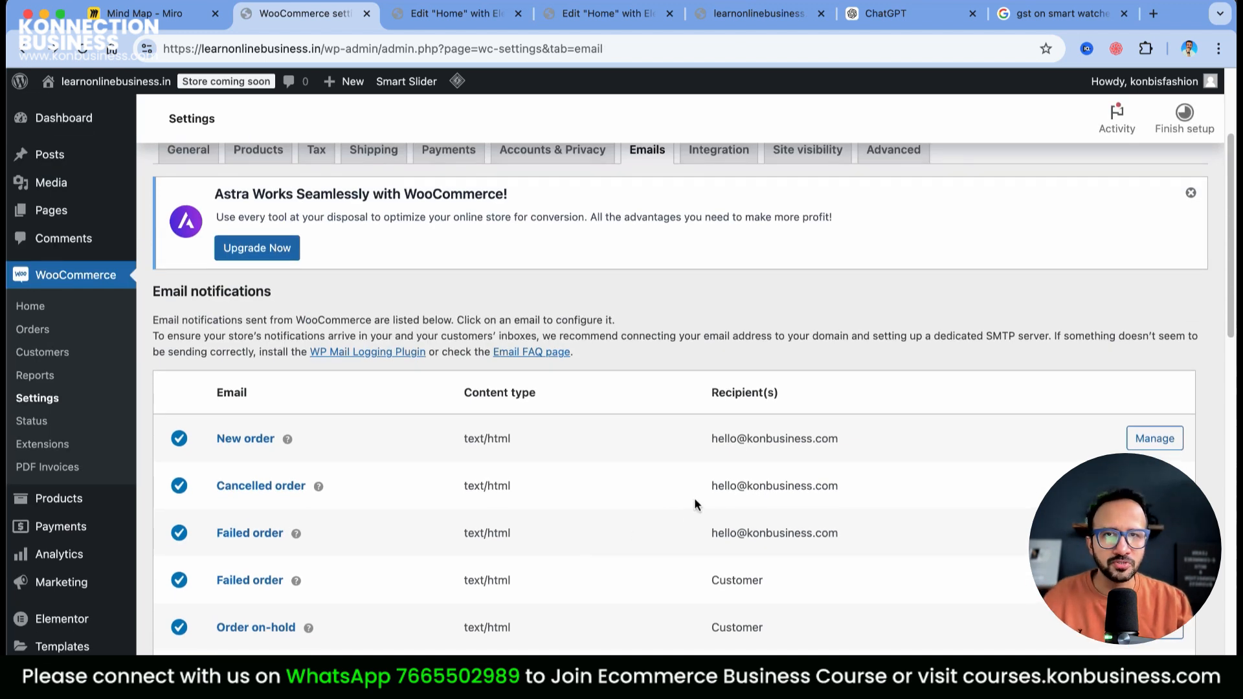
pyautogui.scroll(1, 694, 505)
# Look over the Integration settings, then the Site visibility options
pyautogui.click(719, 191)
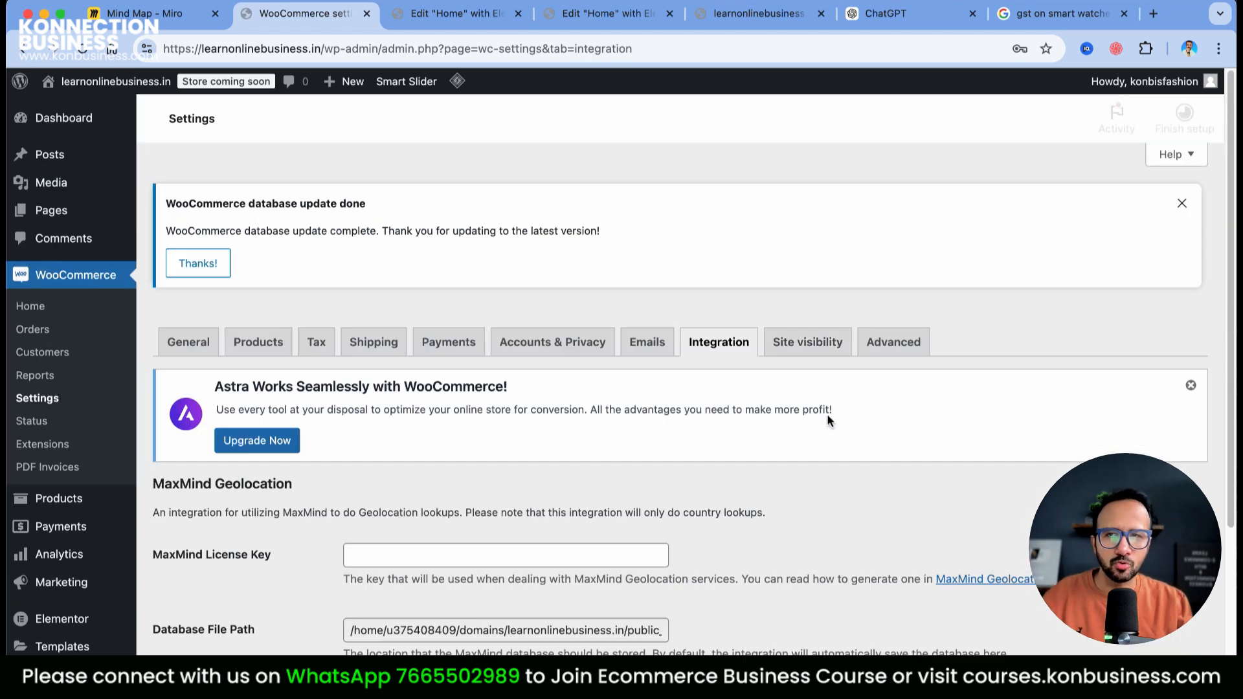
pyautogui.click(802, 346)
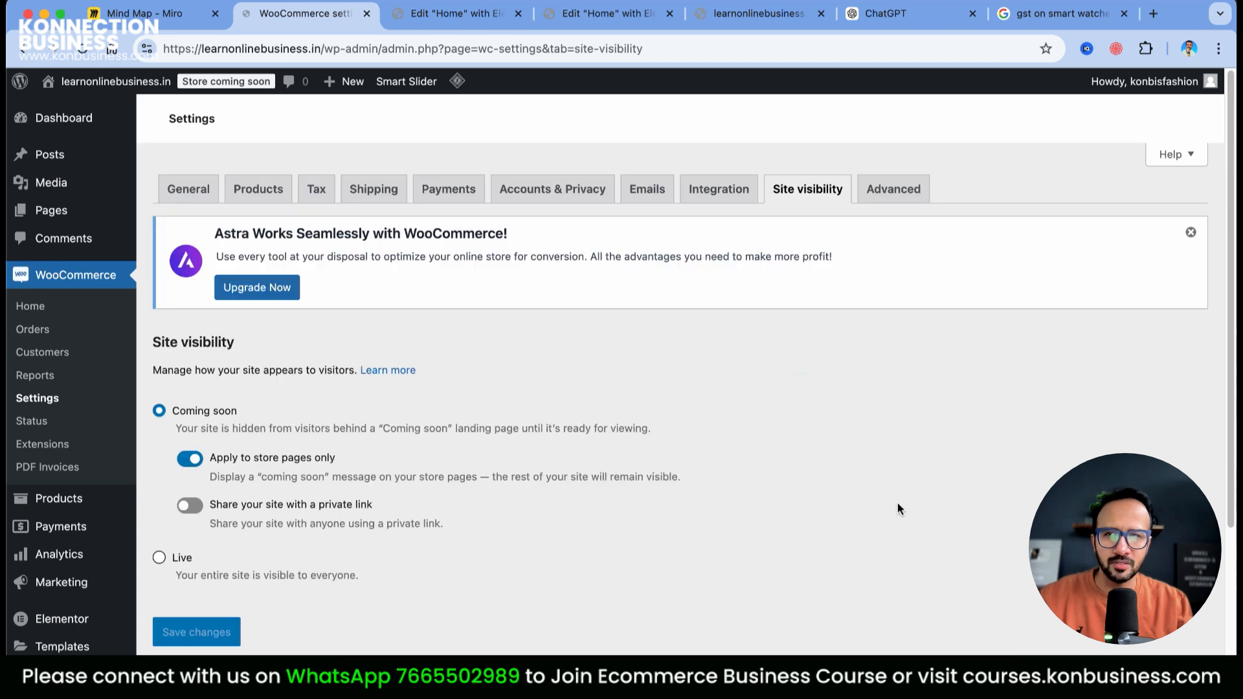
pyautogui.scroll(-2, 897, 509)
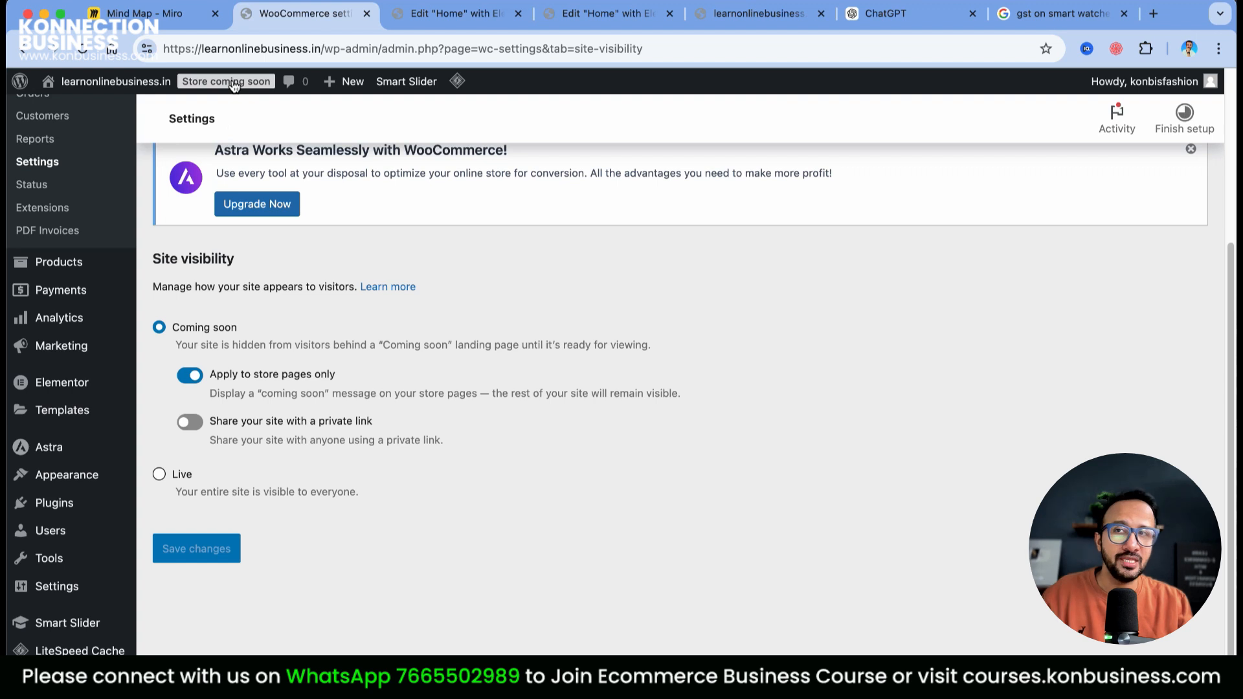
pyautogui.click(119, 8)
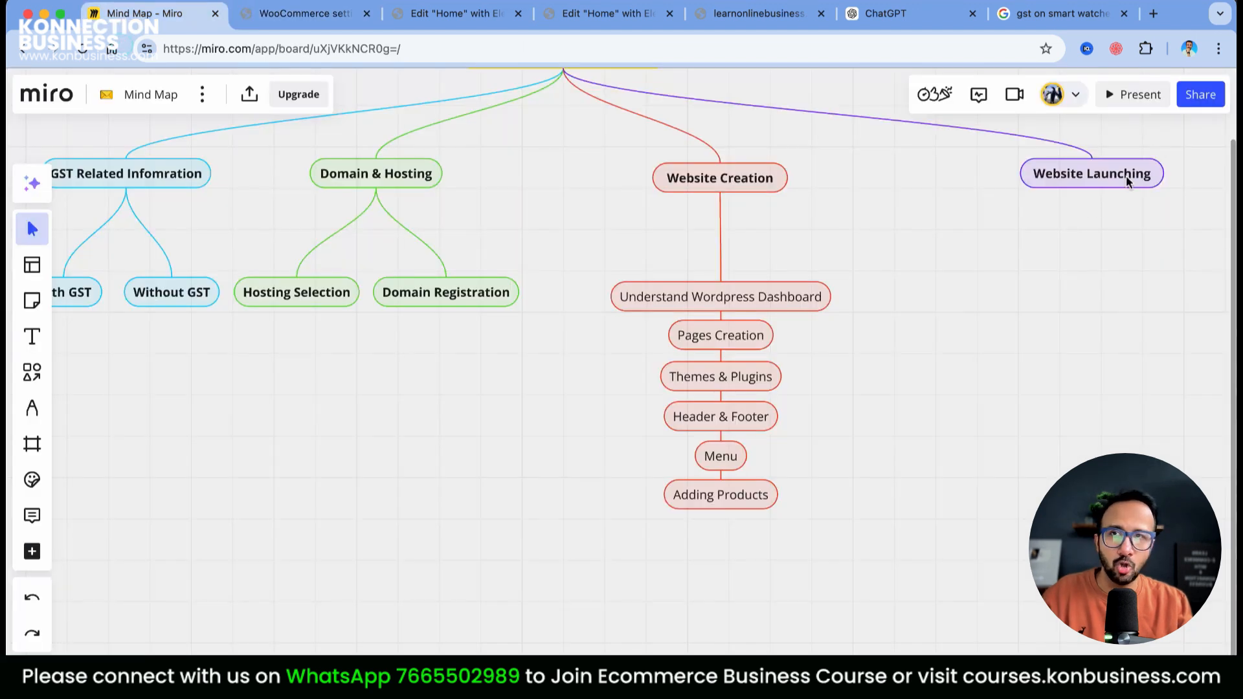
pyautogui.click(328, 24)
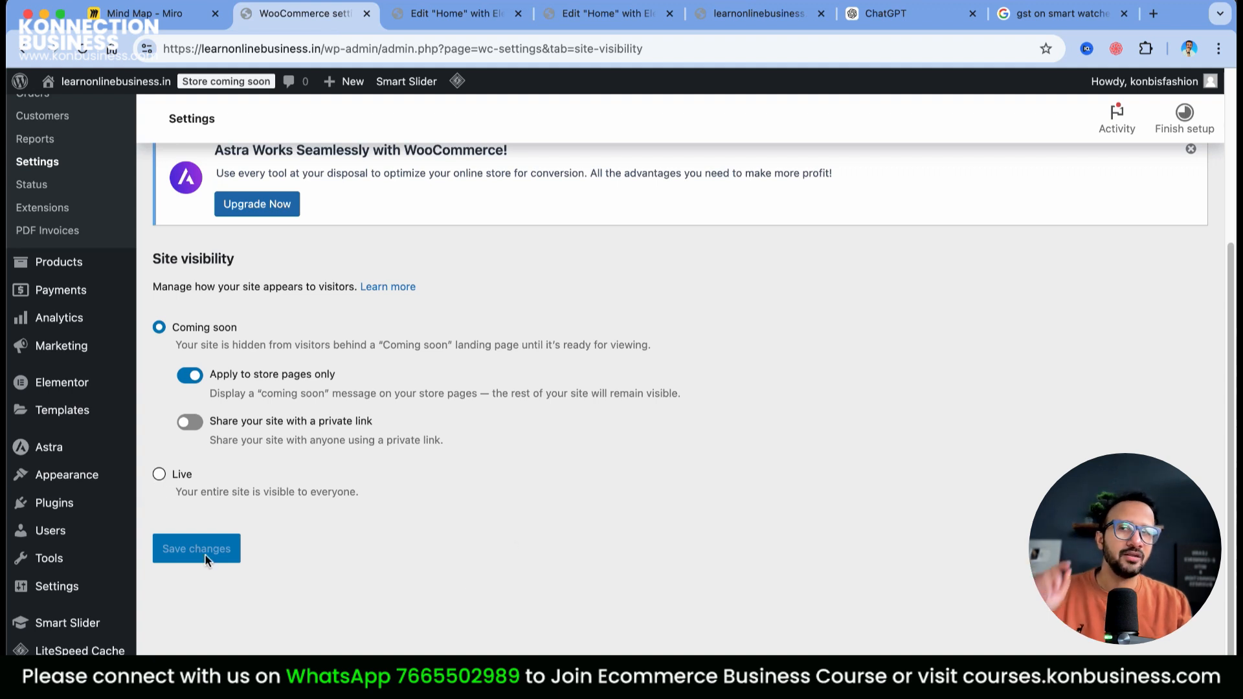
# Check the Advanced page setup, with Cart (ID: 145) and Checkout (ID: 147) assigned
pyautogui.scroll(5, 598, 553)
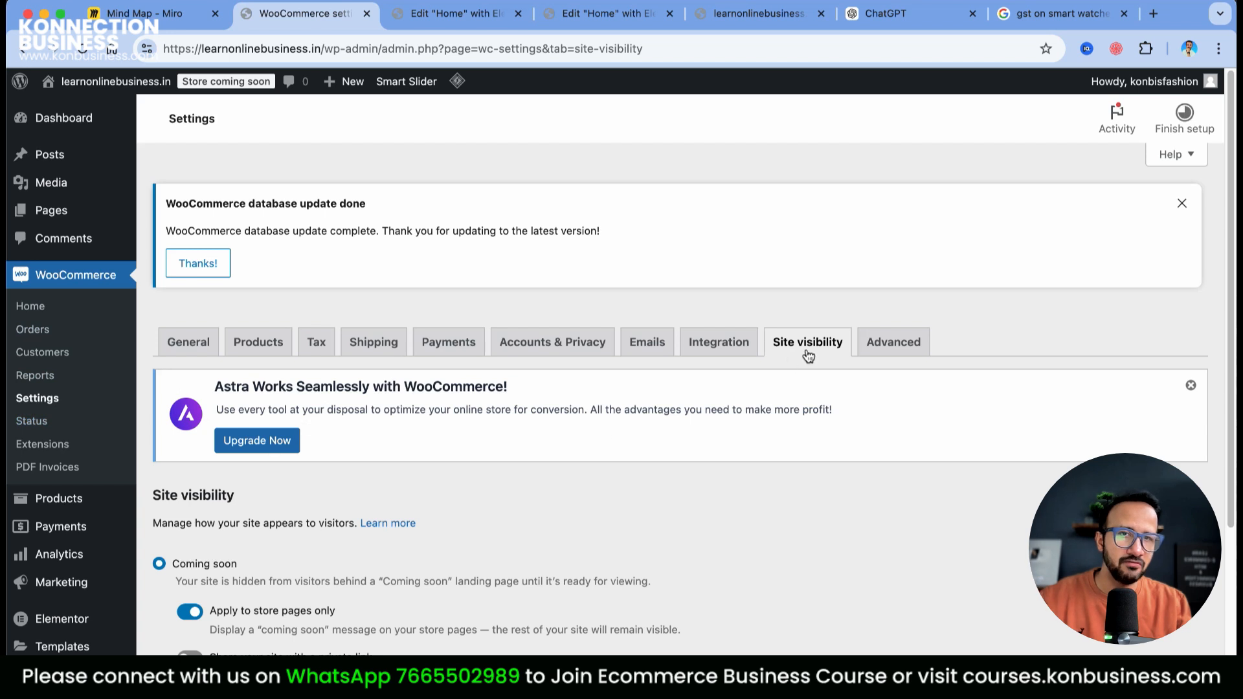
pyautogui.scroll(-4, 296, 525)
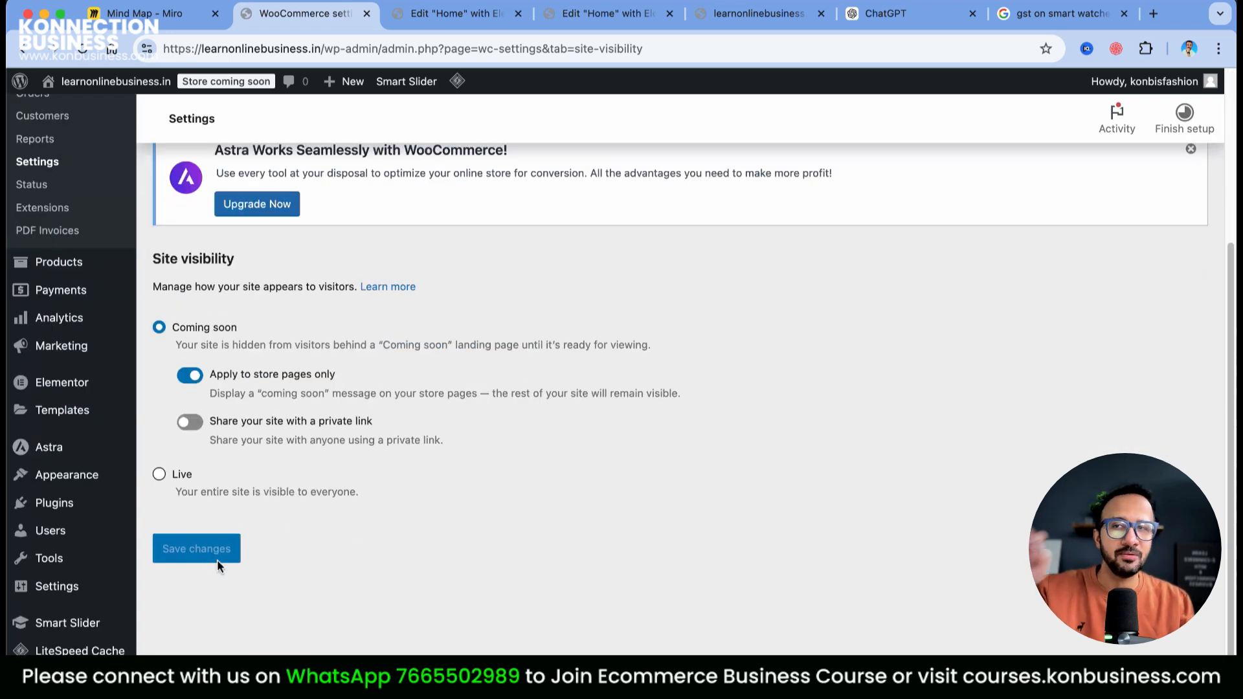
pyautogui.scroll(4, 562, 493)
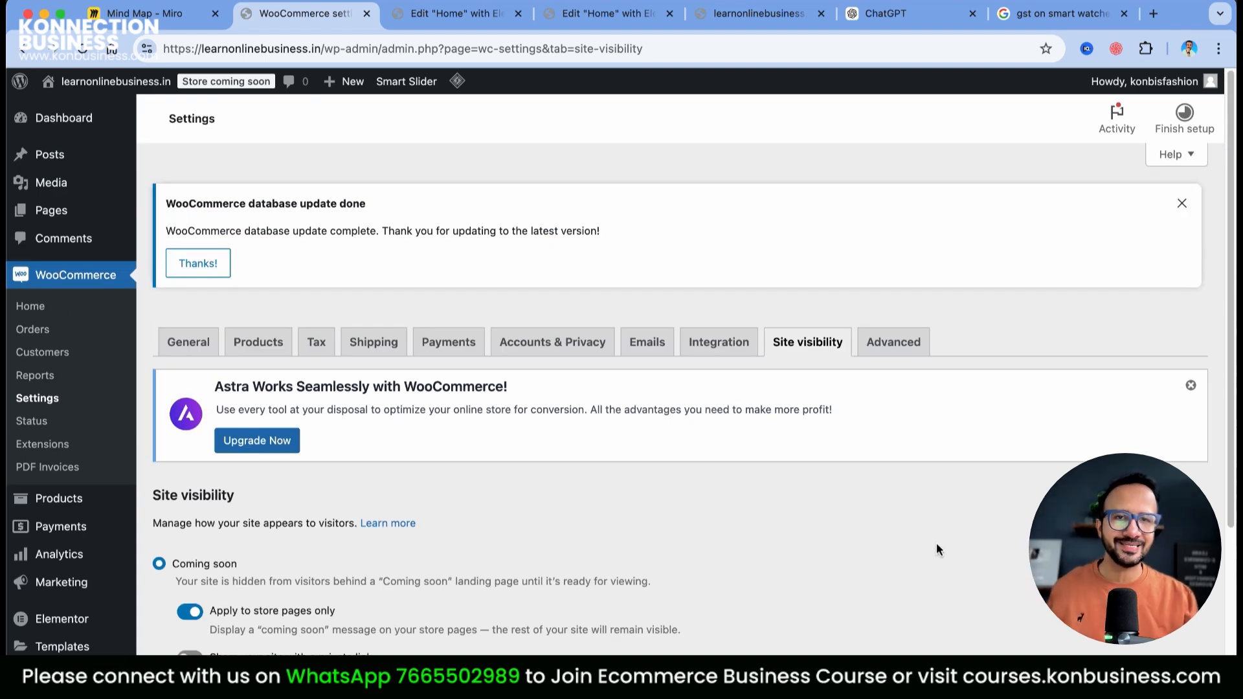
pyautogui.click(897, 356)
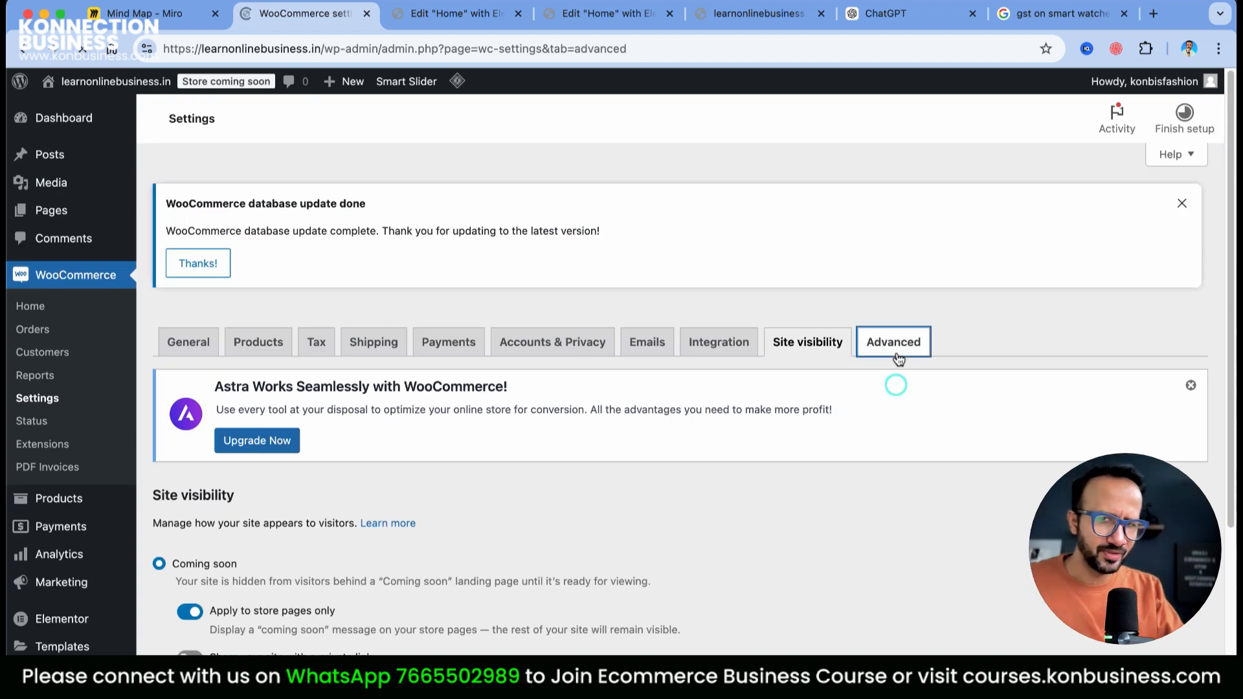
pyautogui.scroll(-8, 760, 461)
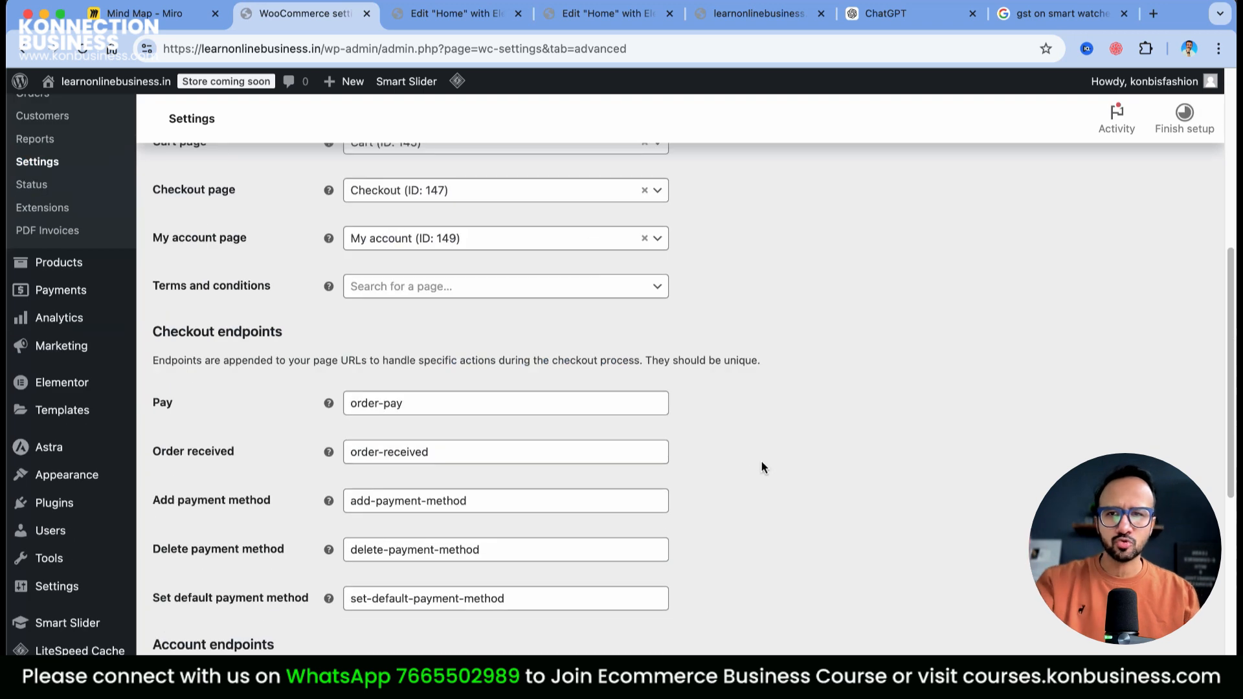
pyautogui.scroll(7, 697, 576)
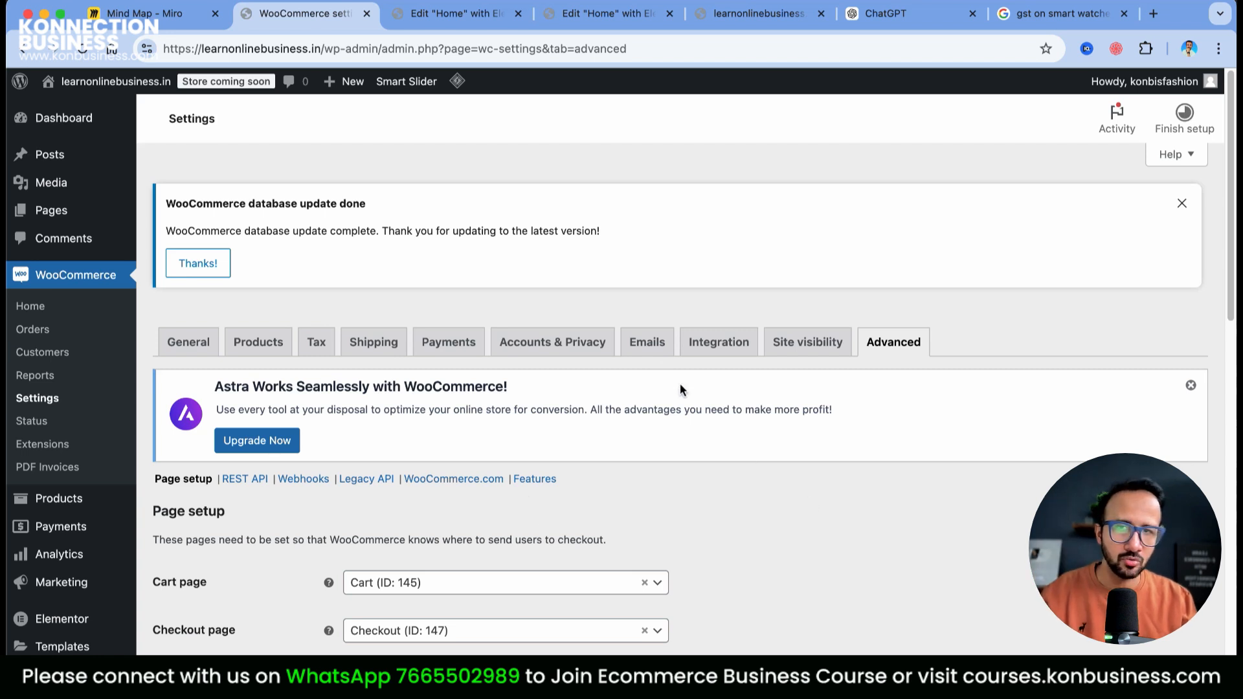
# Switch site visibility to Live, save it, and select the site's domain in the address bar
pyautogui.click(773, 349)
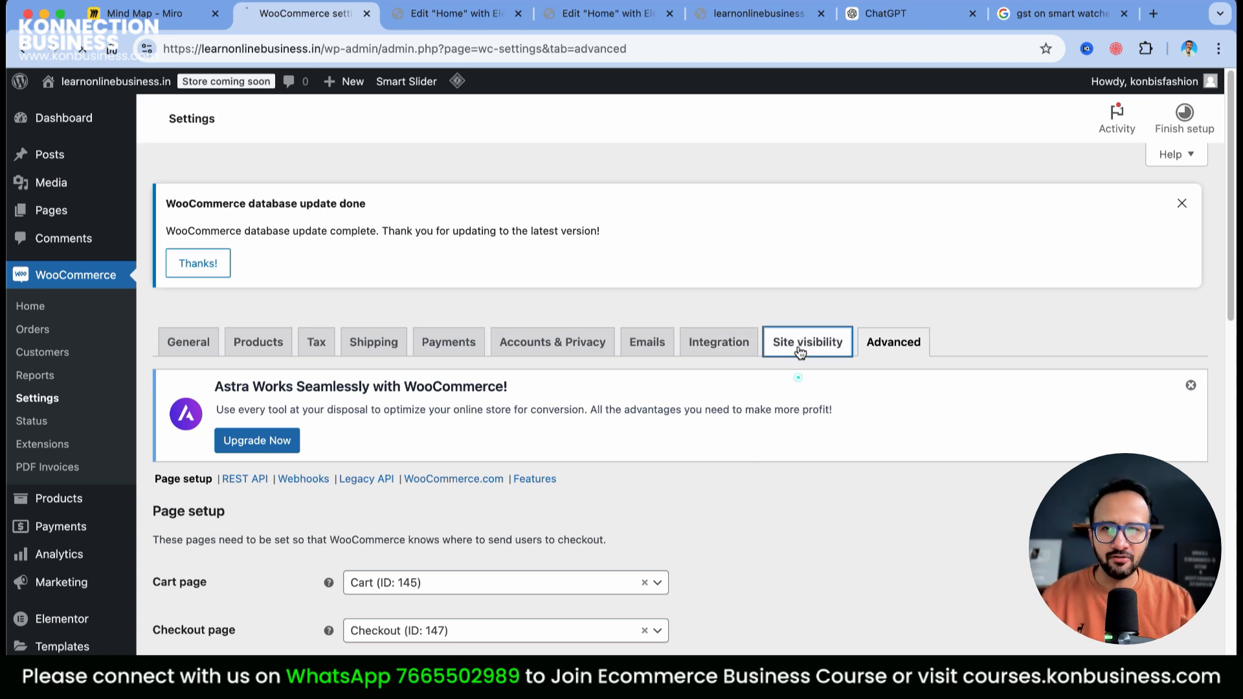
pyautogui.scroll(-2, 212, 601)
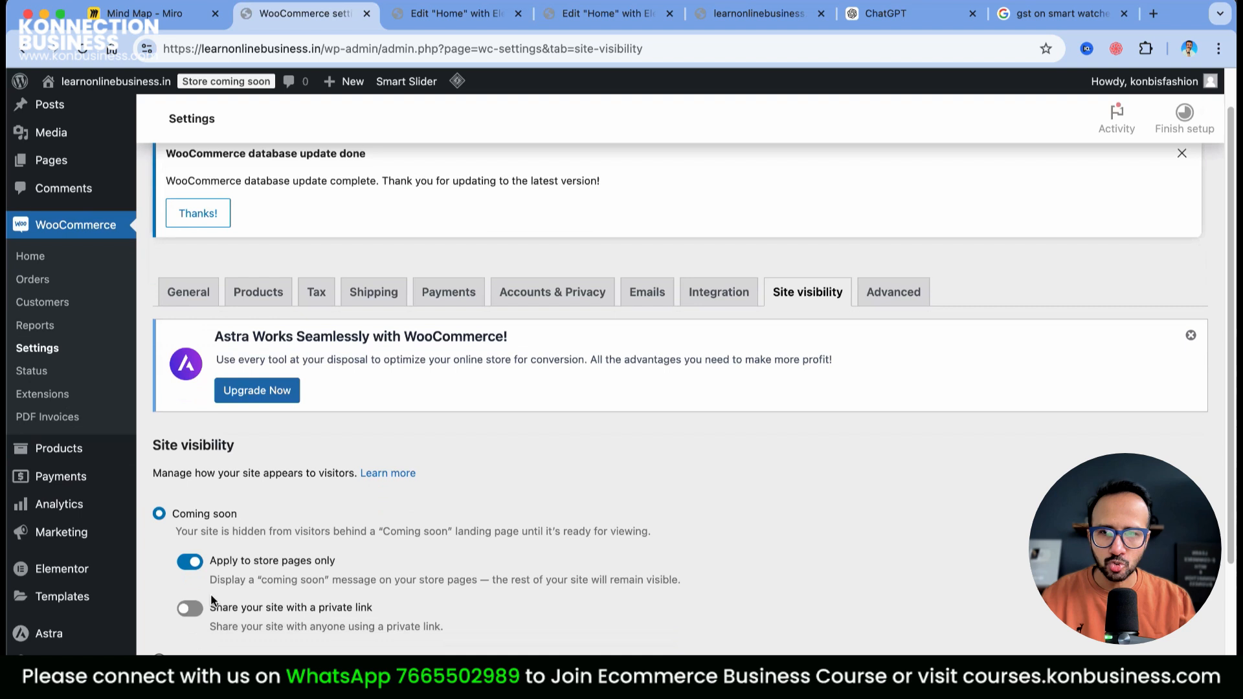
pyautogui.click(160, 659)
pyautogui.click(196, 640)
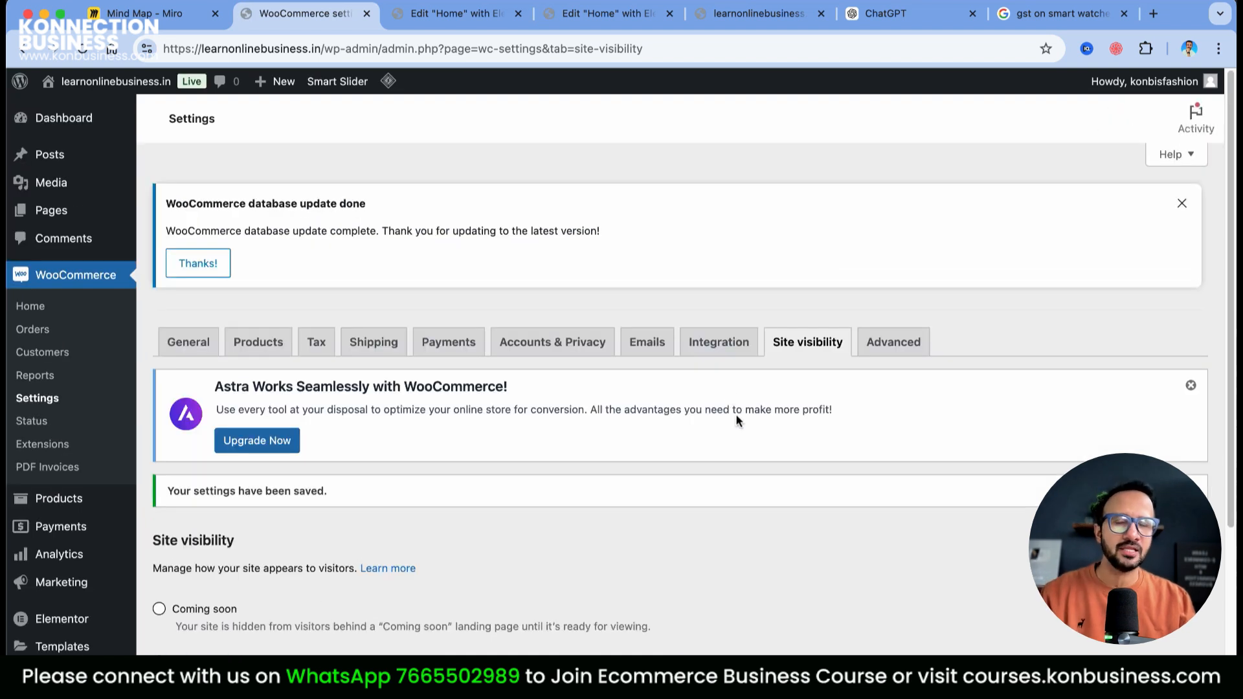
pyautogui.moveTo(321, 49); pyautogui.dragTo(164, 49)
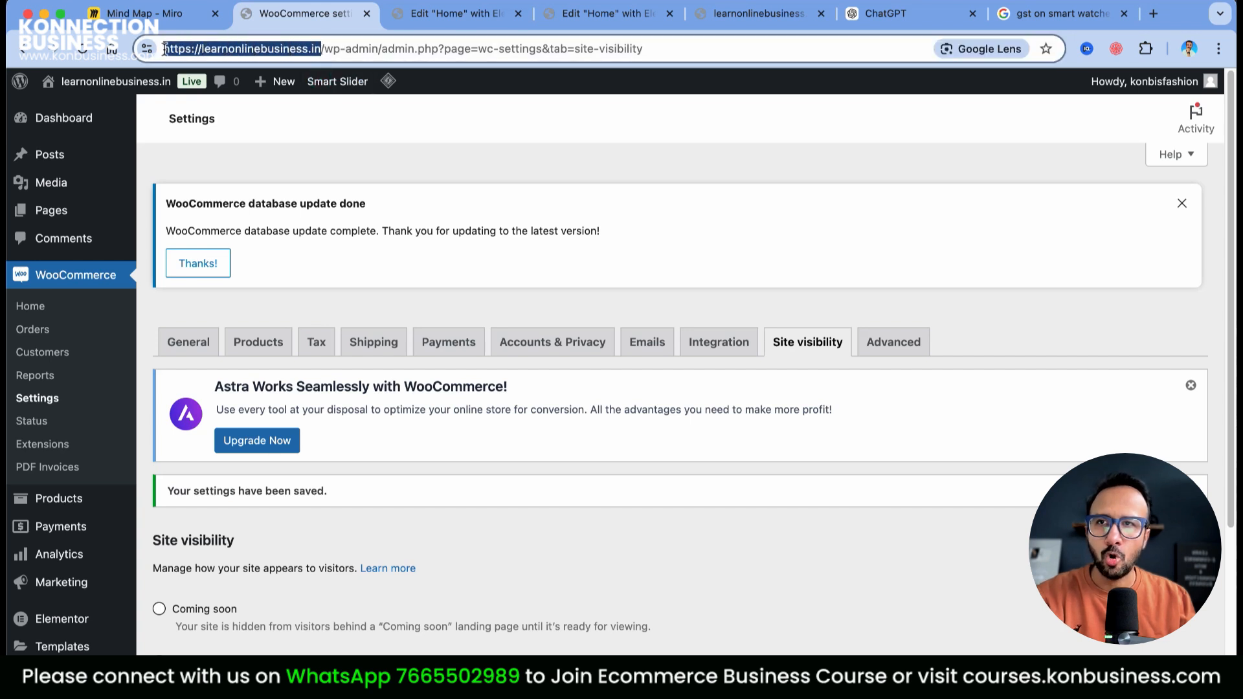
# Copy the site address and open a new private browsing window
pyautogui.rightClick(170, 50)
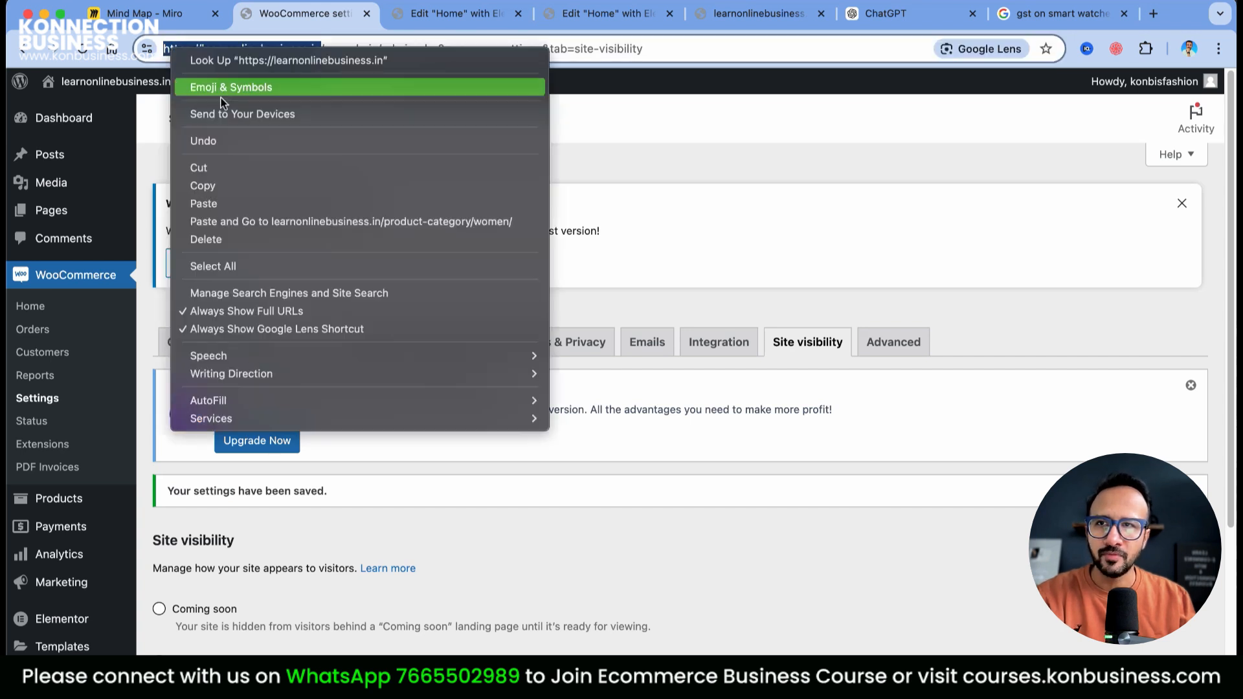
pyautogui.click(230, 186)
pyautogui.press('super+shift+n')
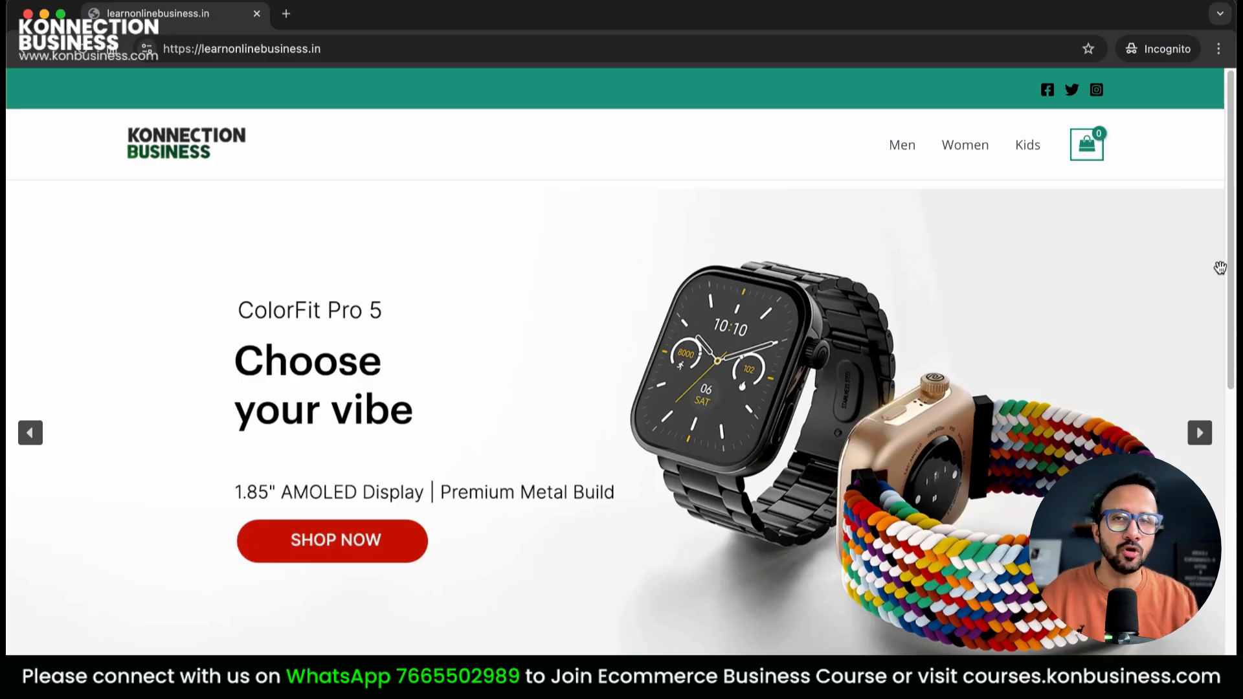
# Go to the Men watch category and open the Smart Watch for Men product page
pyautogui.scroll(-10, 1220, 267)
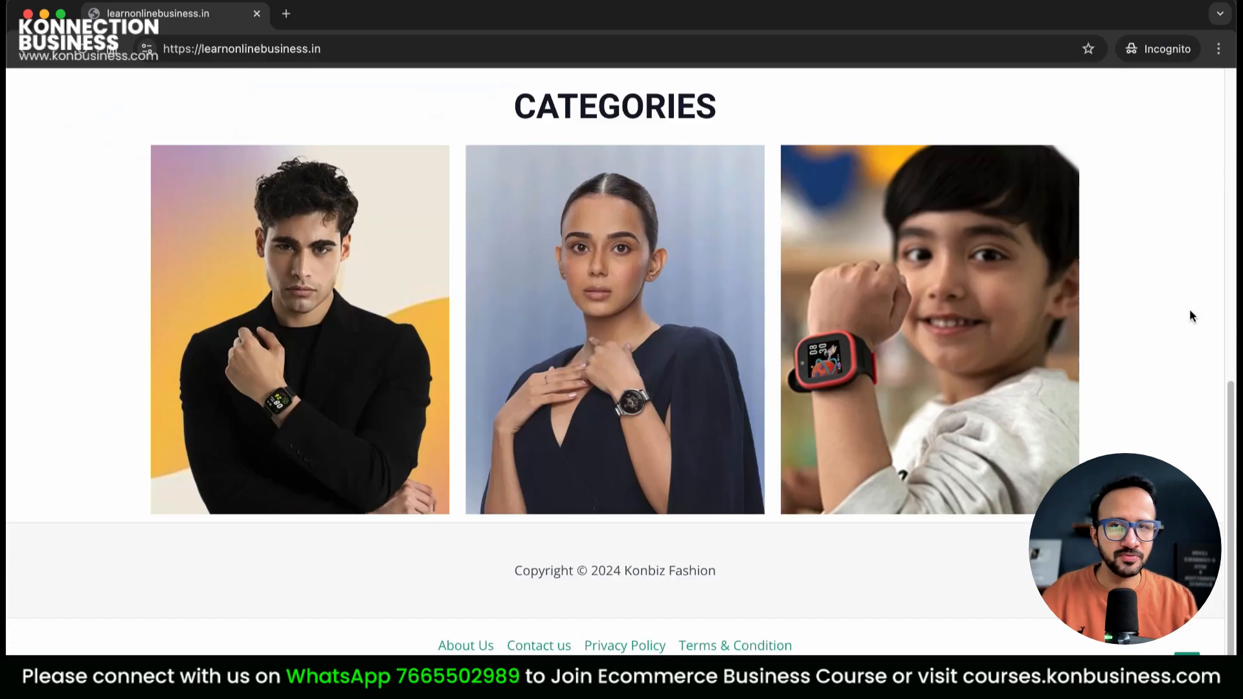
pyautogui.click(349, 215)
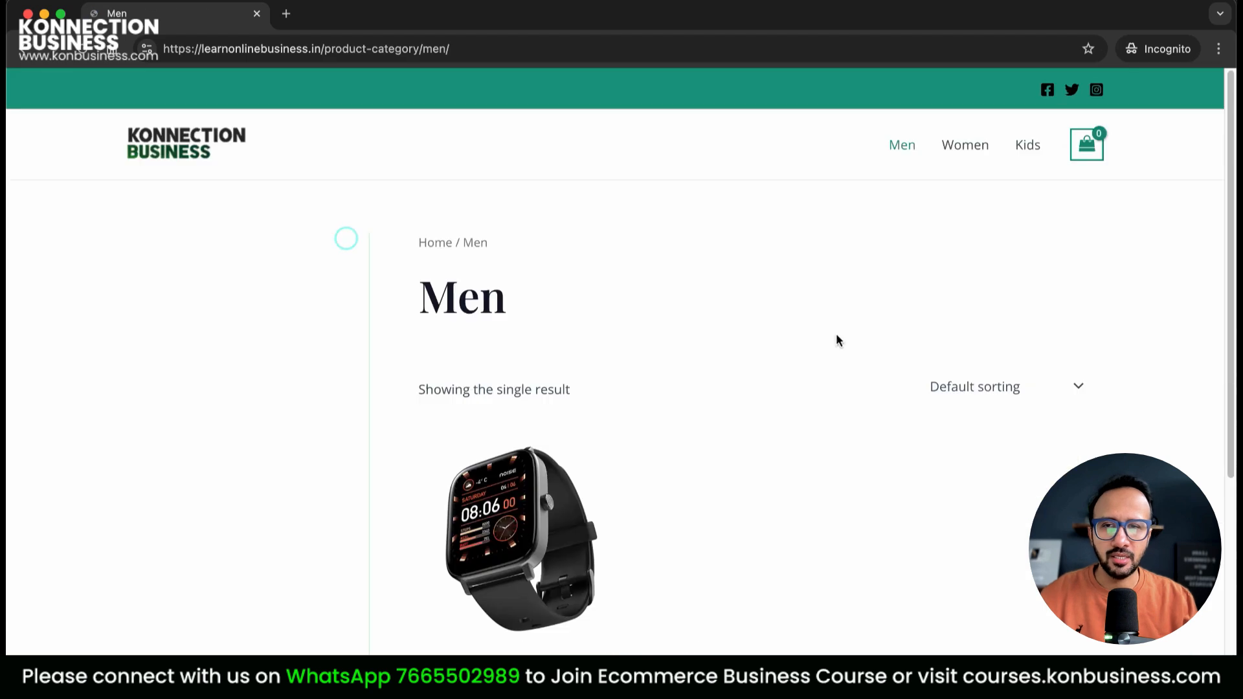
pyautogui.scroll(-5, 647, 323)
pyautogui.click(528, 257)
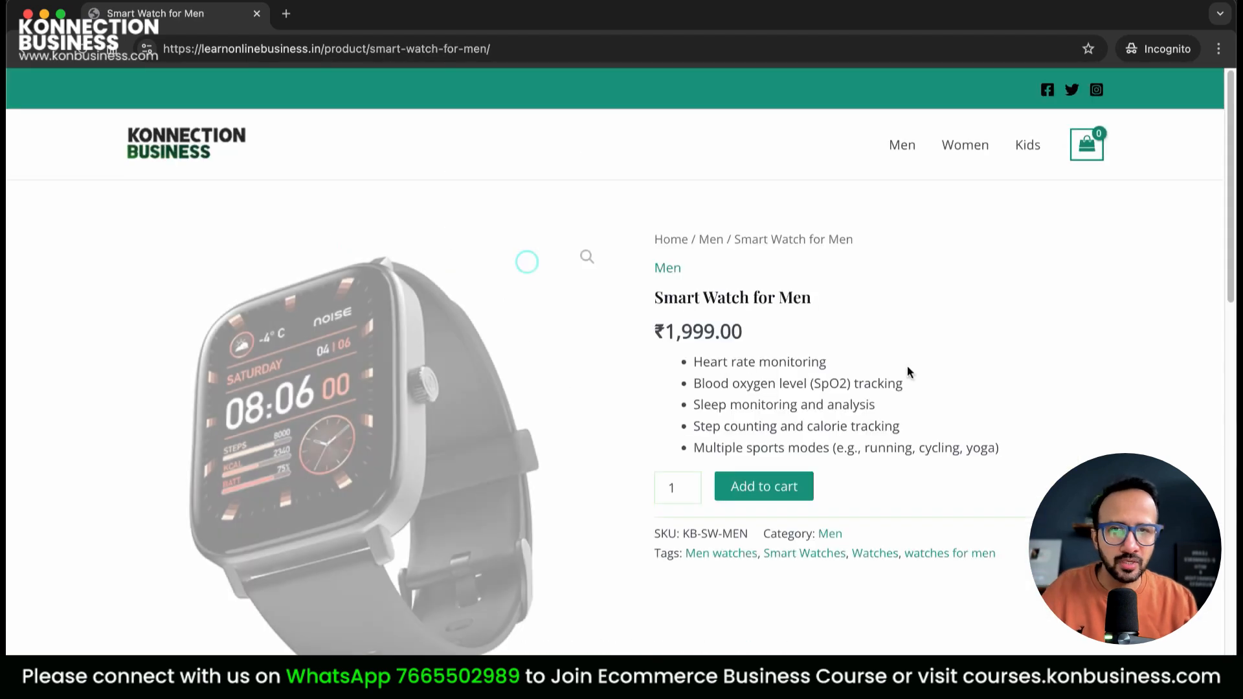
pyautogui.scroll(-5, 647, 377)
pyautogui.scroll(-5, 965, 393)
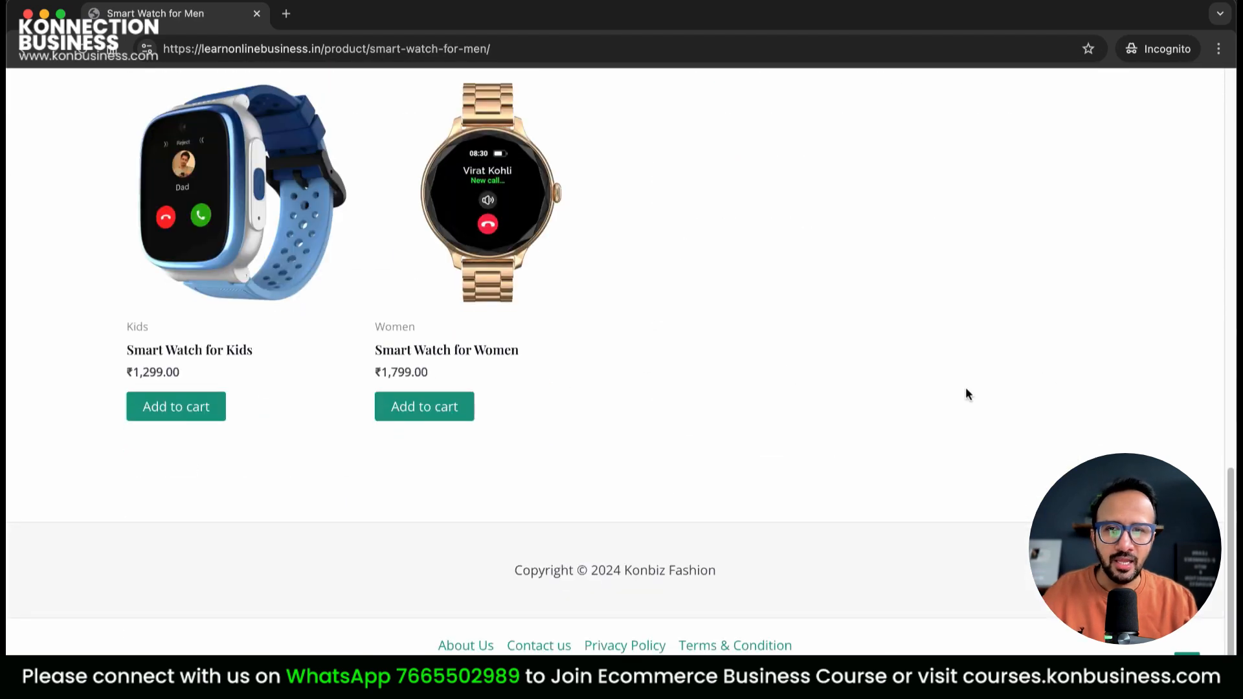
pyautogui.scroll(15, 966, 395)
# Add one Smart Watch for Men to the cart and go to the full cart page
pyautogui.click(751, 491)
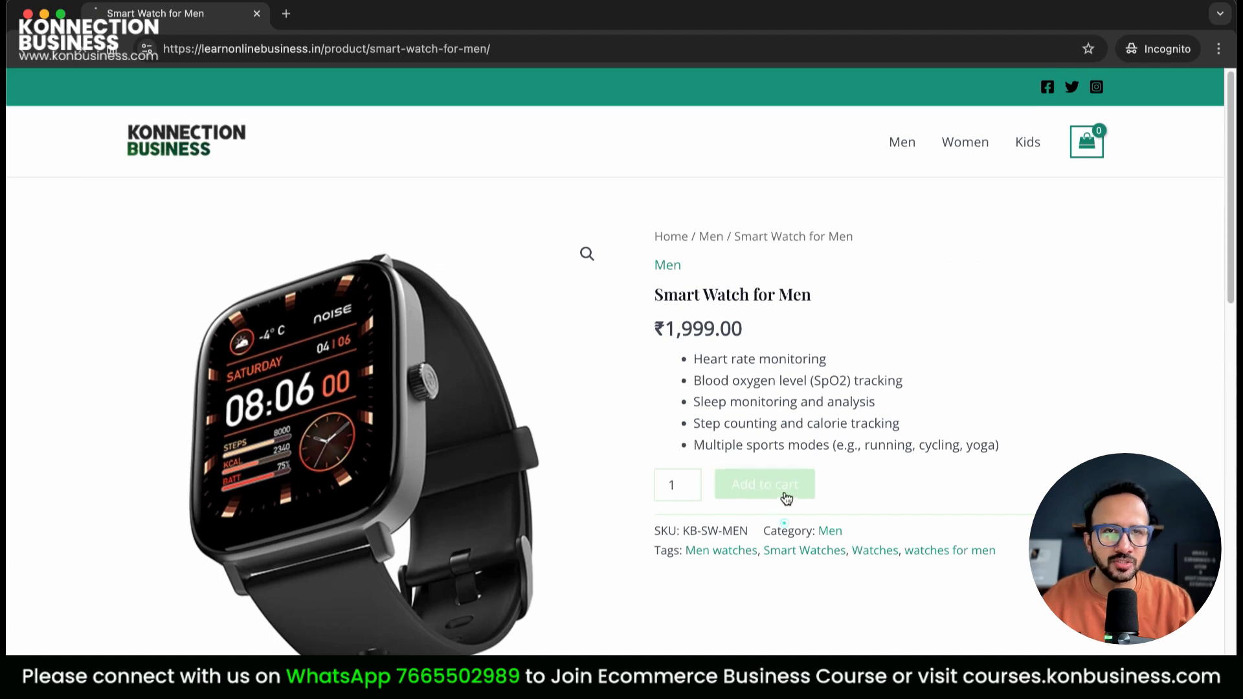
pyautogui.moveTo(1099, 158)
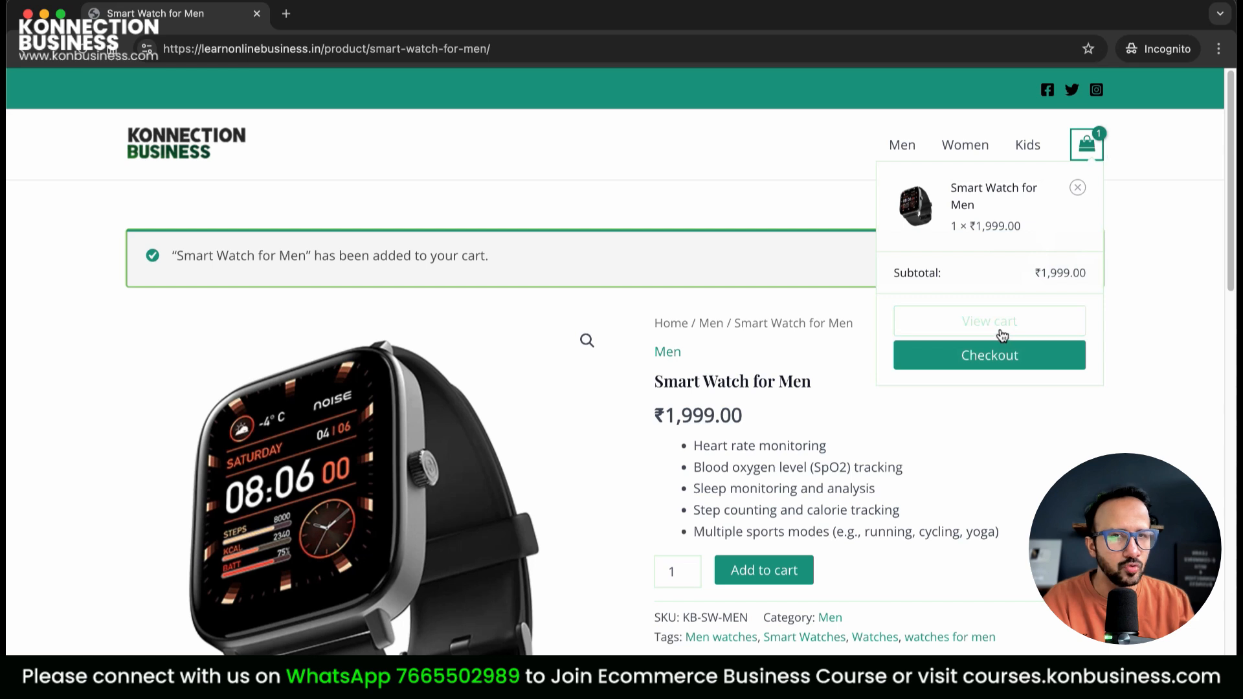
pyautogui.click(1018, 324)
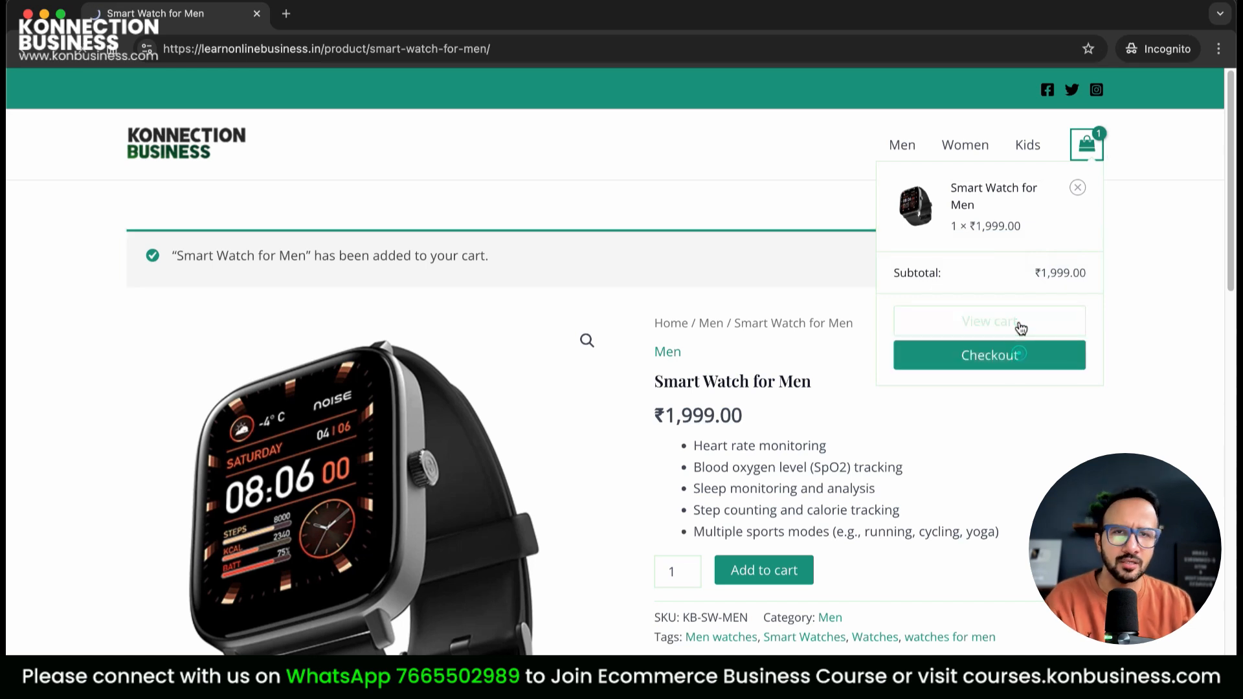
# Open the cart's change-address form, then proceed to checkout
pyautogui.scroll(-5, 879, 510)
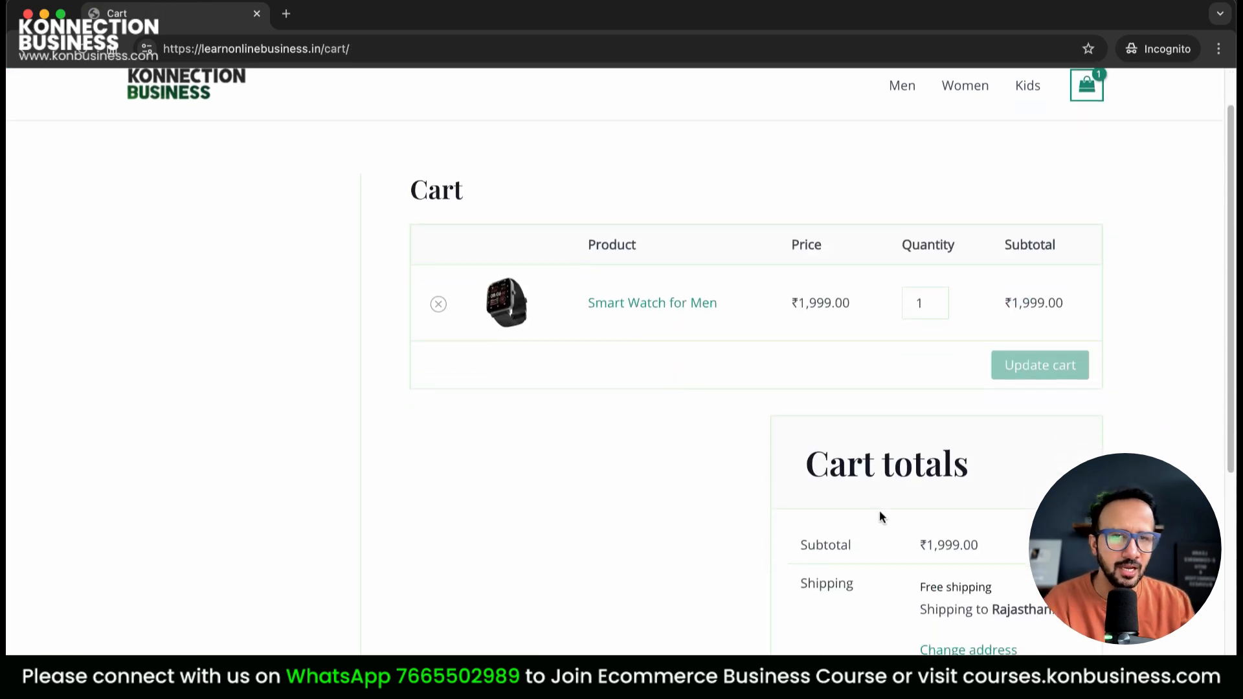
pyautogui.click(987, 410)
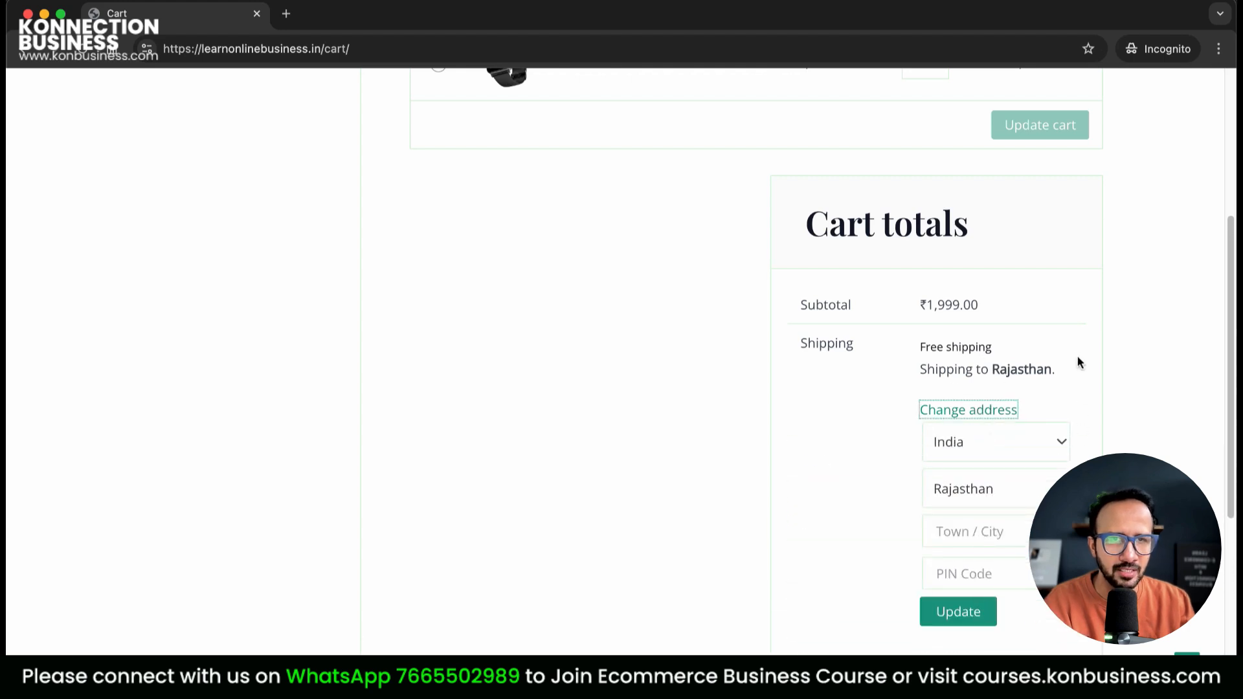
pyautogui.click(1109, 347)
pyautogui.scroll(-5, 1109, 344)
pyautogui.click(907, 427)
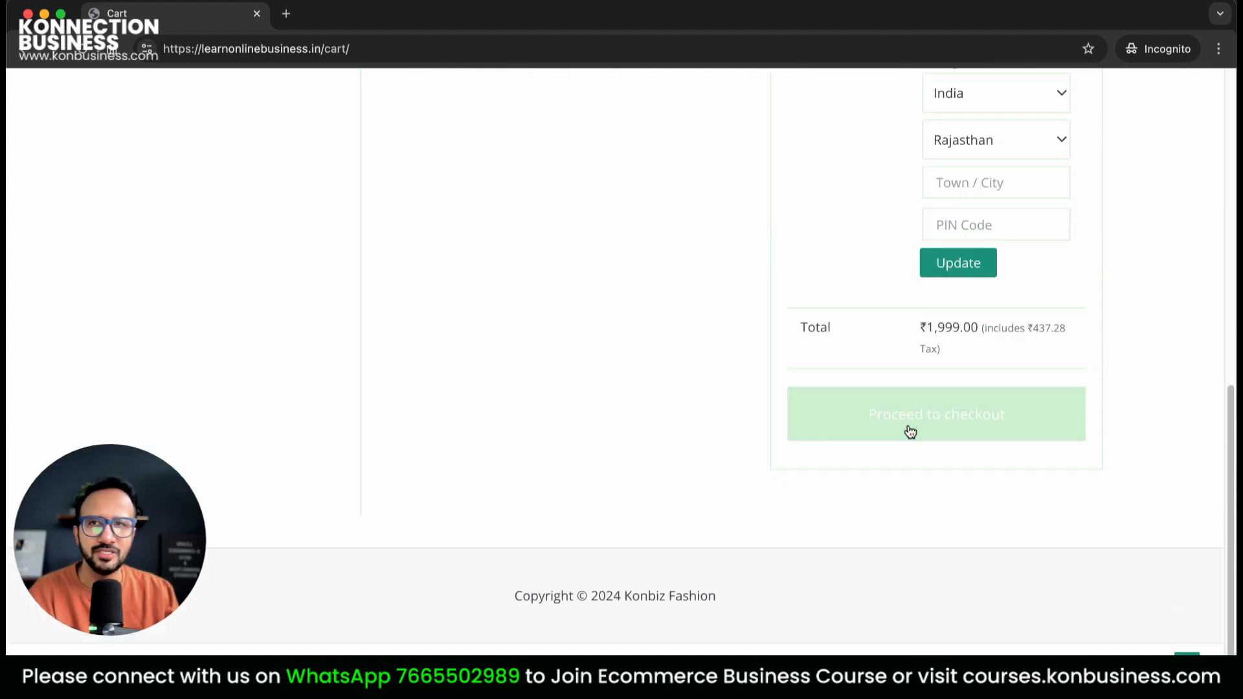
# Enter the customer's first and last name, street address, second address line and city
pyautogui.scroll(-3, 787, 402)
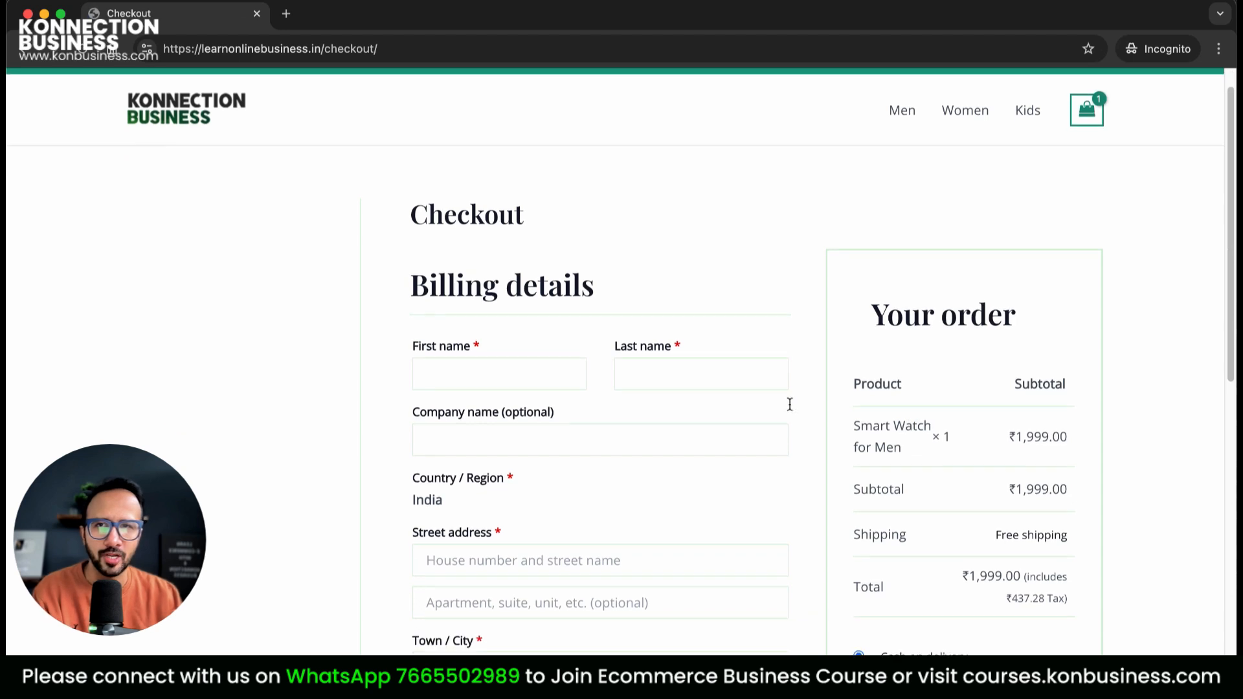
pyautogui.click(486, 244)
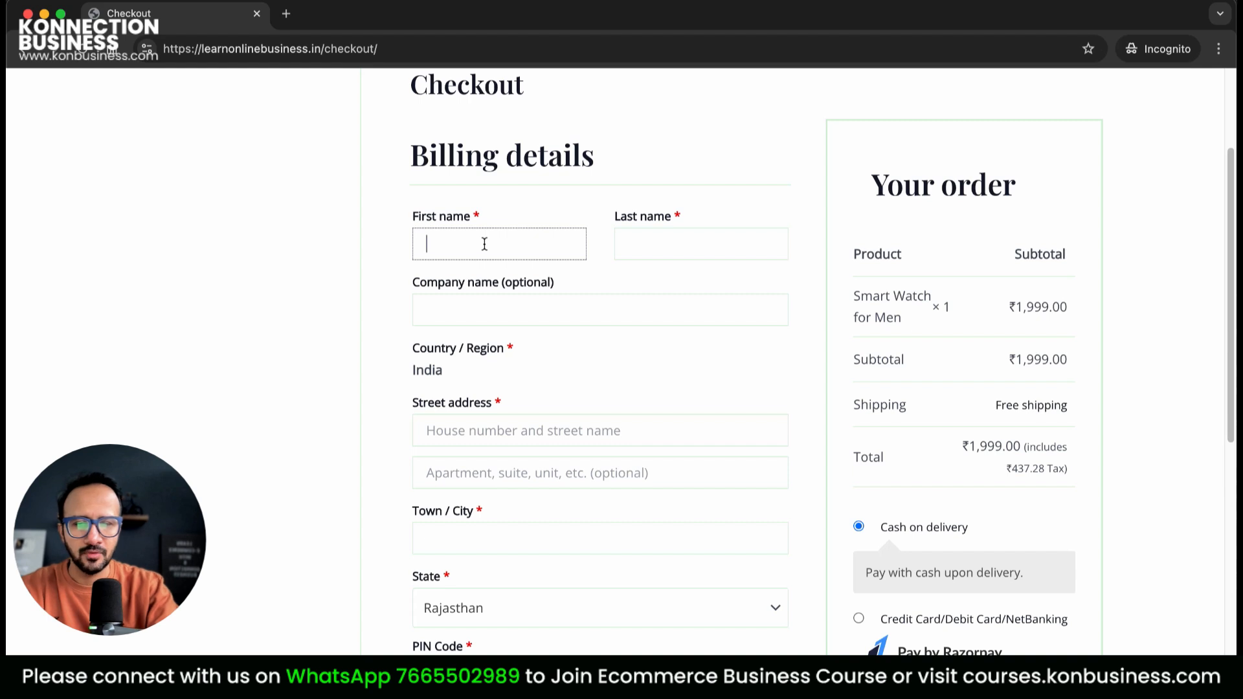
pyautogui.press('Tab')
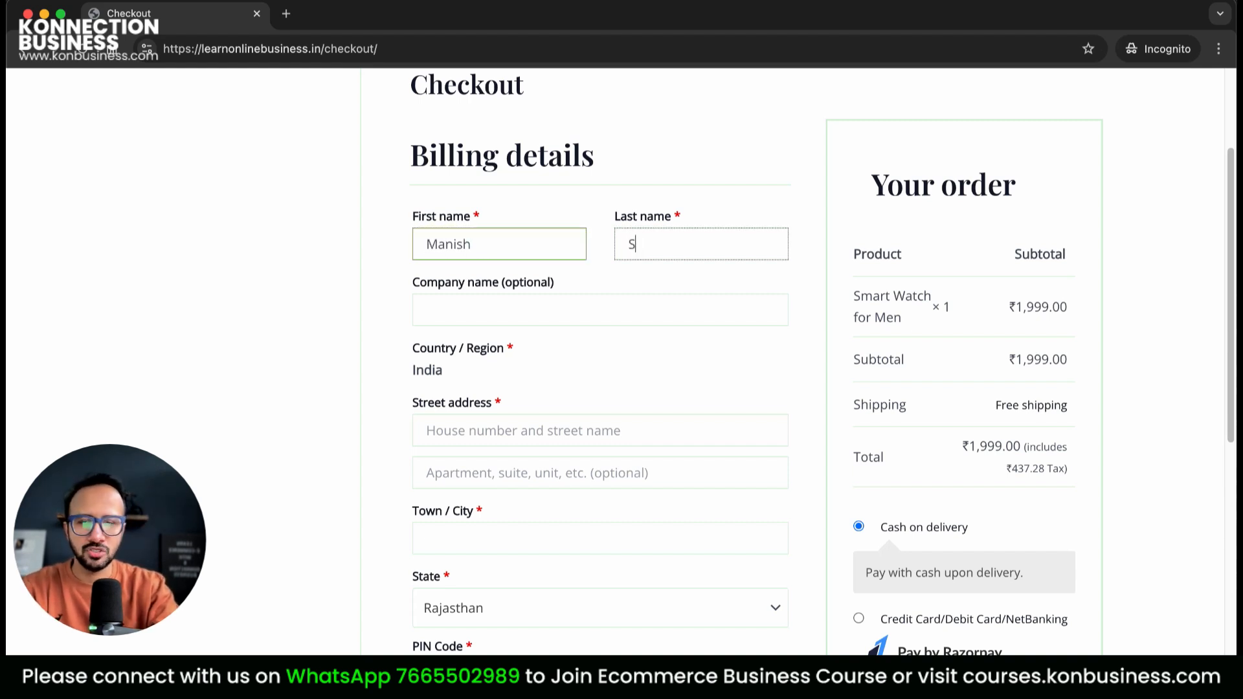
pyautogui.press('Tab')
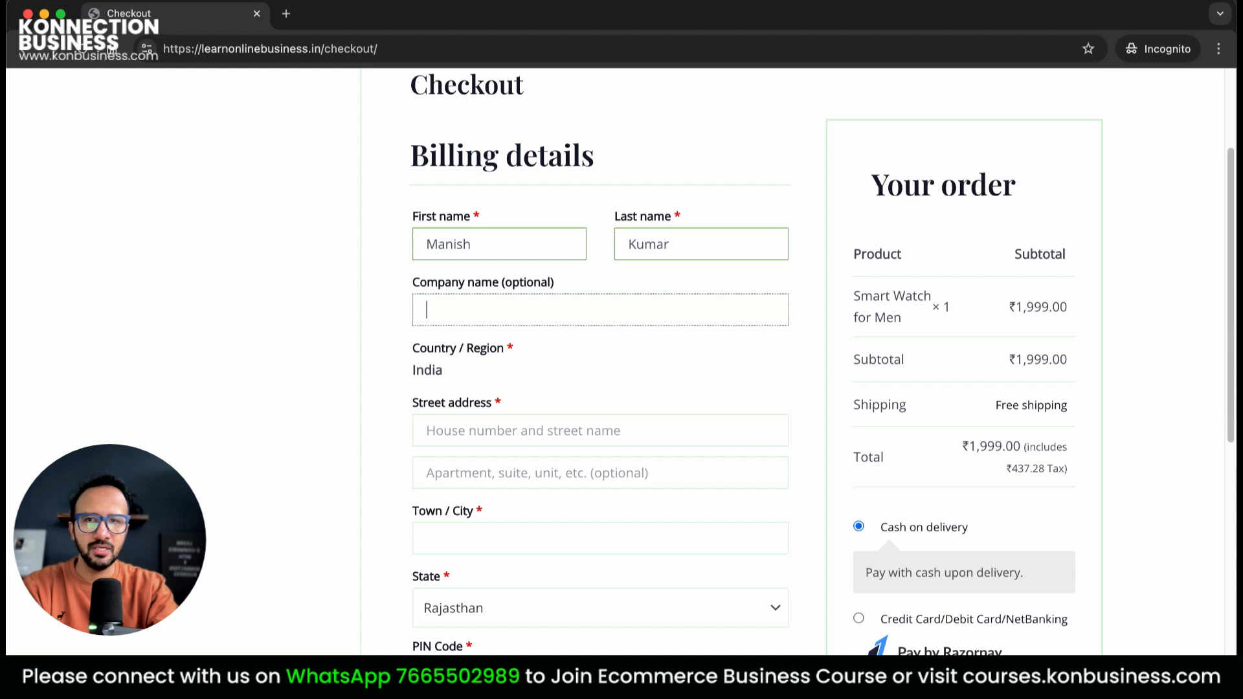
pyautogui.press('Tab')
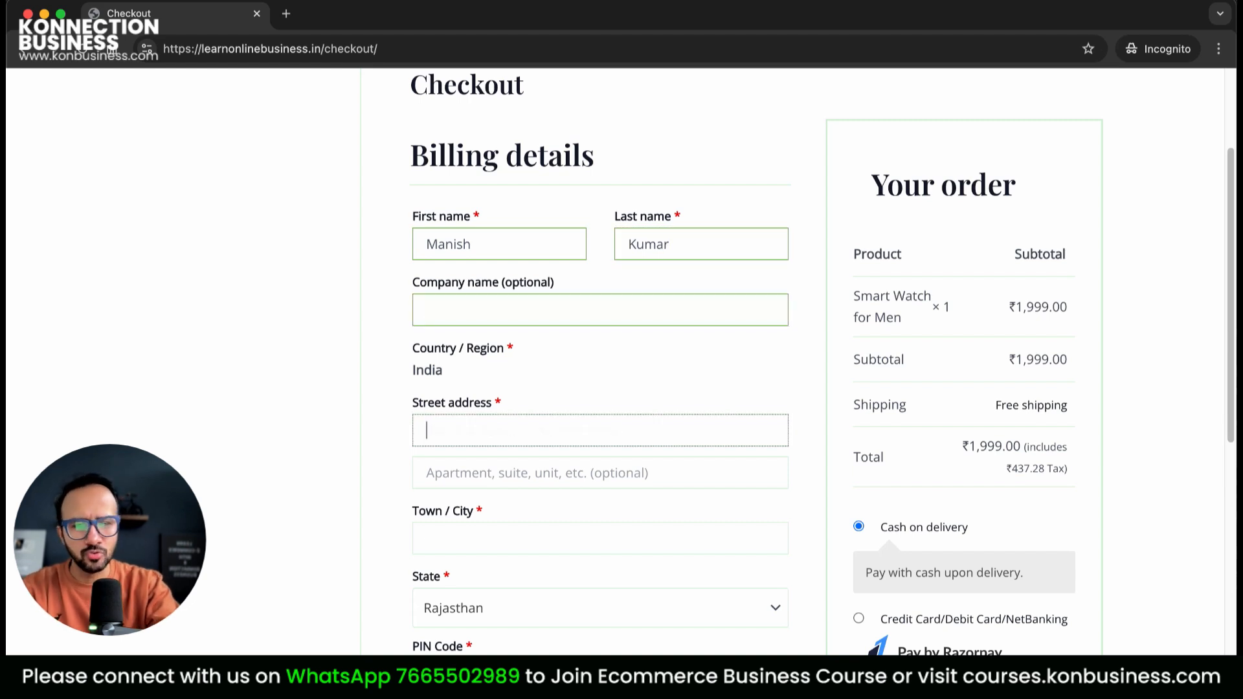
pyautogui.write('BHopa')
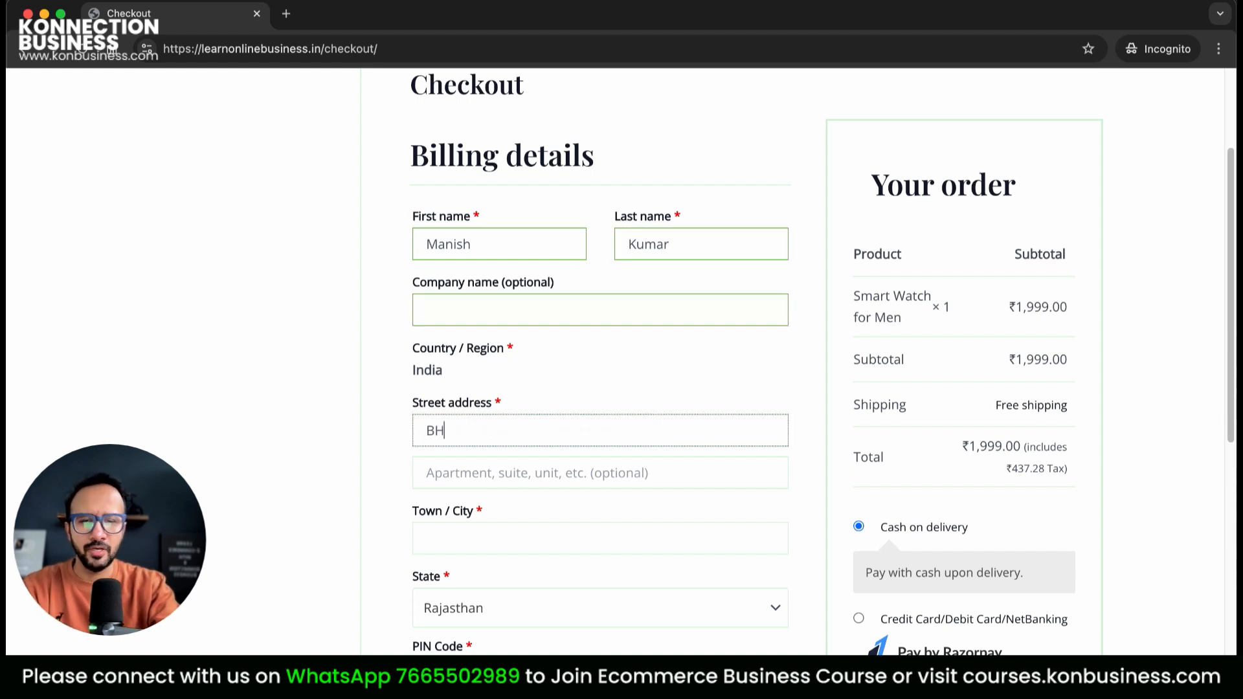
pyautogui.press('BackSpace')
pyautogui.press('BackSpace')
pyautogui.press('BackSpace')
pyautogui.write('hopal Colony')
pyautogui.press('Tab')
pyautogui.write('Jaipur')
pyautogui.press('Tab')
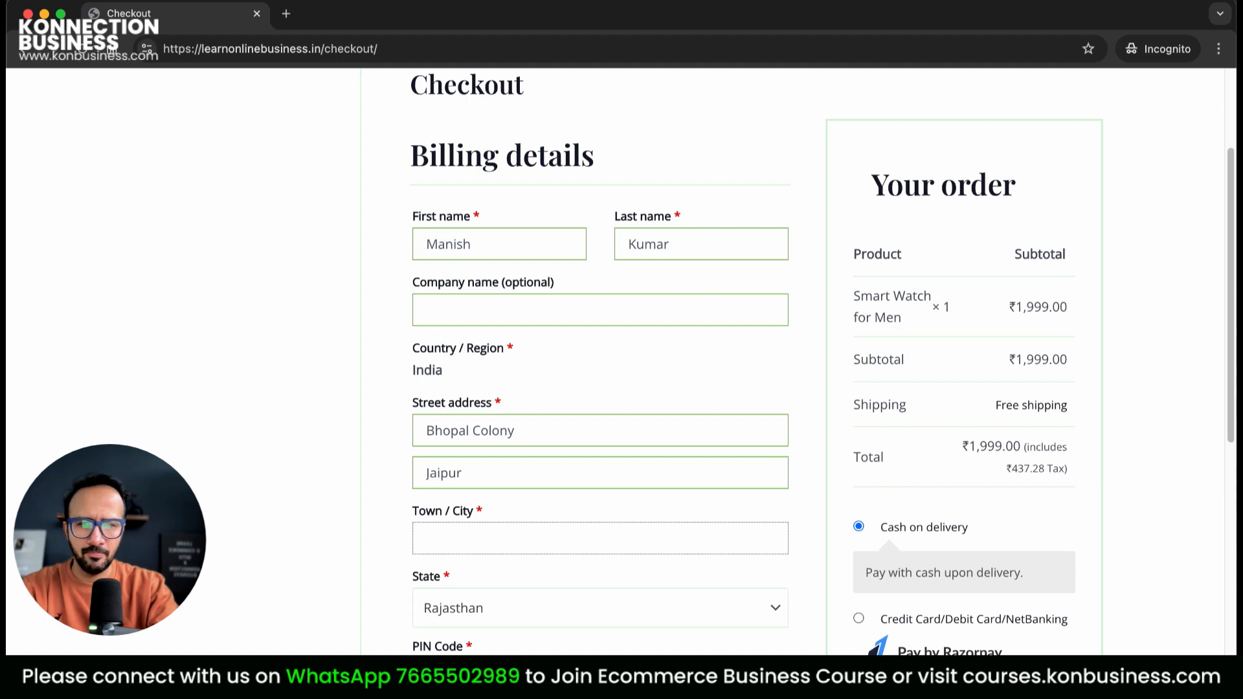
pyautogui.write('Jaipur')
pyautogui.press('Tab')
# Fill in the customer's PIN code, phone number and e-mail address, then focus order notes
pyautogui.scroll(-8, 427, 207)
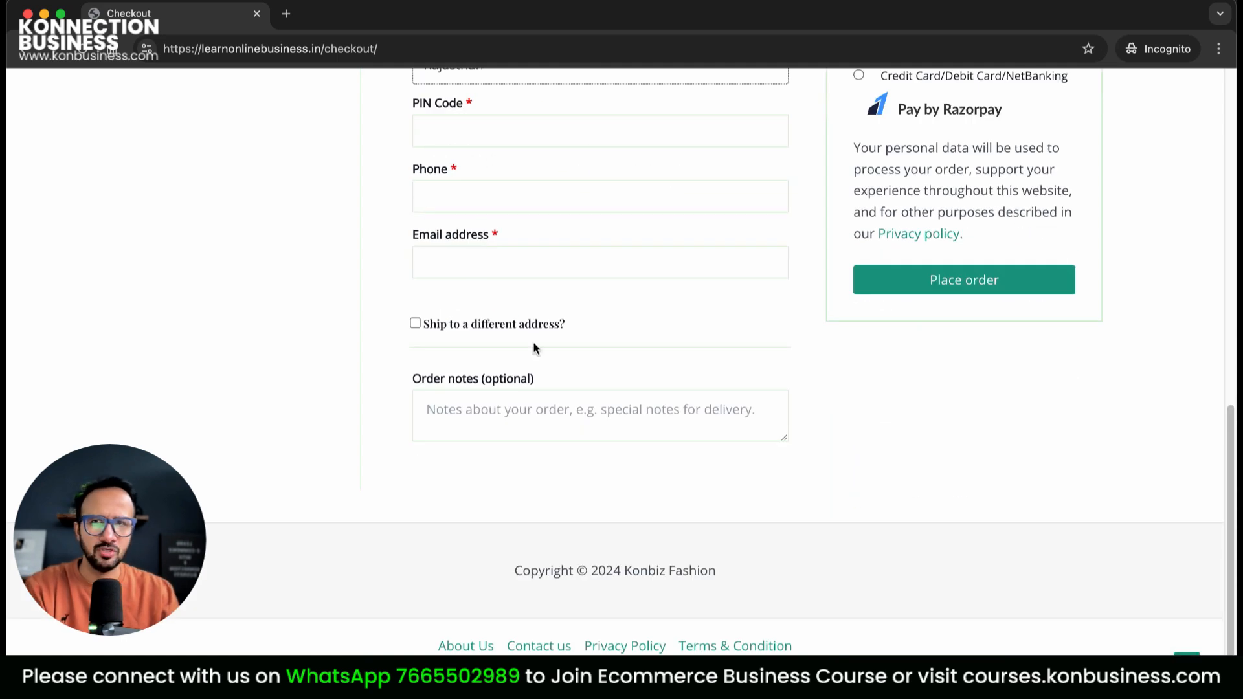
pyautogui.scroll(5, 492, 220)
pyautogui.click(472, 429)
pyautogui.write('302006')
pyautogui.click(485, 494)
pyautogui.write('98765432109')
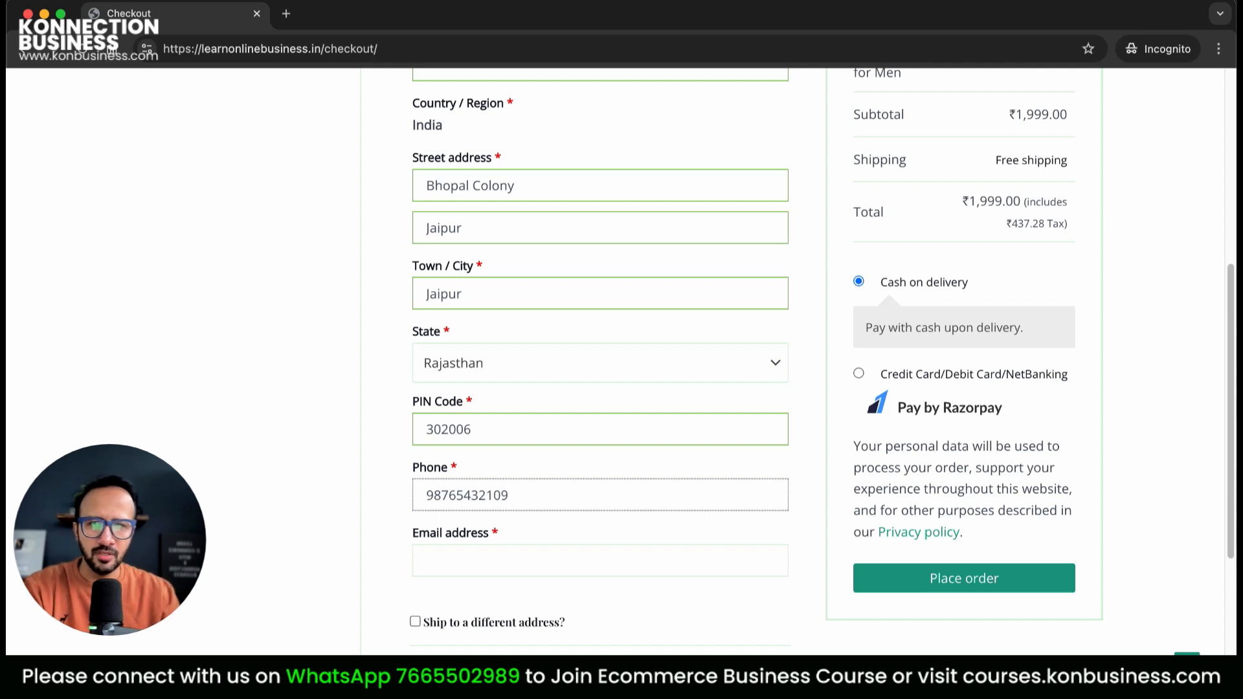
pyautogui.click(509, 569)
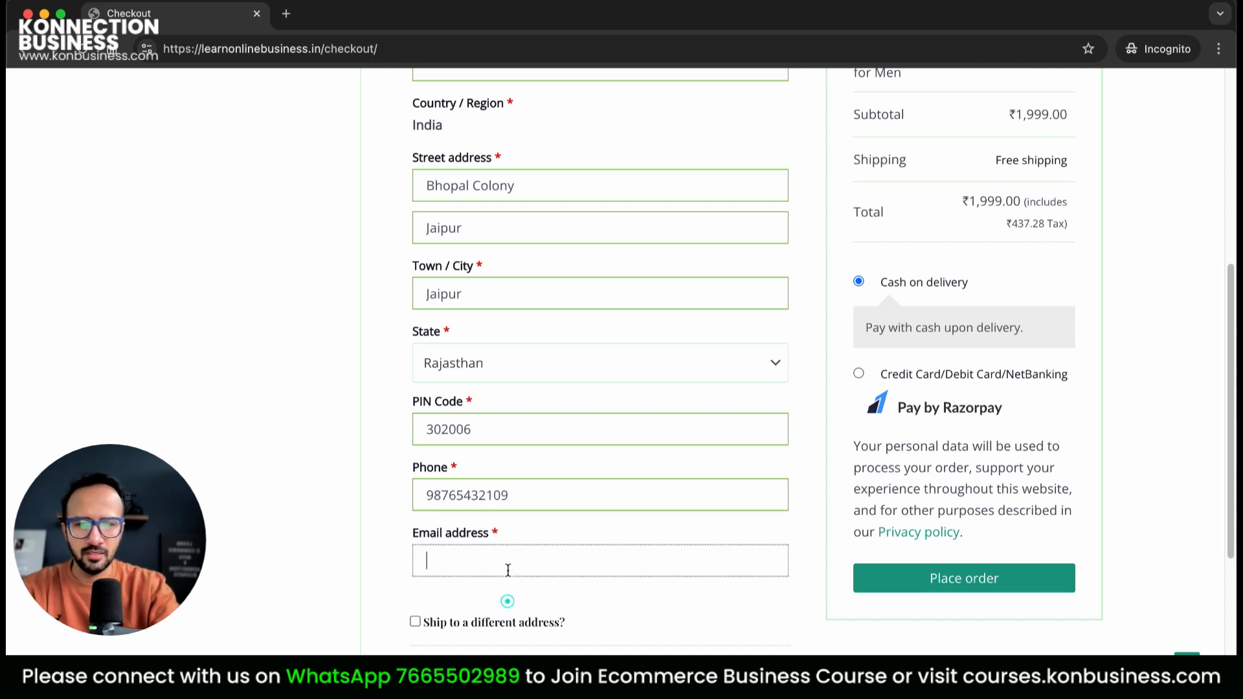
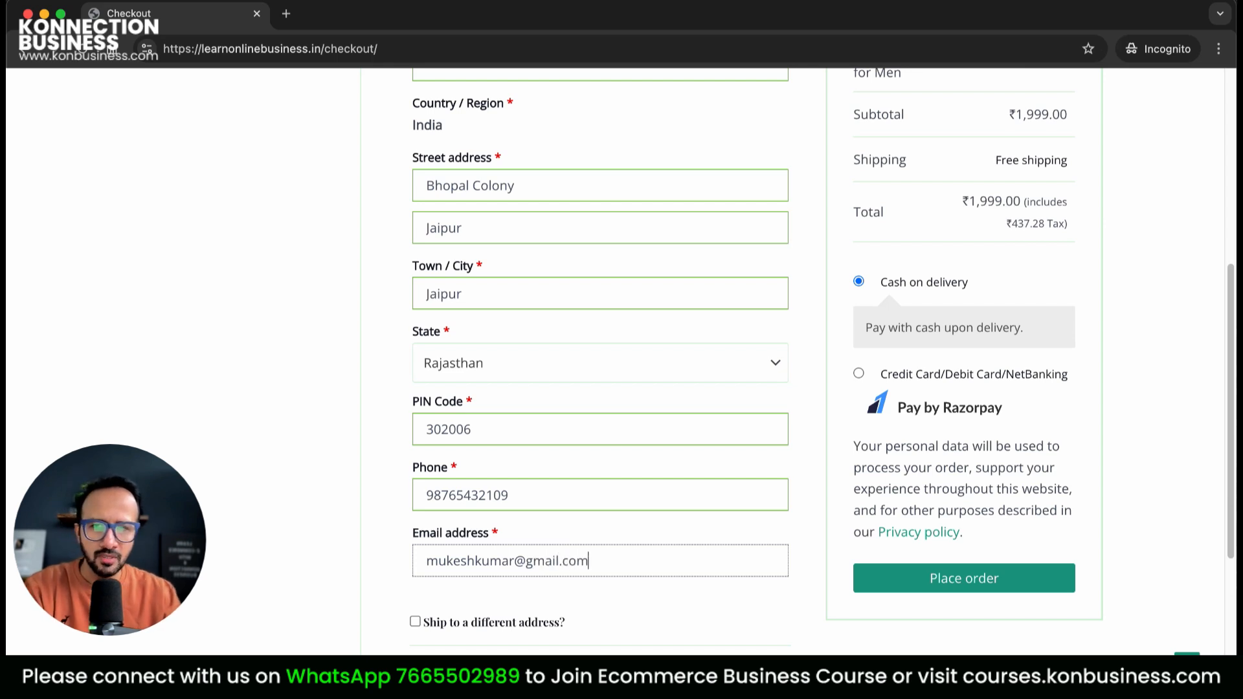
pyautogui.scroll(-5, 503, 569)
pyautogui.click(529, 415)
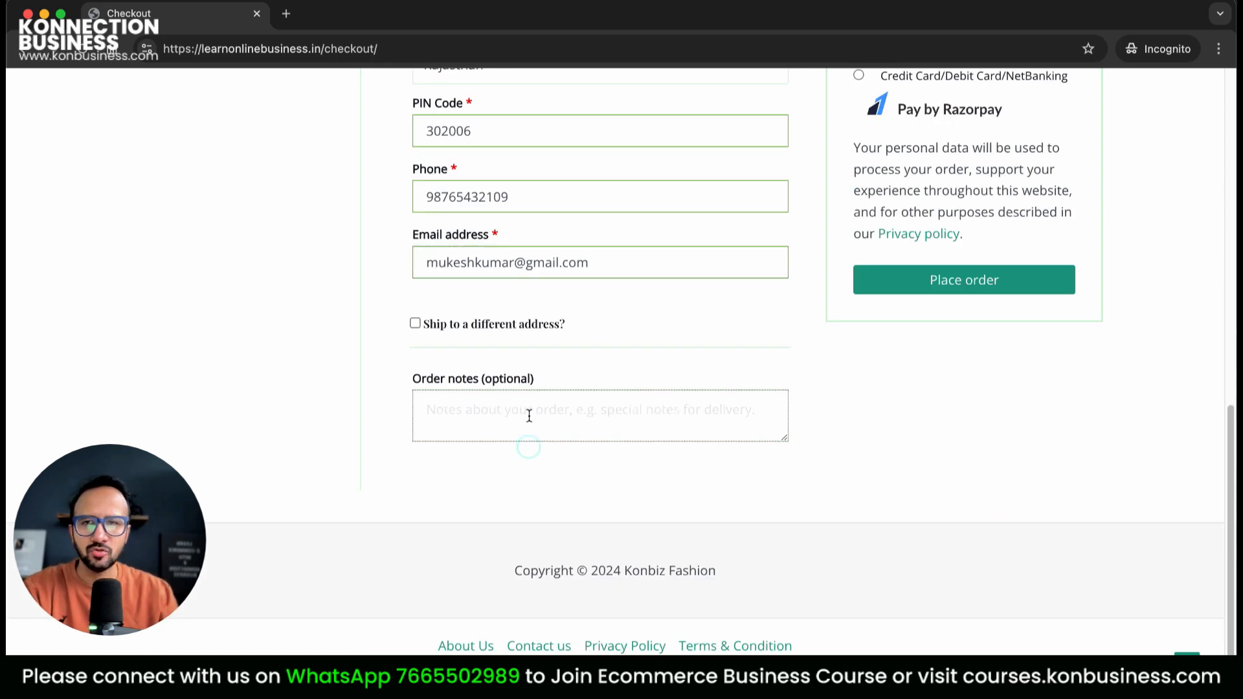
pyautogui.scroll(12, 906, 511)
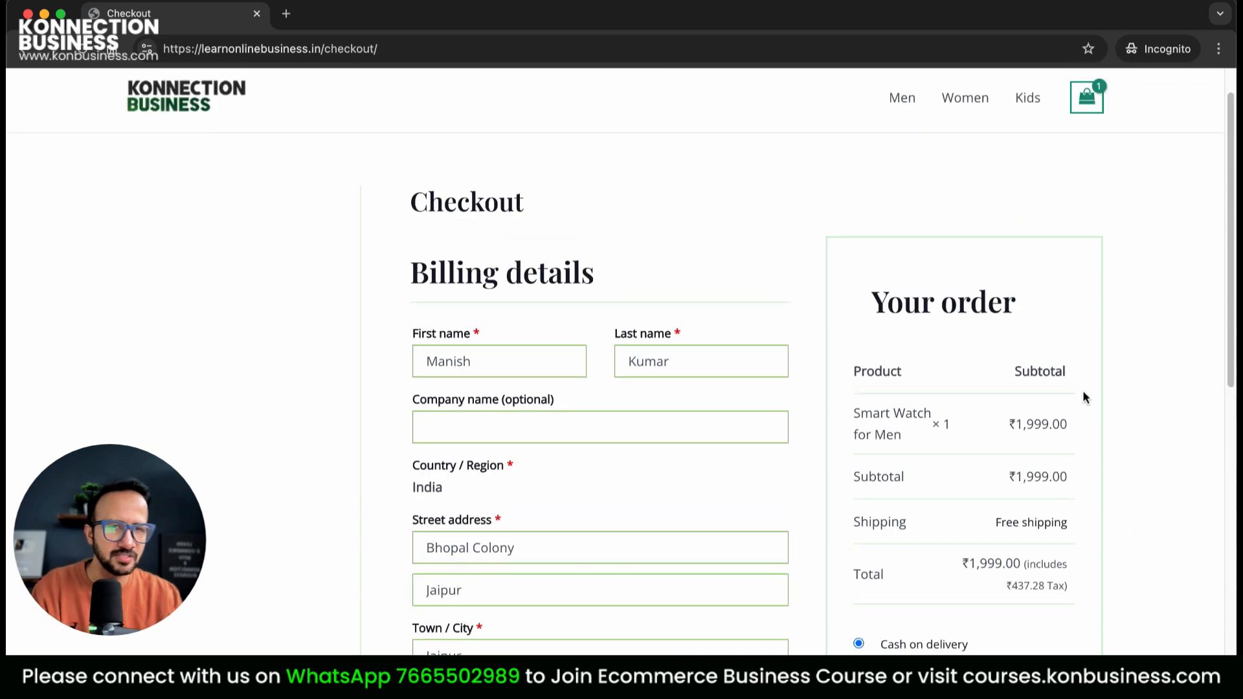
# Highlight the tax included in the checkout order total
pyautogui.scroll(-1, 1036, 537)
pyautogui.moveTo(996, 531); pyautogui.dragTo(1067, 536)
pyautogui.moveTo(1022, 500); pyautogui.dragTo(1074, 536)
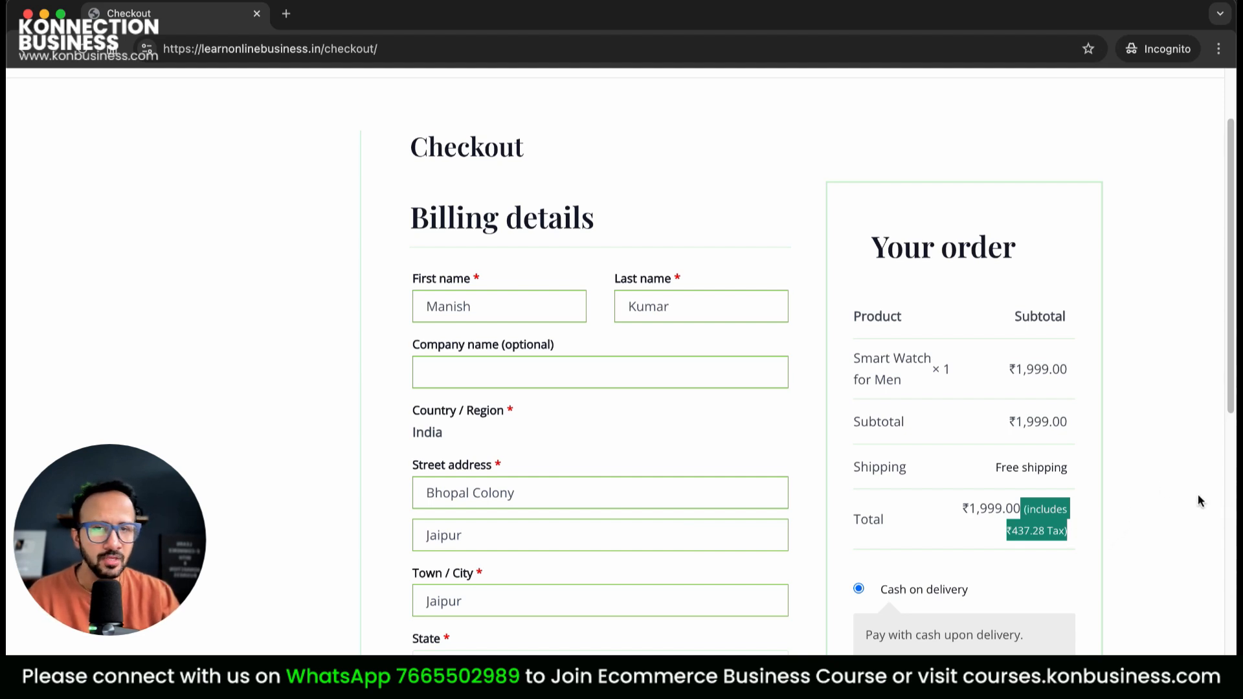
pyautogui.click(1205, 535)
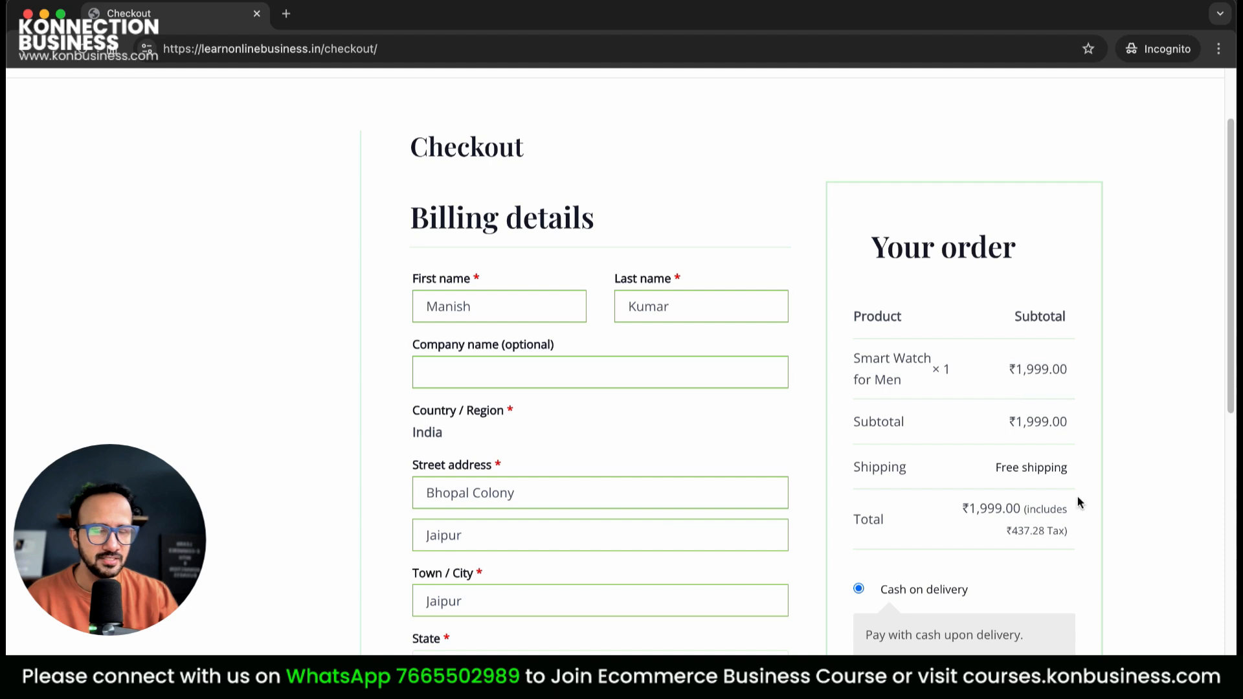
pyautogui.scroll(-6, 1038, 491)
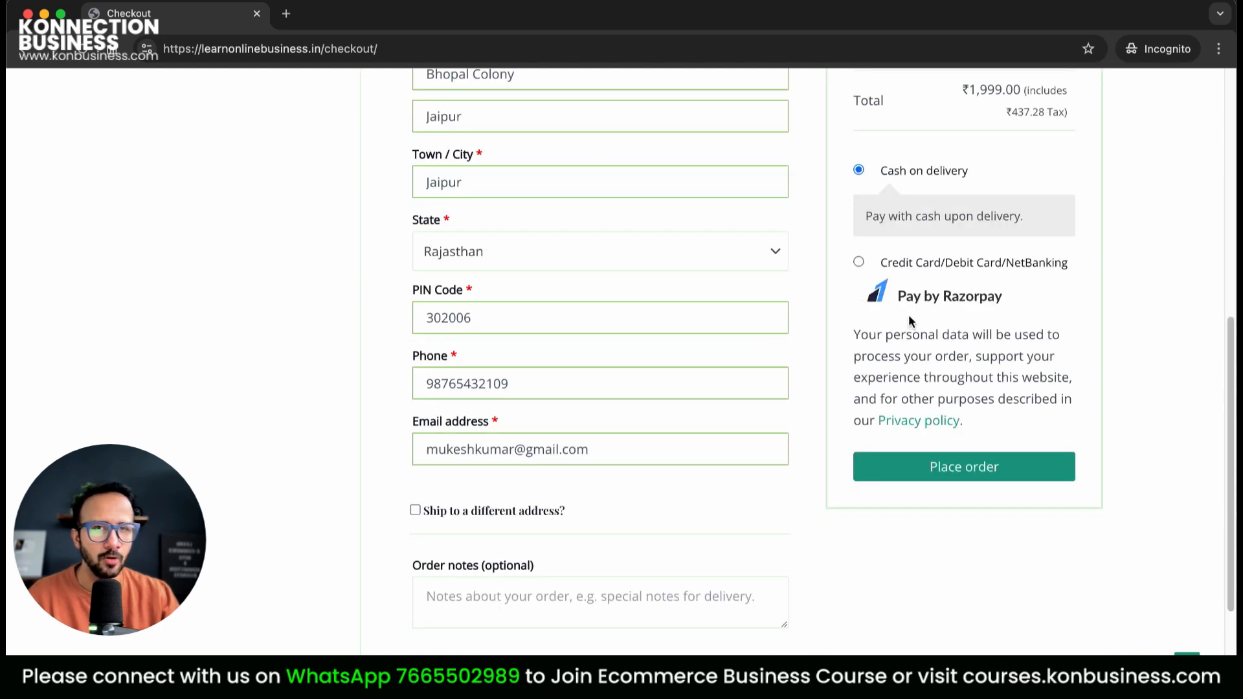
# Try Razorpay card payment, then choose Cash on delivery and place the order
pyautogui.click(858, 263)
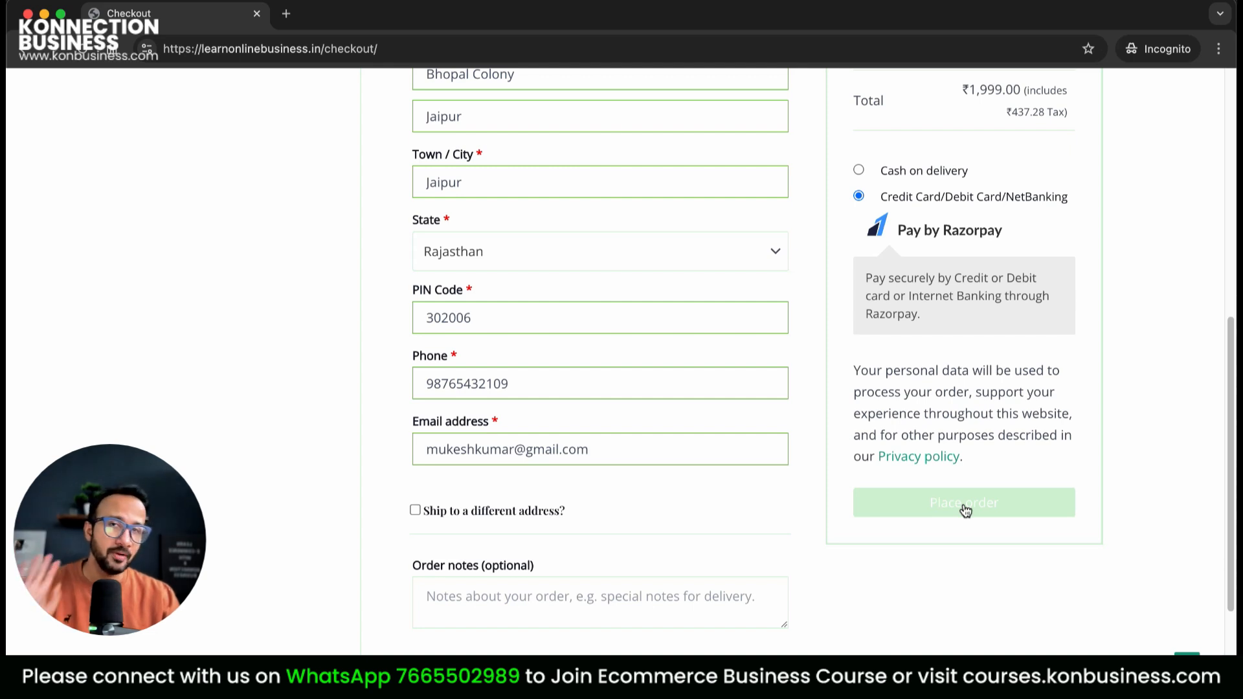
pyautogui.scroll(1, 970, 483)
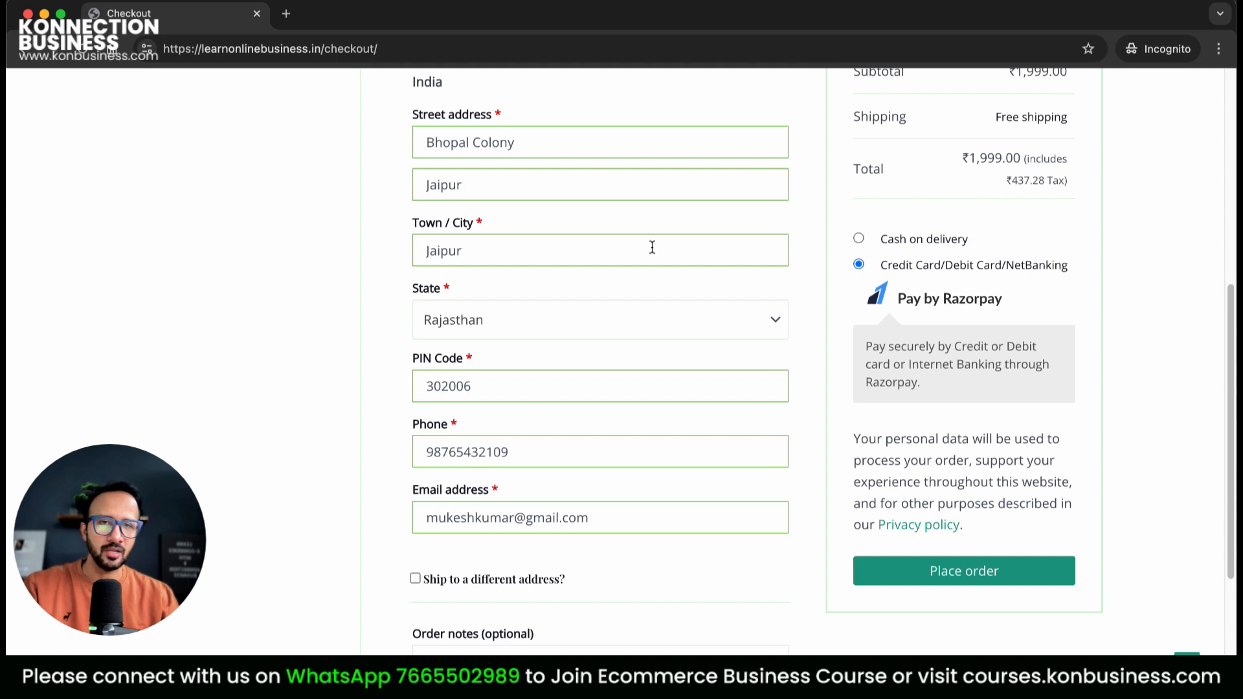
pyautogui.click(853, 240)
pyautogui.click(978, 536)
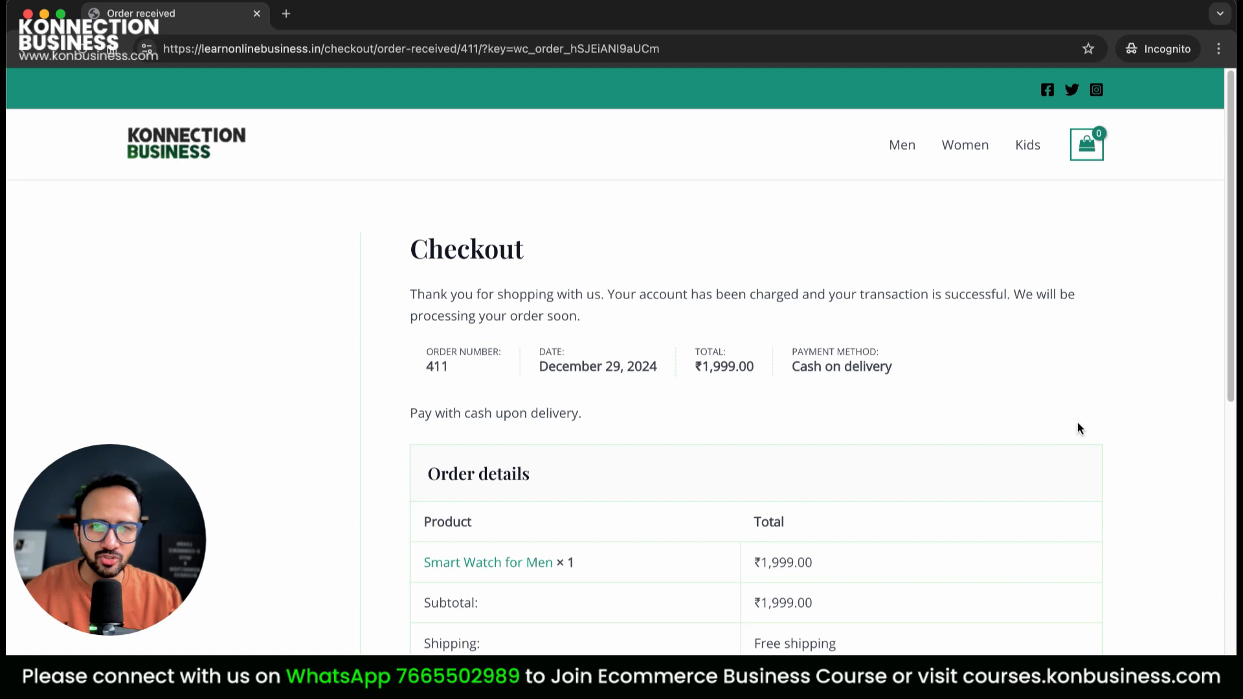
# Scroll through order 411's received page to check its ₹1,999.00 total and addresses
pyautogui.scroll(-9, 1079, 428)
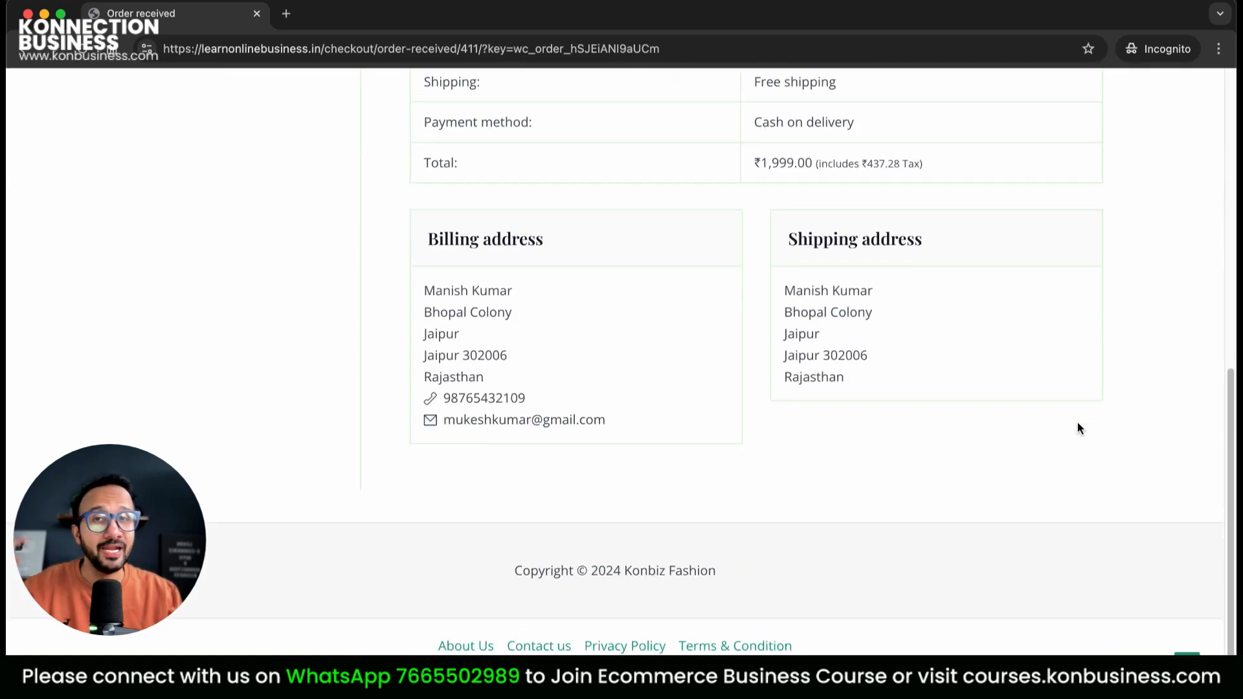
pyautogui.scroll(10, 1078, 427)
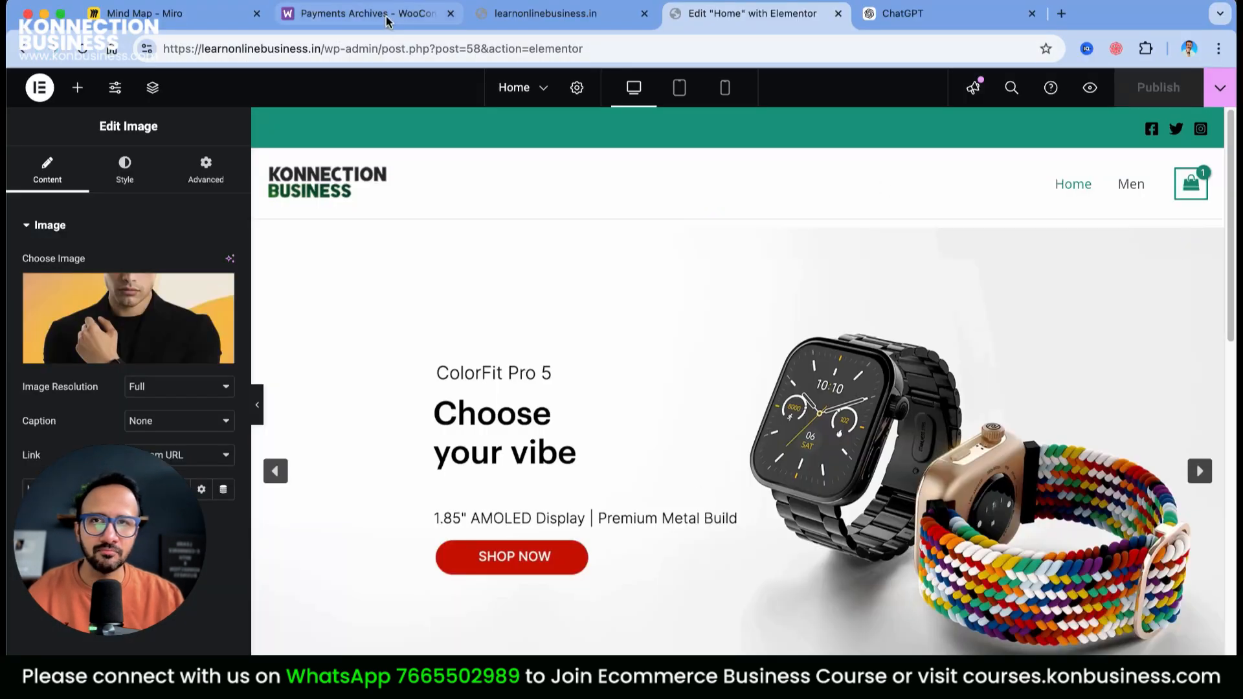
# From the live site, go to the admin's WooCommerce Orders list showing order 411 at ₹1,999.00
pyautogui.click(573, 19)
pyautogui.moveTo(100, 83)
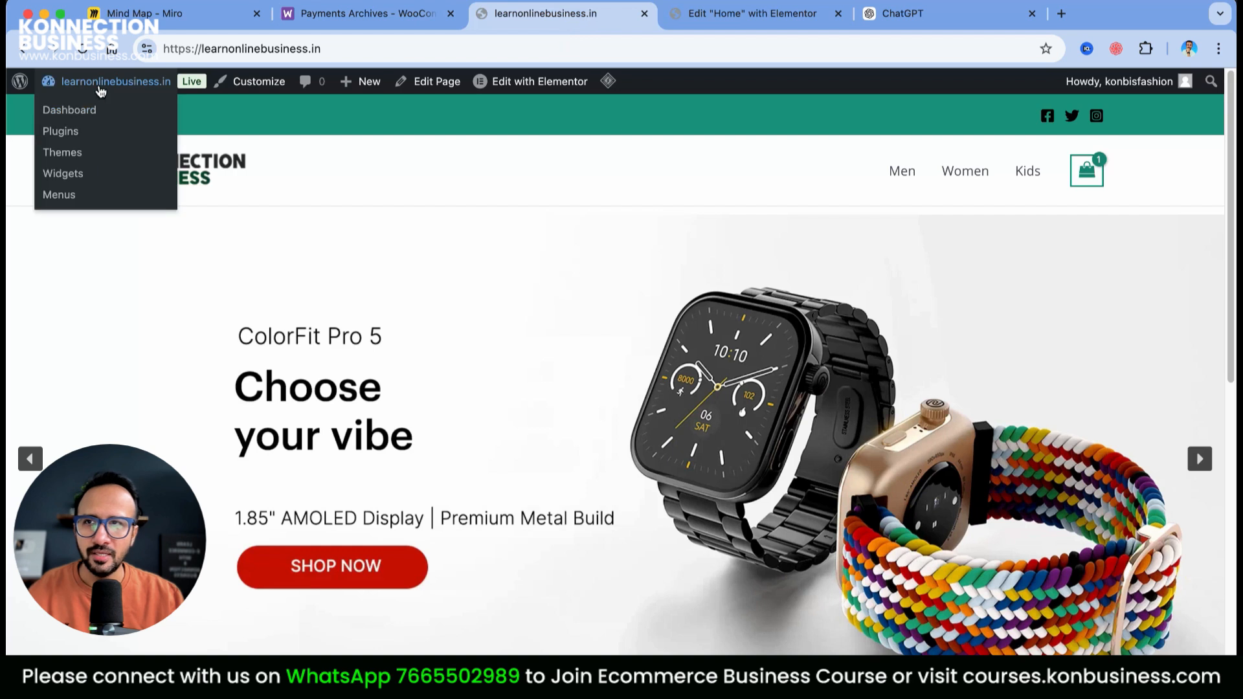
pyautogui.click(81, 112)
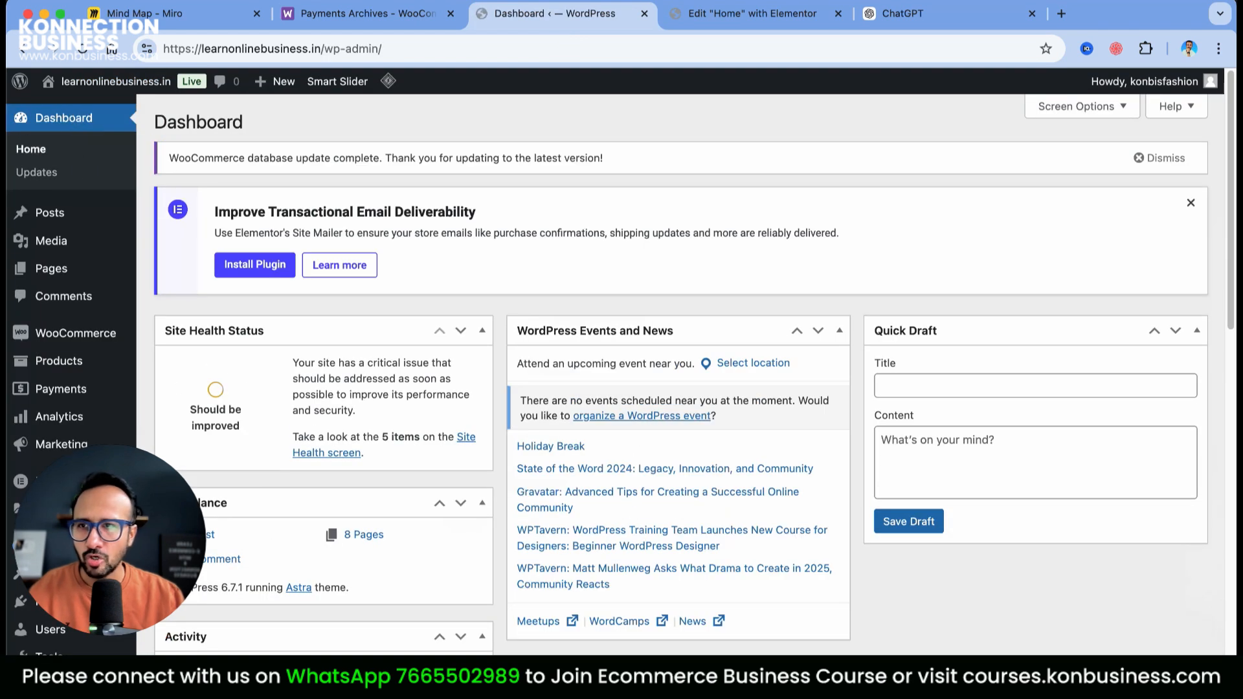
pyautogui.moveTo(91, 336)
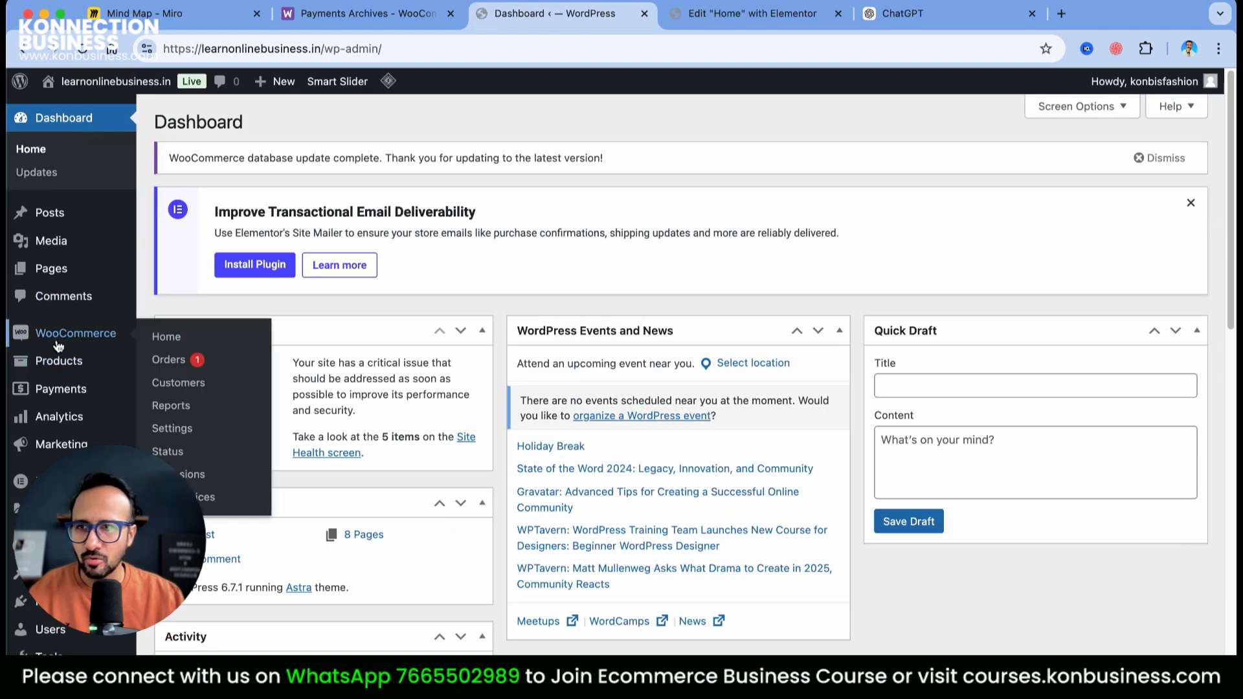
pyautogui.click(168, 361)
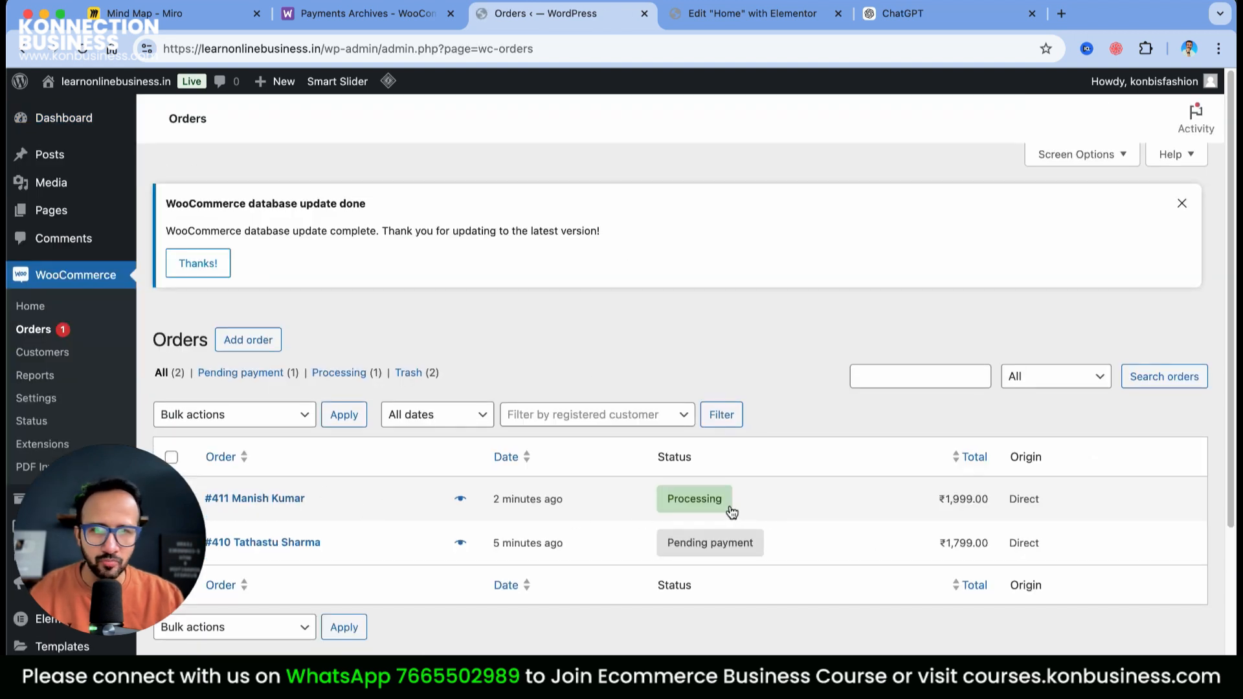
# Open order 411 and generate its PDF invoice from the Create PDF box
pyautogui.click(306, 504)
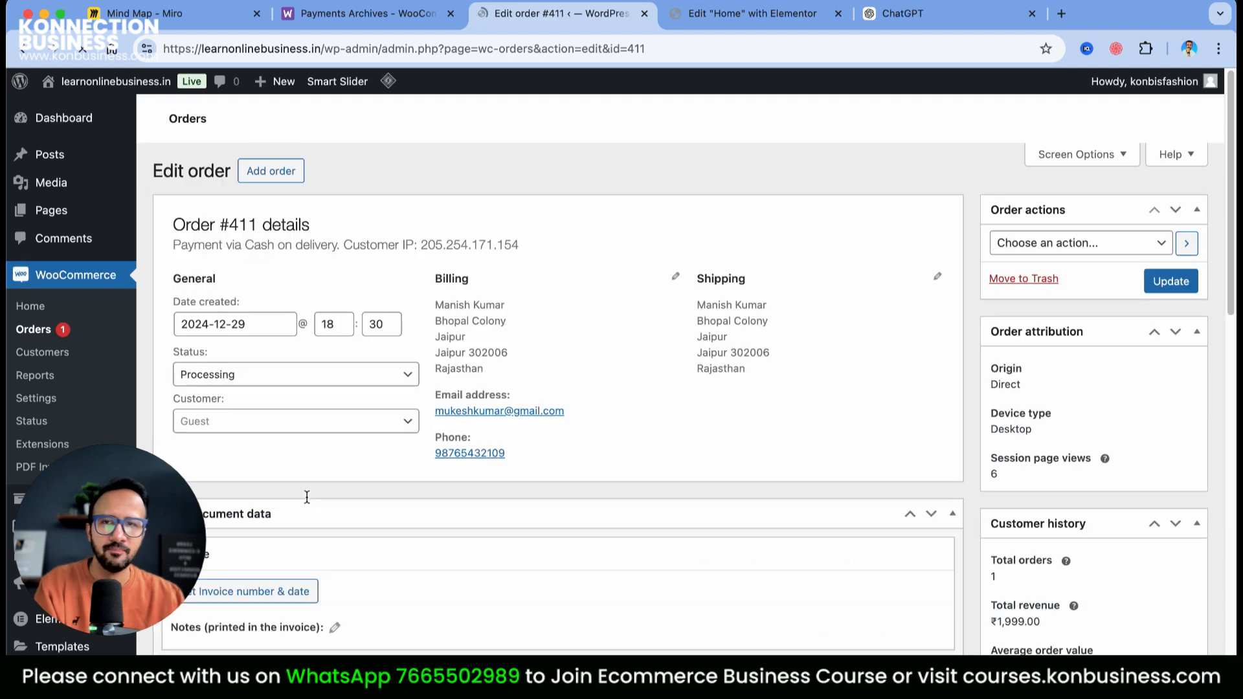
pyautogui.scroll(-10, 866, 425)
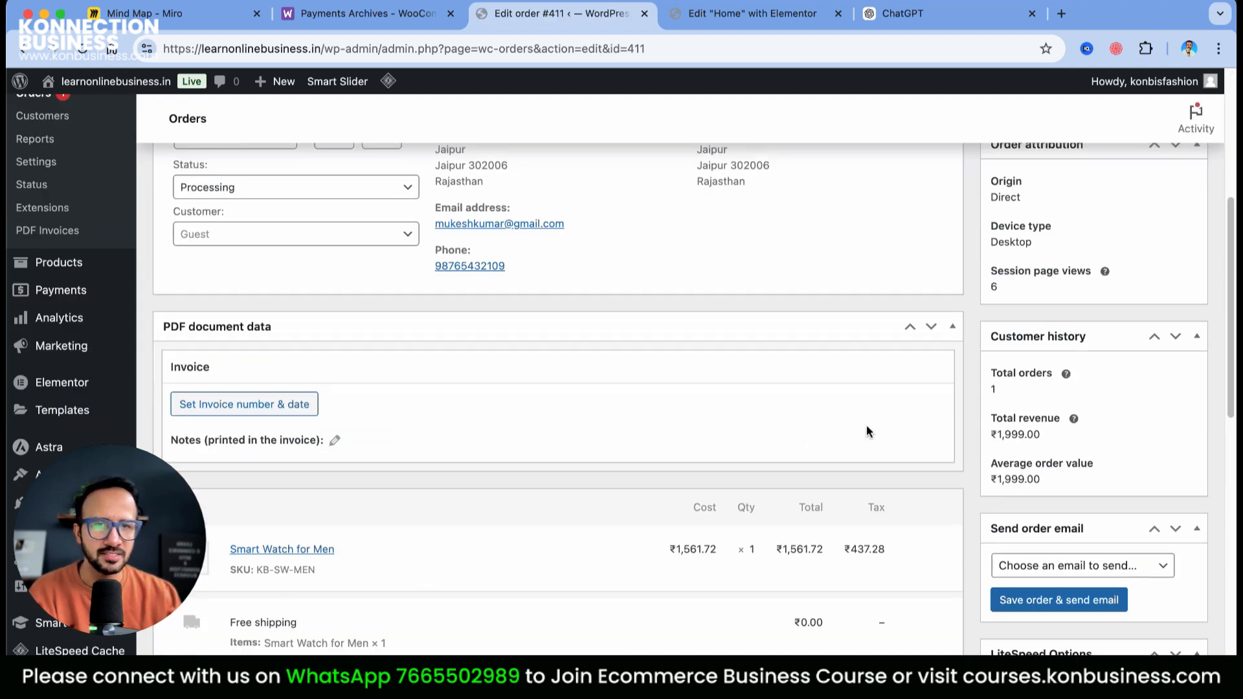
pyautogui.scroll(-15, 866, 426)
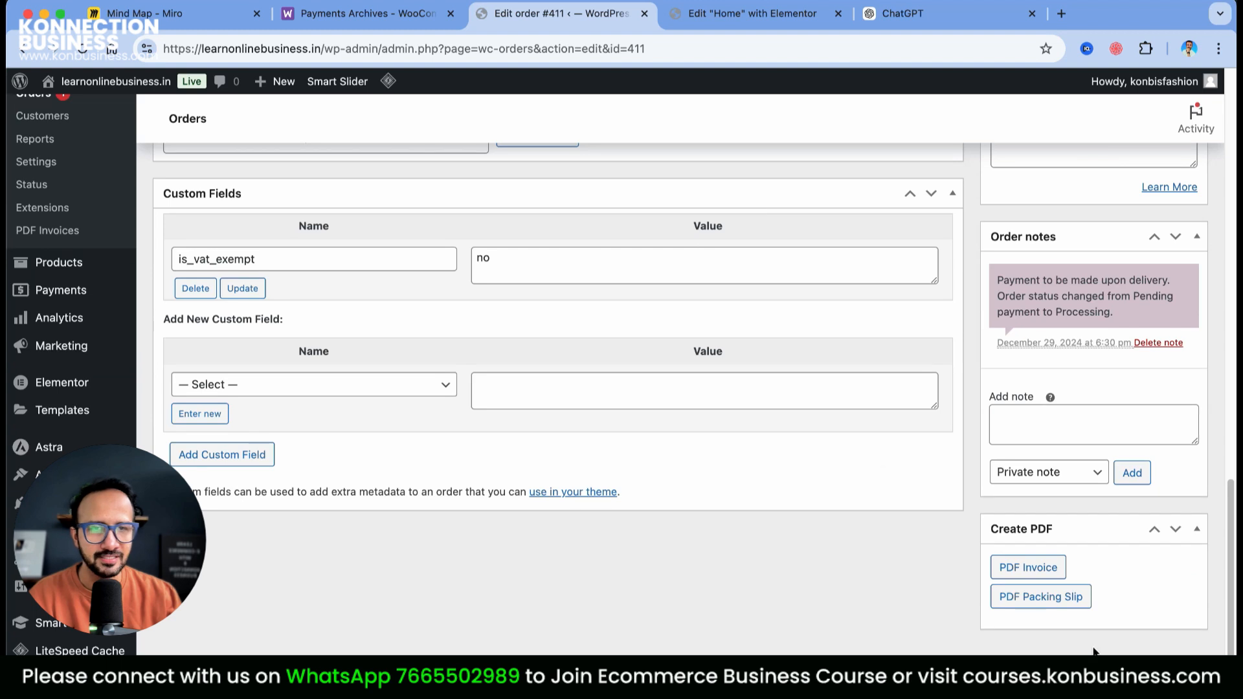
pyautogui.click(1043, 571)
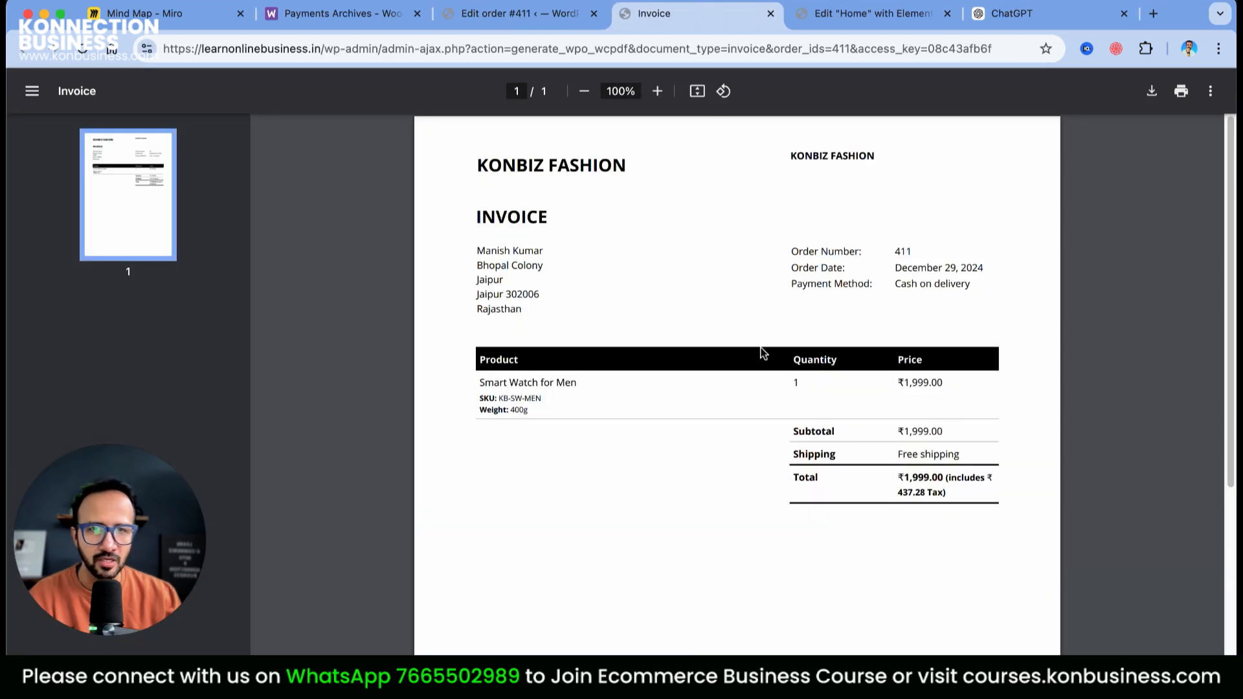
# Create order 411's PDF packing slip, then review the order page's recorded invoice details
pyautogui.click(552, 13)
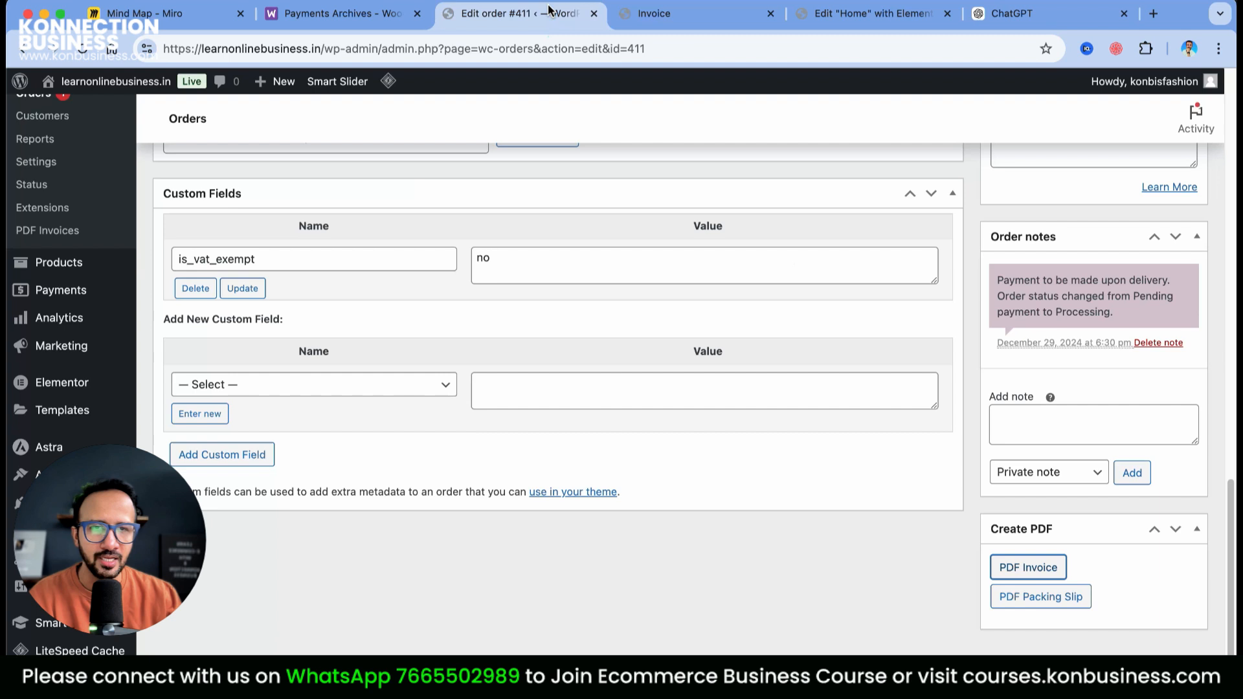
pyautogui.click(1038, 599)
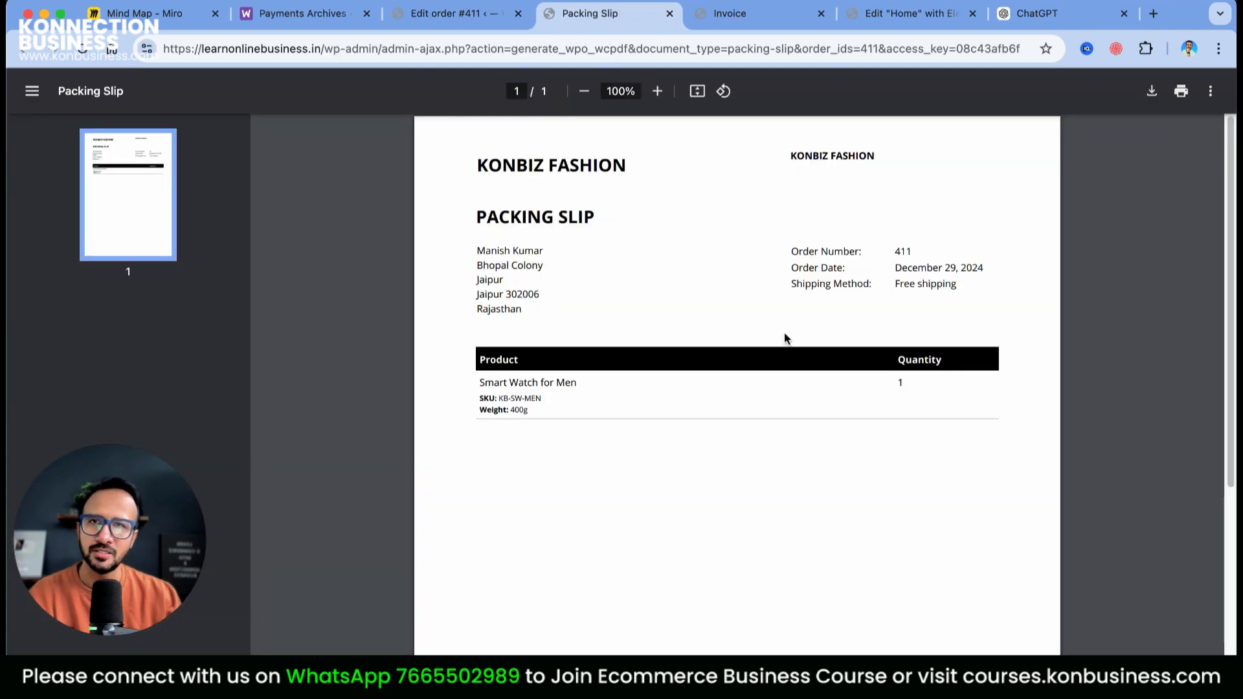
pyautogui.click(463, 19)
pyautogui.scroll(5, 893, 518)
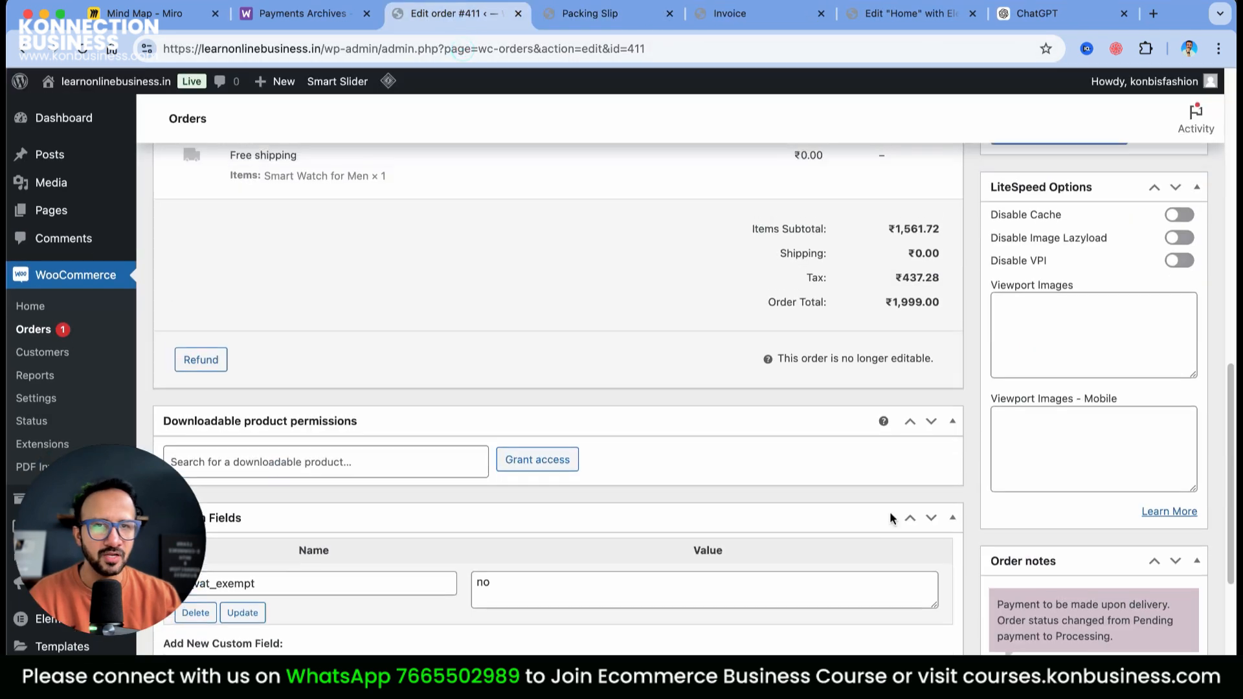
pyautogui.scroll(10, 893, 518)
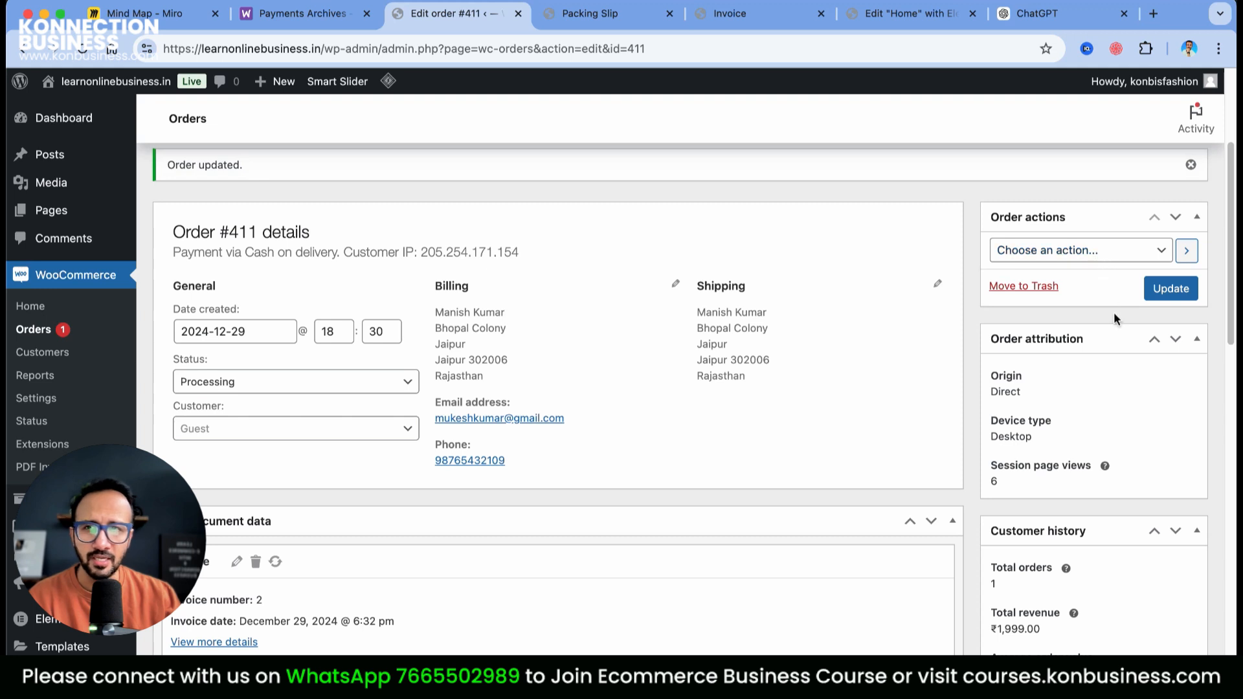
pyautogui.scroll(-10, 880, 530)
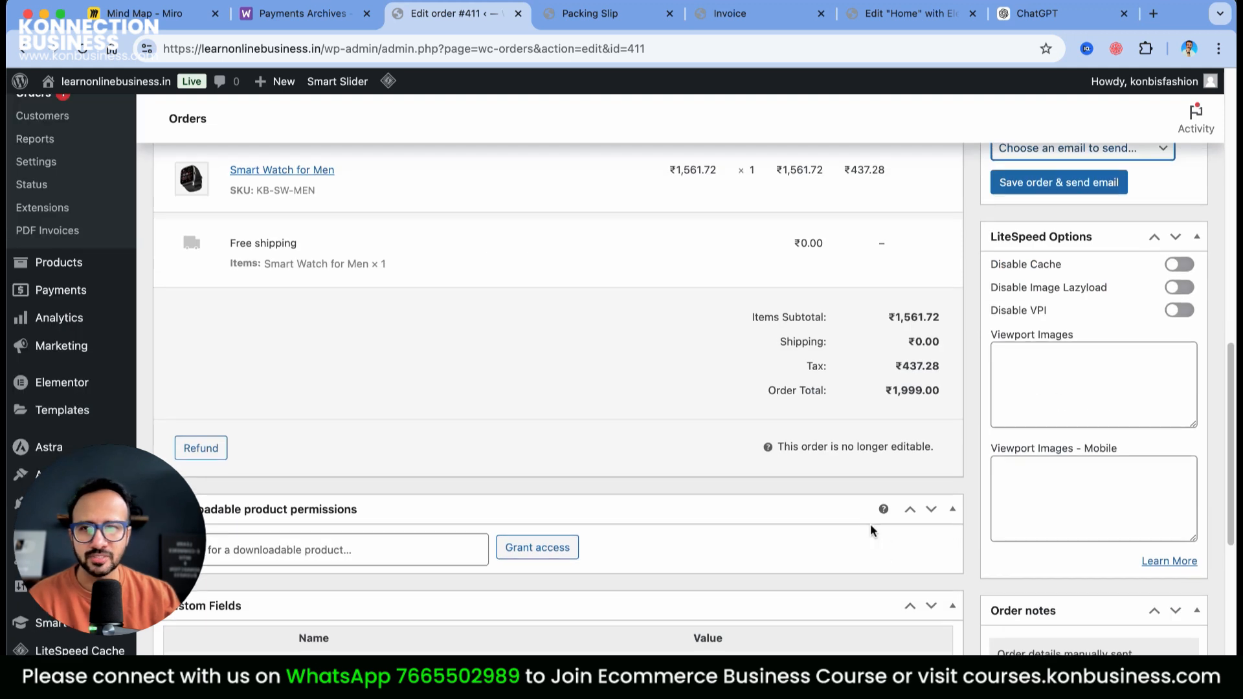
pyautogui.scroll(-5, 871, 523)
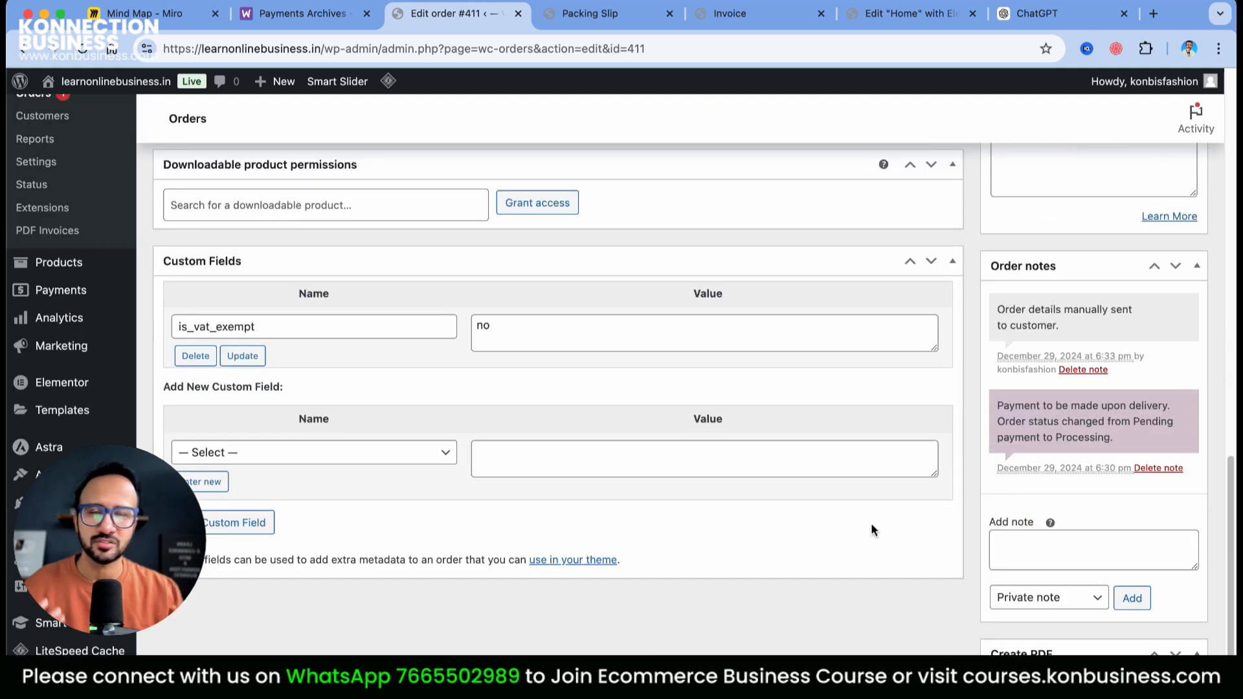